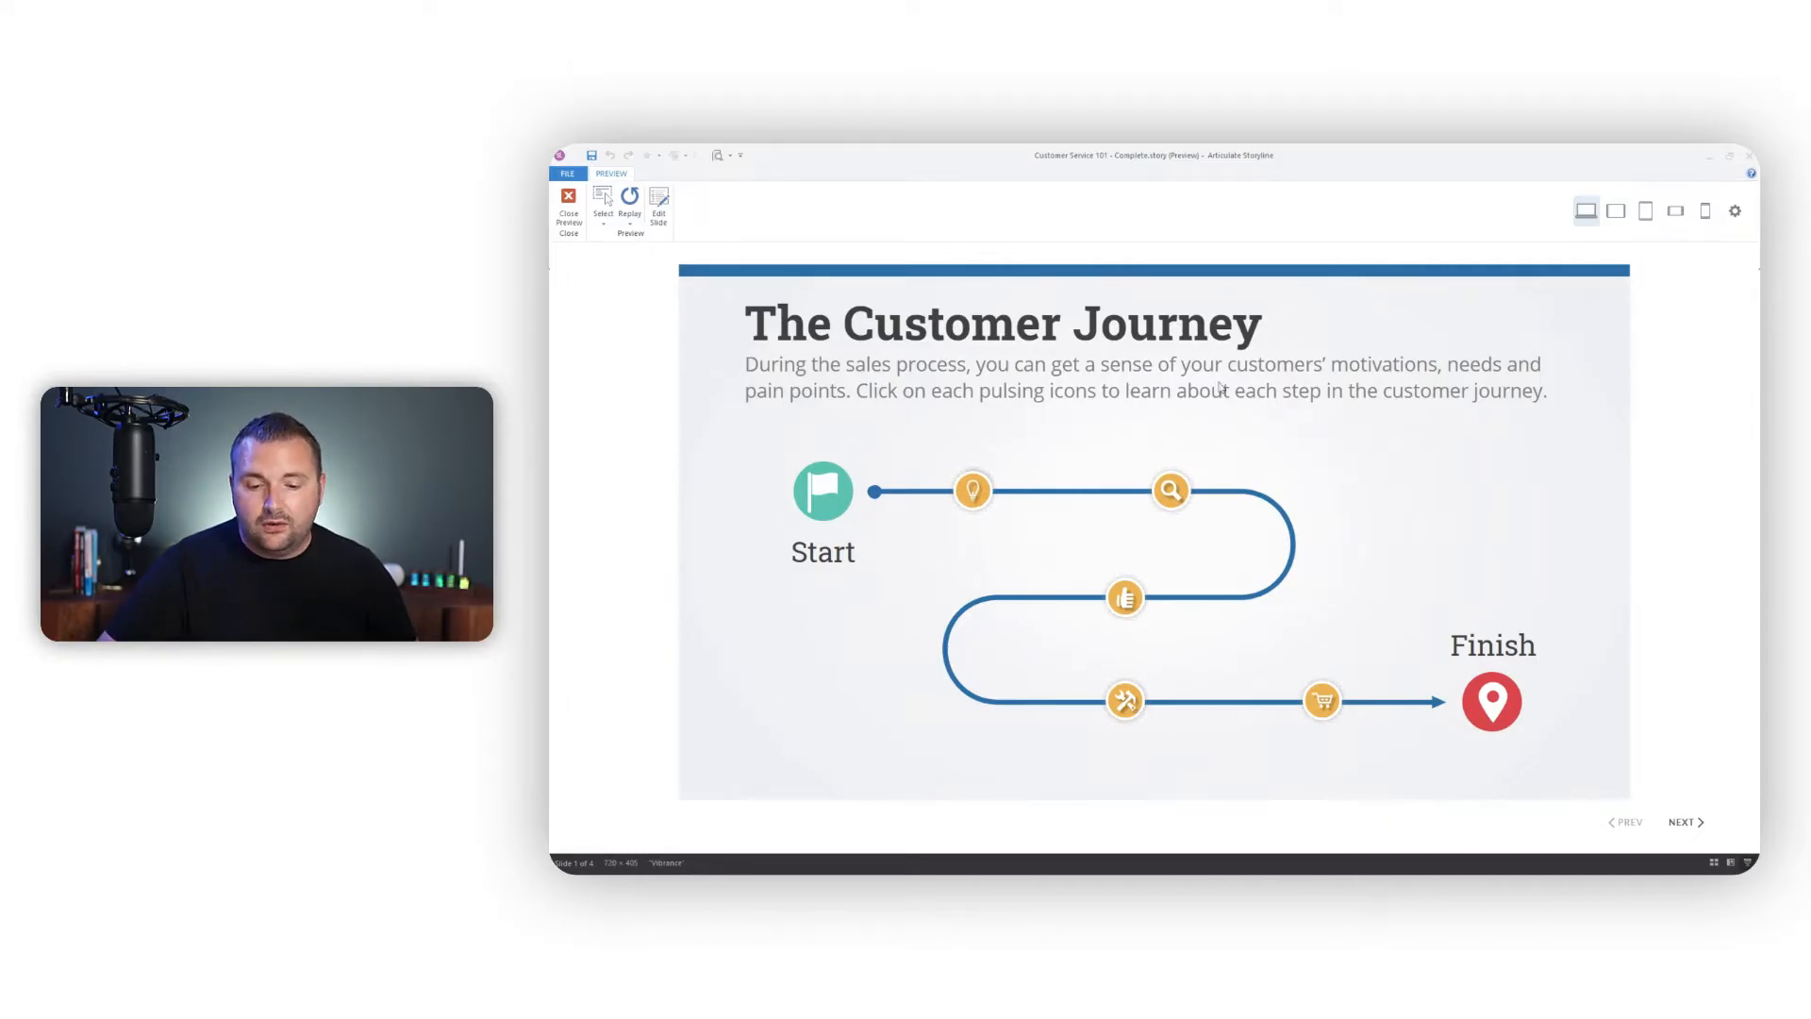
Preview the first Customer Journey marker, advance to the Our Customers slide, and view all three customer profiles
click(975, 491)
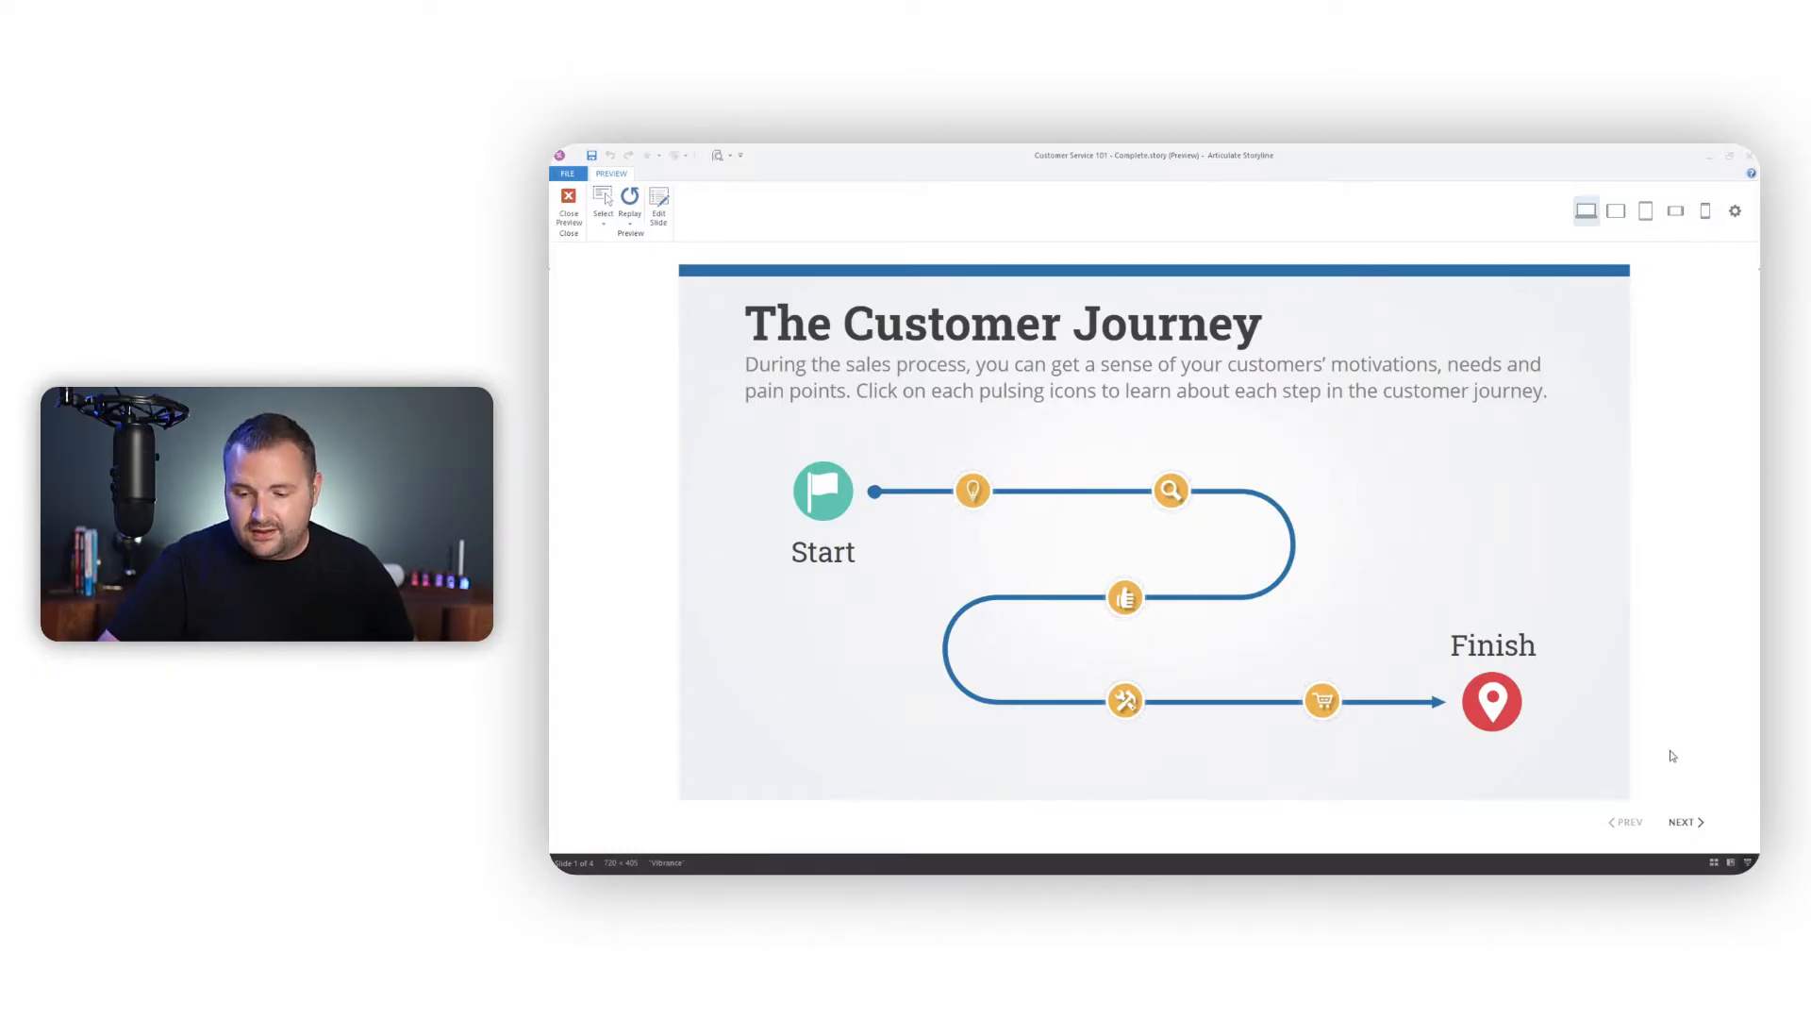
click(1684, 821)
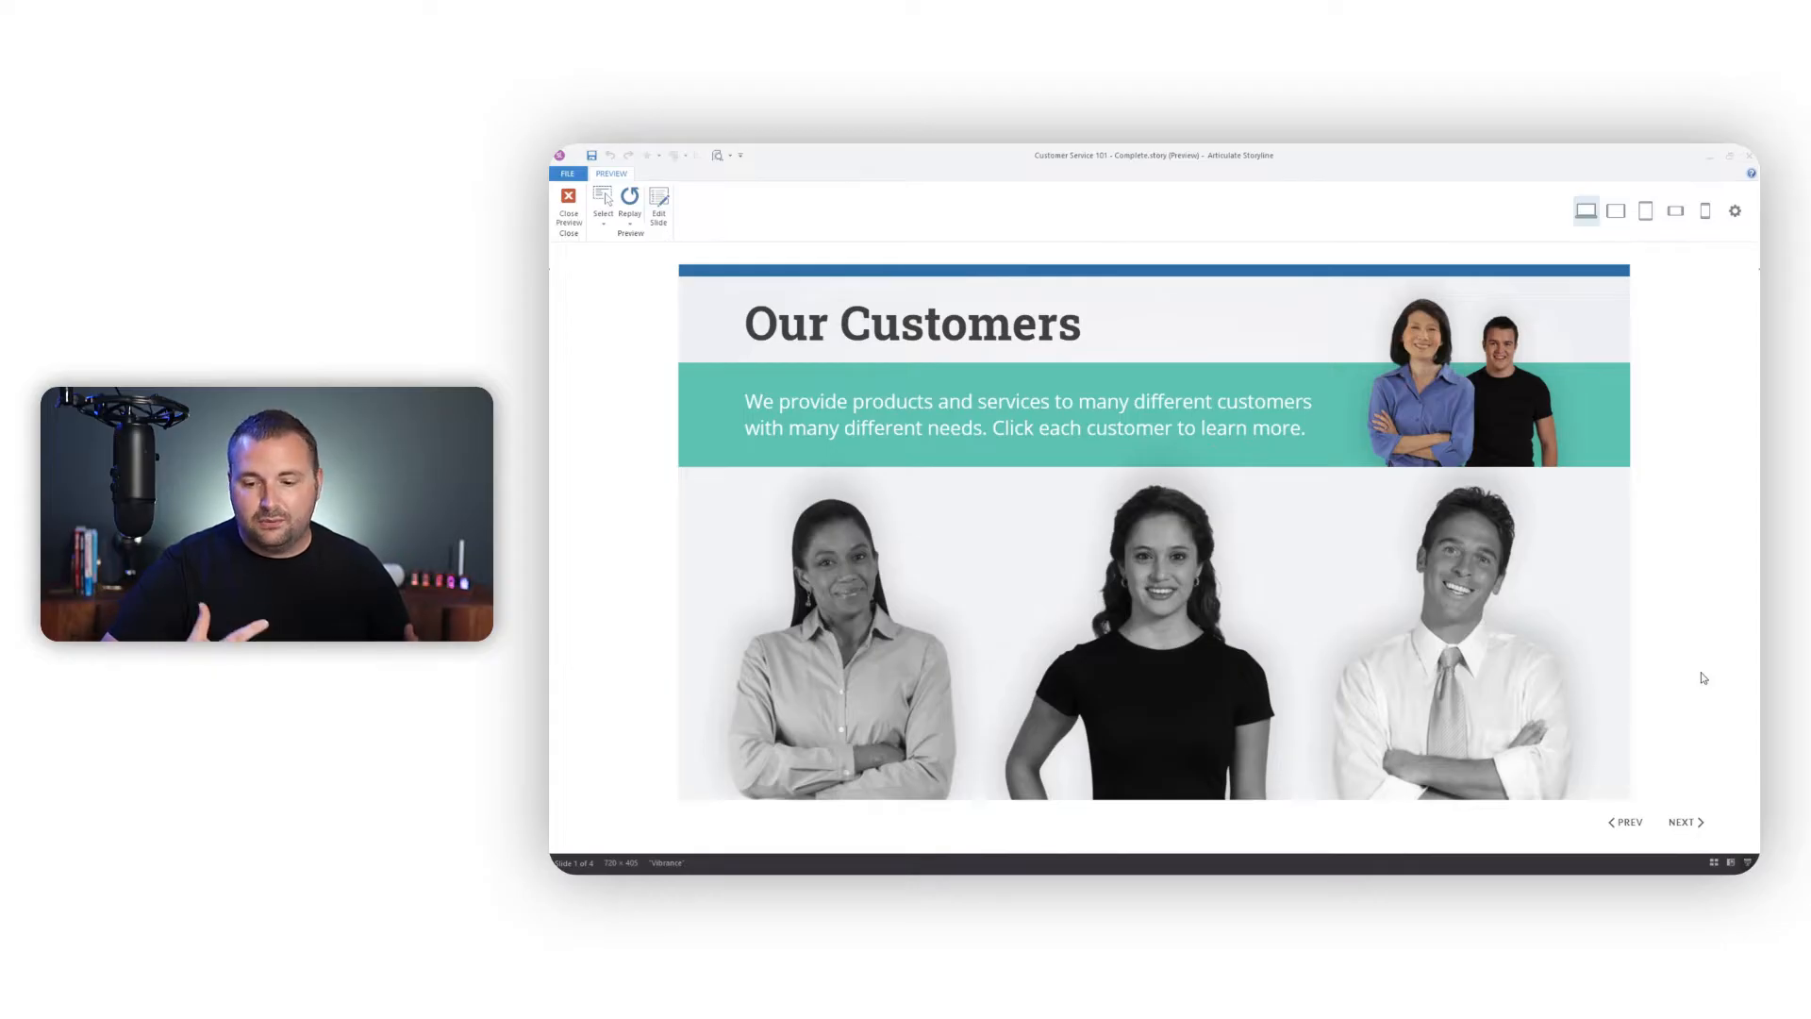
click(1422, 664)
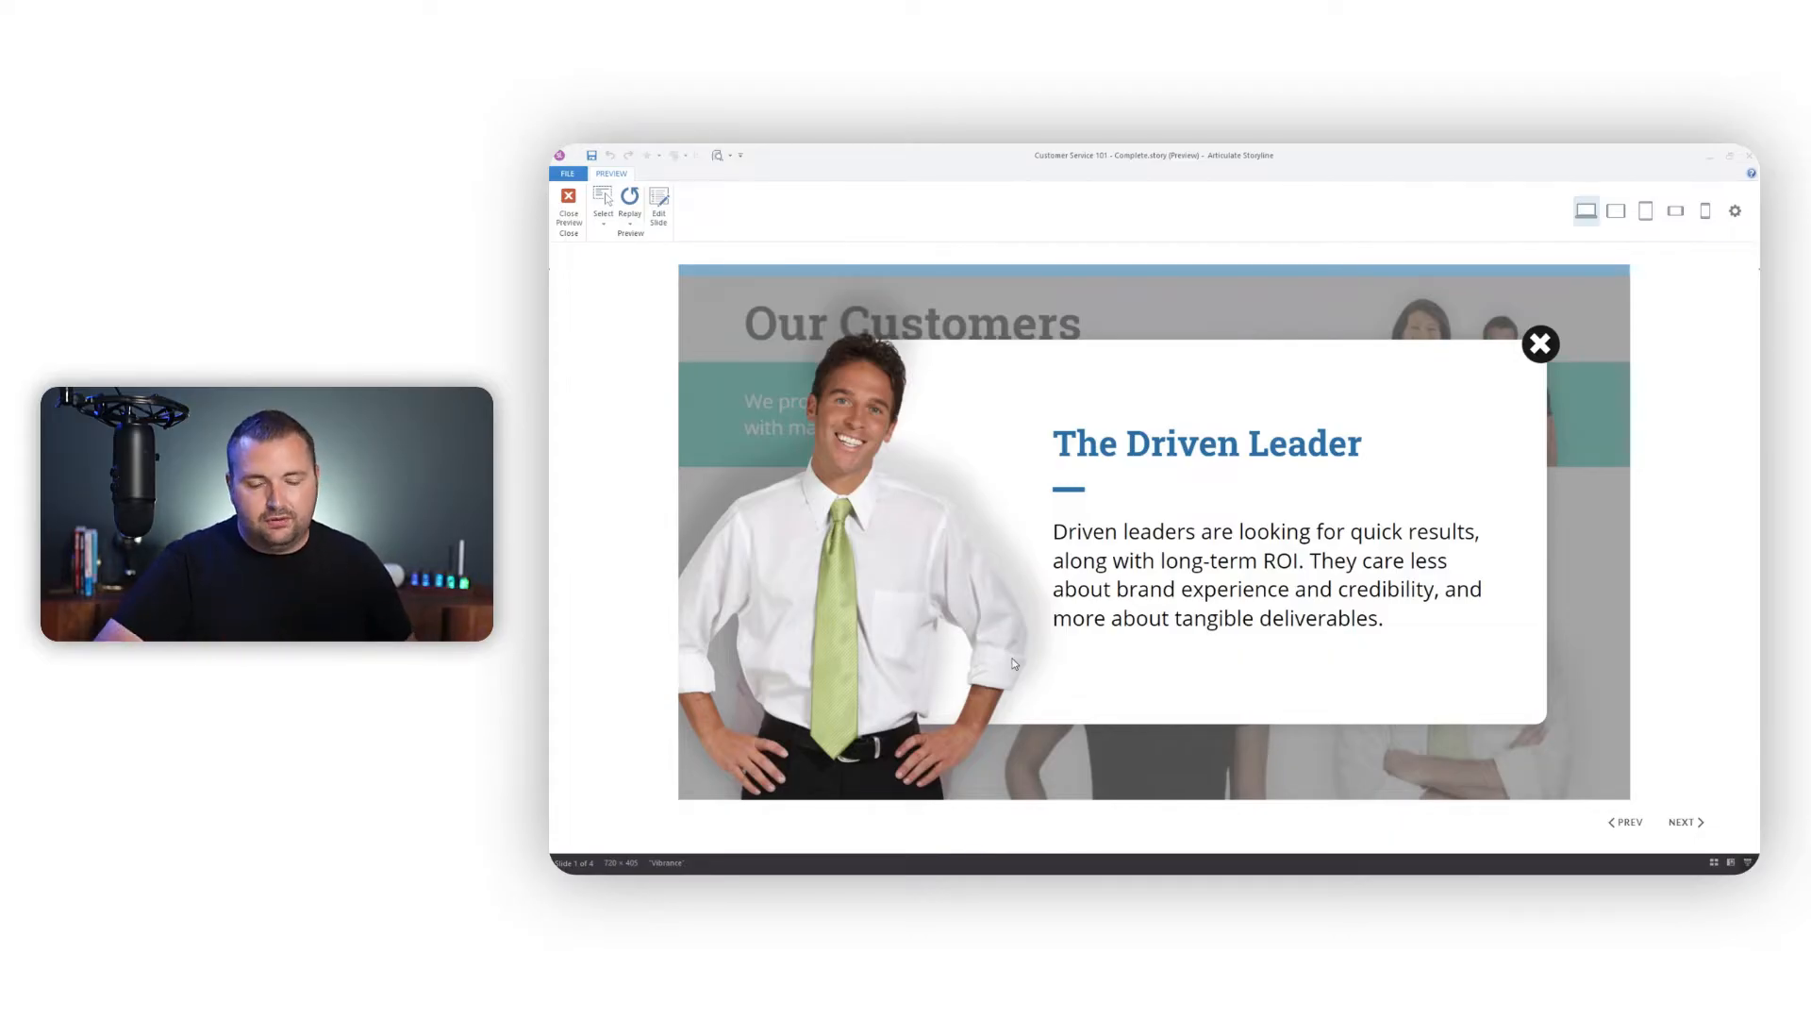
click(1541, 343)
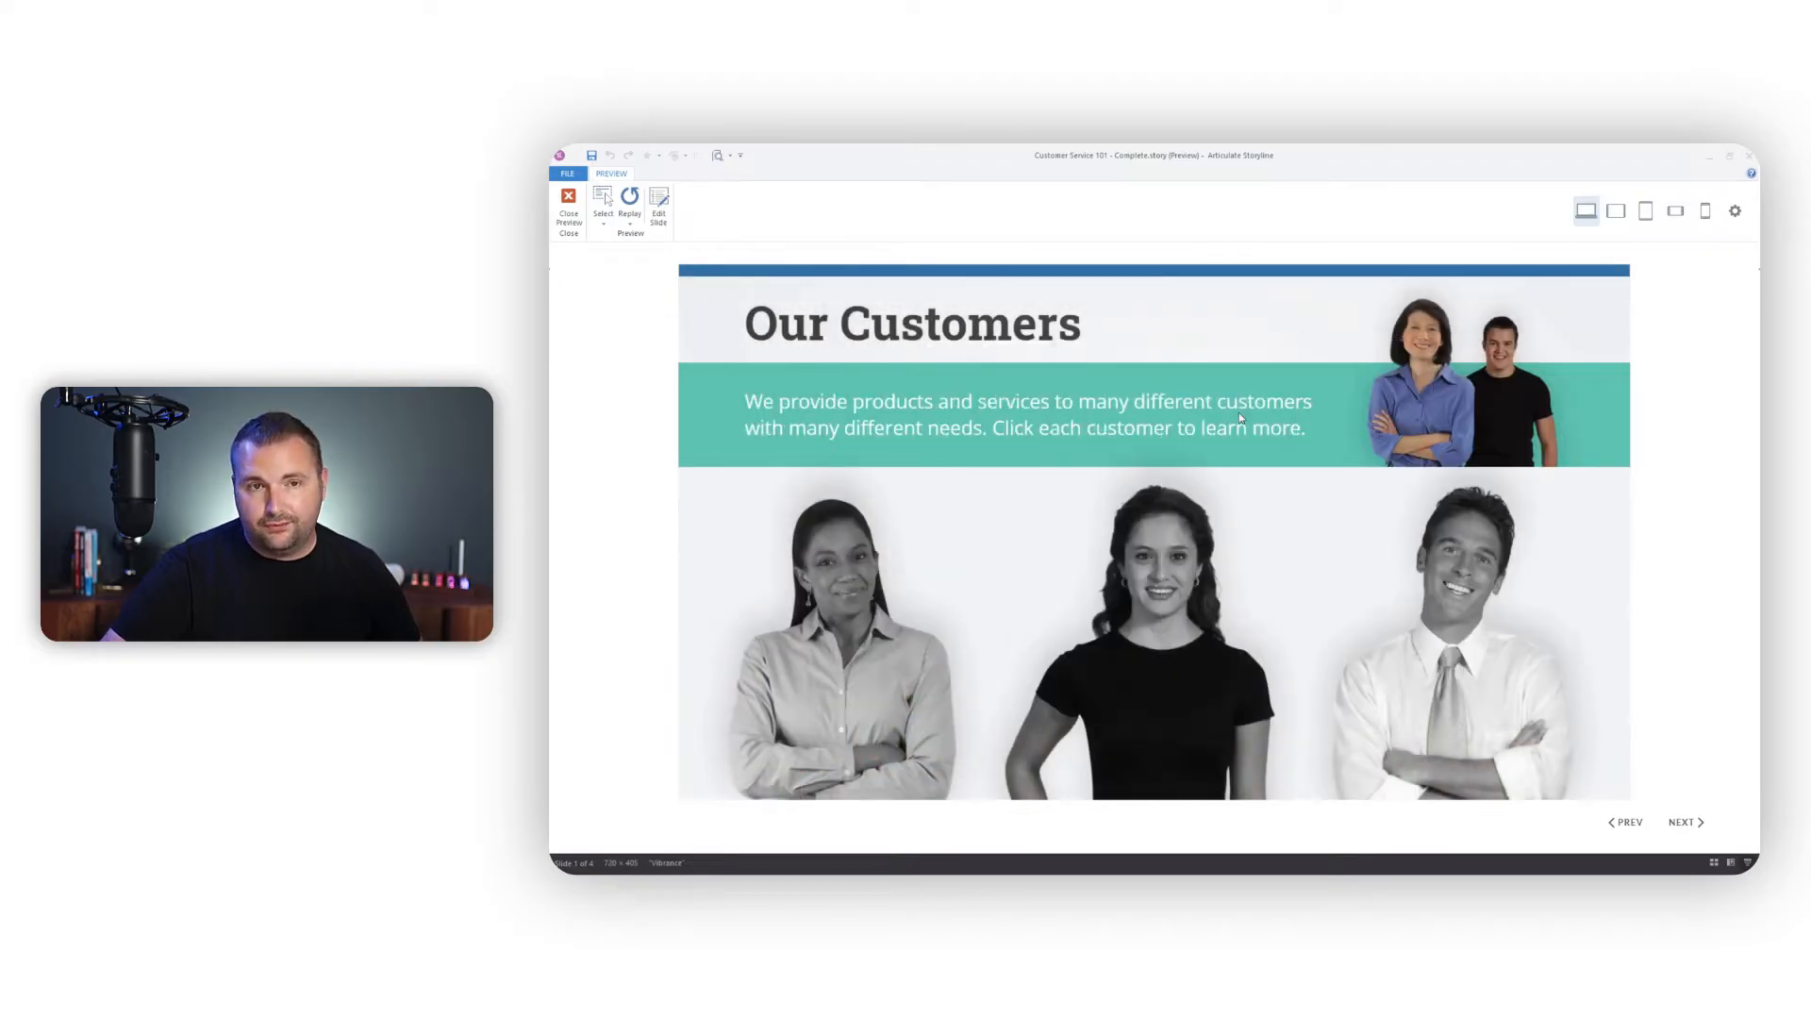
click(1140, 626)
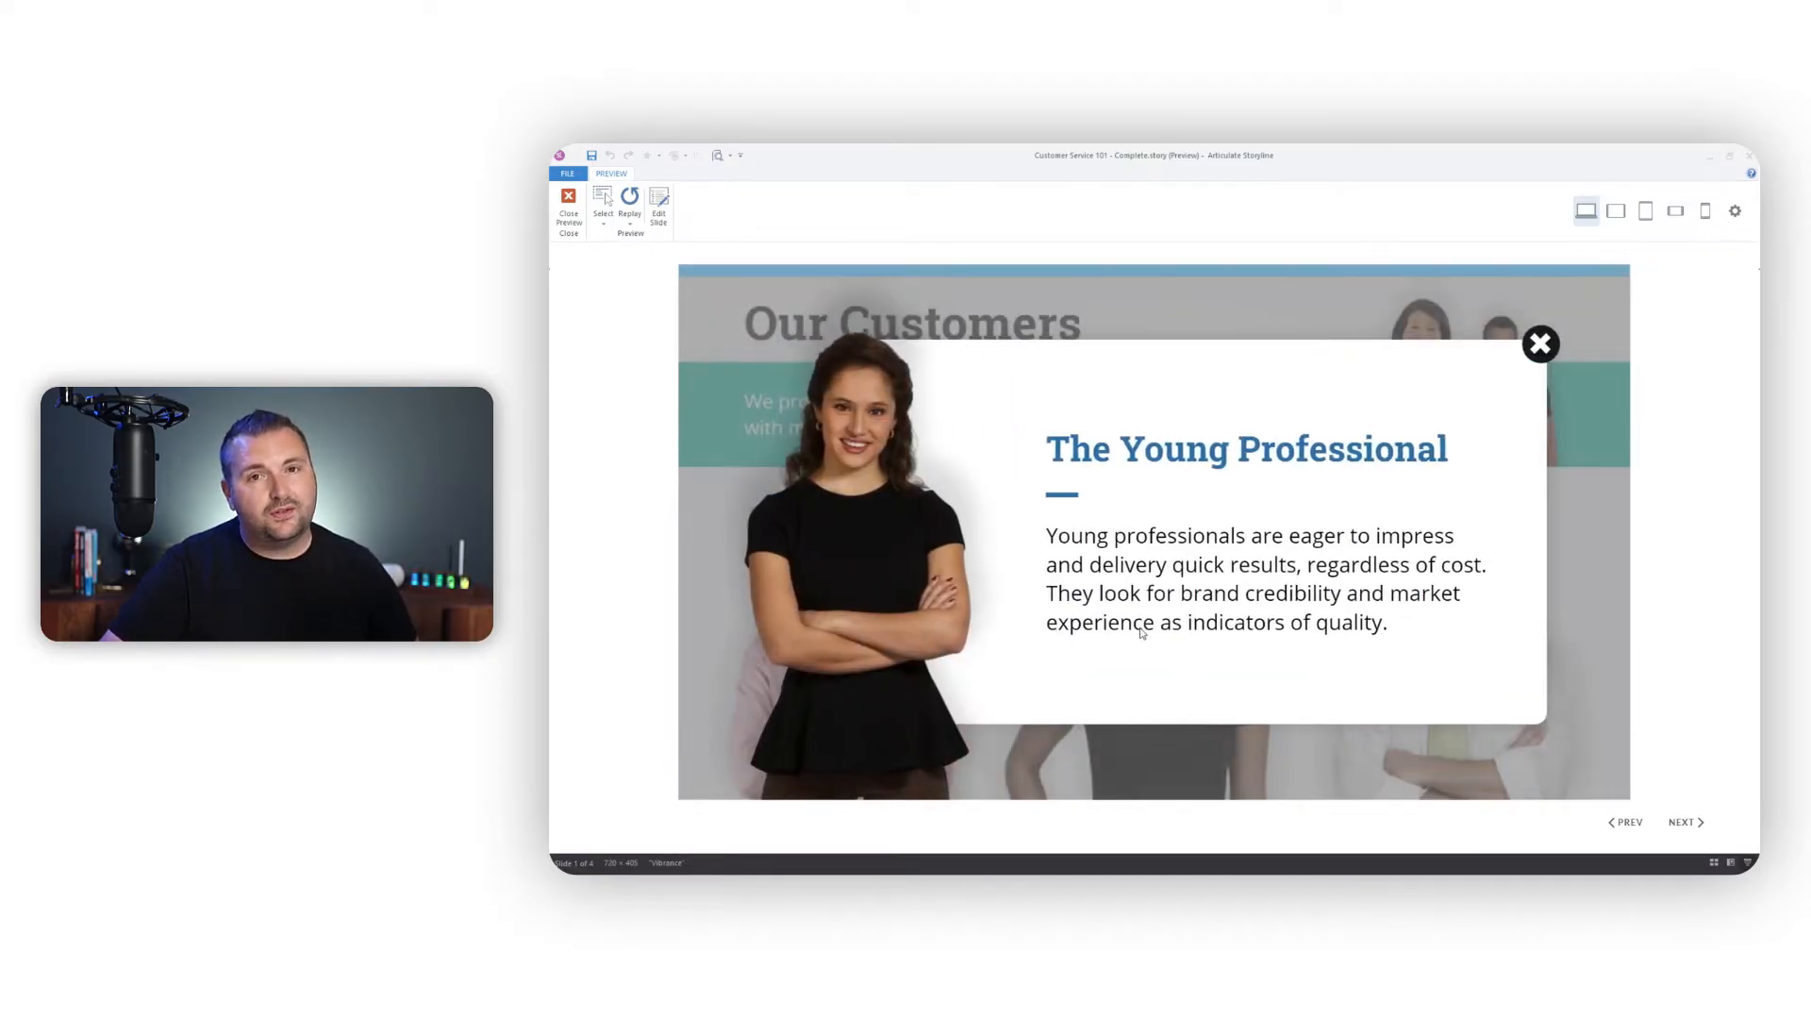
click(1541, 344)
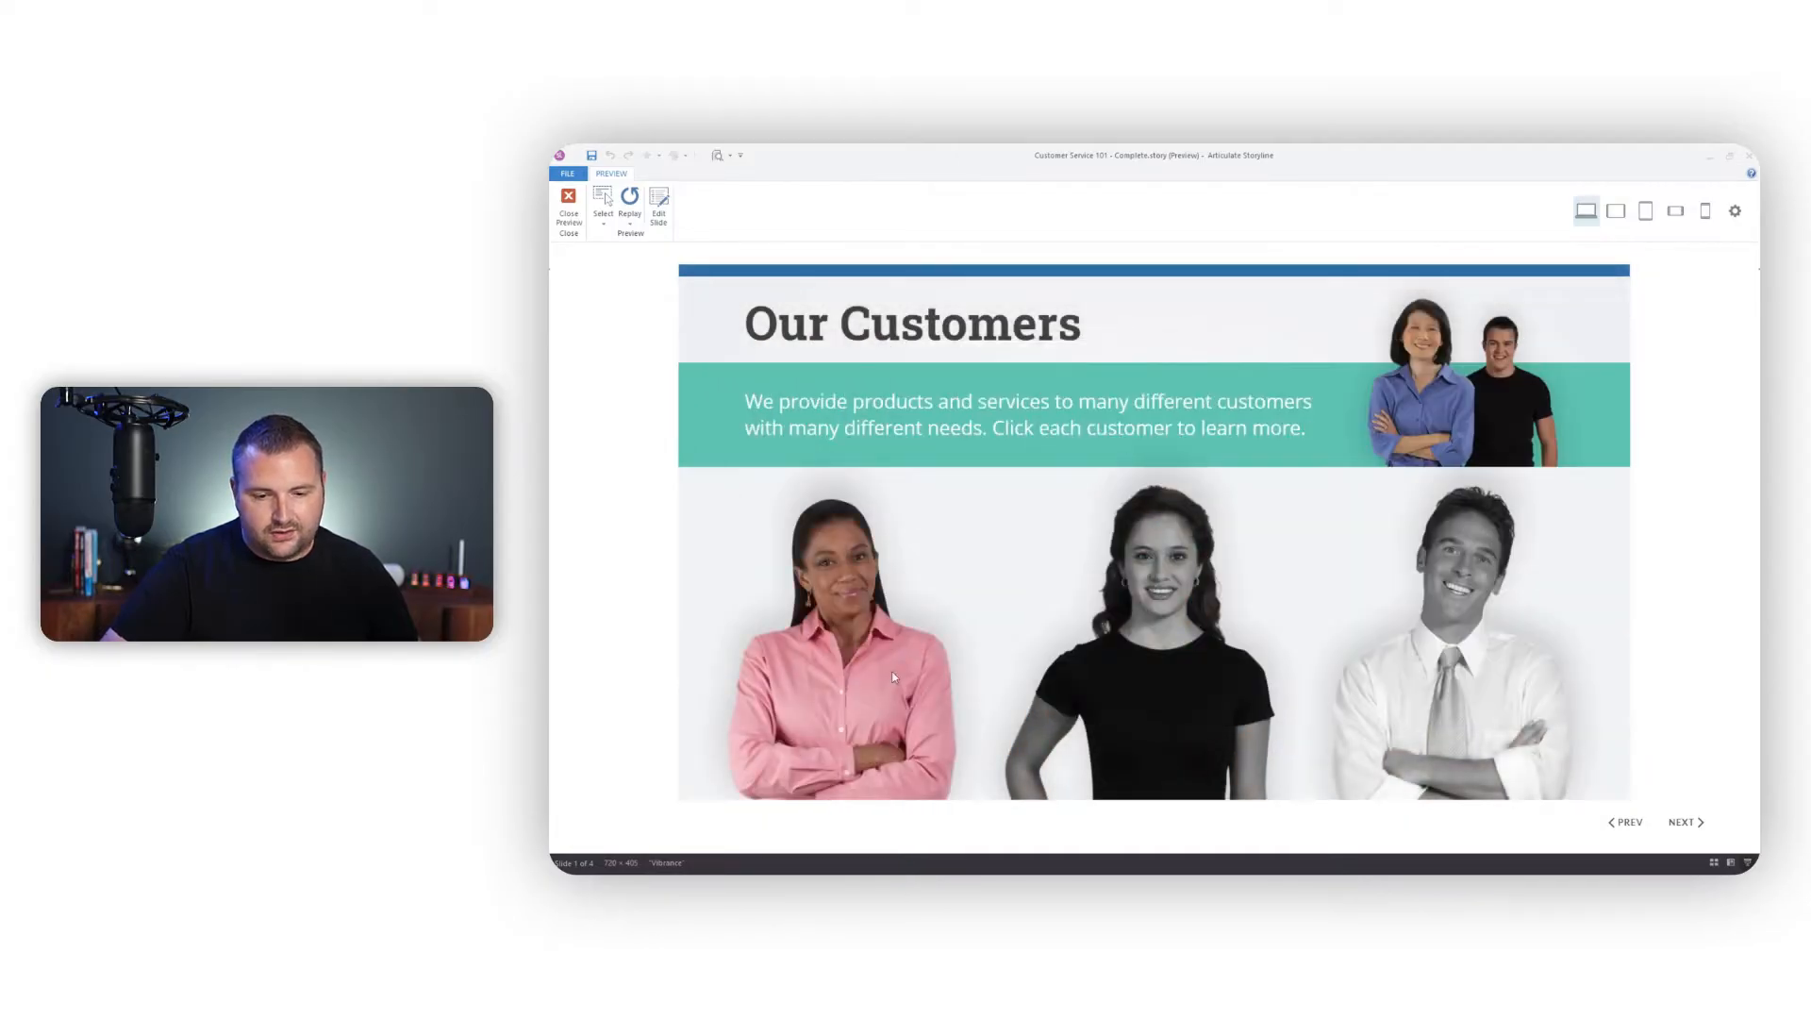
click(893, 676)
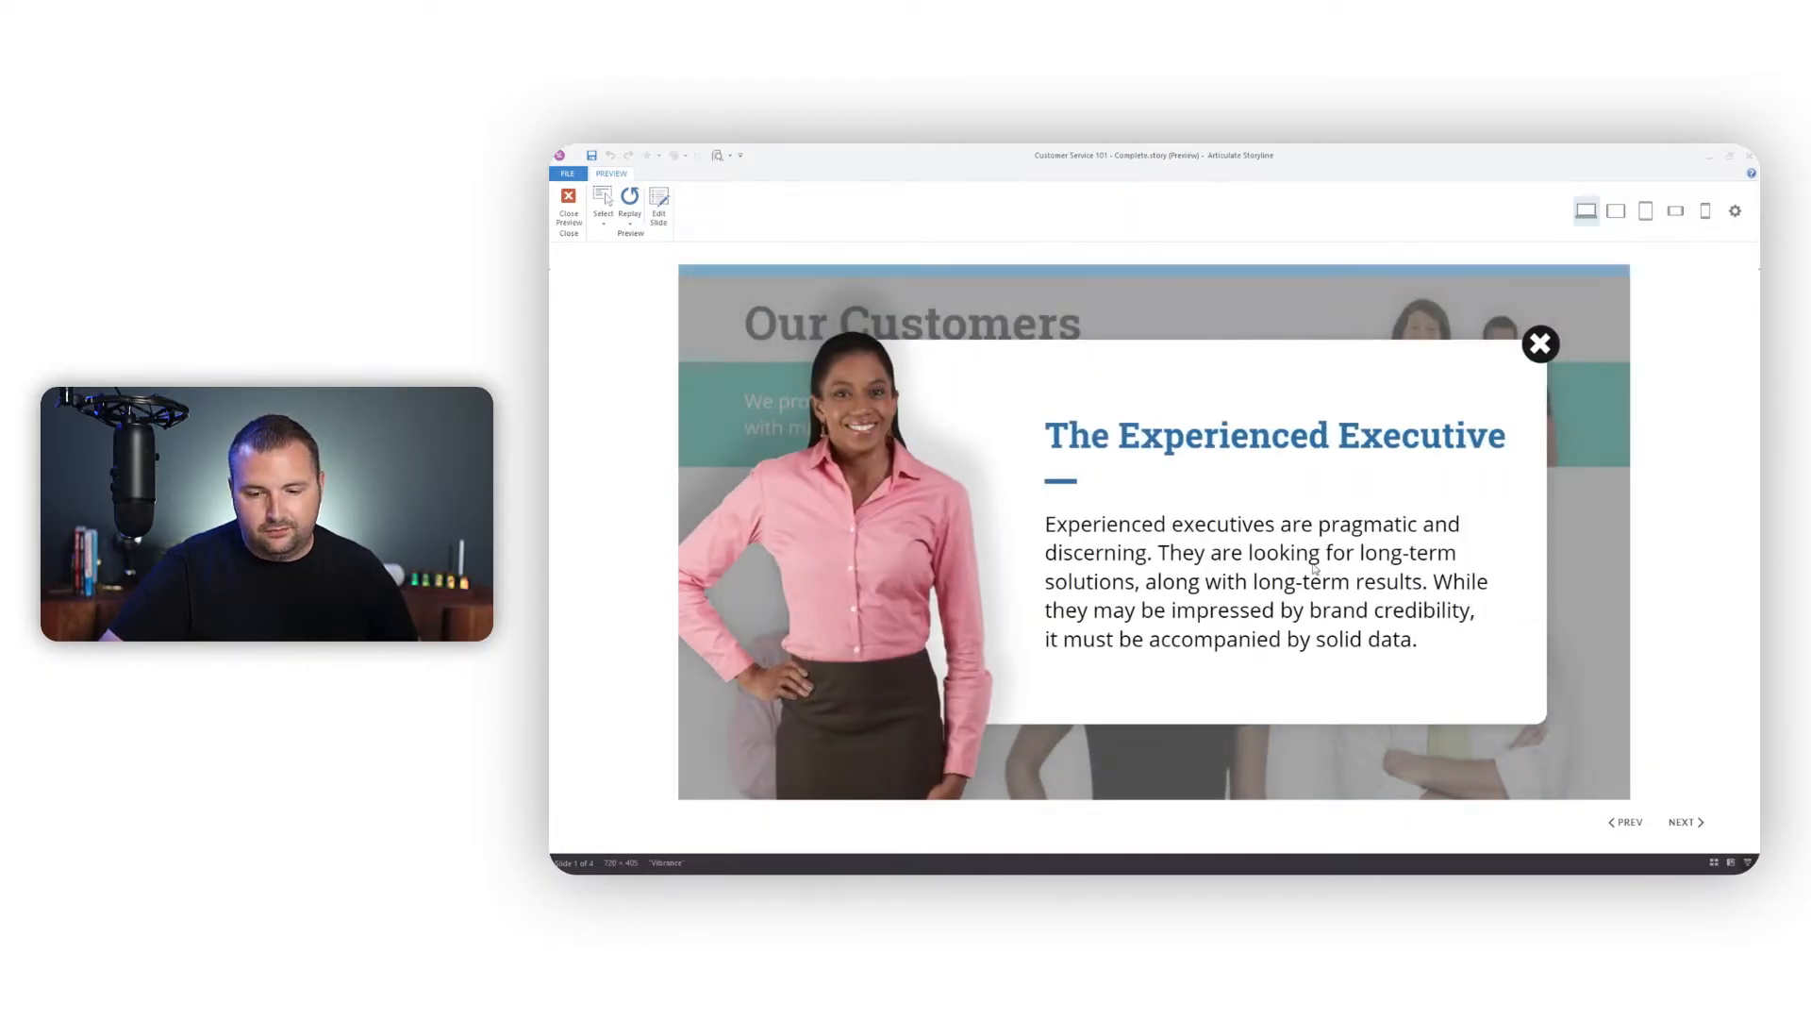
click(1540, 345)
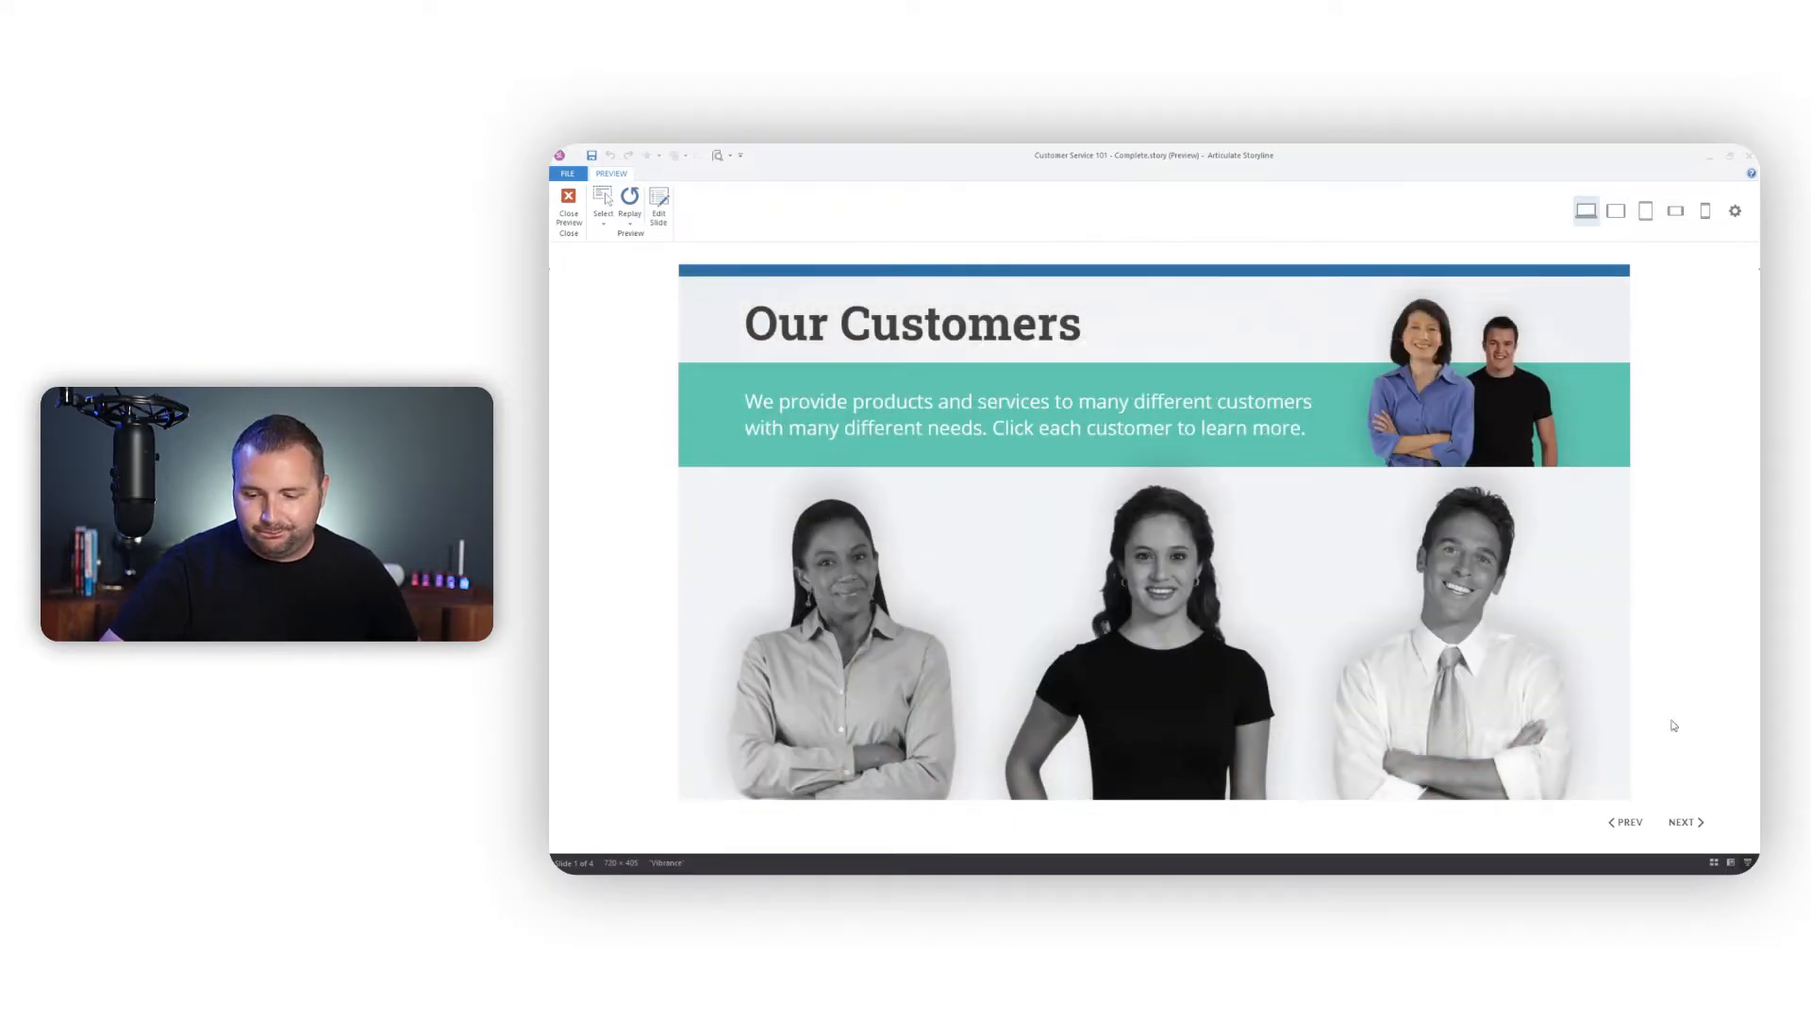
Advance the preview to the Close the Sale slide and try its tabs for tips 1, 3 and 2
click(1682, 824)
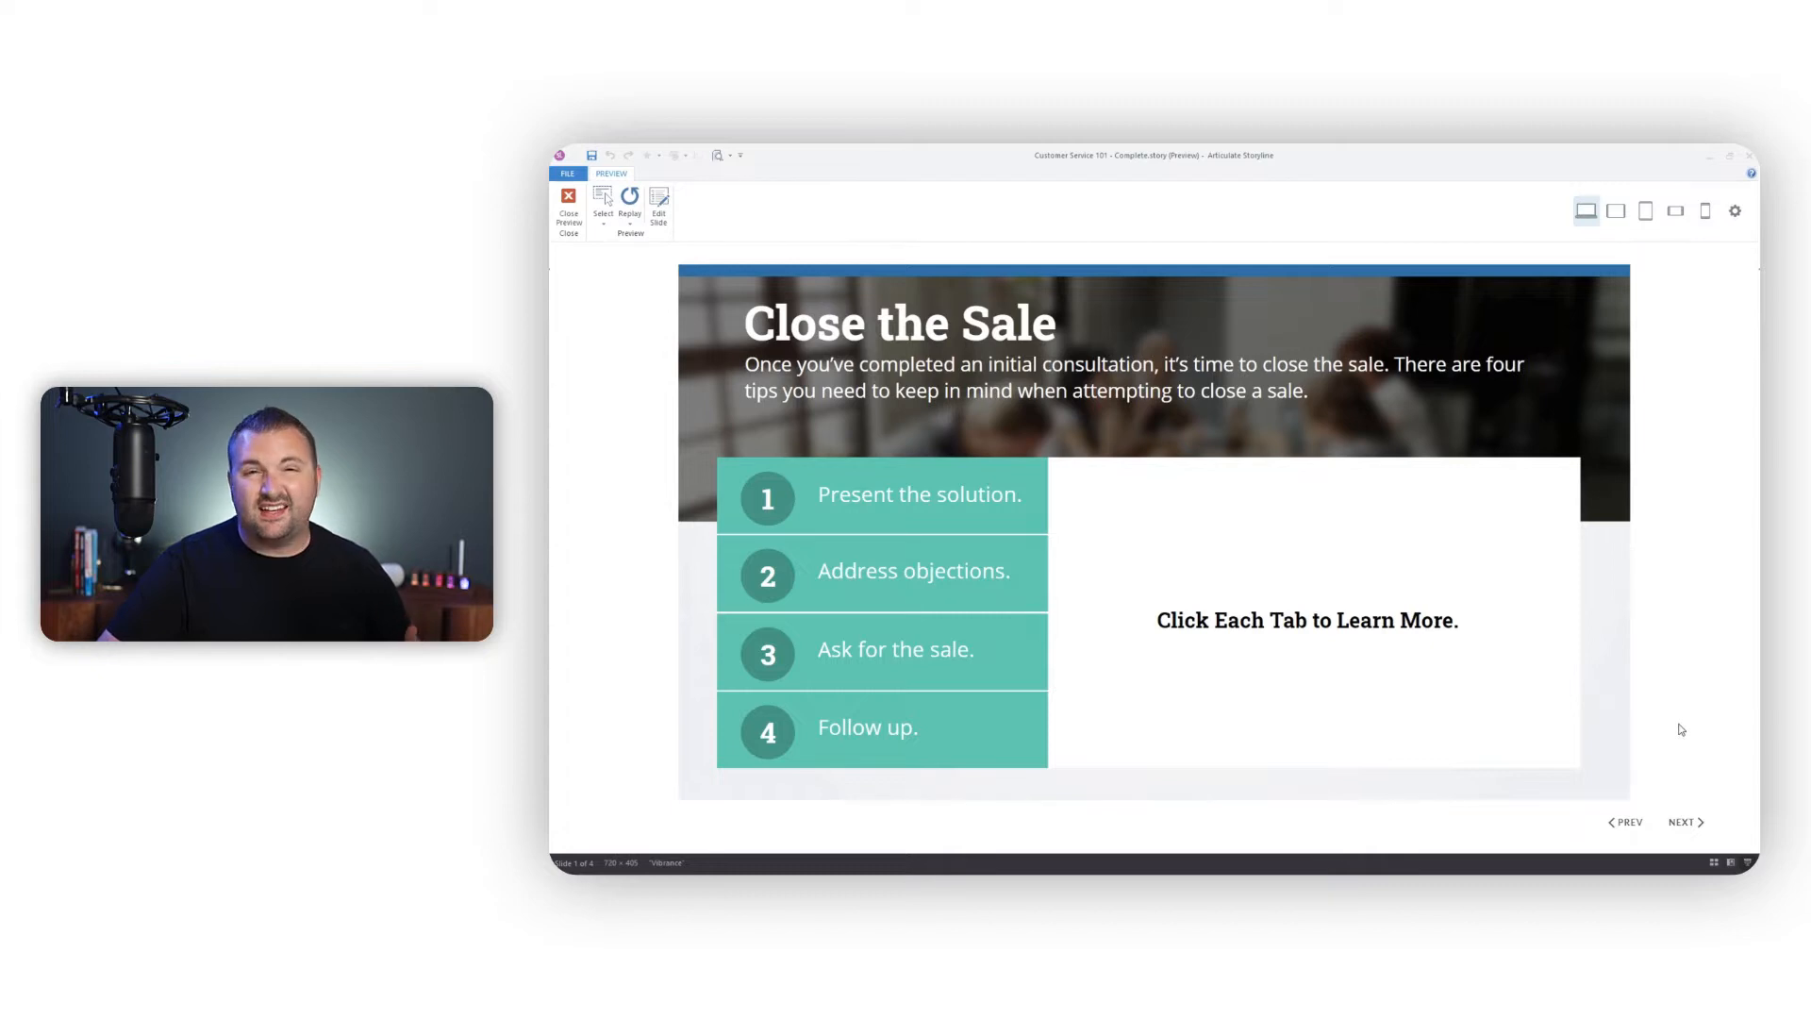
click(939, 510)
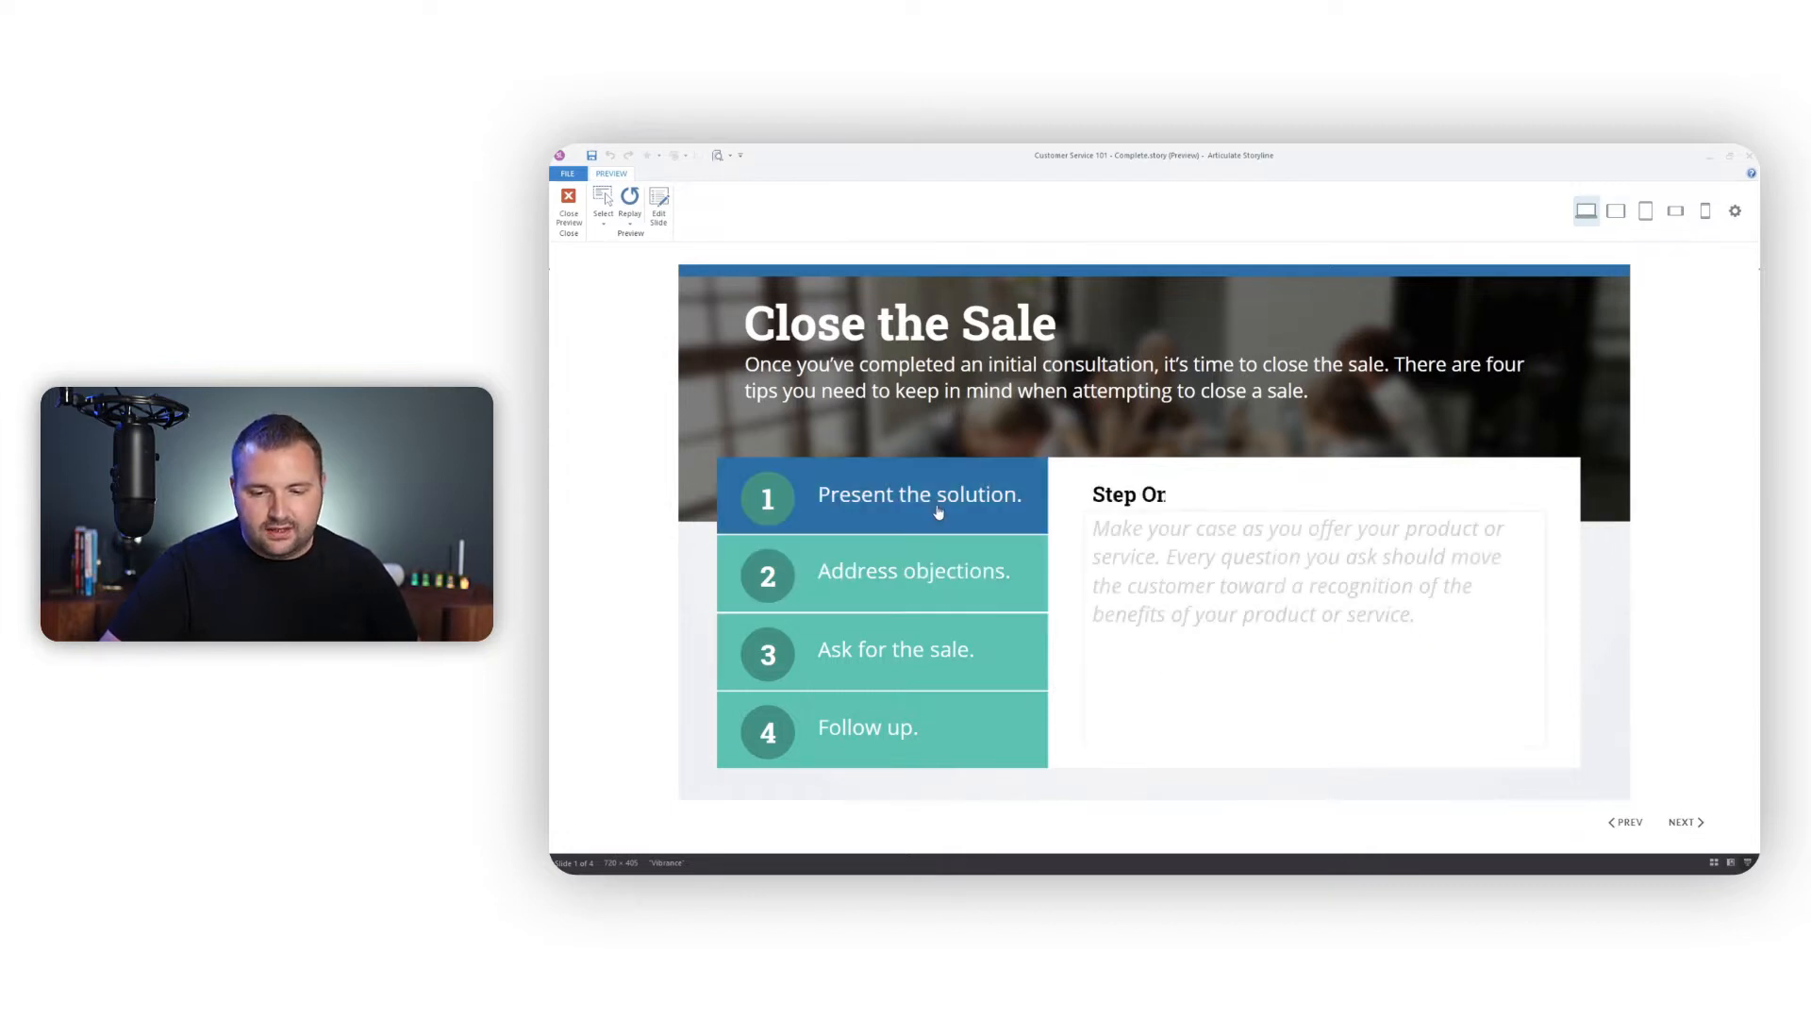
click(943, 654)
click(955, 585)
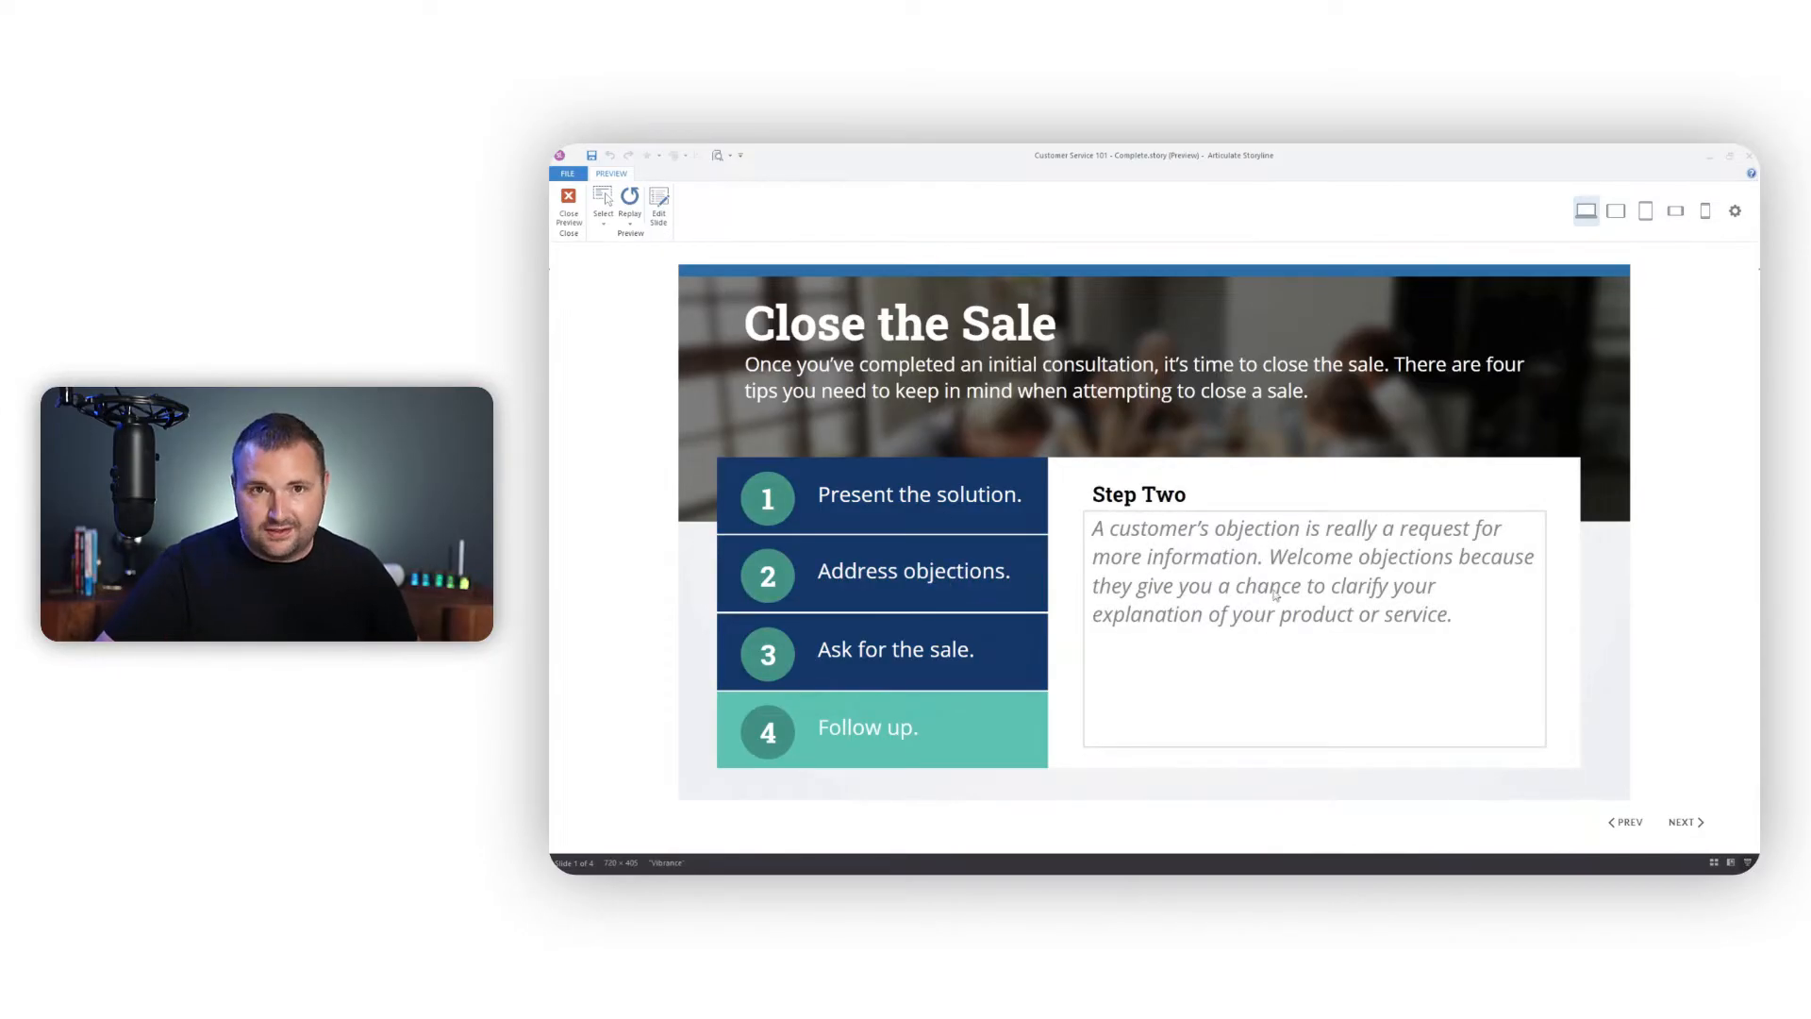
Advance to Greet The Customer, view and hide the Greeting Checklist, and drop the "Hello! Thanks for coming in!" greeting on the speech bubble
click(1675, 822)
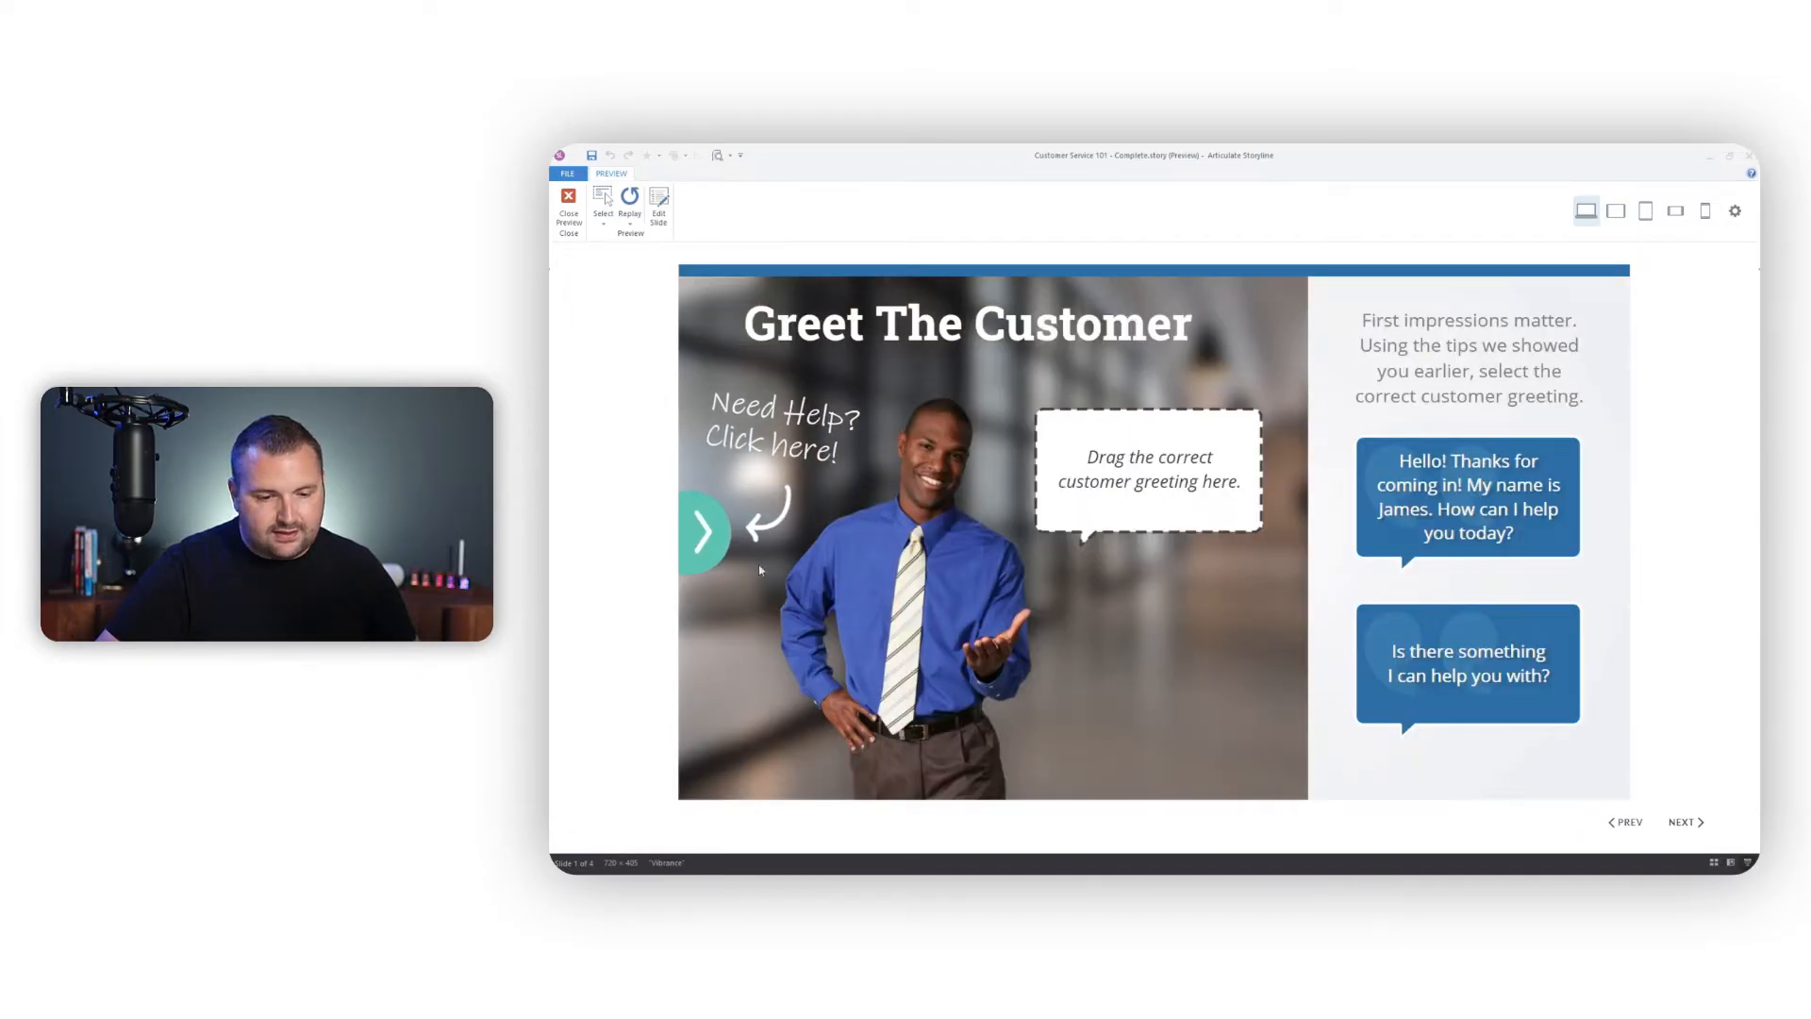
click(703, 530)
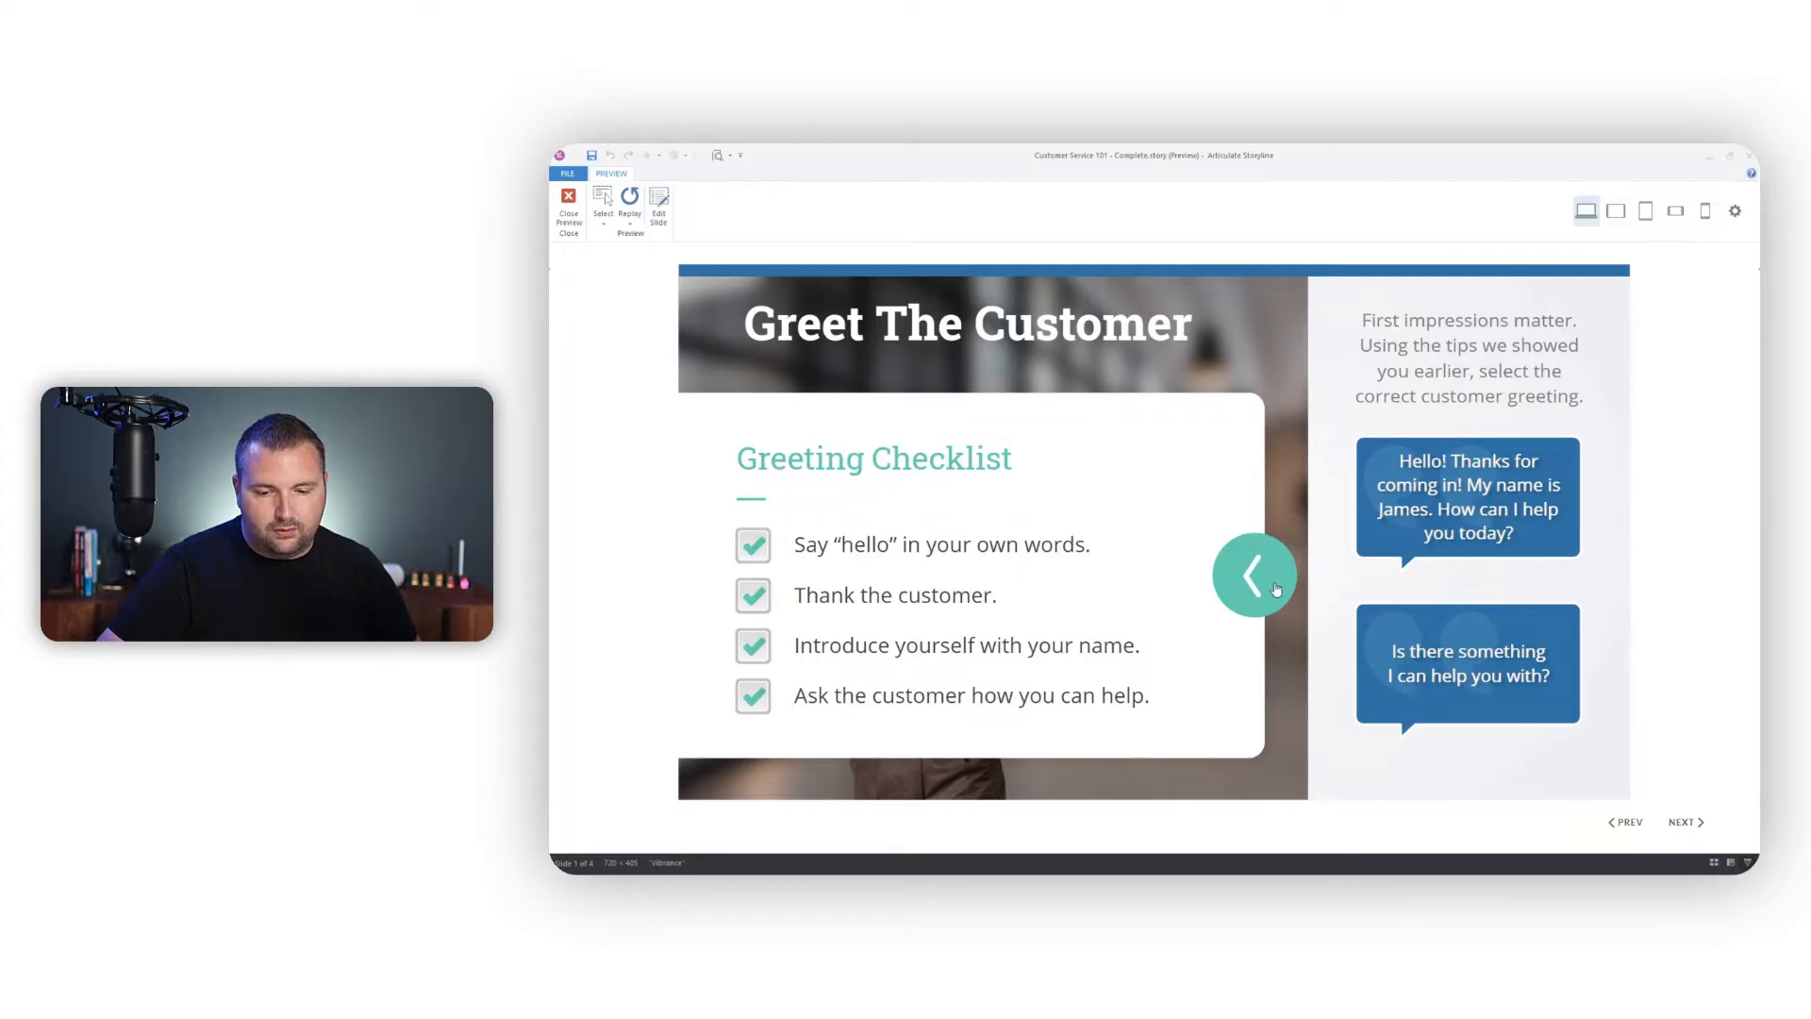
click(1275, 586)
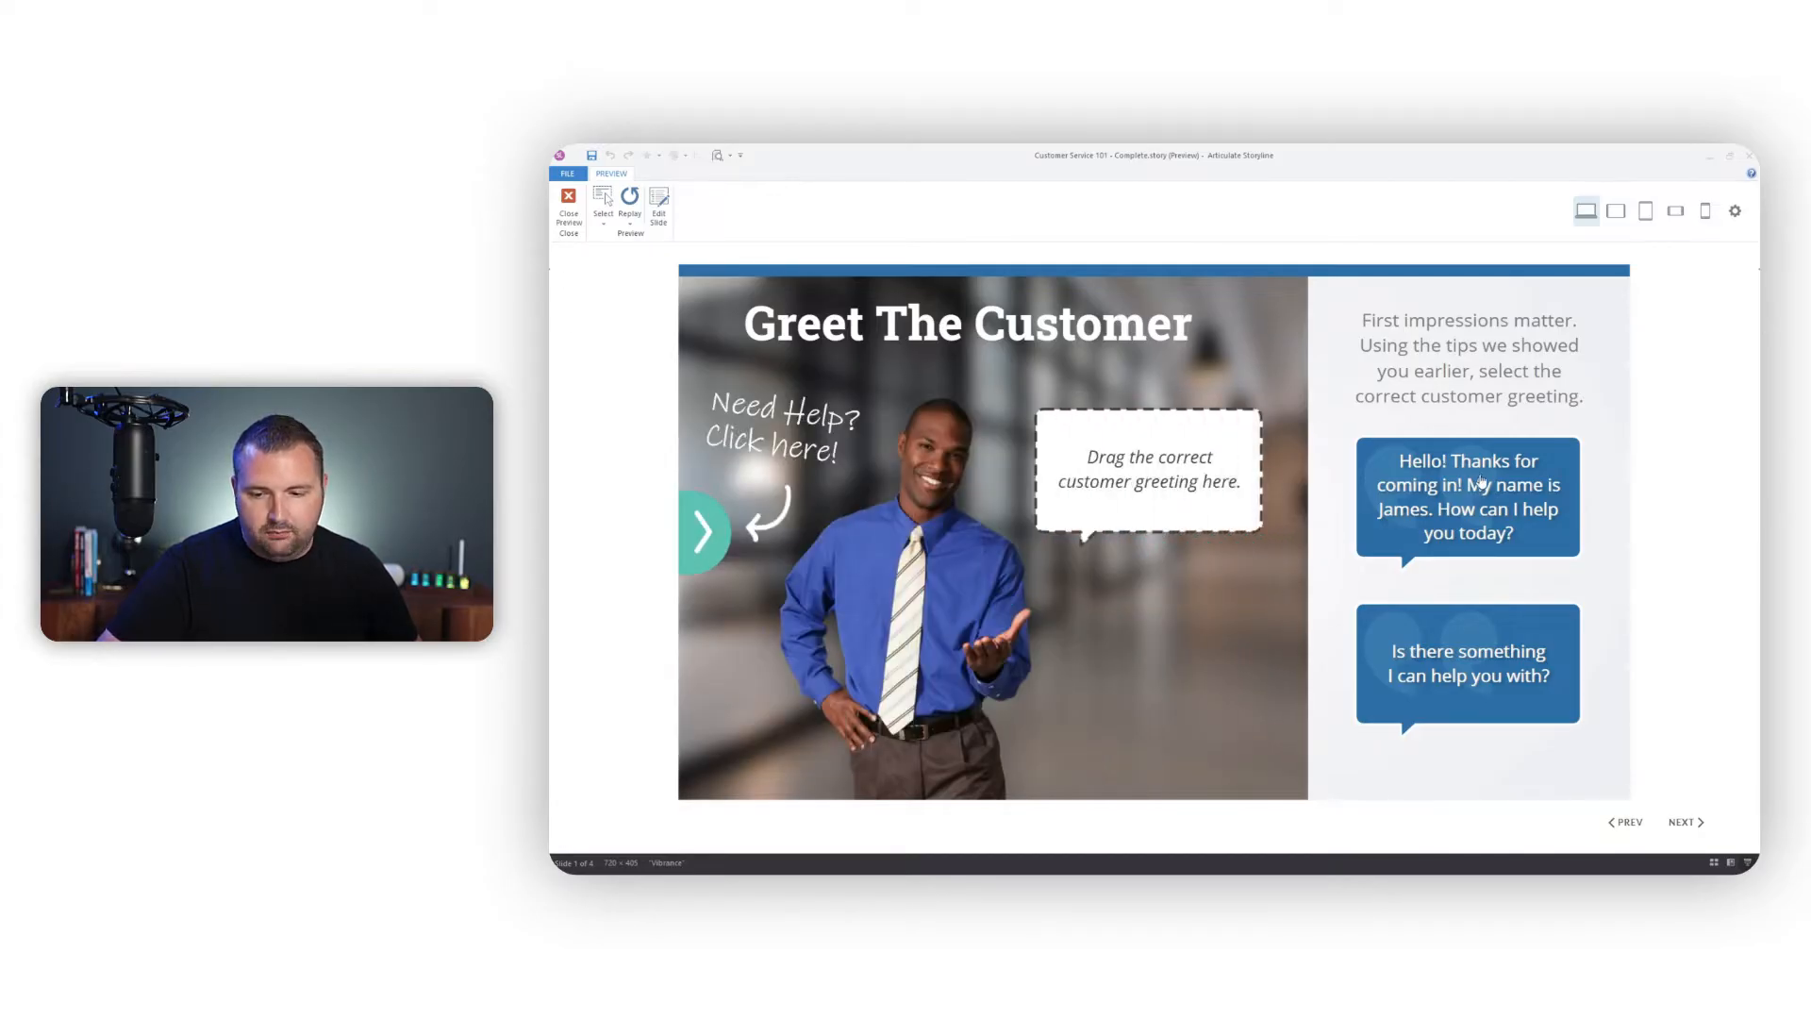
drag(1481, 483, 1162, 472)
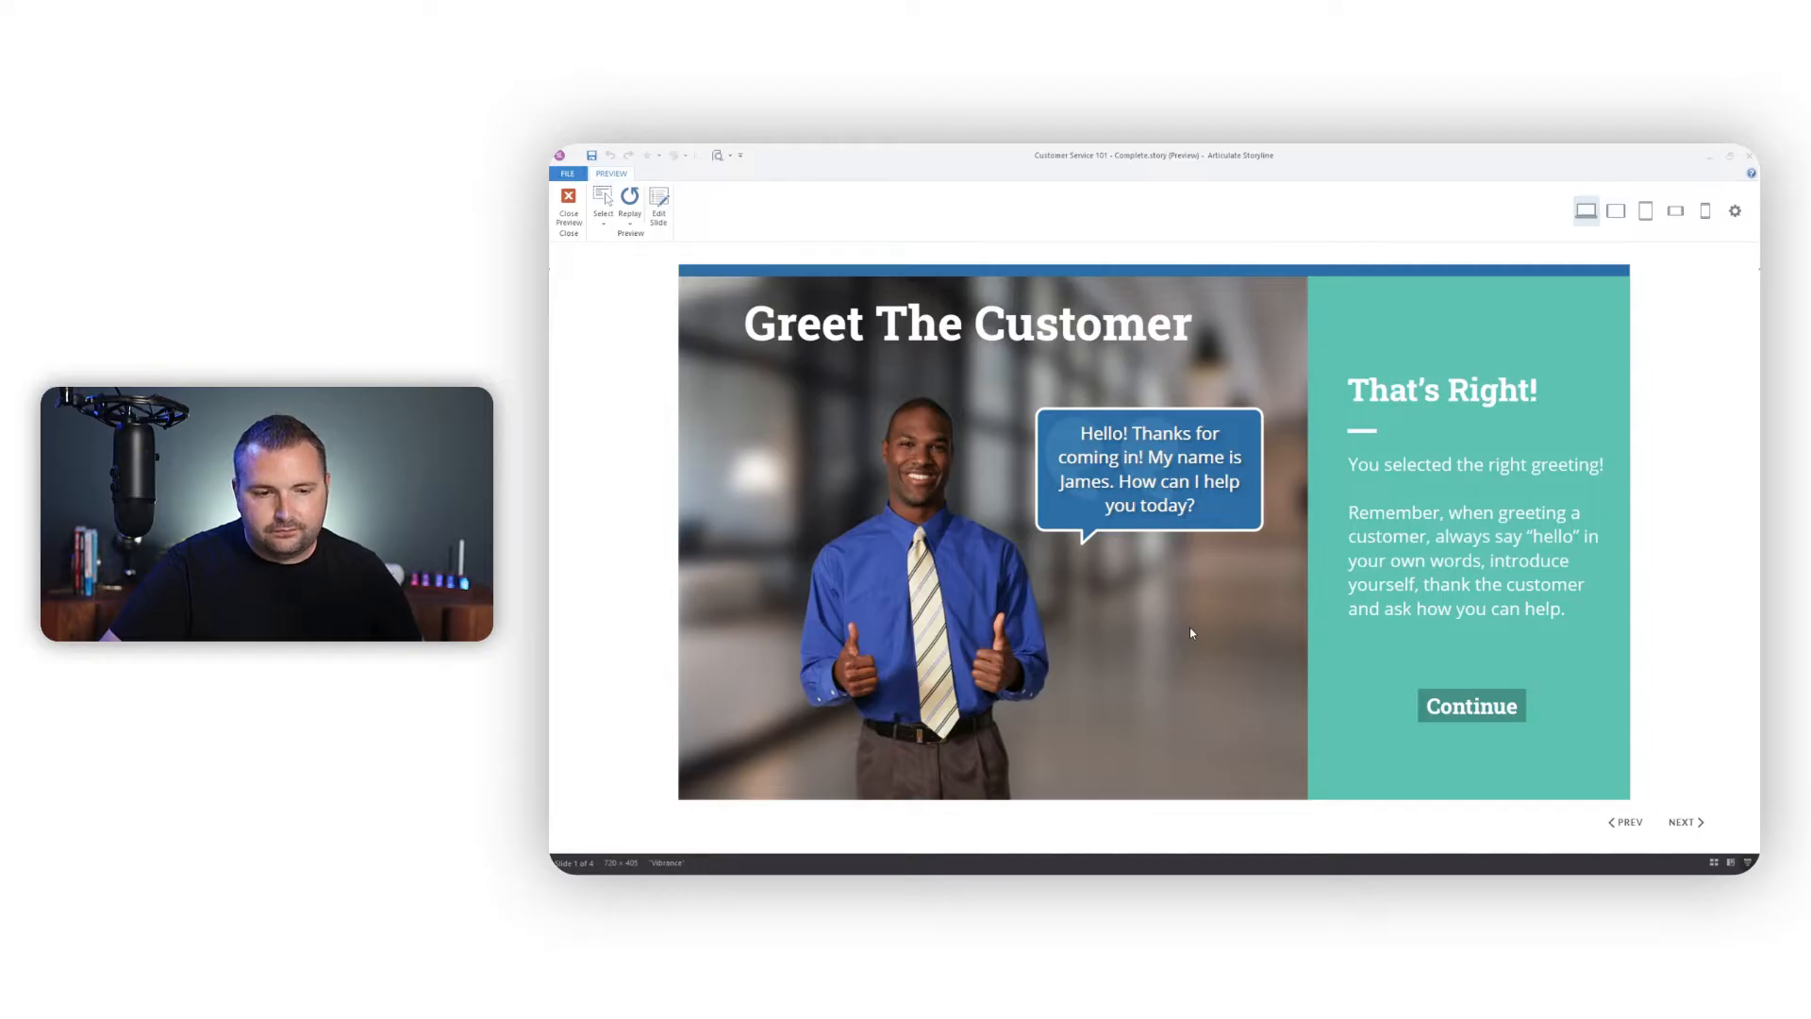
Close the completed sample course and collapse the timeline area beneath the Customer Journey slide
click(1748, 155)
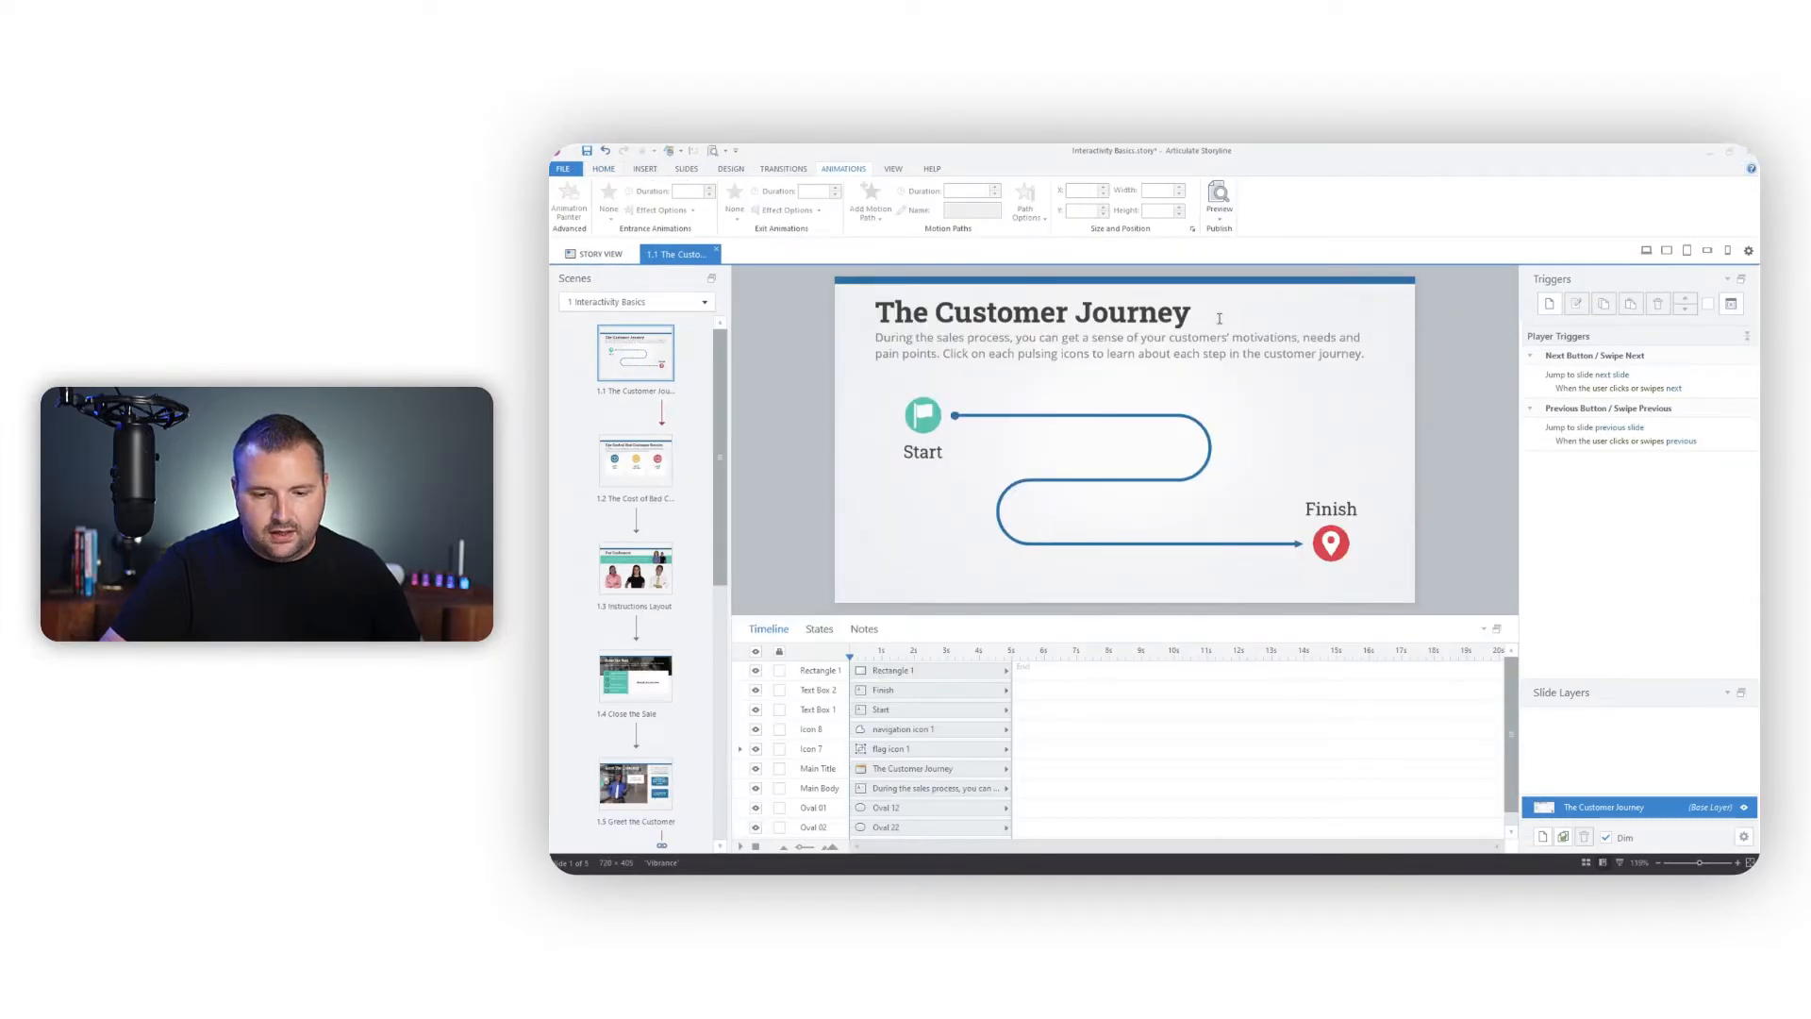
click(1484, 630)
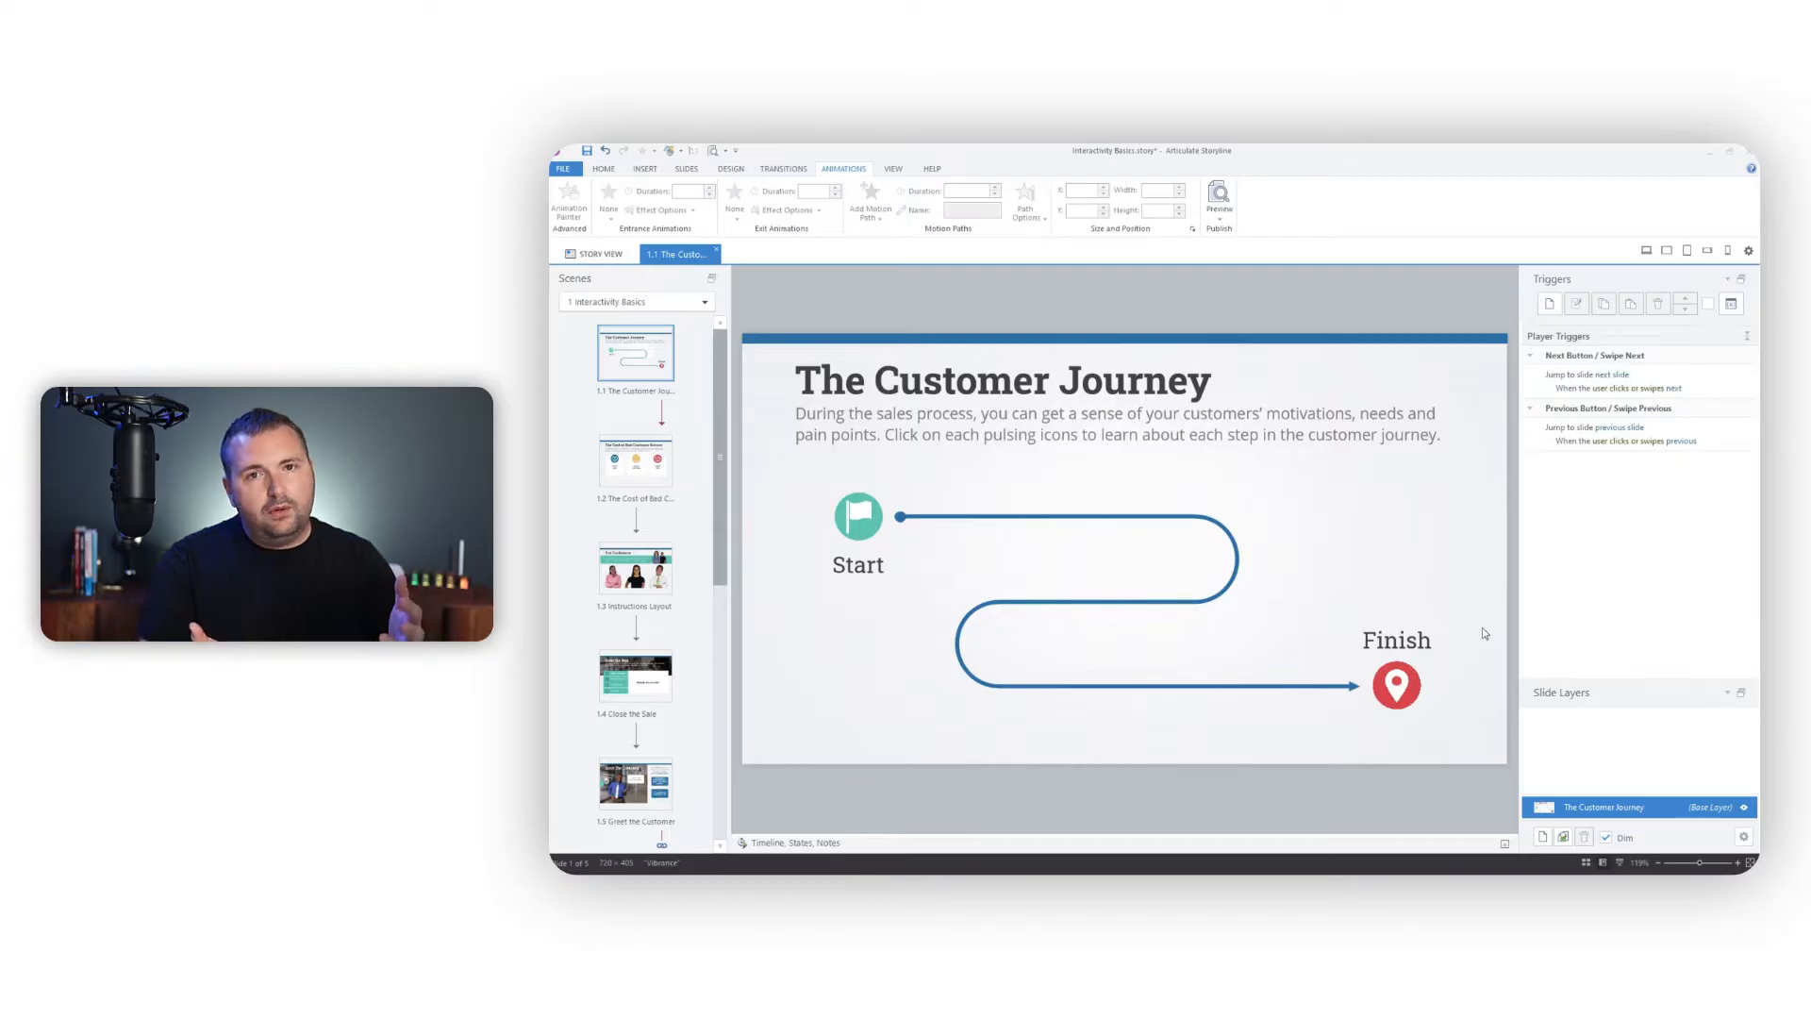
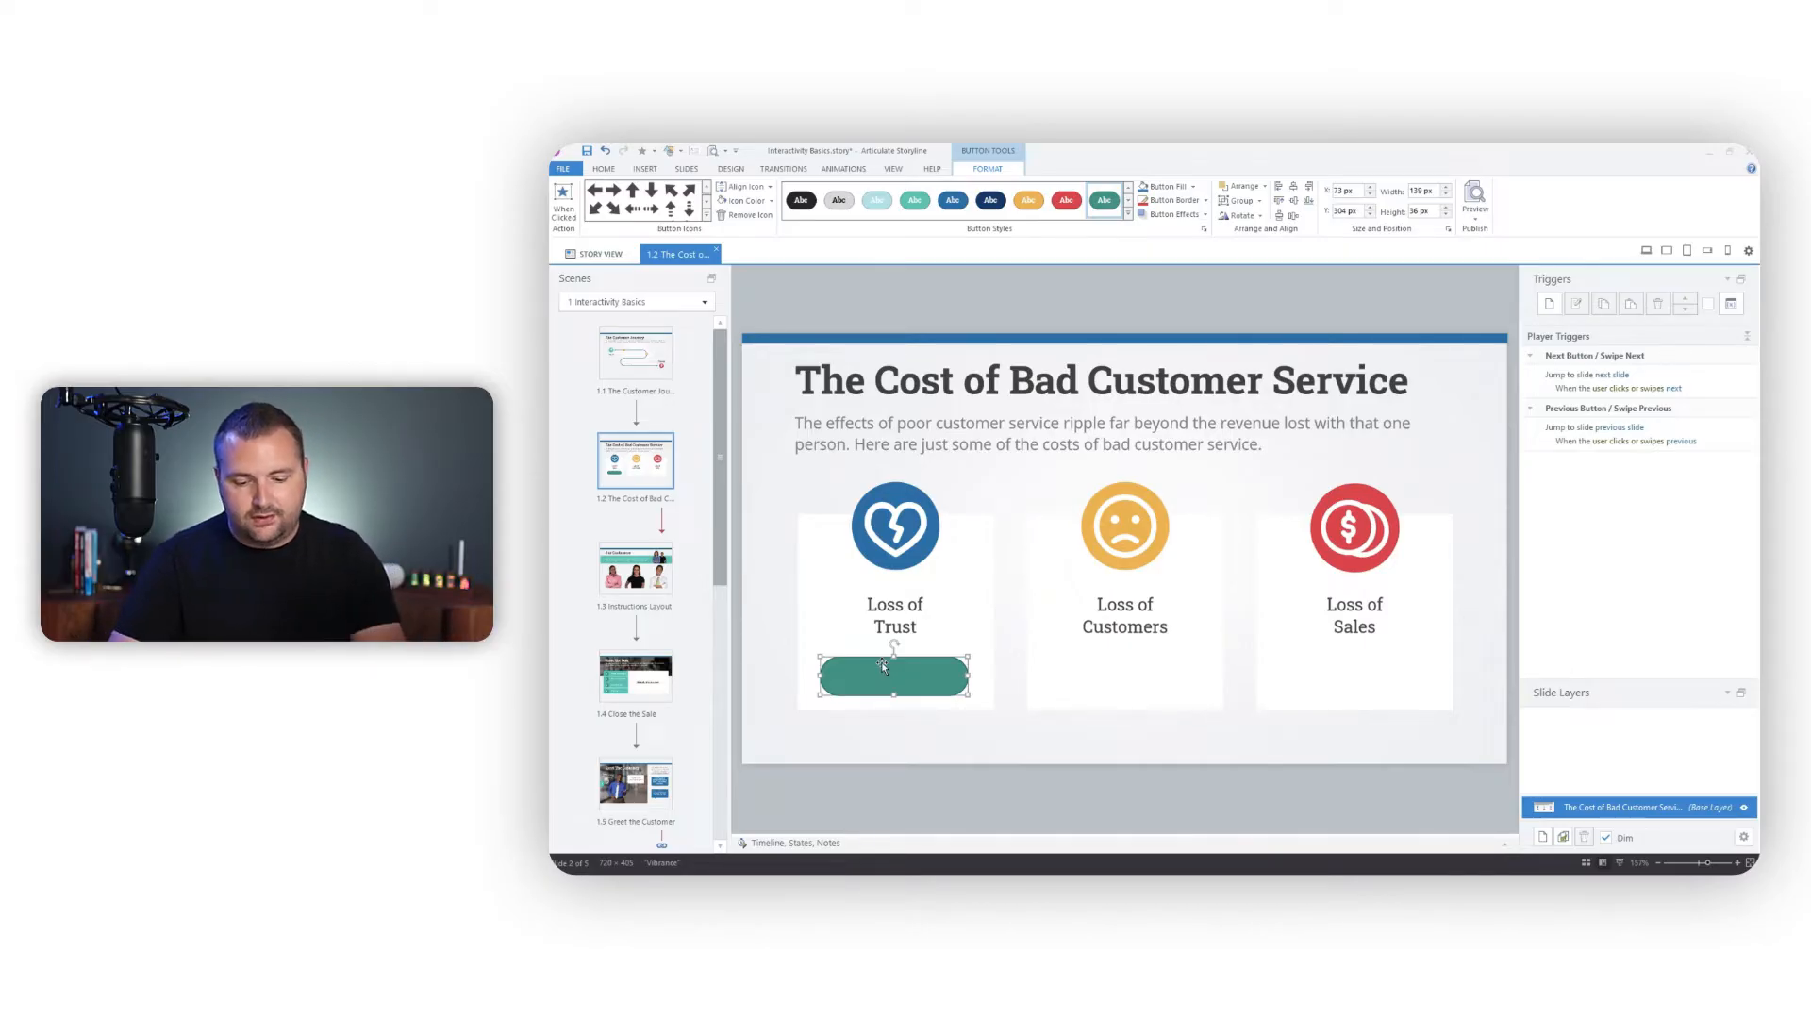
Label the green button under Loss of Trust "Learn More" and reduce its font size to 12
text(Learn More)
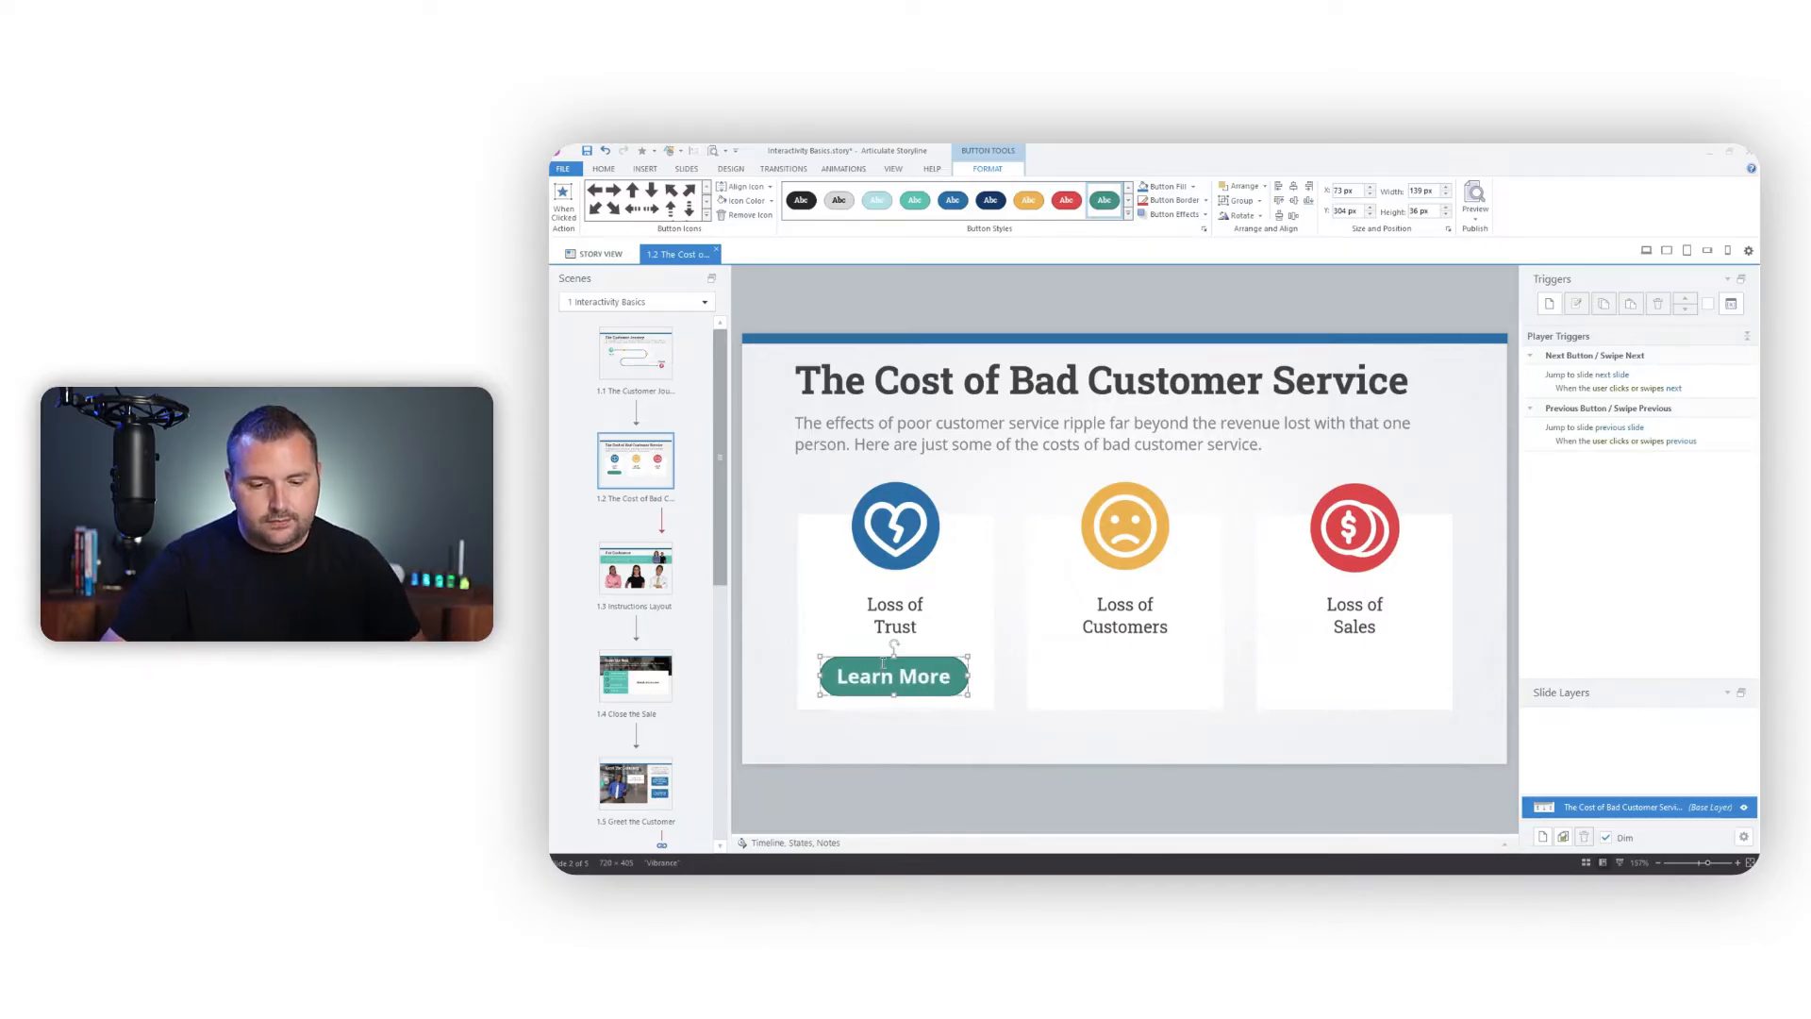
triple_click(913, 690)
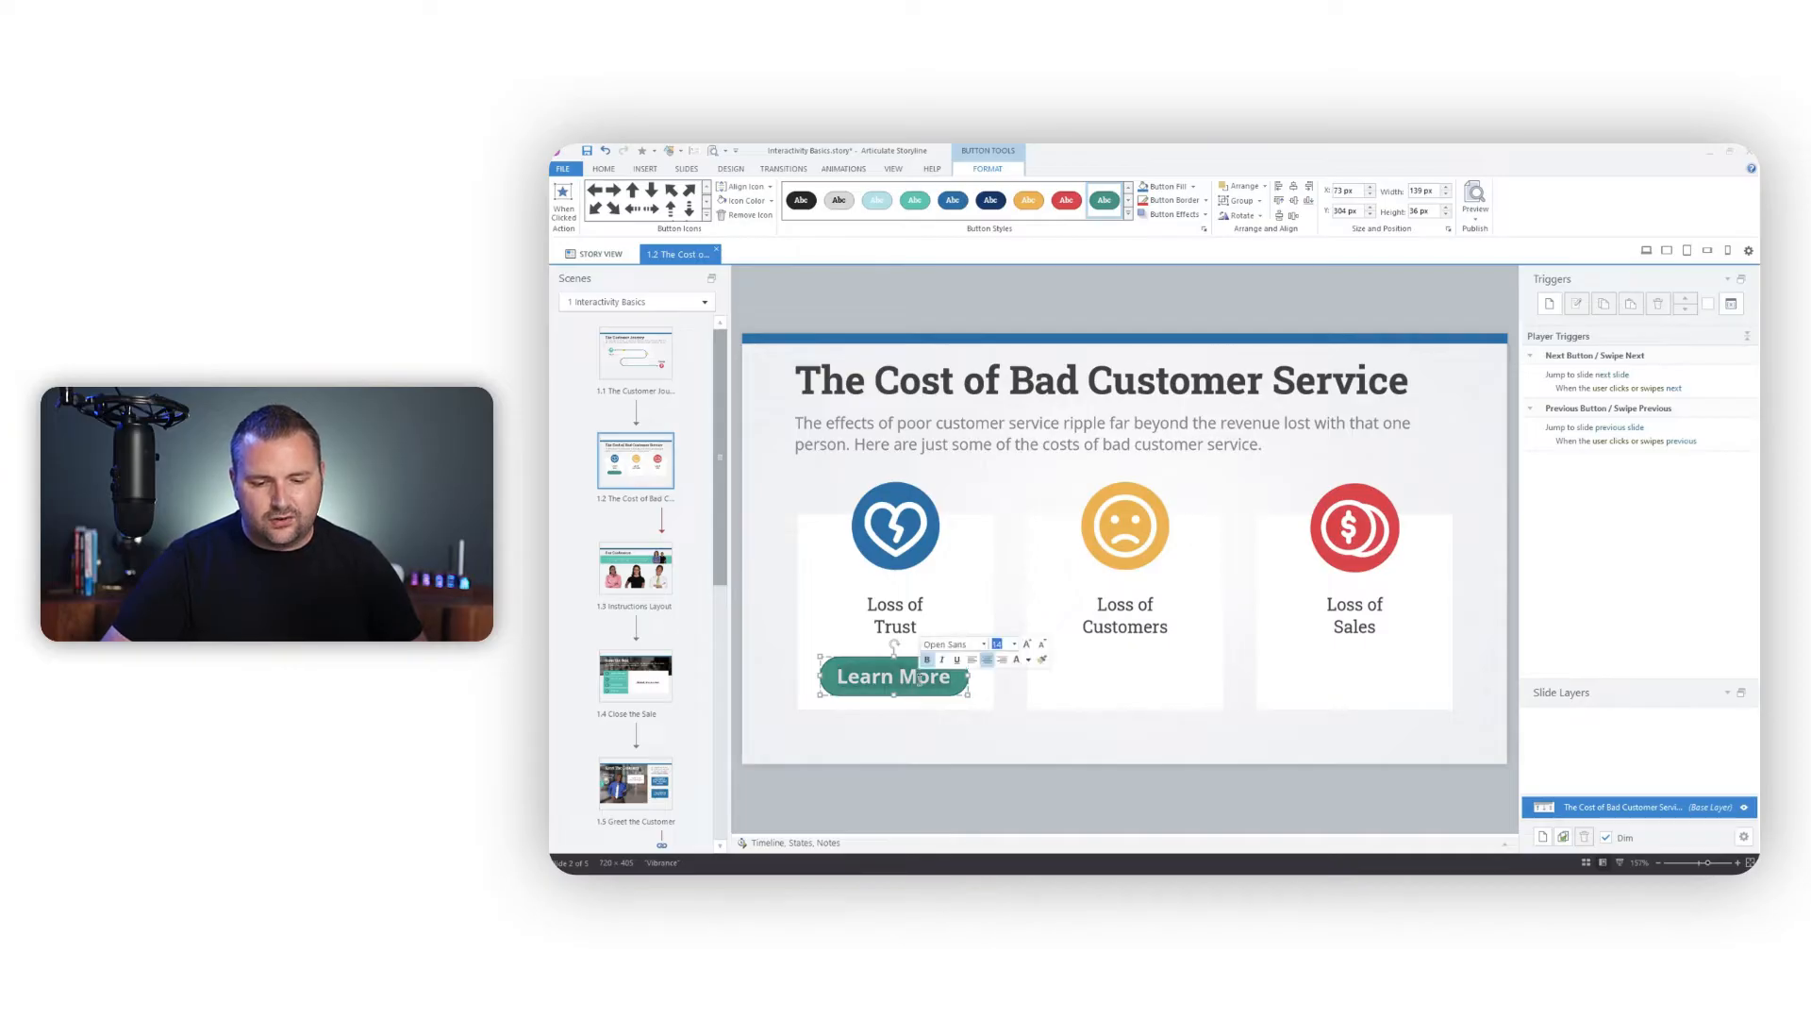
click(1043, 648)
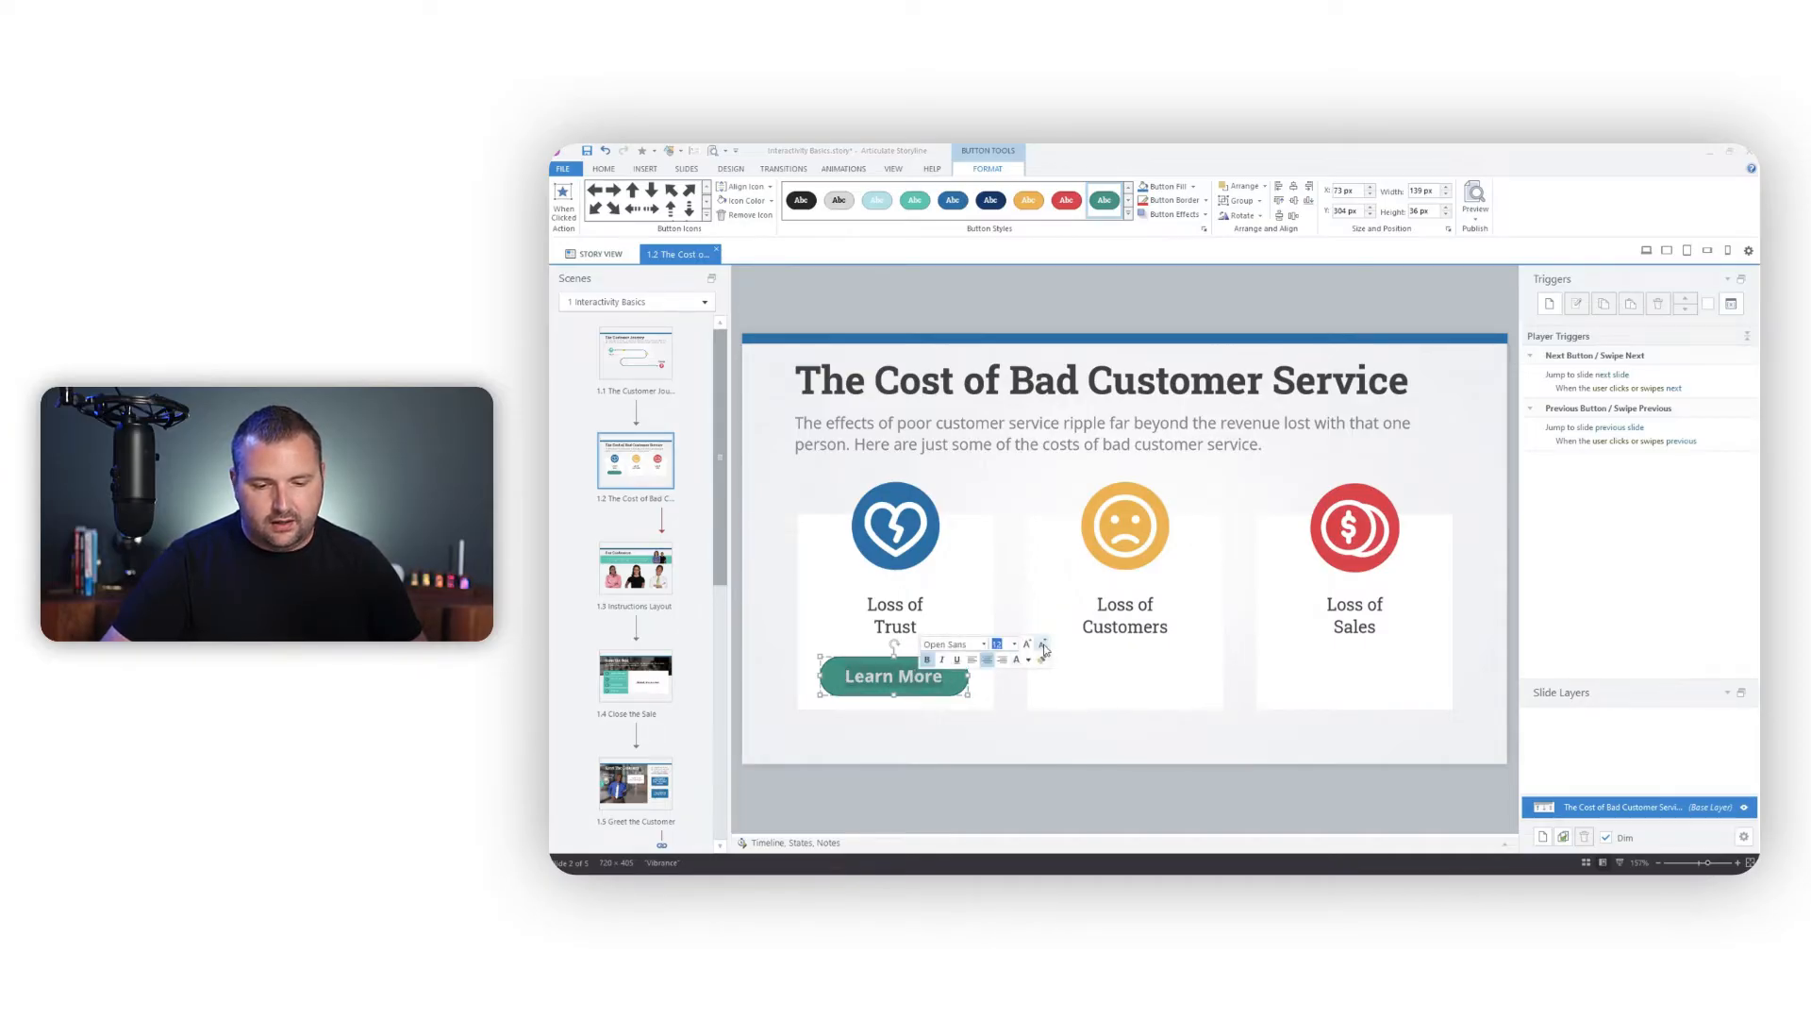
click(1061, 803)
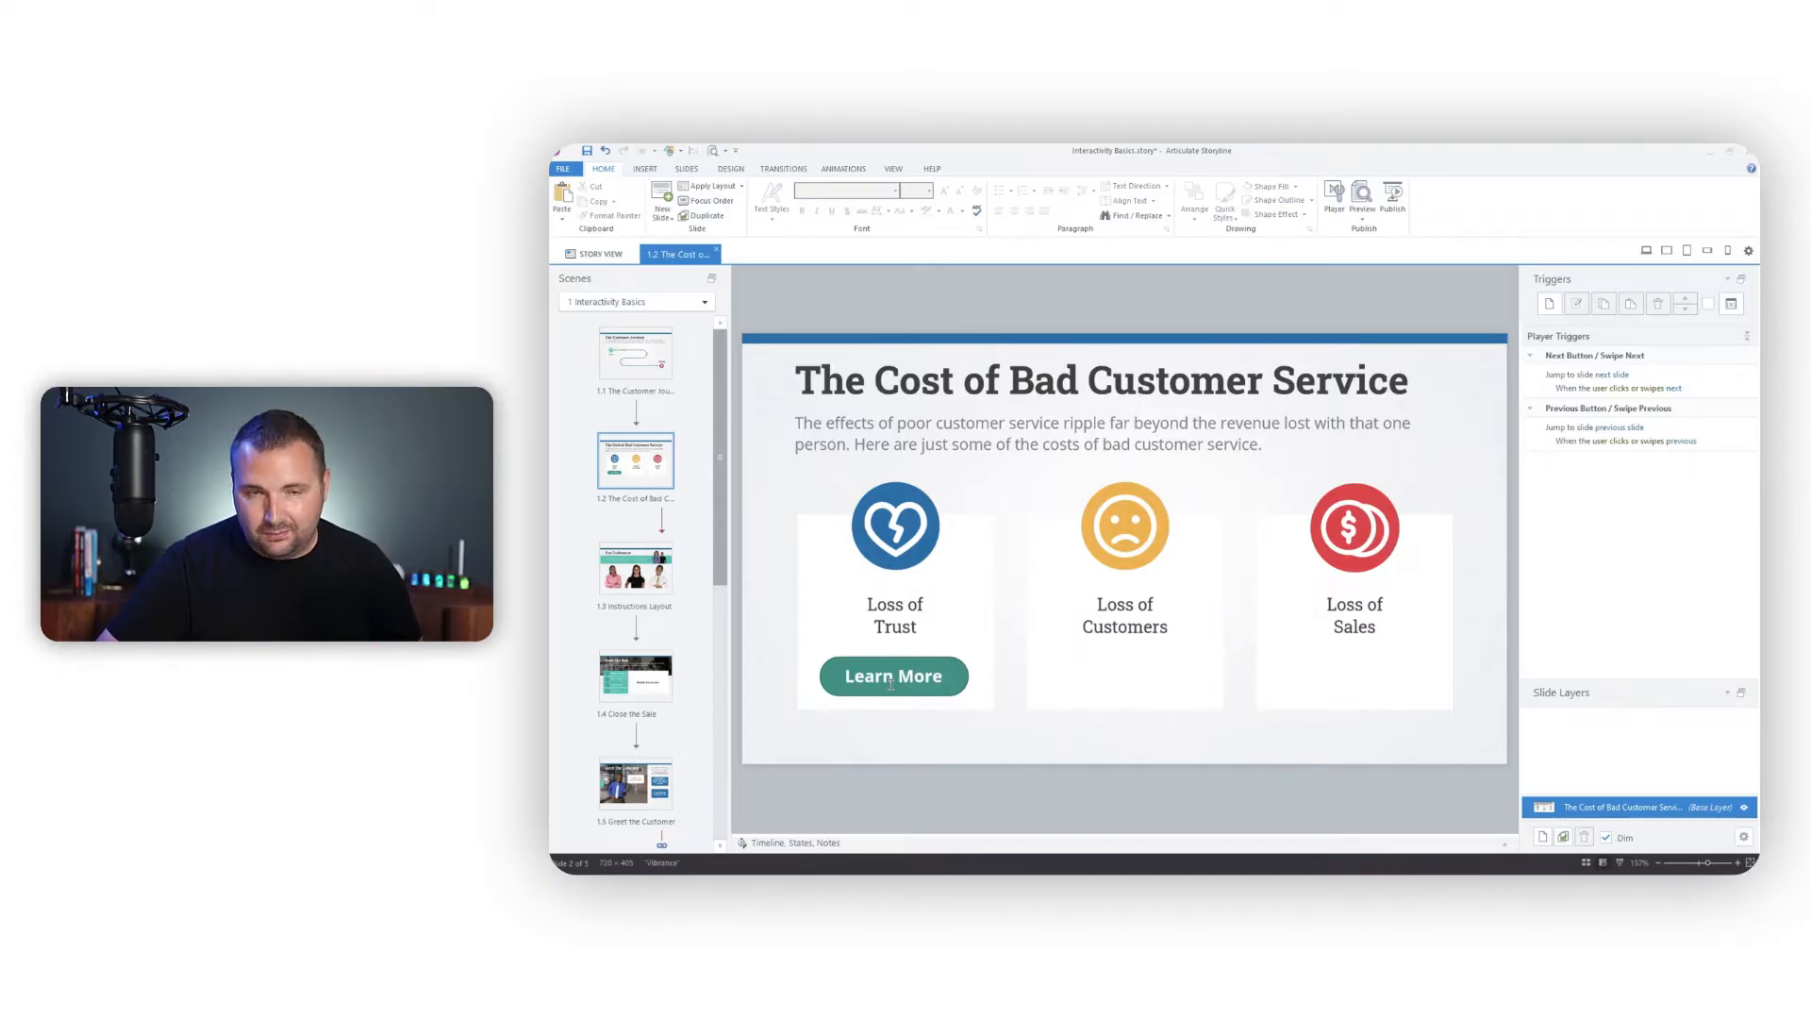
Remove the fill from the Learn More button under Loss of Trust
click(907, 655)
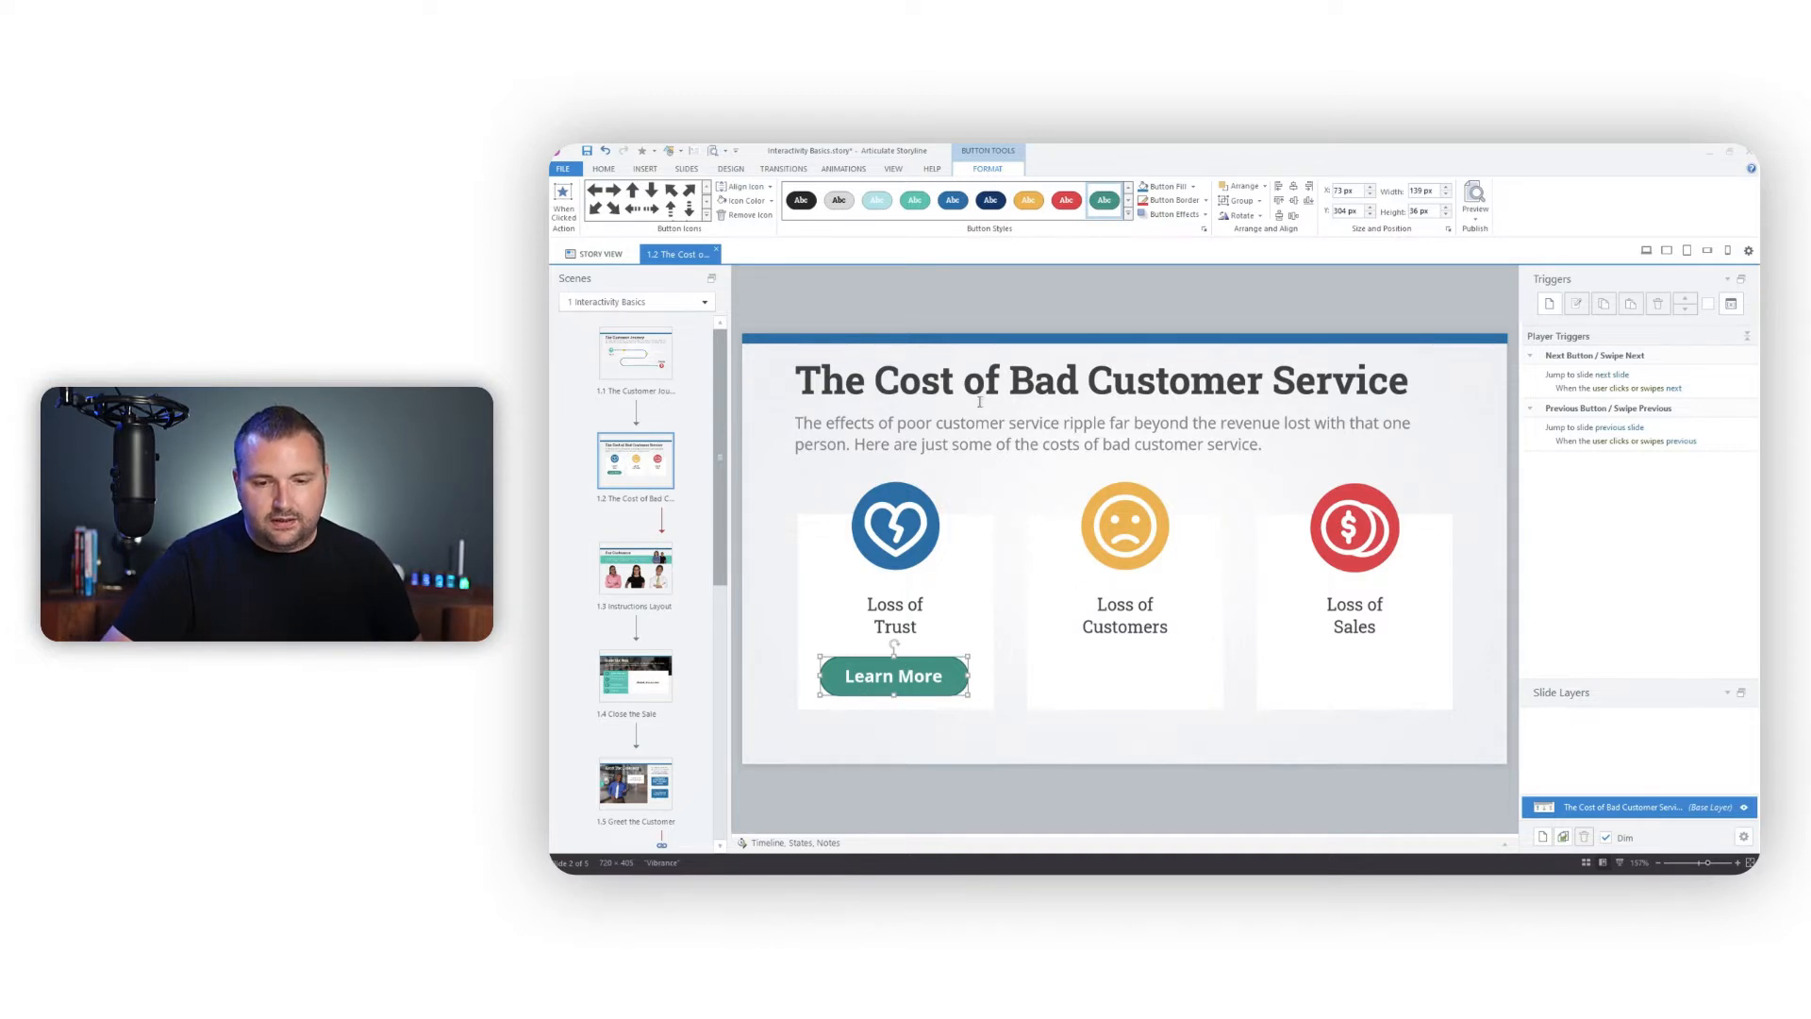
click(1194, 188)
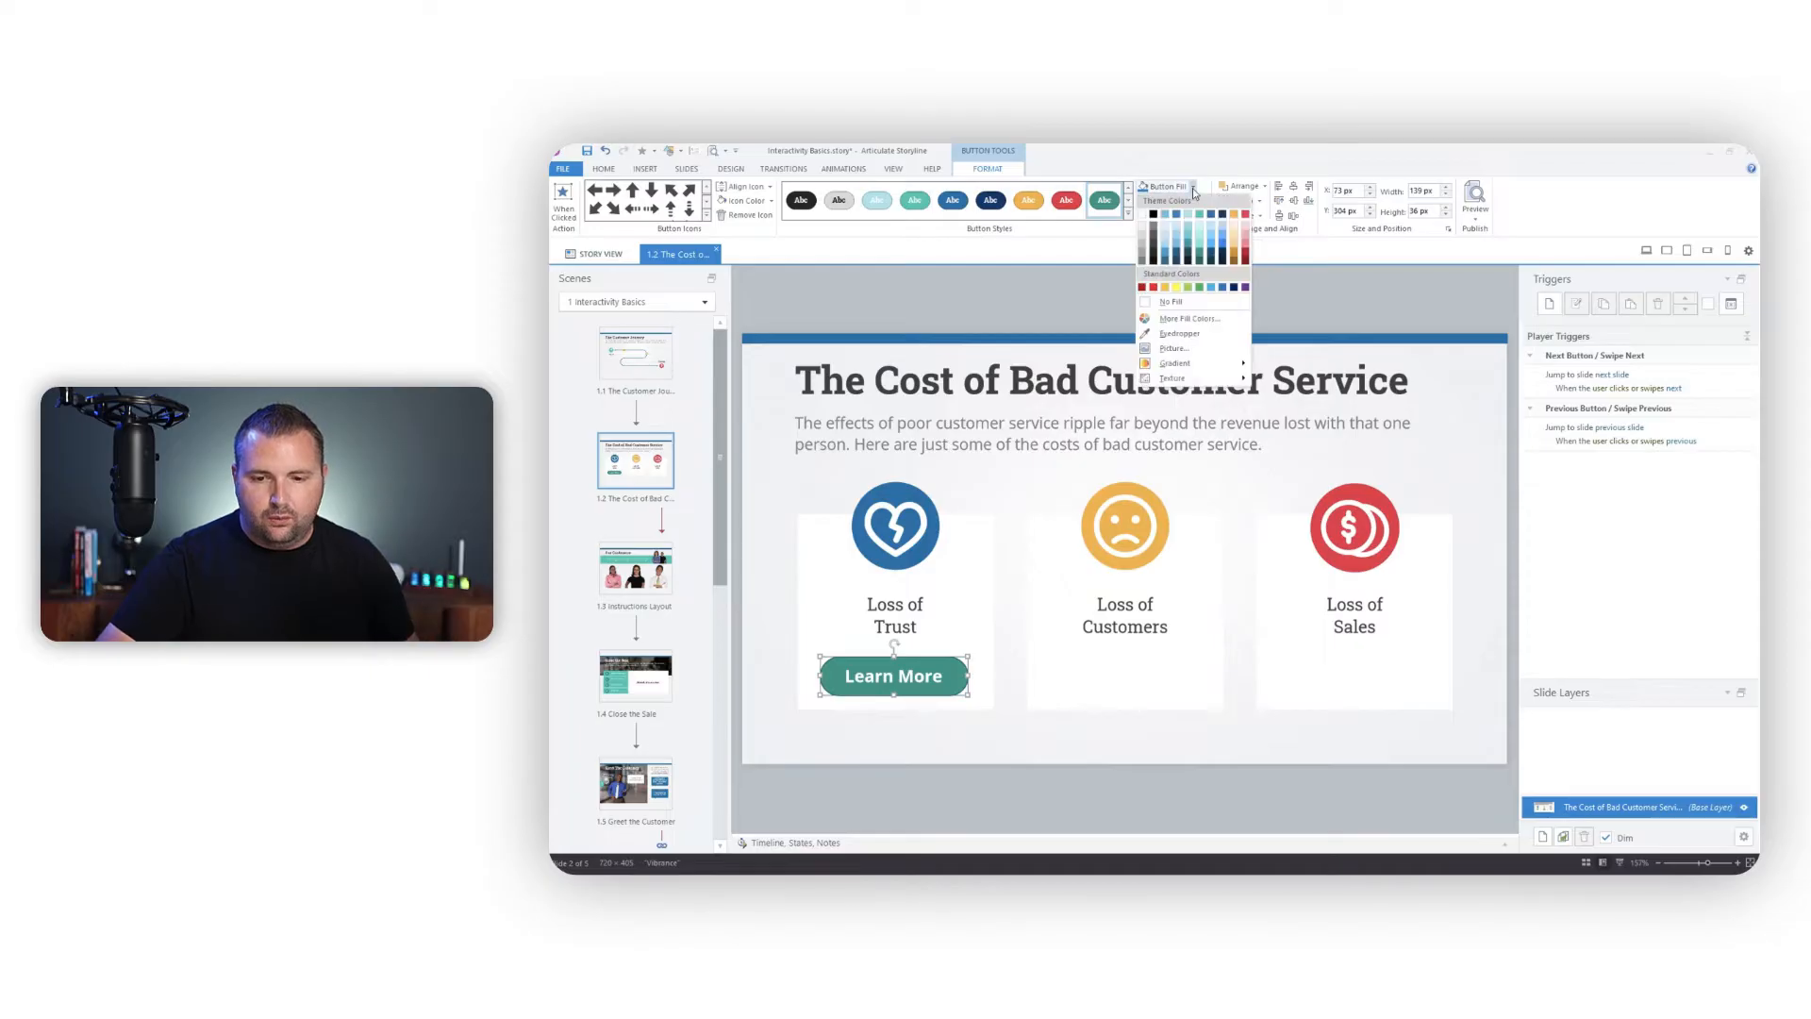
click(1171, 302)
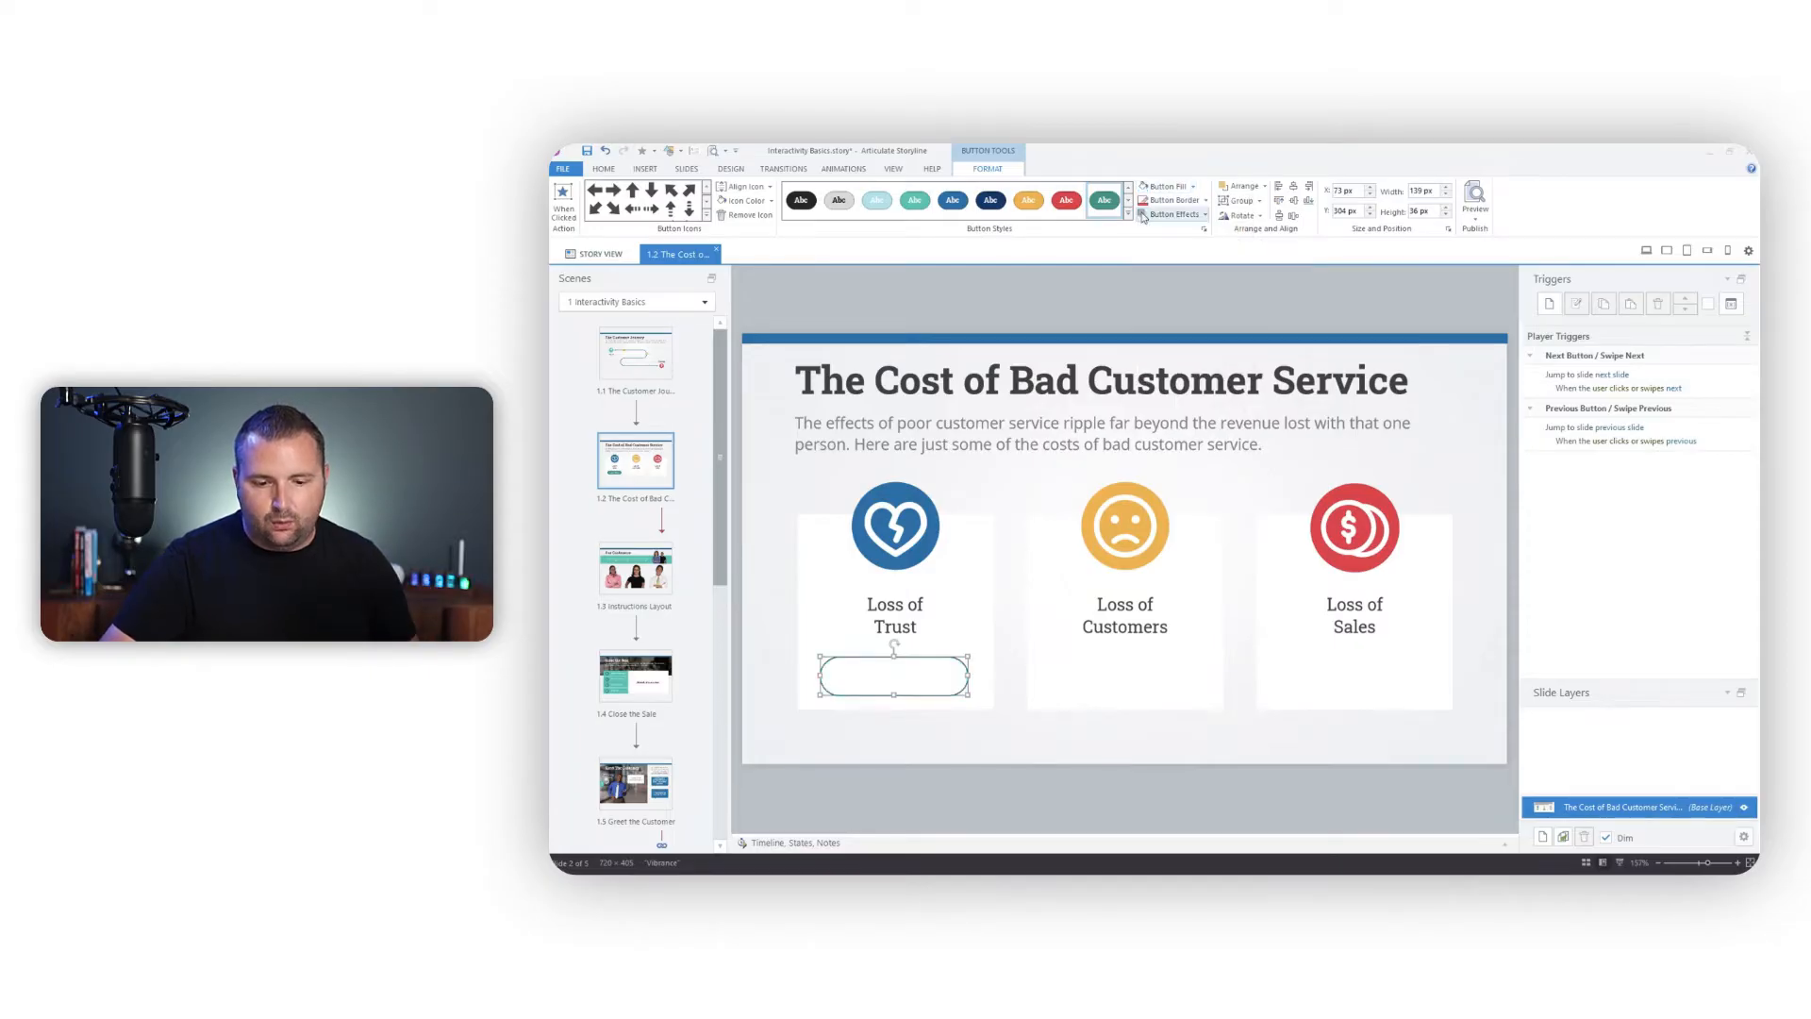
Give the Learn More button a blue theme-colour border with a weight of 3 px
click(1207, 202)
click(1178, 229)
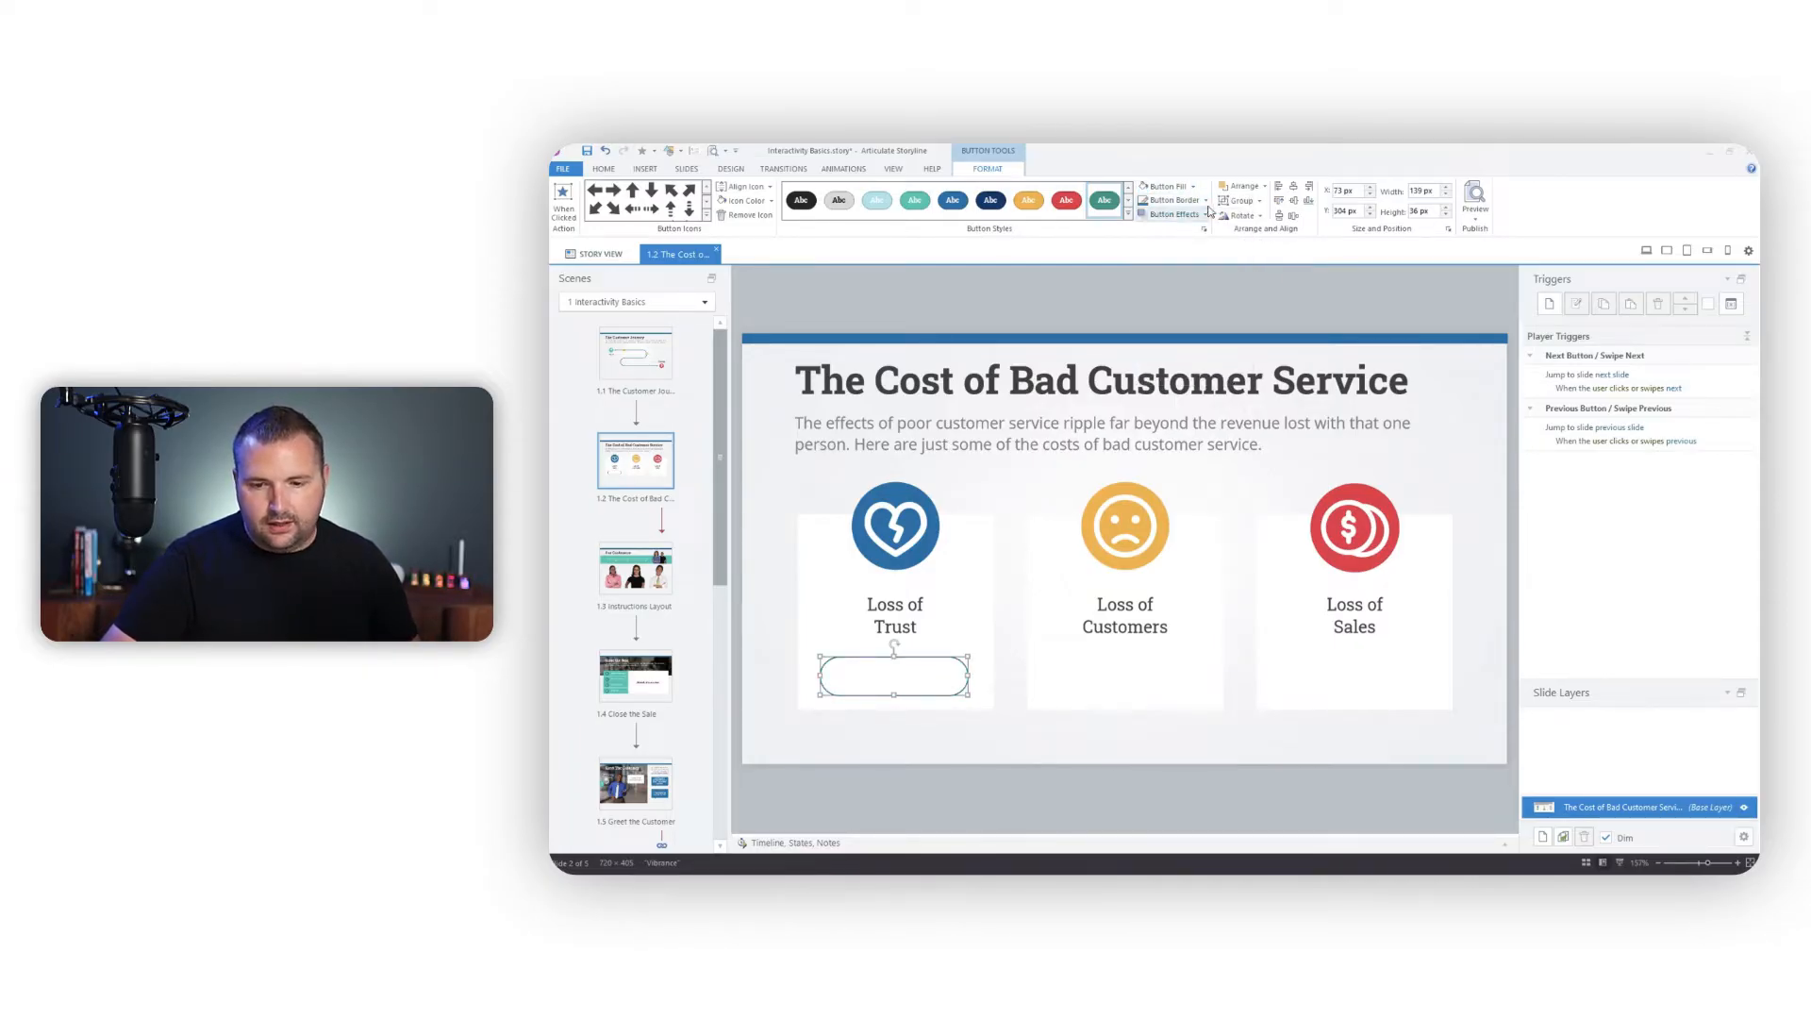
click(1206, 202)
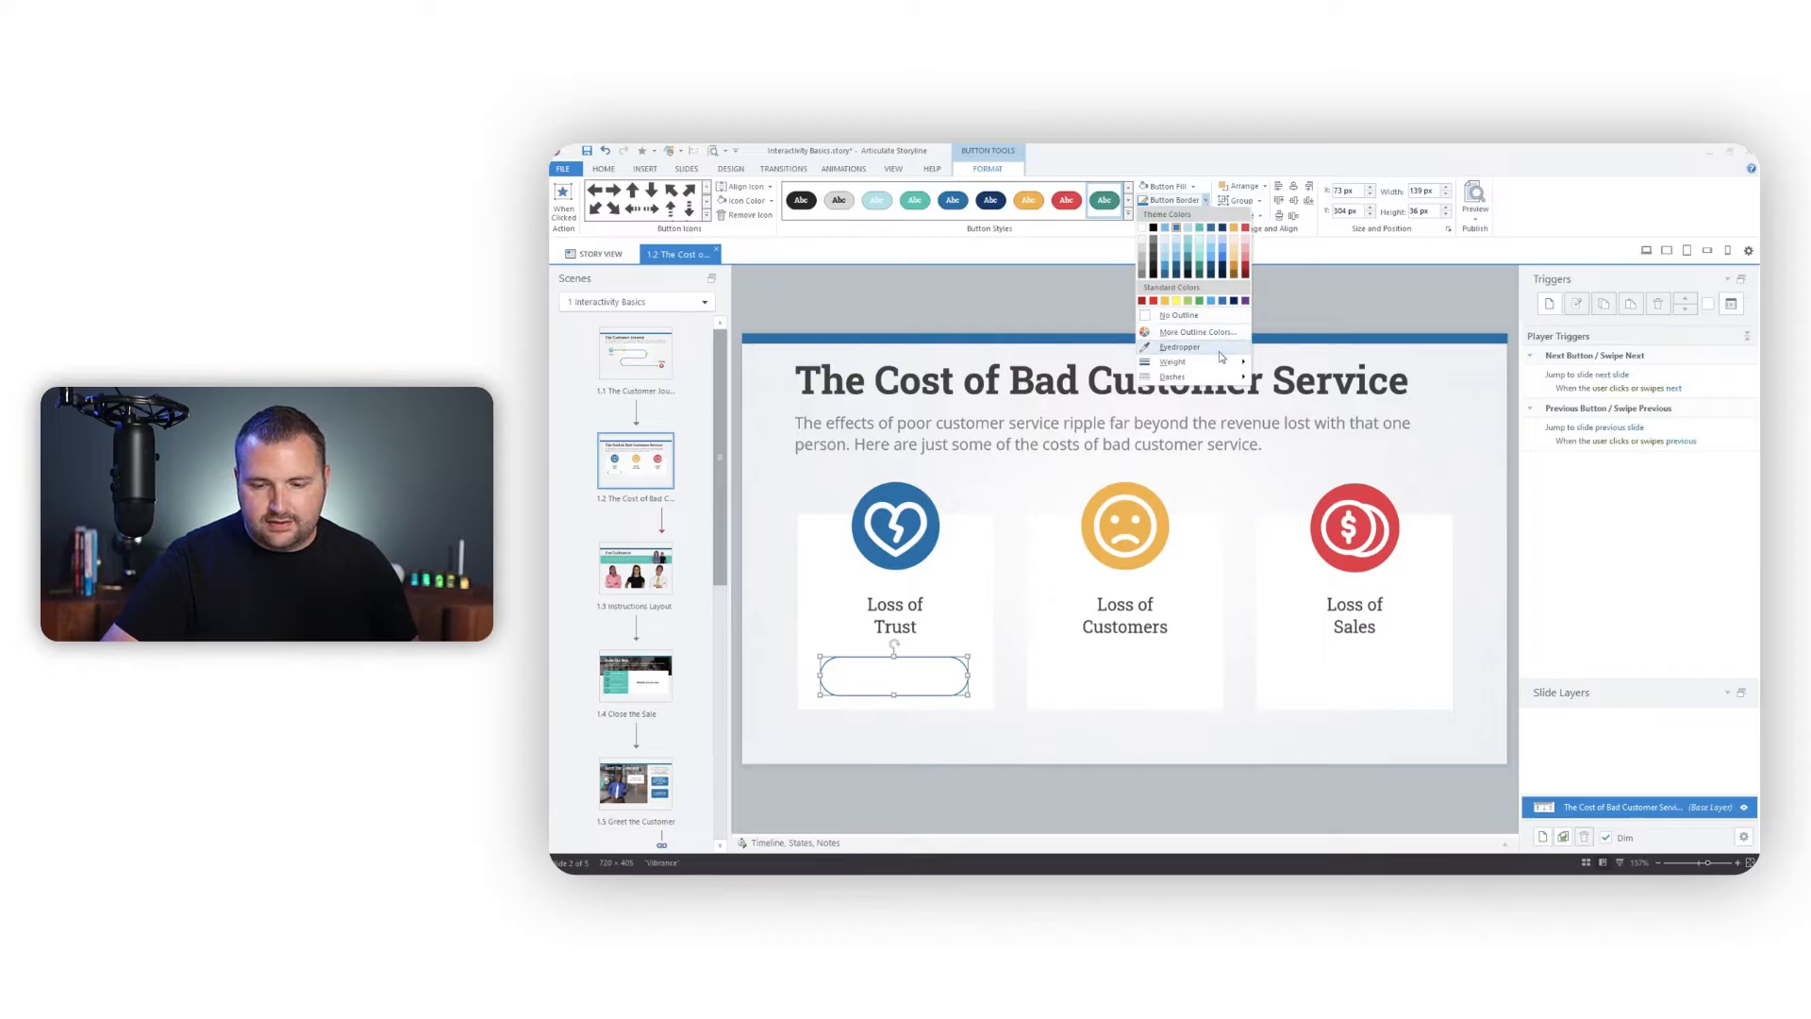
mouse_move(1222, 371)
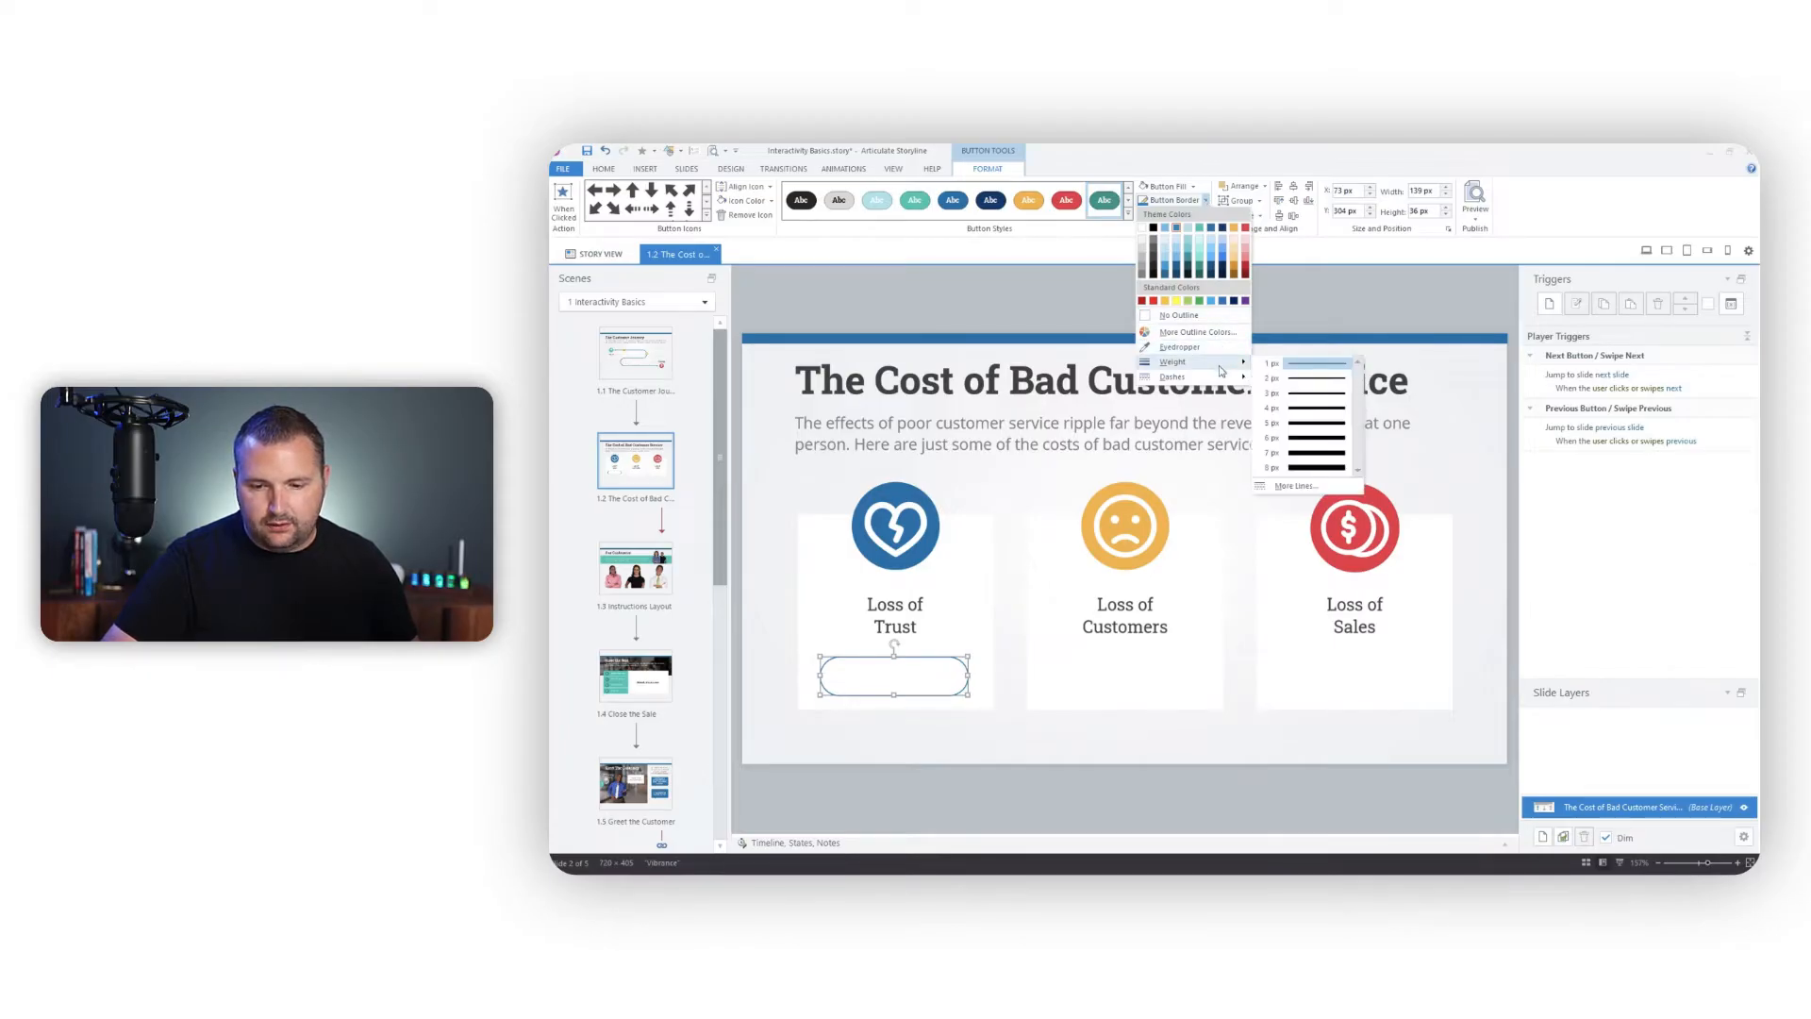
click(1298, 392)
Recolour the Learn More button's text with the blue theme colour matching its border
click(937, 672)
key(ctrl+a)
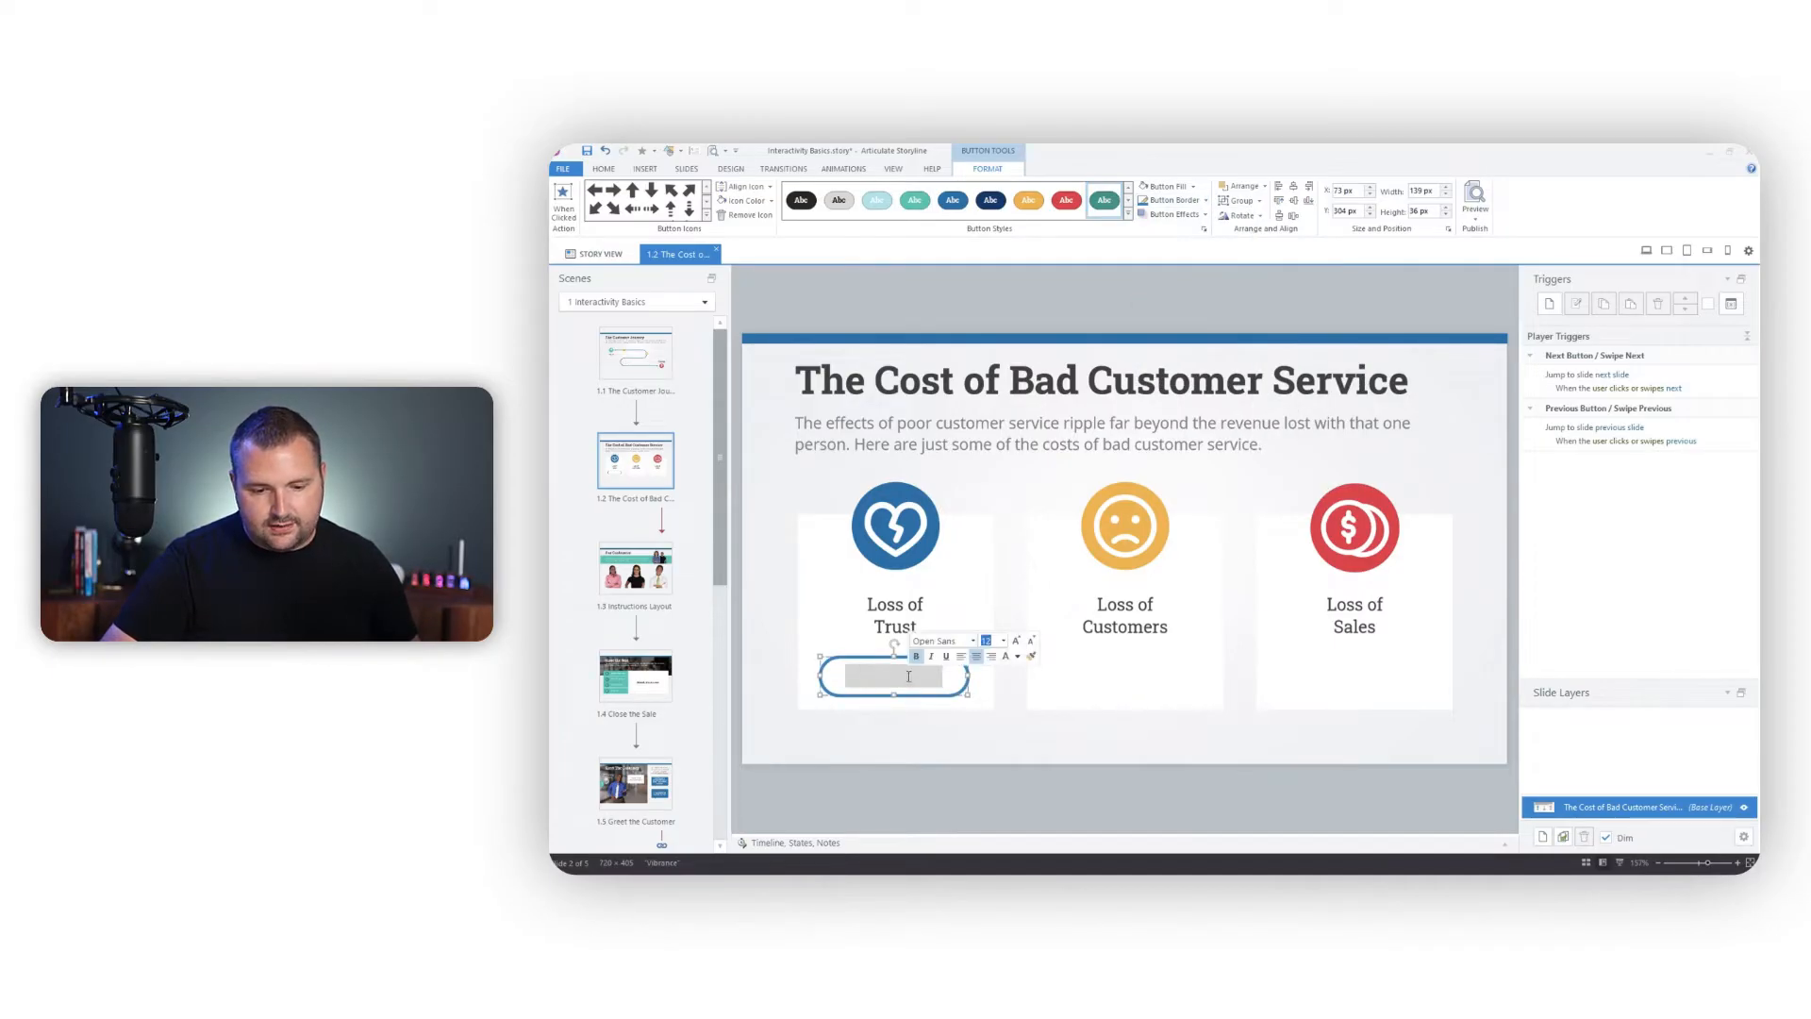
click(1016, 658)
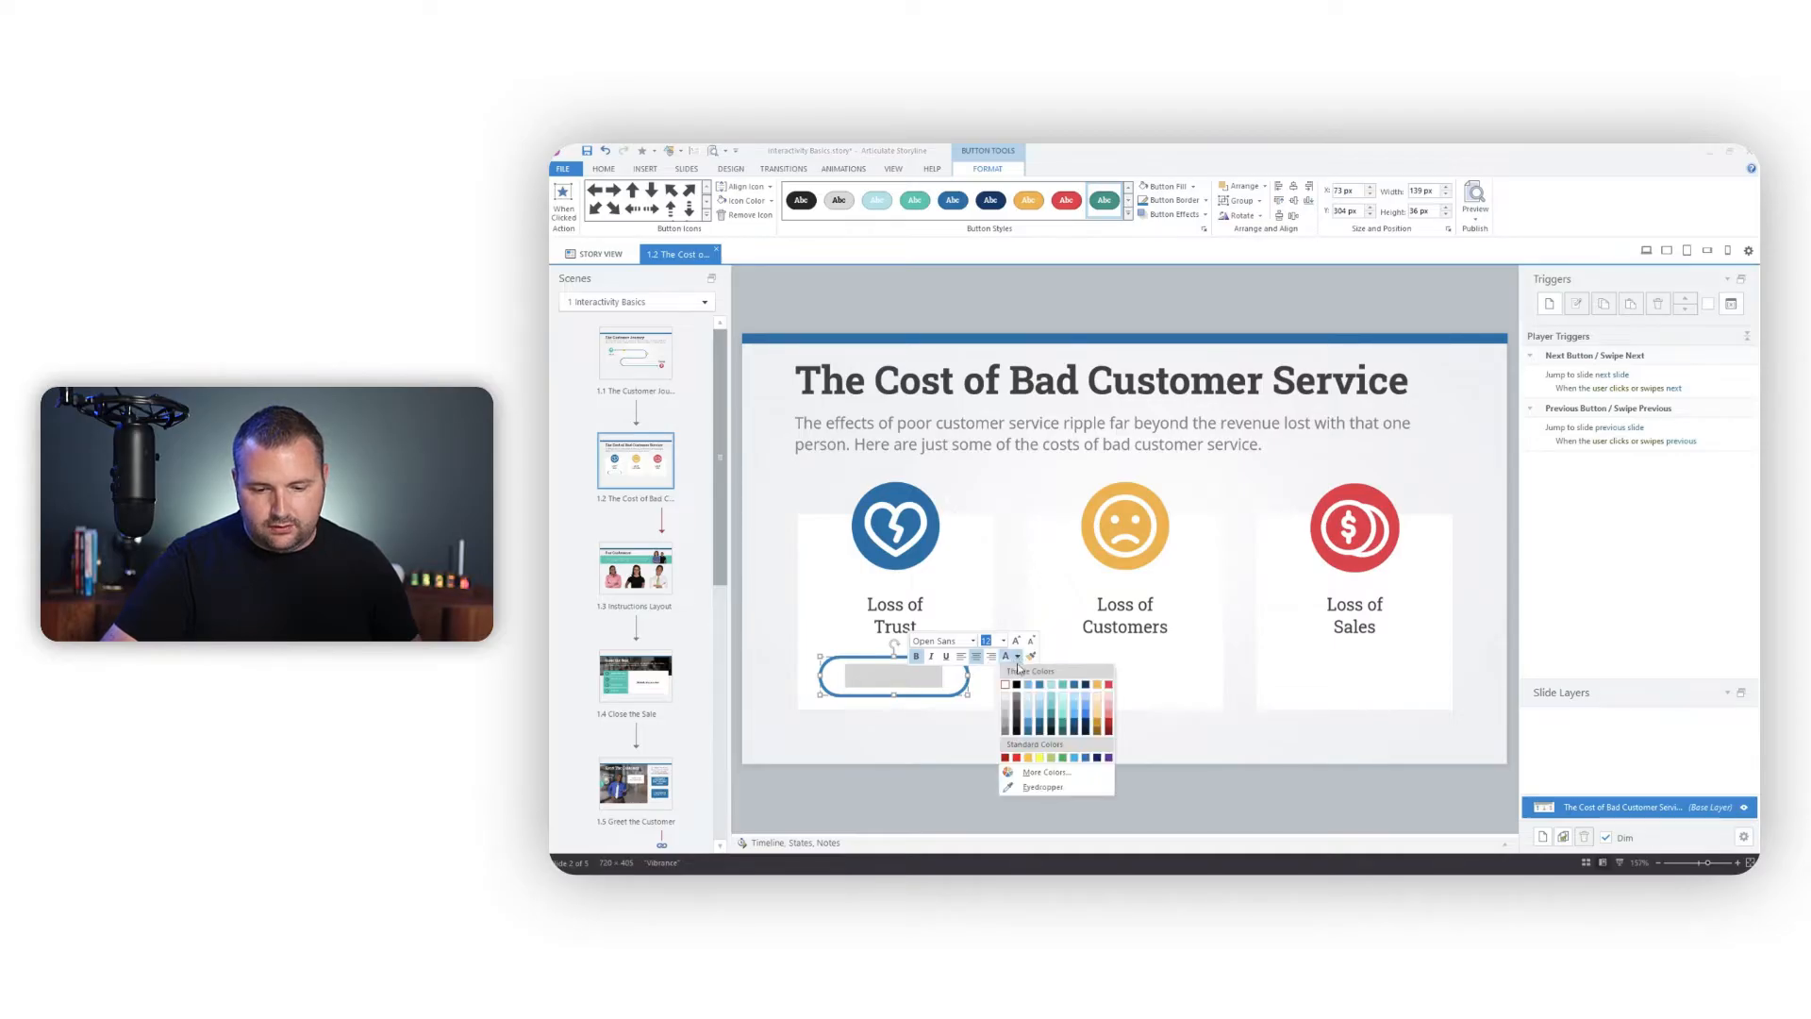
click(1041, 688)
click(993, 769)
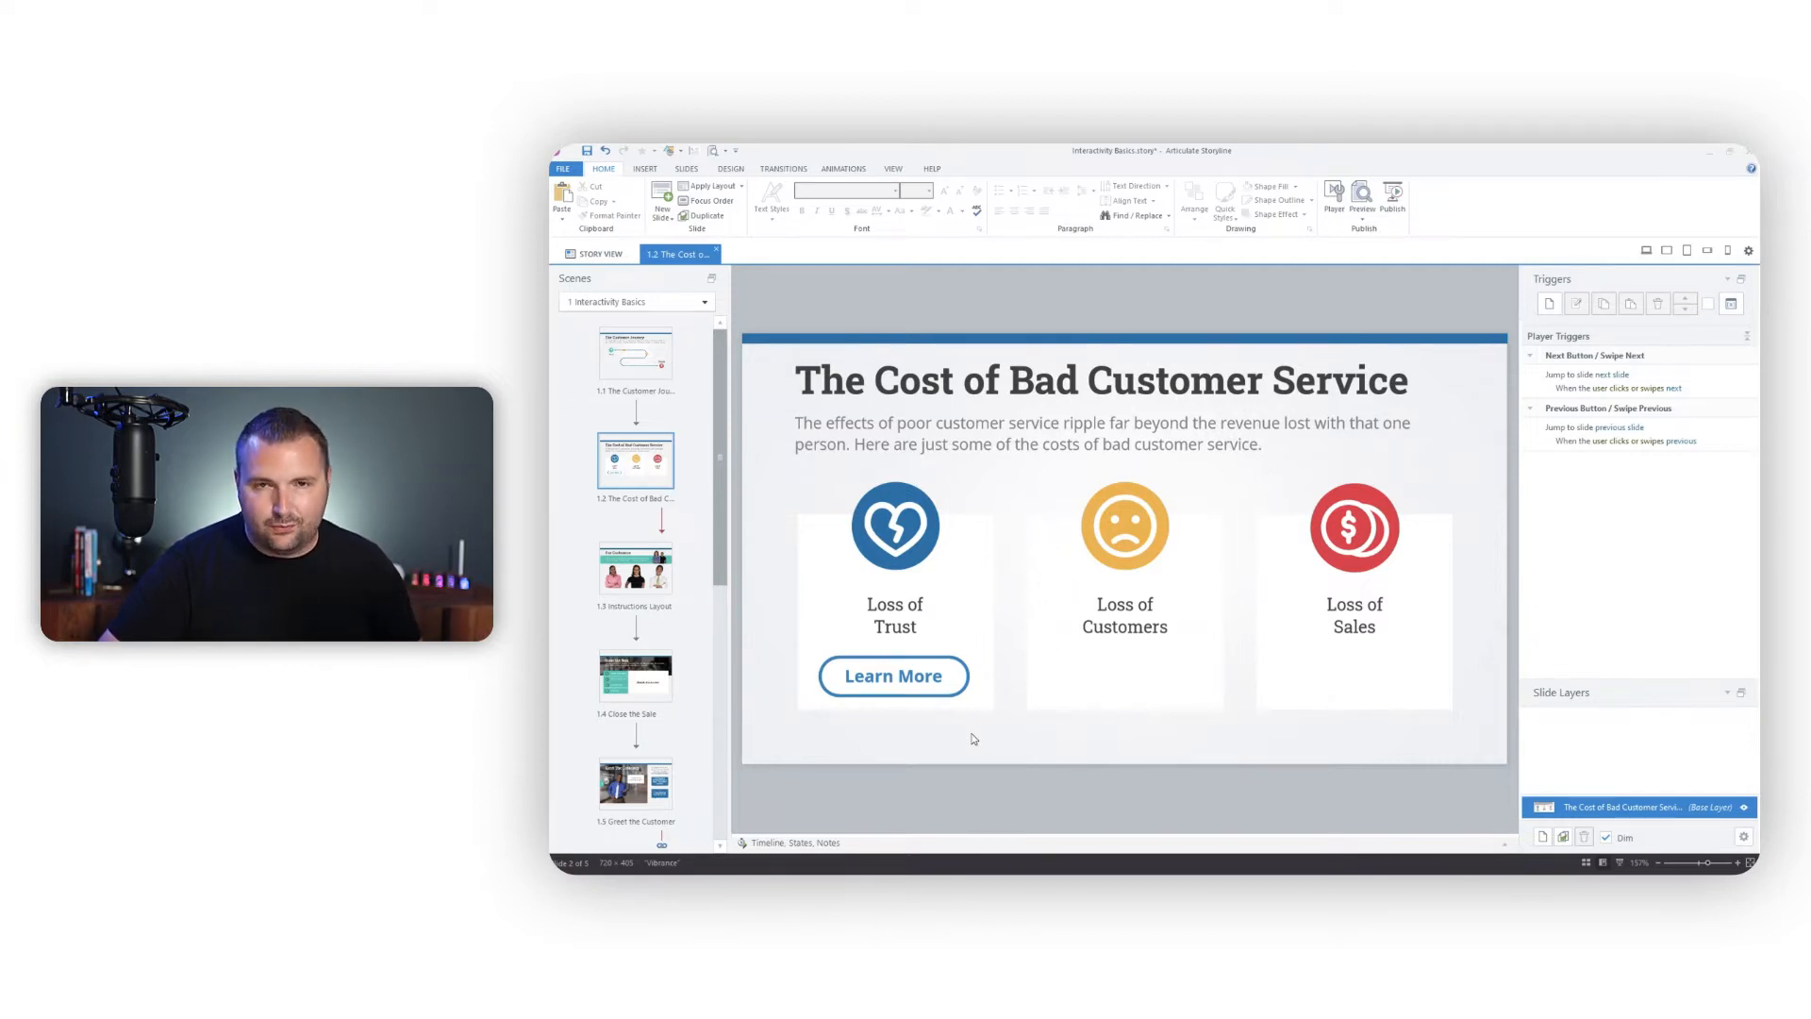
Display the Learn More button's built-in states and examine its Hover and Down variations
click(930, 662)
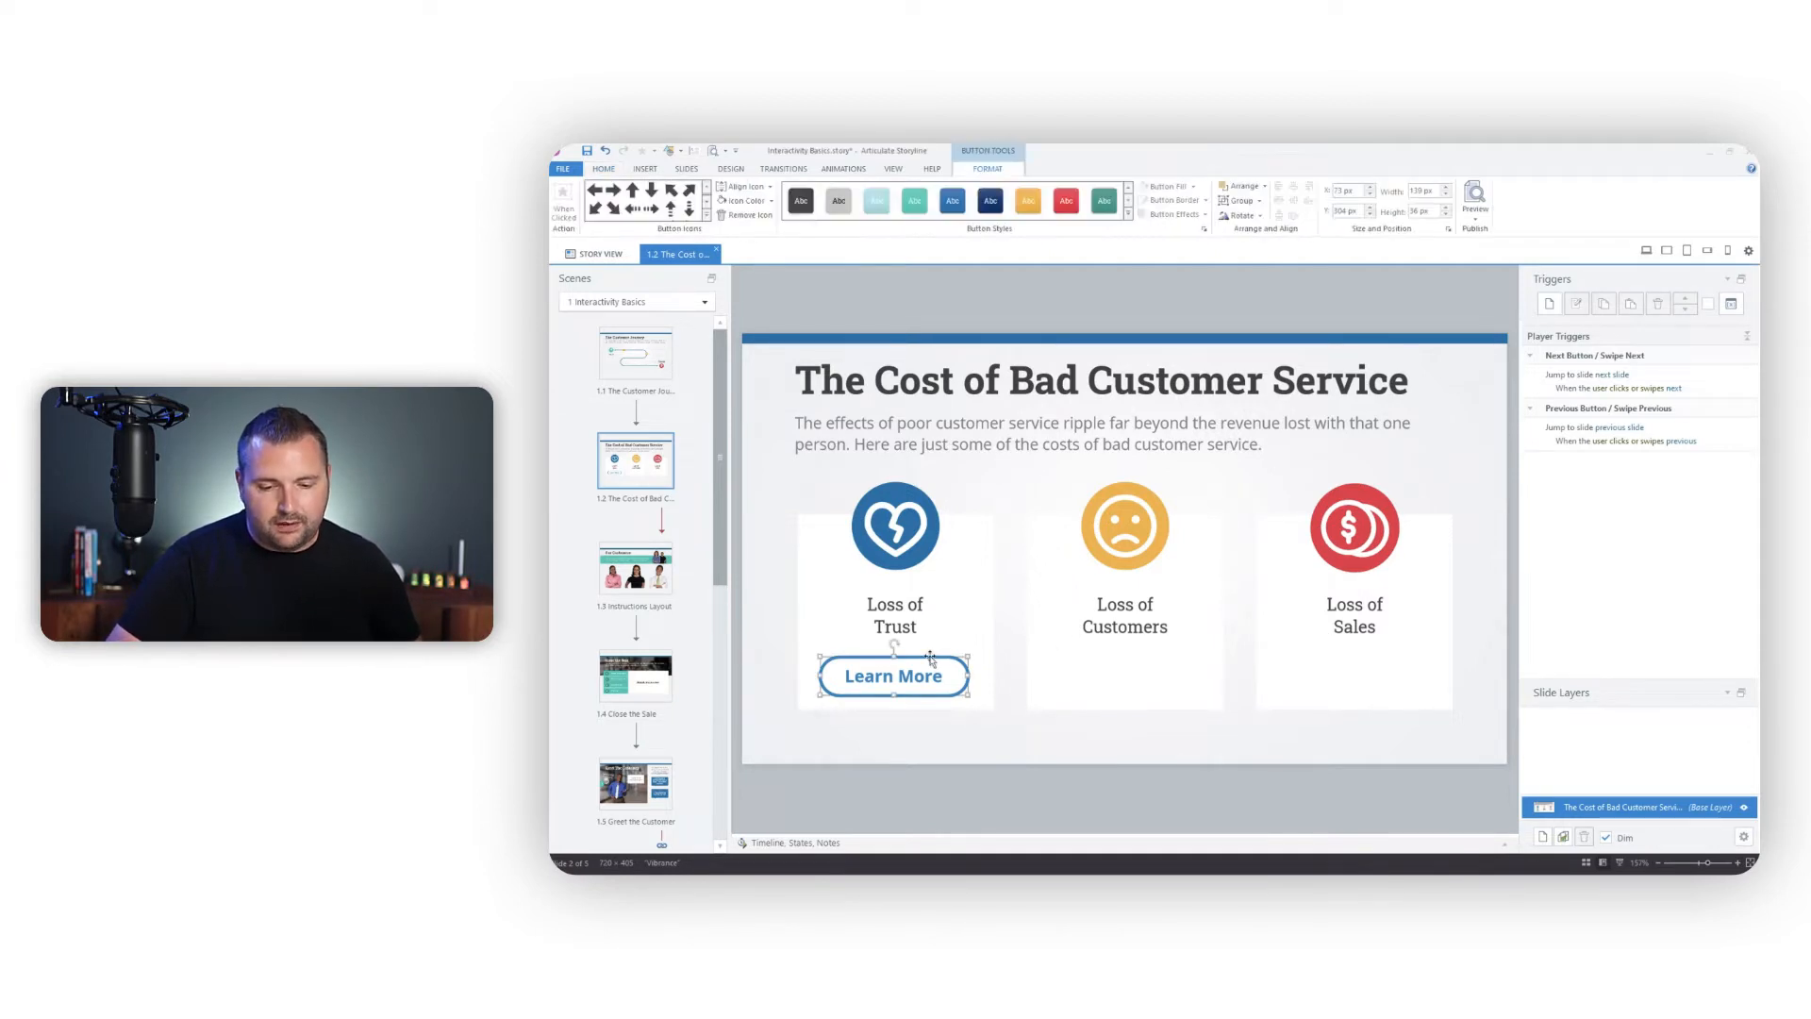
click(874, 845)
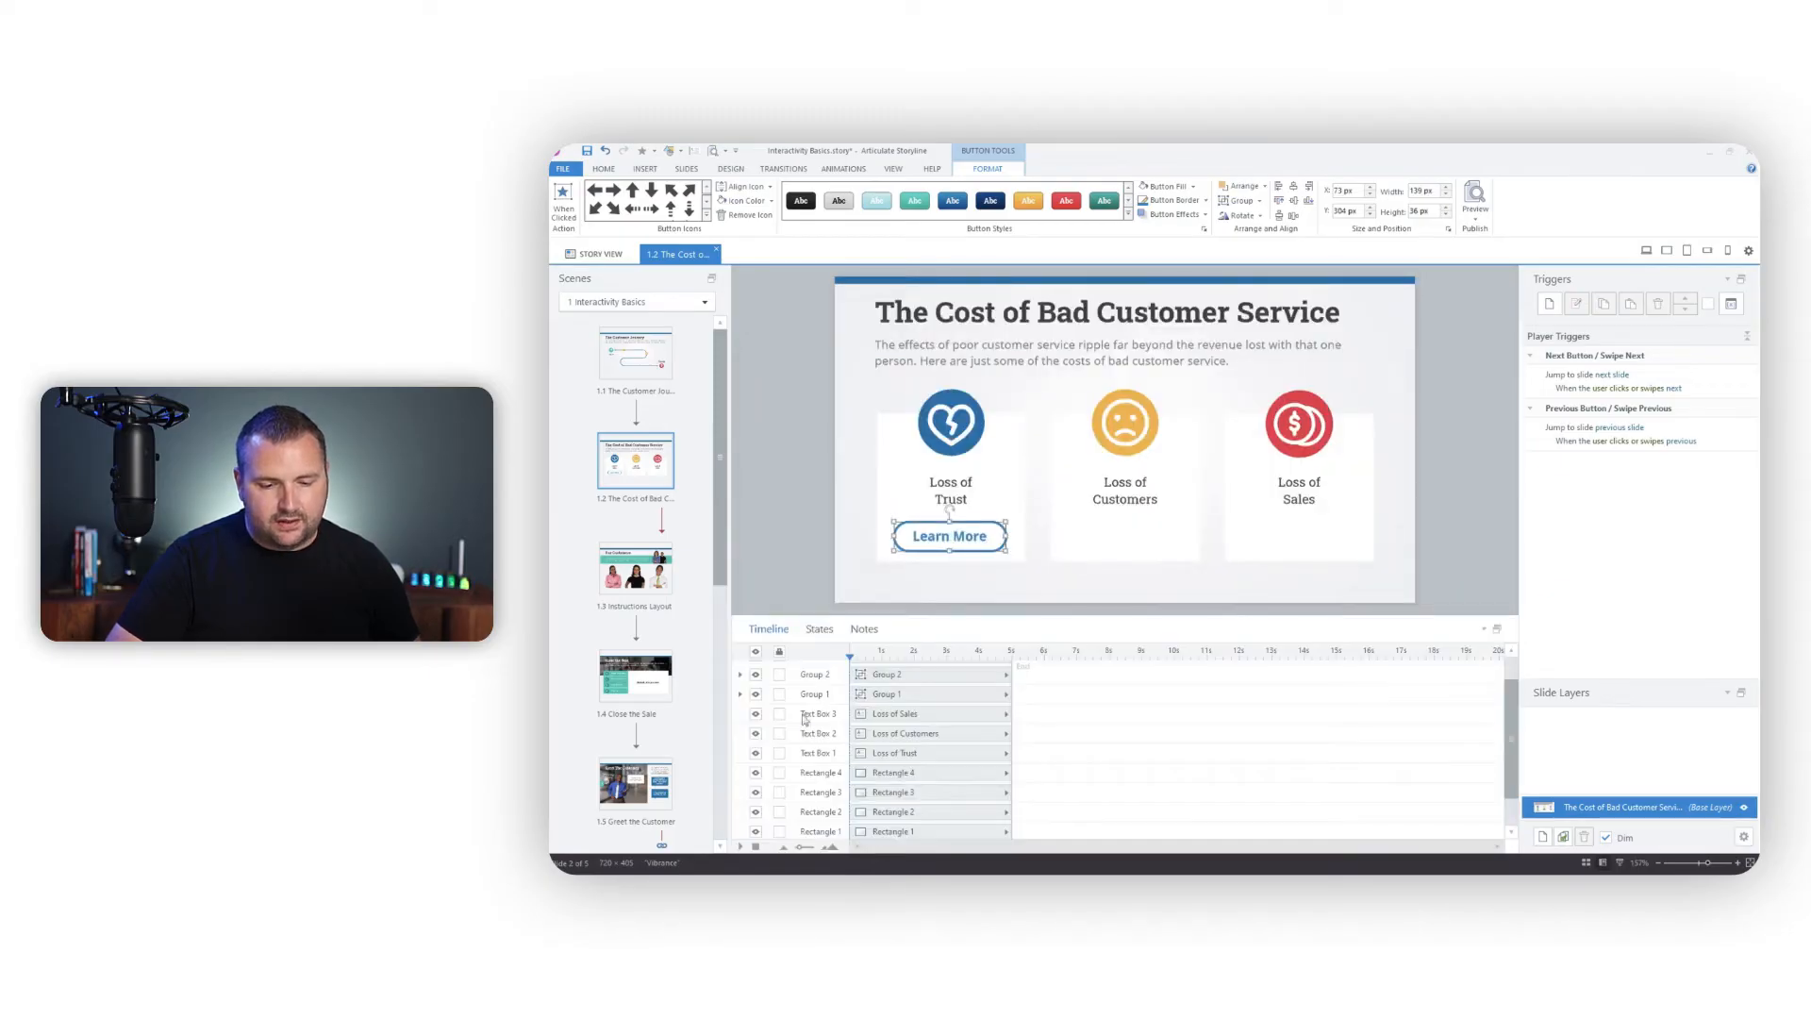
click(809, 634)
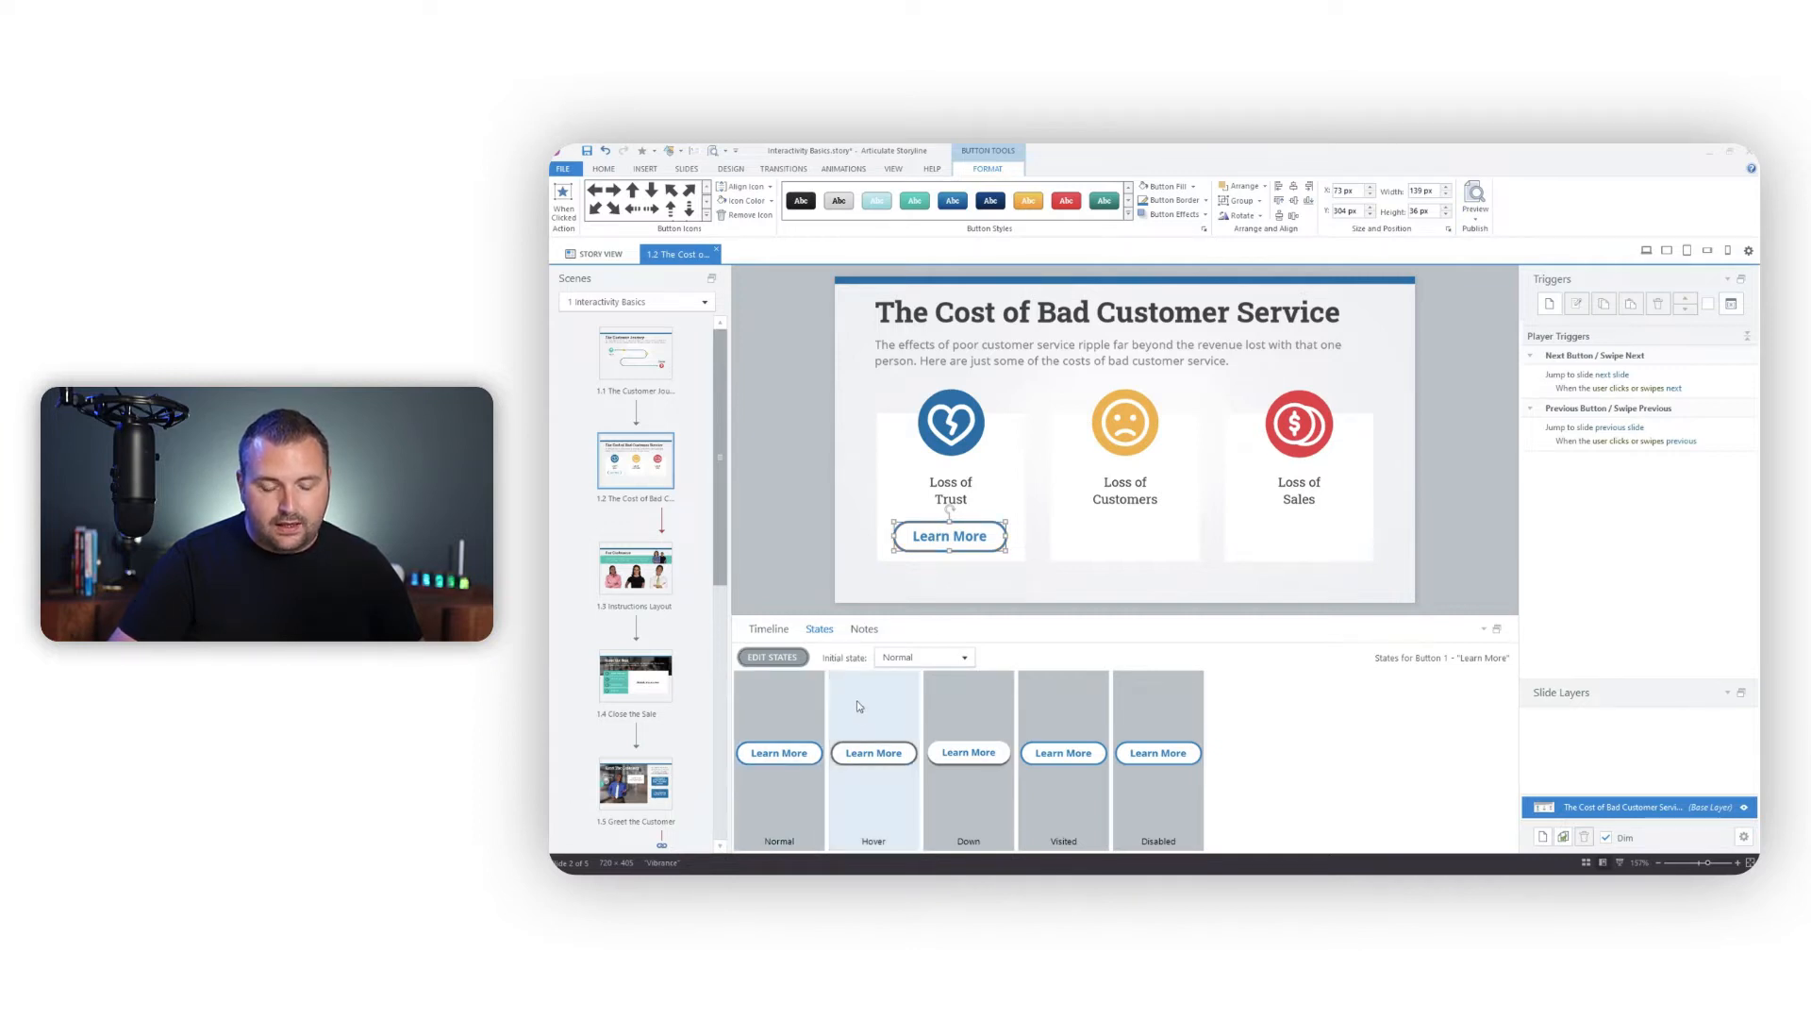
click(972, 705)
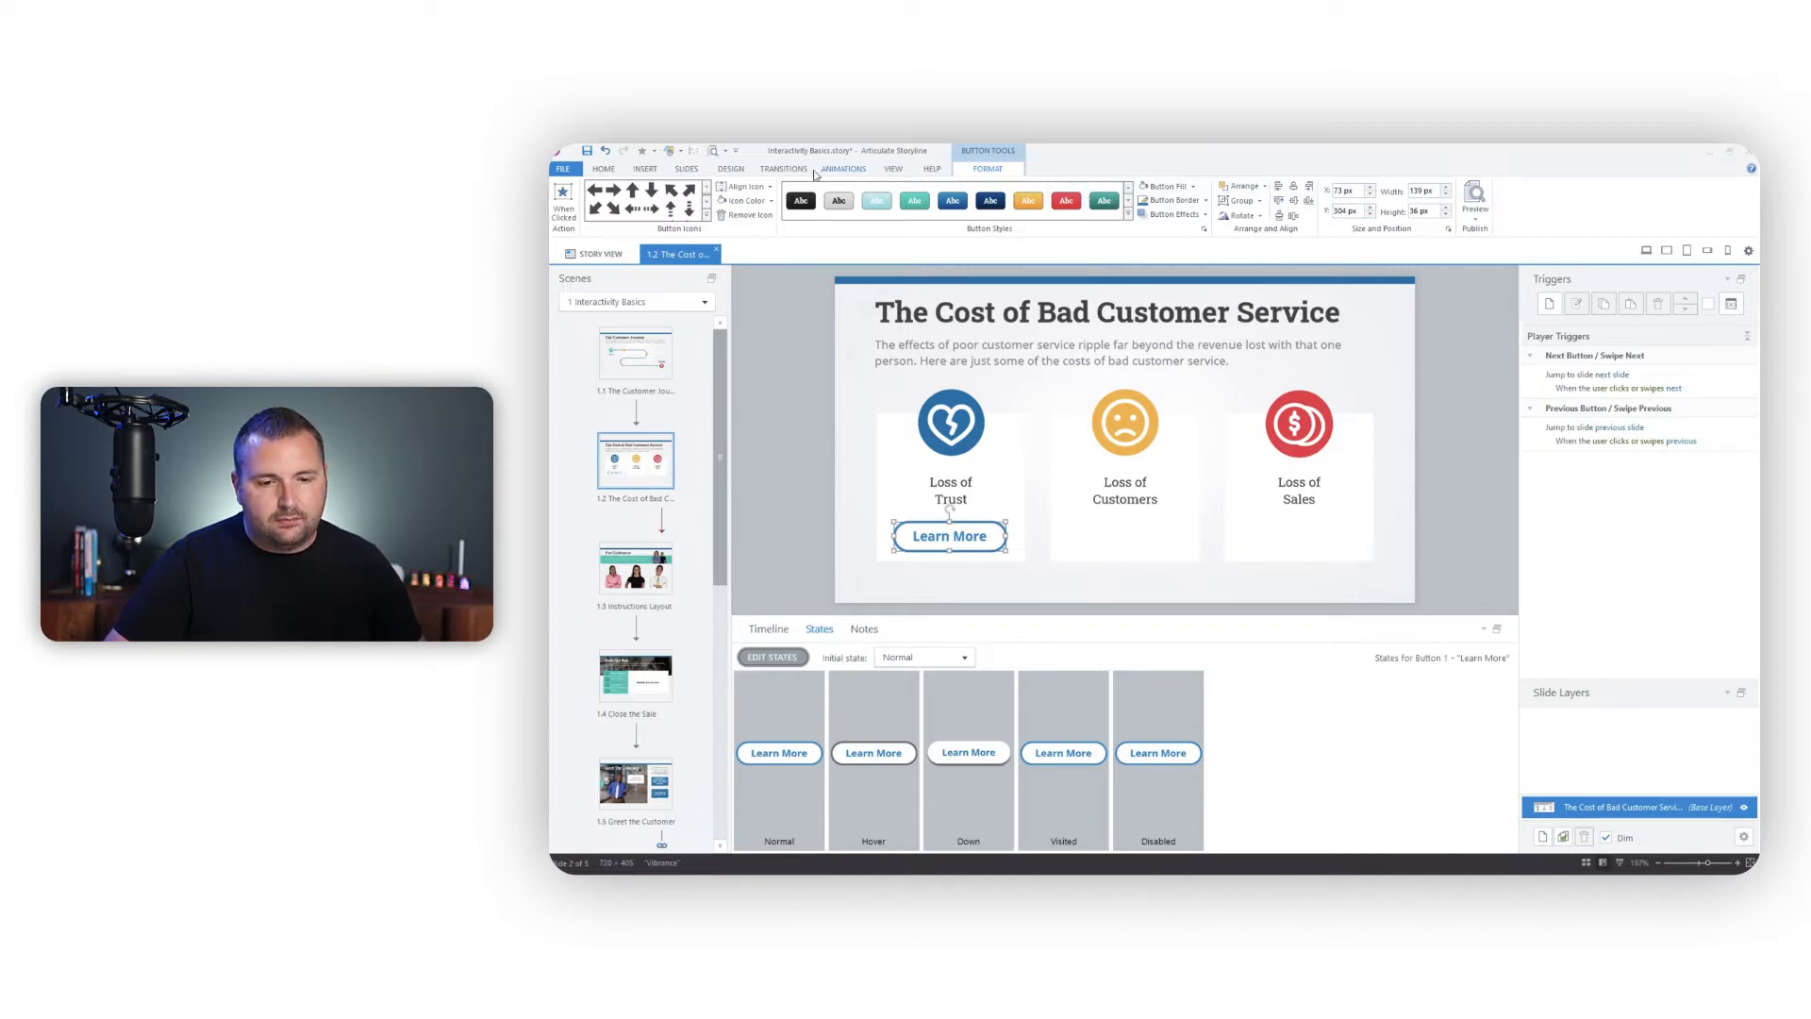
click(598, 169)
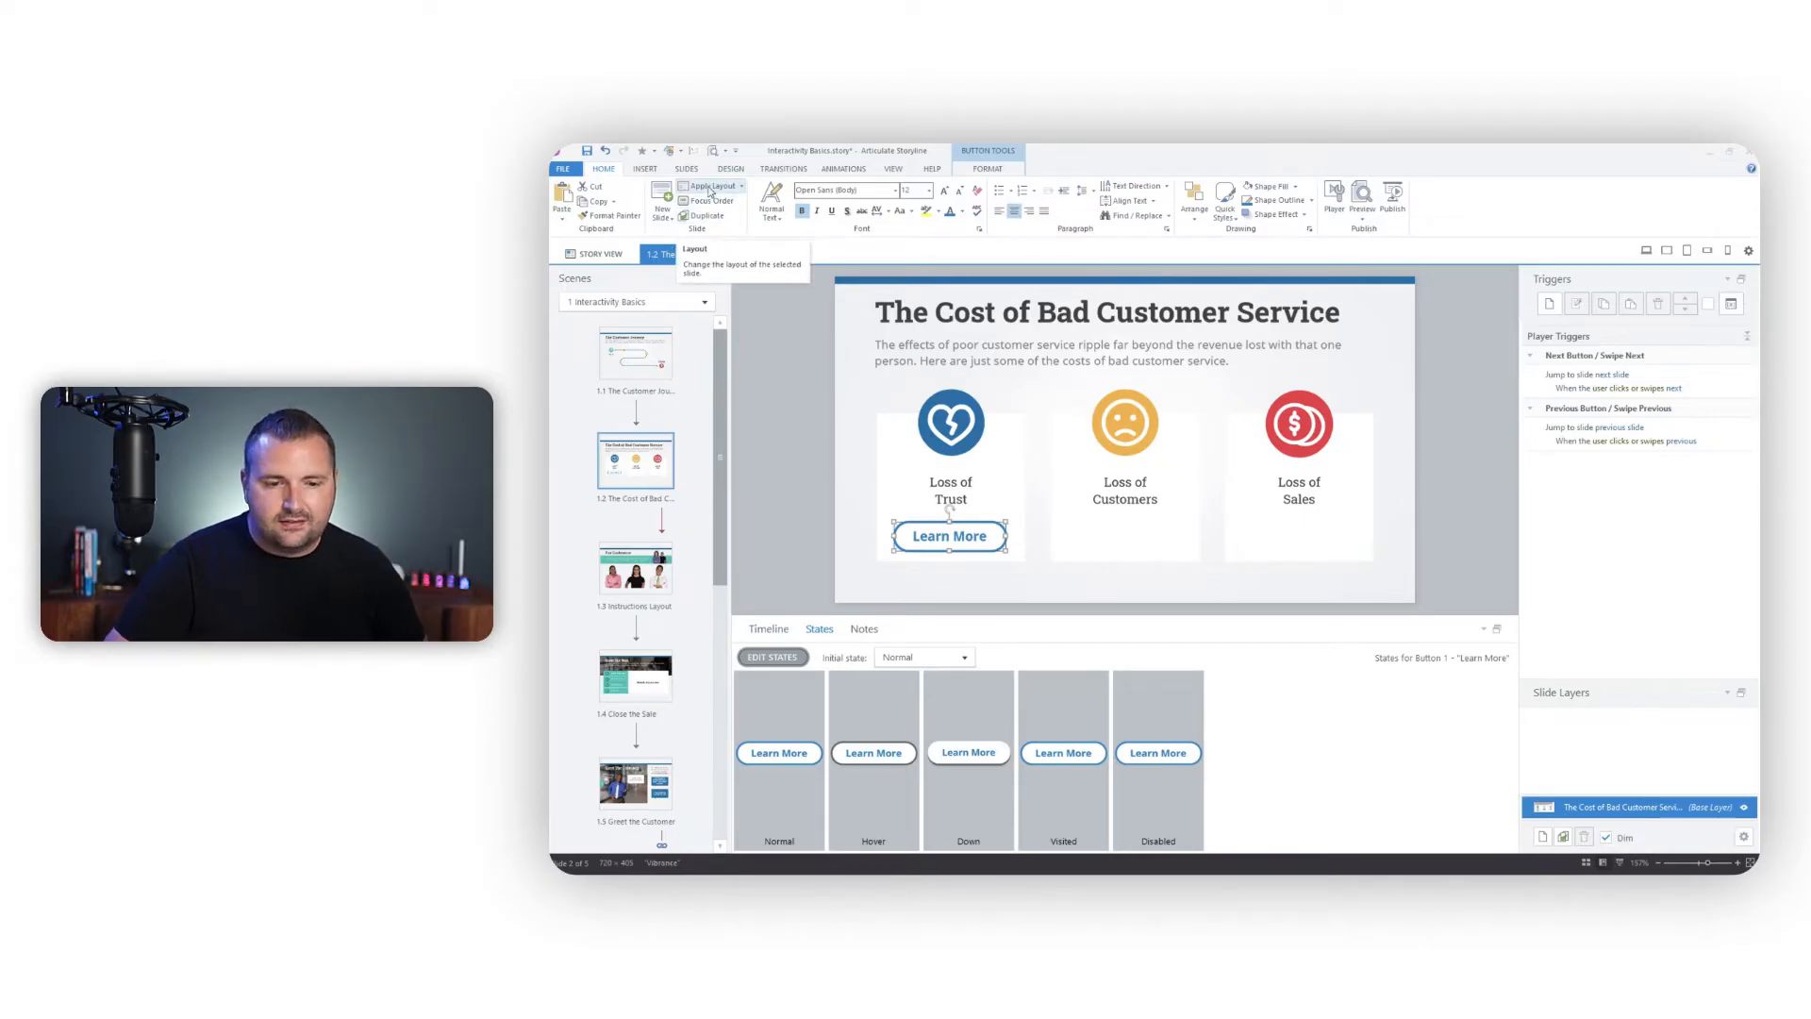
click(838, 168)
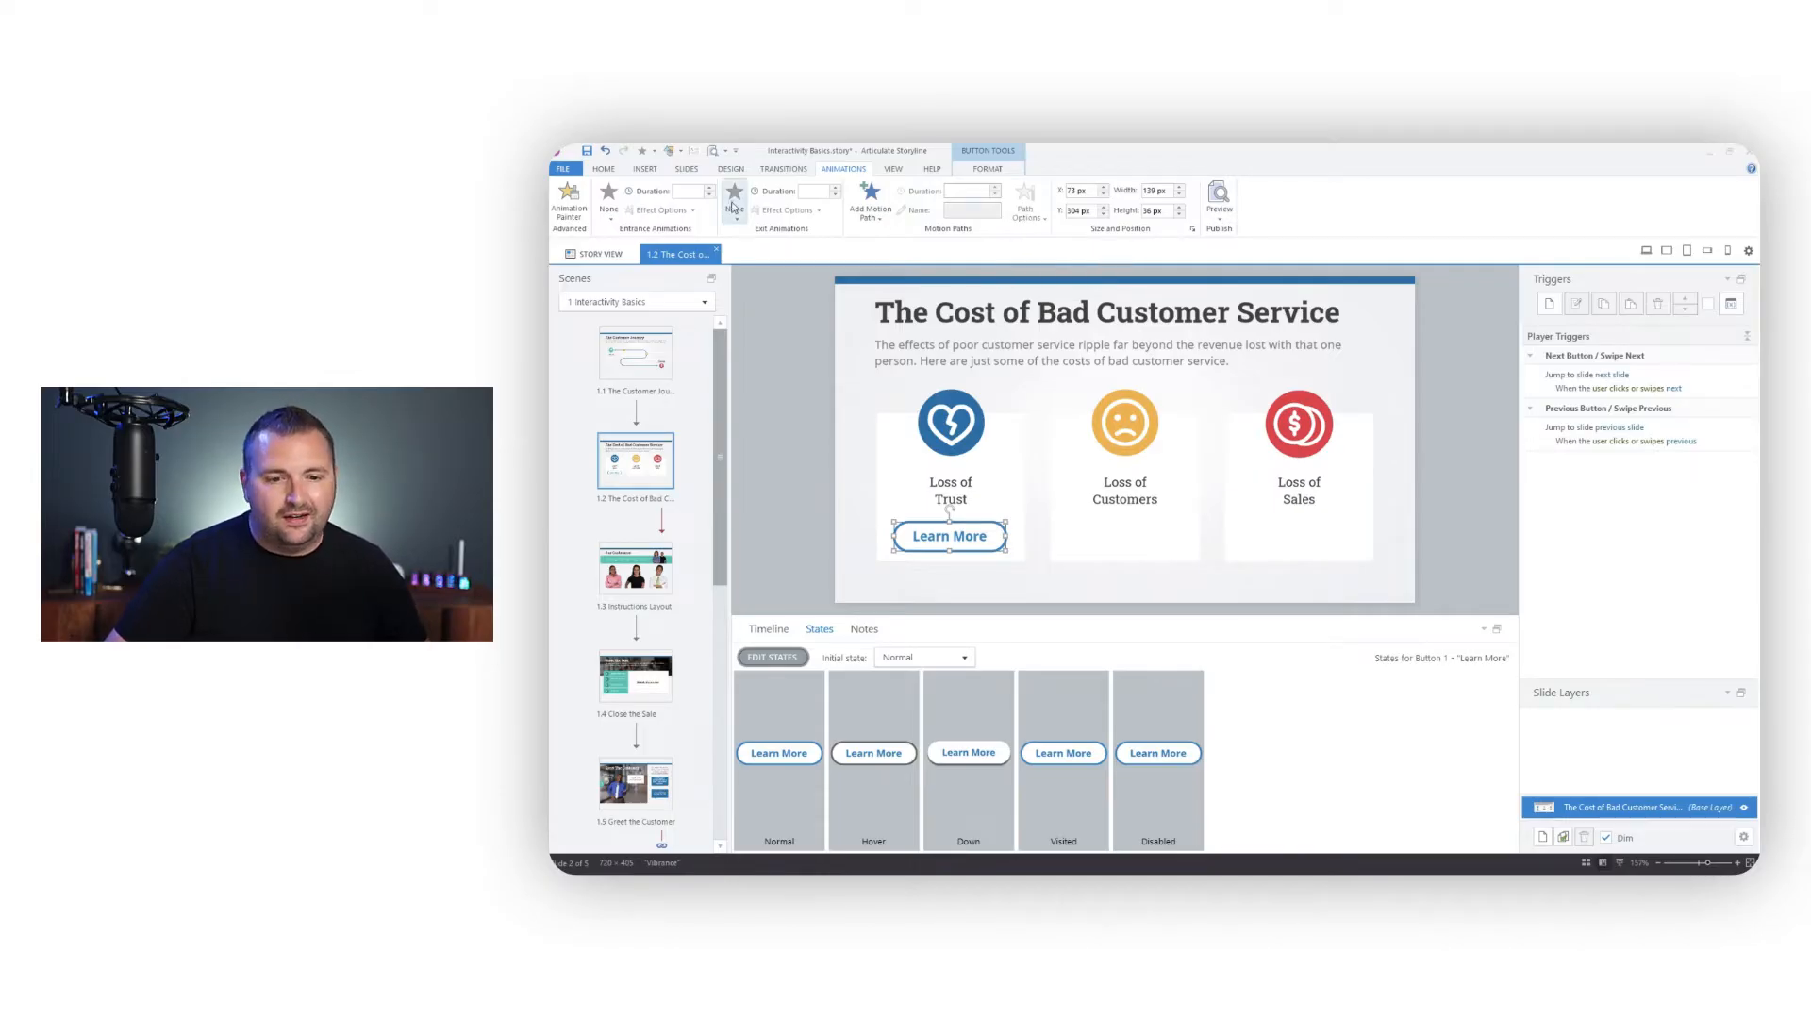
click(988, 169)
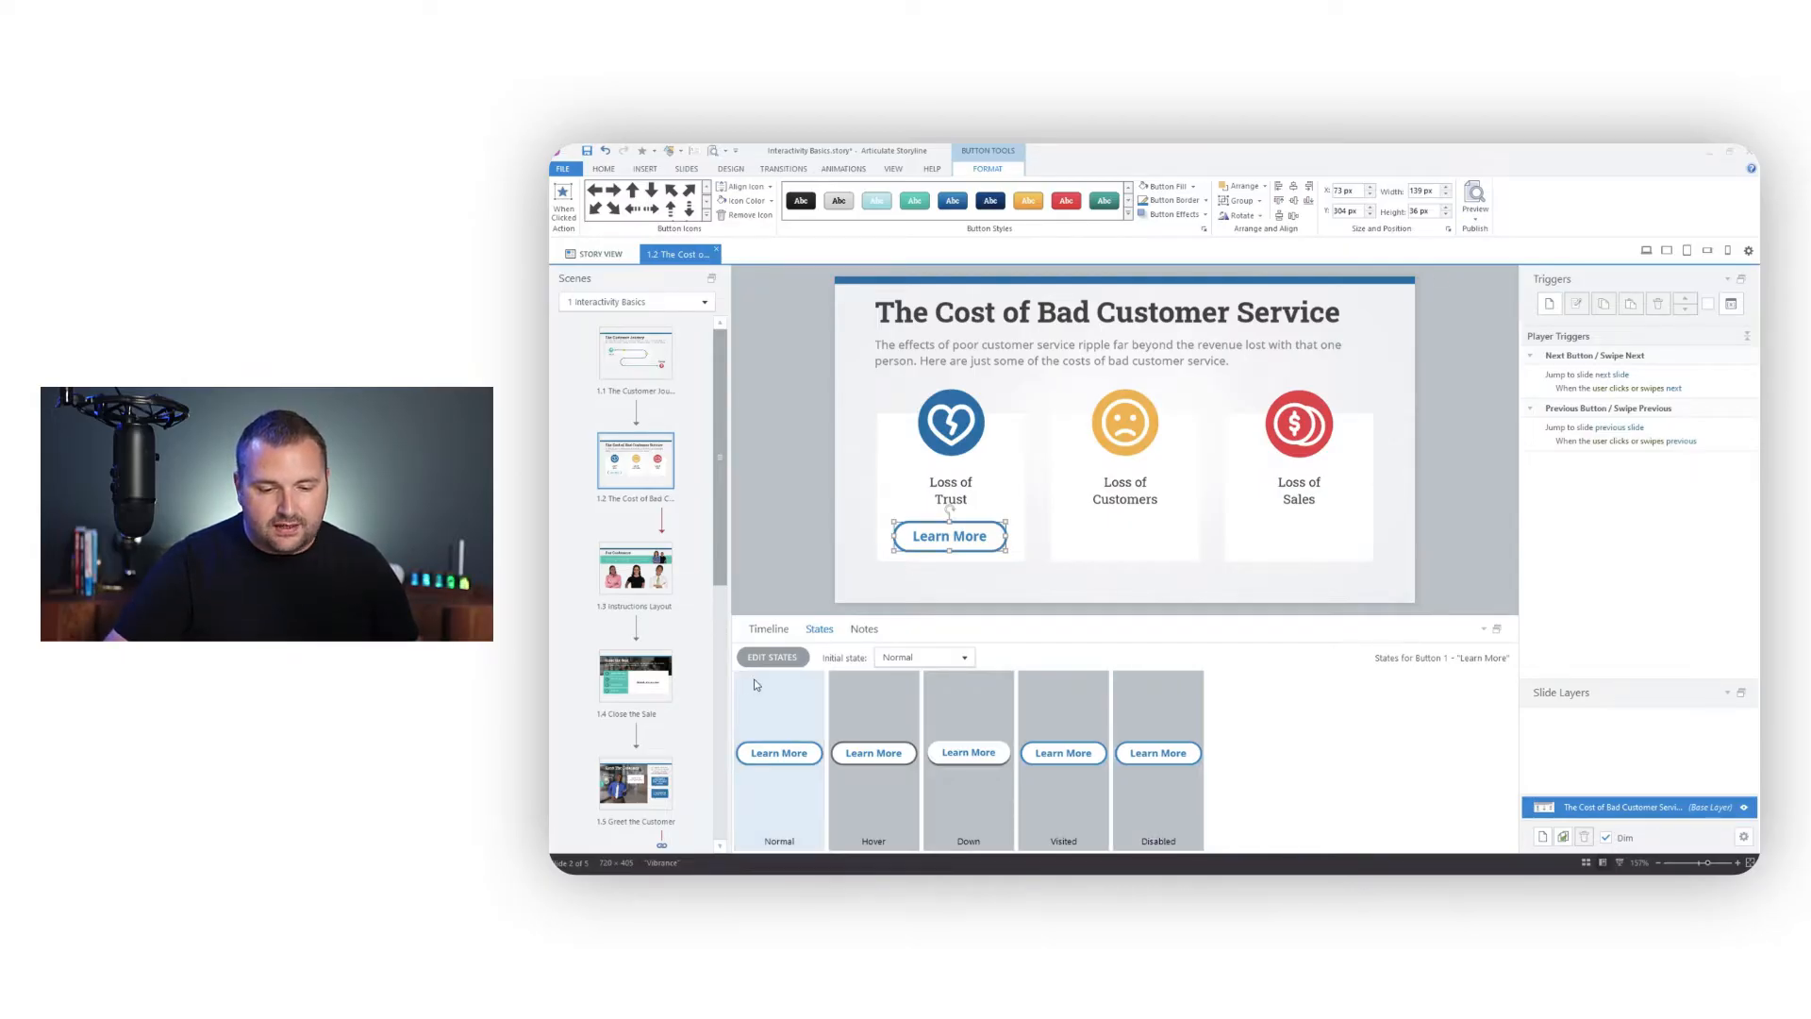
Start editing the Learn More button's states and give the Hover state a blue theme-colour fill with a matching blue border
click(772, 656)
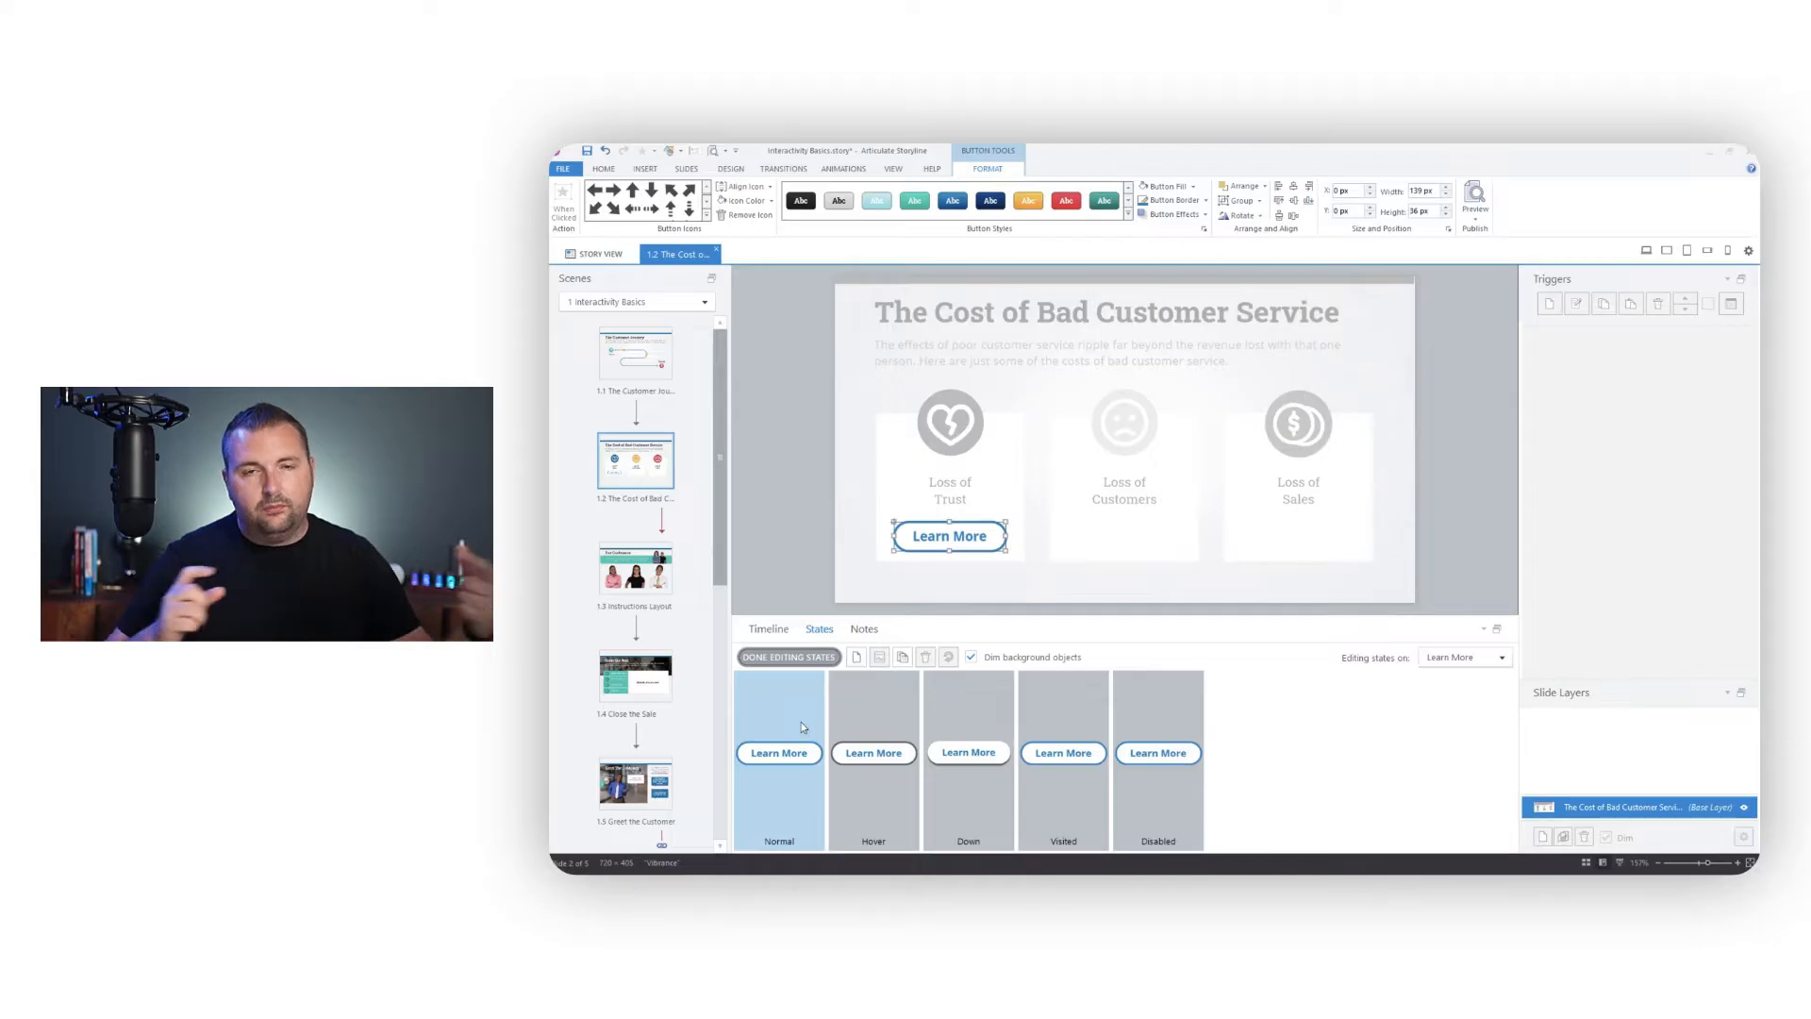
click(859, 710)
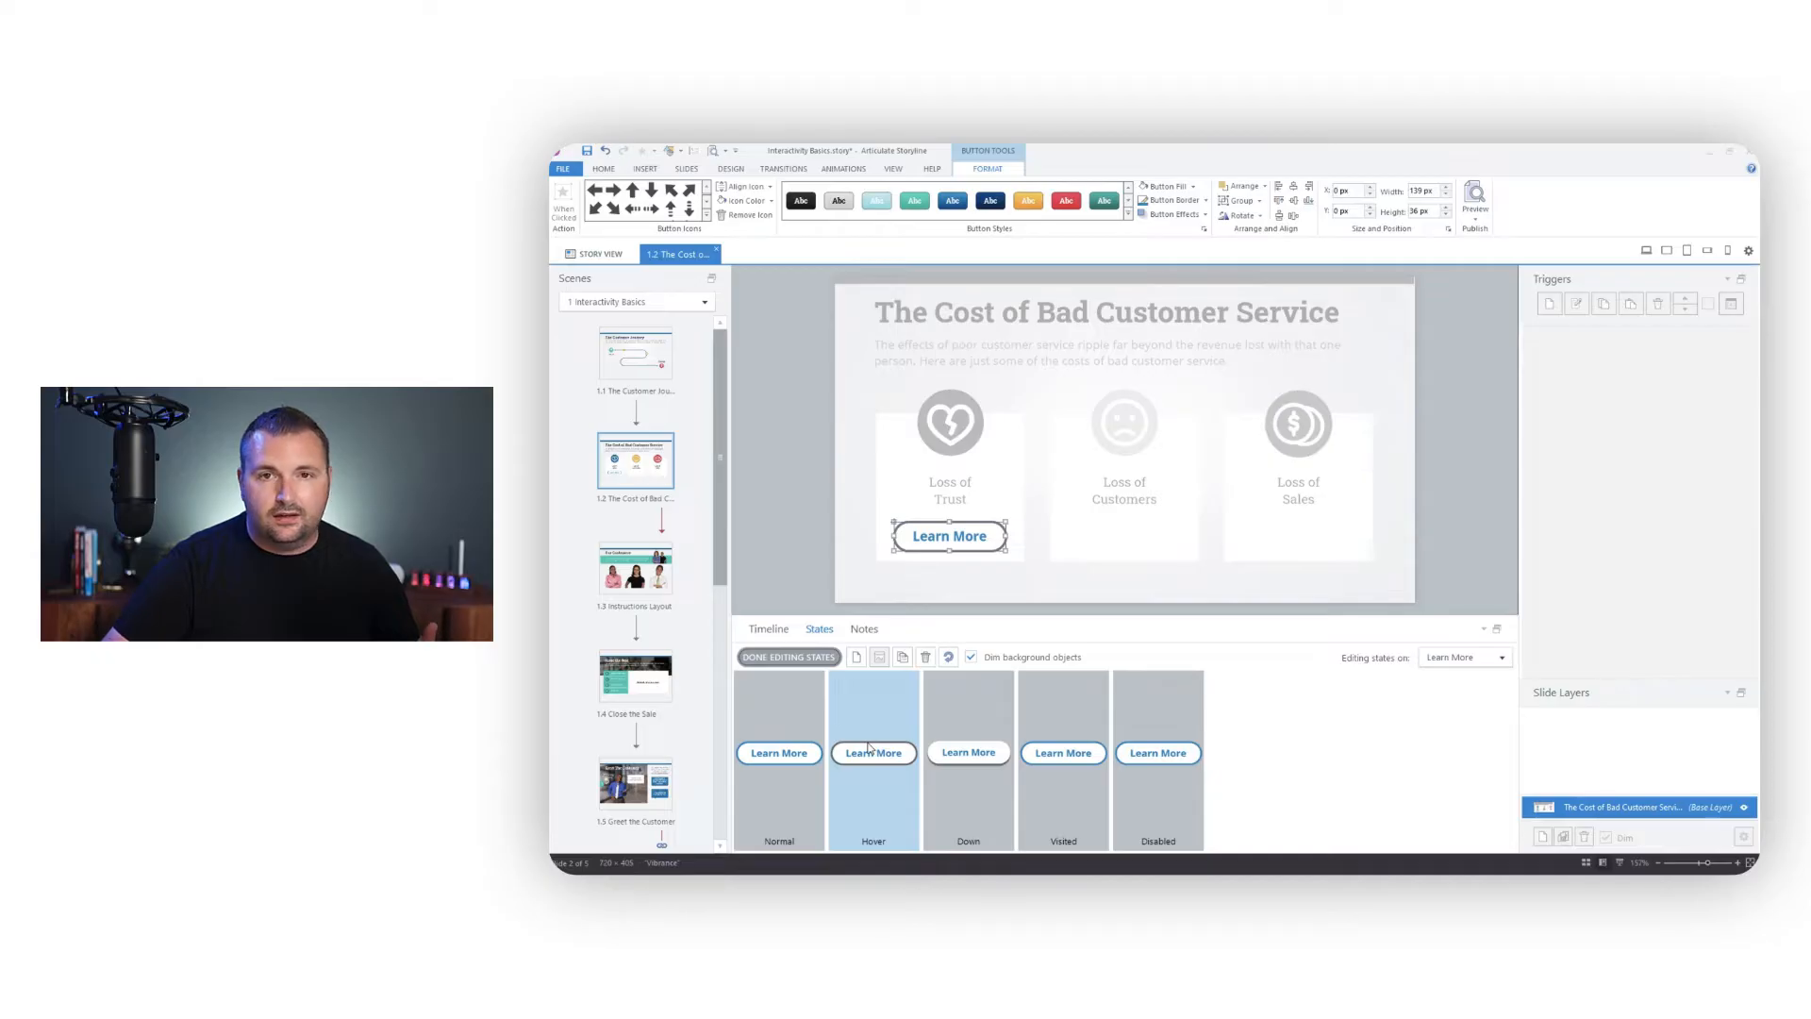
click(1193, 187)
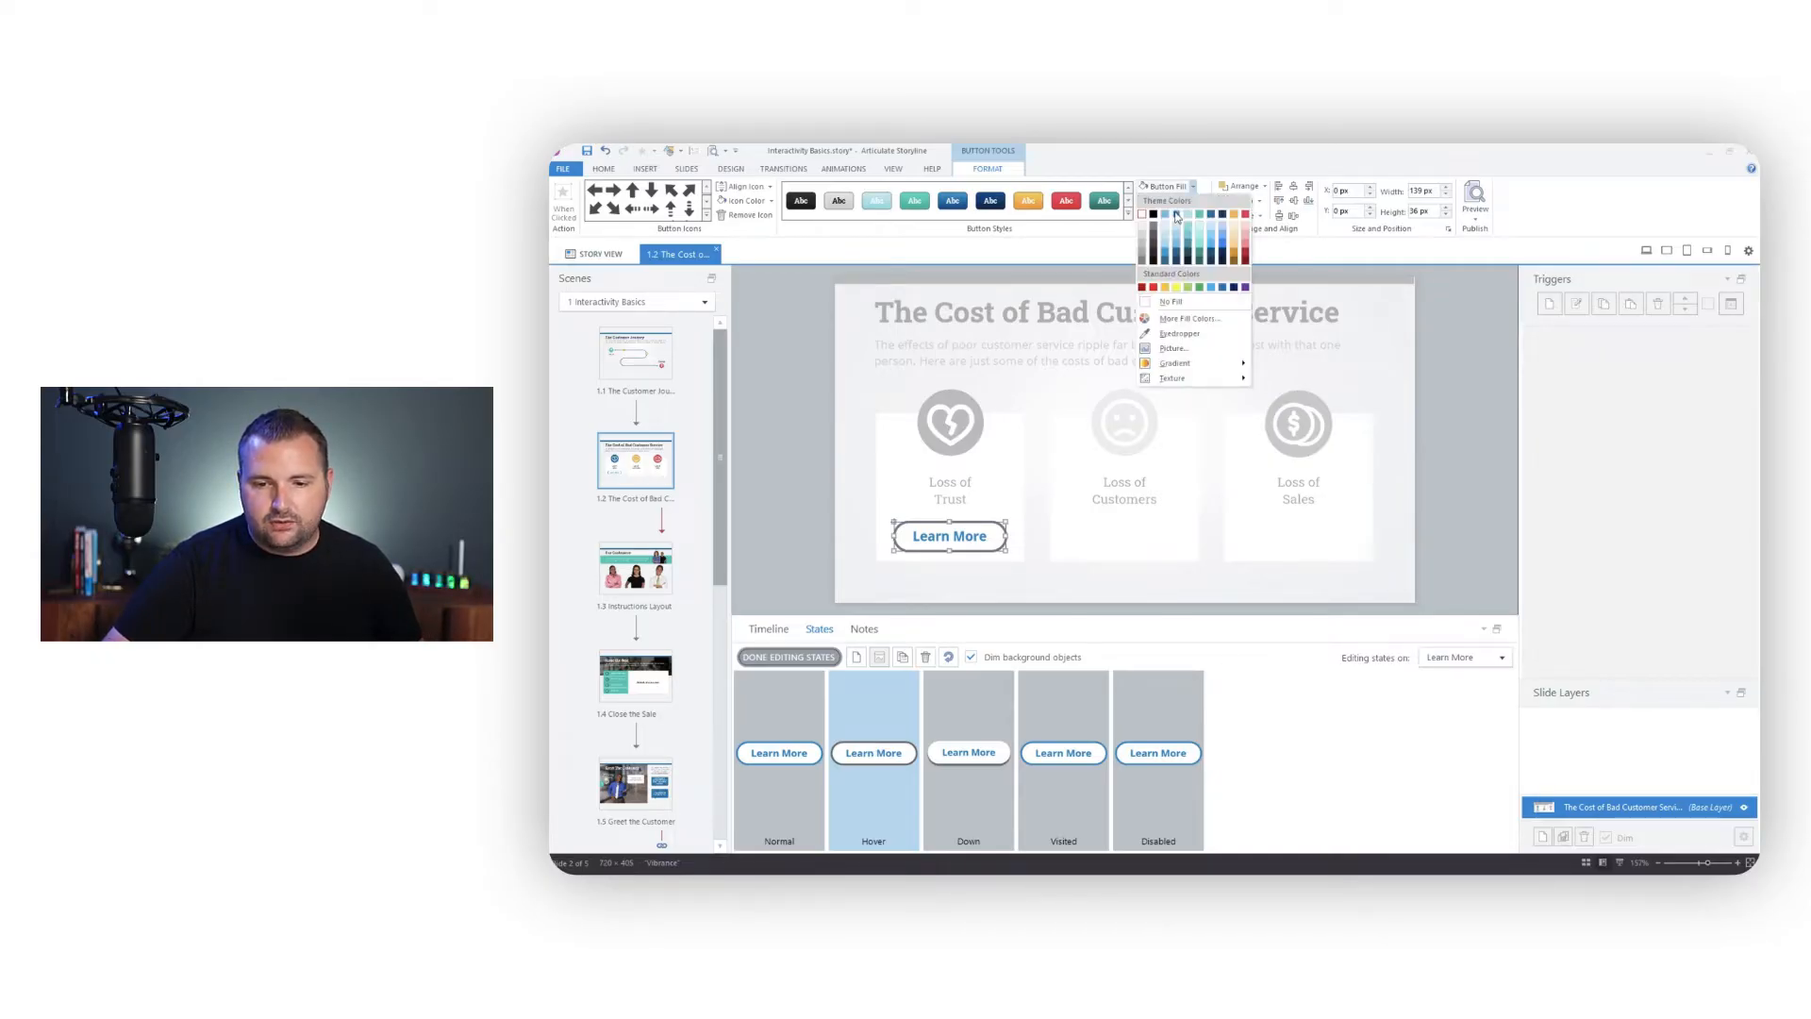
click(1177, 214)
click(1178, 200)
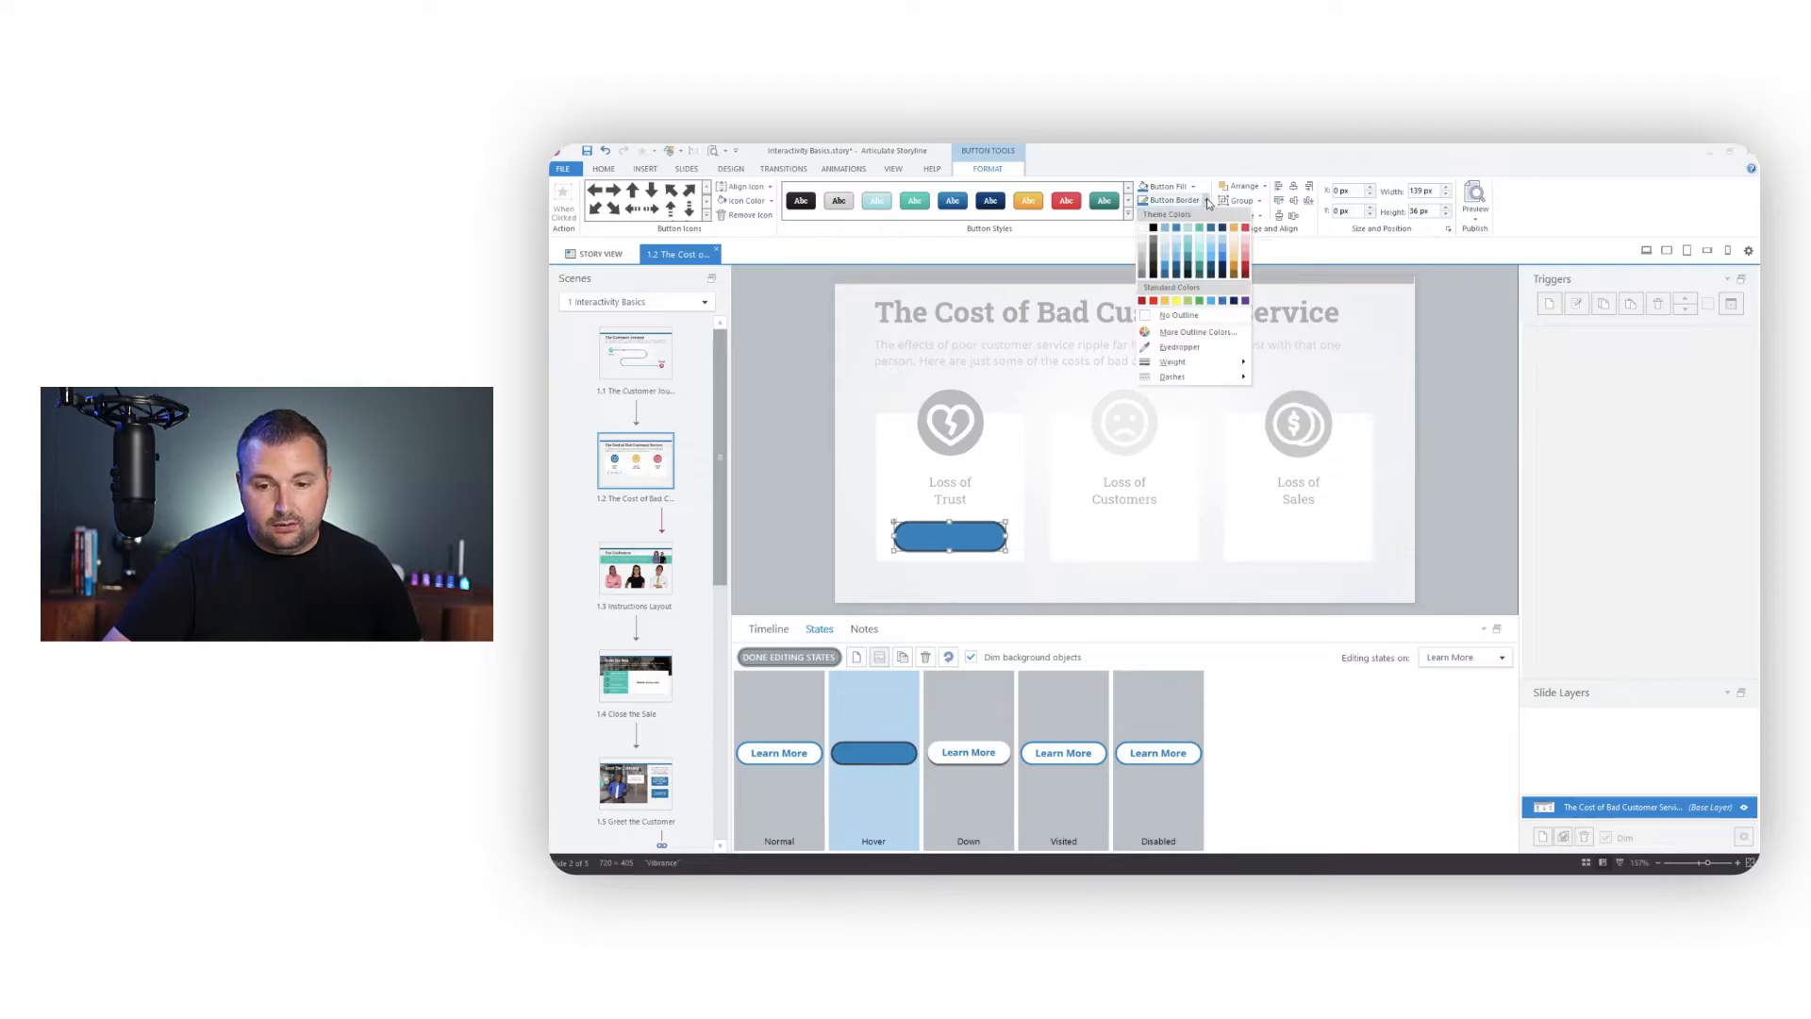
click(1180, 231)
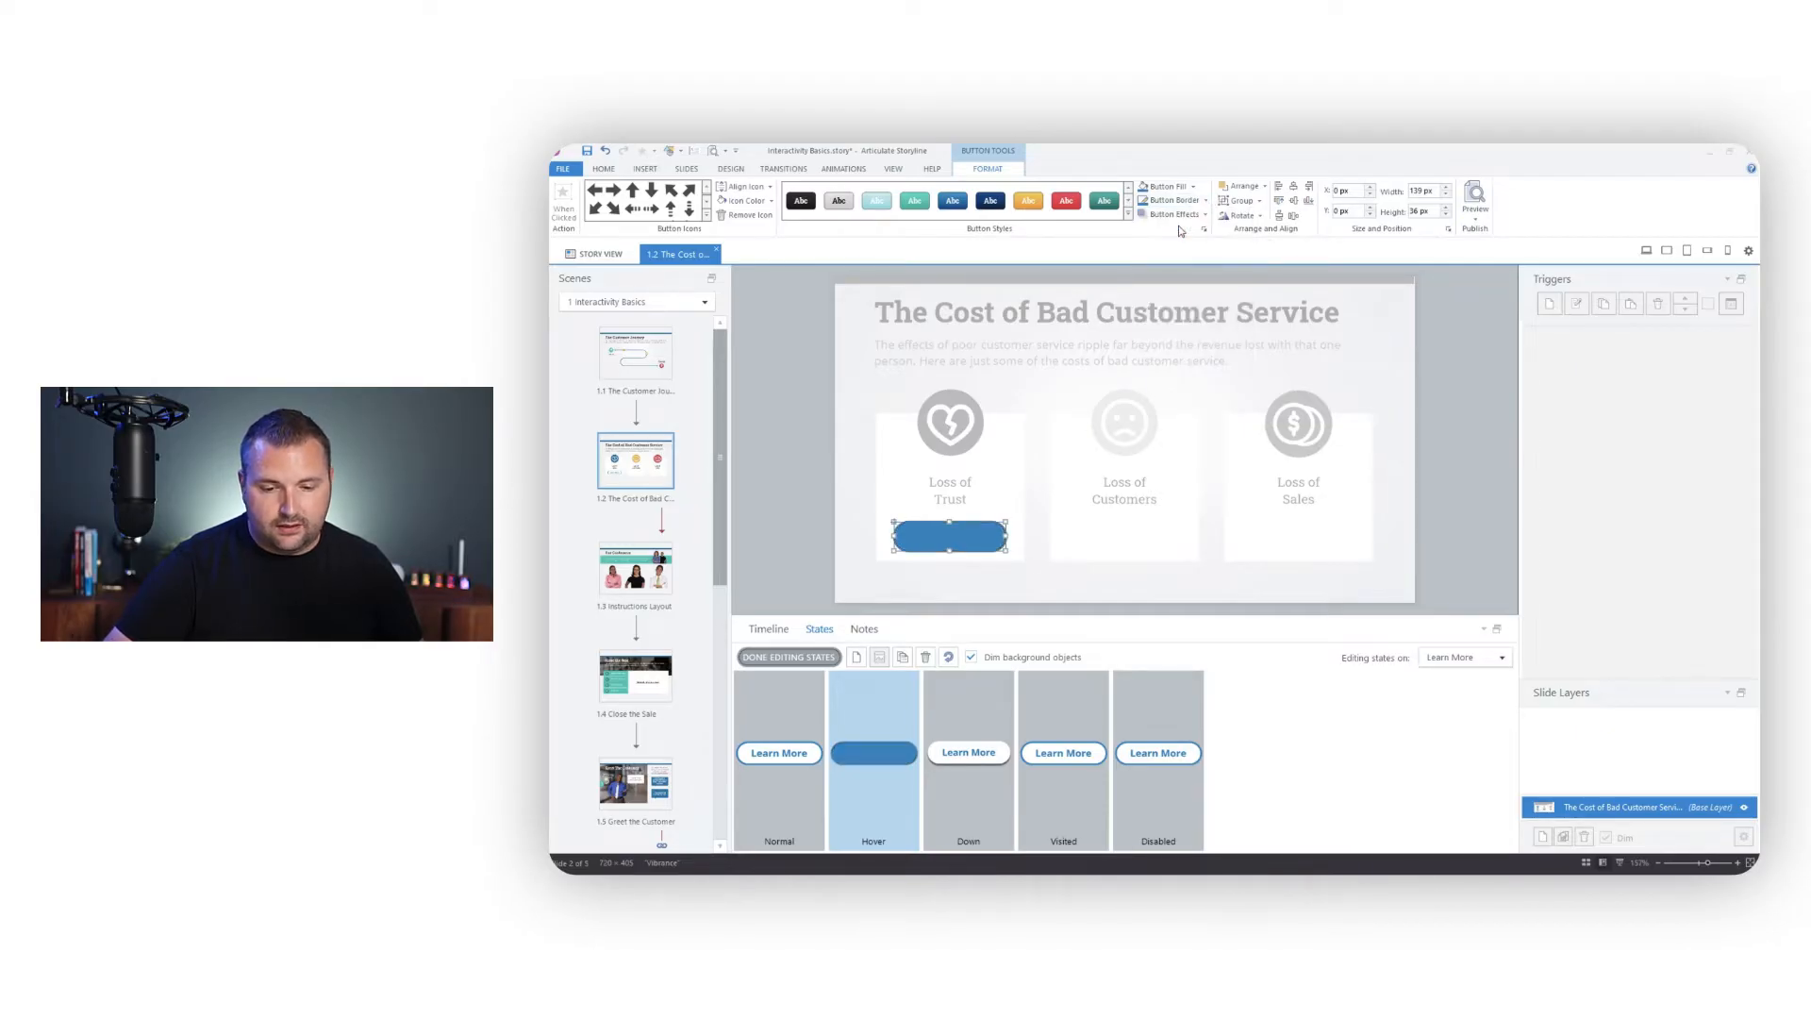
Recolour the Learn More text white in the Hover state
double_click(940, 534)
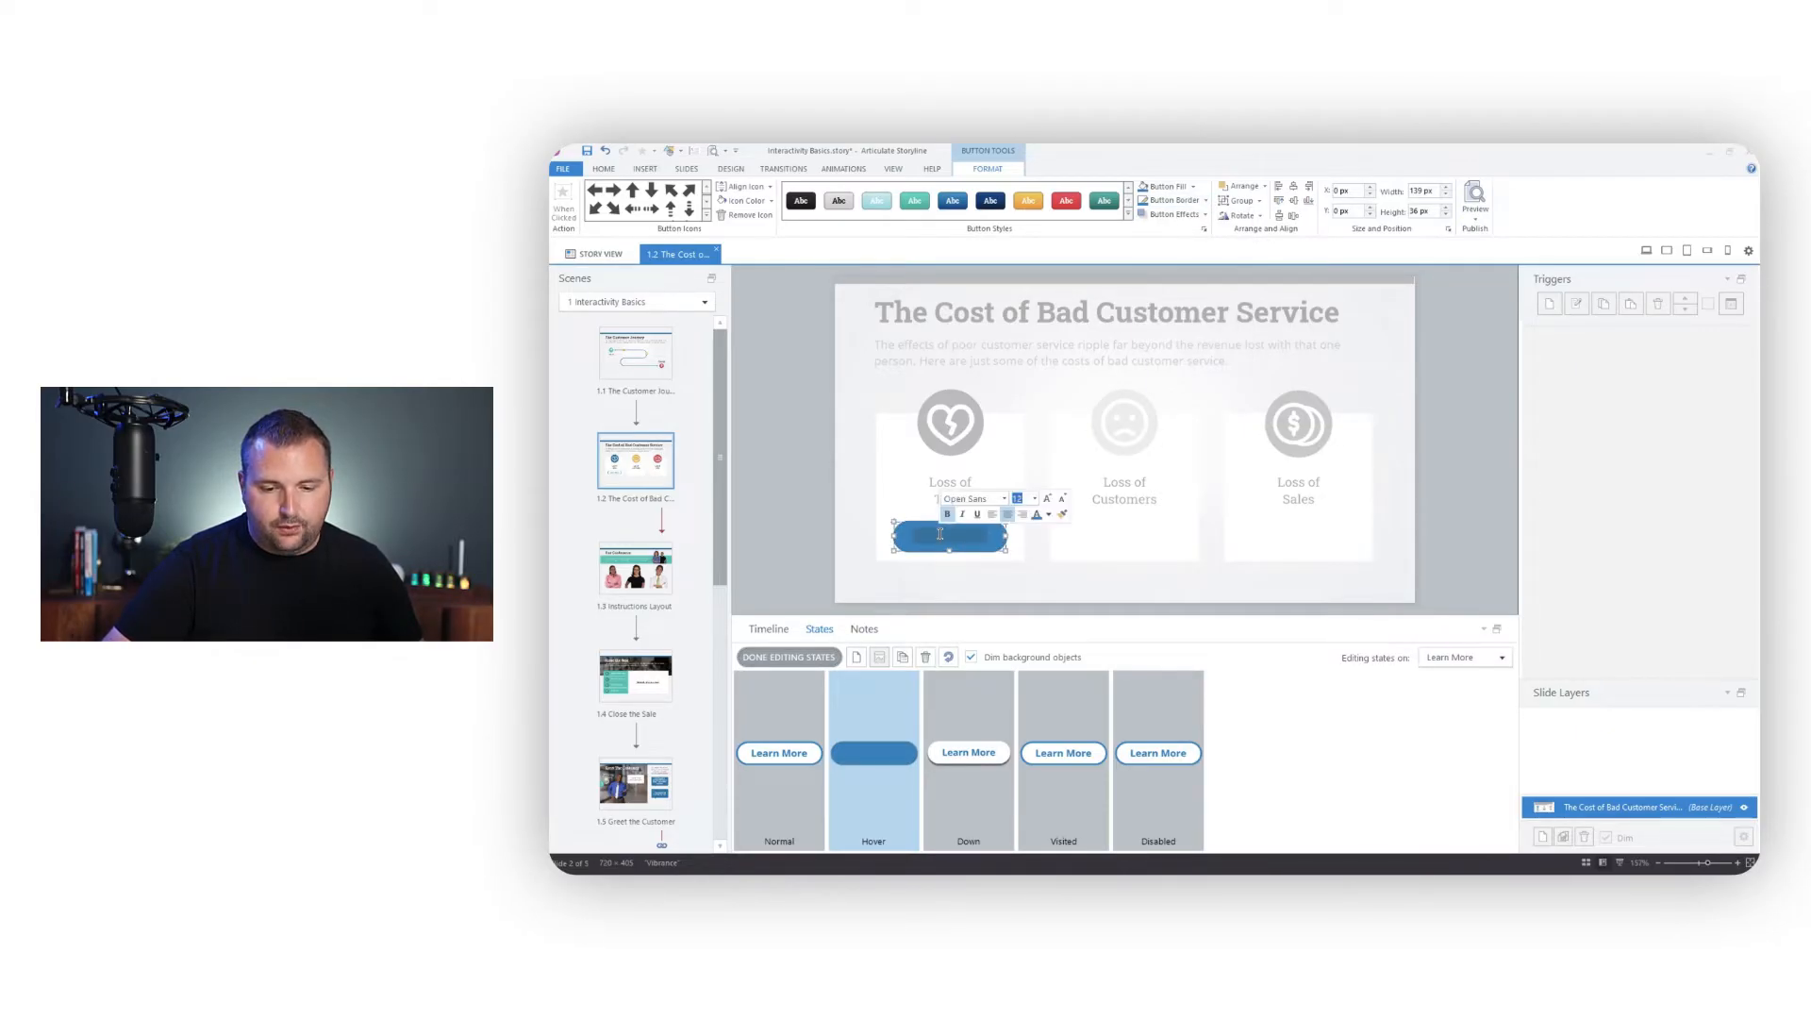
click(1048, 515)
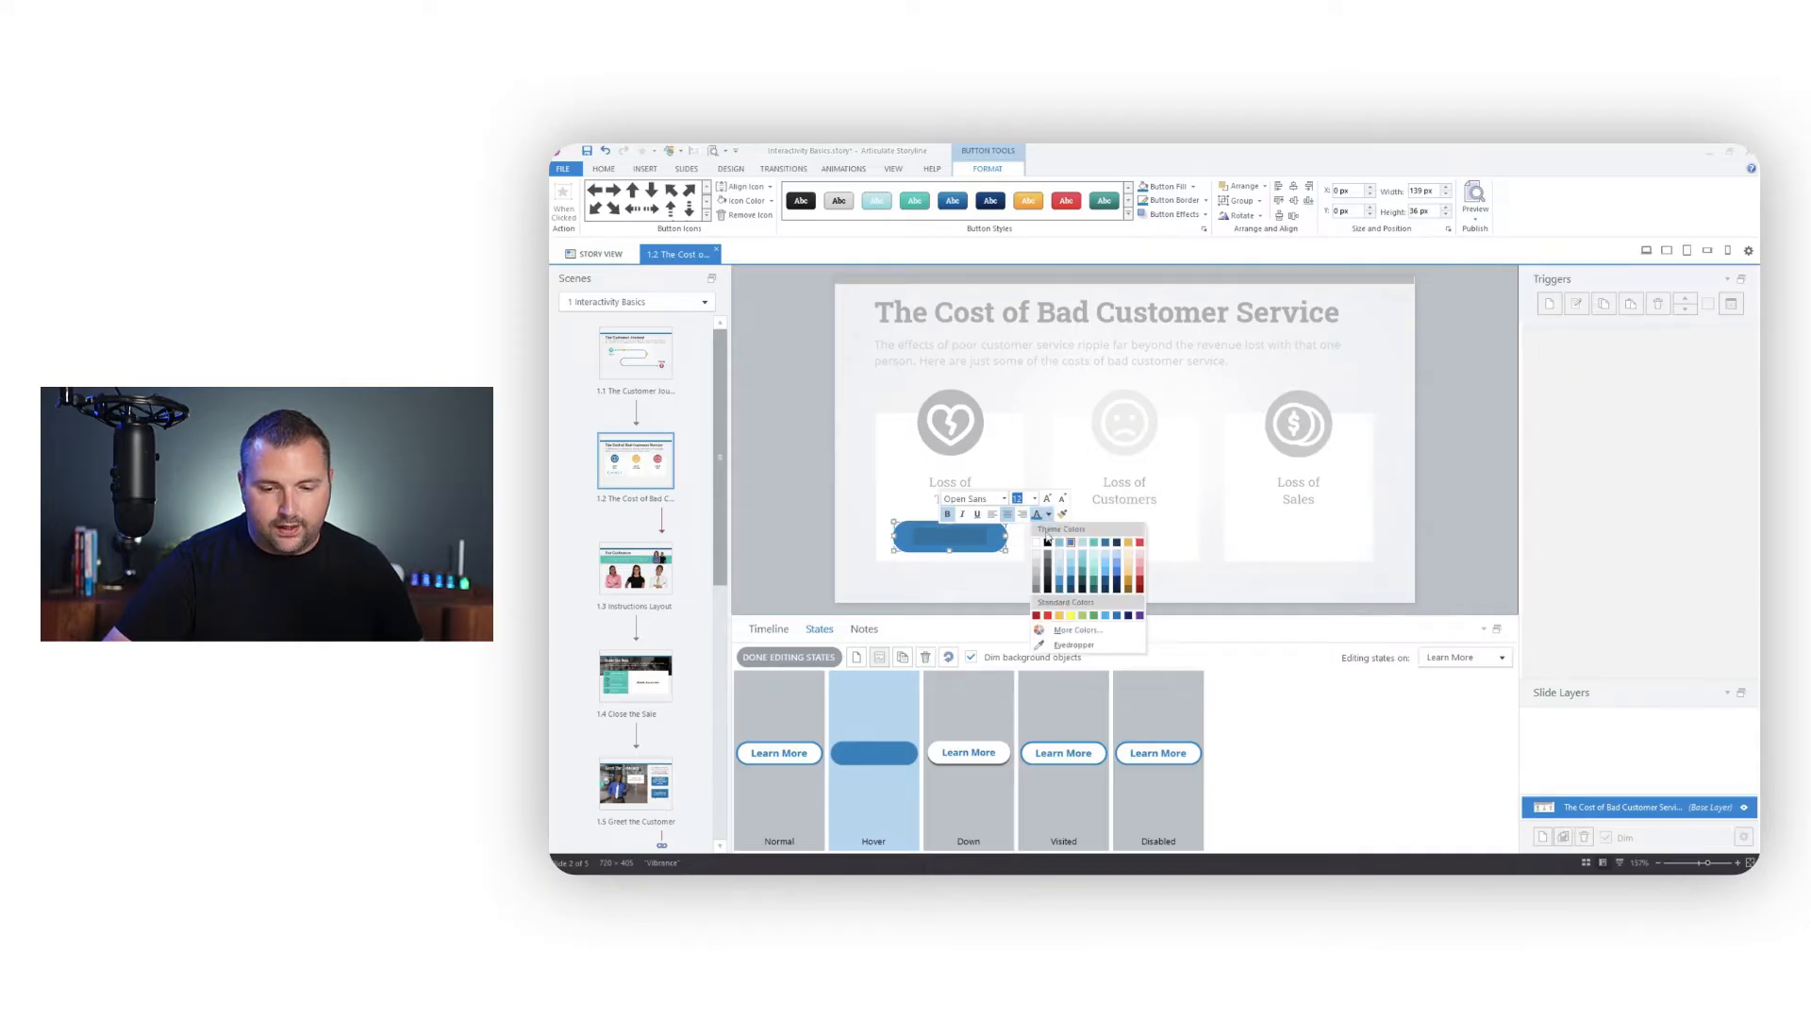
click(1038, 544)
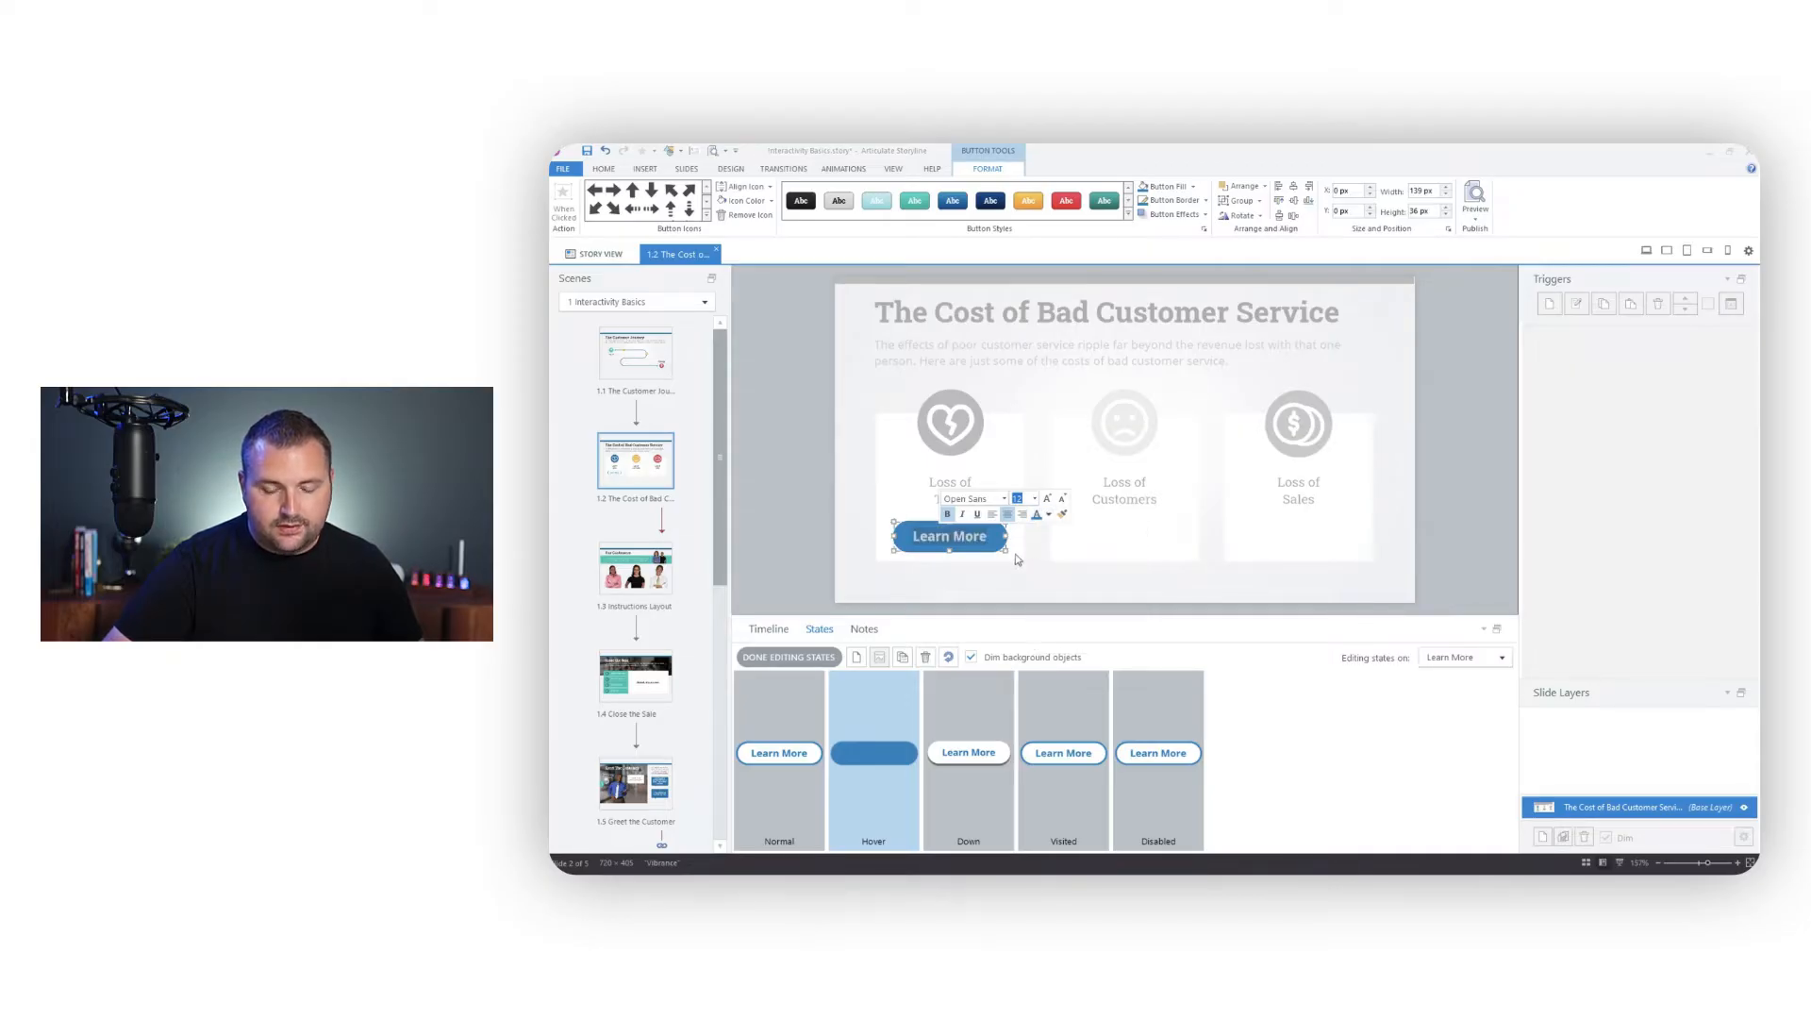
click(1027, 590)
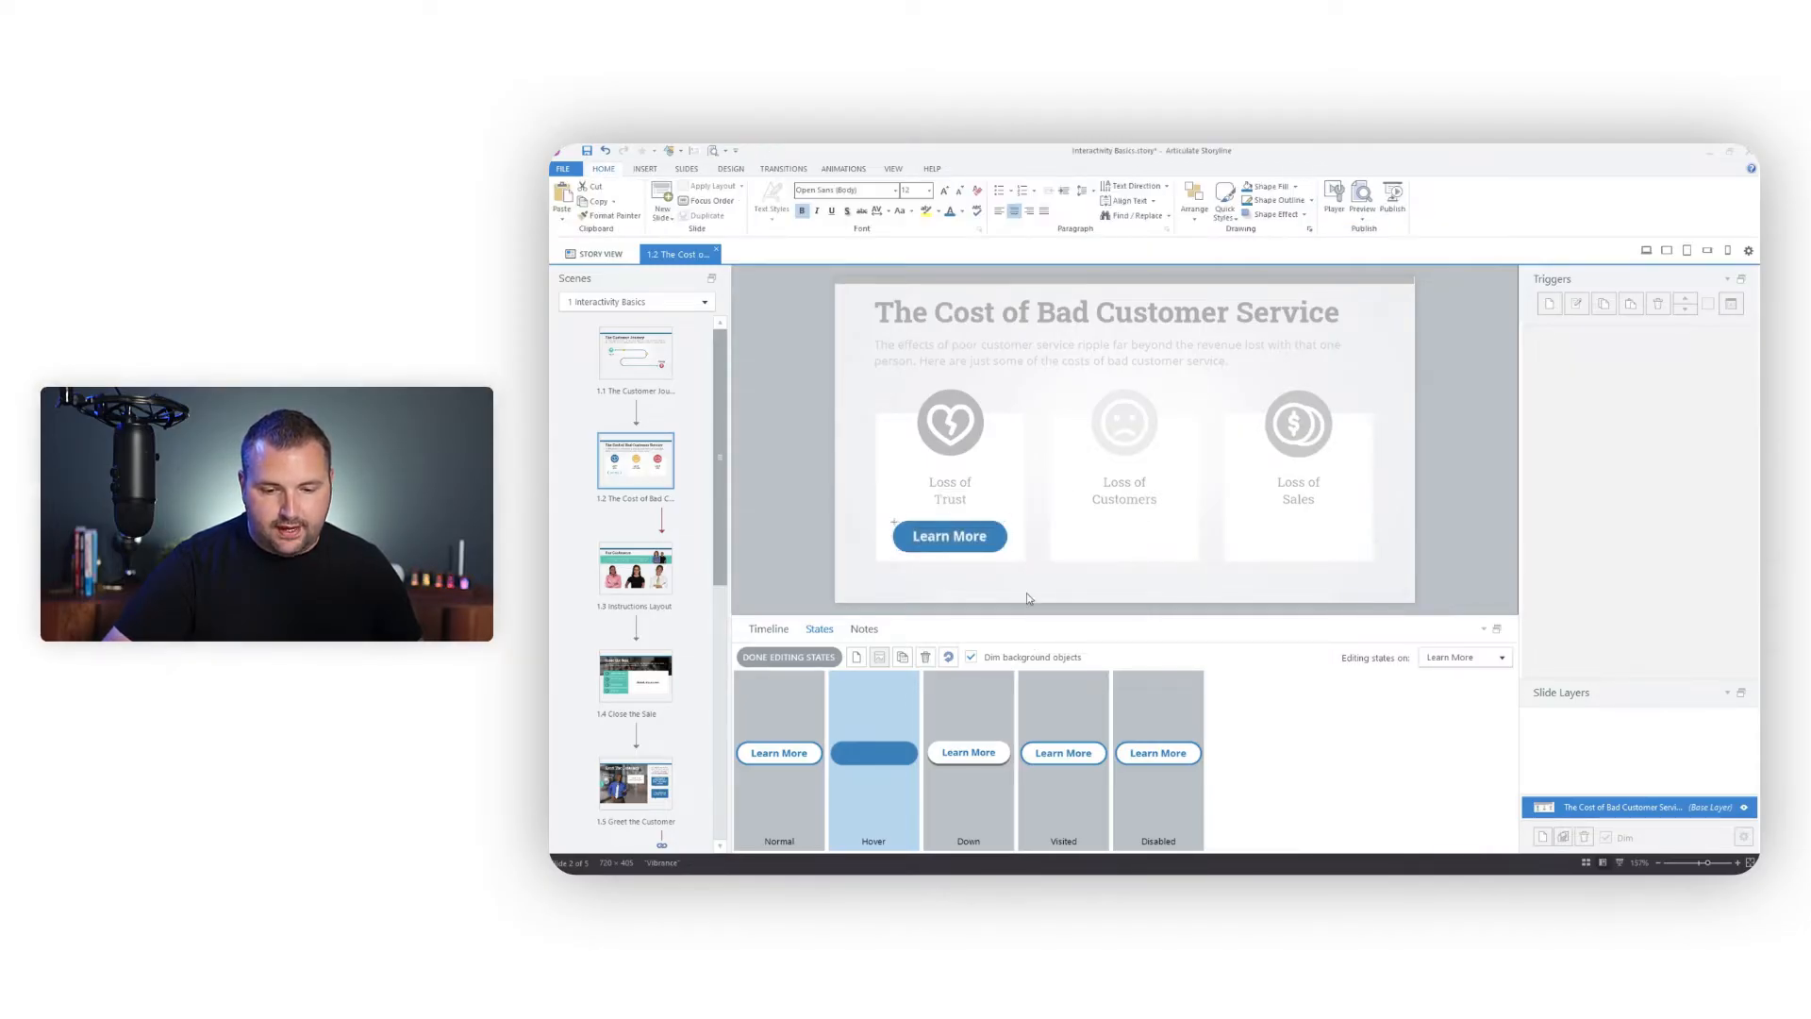
click(791, 740)
click(887, 723)
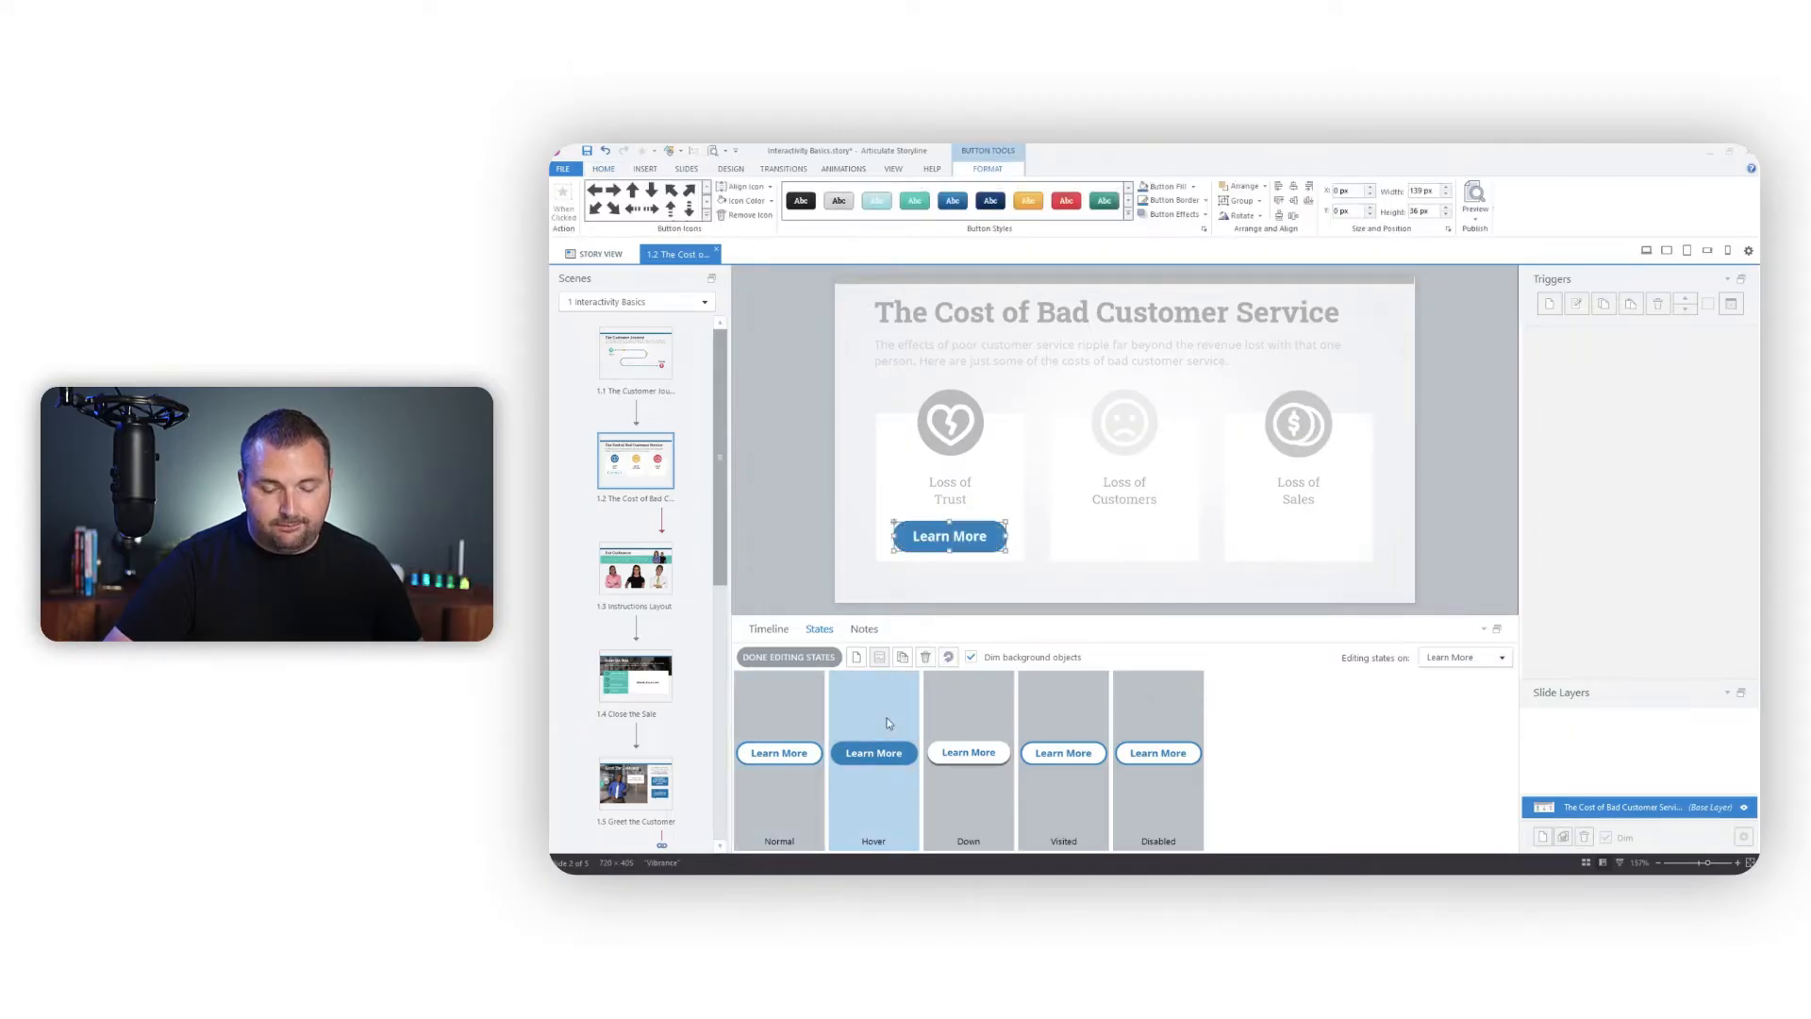
Fill the Learn More button's Down state with the same blue and remove its shadow and outline
click(947, 723)
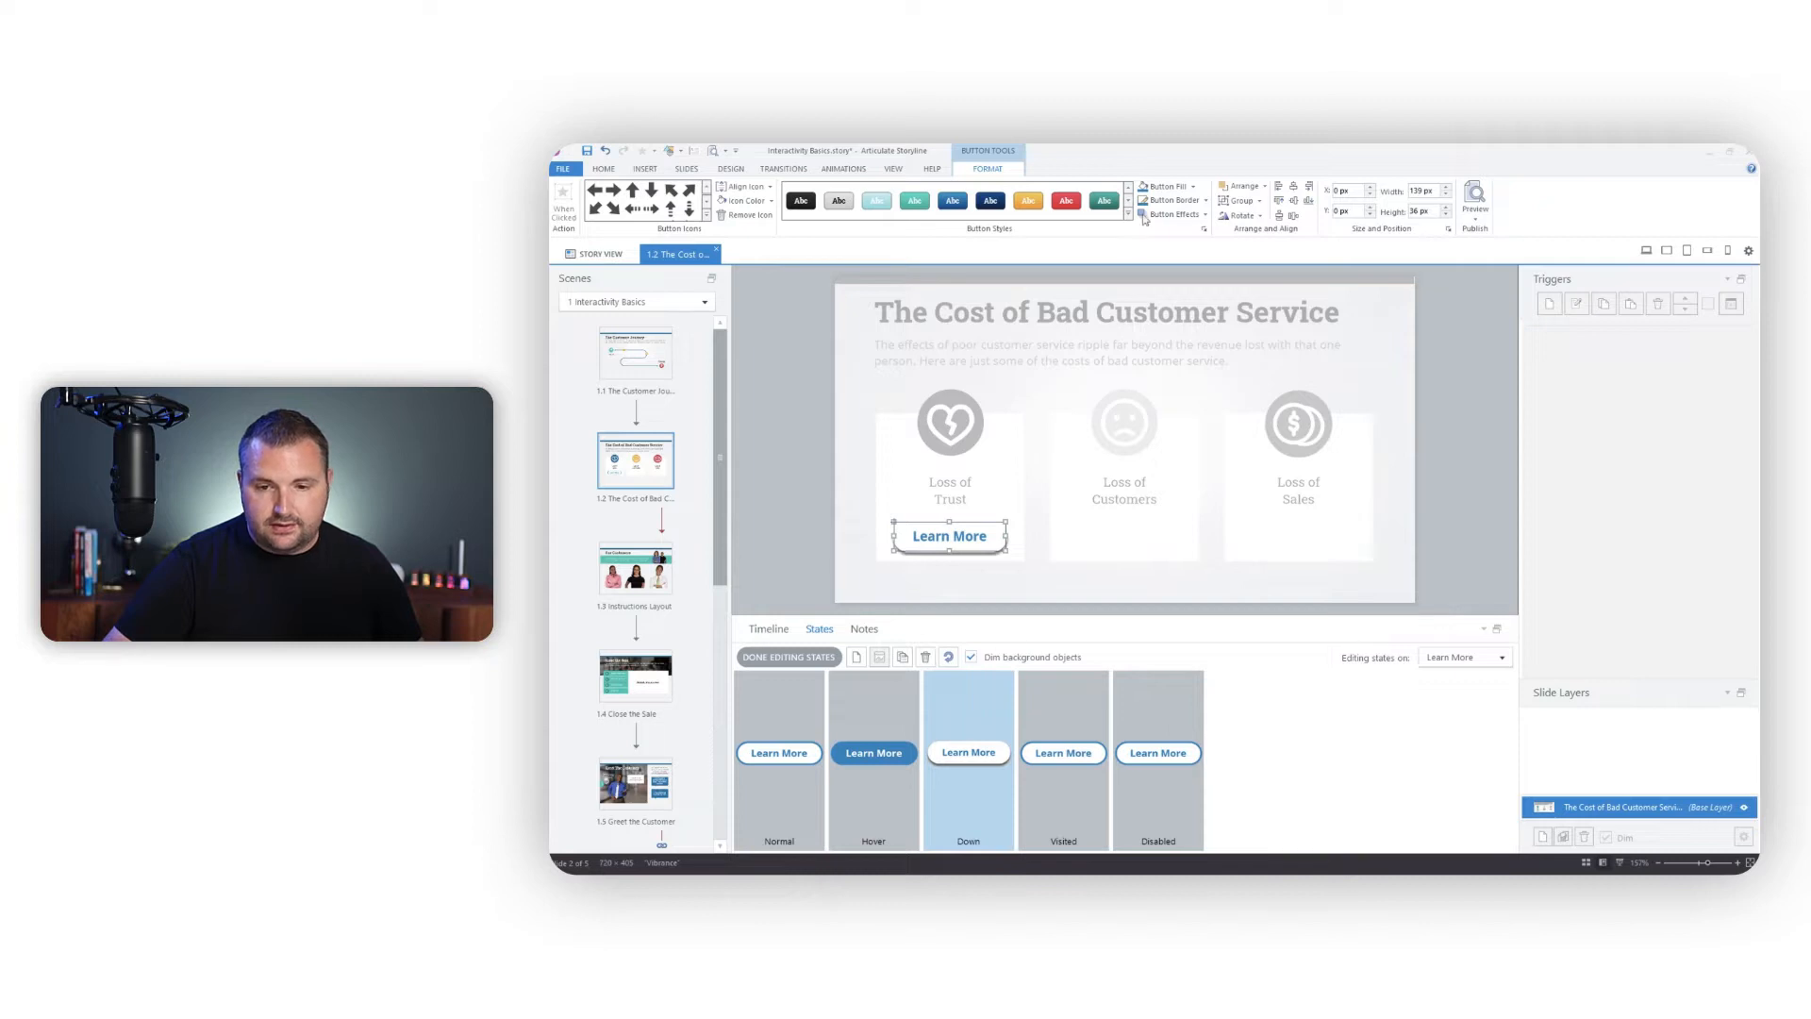
click(1153, 189)
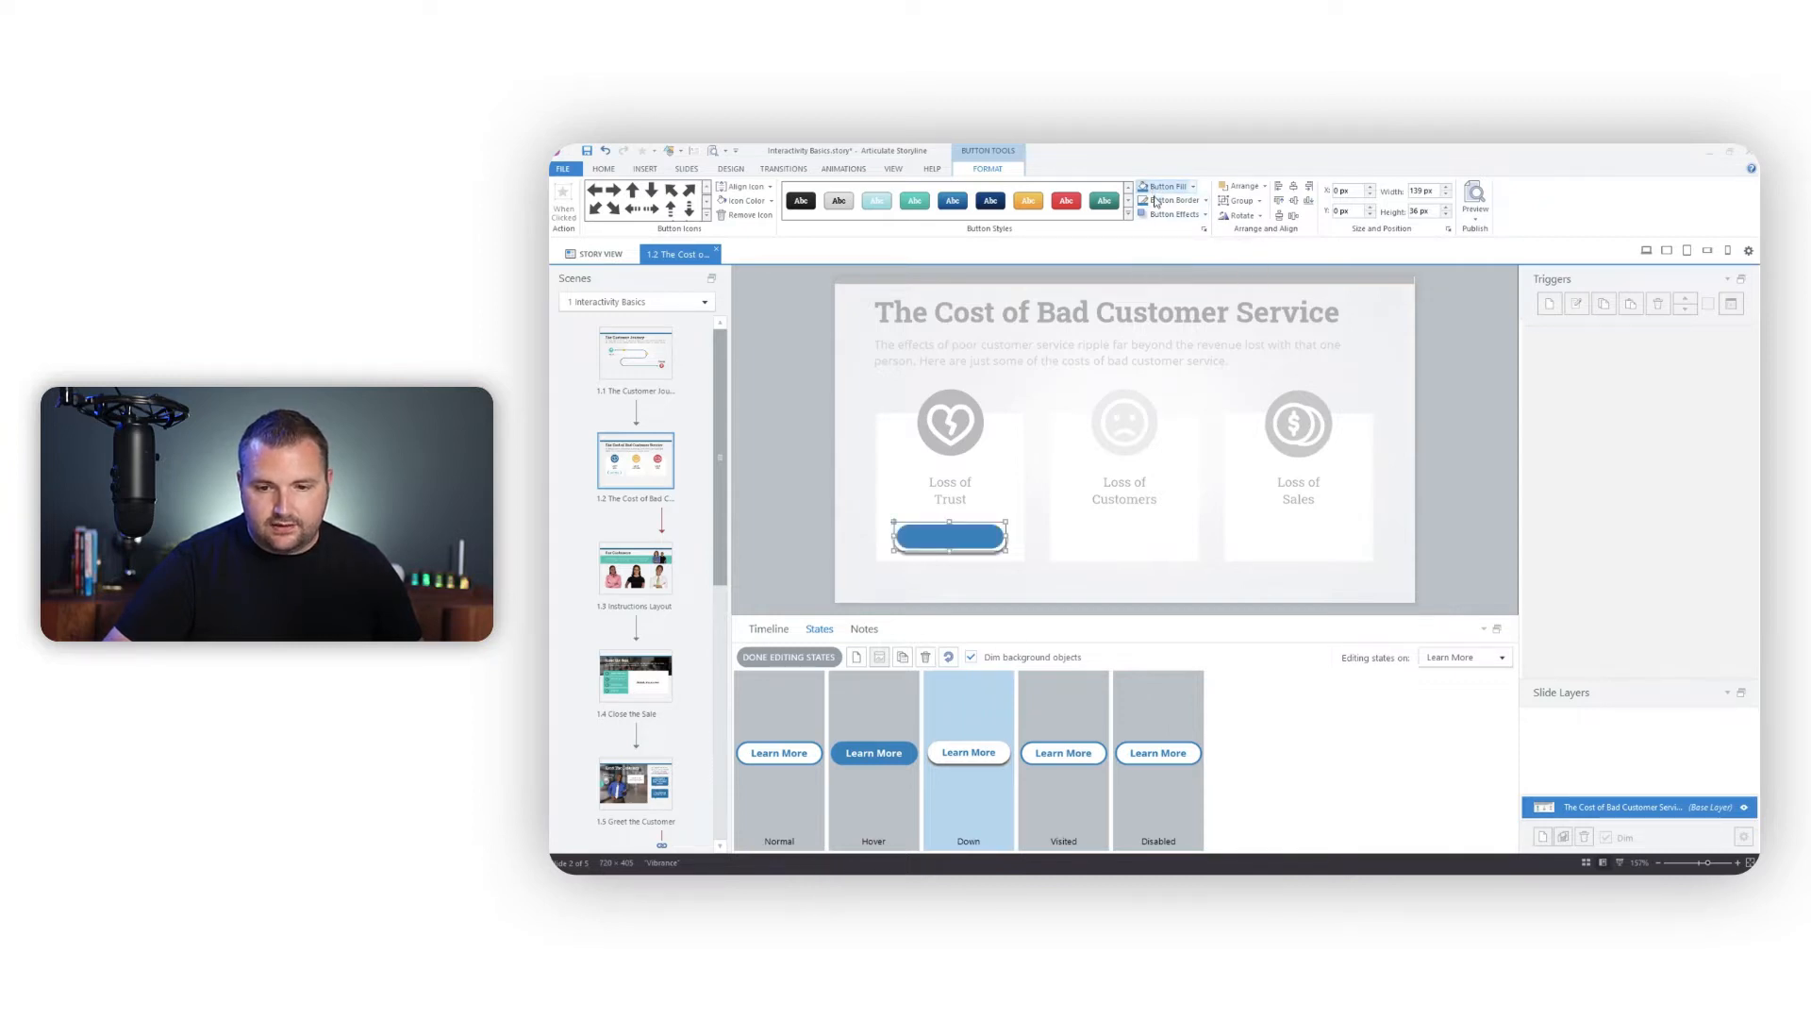
click(1200, 214)
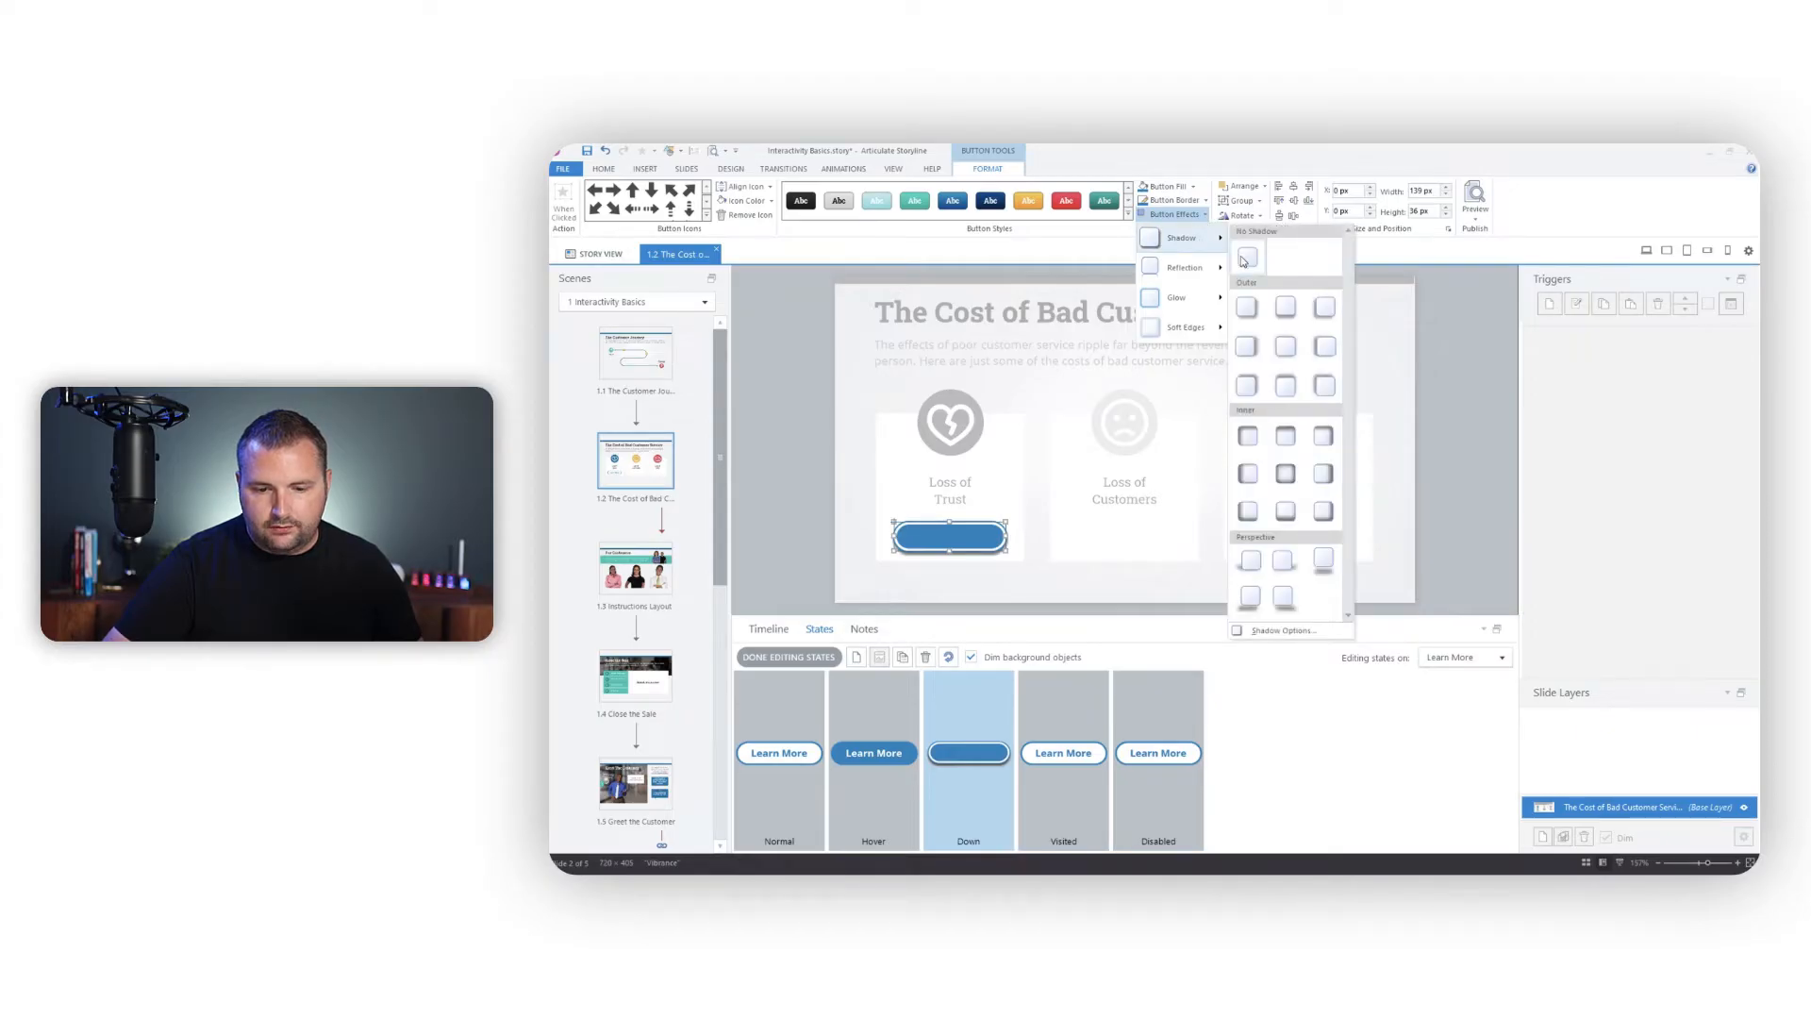
click(1244, 257)
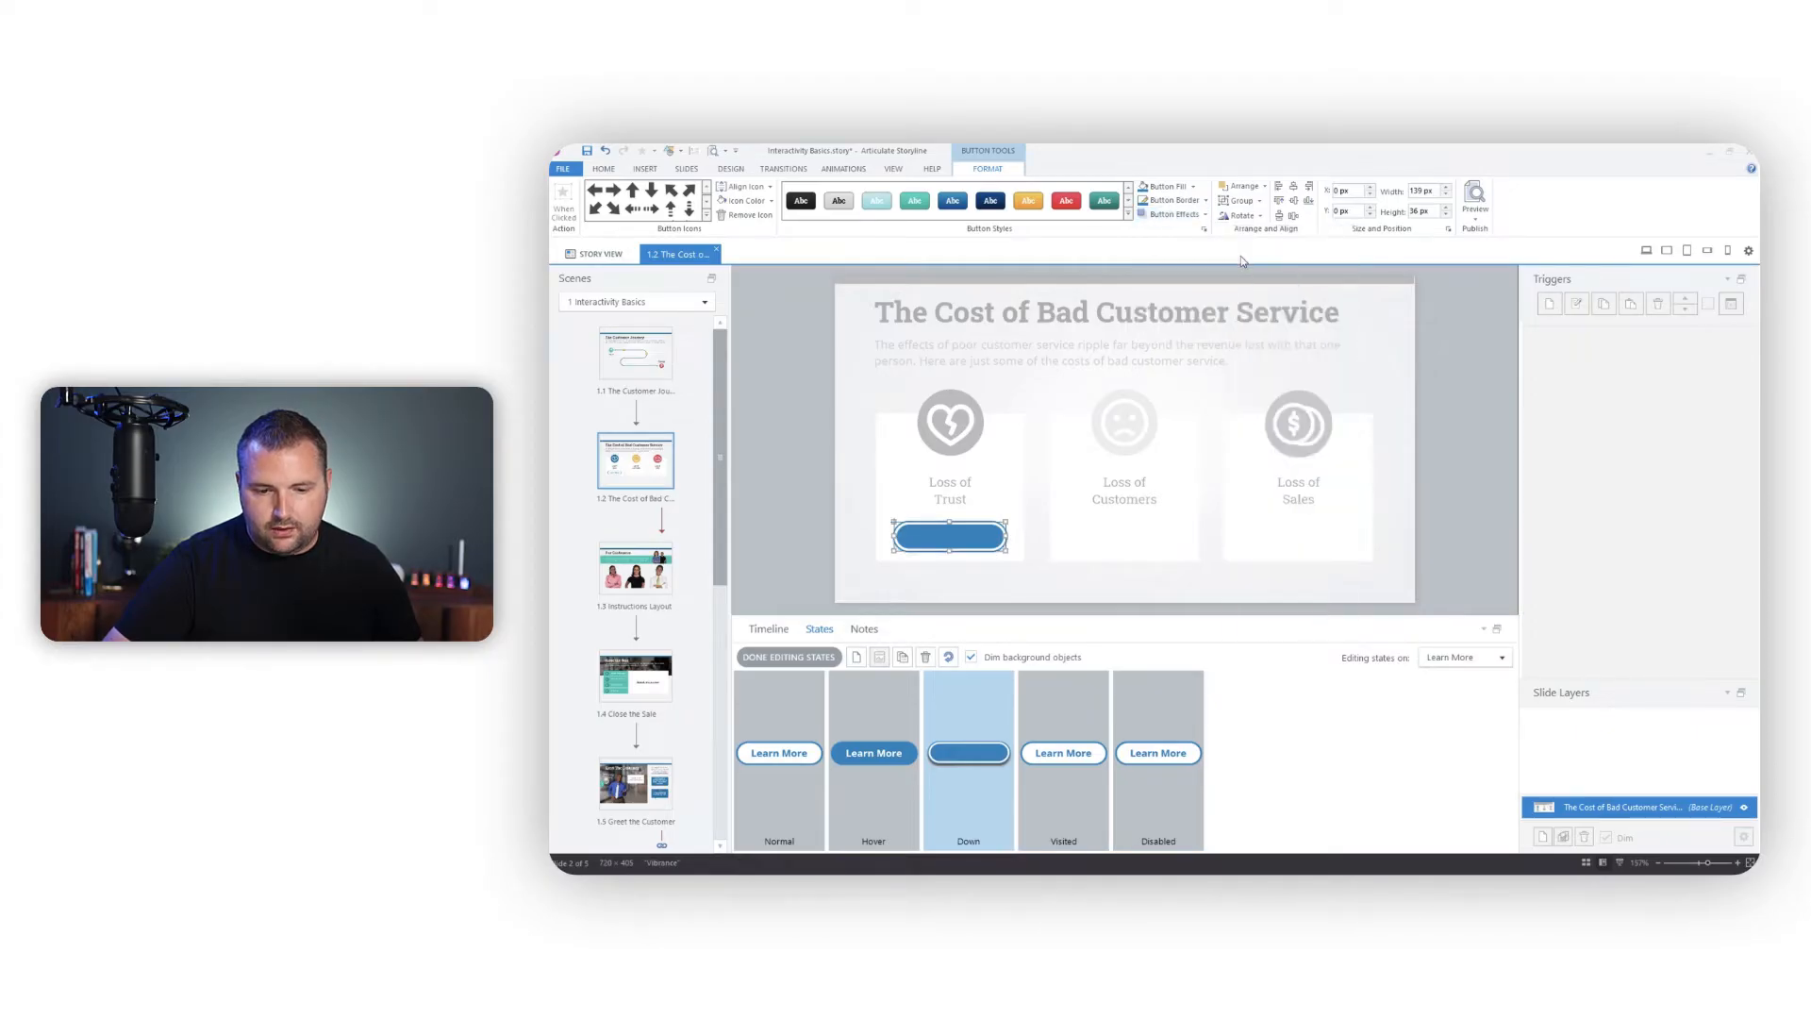
click(1206, 200)
click(1165, 321)
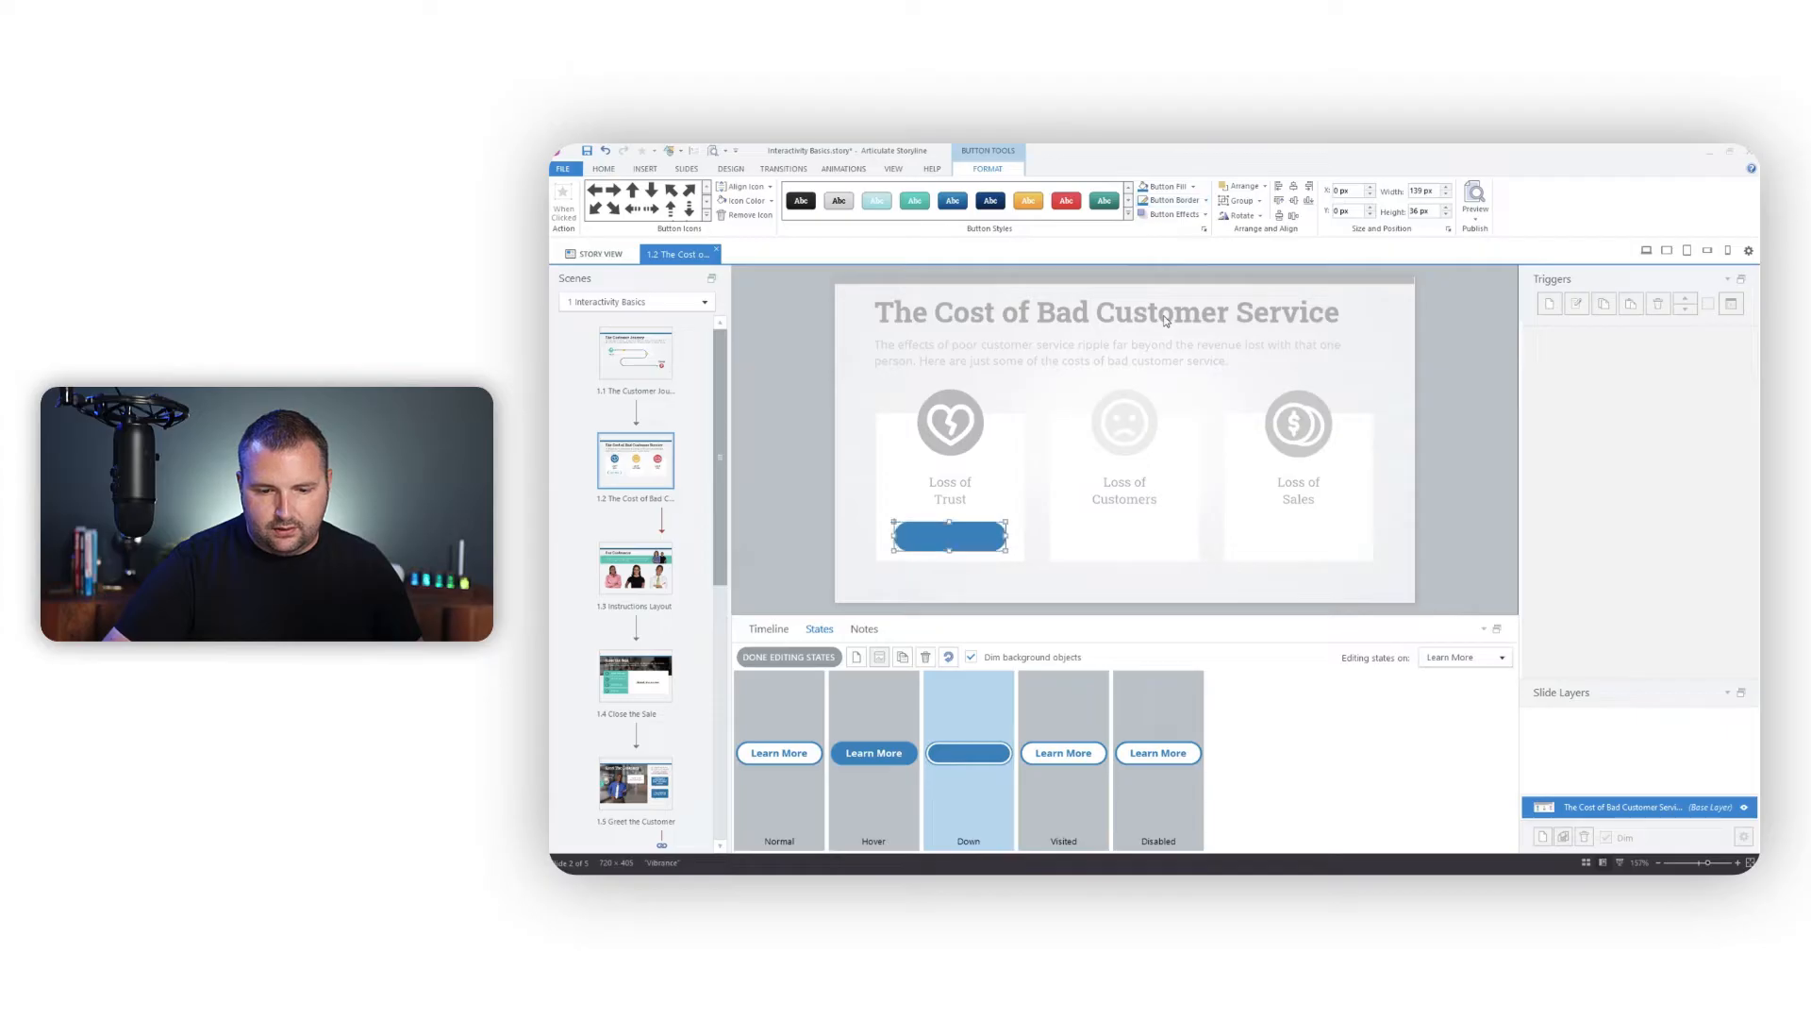
Make the Down state's text white and change its fill to a darker shade of the blue theme colour
drag(930, 538, 991, 538)
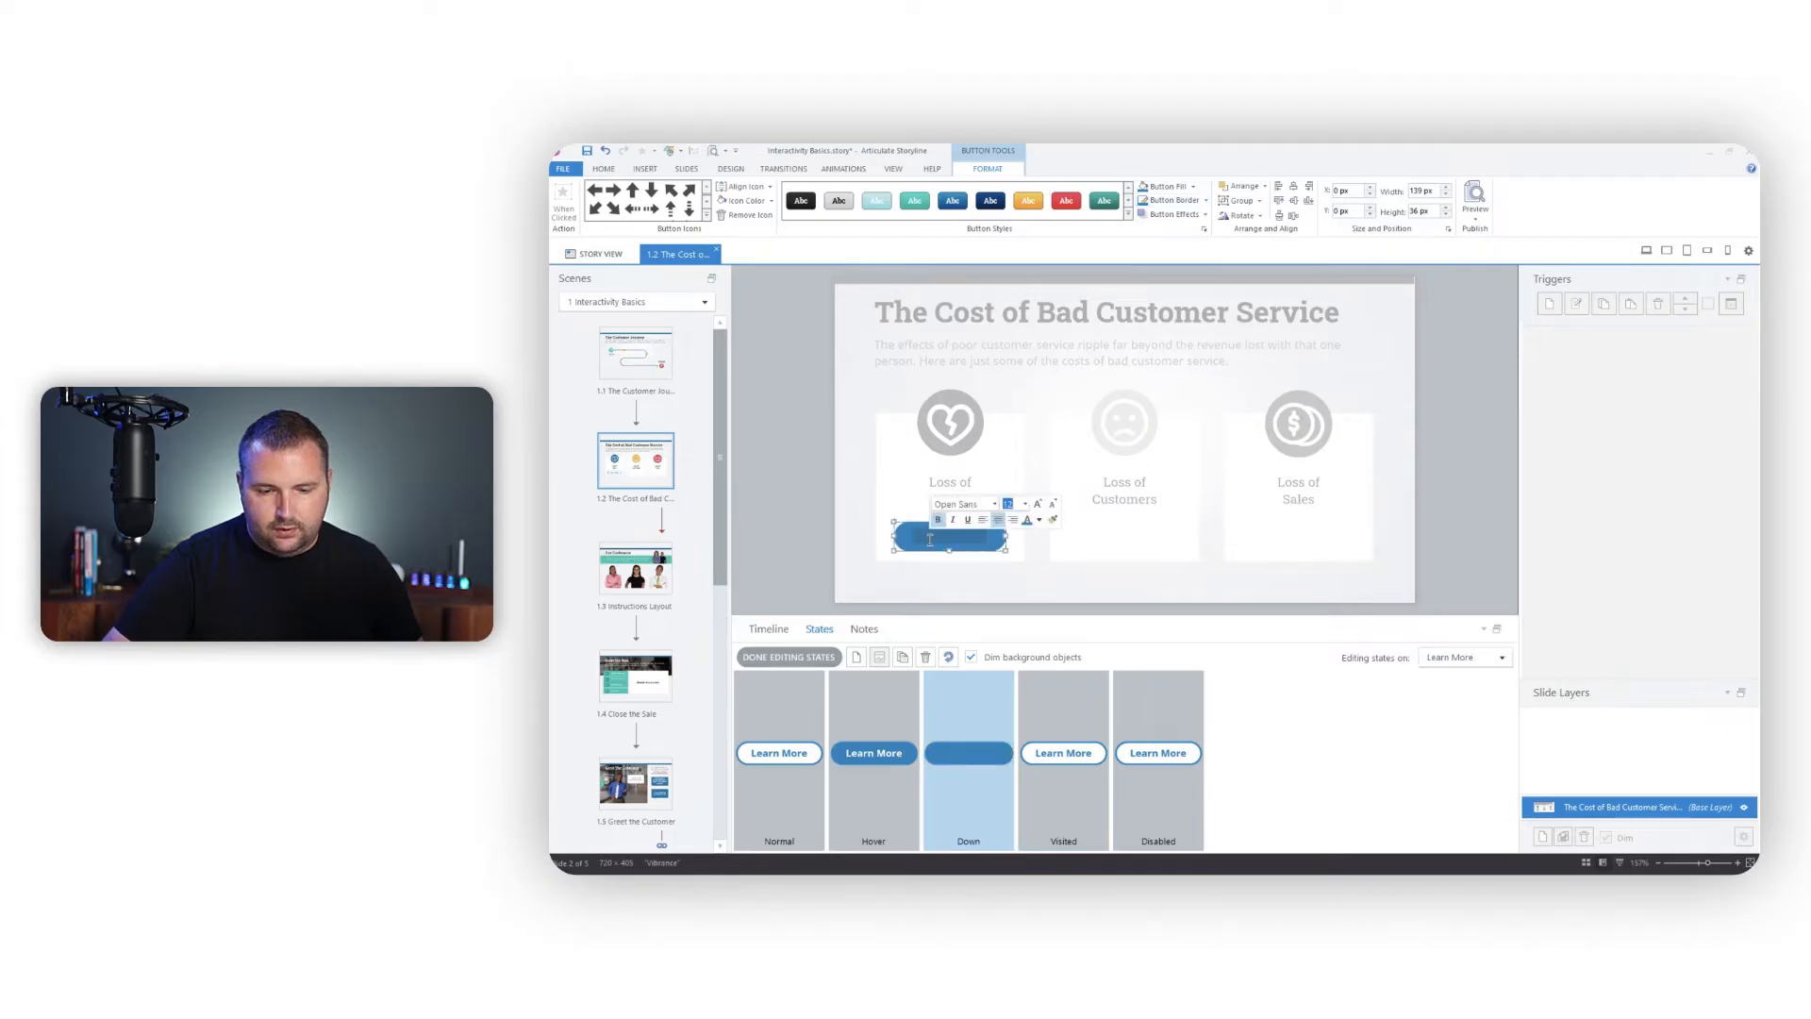
click(1039, 520)
click(1028, 548)
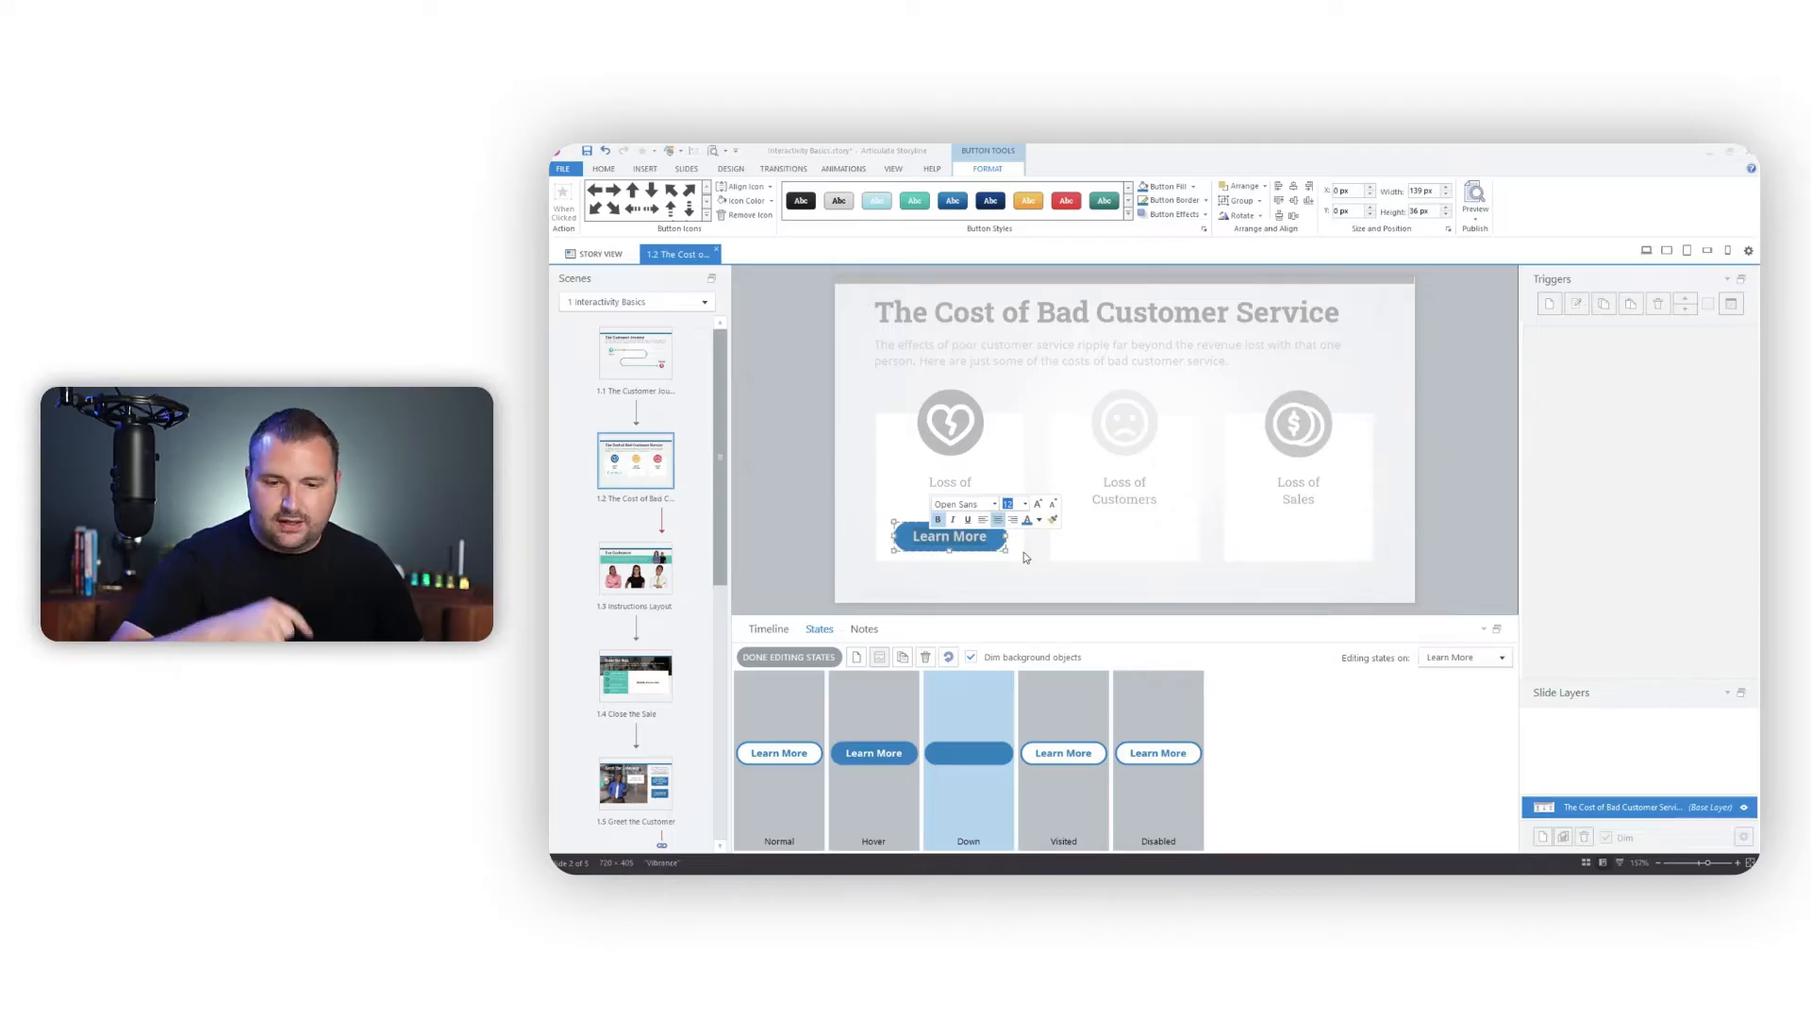
click(1191, 187)
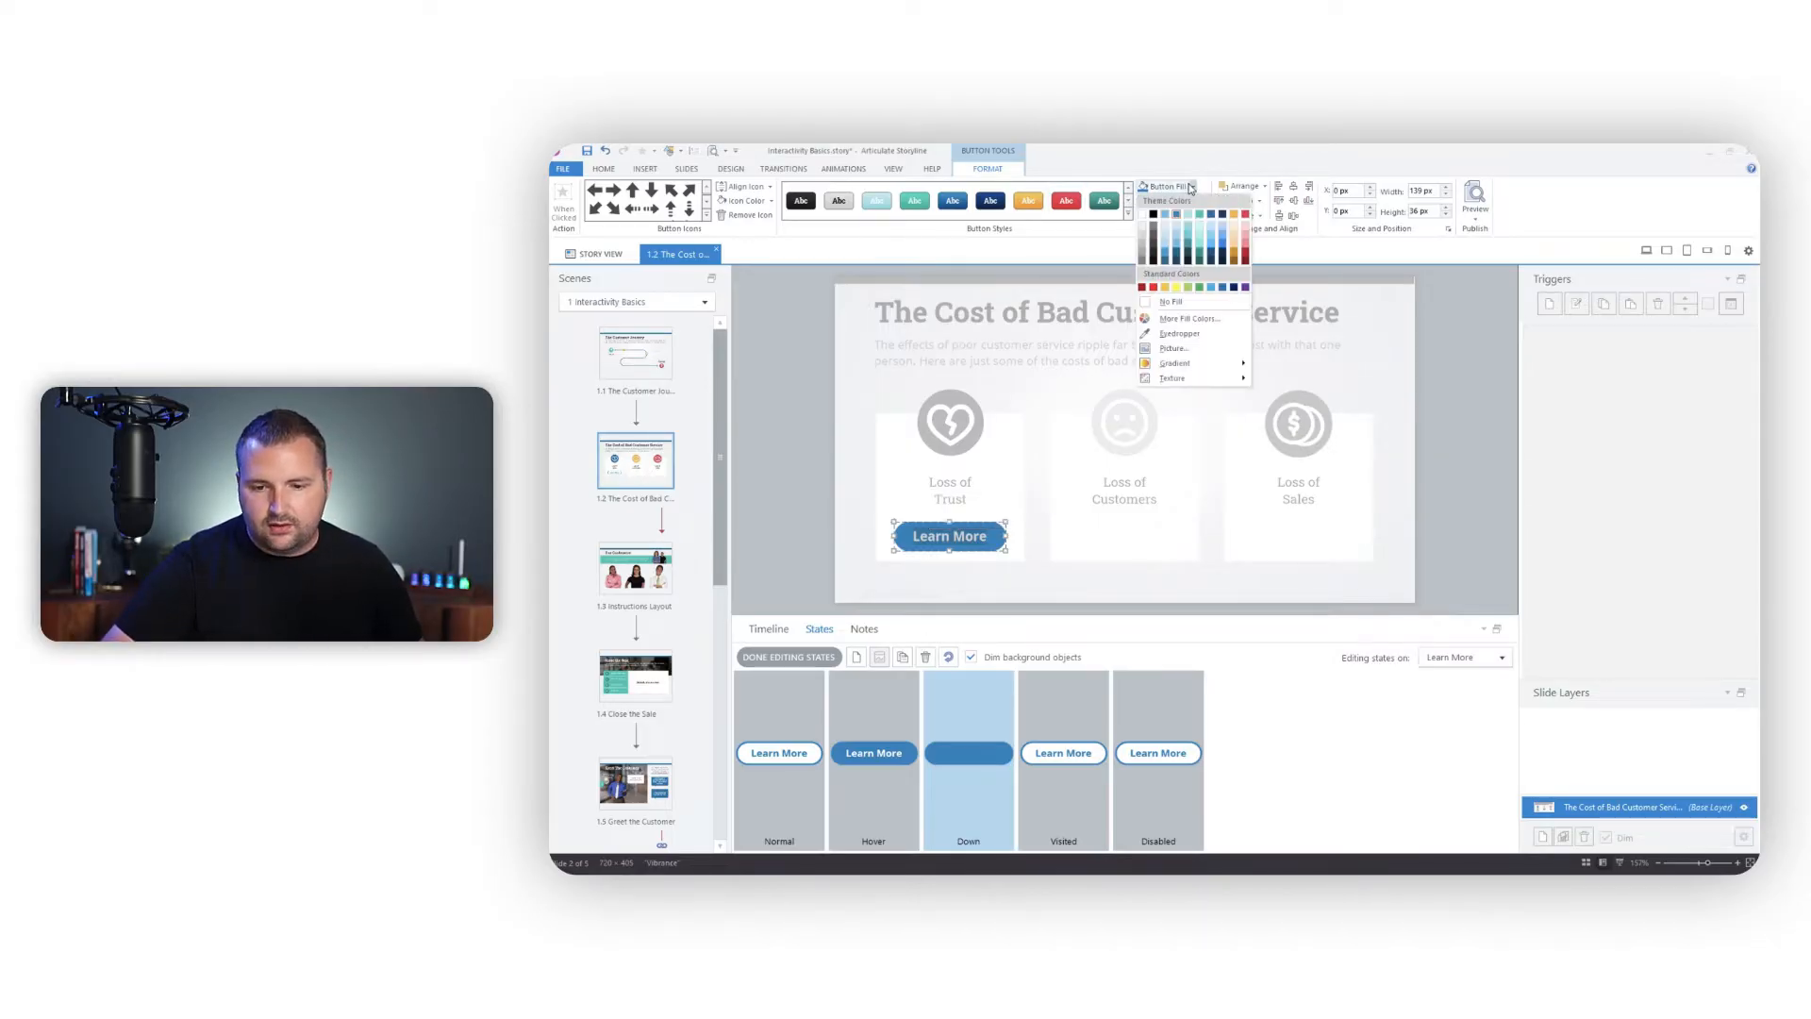
click(1176, 254)
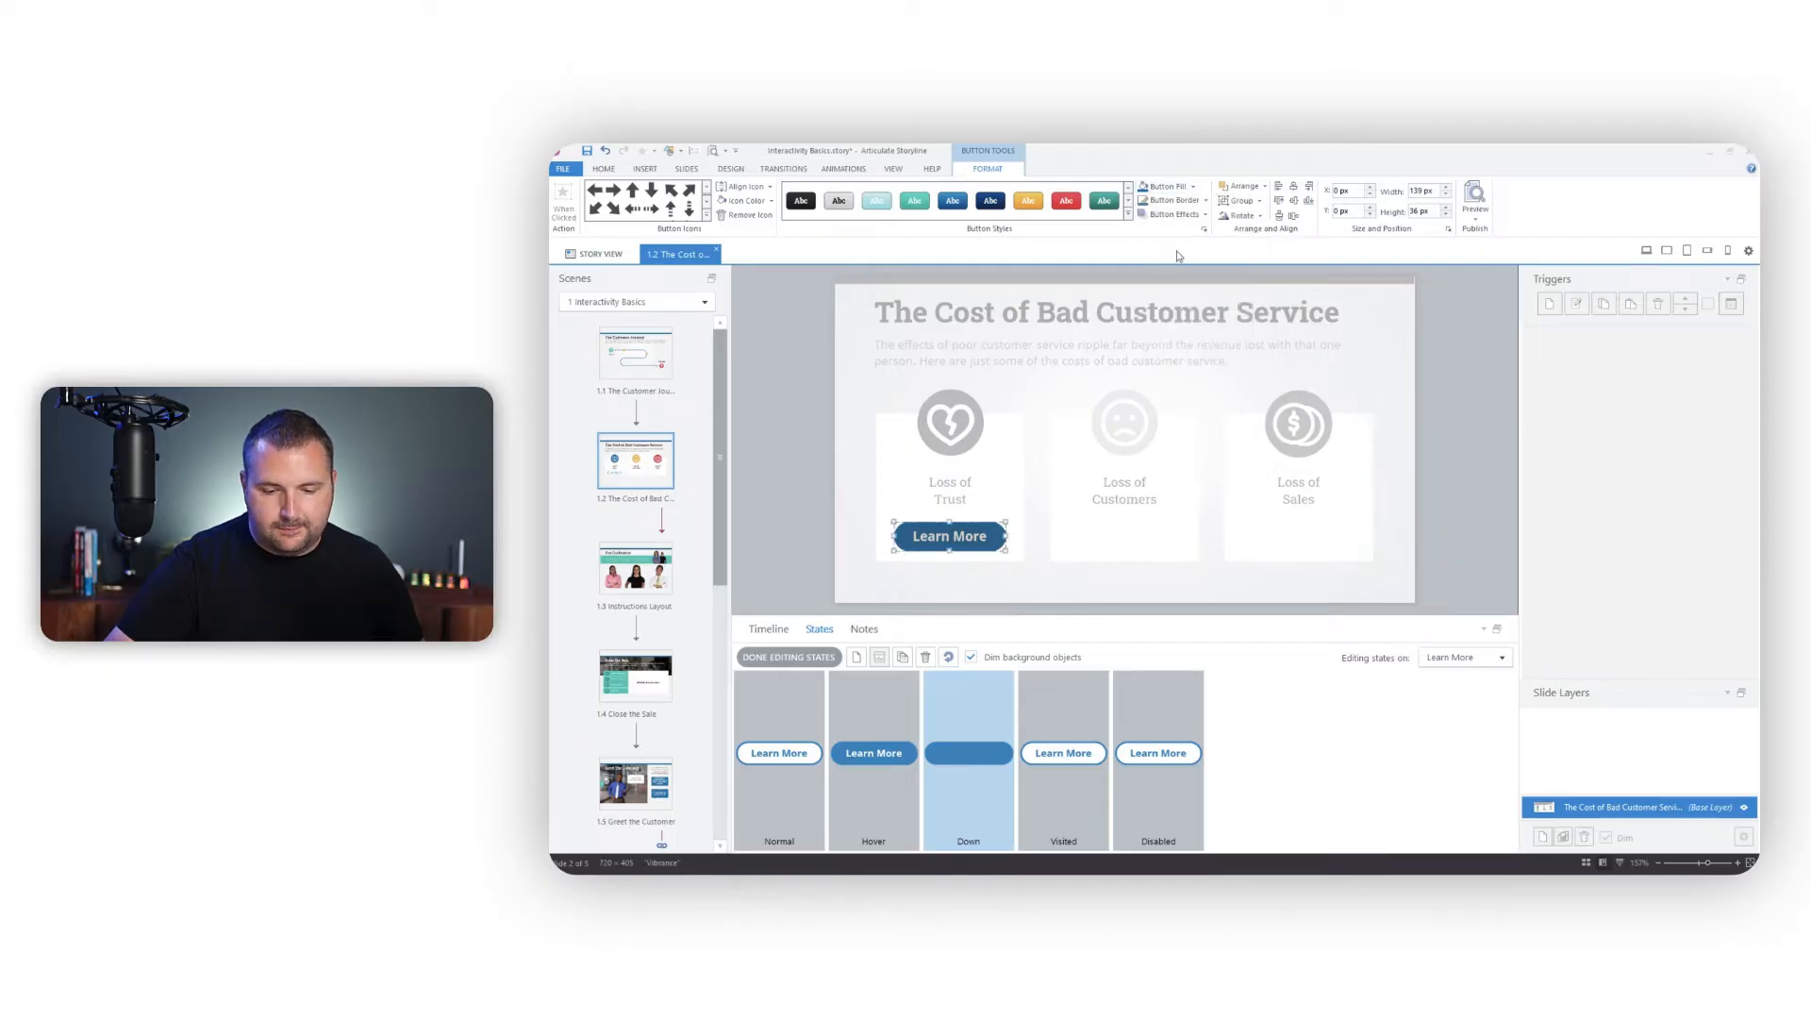
Add the circled check mark icon to the Learn More button's Visited state
click(1067, 716)
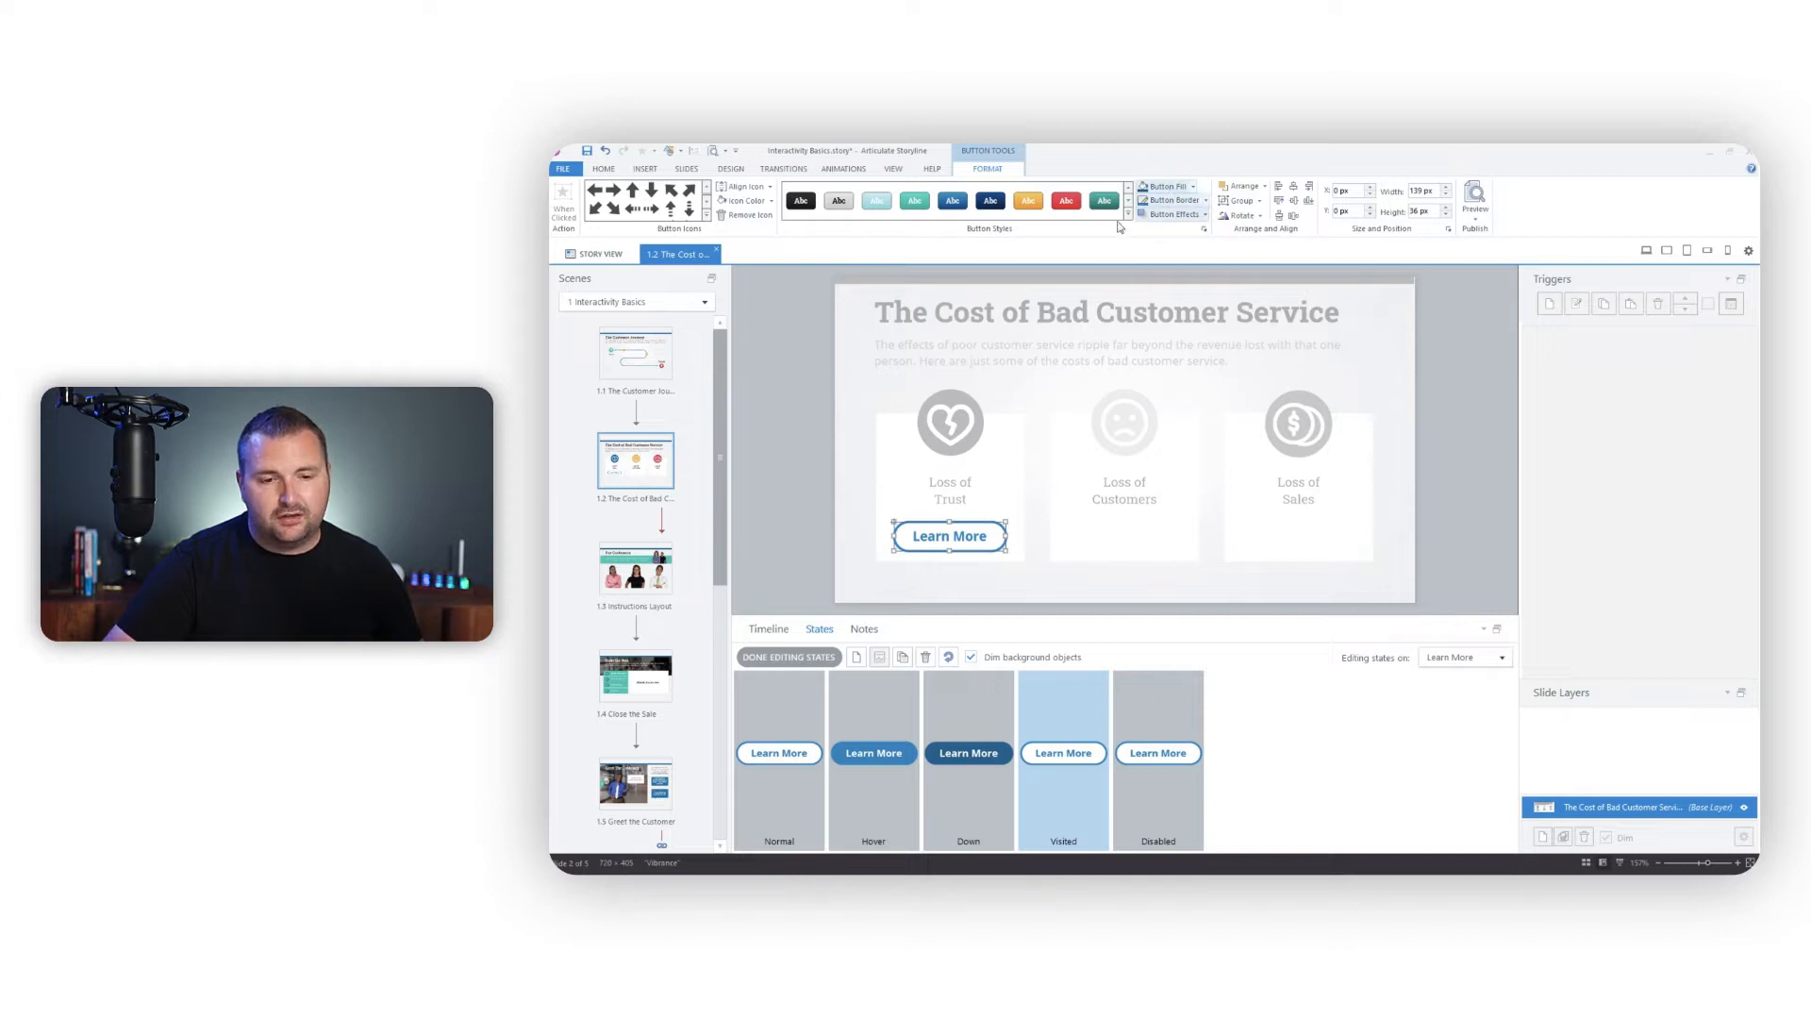
click(706, 215)
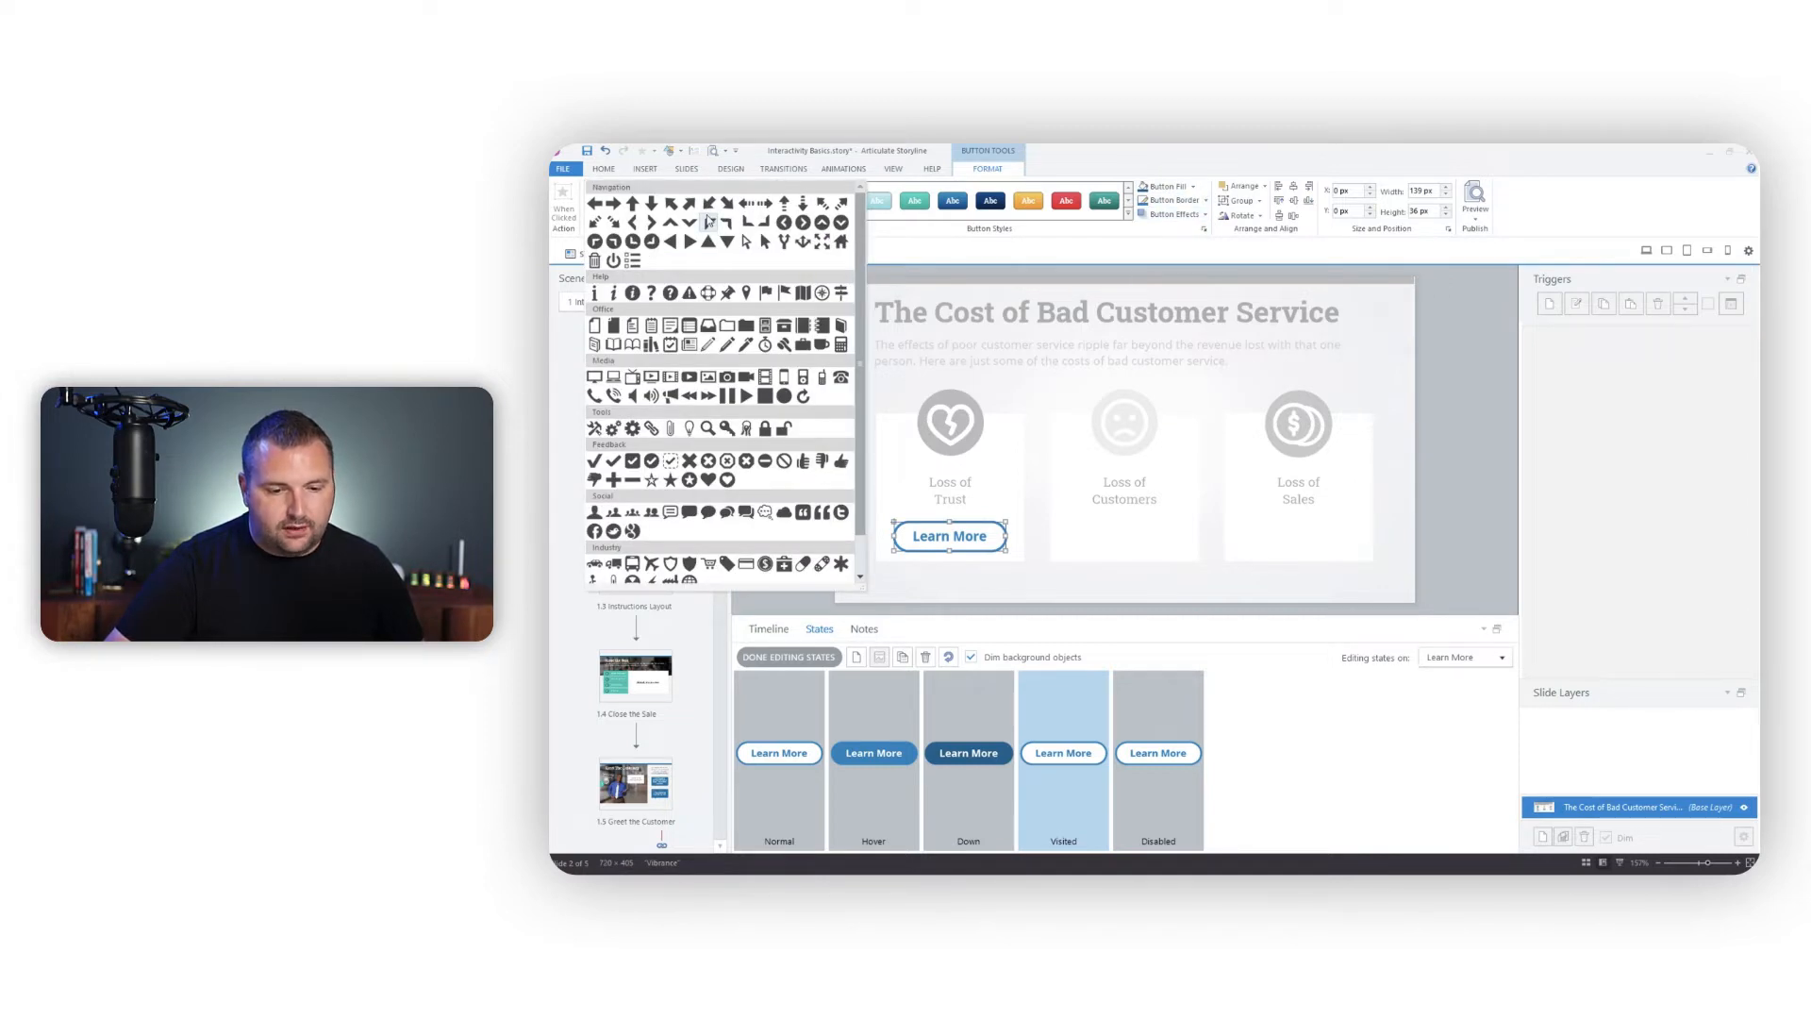
click(613, 461)
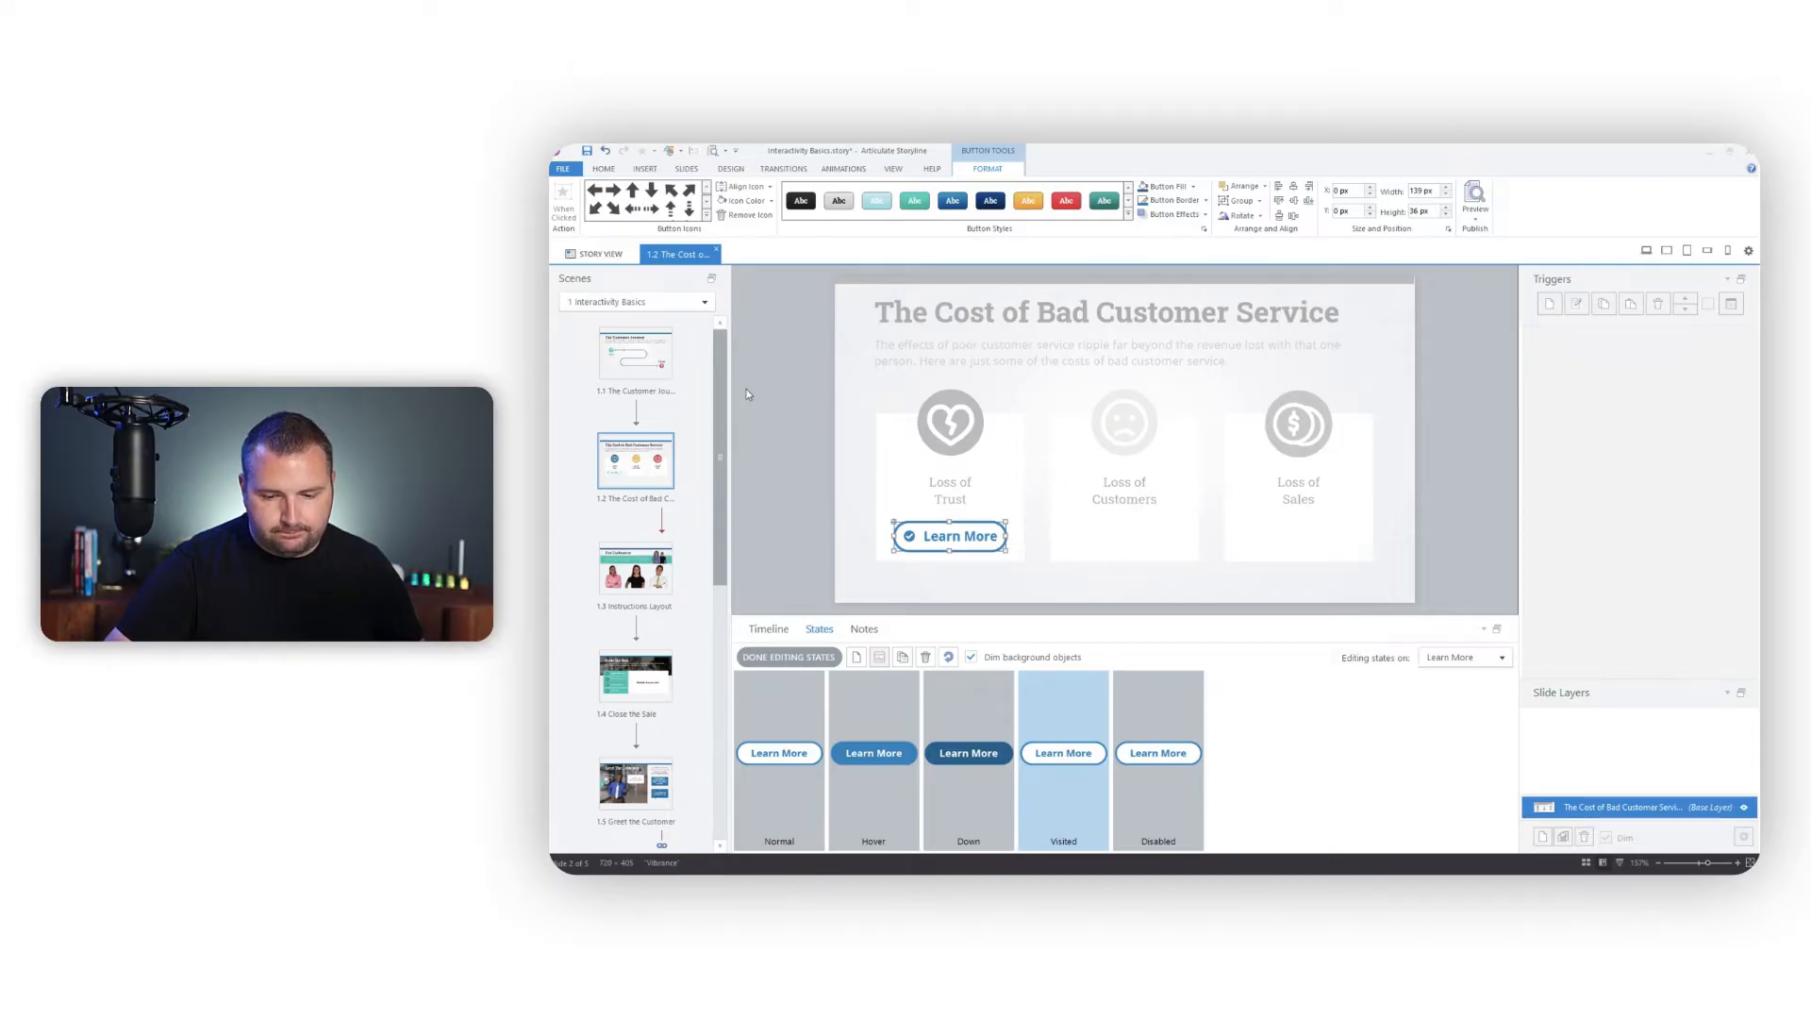
Give the Learn More button's Disabled state a grey border and grey text, and finish editing the states
click(1146, 725)
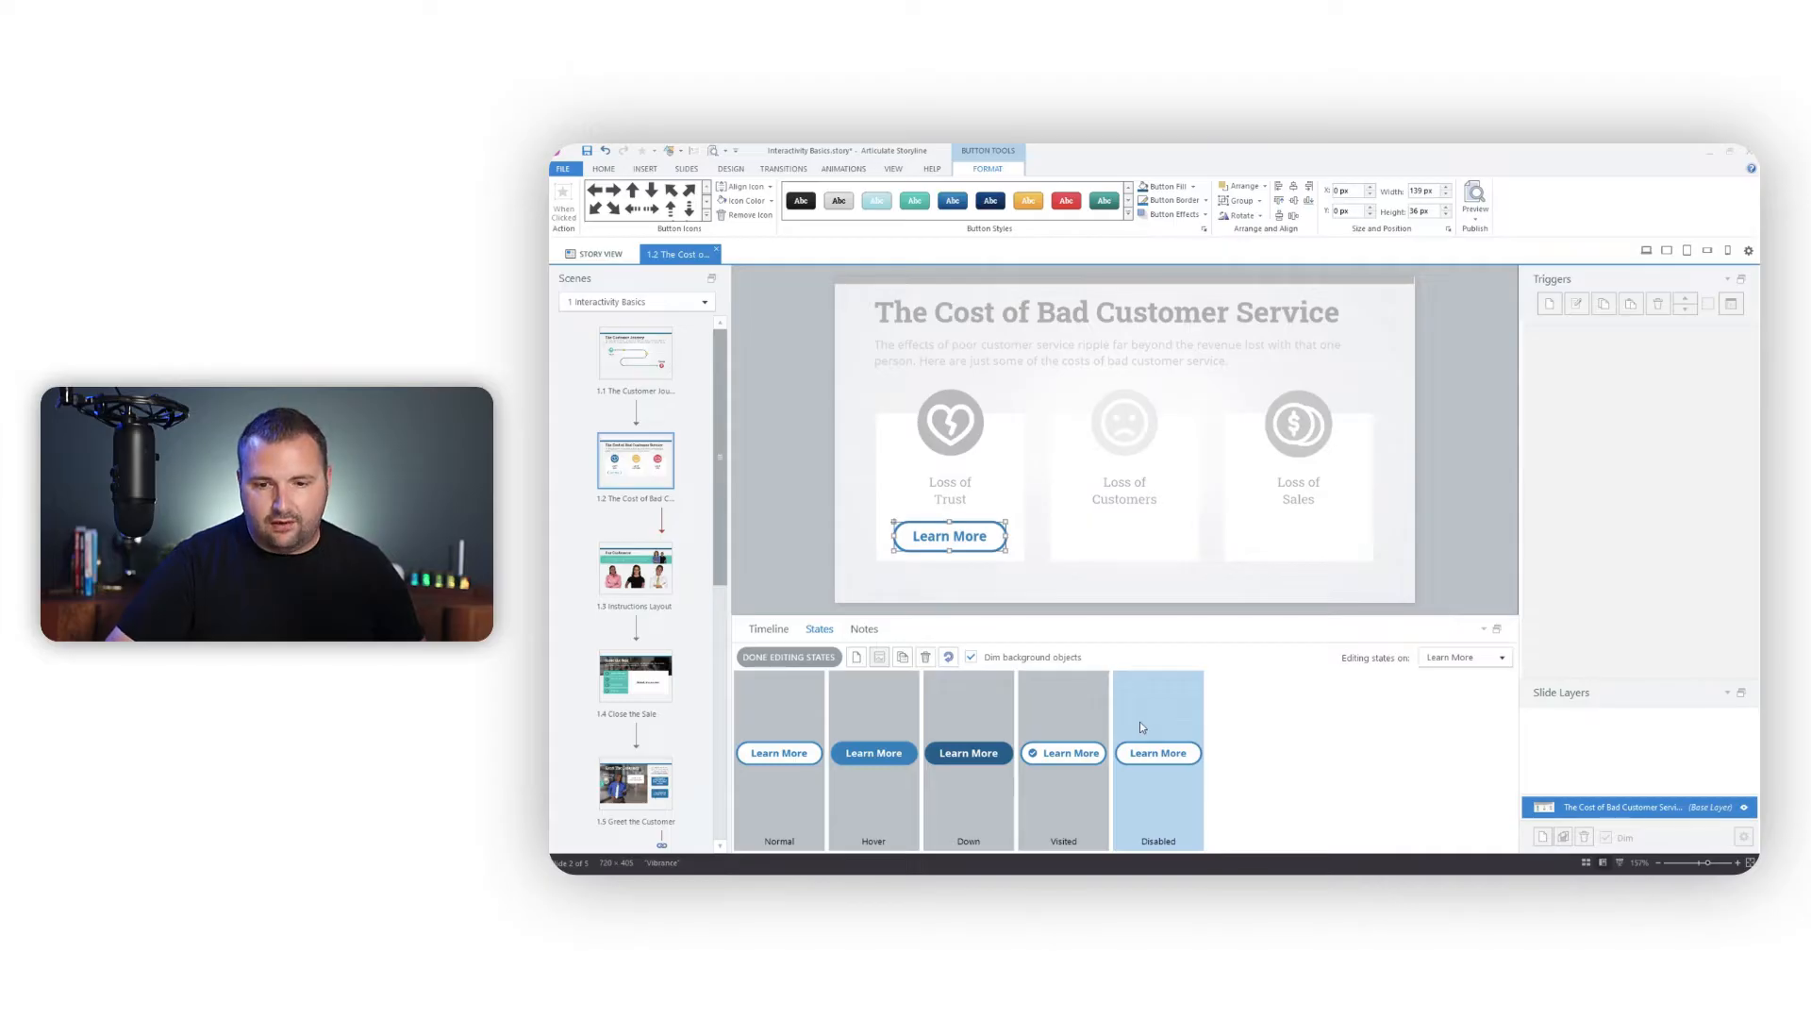
click(1207, 202)
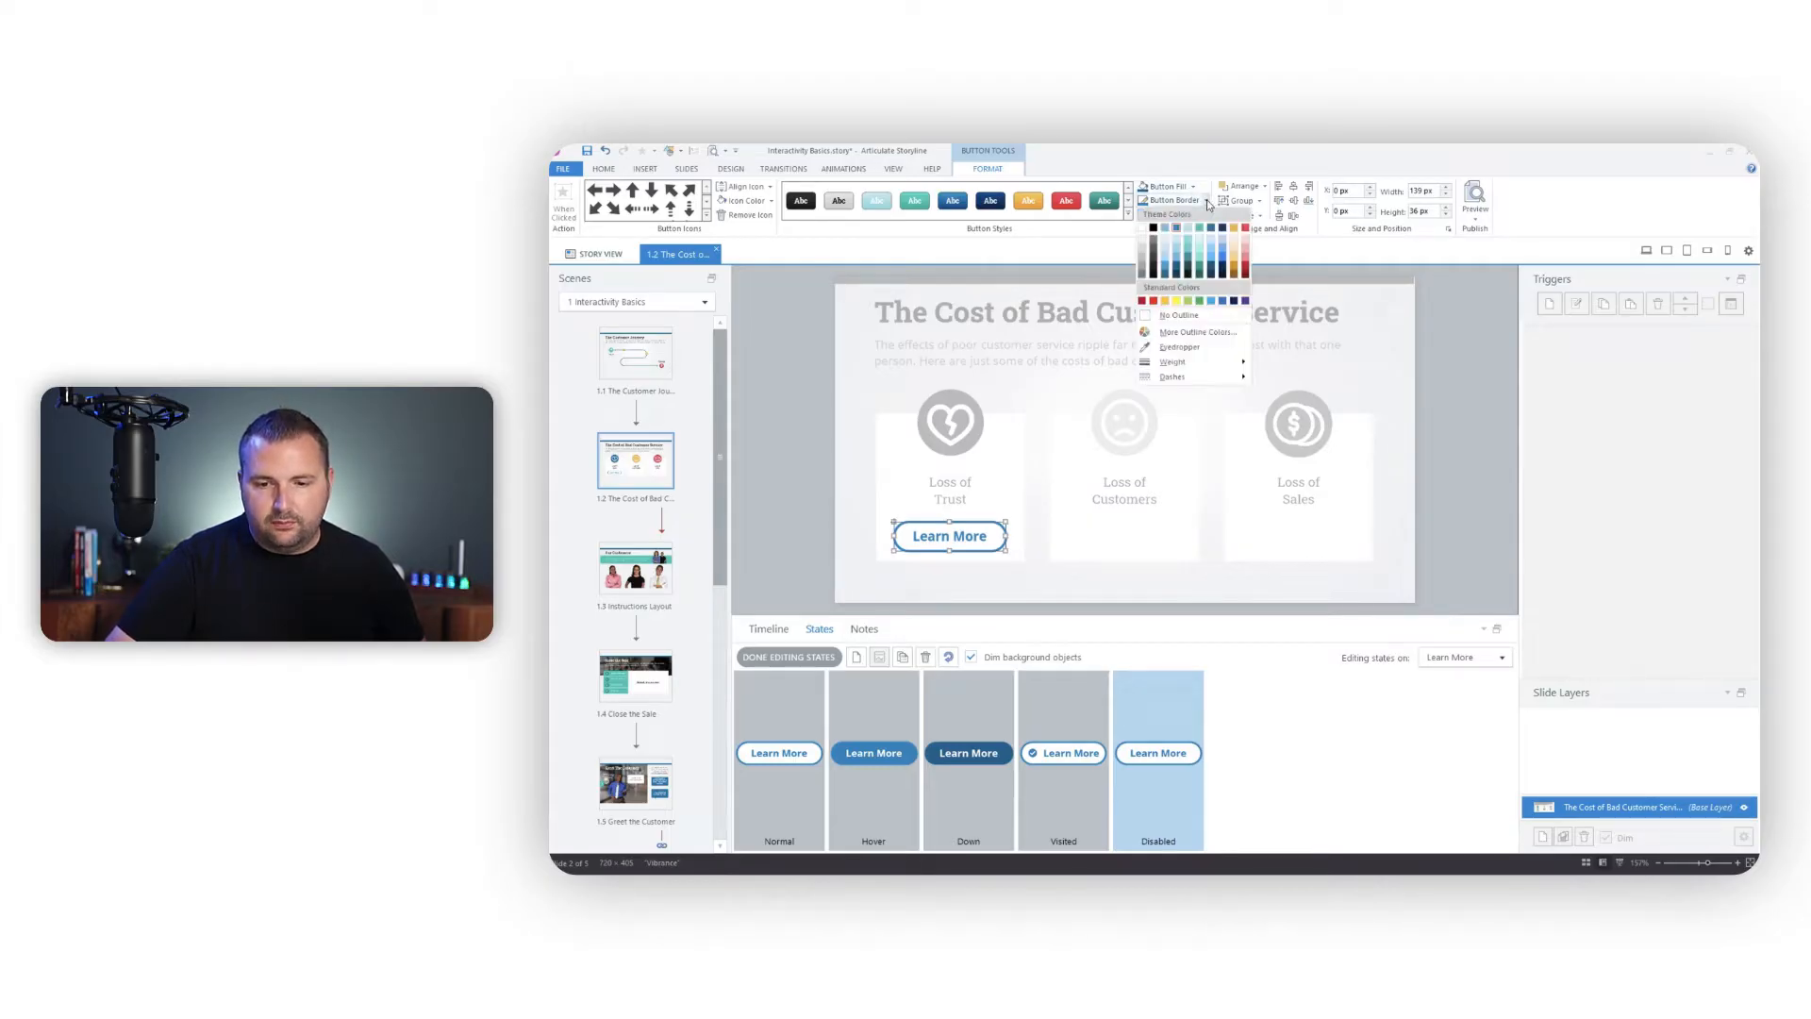
click(1144, 262)
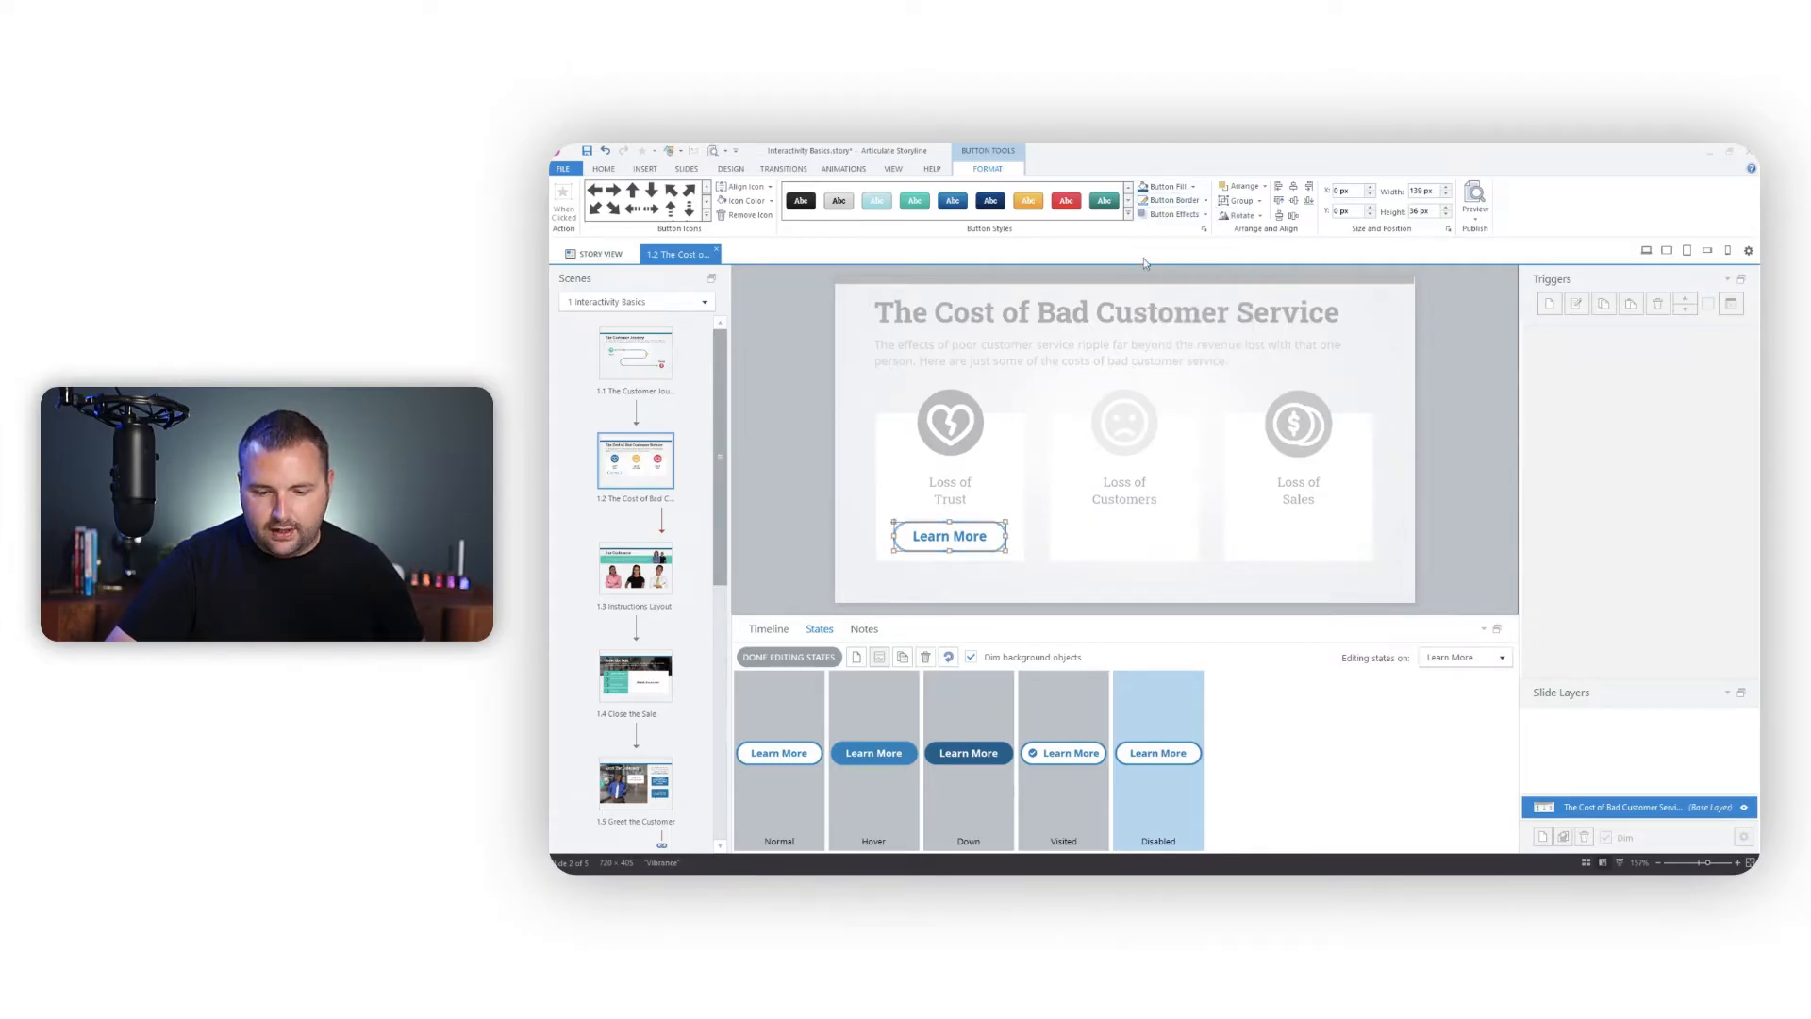
triple_click(962, 538)
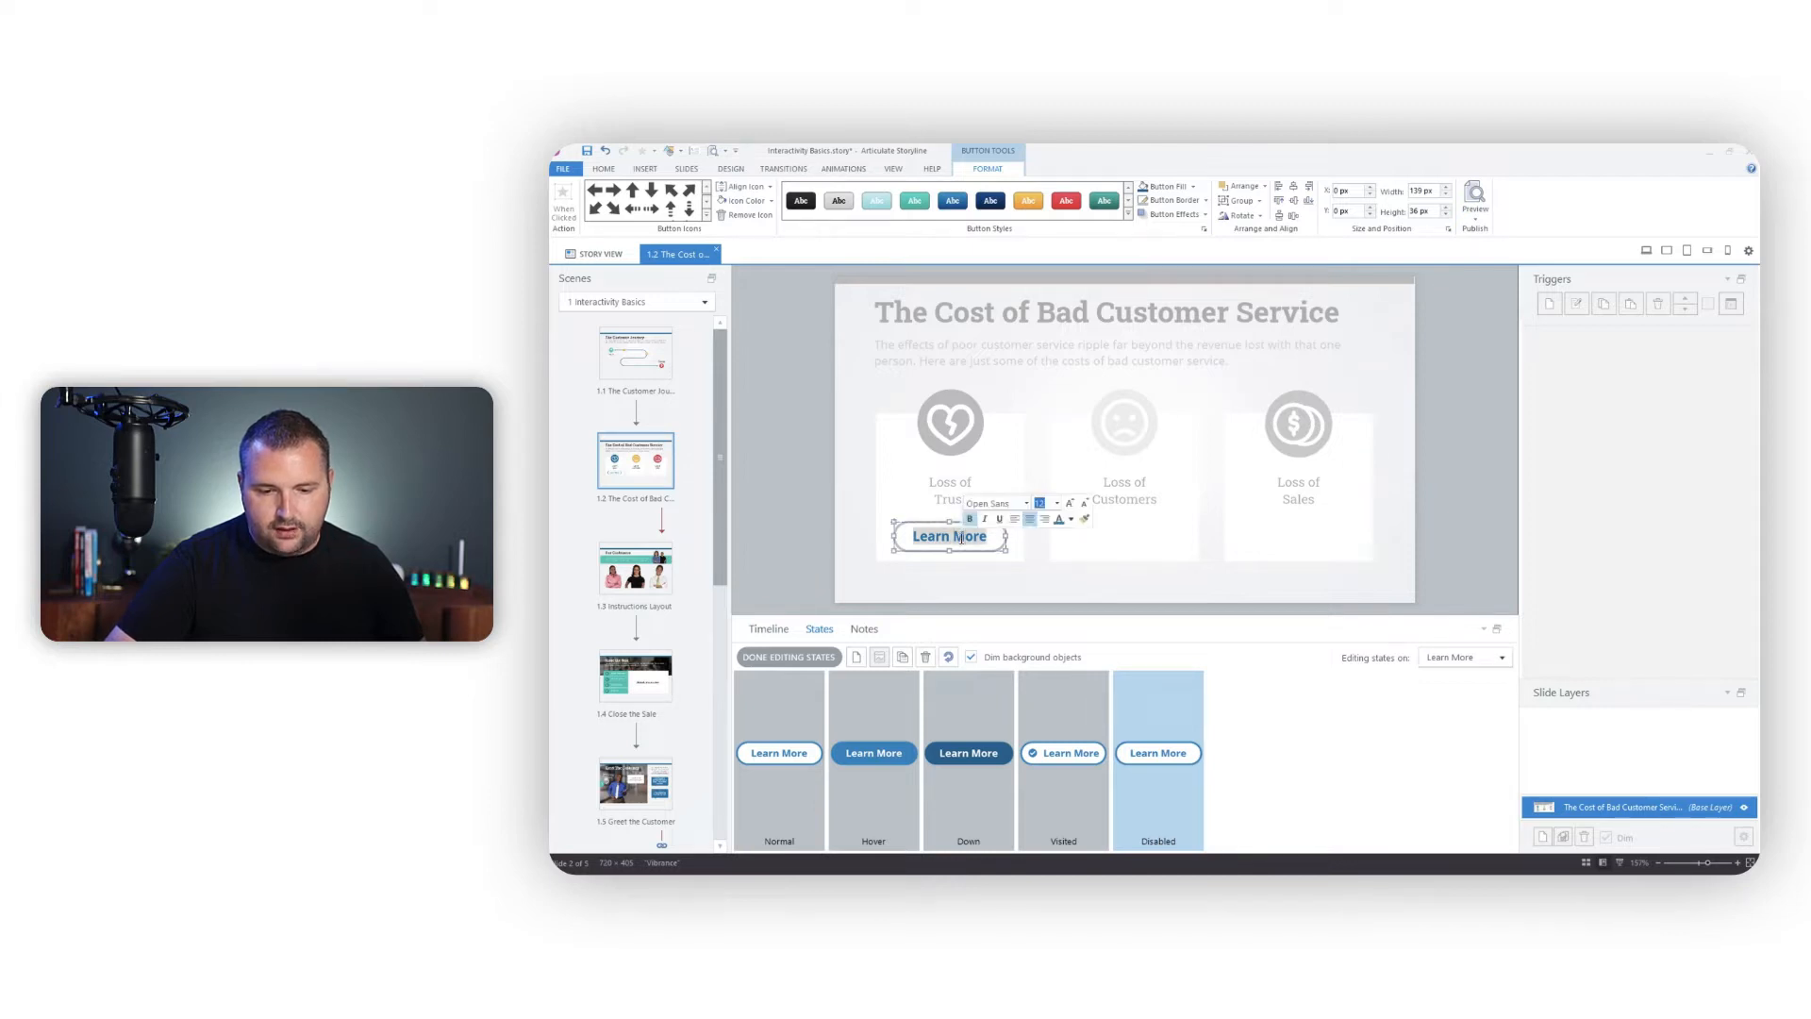
click(1072, 519)
click(1061, 582)
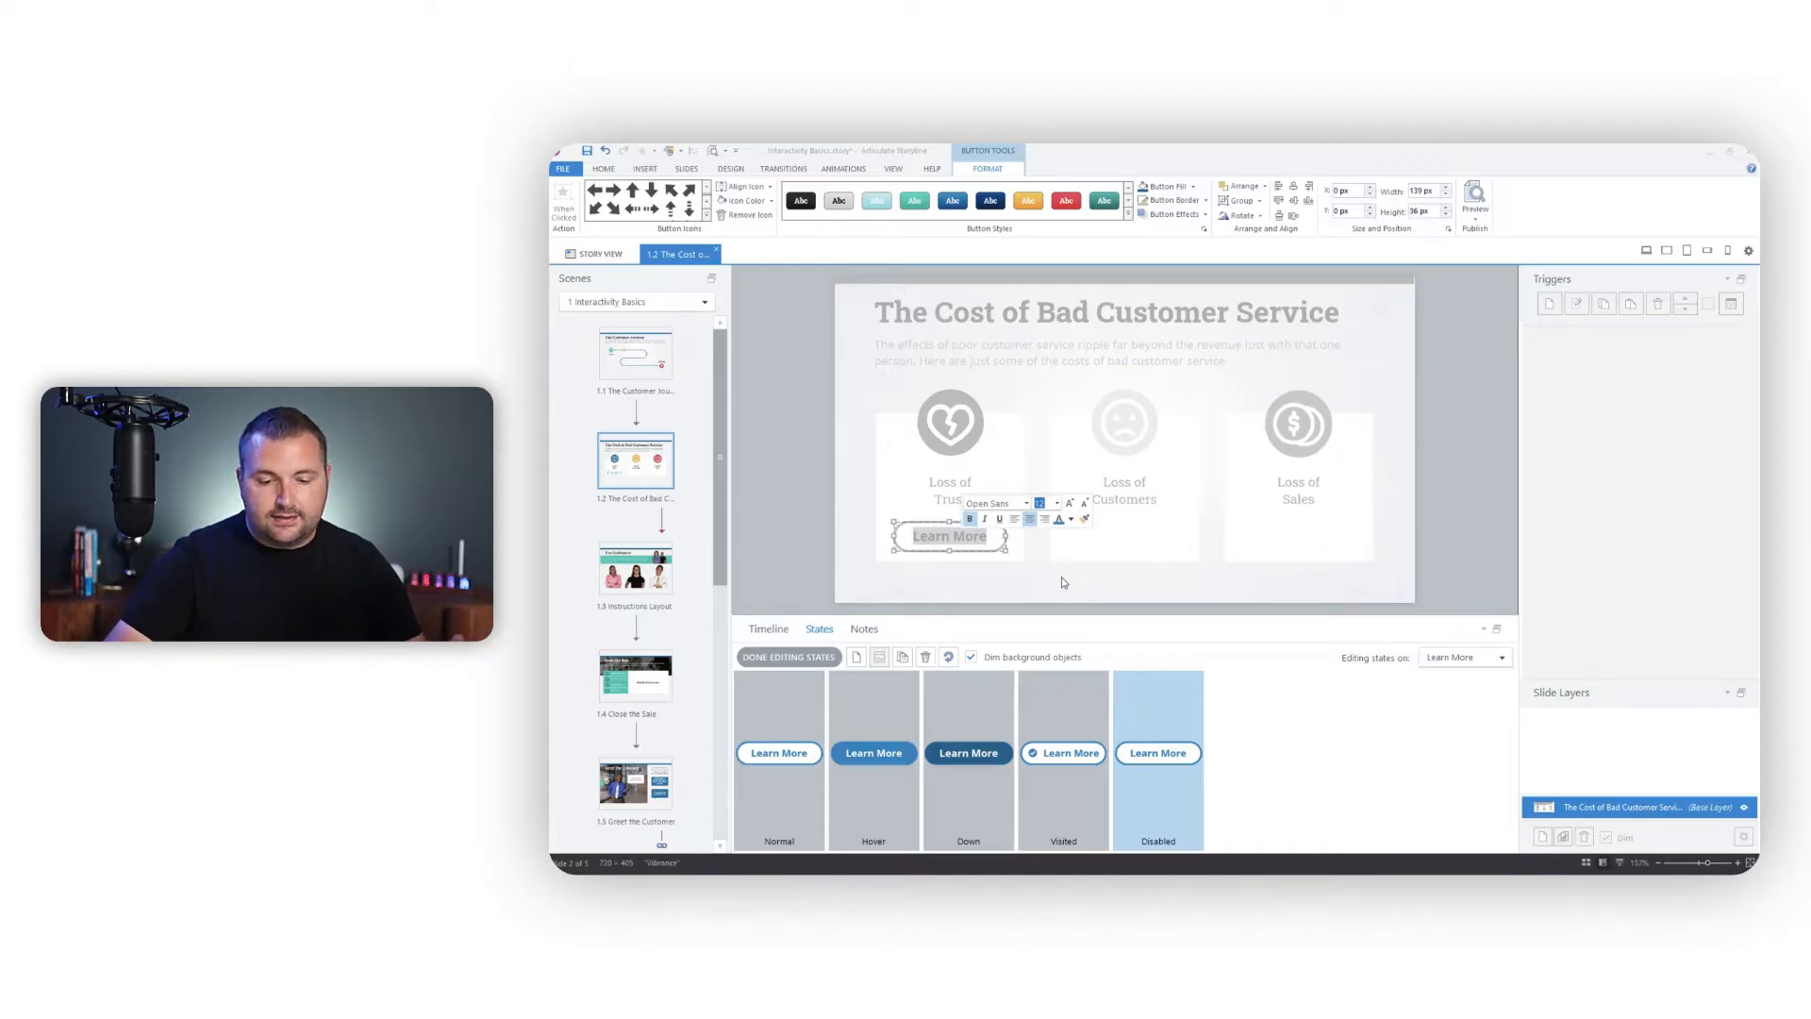
click(777, 657)
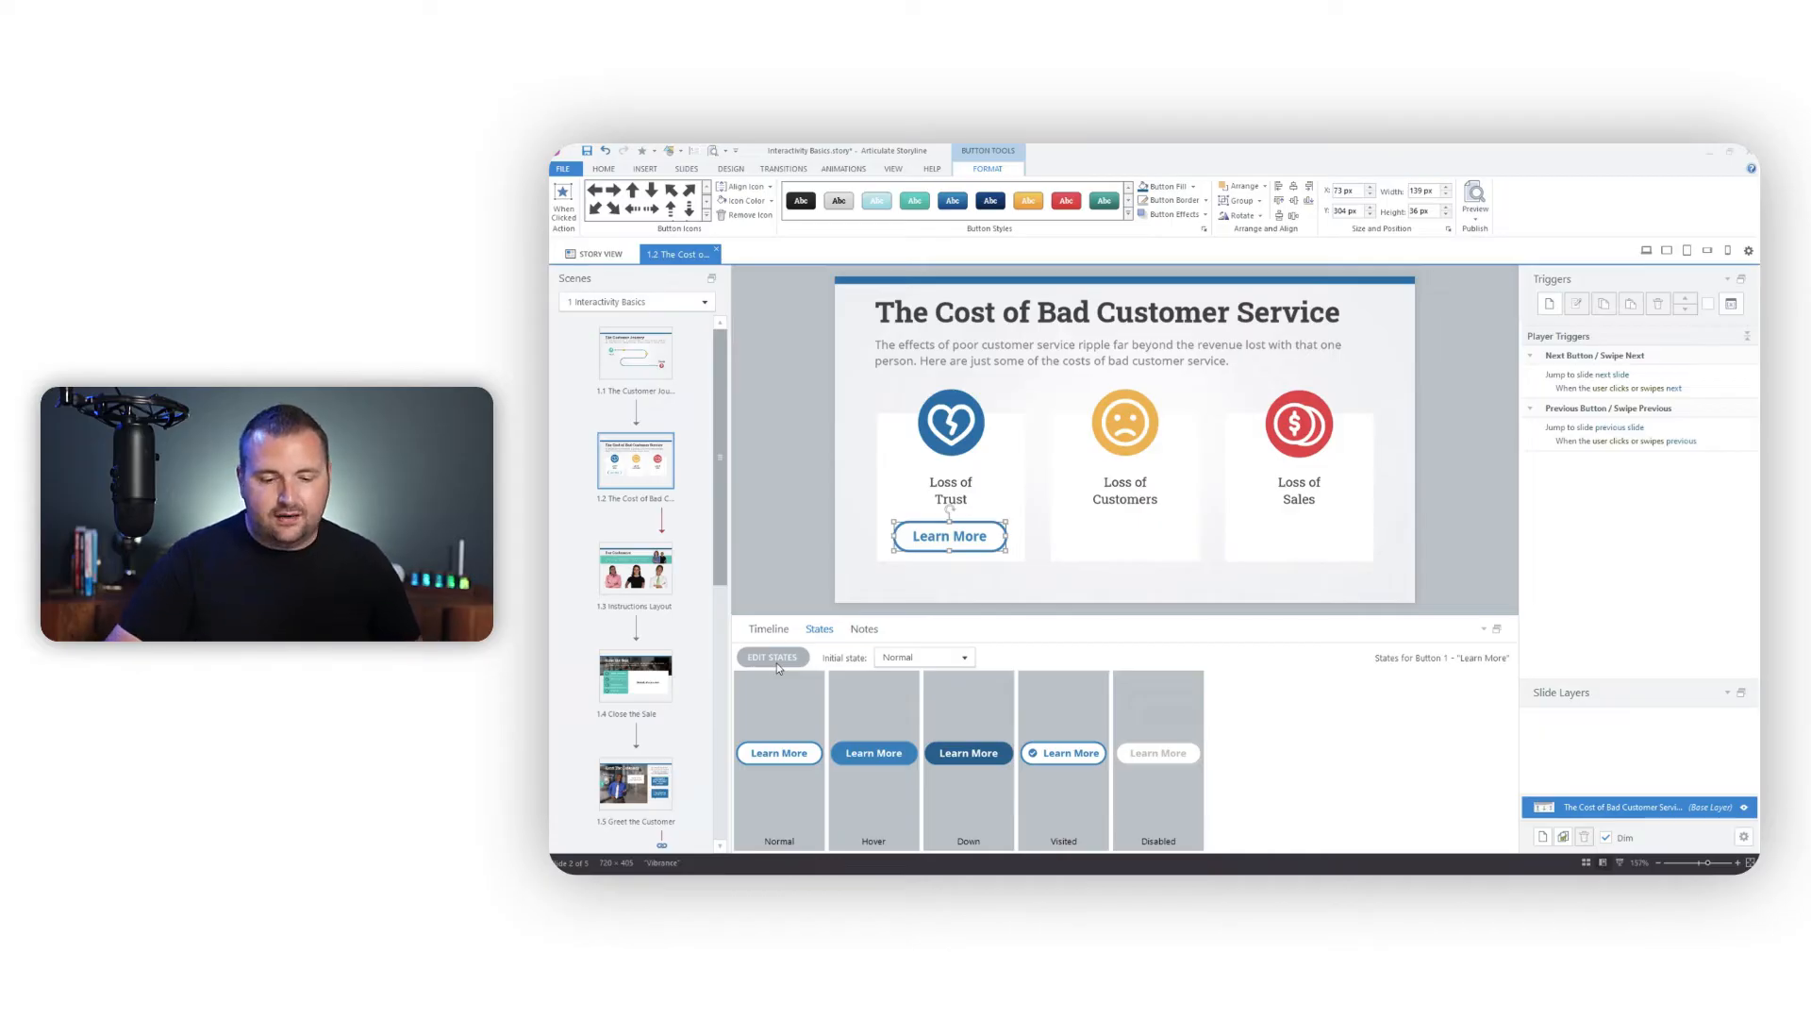
Preview this slide to test the Learn More button's states, close the preview, and collapse the Timeline, States and Notes area
click(1476, 214)
click(1499, 233)
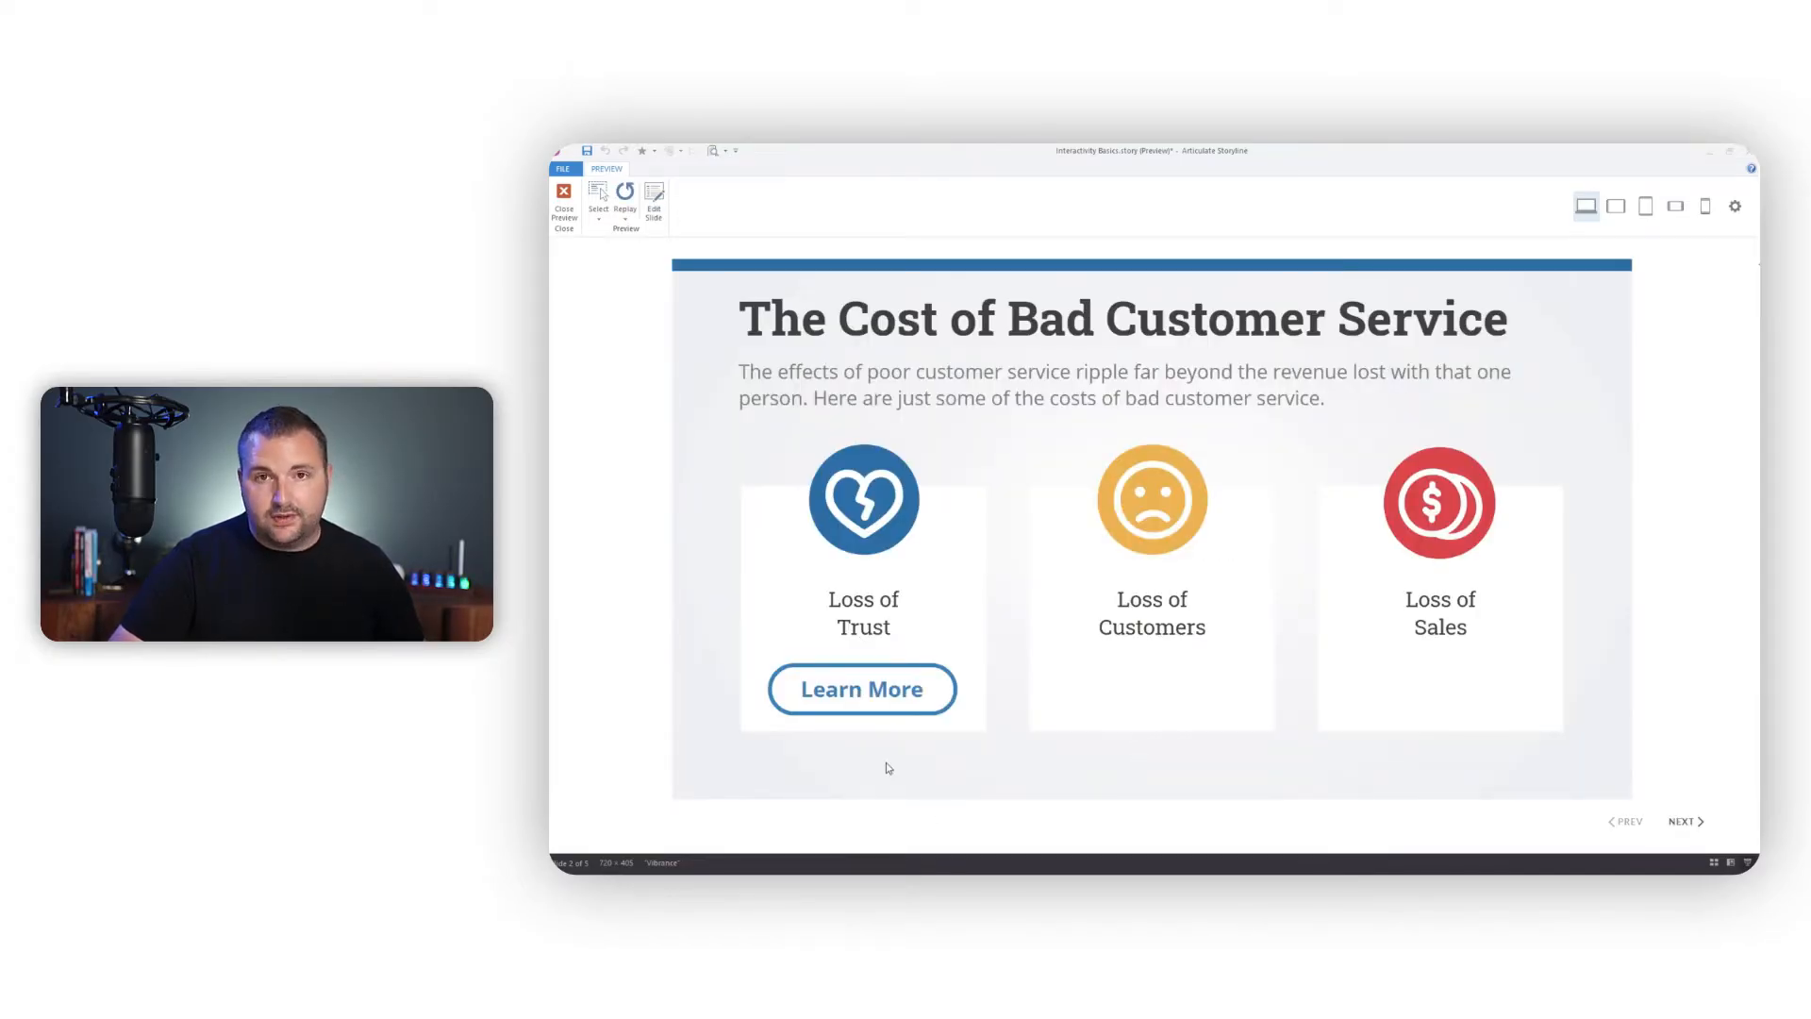
click(928, 695)
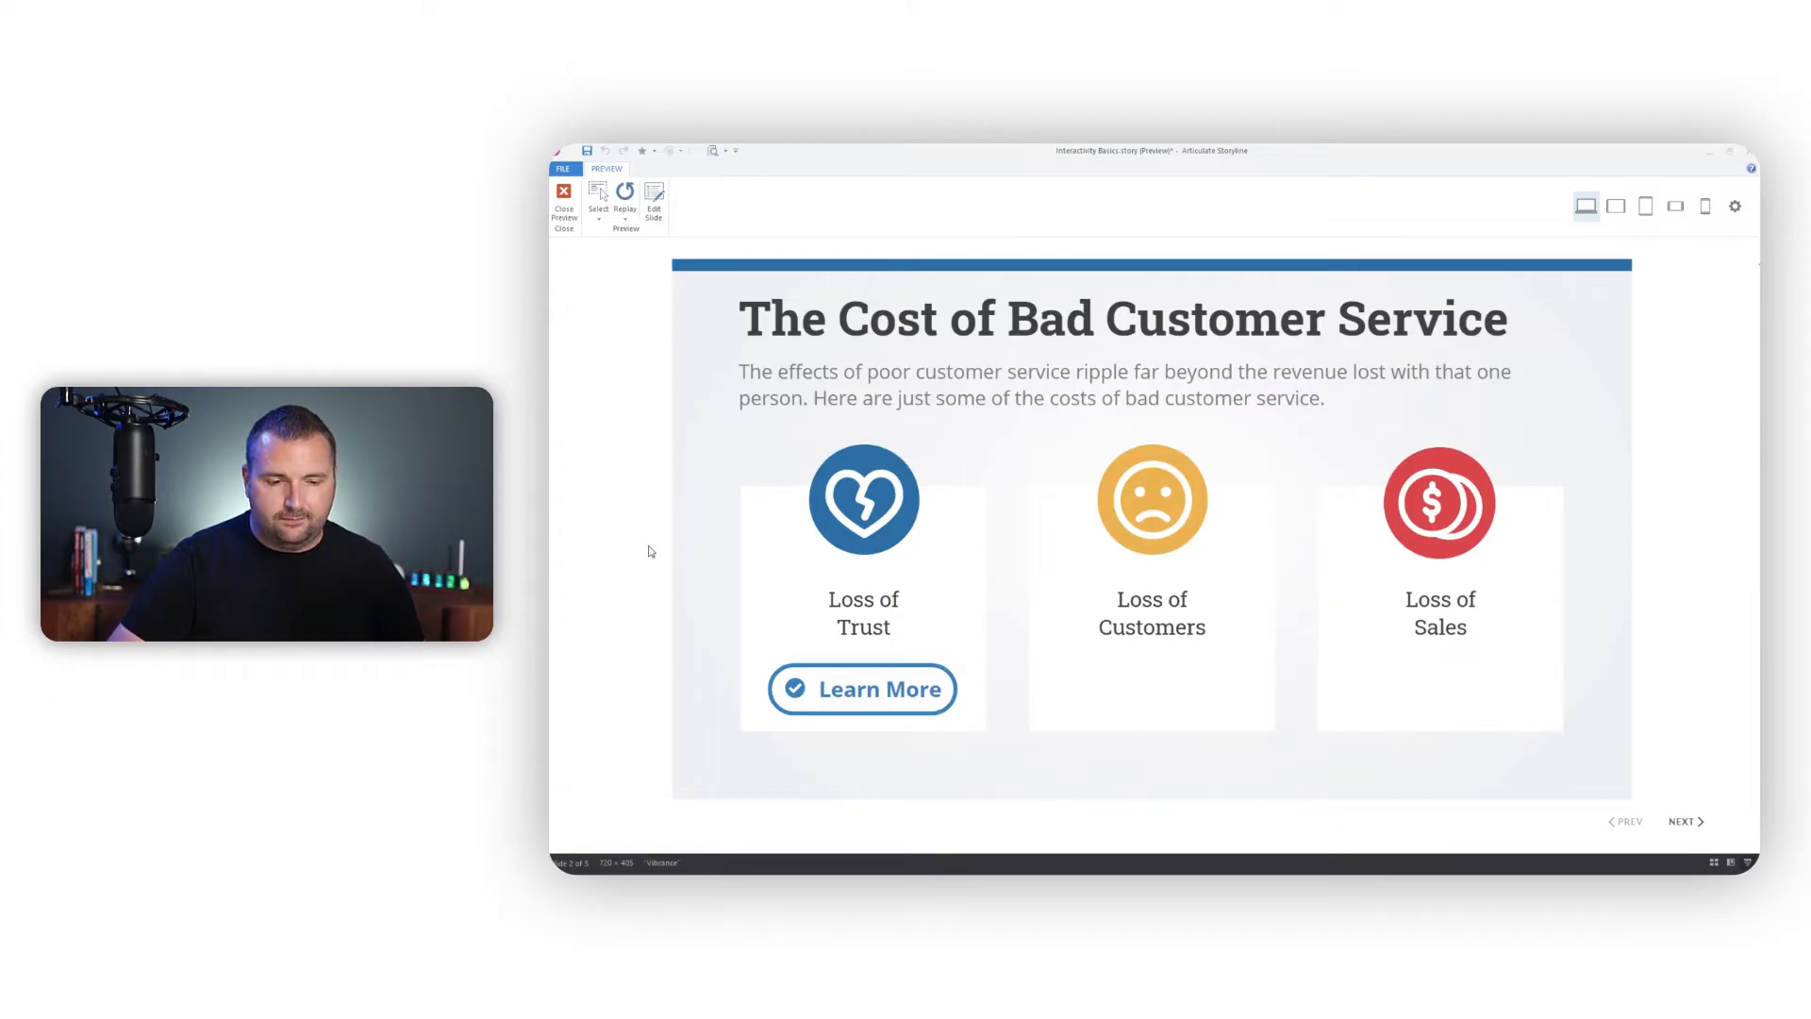
click(565, 199)
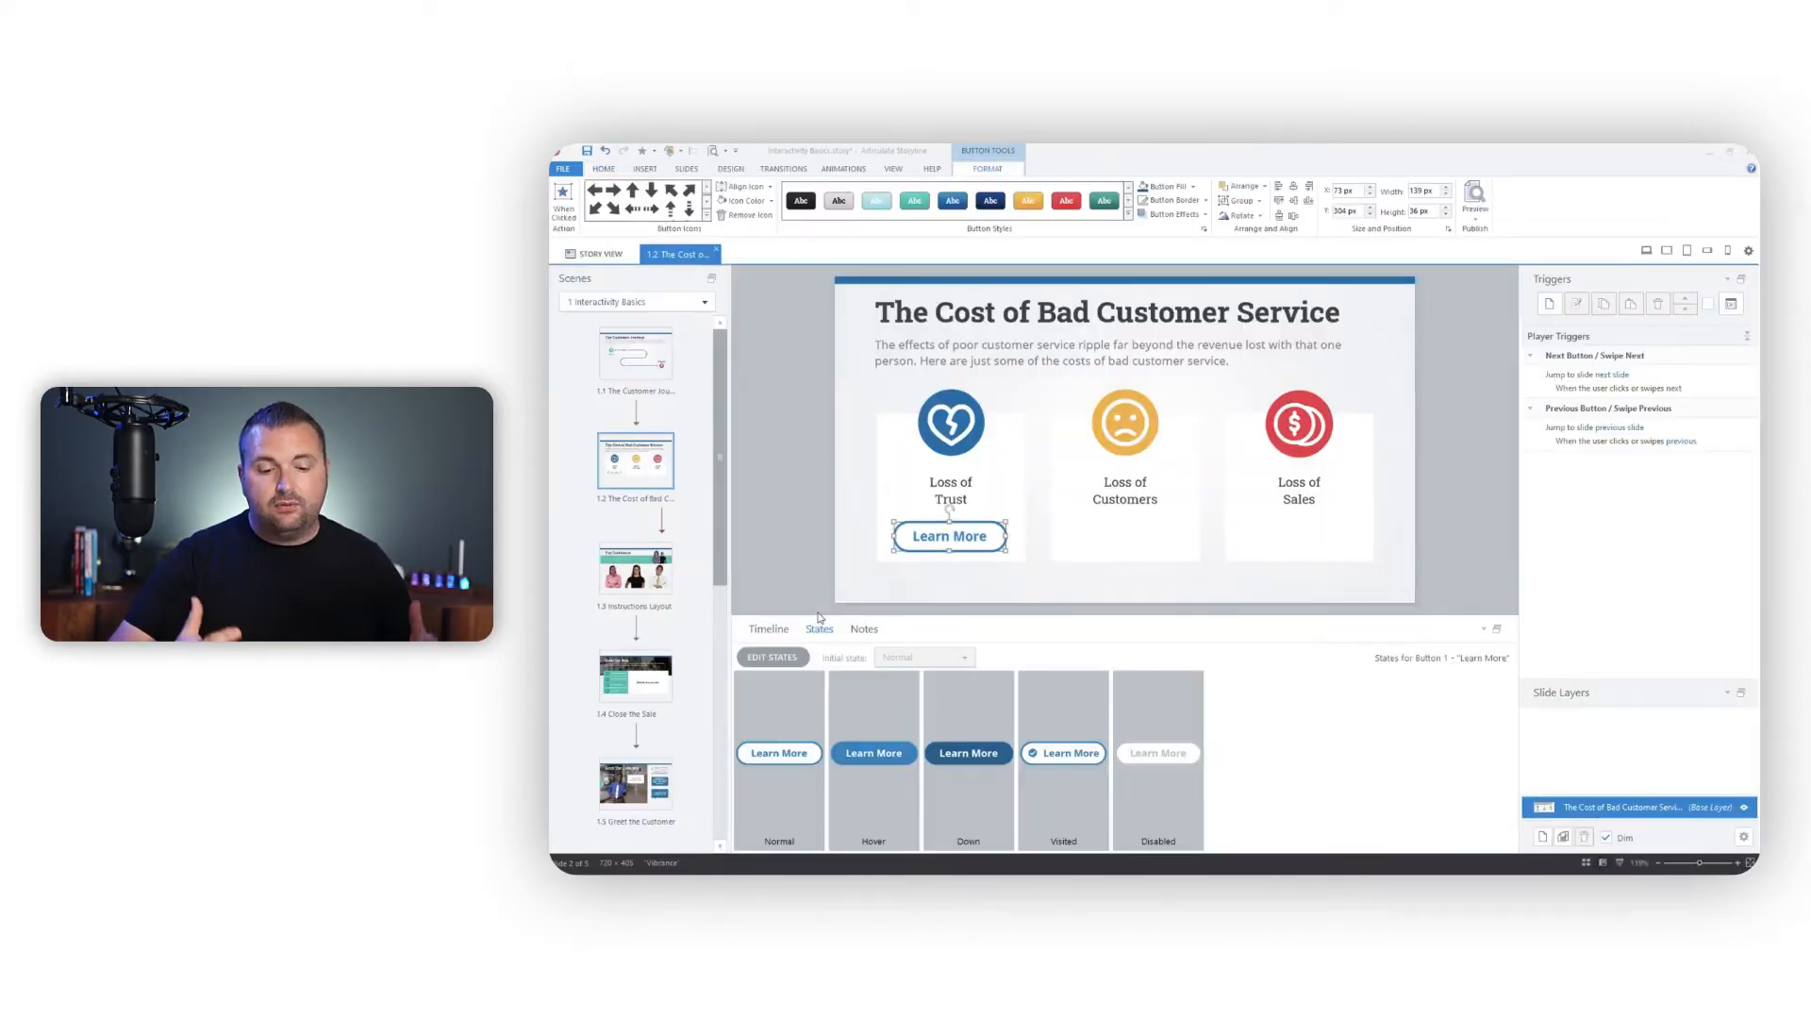
click(1487, 630)
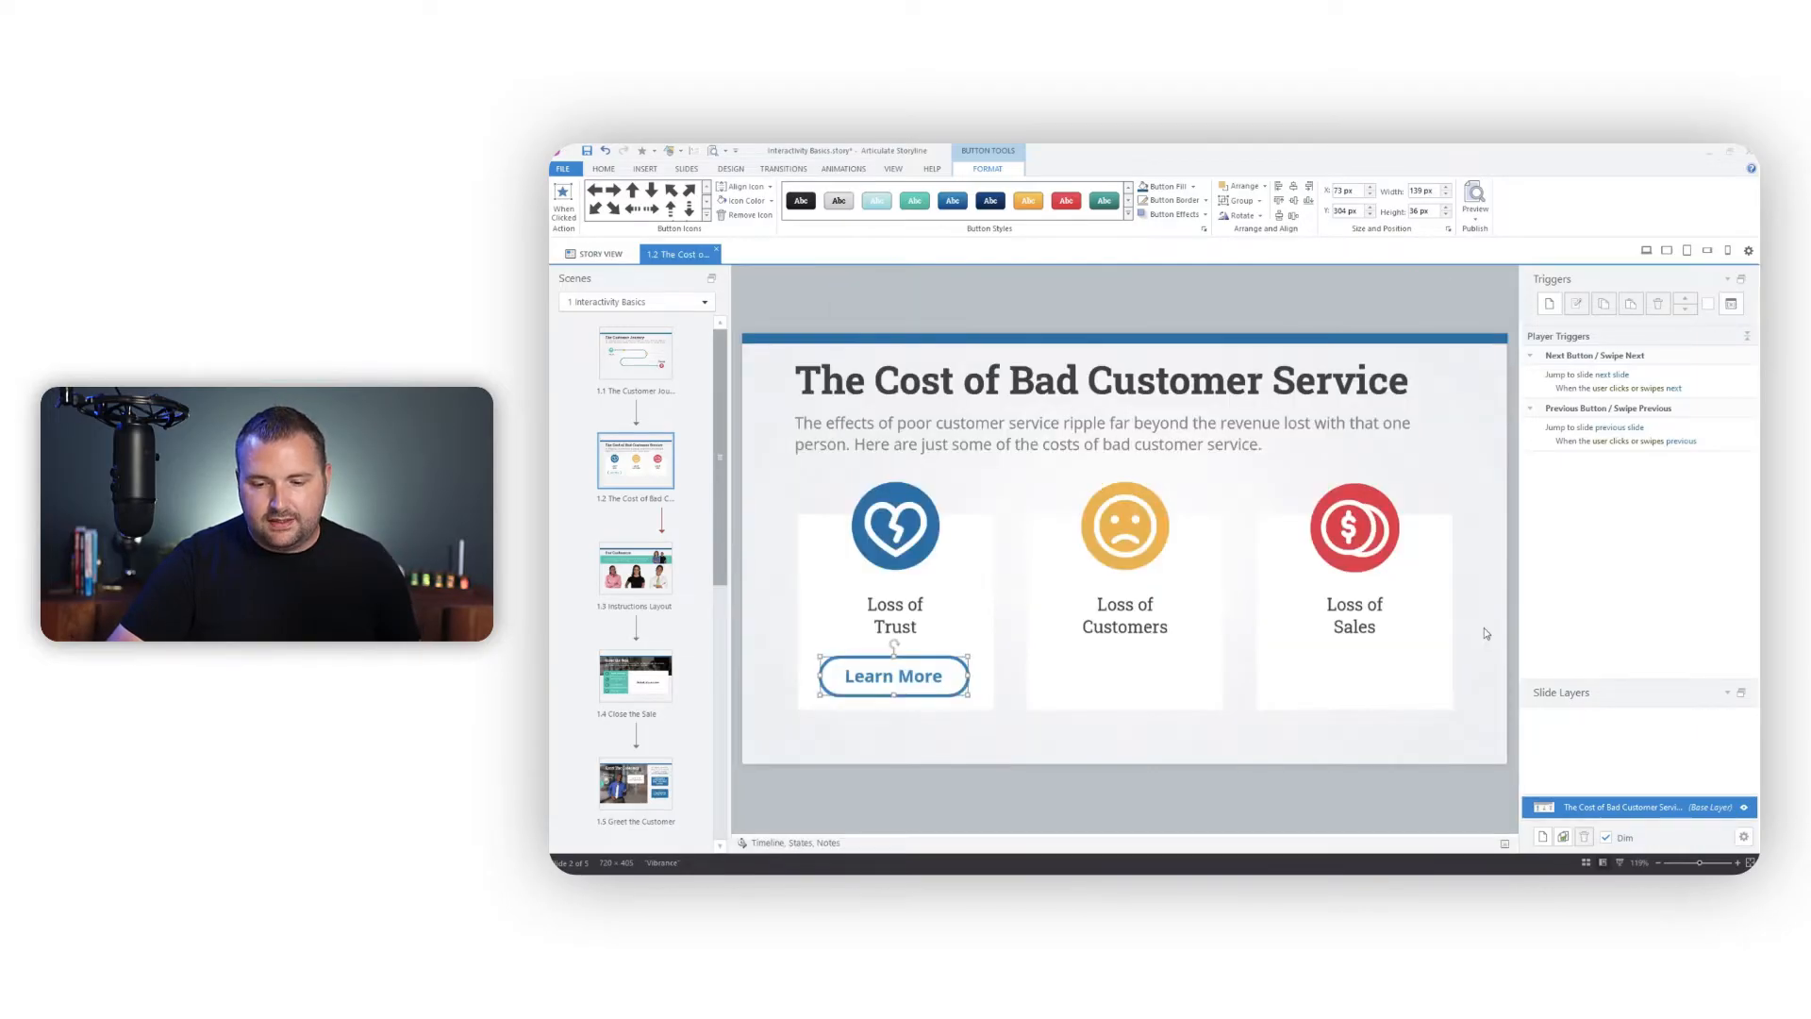
Duplicate the Learn More button onto the Loss of Customers and Loss of Sales cards, aligned with the original
click(1383, 776)
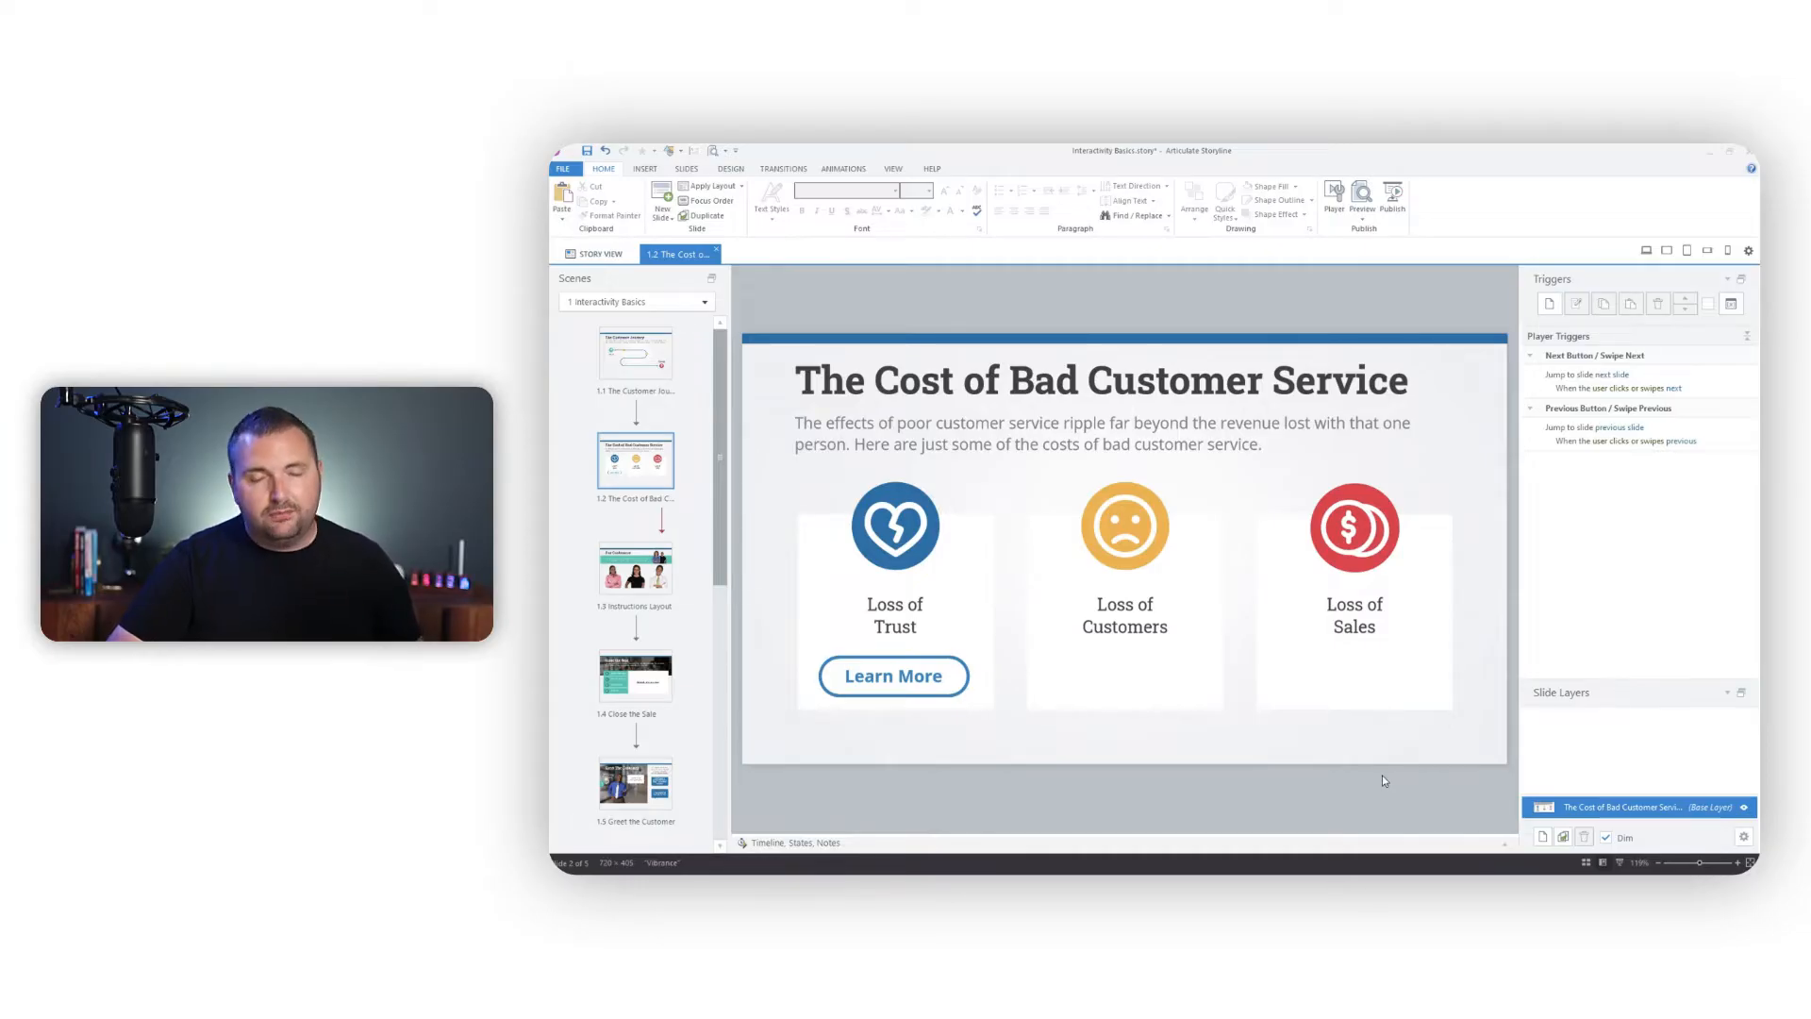
click(898, 660)
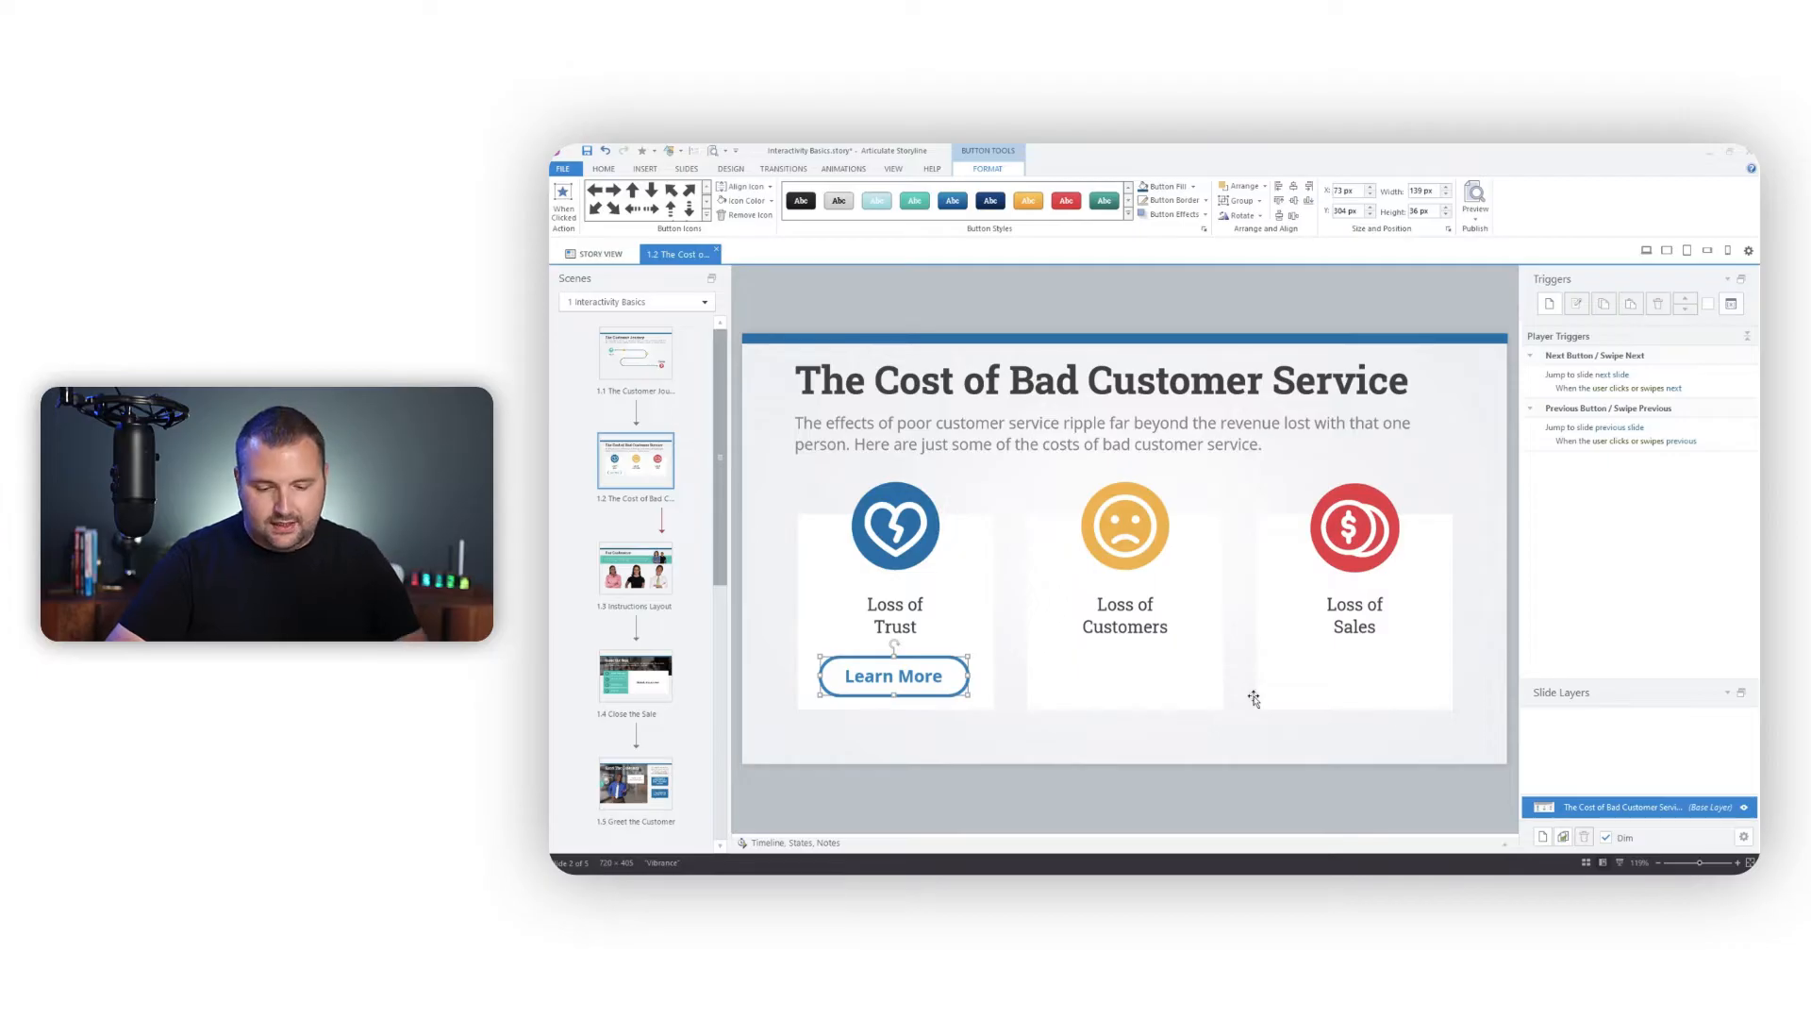
drag(926, 660, 1383, 660)
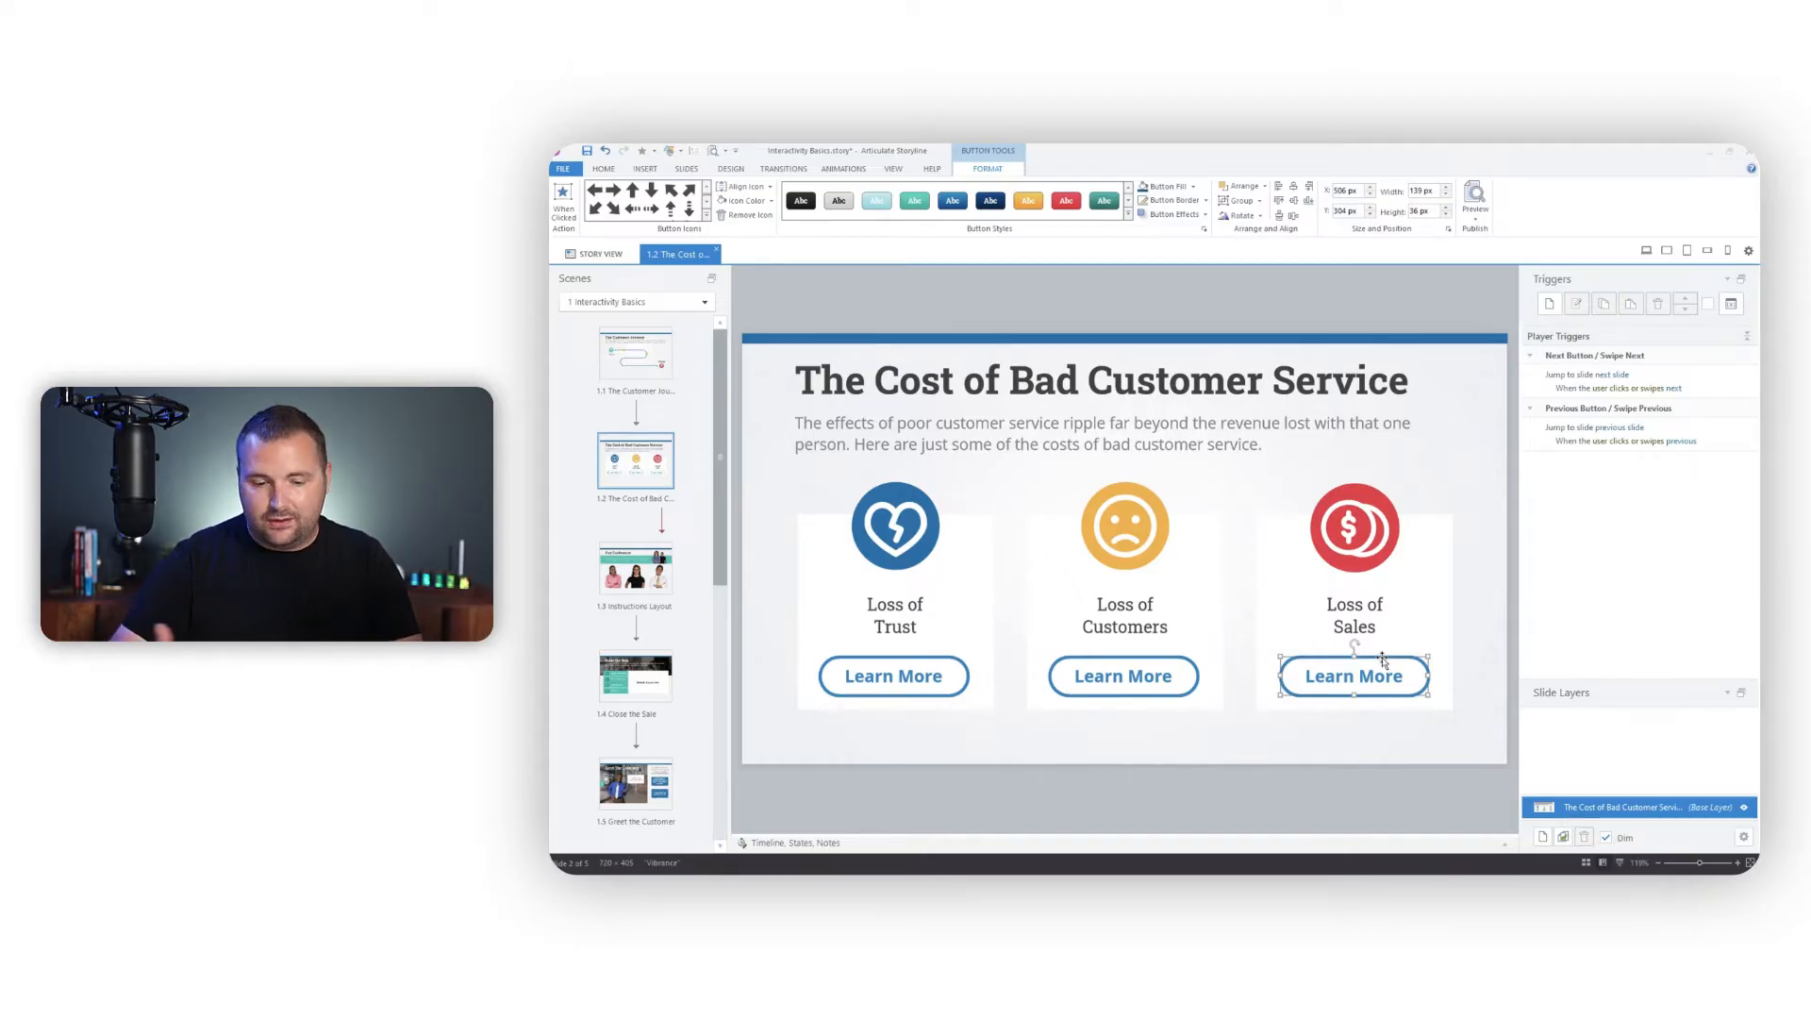
Show the three Learn More buttons in the timeline and widen its object-name column
click(943, 843)
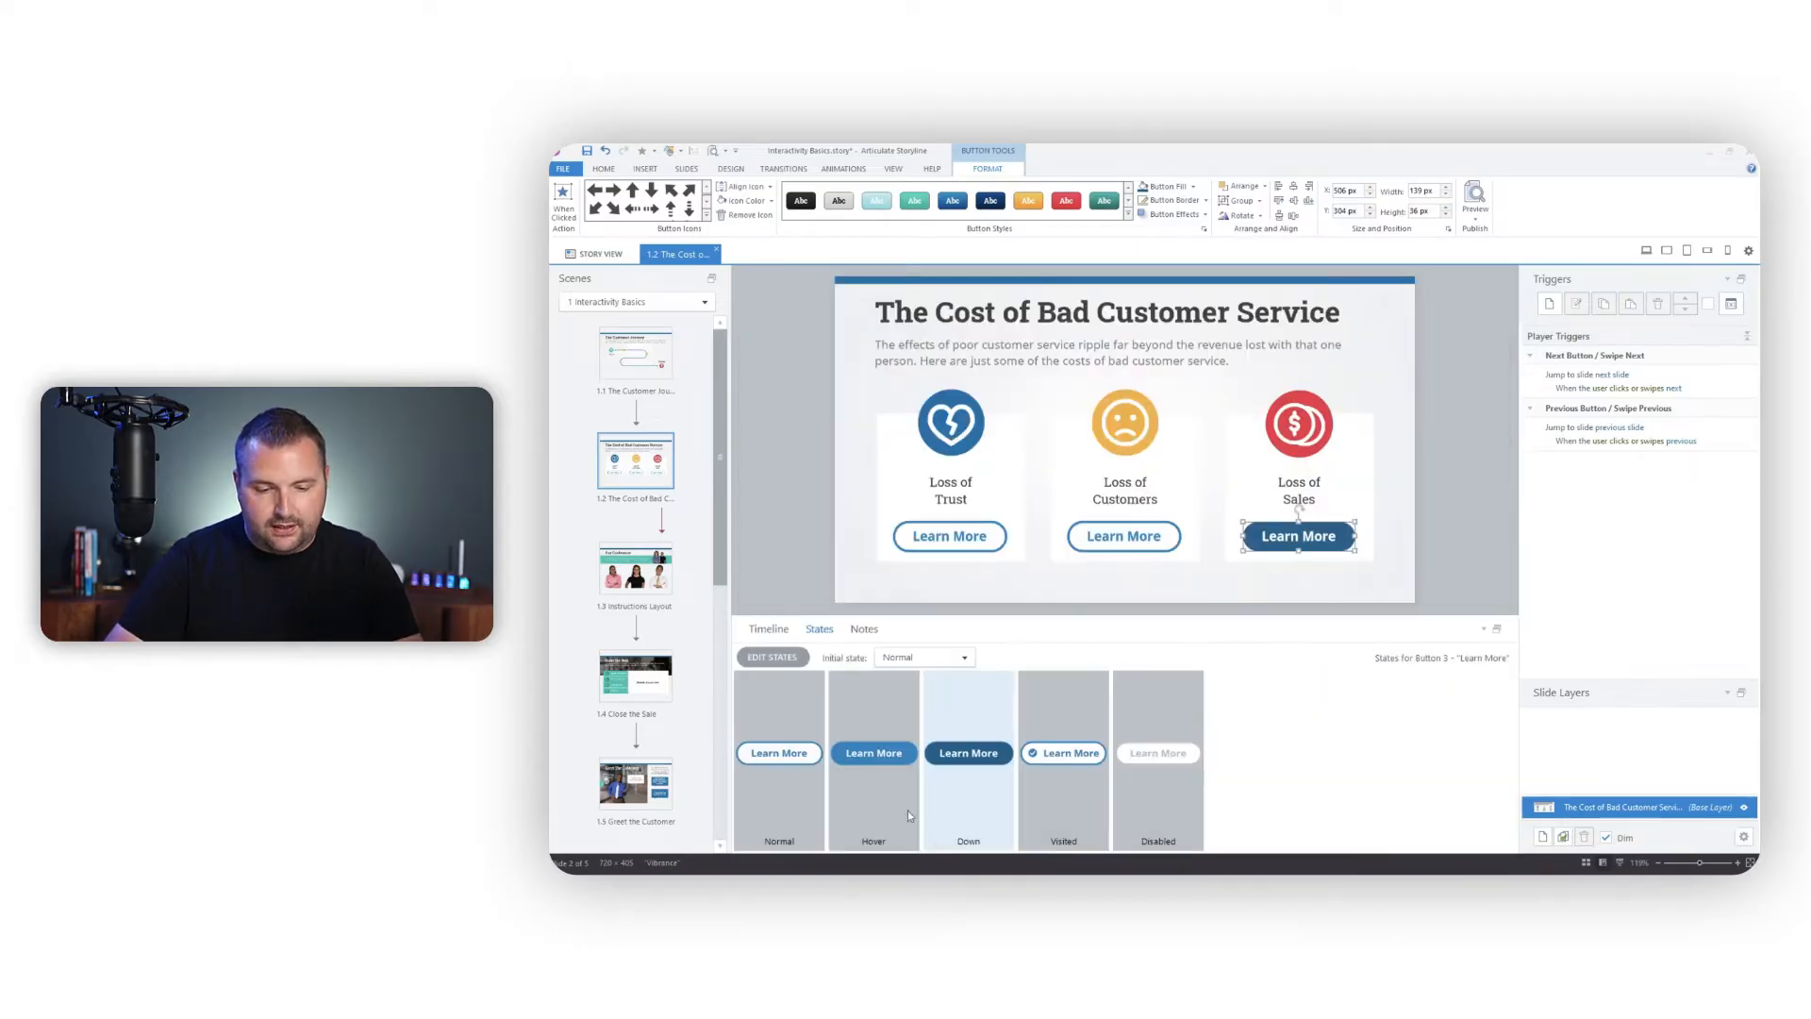
click(764, 629)
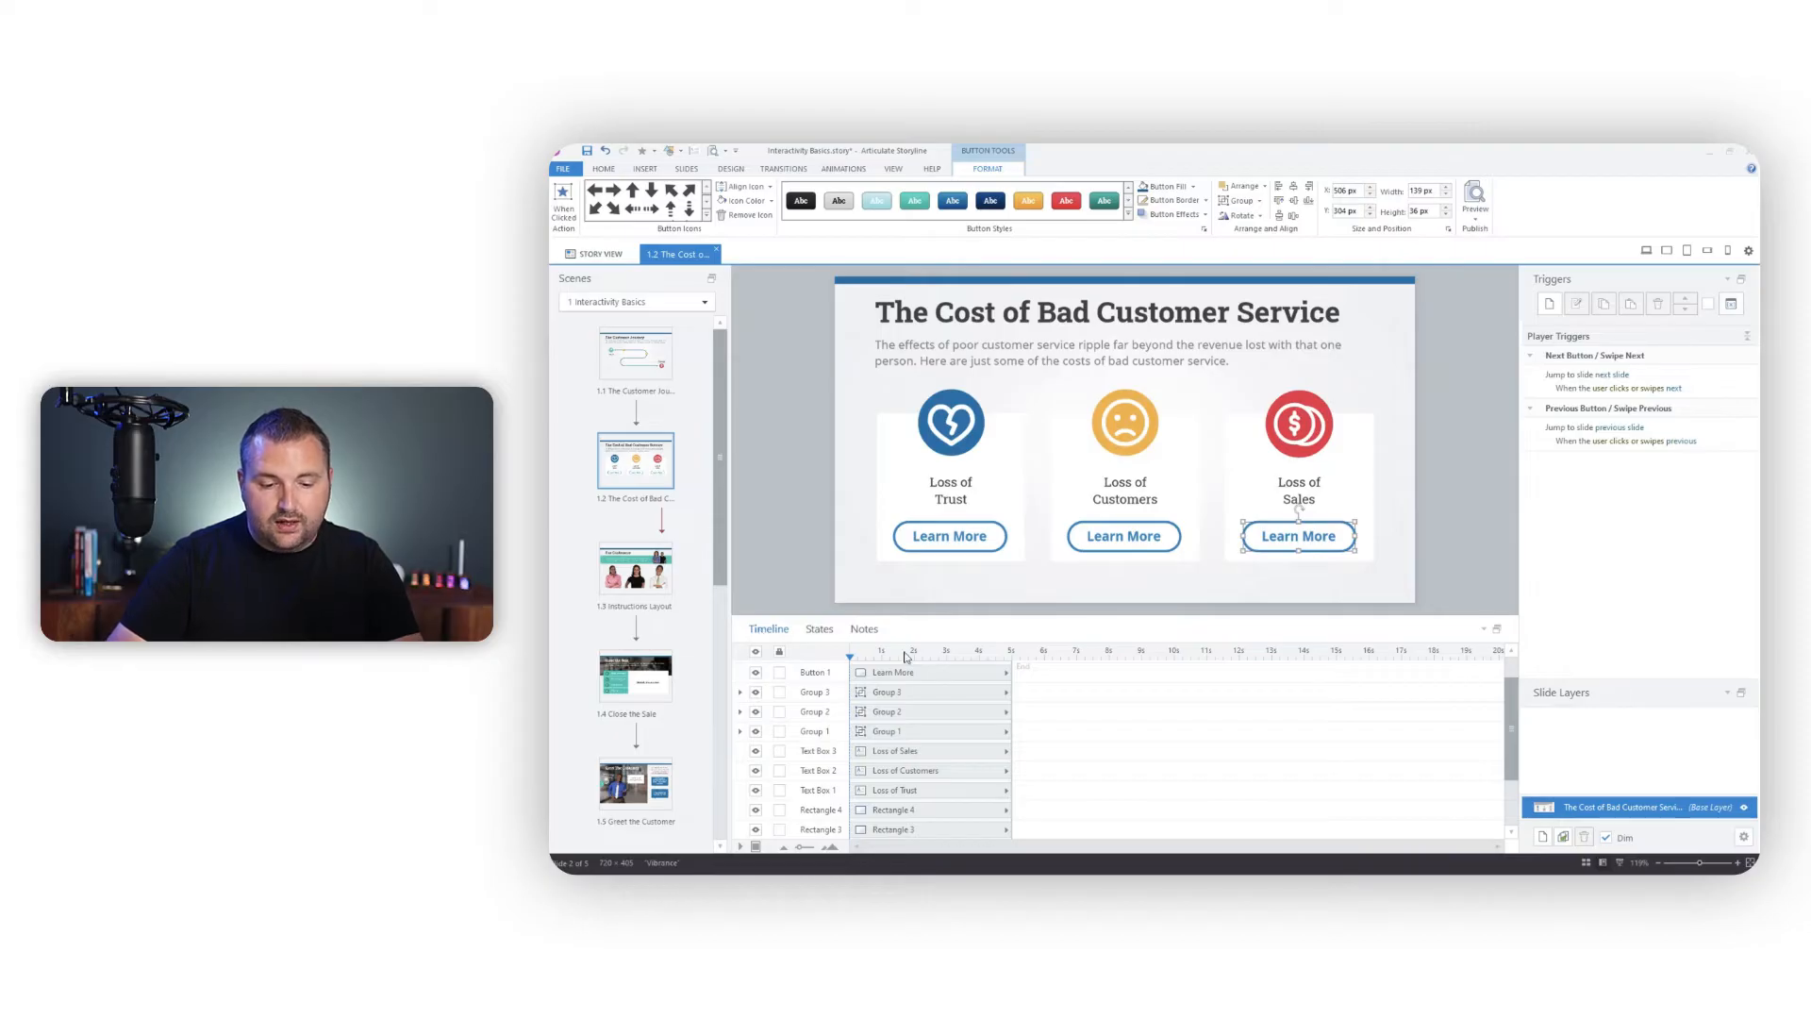
drag(1513, 702, 1510, 651)
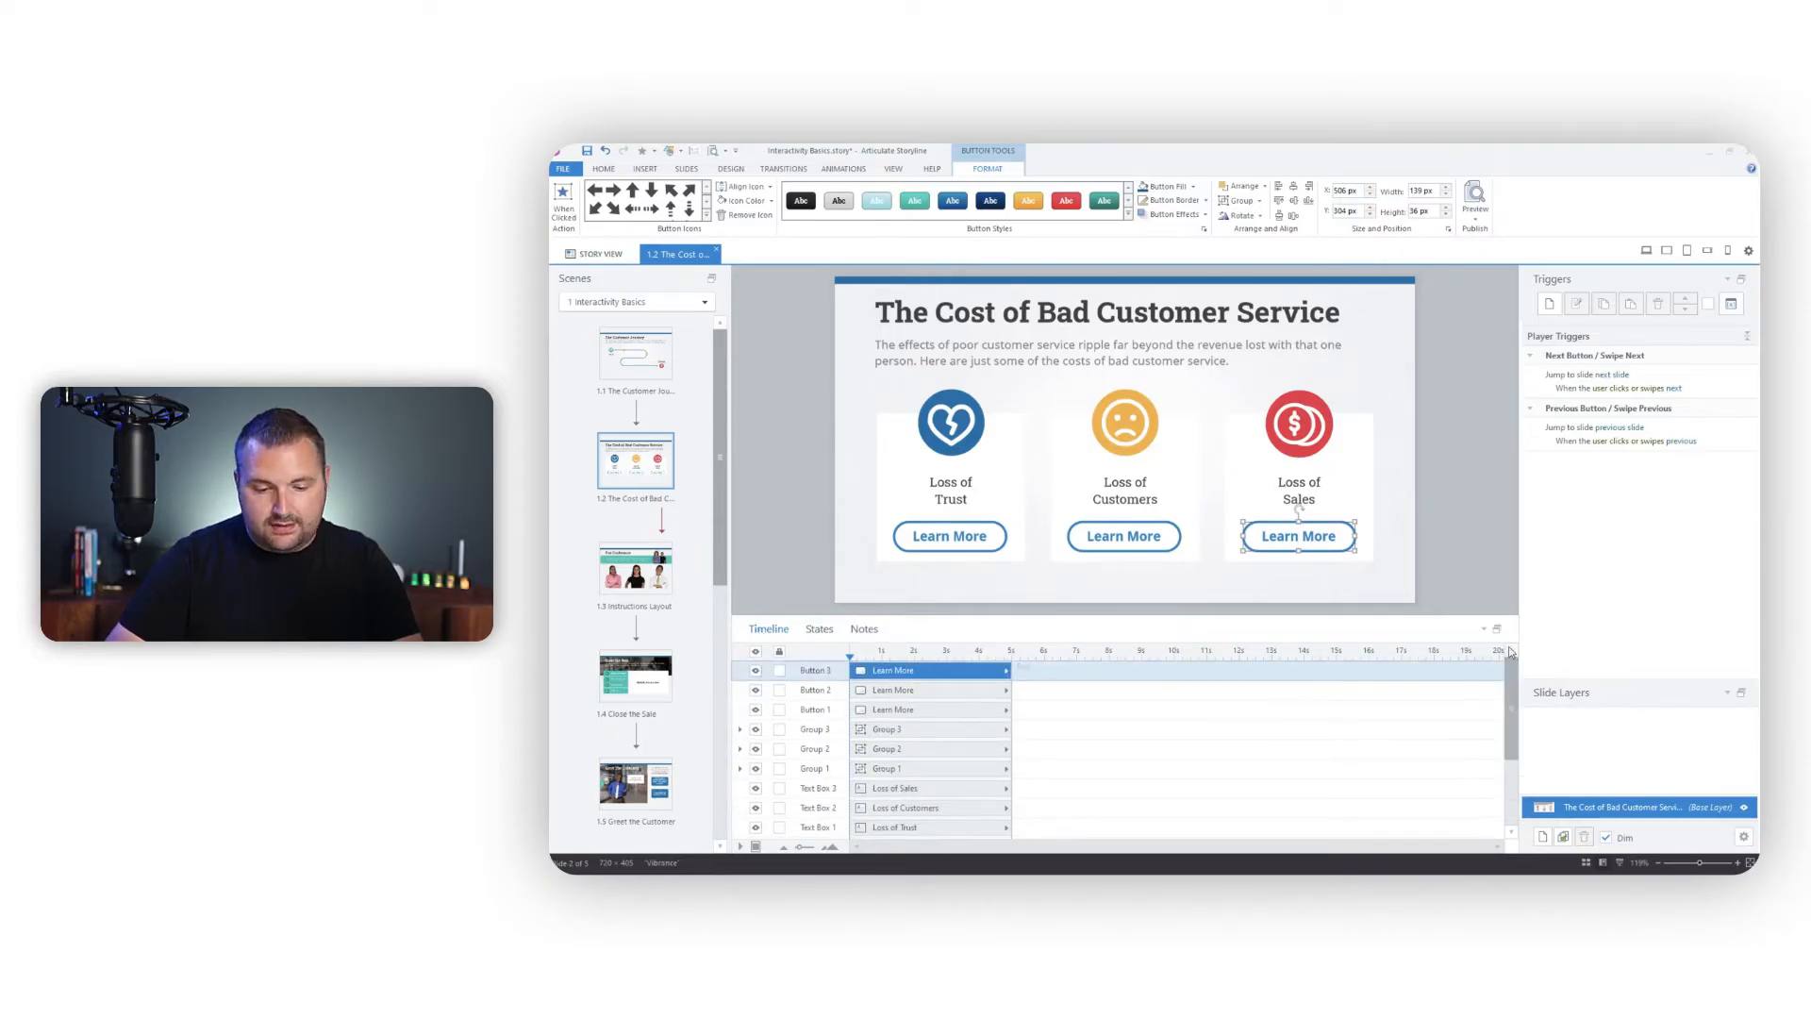
click(919, 711)
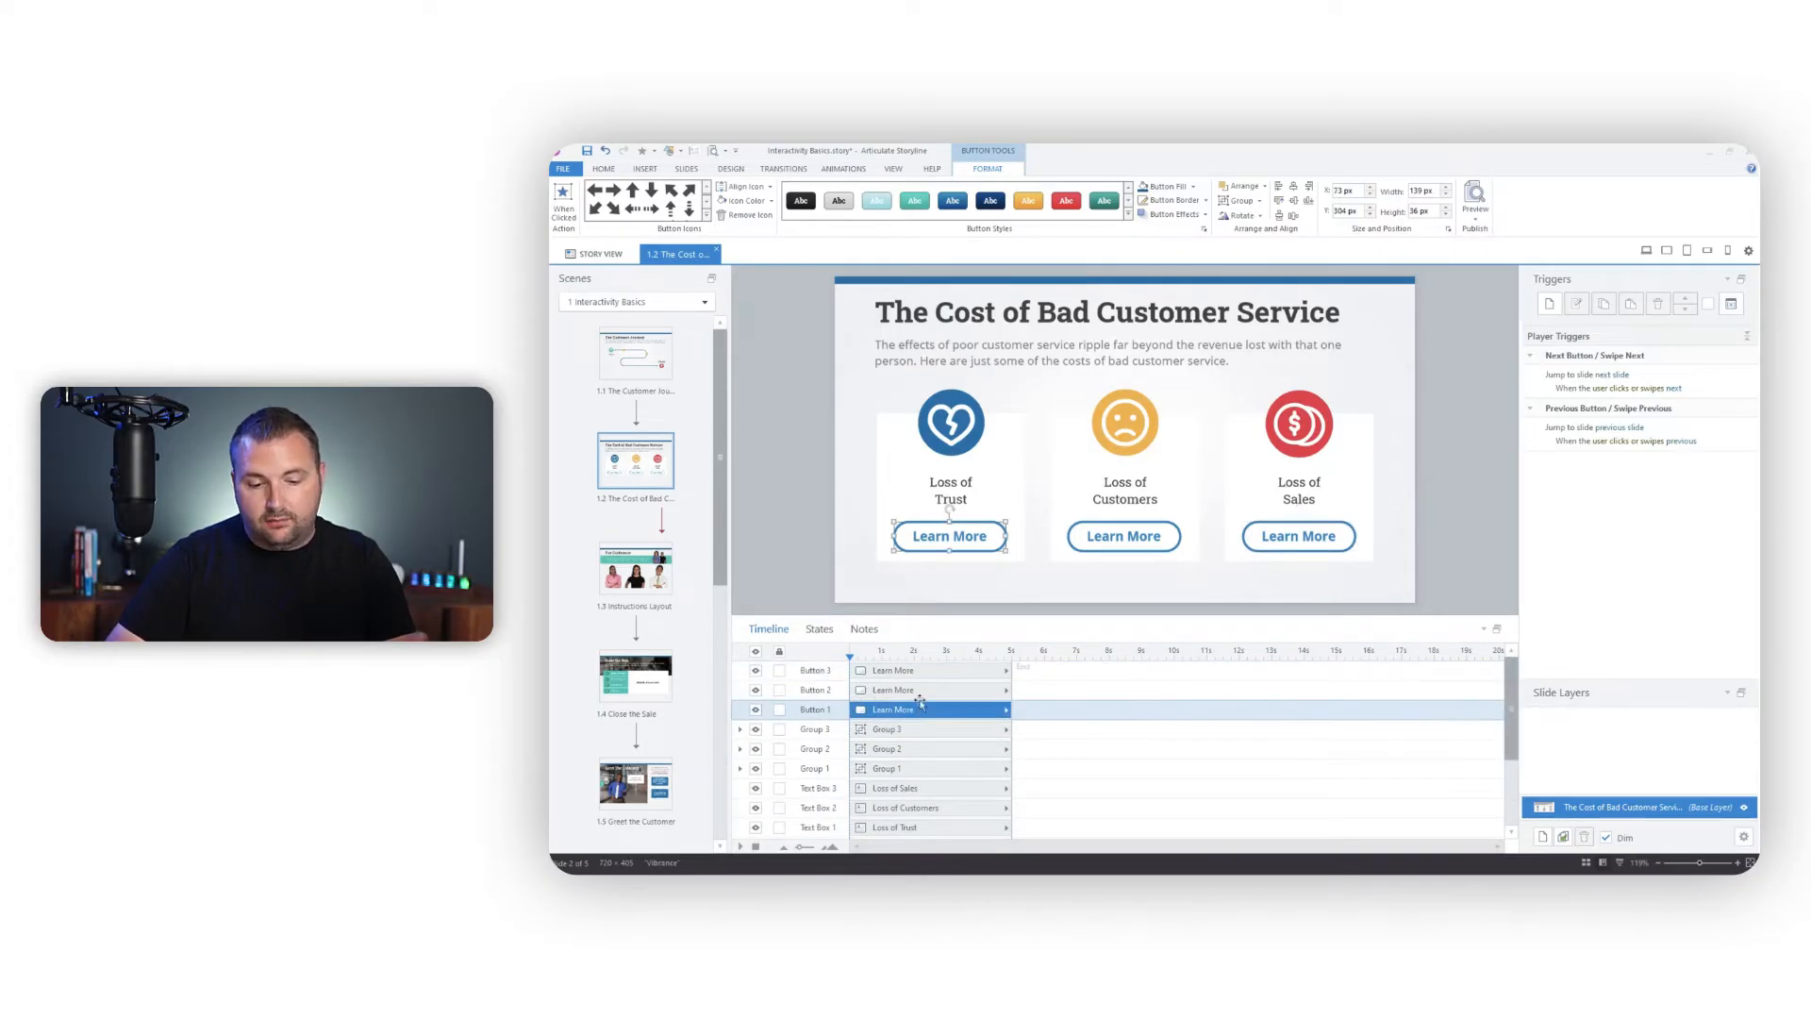
click(922, 689)
click(924, 670)
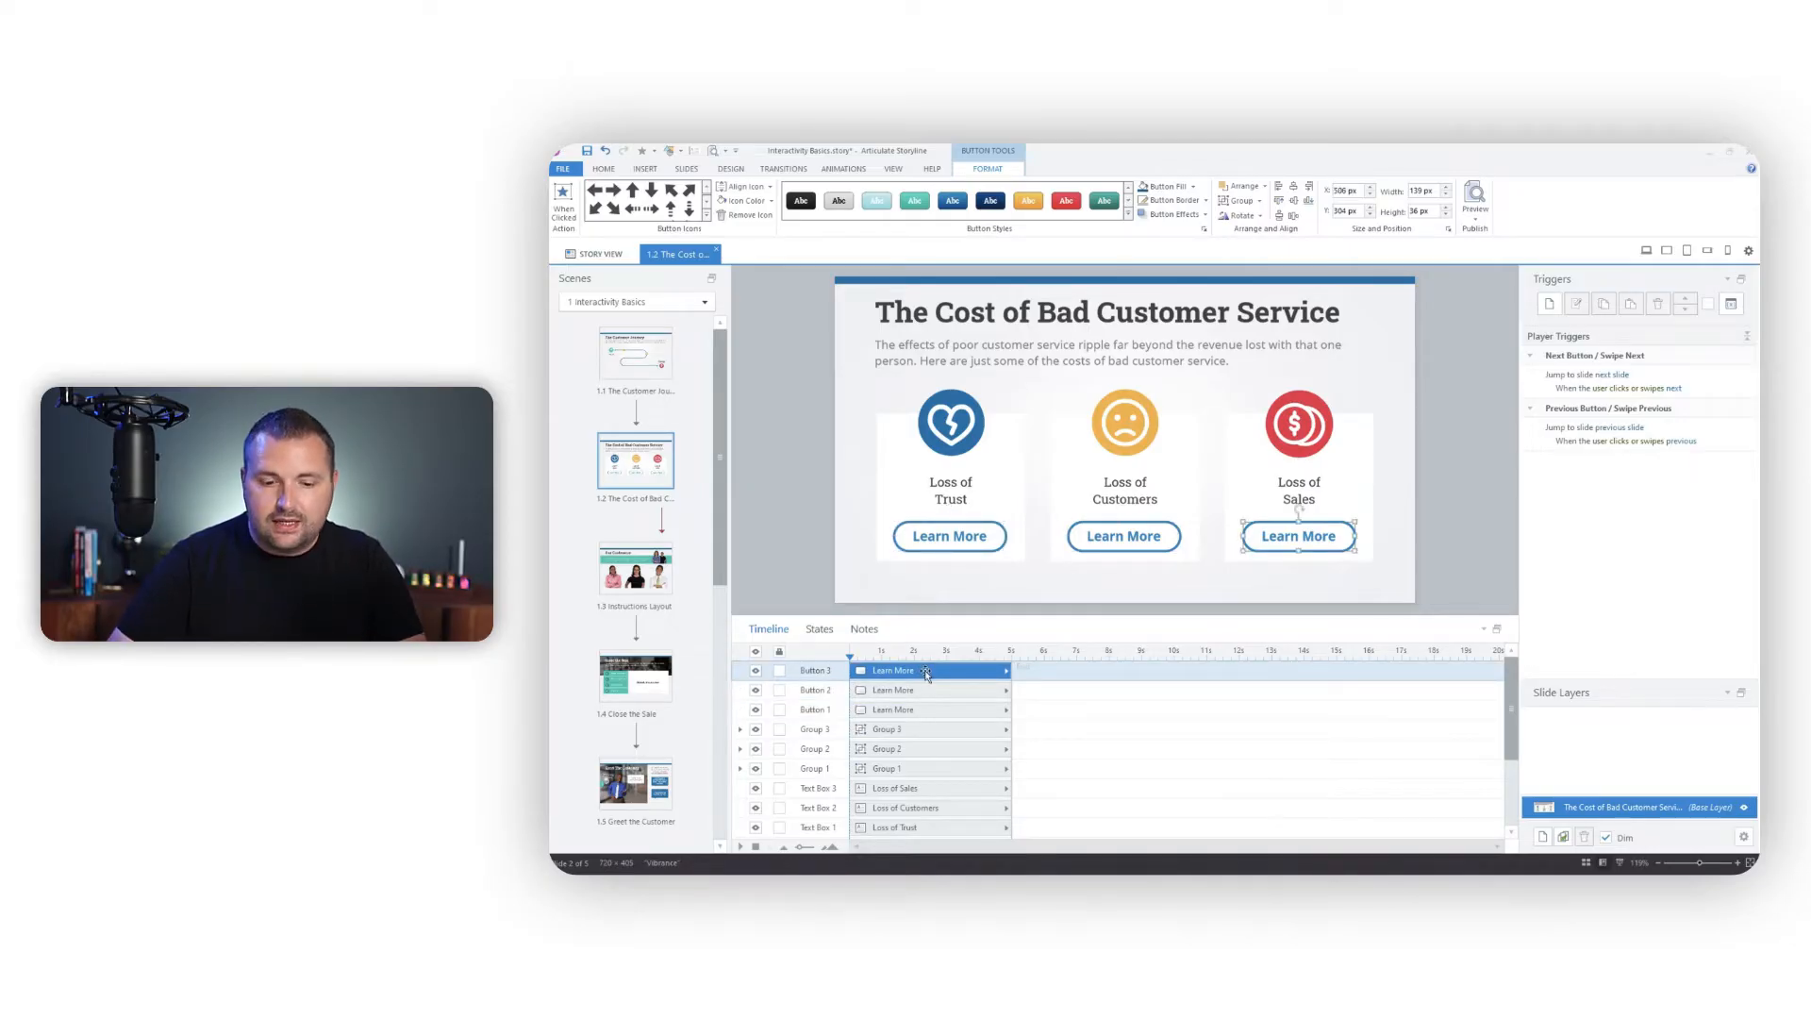
click(849, 653)
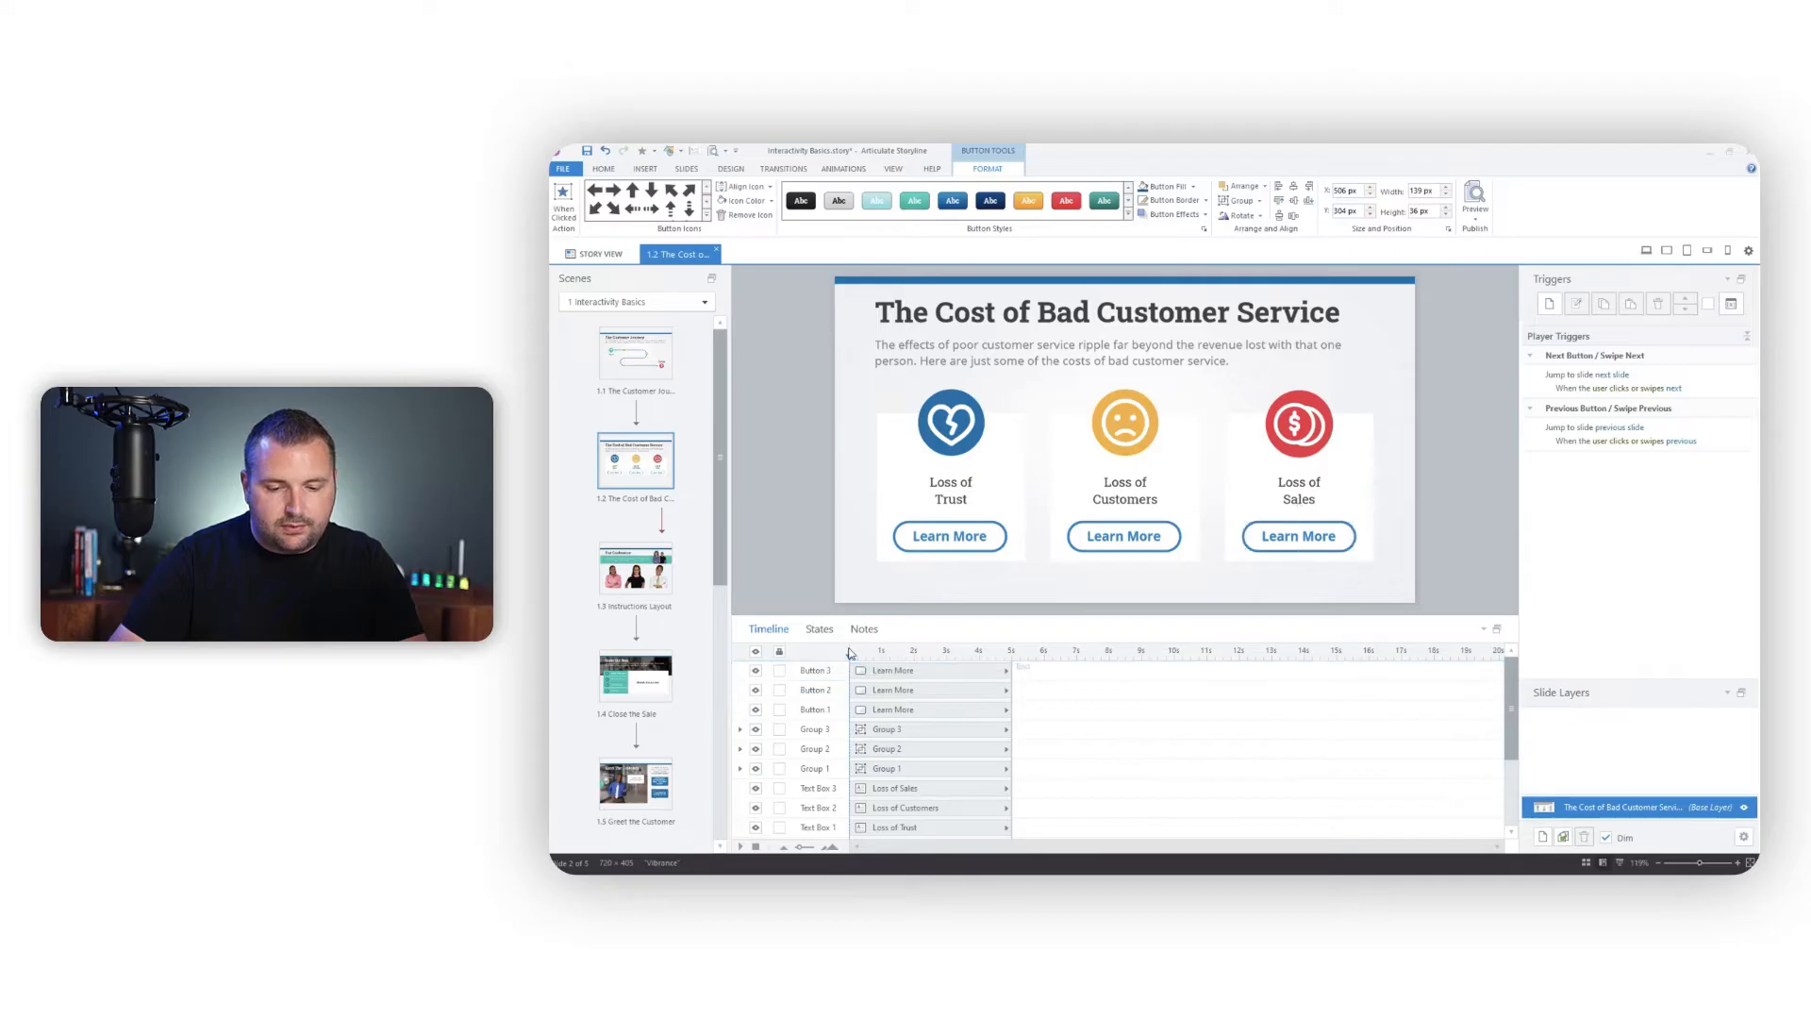
drag(888, 648, 921, 651)
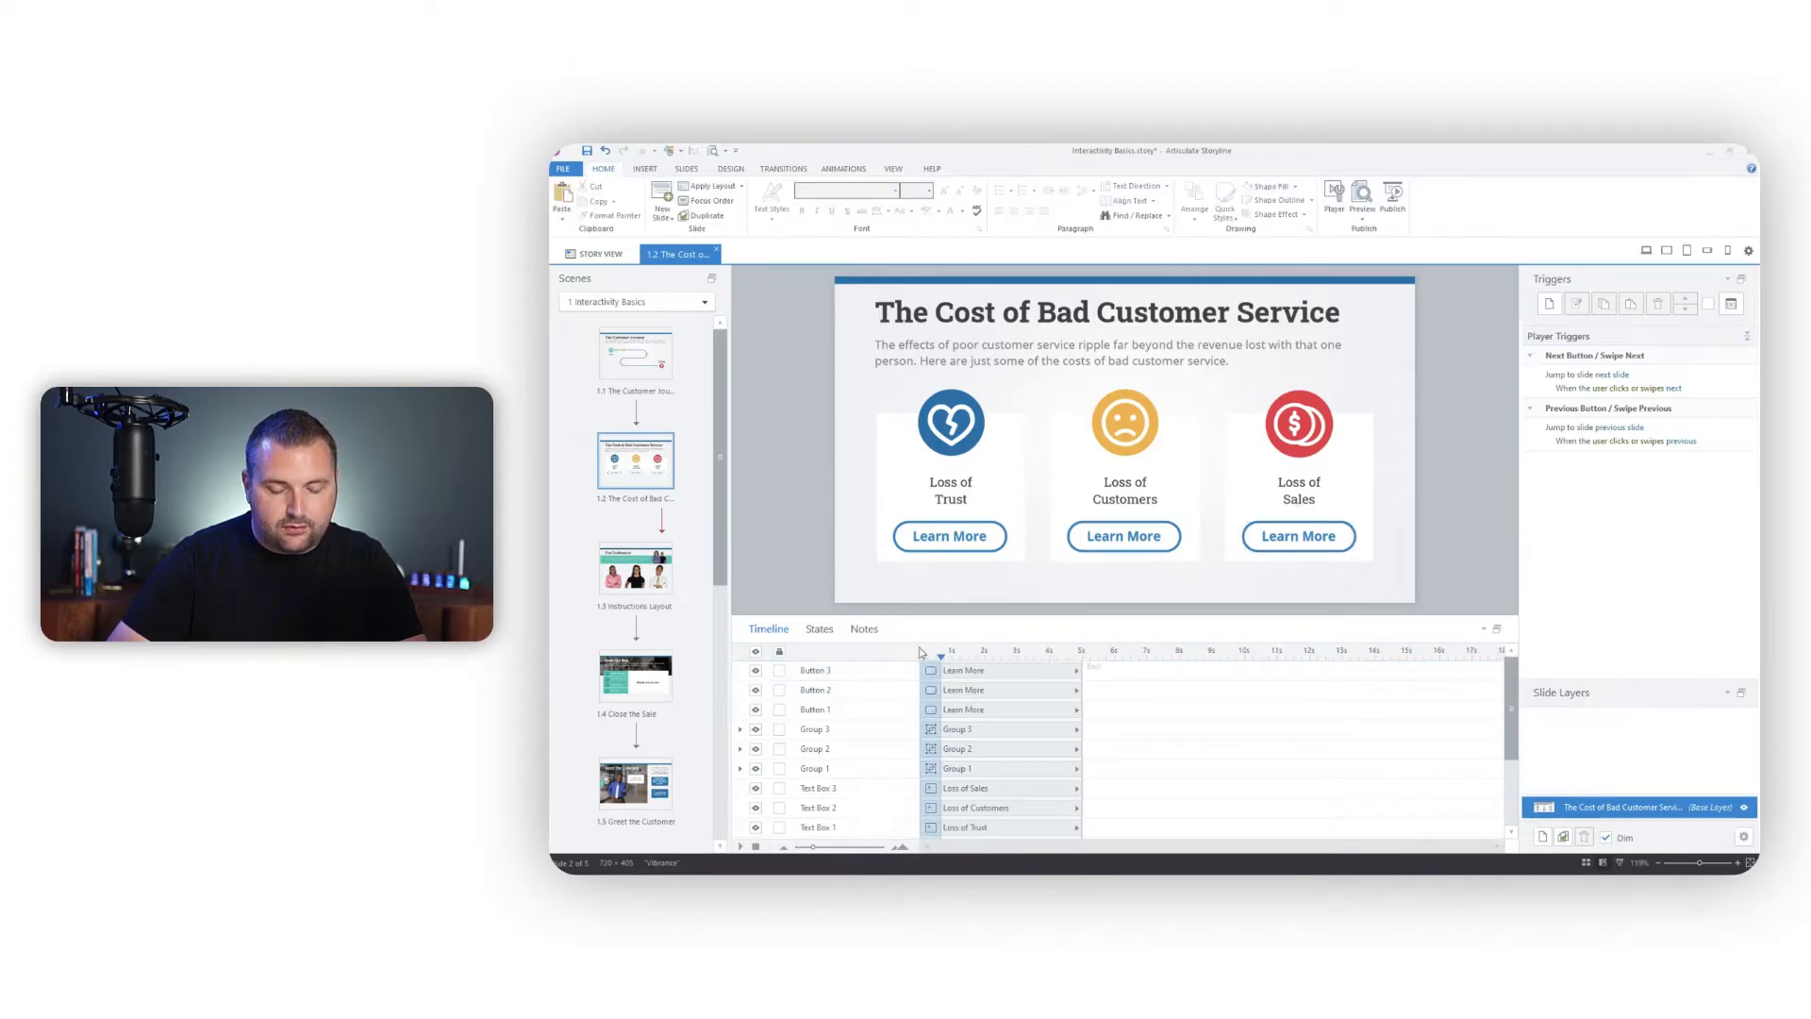
Rename the Learn More button on the Loss of Trust card as Trust Button in the timeline
click(831, 713)
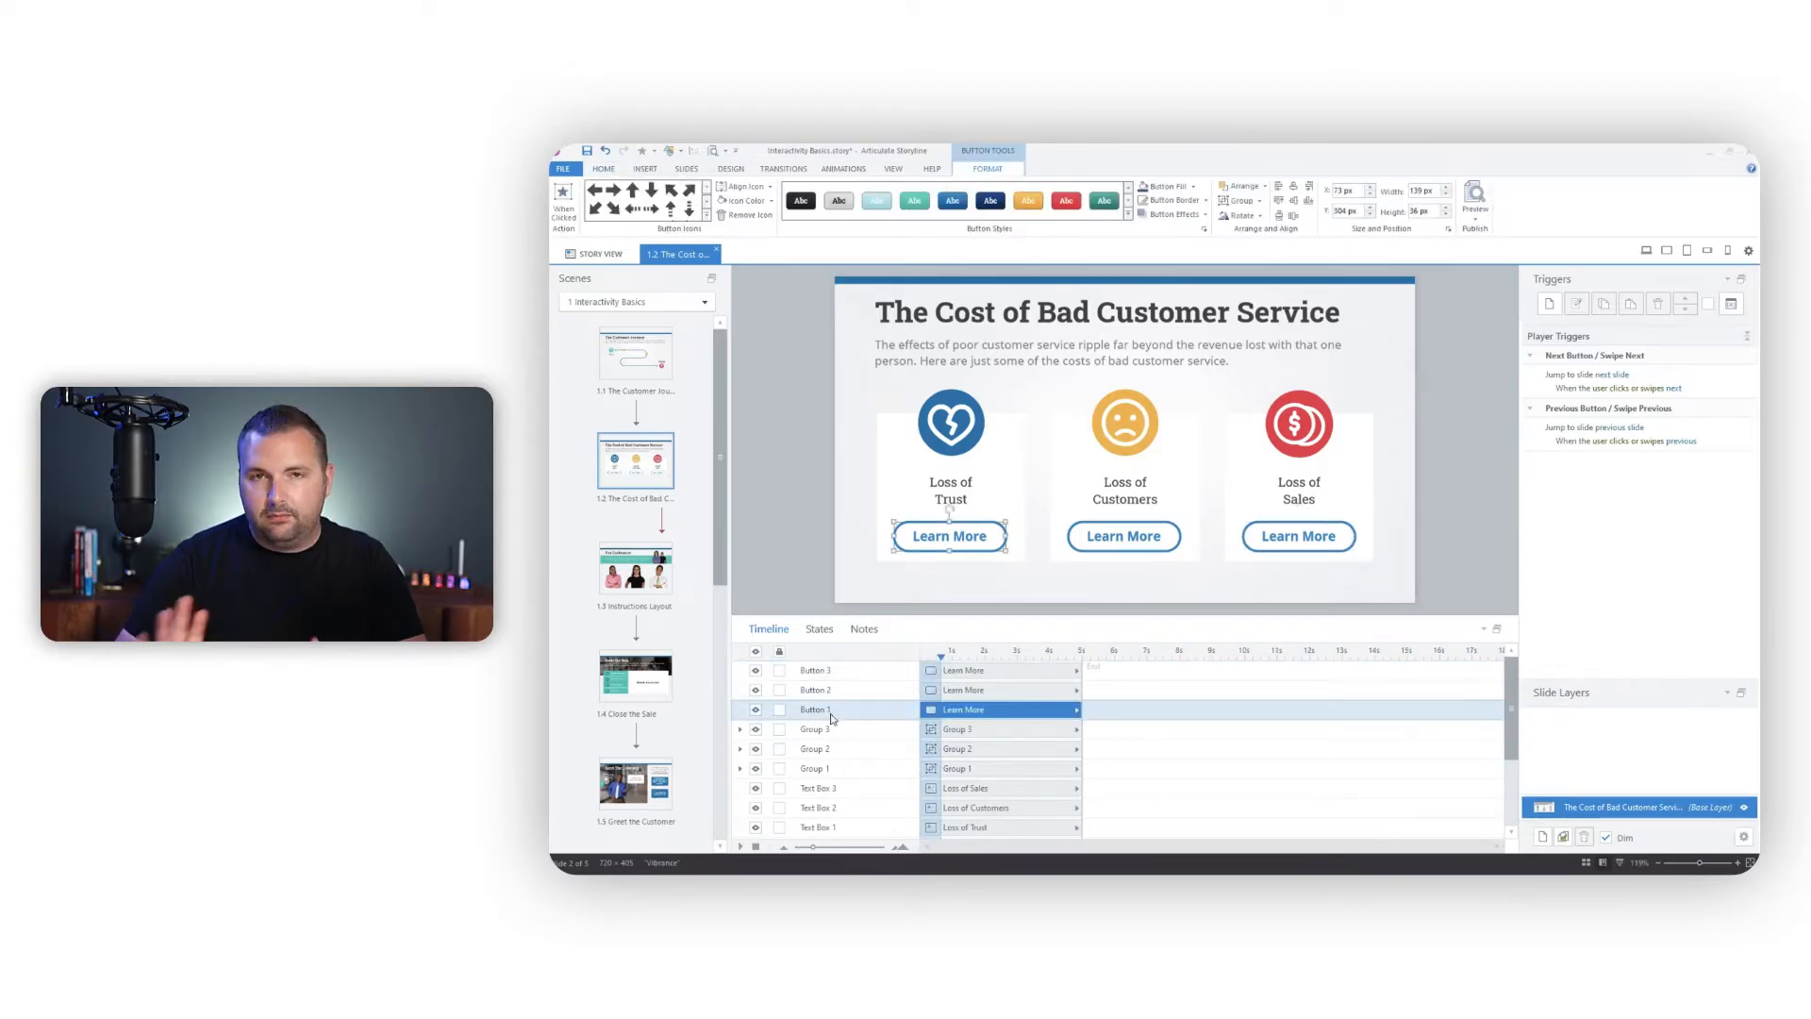
double_click(819, 710)
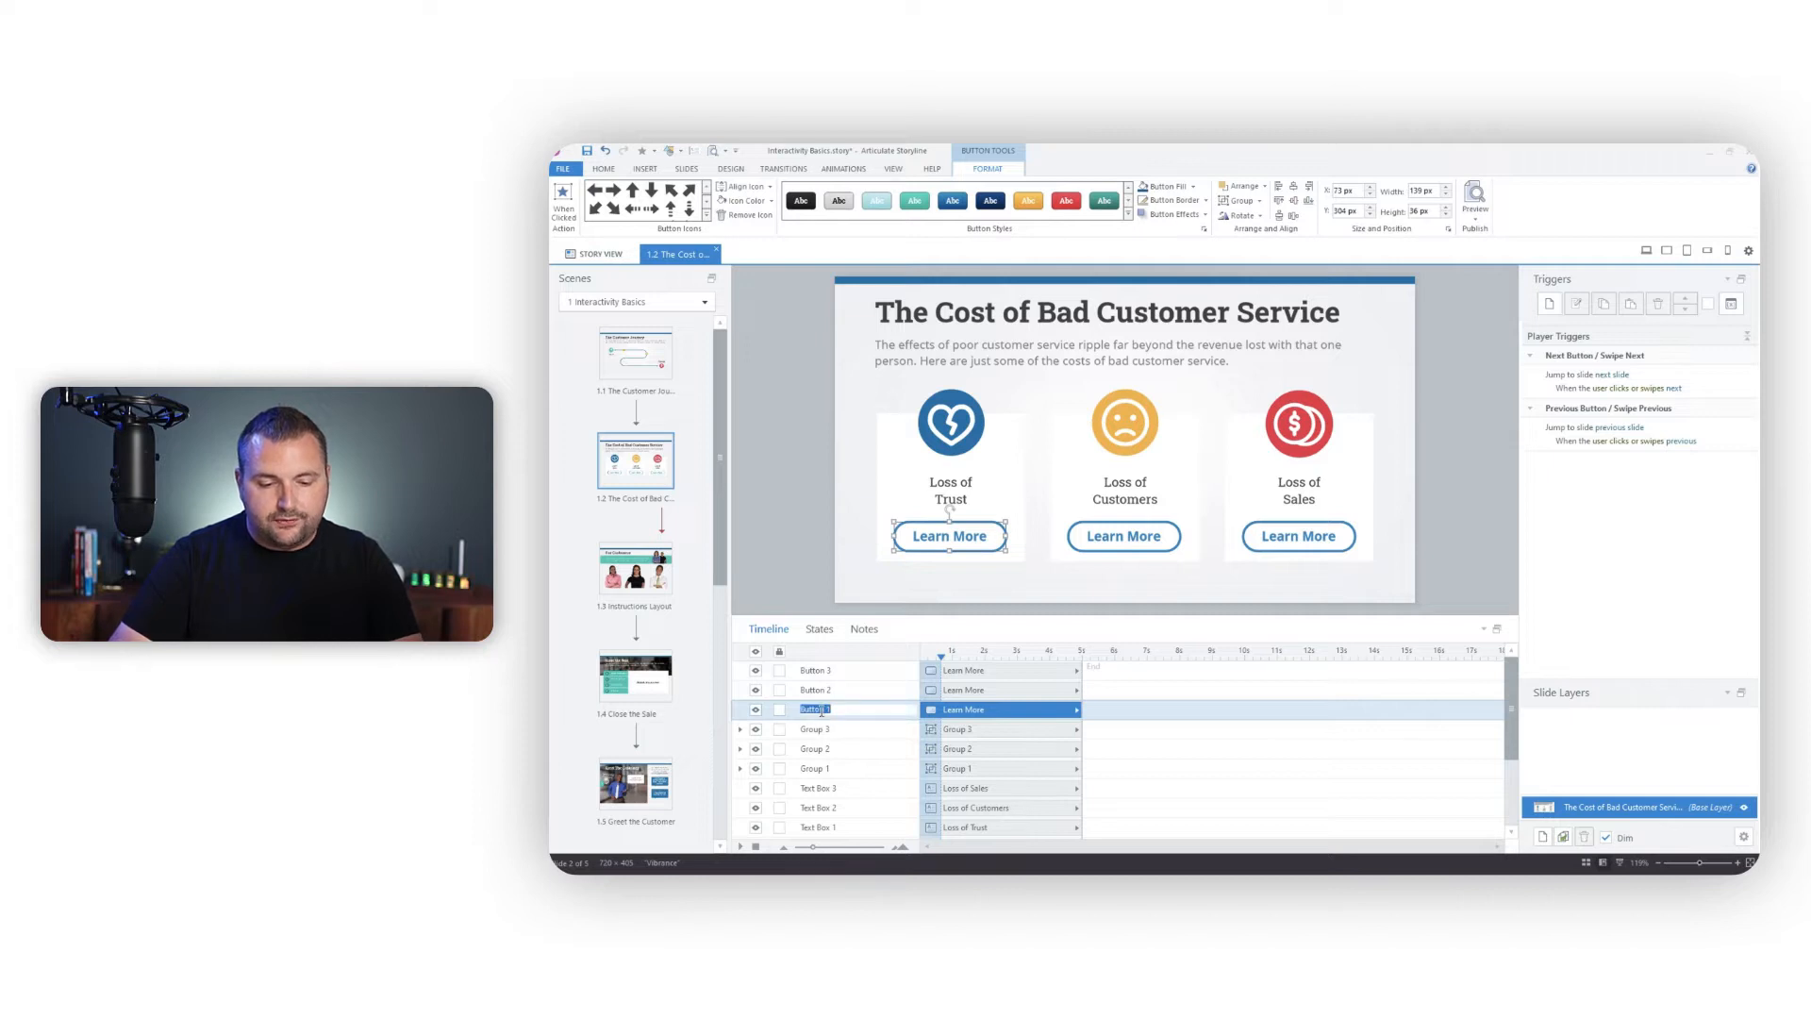
text(Trust)
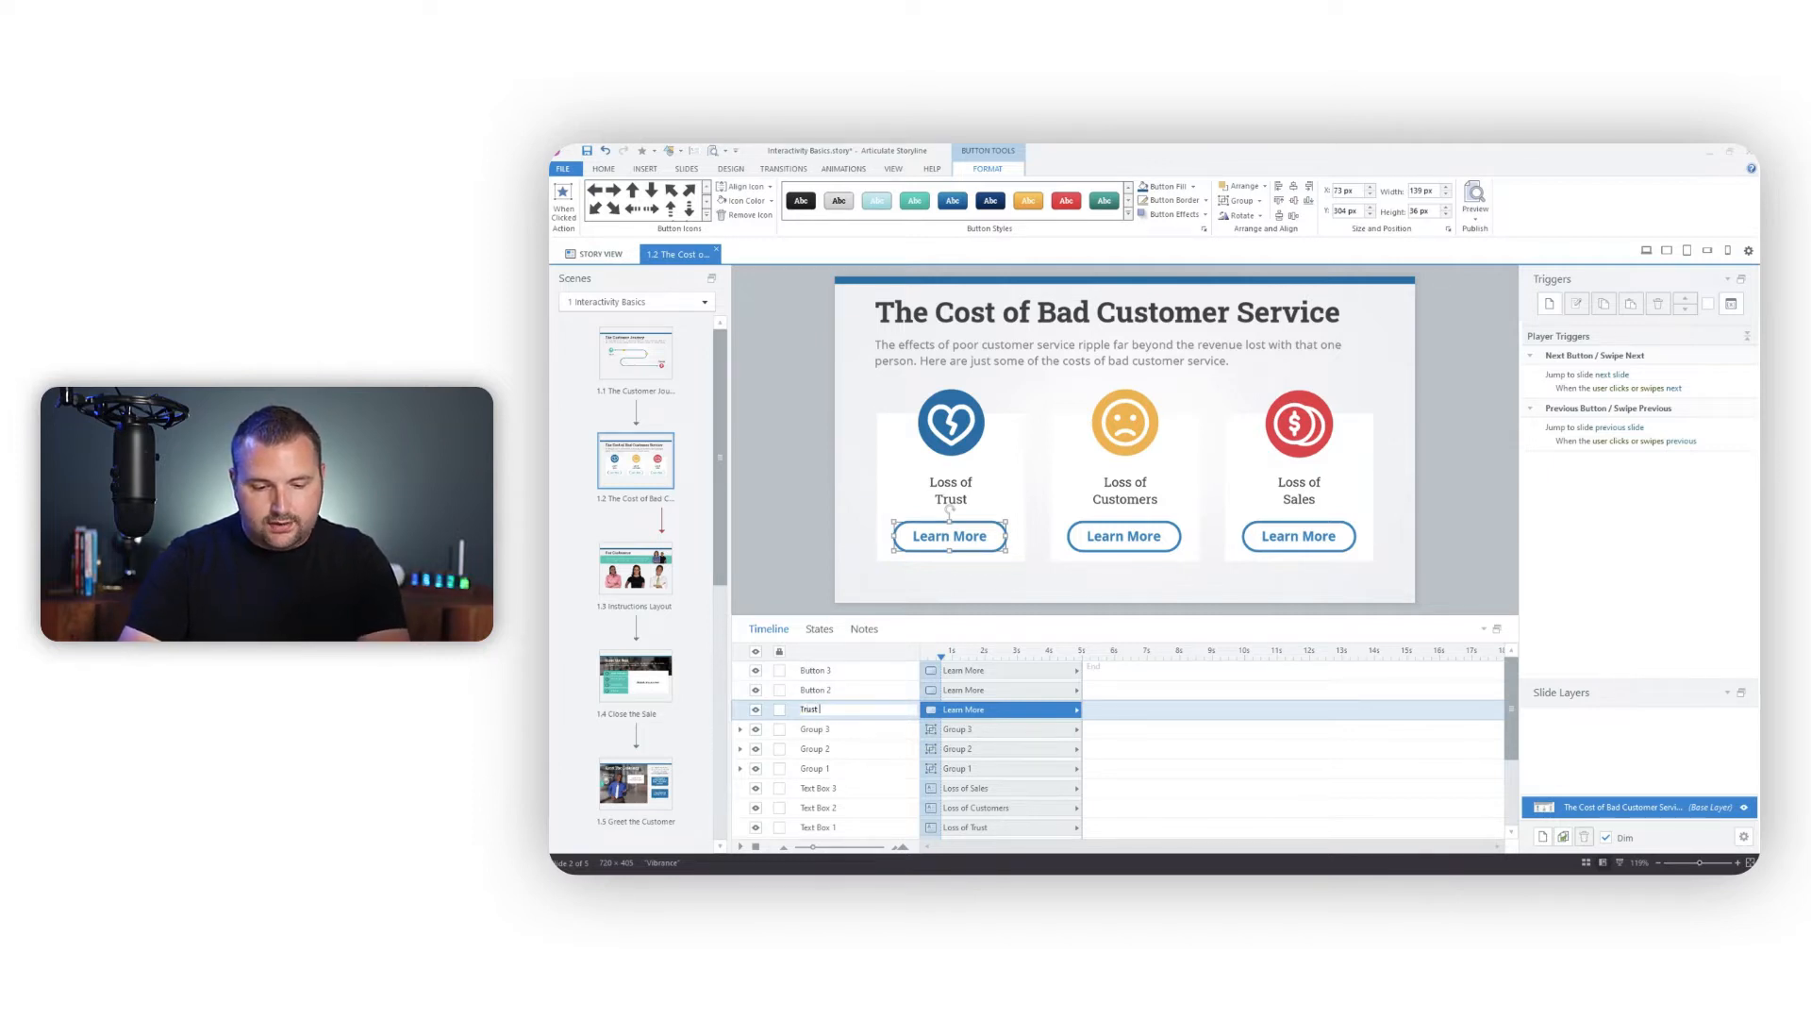
text( Button)
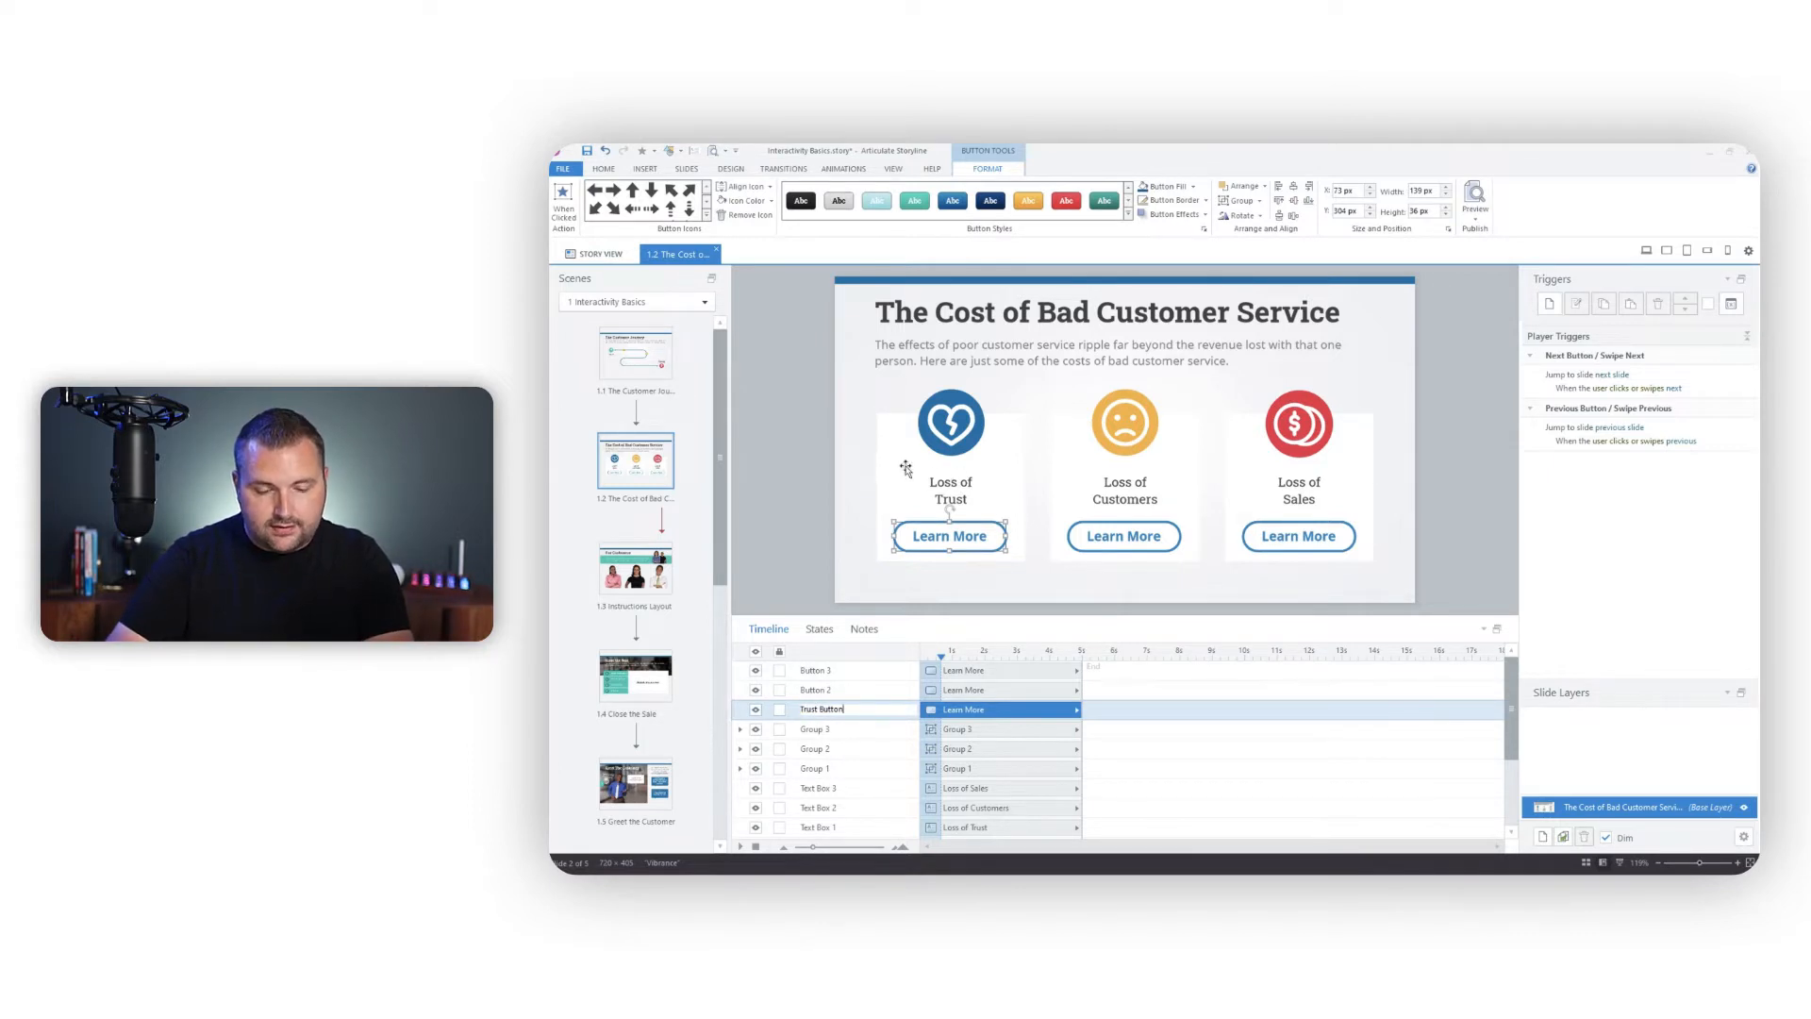
key(Return)
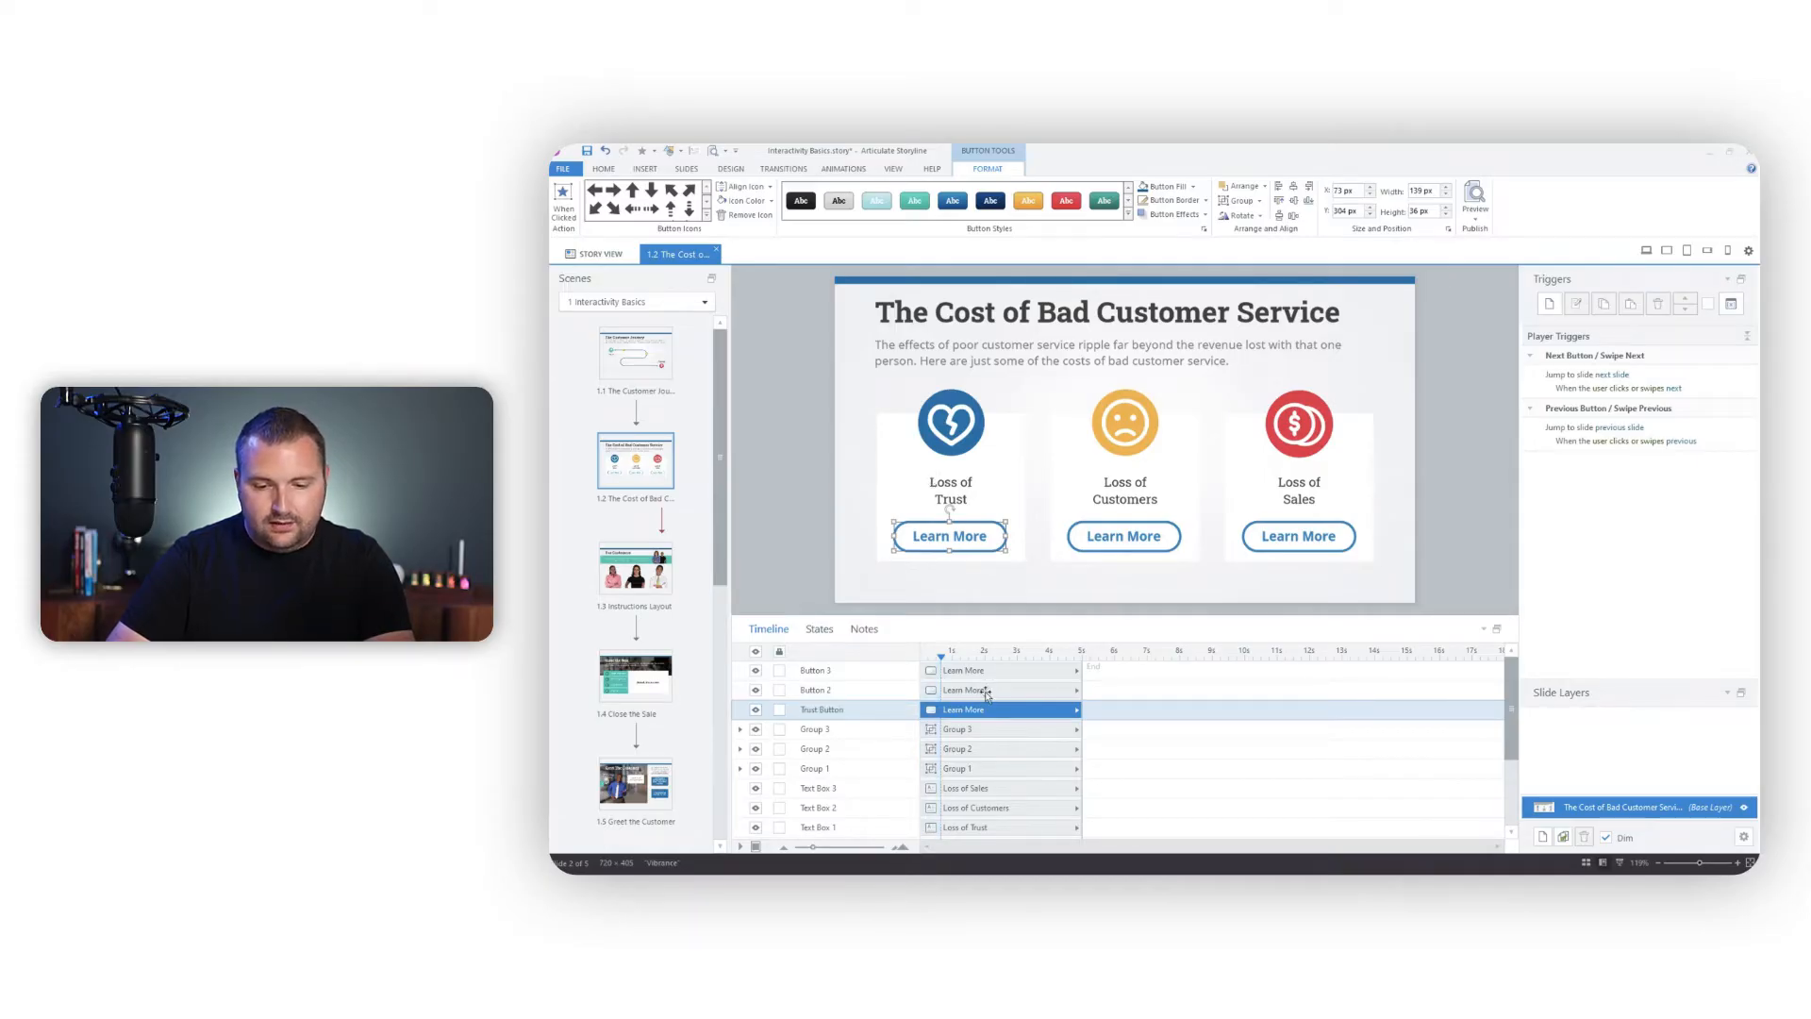
Rename the Learn More button on the Loss of Customers card as Customers Button
double_click(815, 693)
text(C)
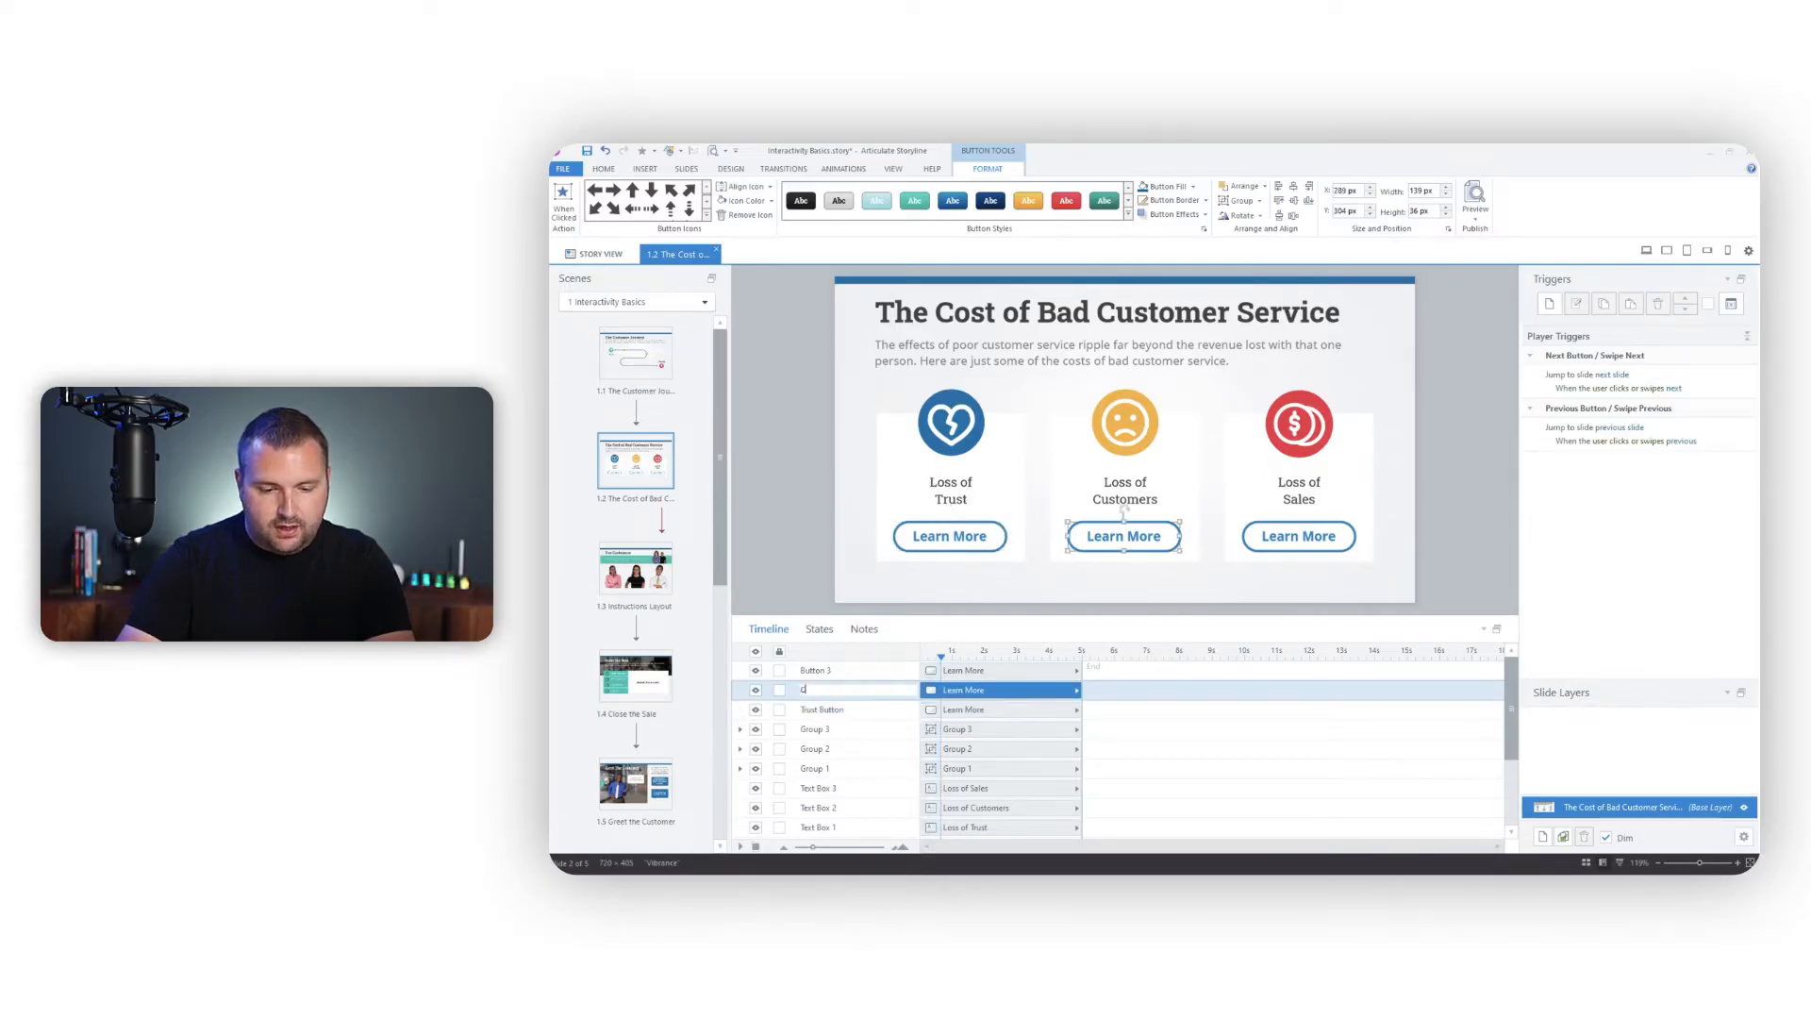
text(ustomers Button)
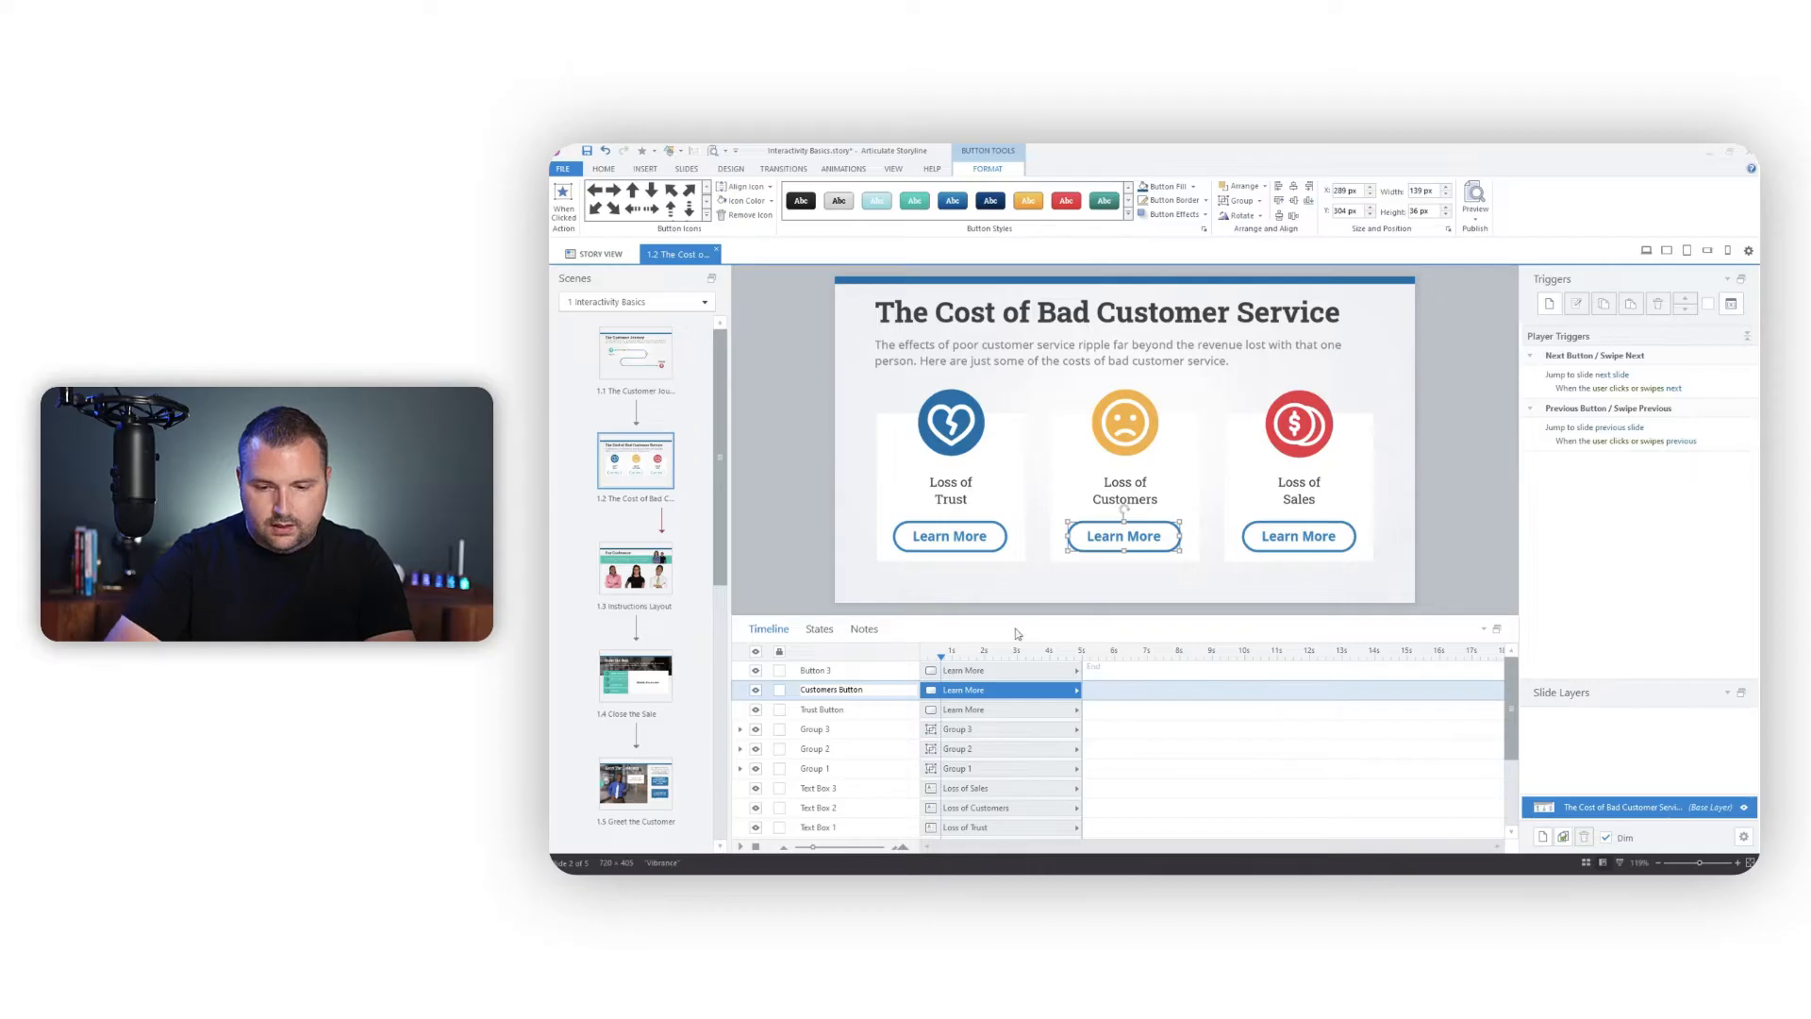
Rename the Learn More button on the Loss of Sales card as Sales Button, and collapse the timeline area
click(998, 672)
double_click(858, 674)
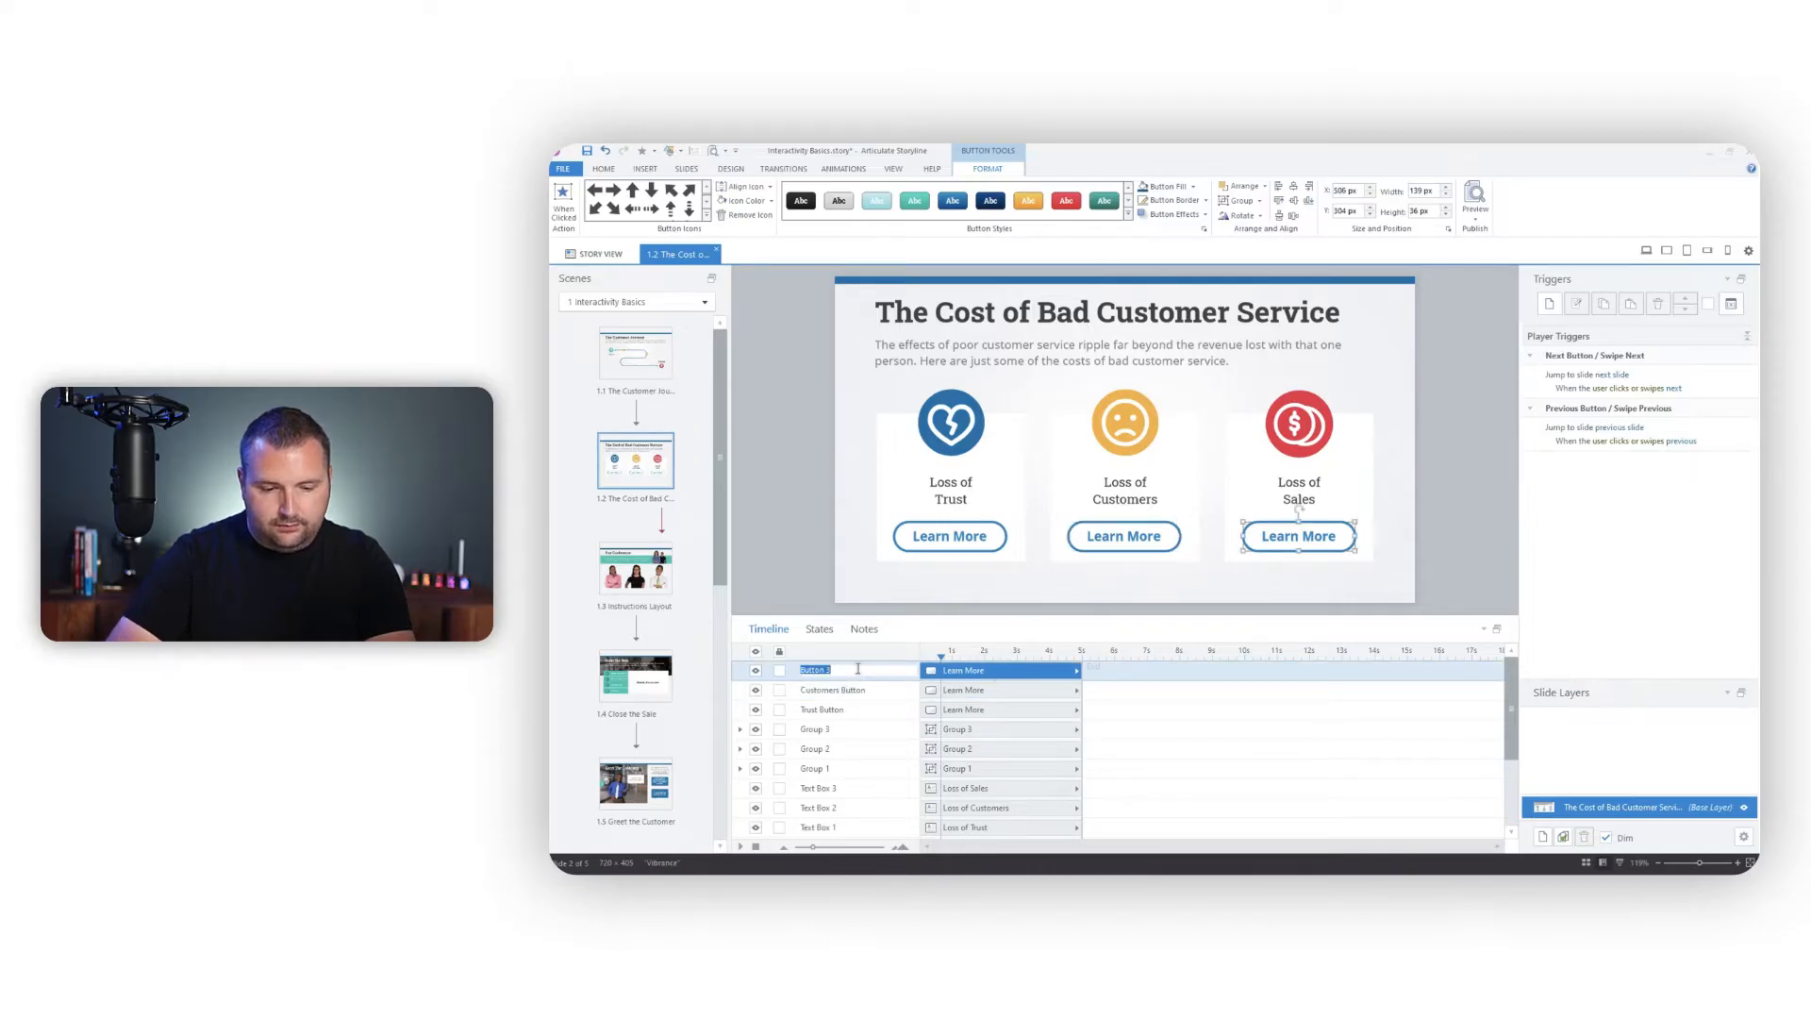
text(Sales Bu)
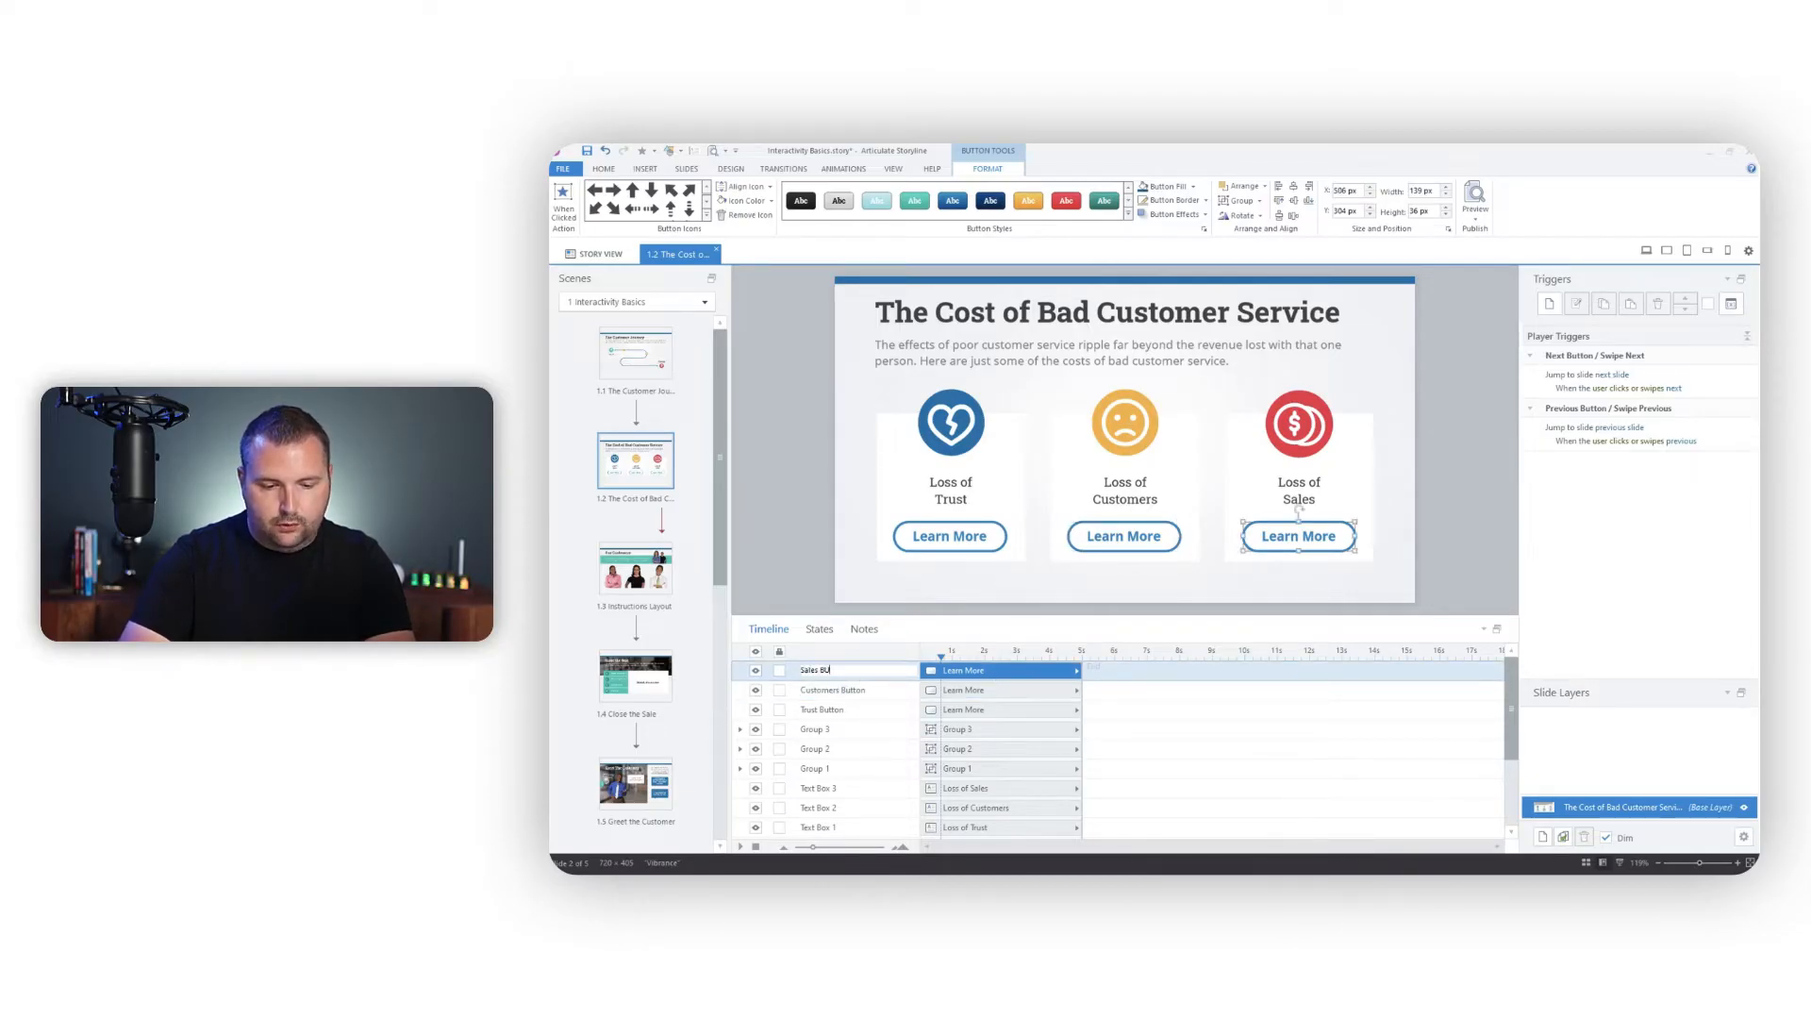
text(tton)
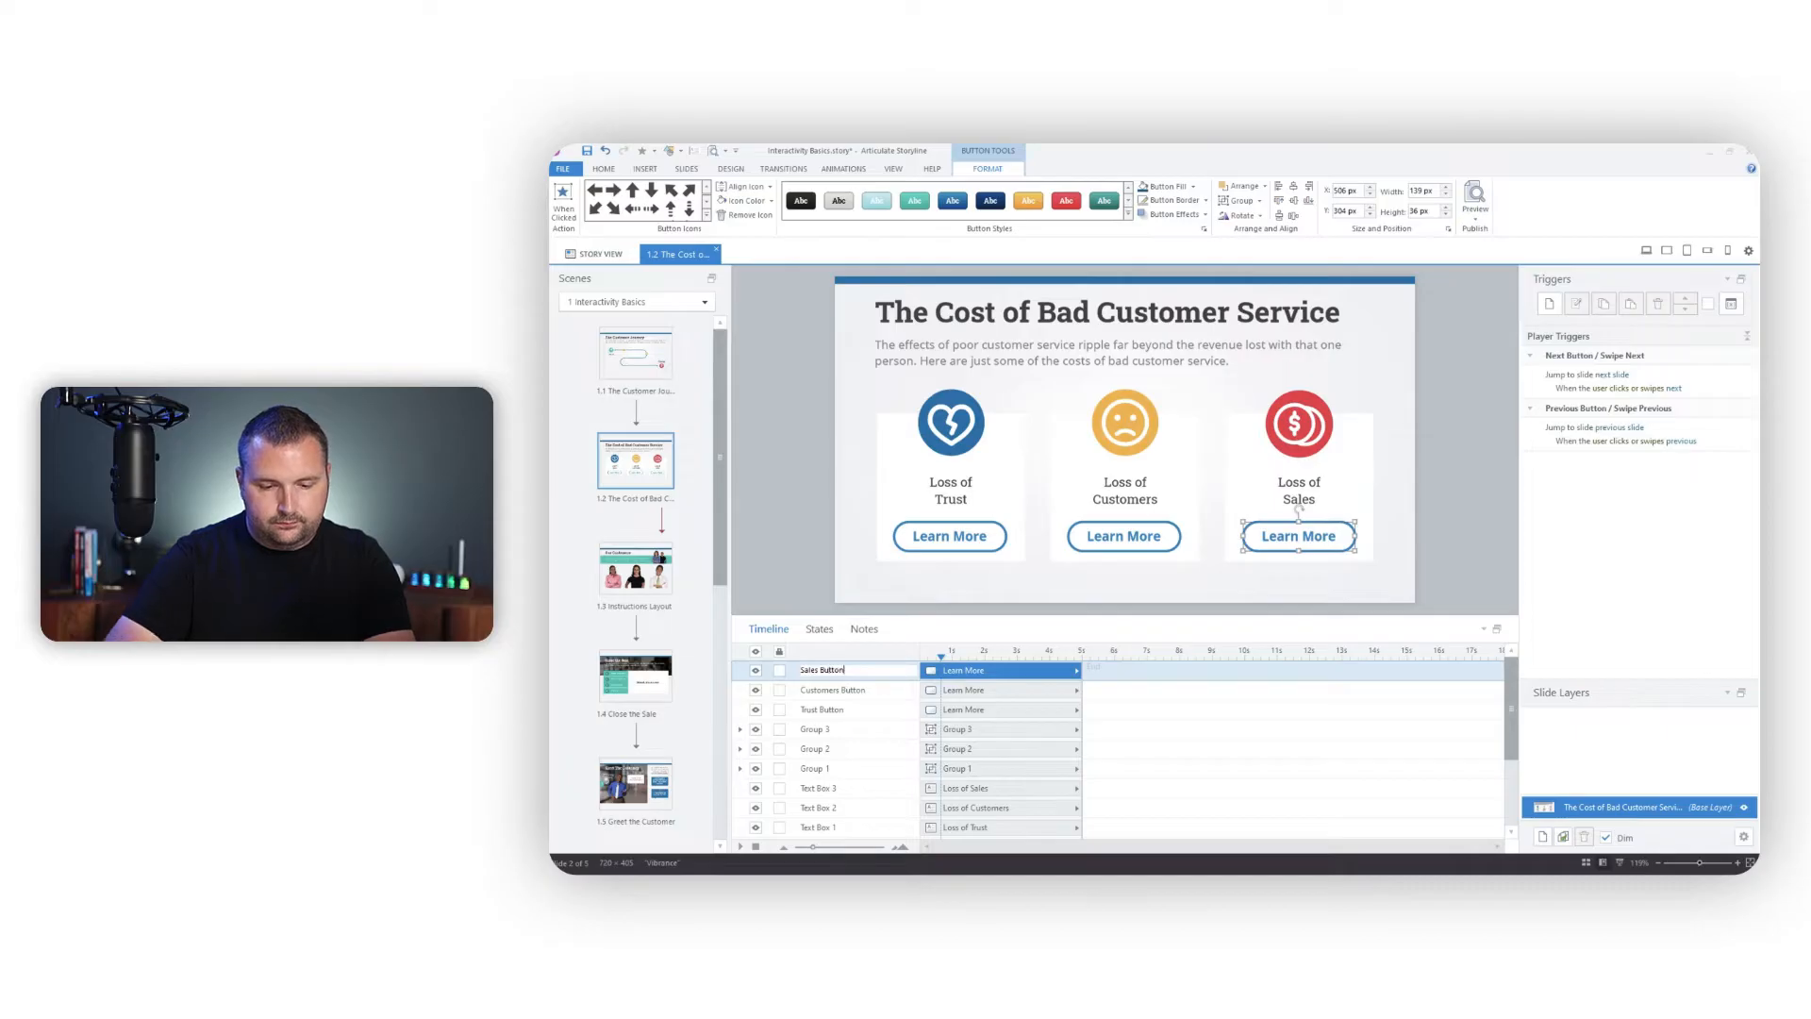
click(794, 574)
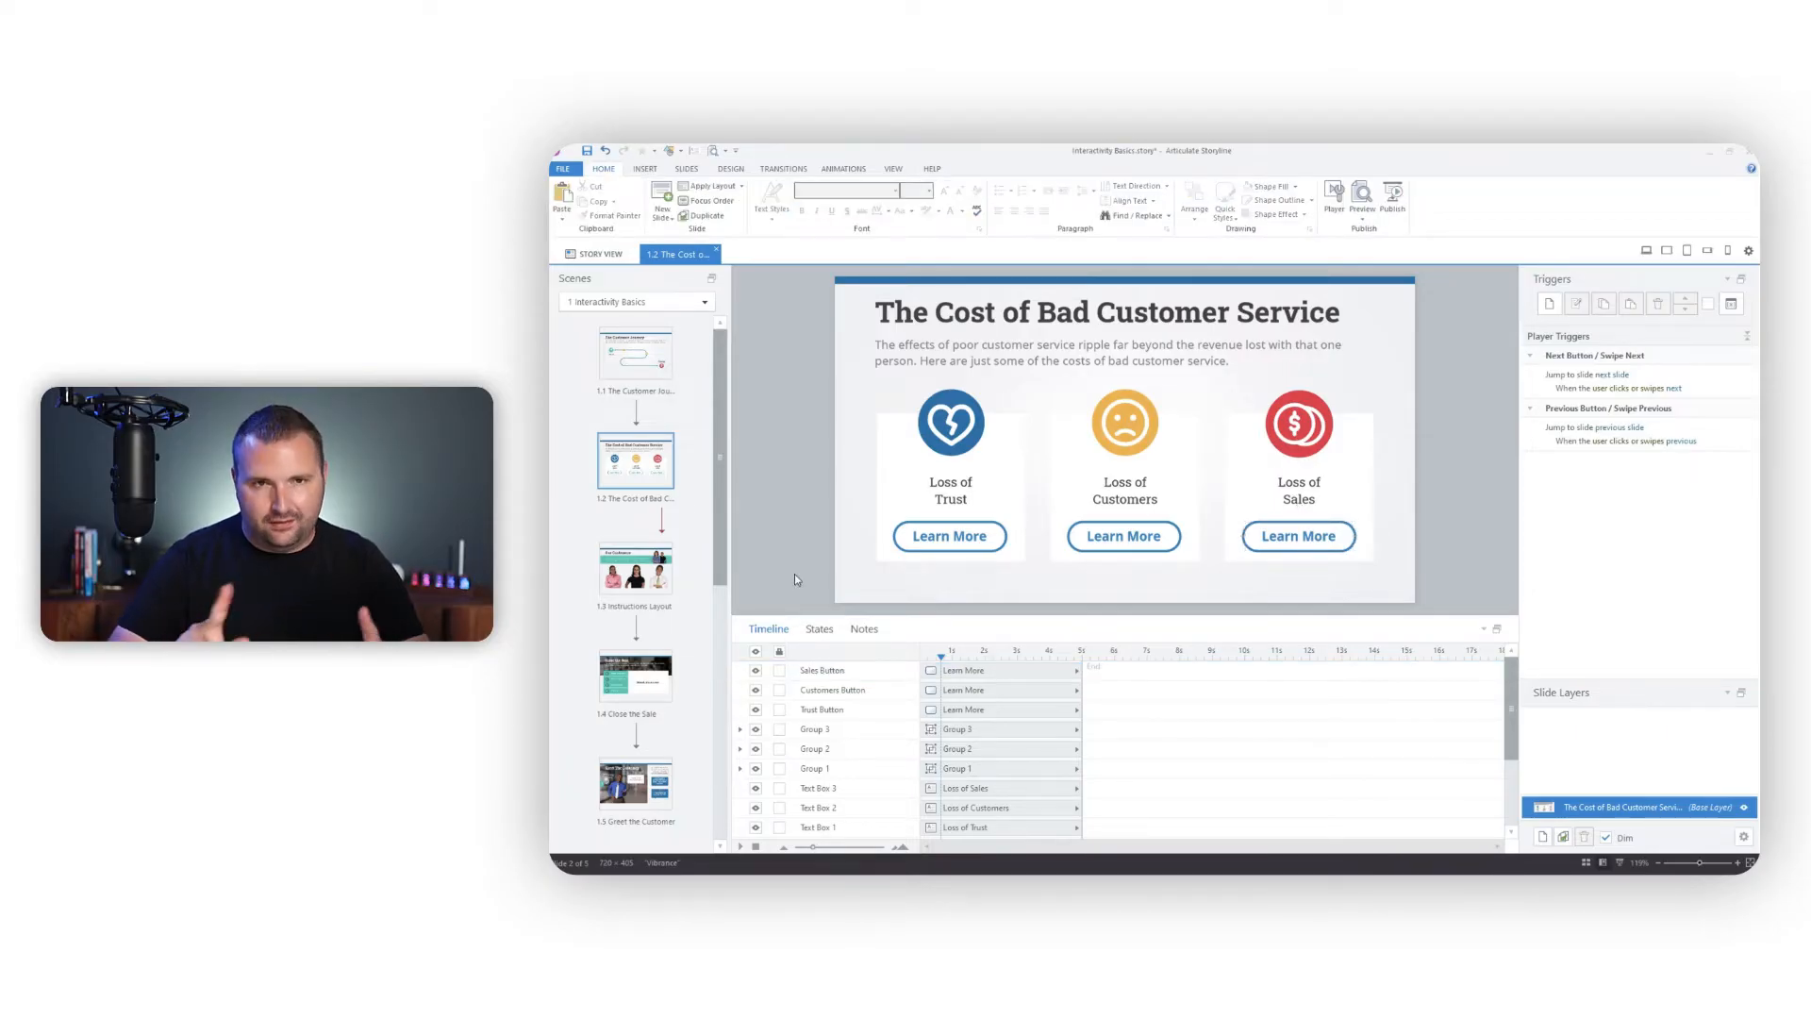
click(1484, 629)
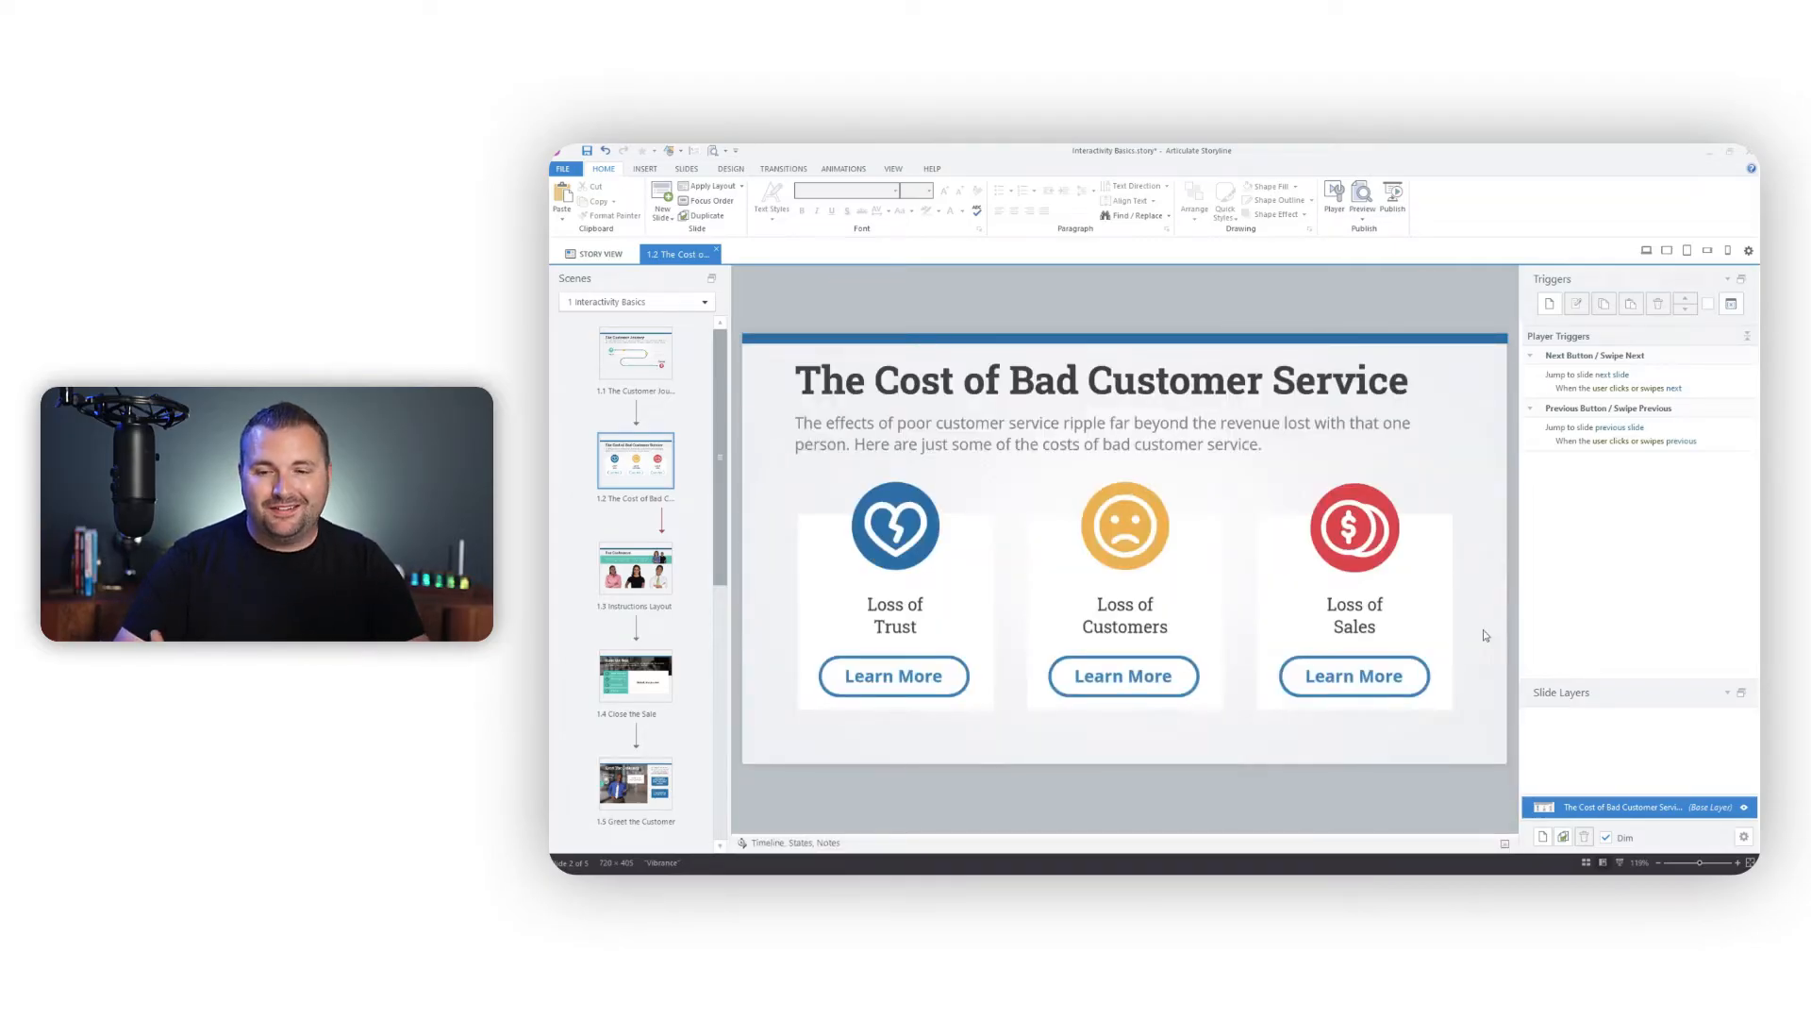
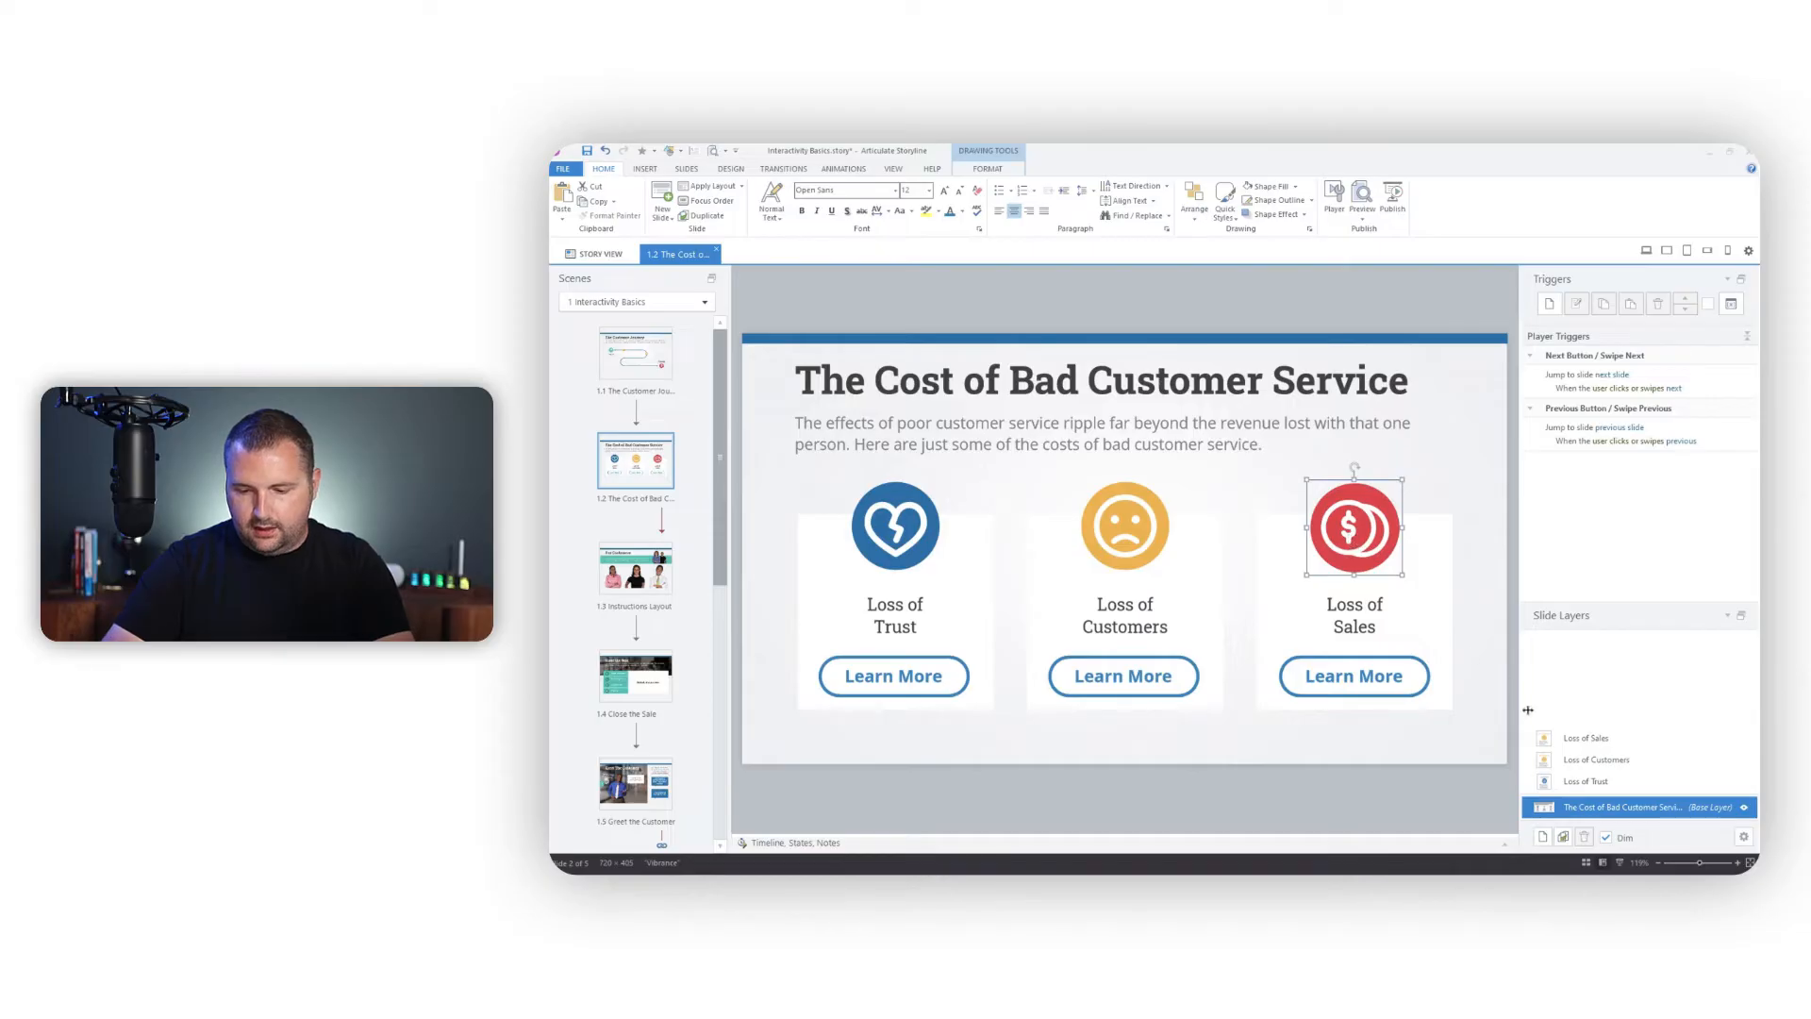
On the Loss of Sales layer, replace the yellow sad-face icon with the red coins icon below the heading
click(1549, 738)
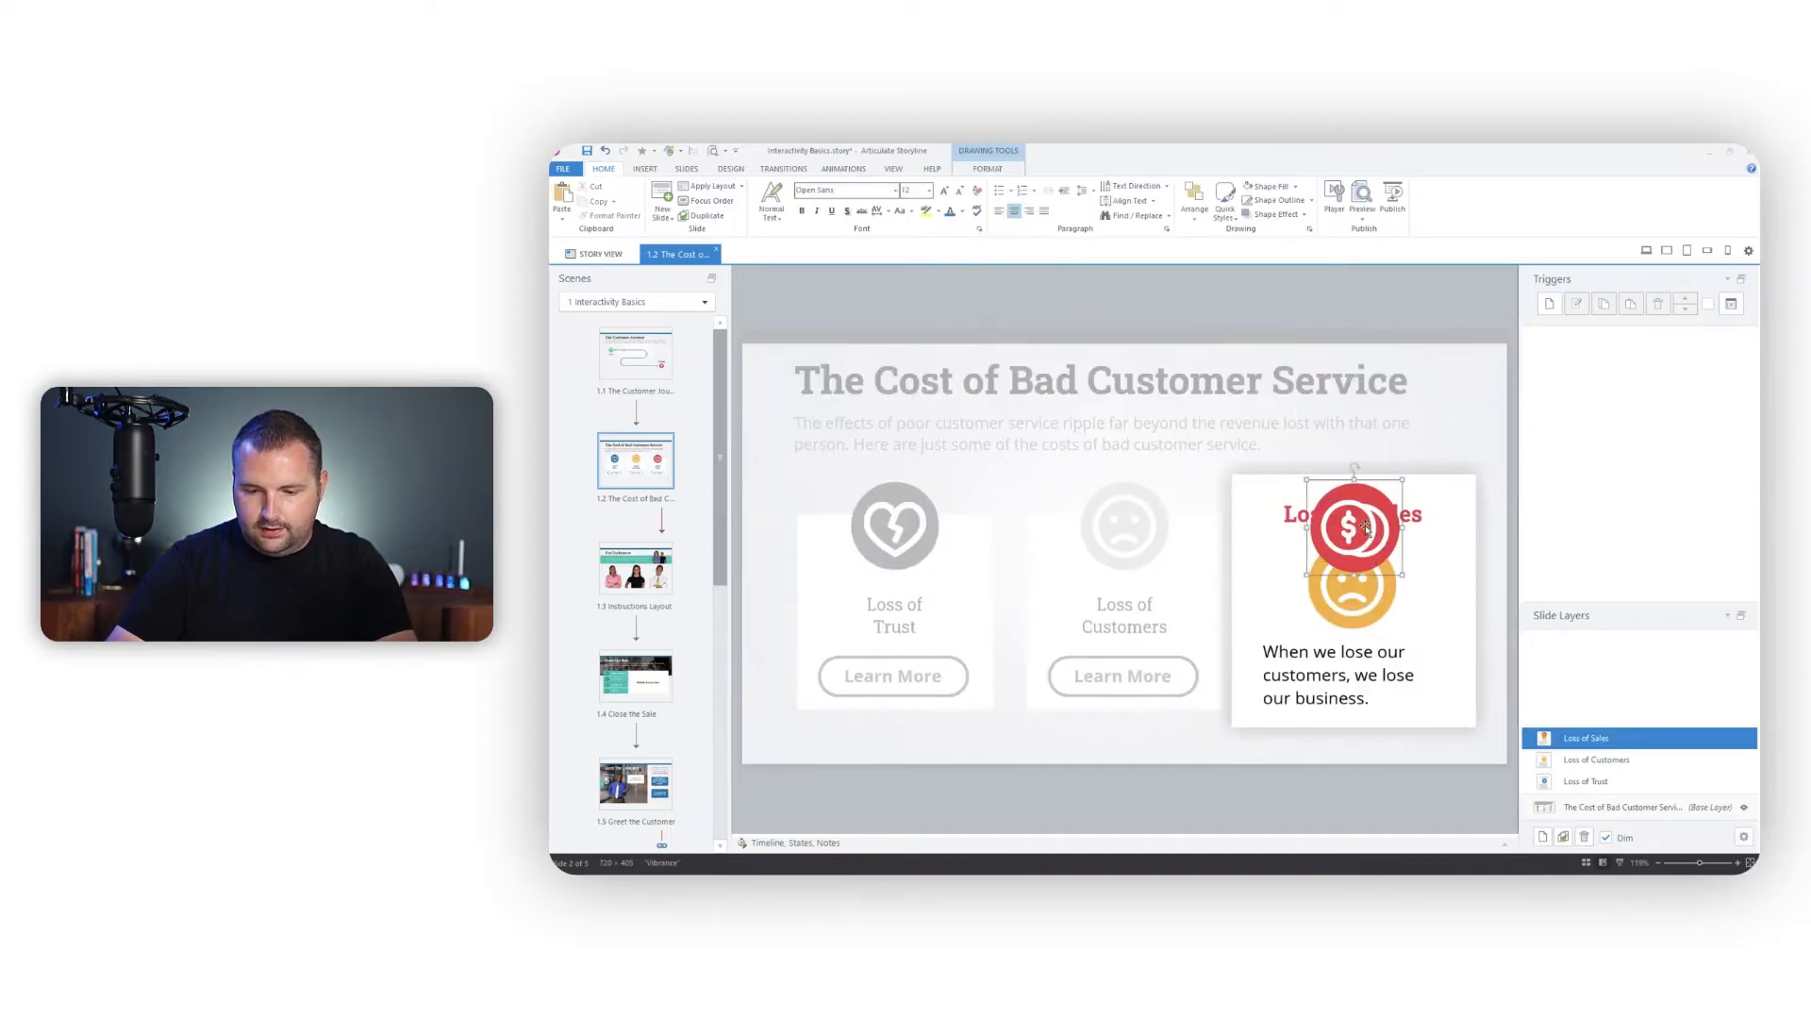
drag(1387, 564, 1348, 590)
click(1326, 592)
key(Delete)
Replace the Loss of Sales layer's body text with "When we lose our sales, we are unable to pay the bills."
click(1311, 675)
triple_click(1311, 676)
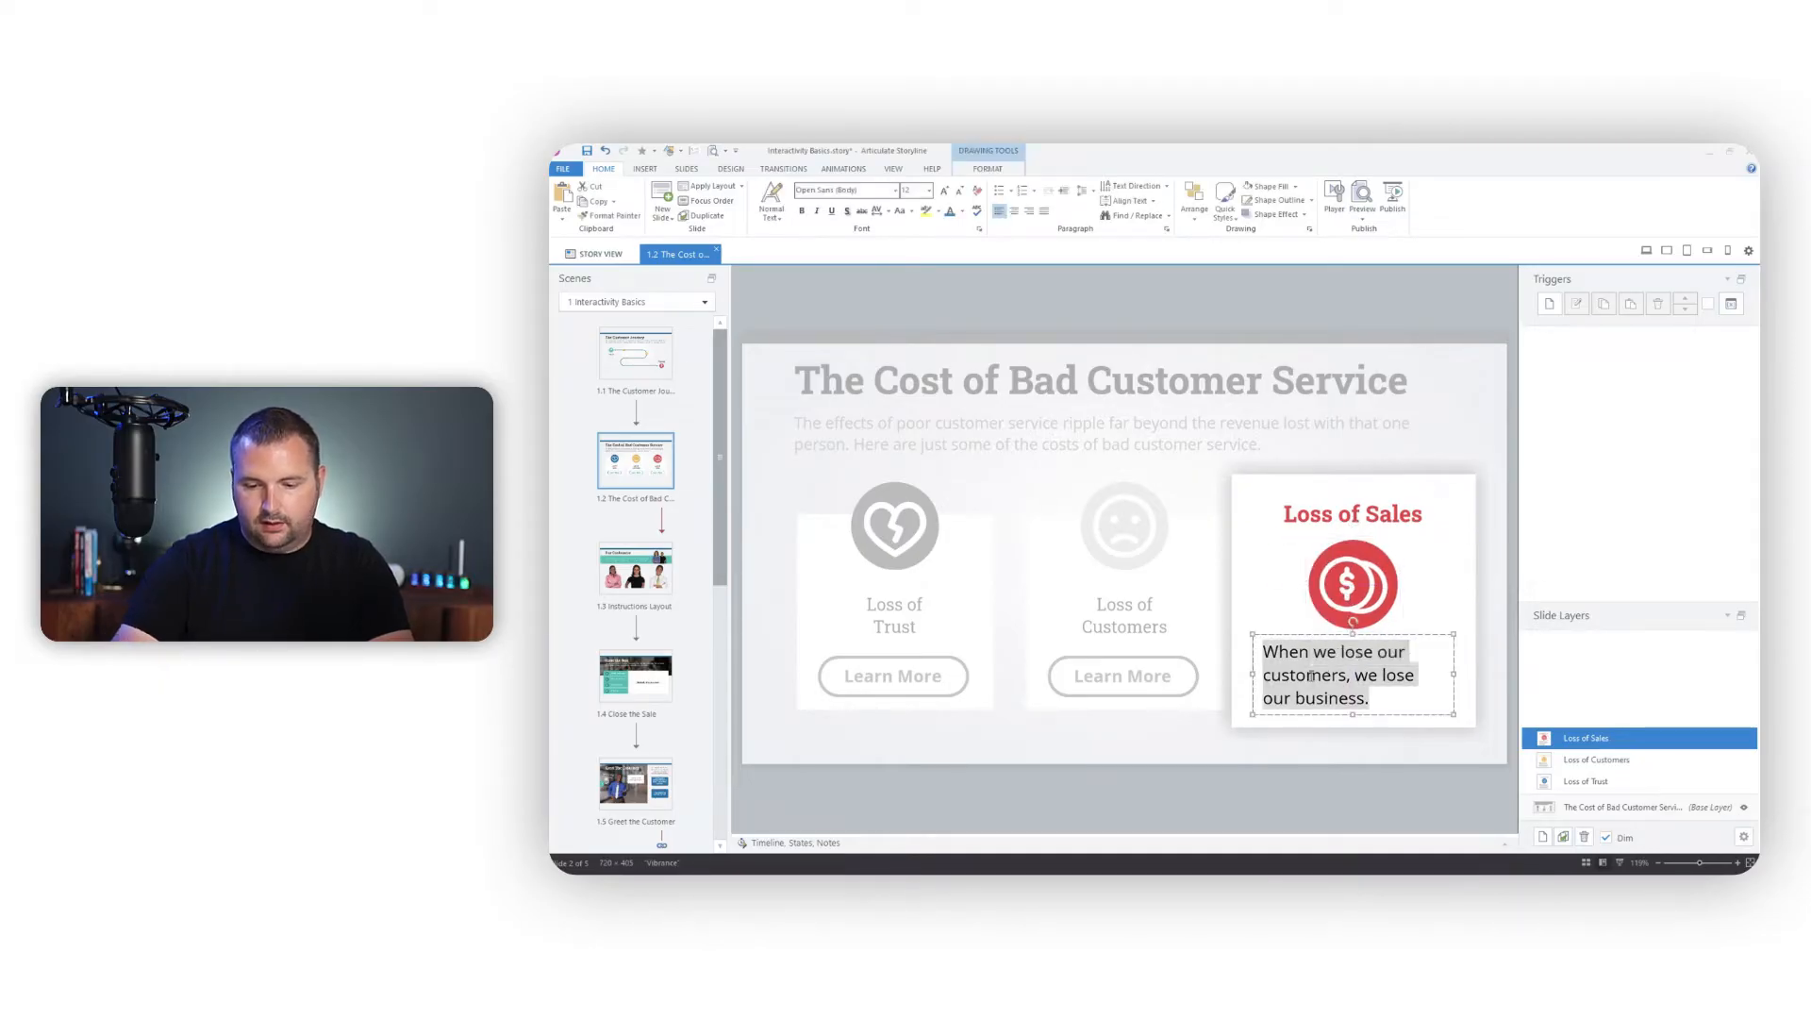
text(When we los)
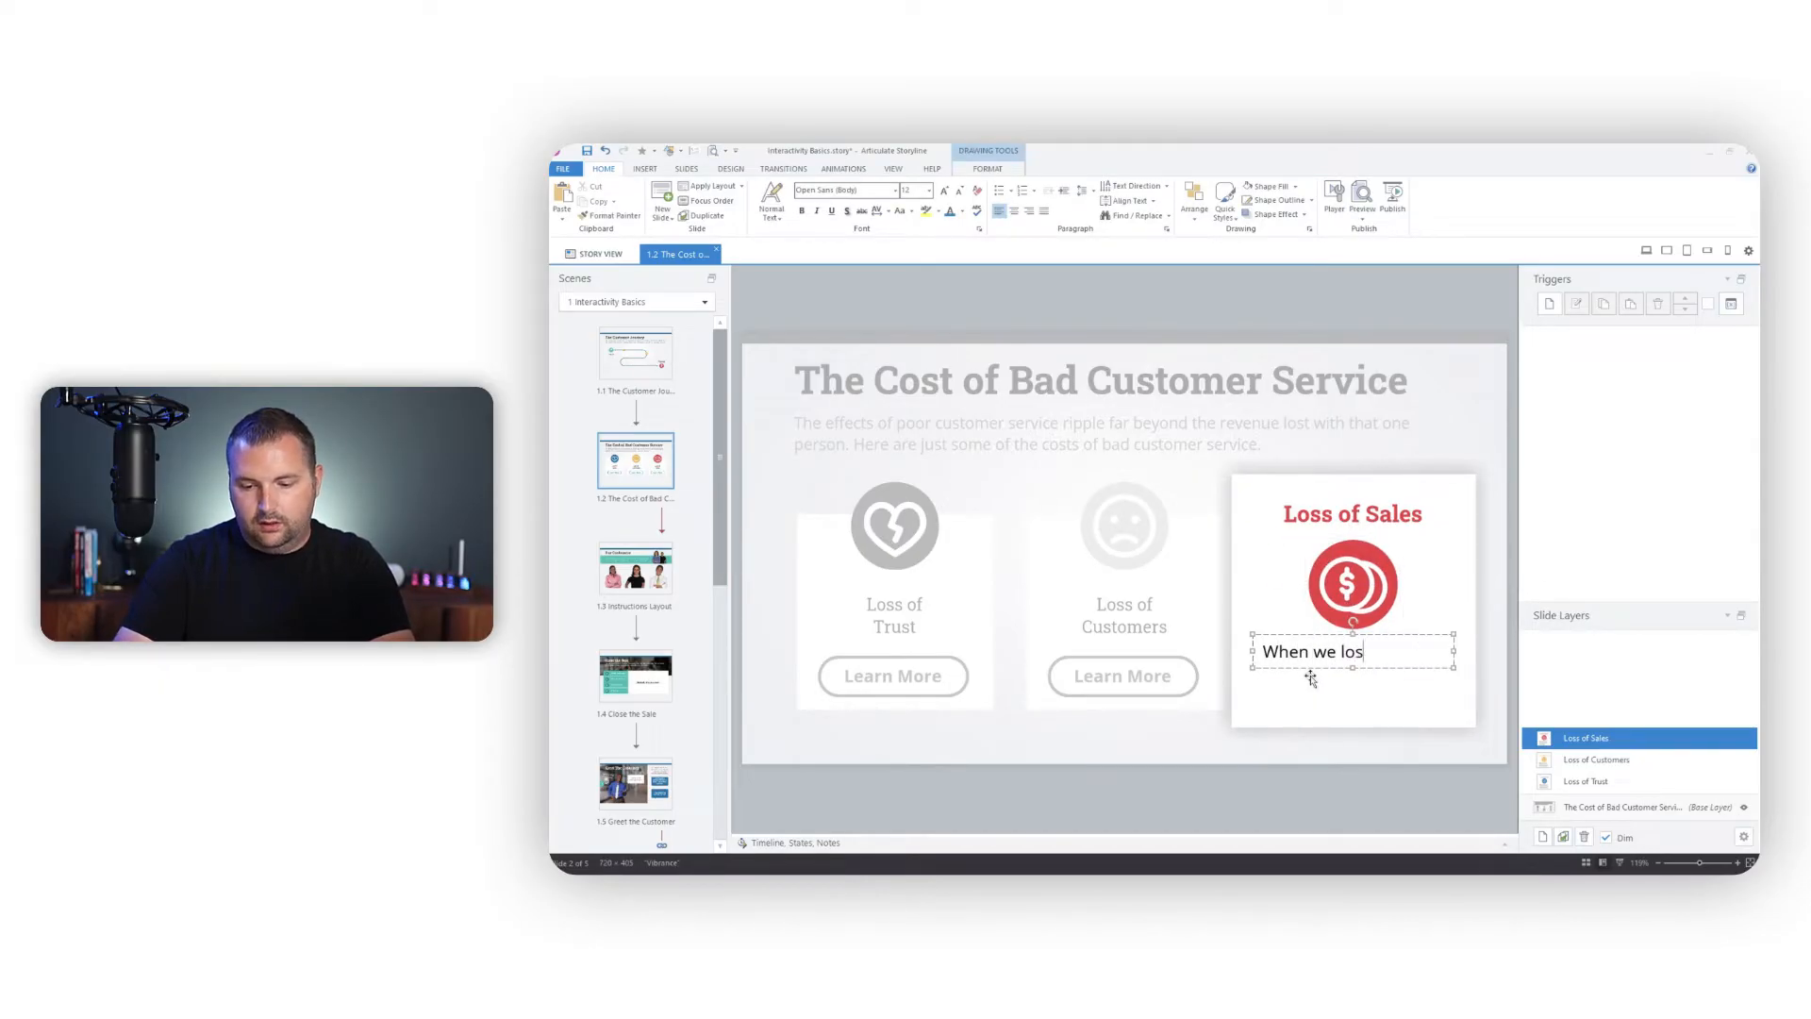
text(e our sale)
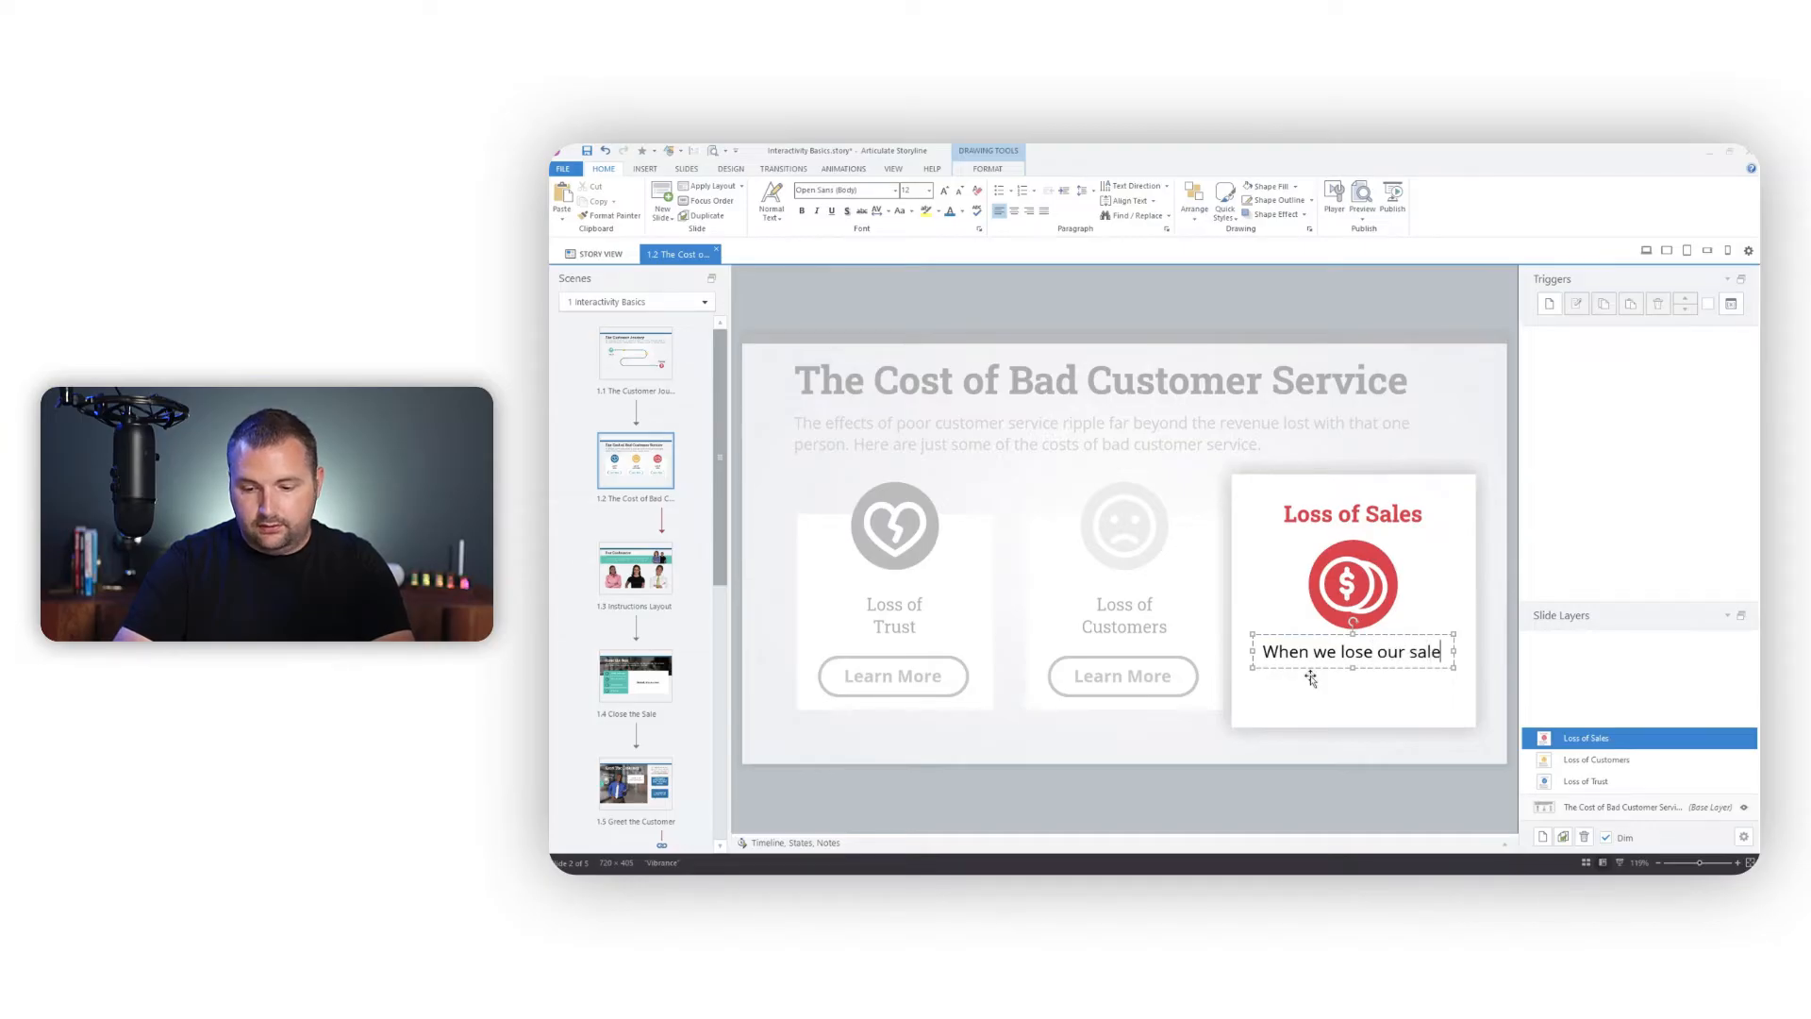
text(s, we are u)
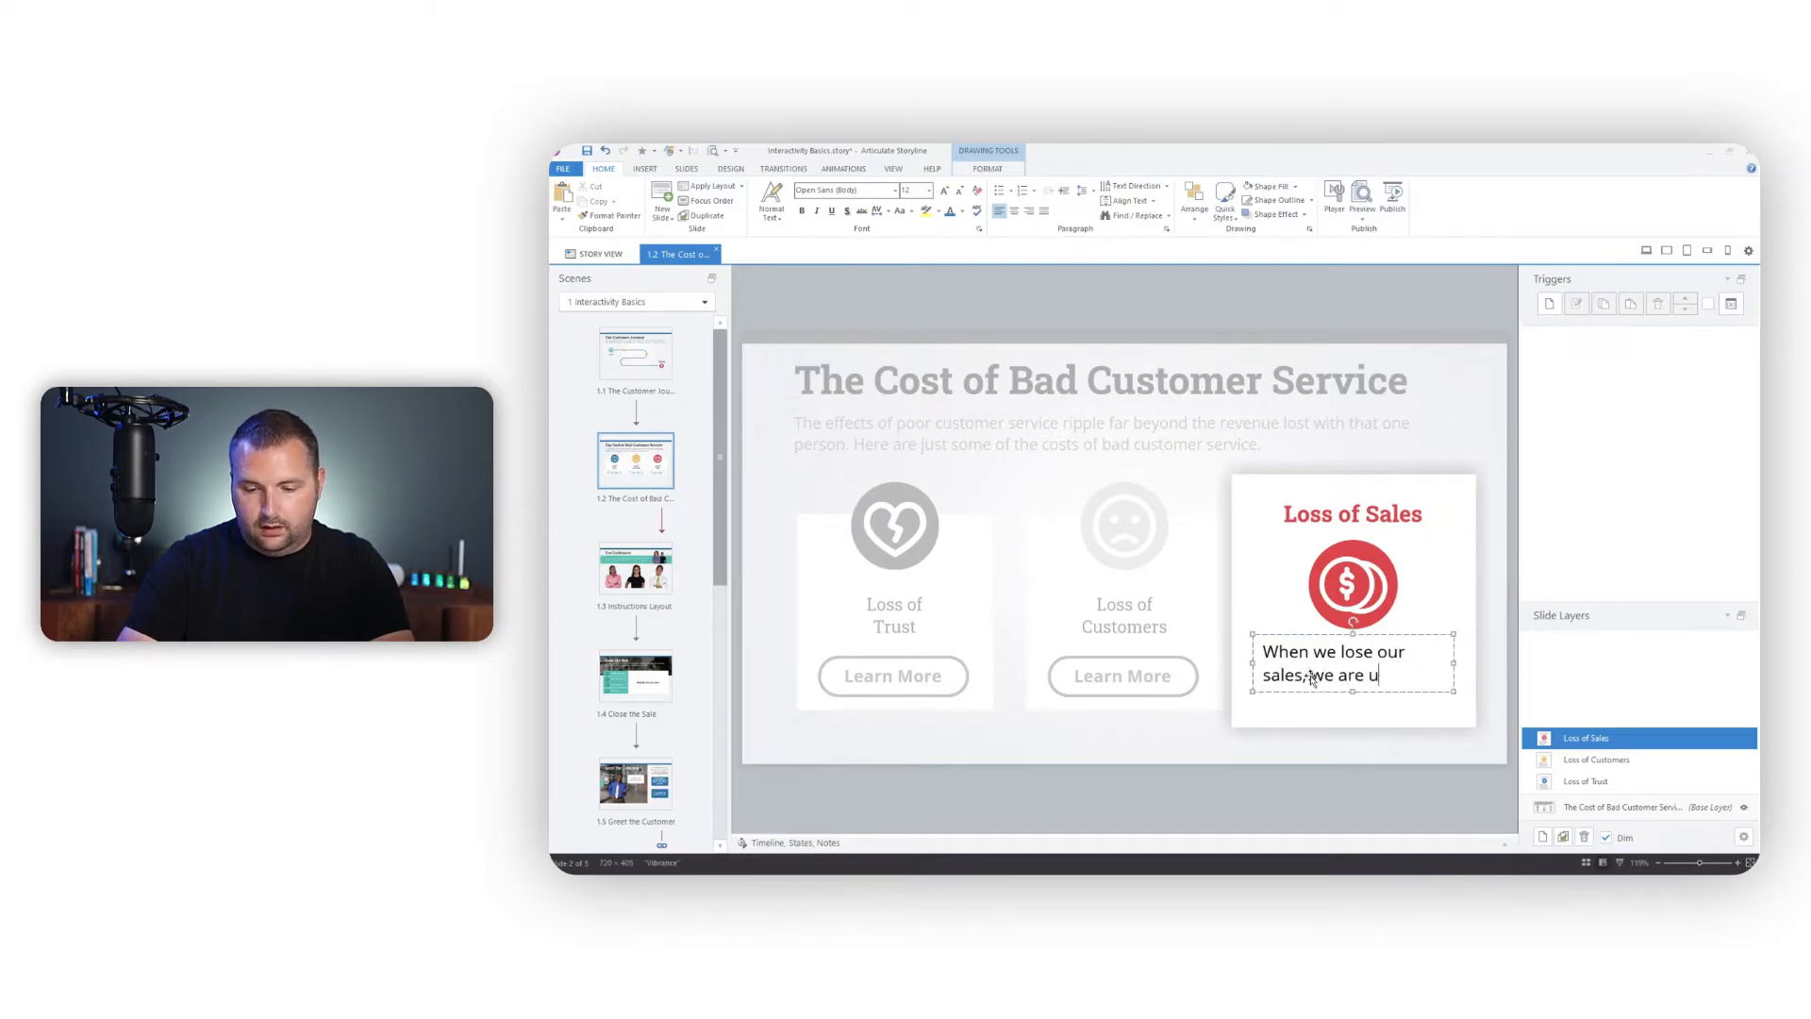
text(nable to pay the bills.)
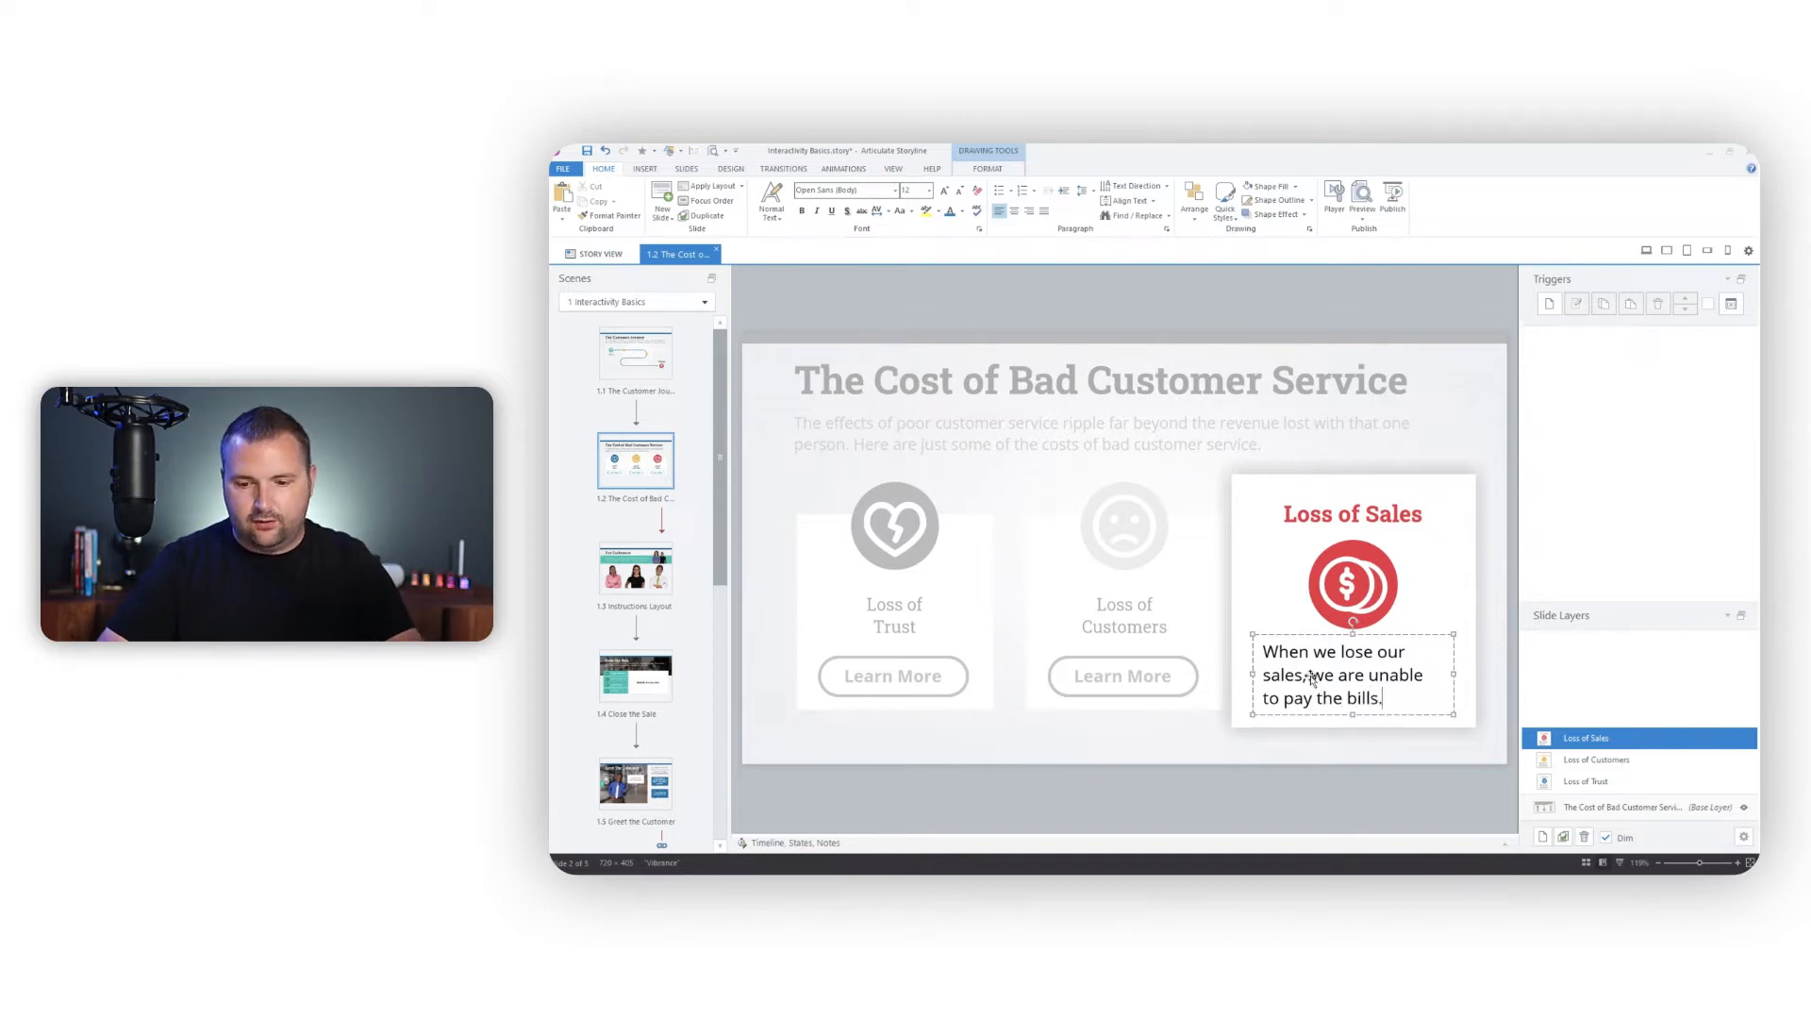
click(1351, 791)
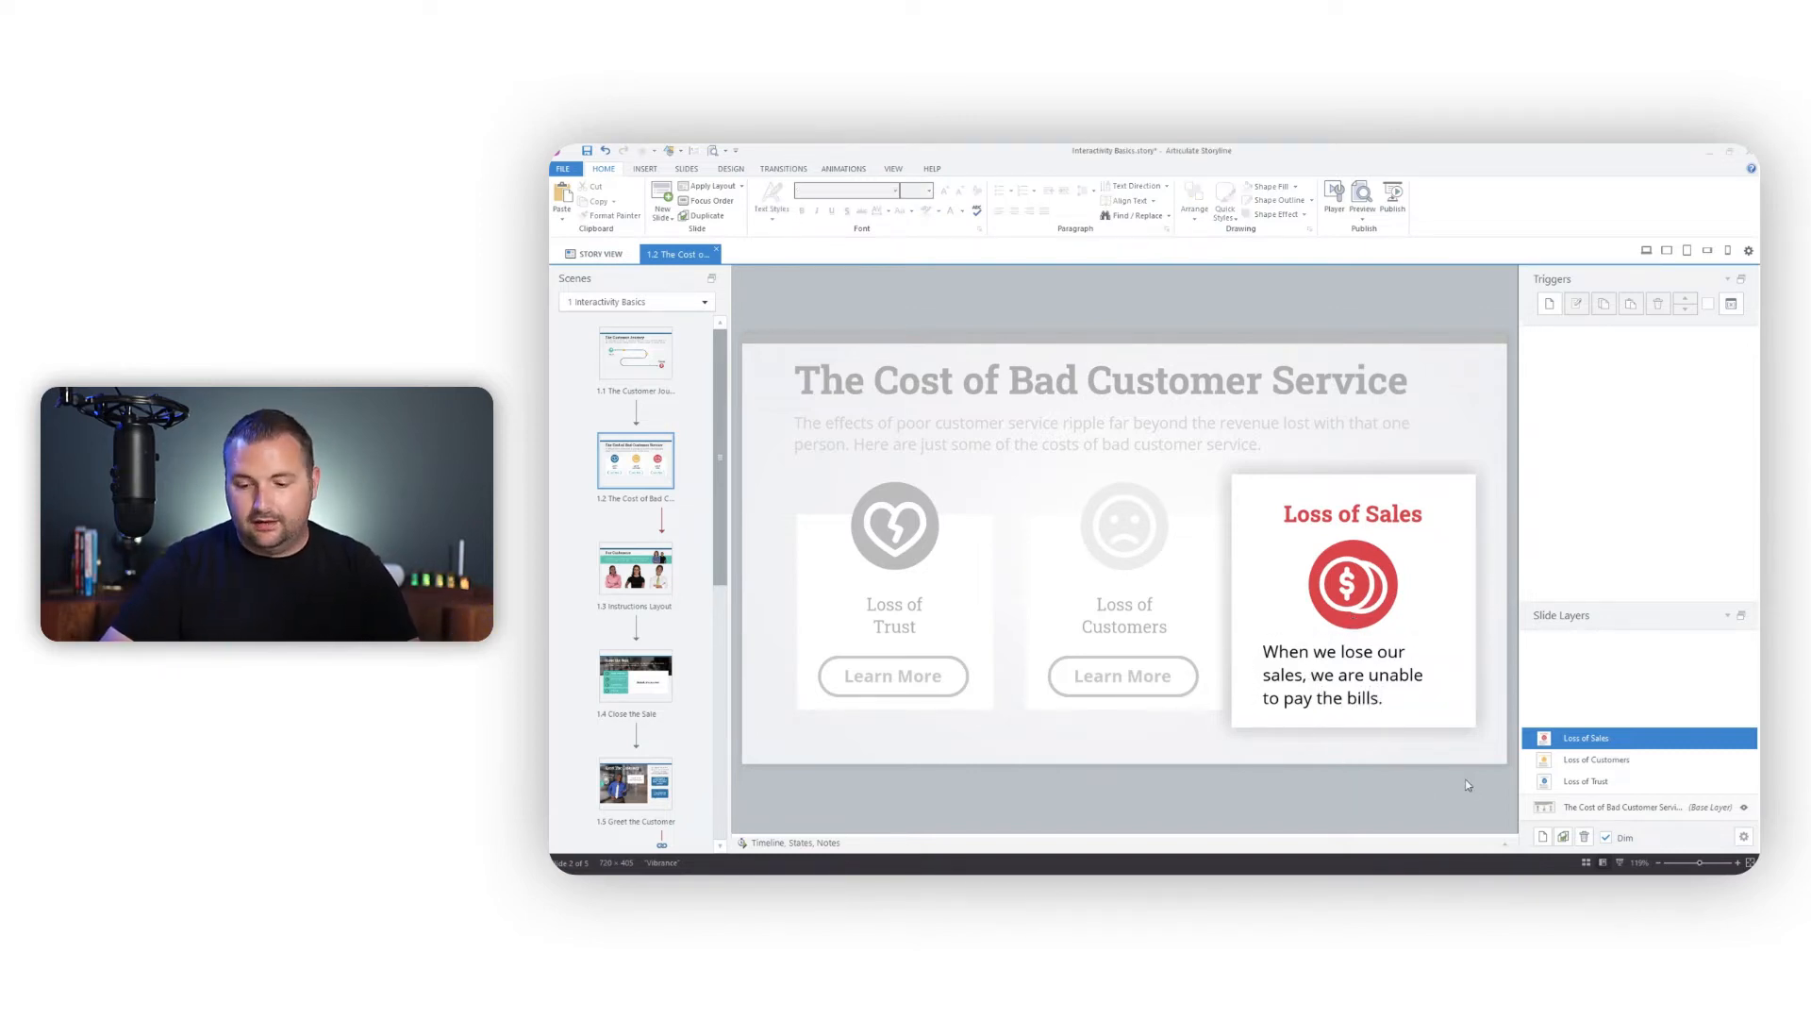
Review the Loss of Customers and Loss of Trust layers and return to the base layer
click(1587, 760)
click(1593, 783)
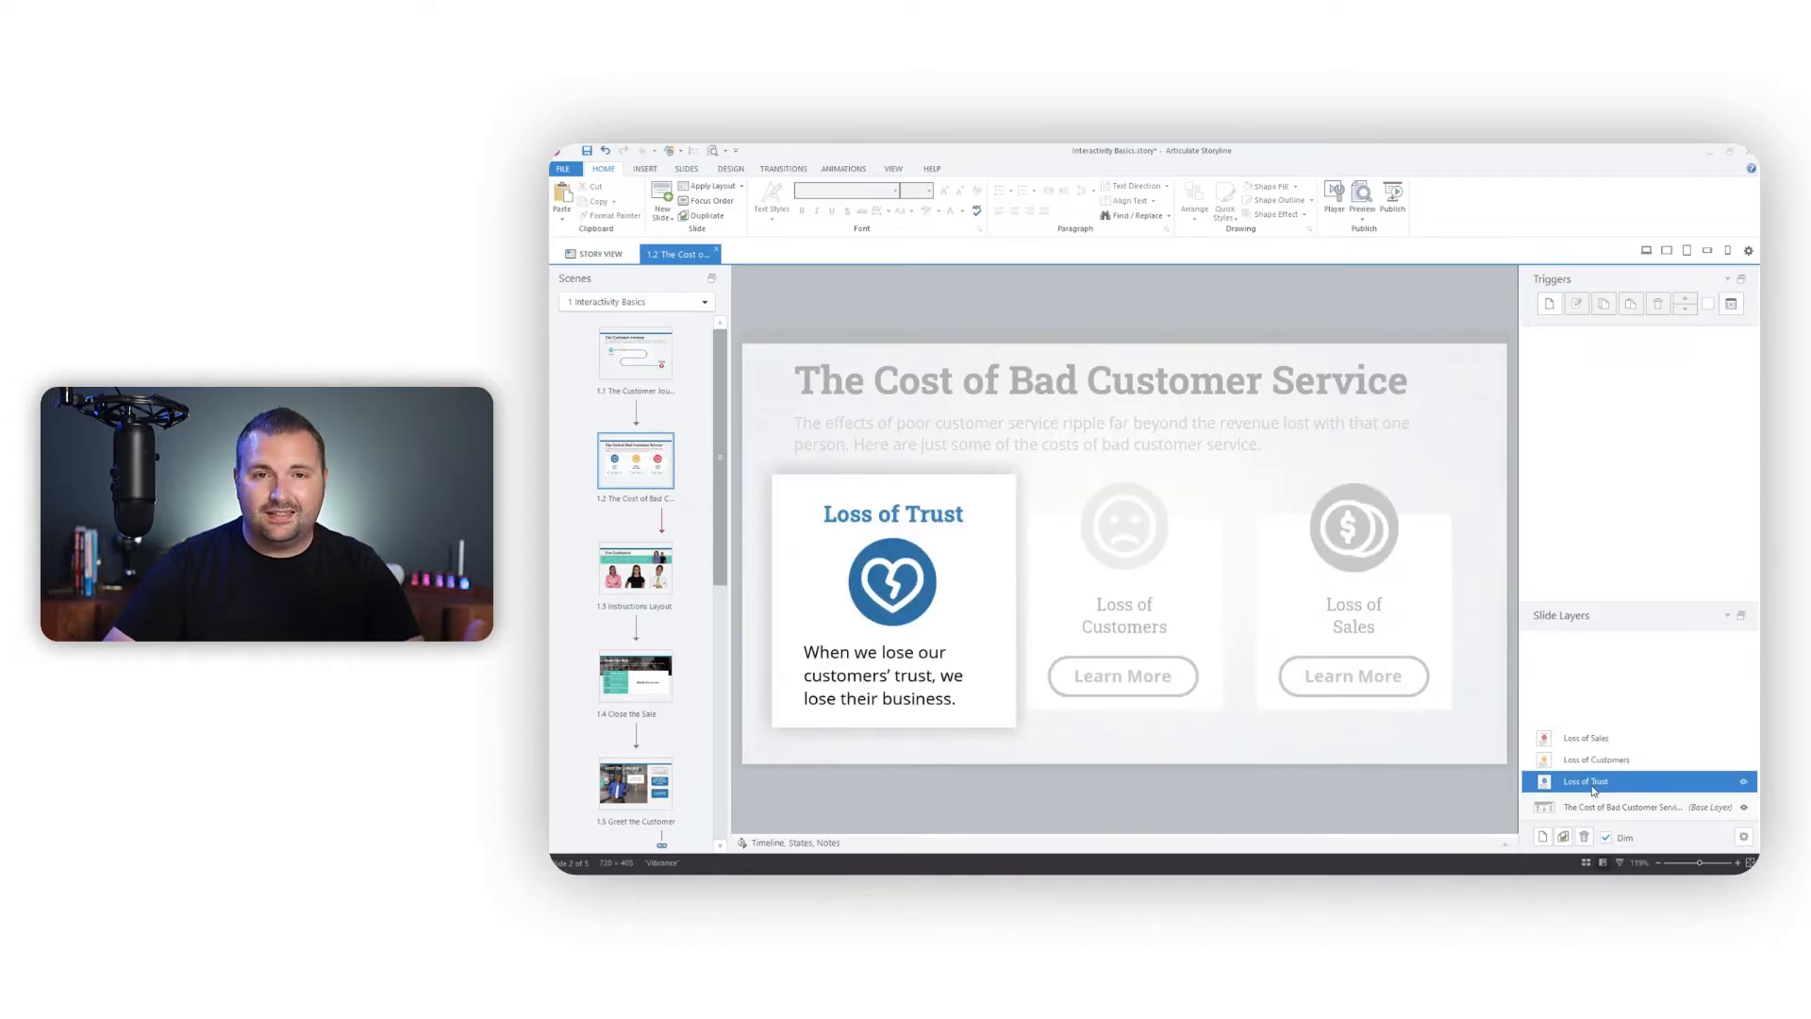
click(1600, 809)
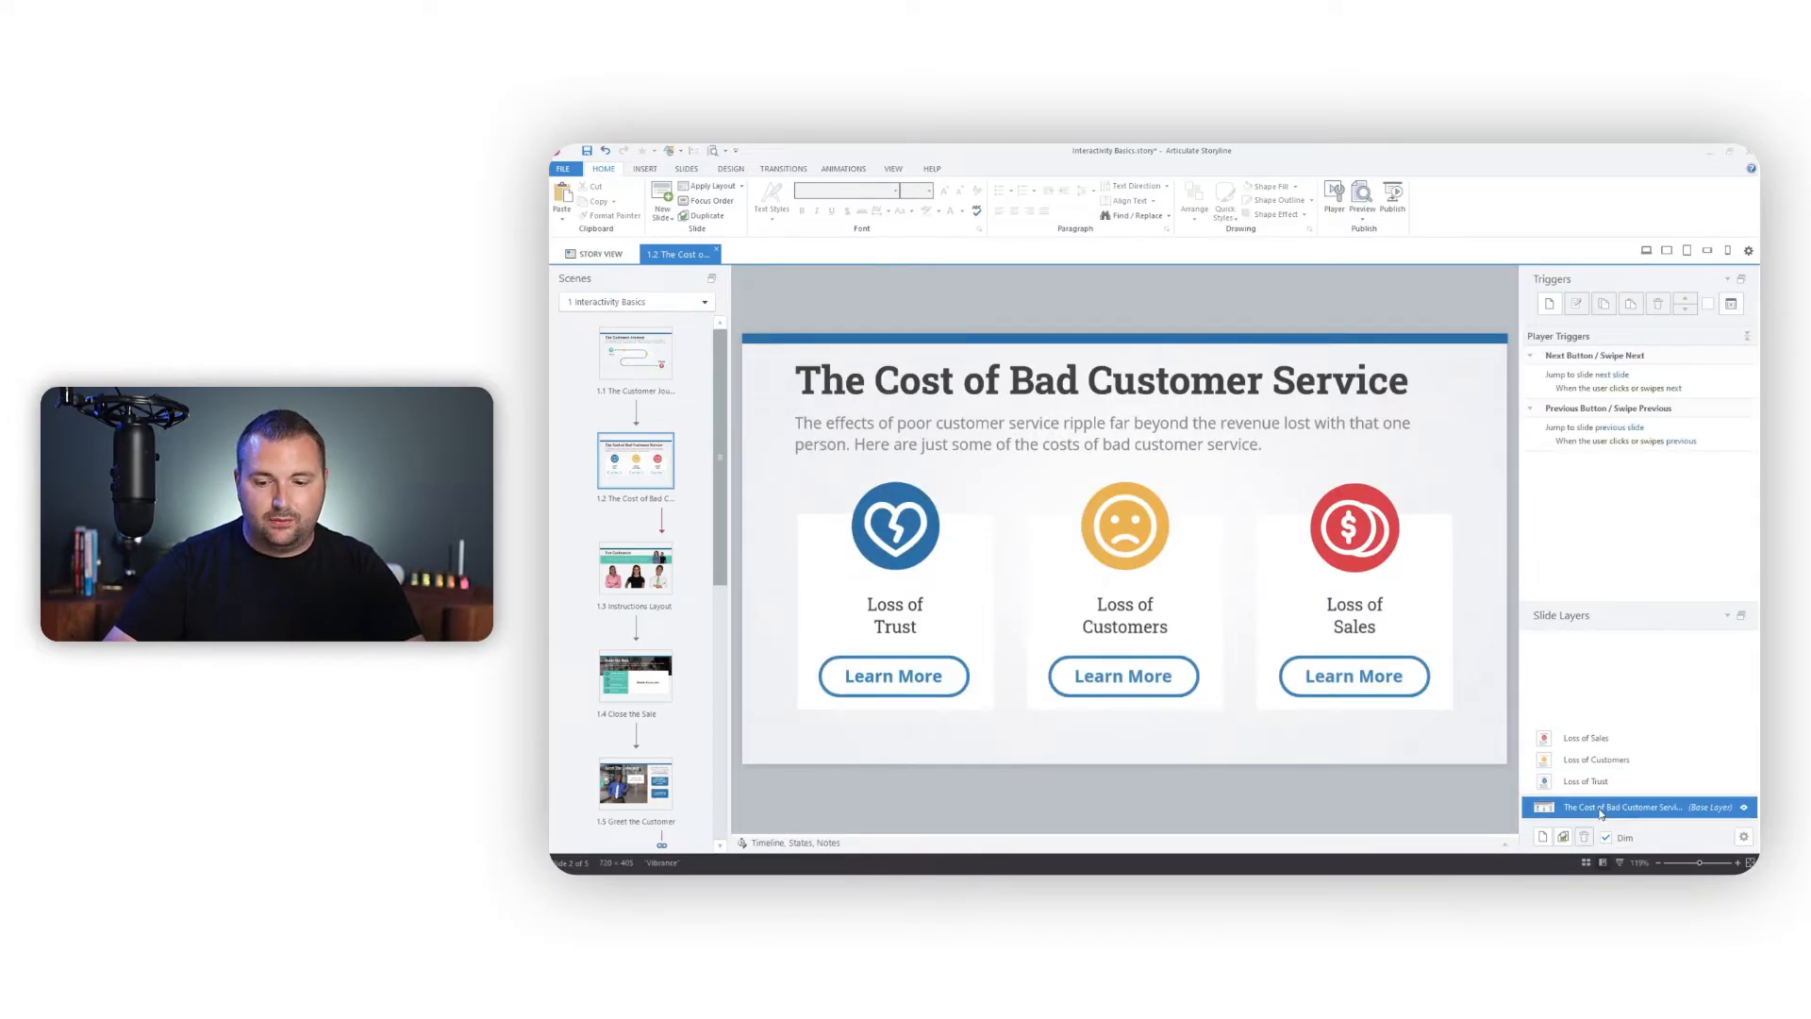
Preview this slide and test the Learn More buttons for Loss of Customers and Loss of Trust
click(1363, 218)
click(1365, 232)
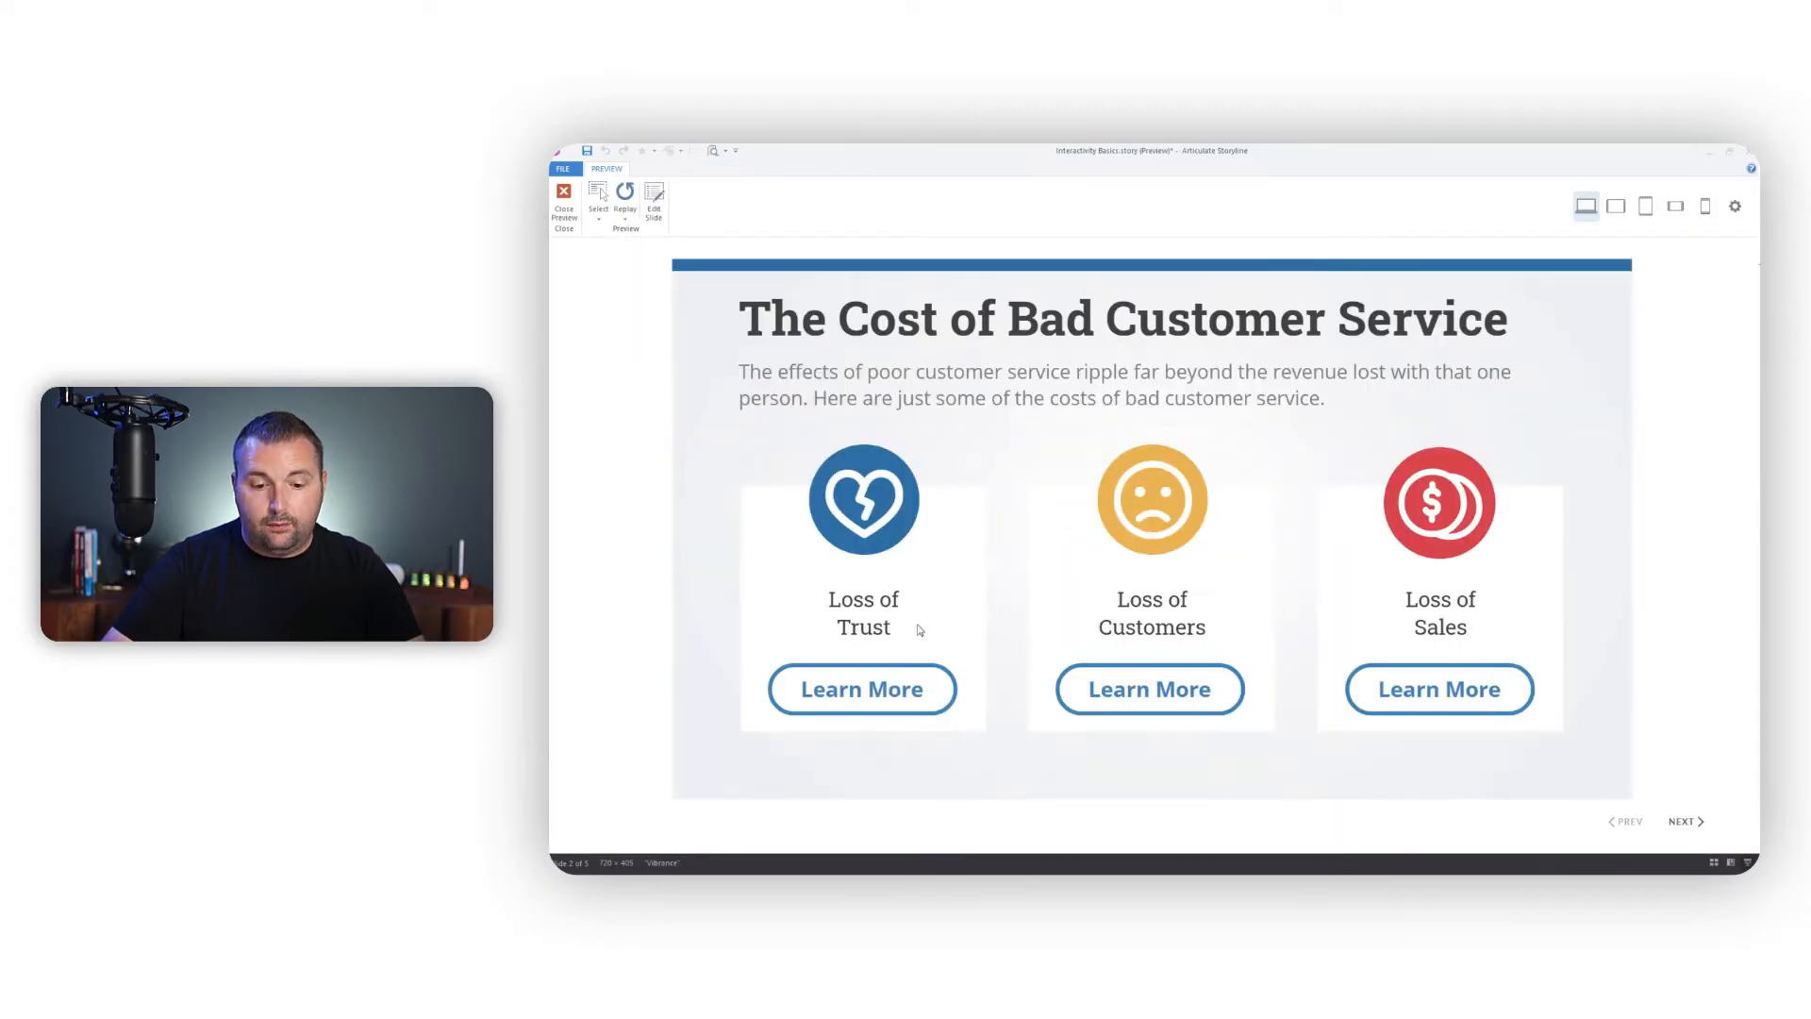
click(1139, 710)
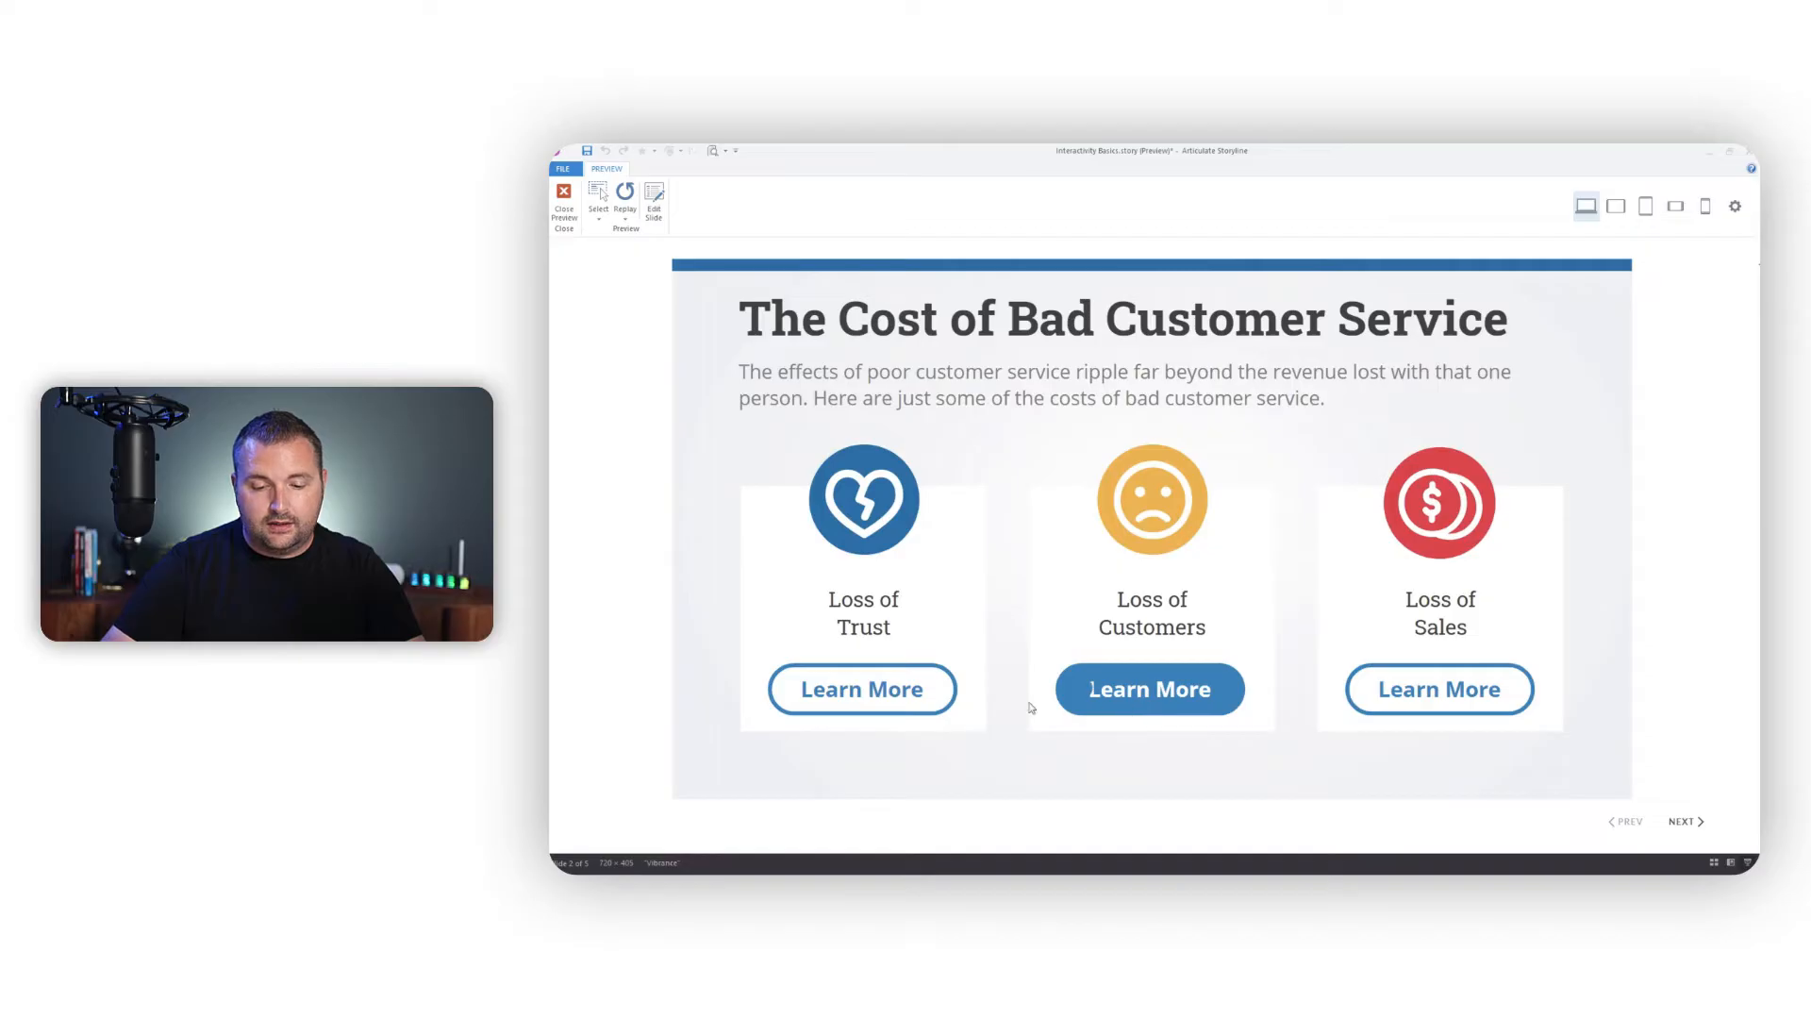
click(945, 704)
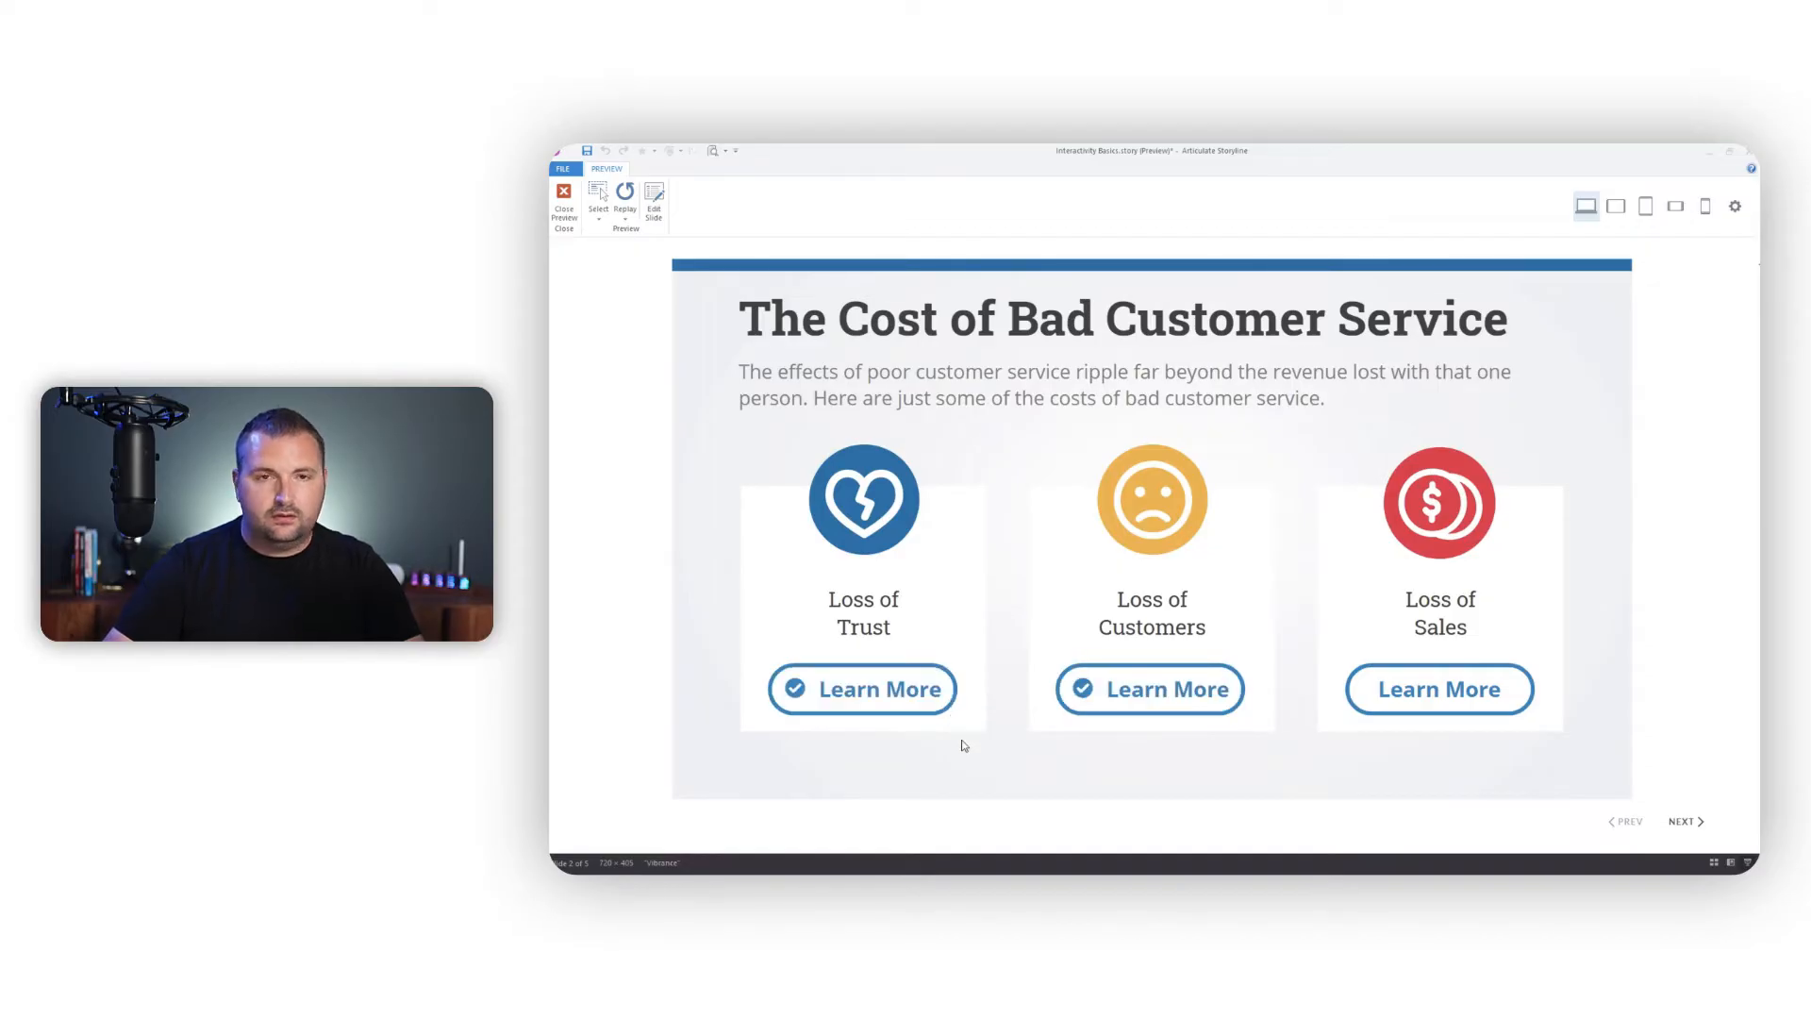
Test the Learn More button for Loss of Sales in the preview and return to editing the slide
click(1496, 703)
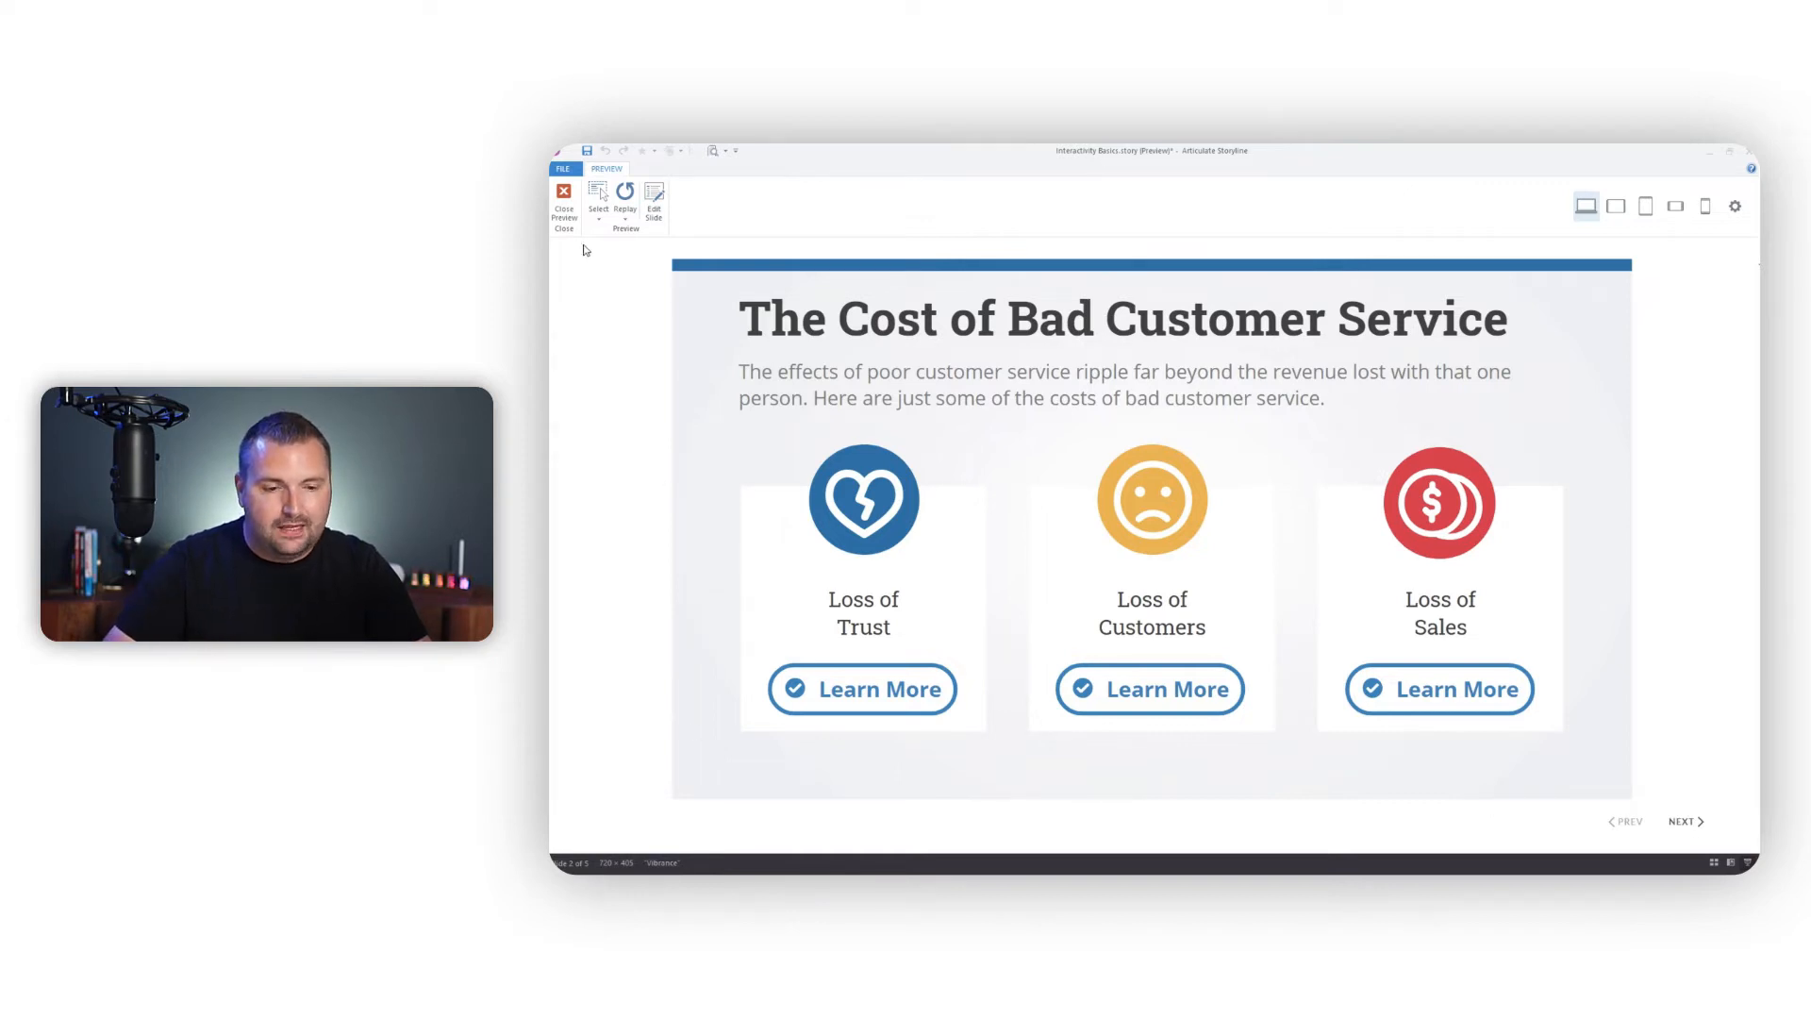
click(564, 201)
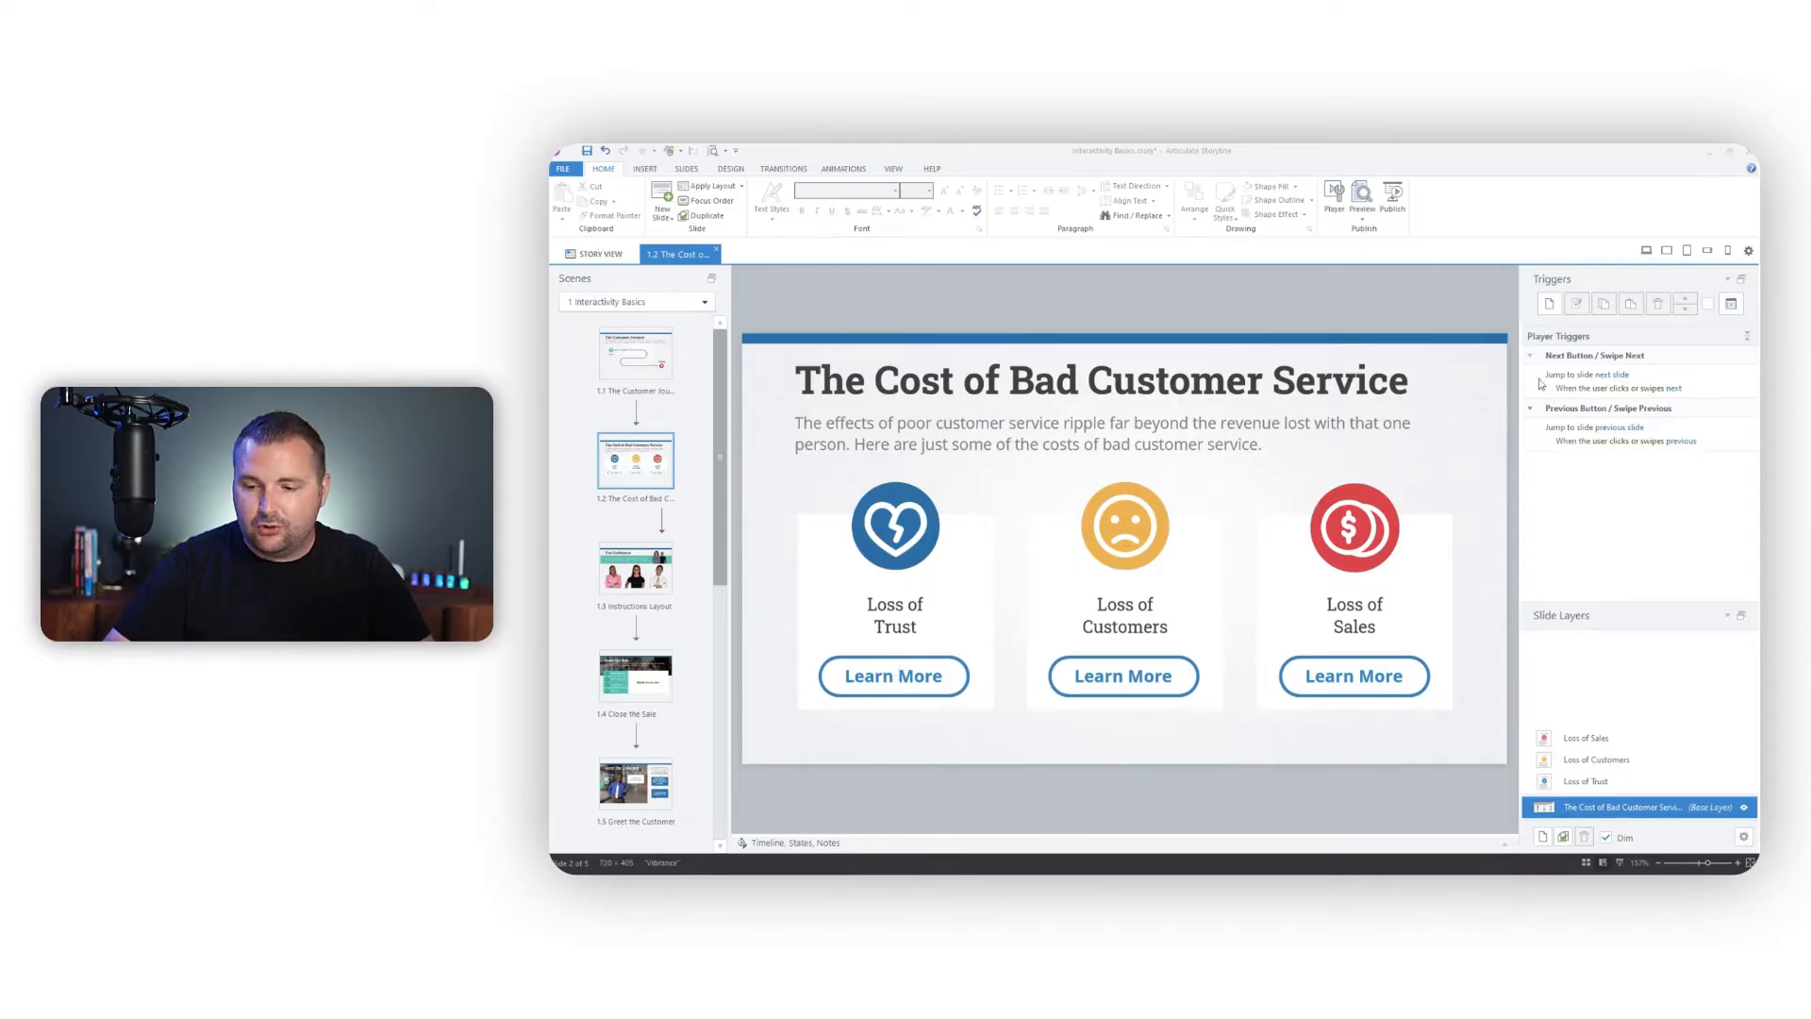
Start a new trigger on the base layer that shows the Loss of Trust layer, reviewing the available actions
click(1549, 303)
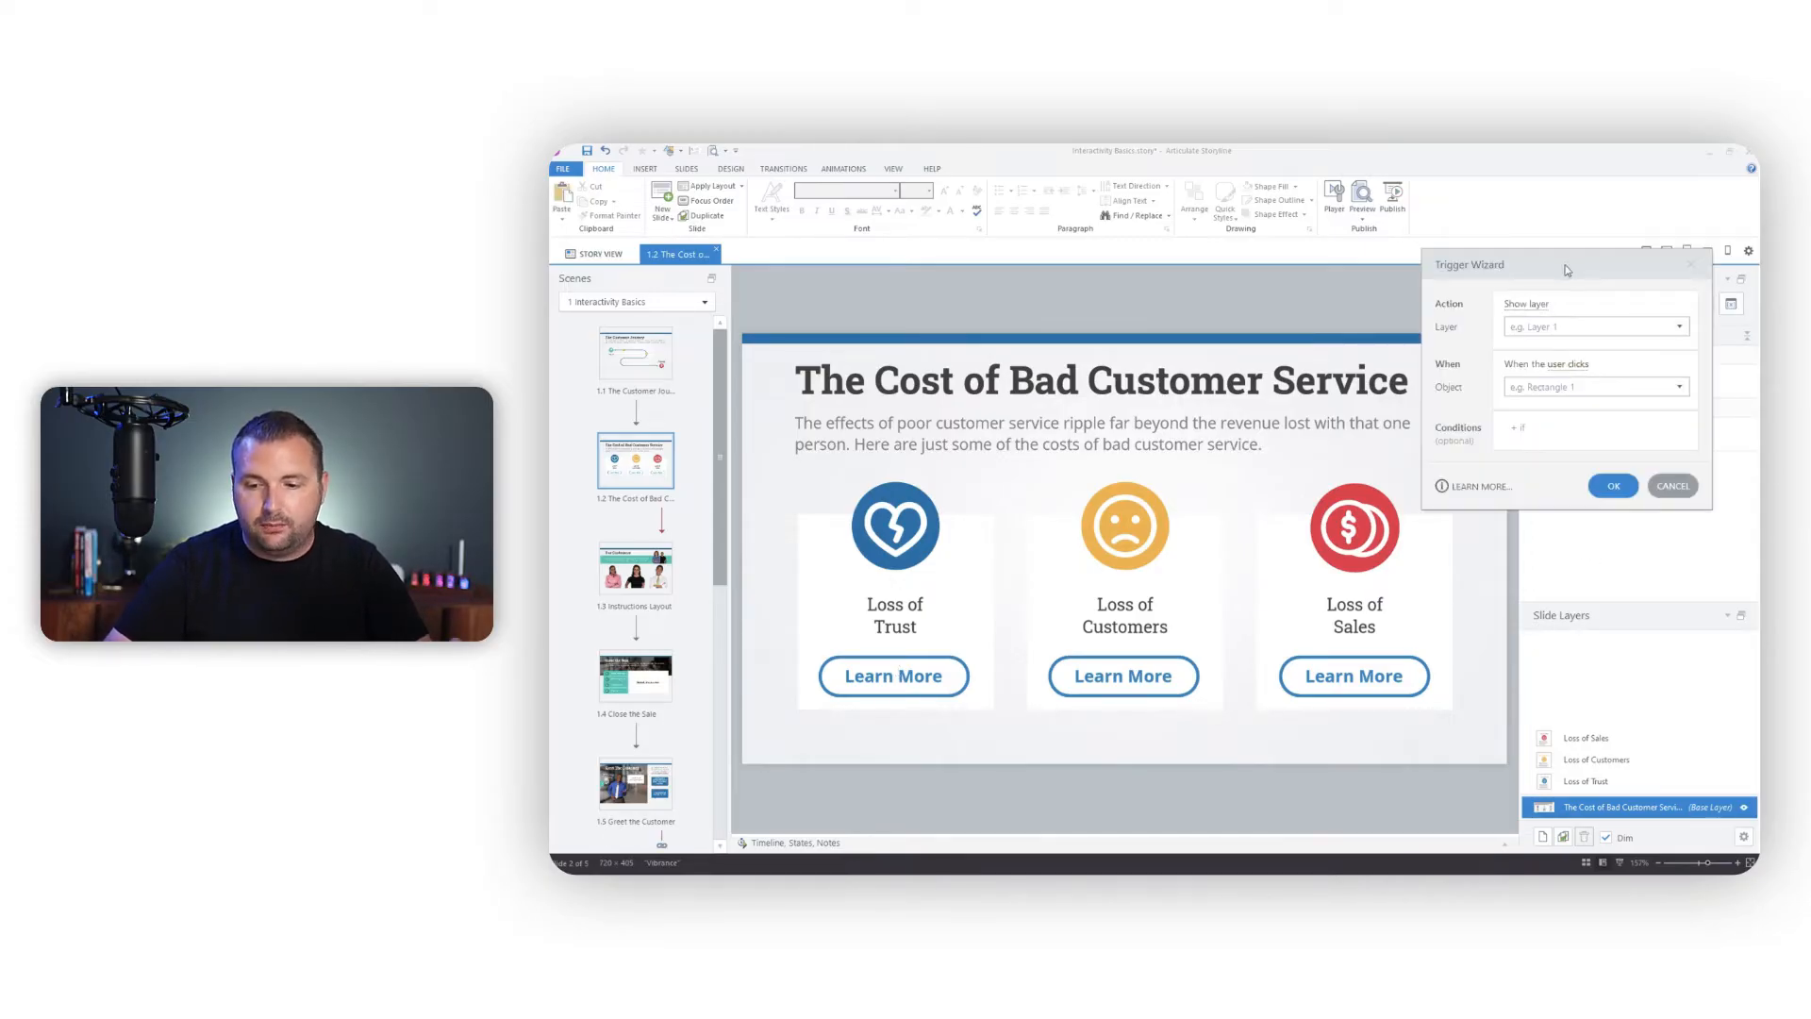
drag(1564, 266, 1269, 342)
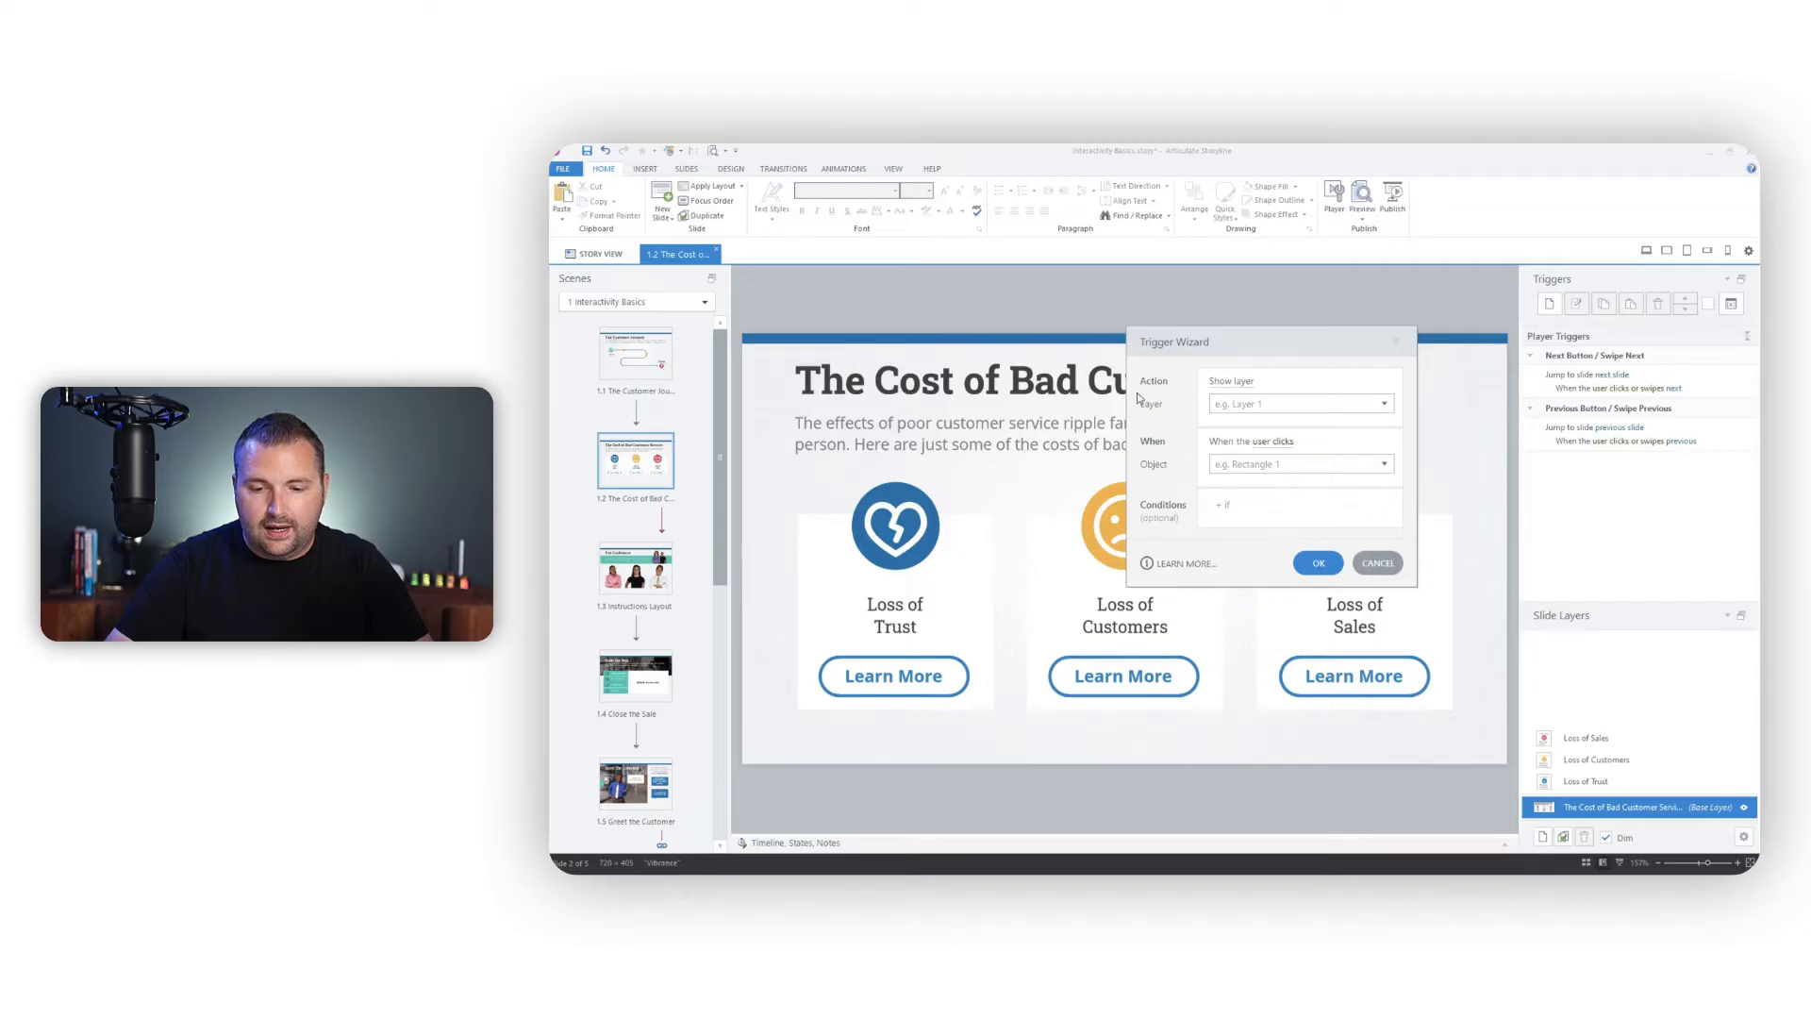
click(1252, 388)
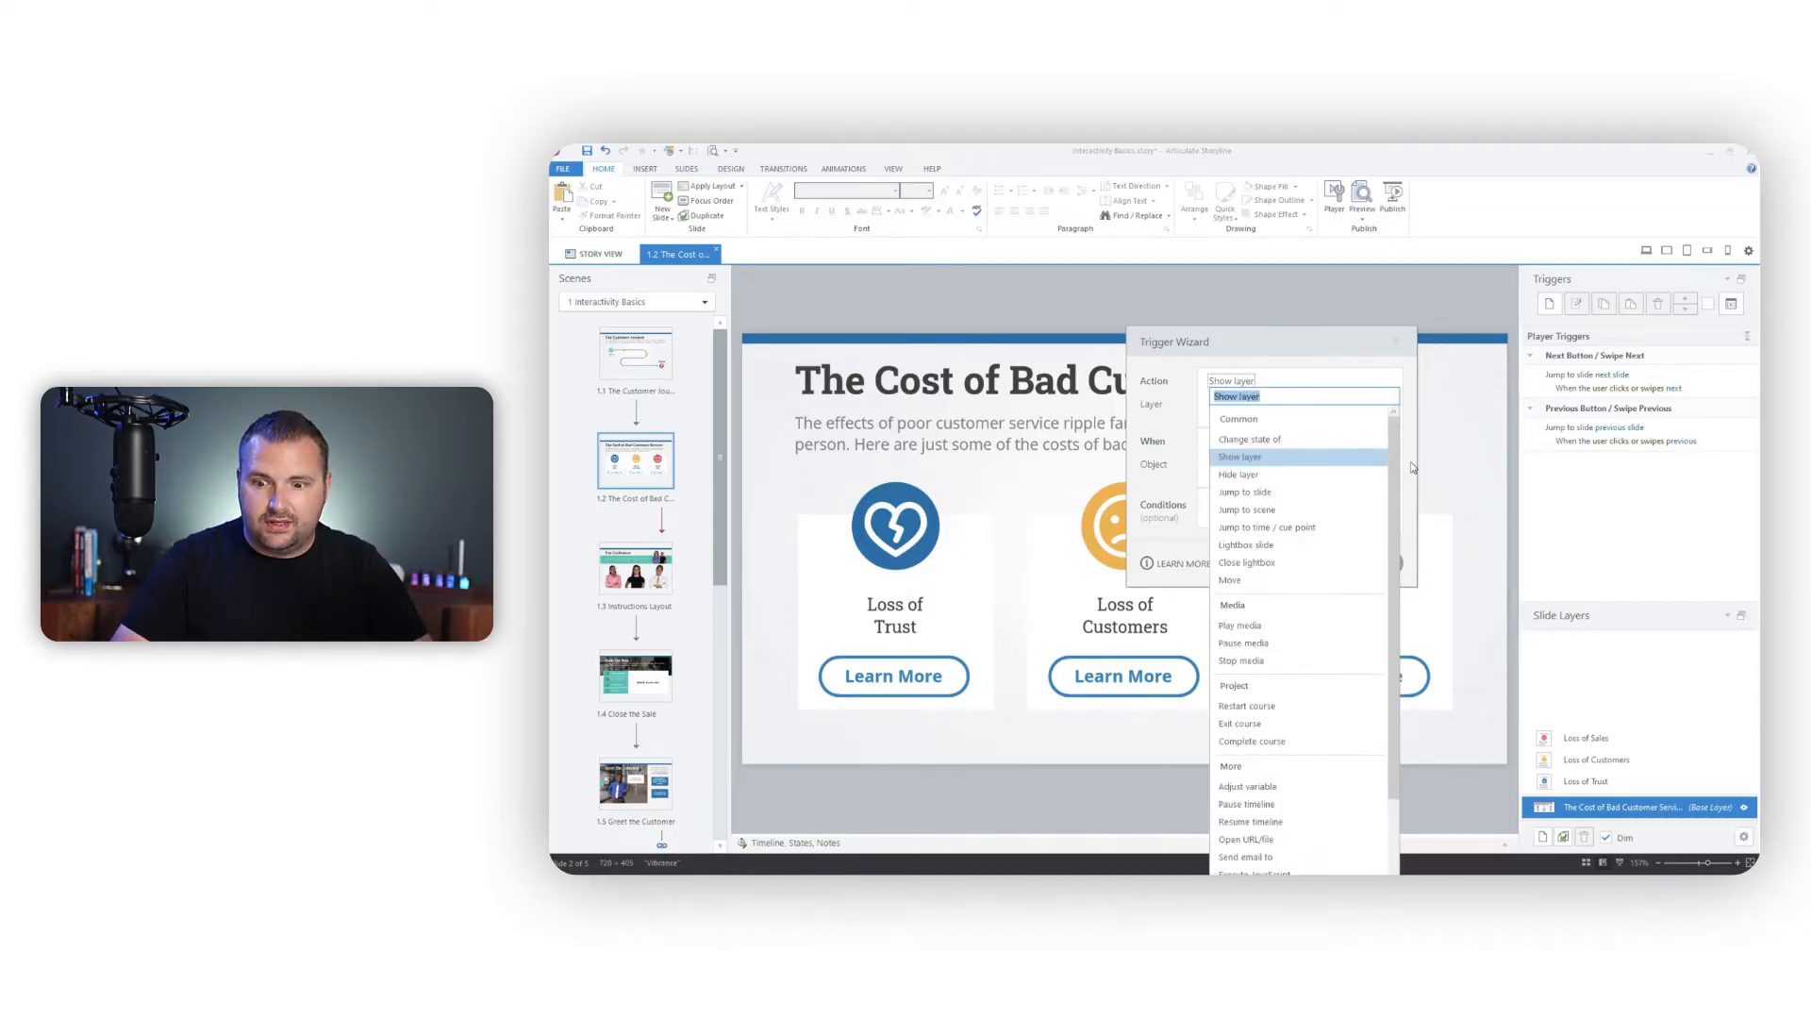
scroll(1388, 503, down, 1)
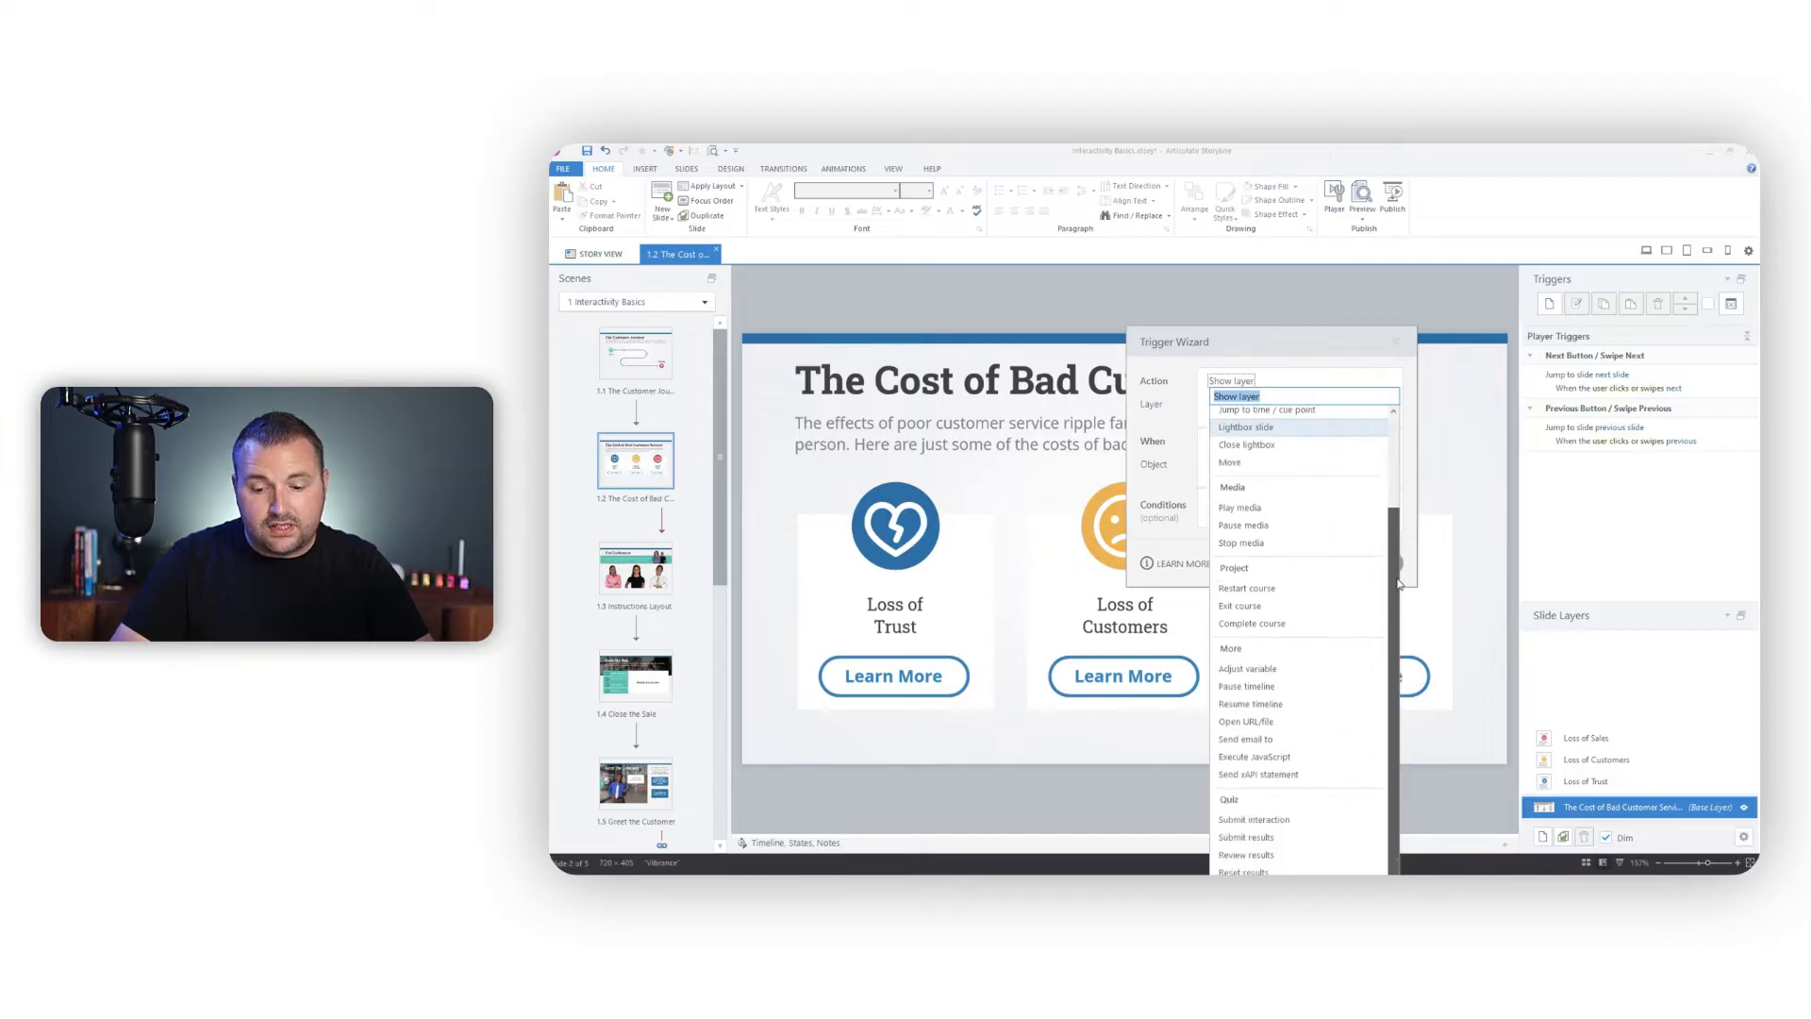
scroll(1388, 503, up, 1)
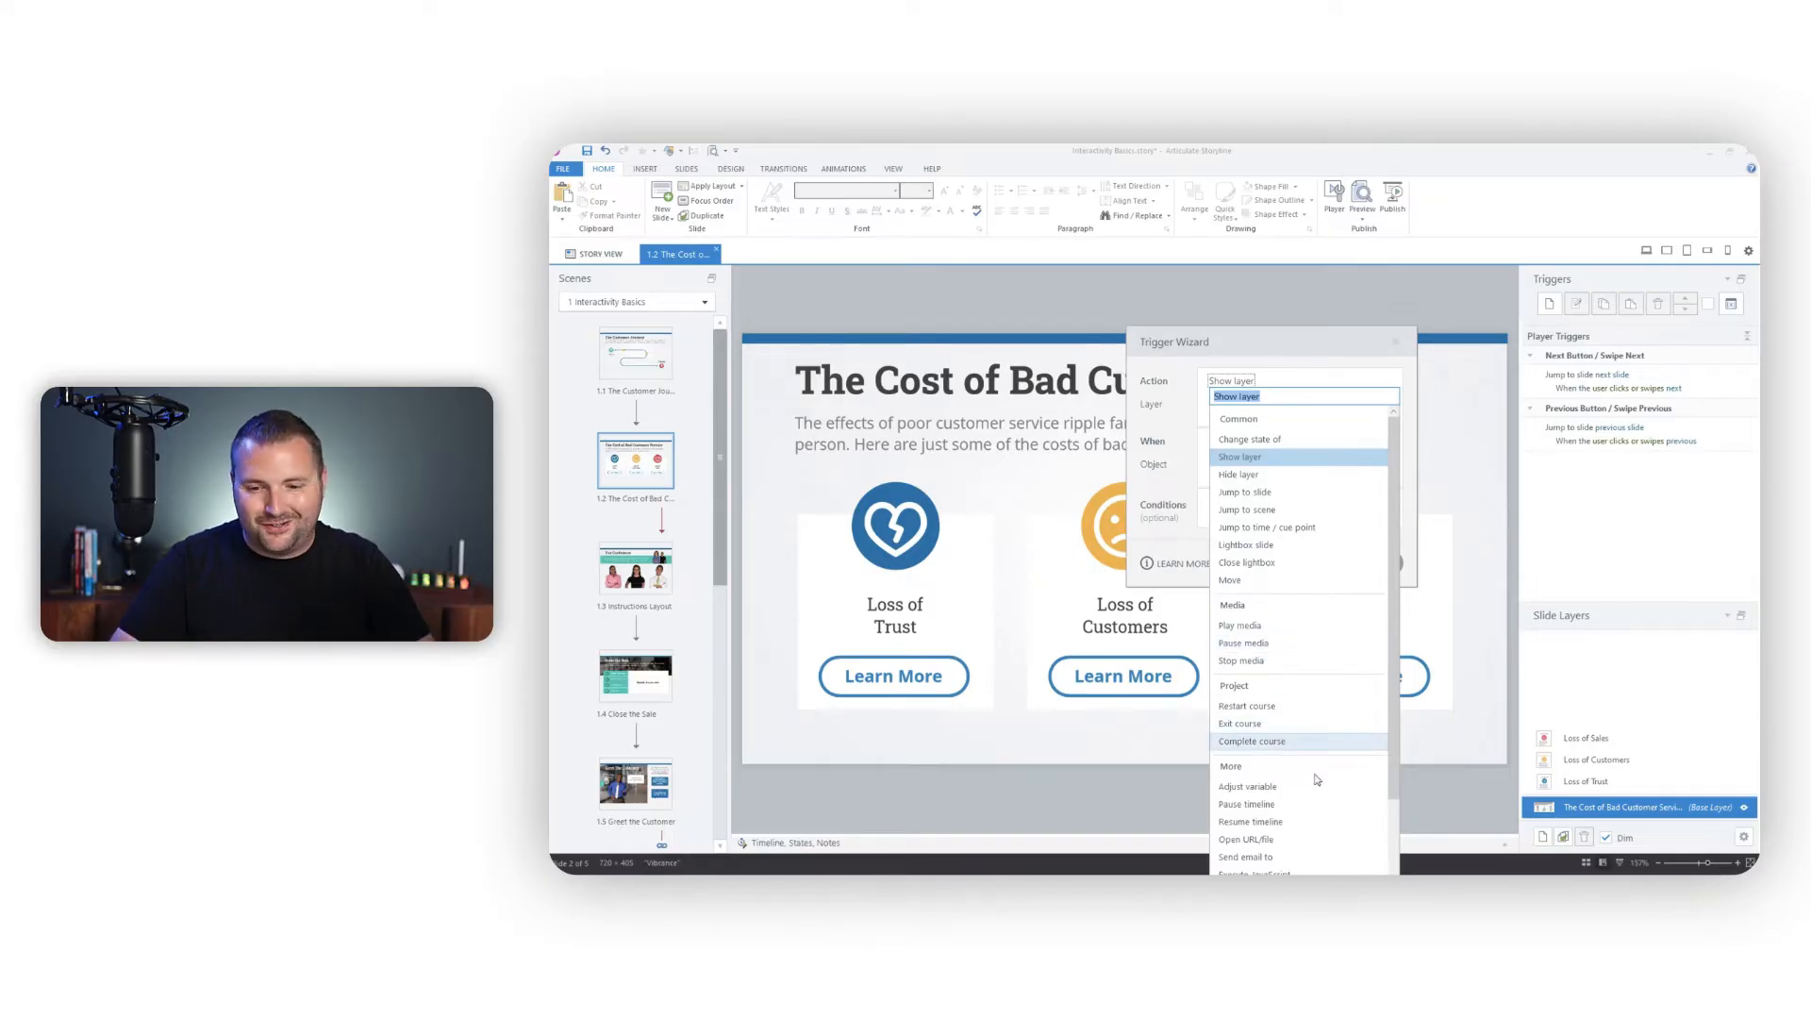
click(1302, 458)
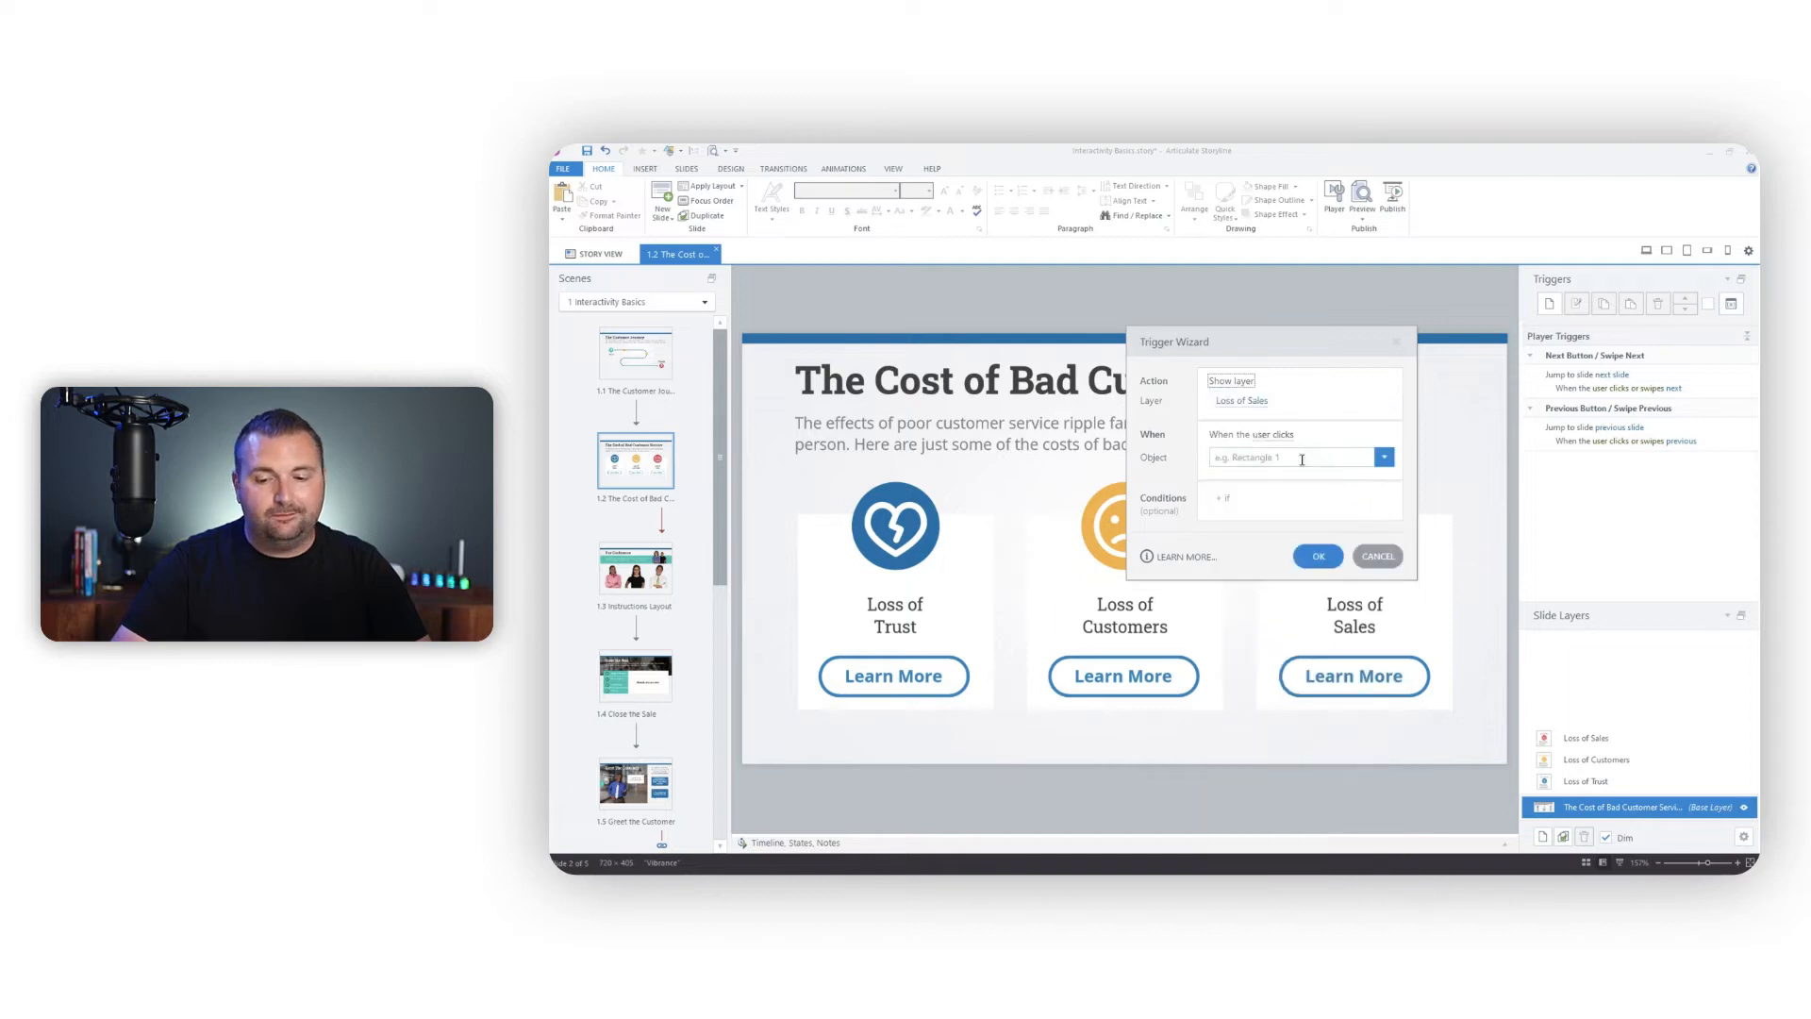
click(1225, 402)
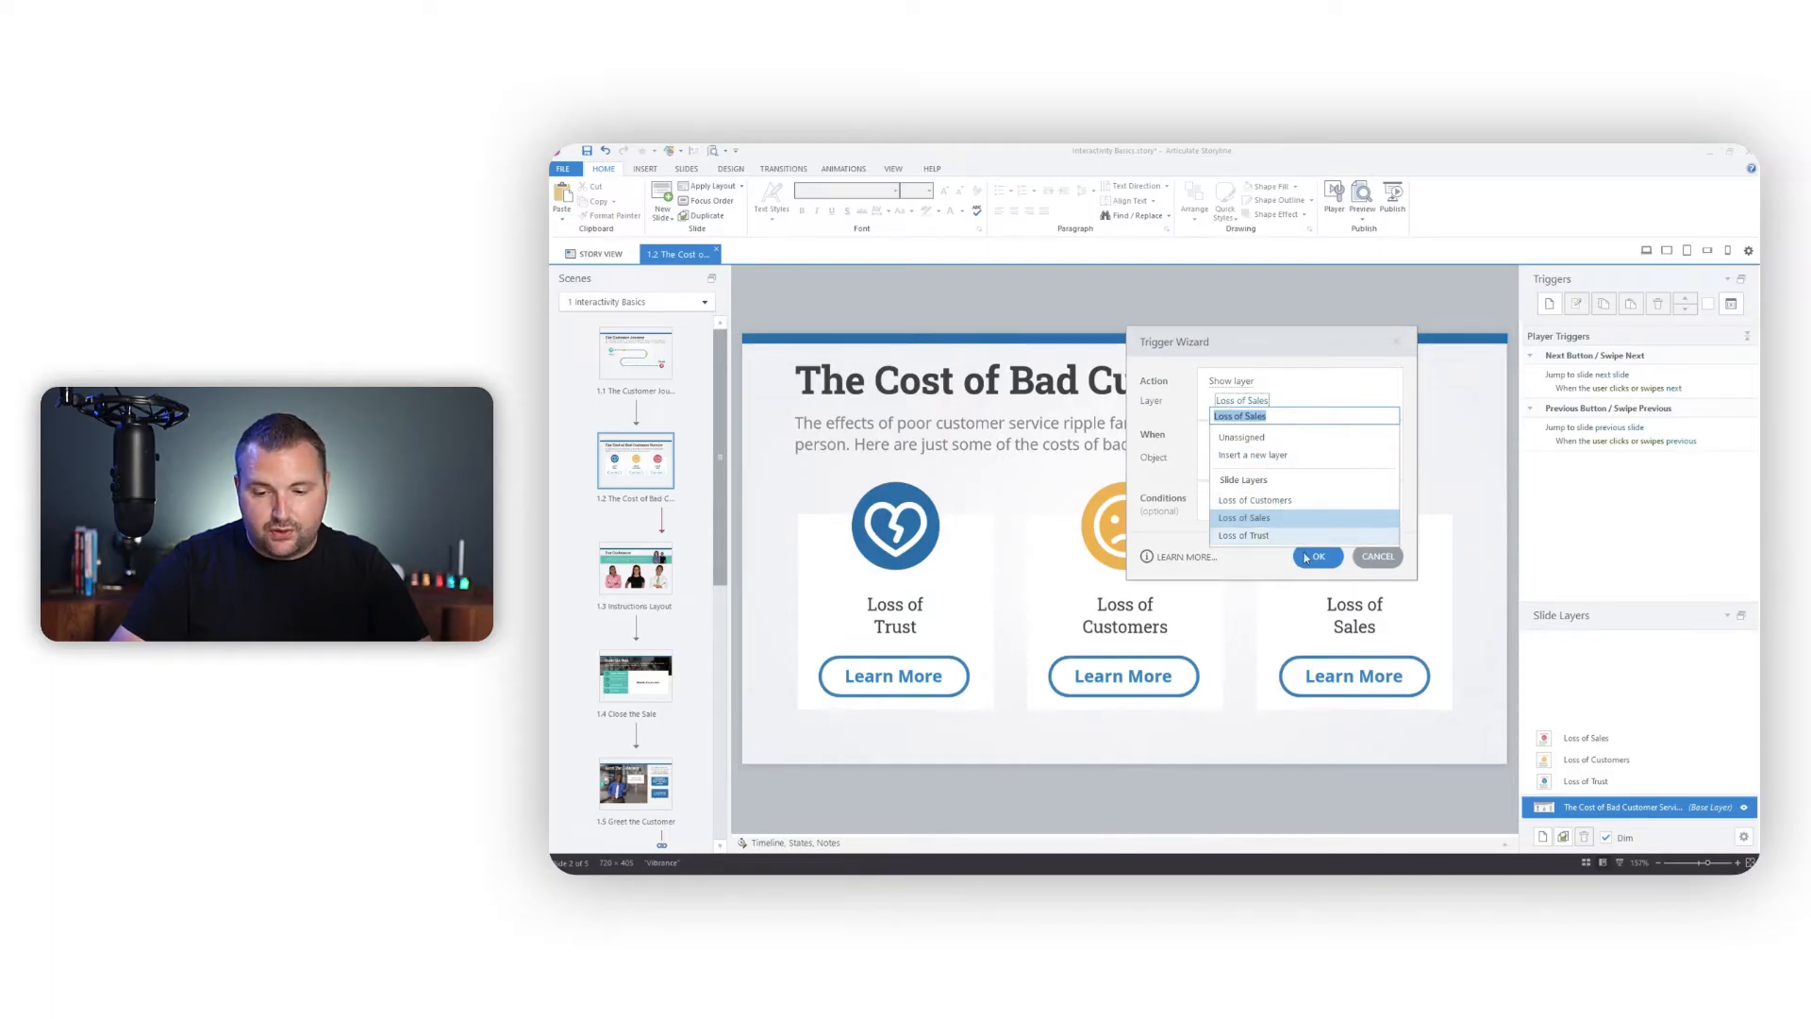
click(1239, 536)
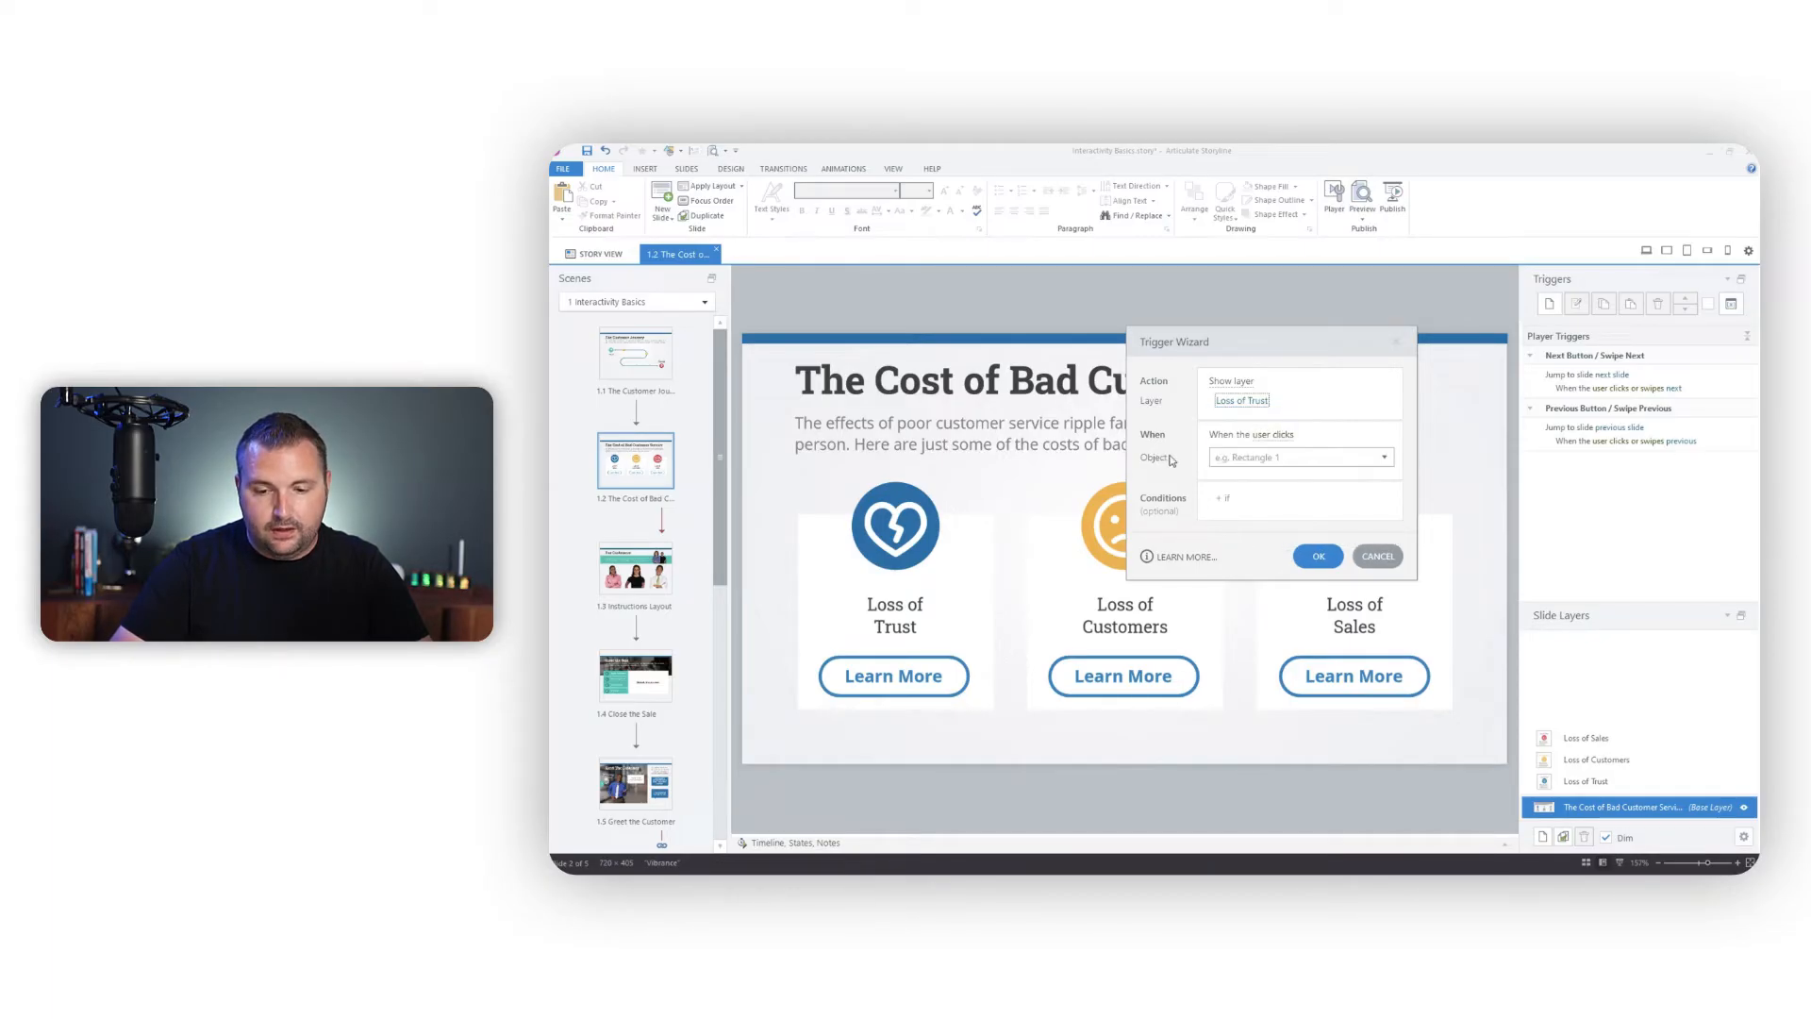
Set the trigger's event to User clicks and browse the slide objects it can be assigned to
click(1285, 436)
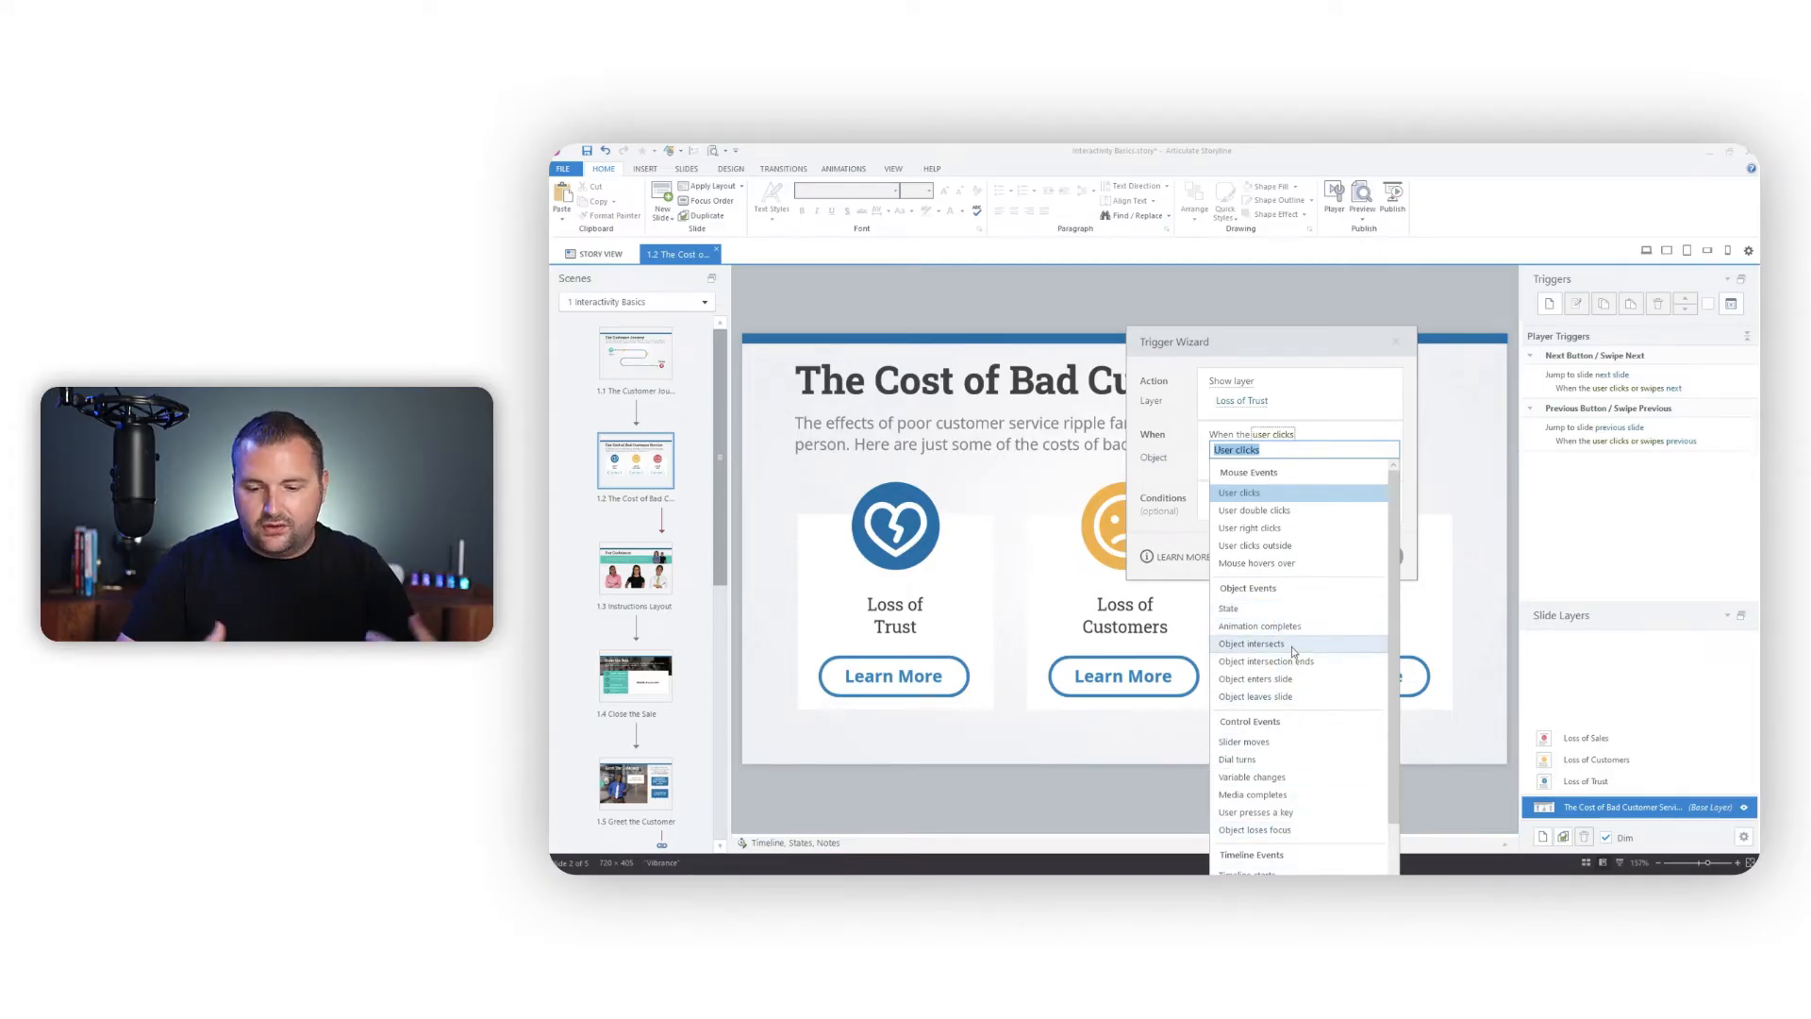
mouse_move(1395, 542)
mouse_down()
mouse_move(1396, 597)
mouse_move(1395, 513)
mouse_up()
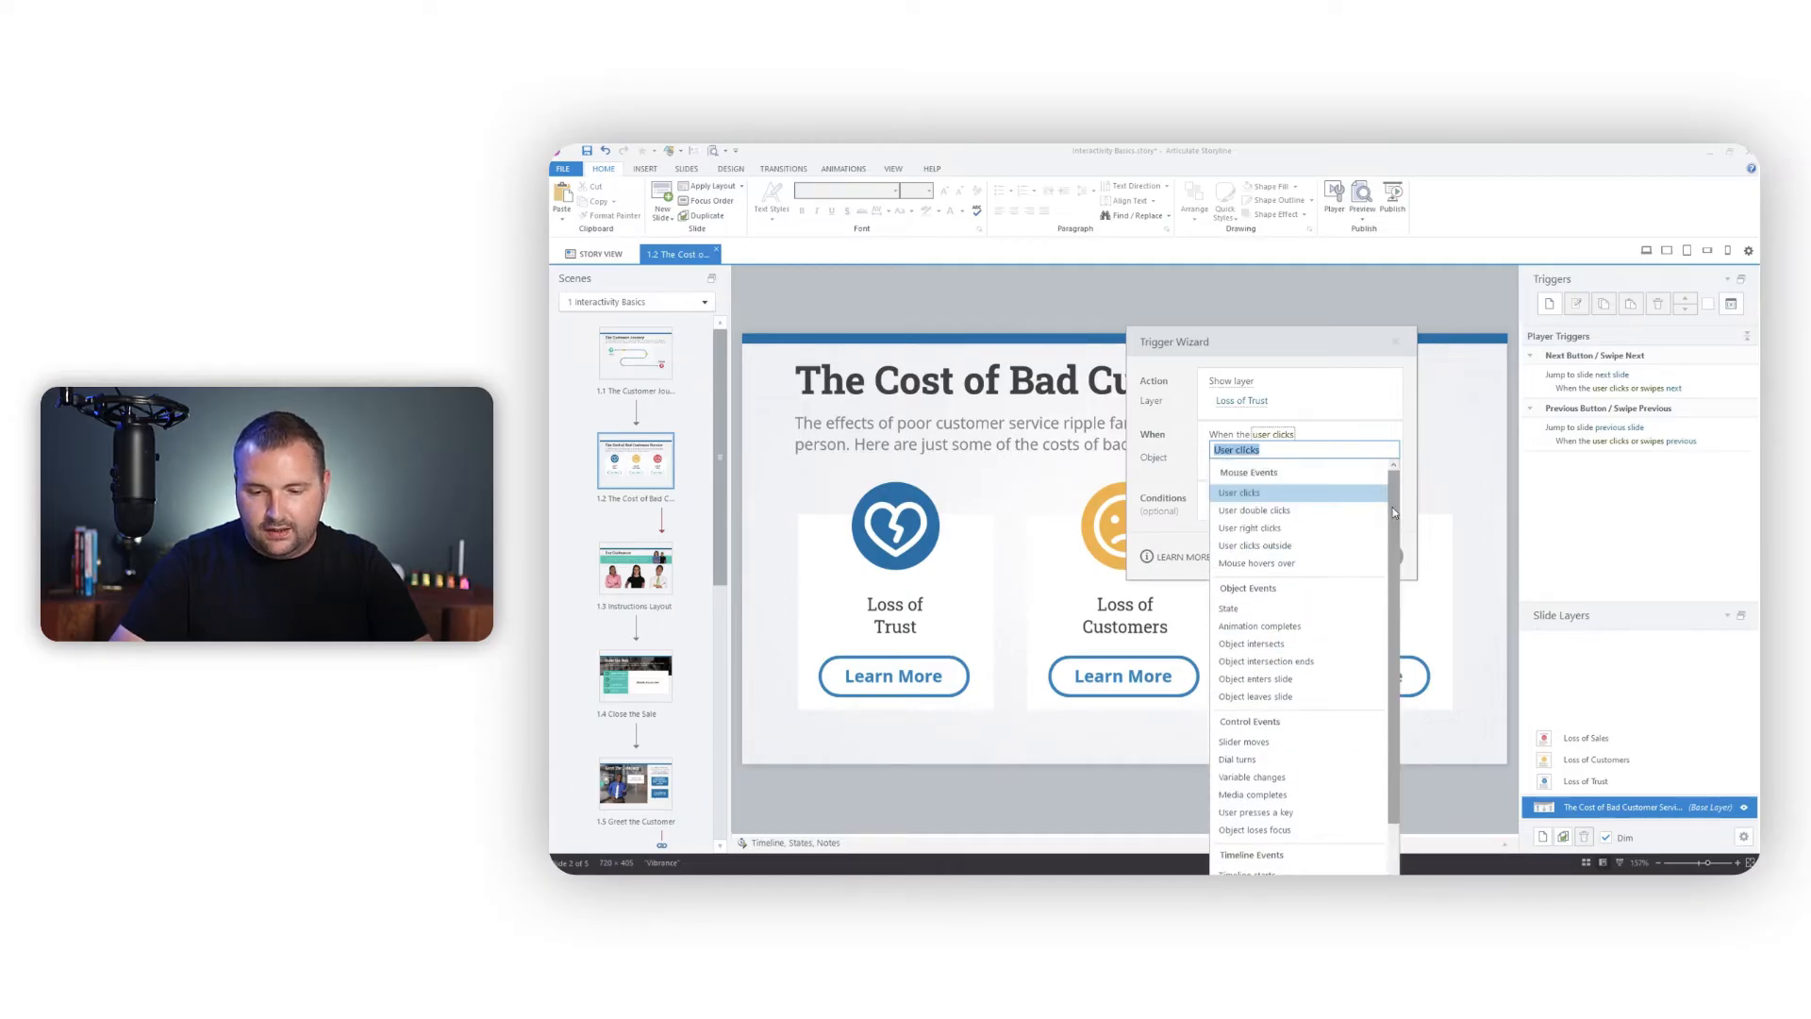
click(1268, 494)
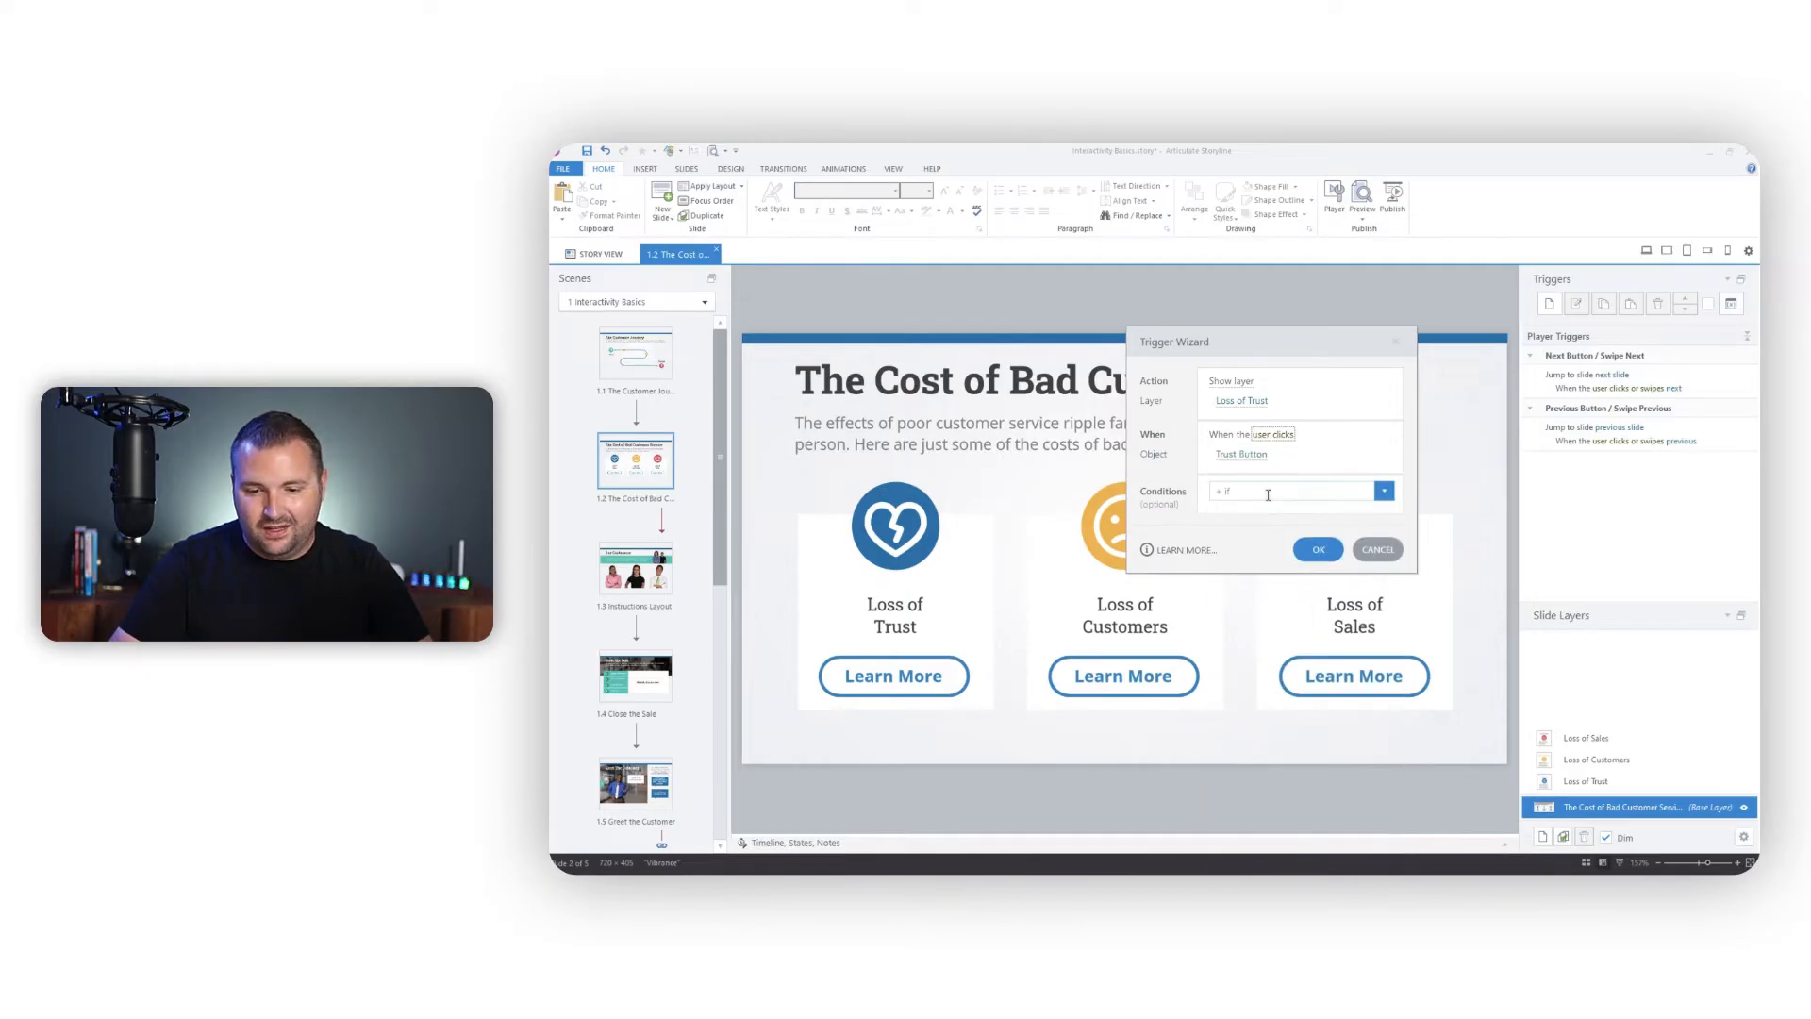
click(1262, 454)
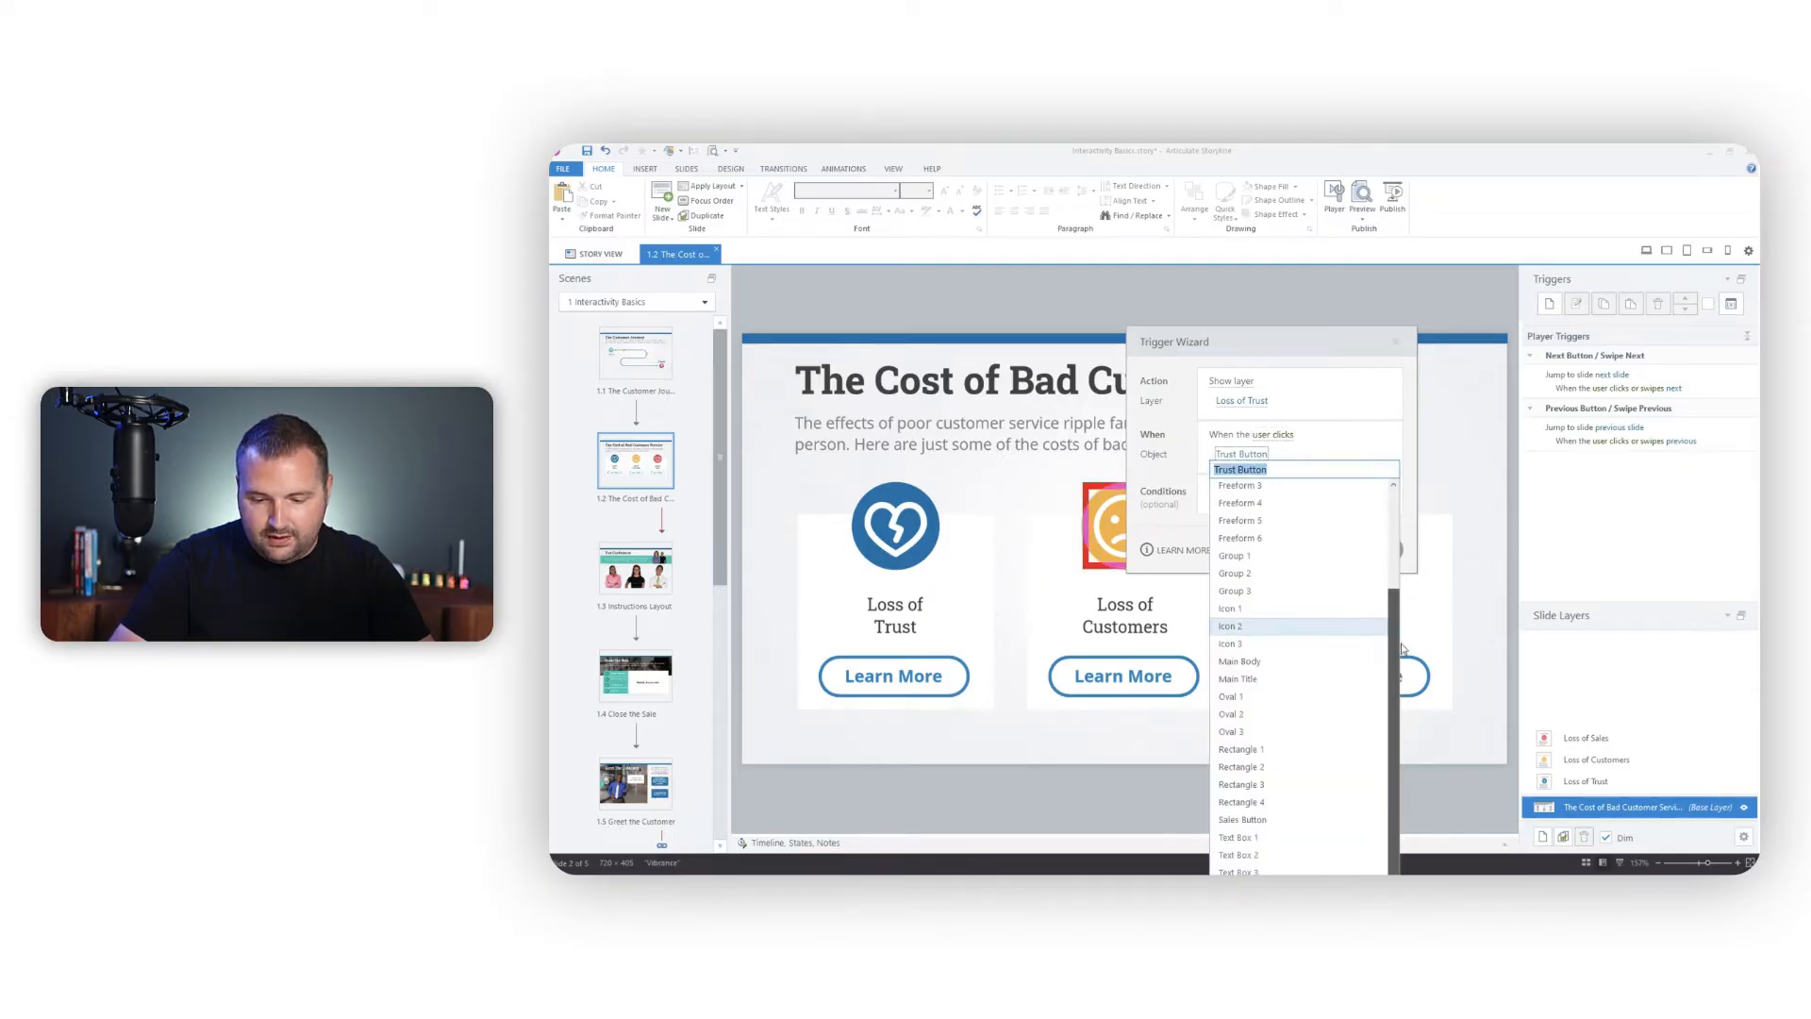
scroll(1389, 679, up, 1)
scroll(1389, 684, down, 1)
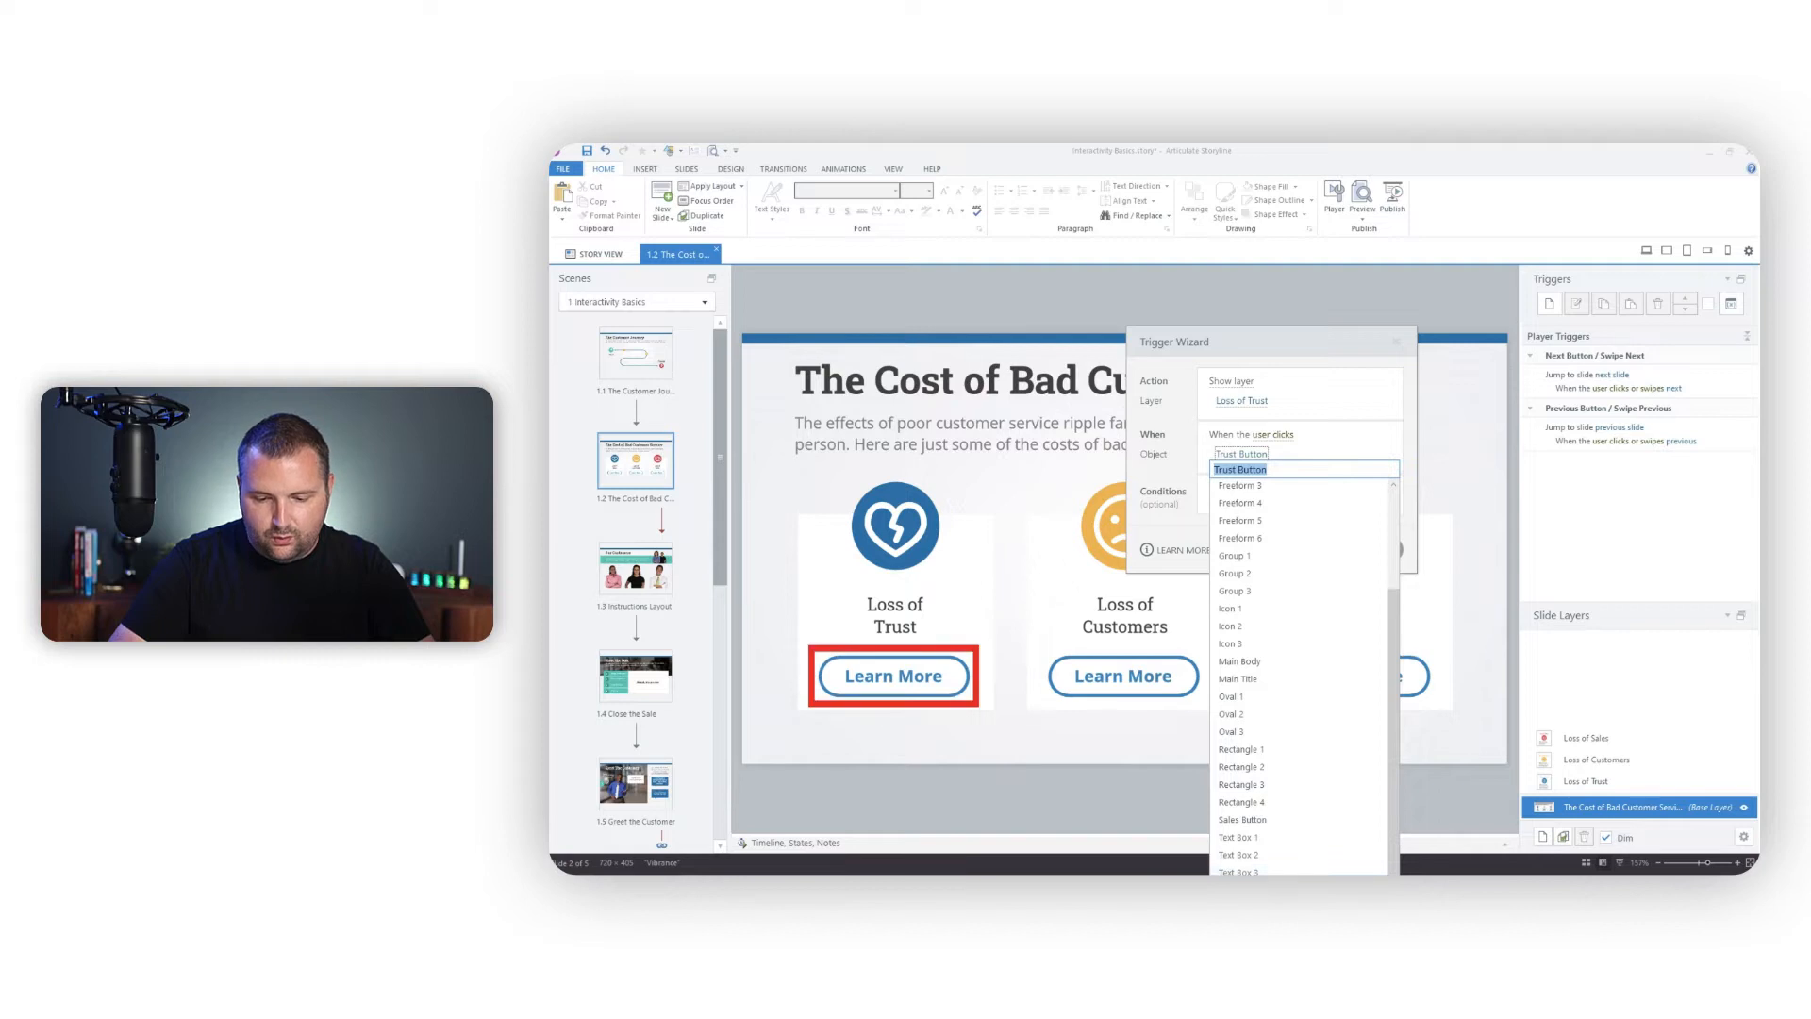
drag(1400, 646, 1387, 505)
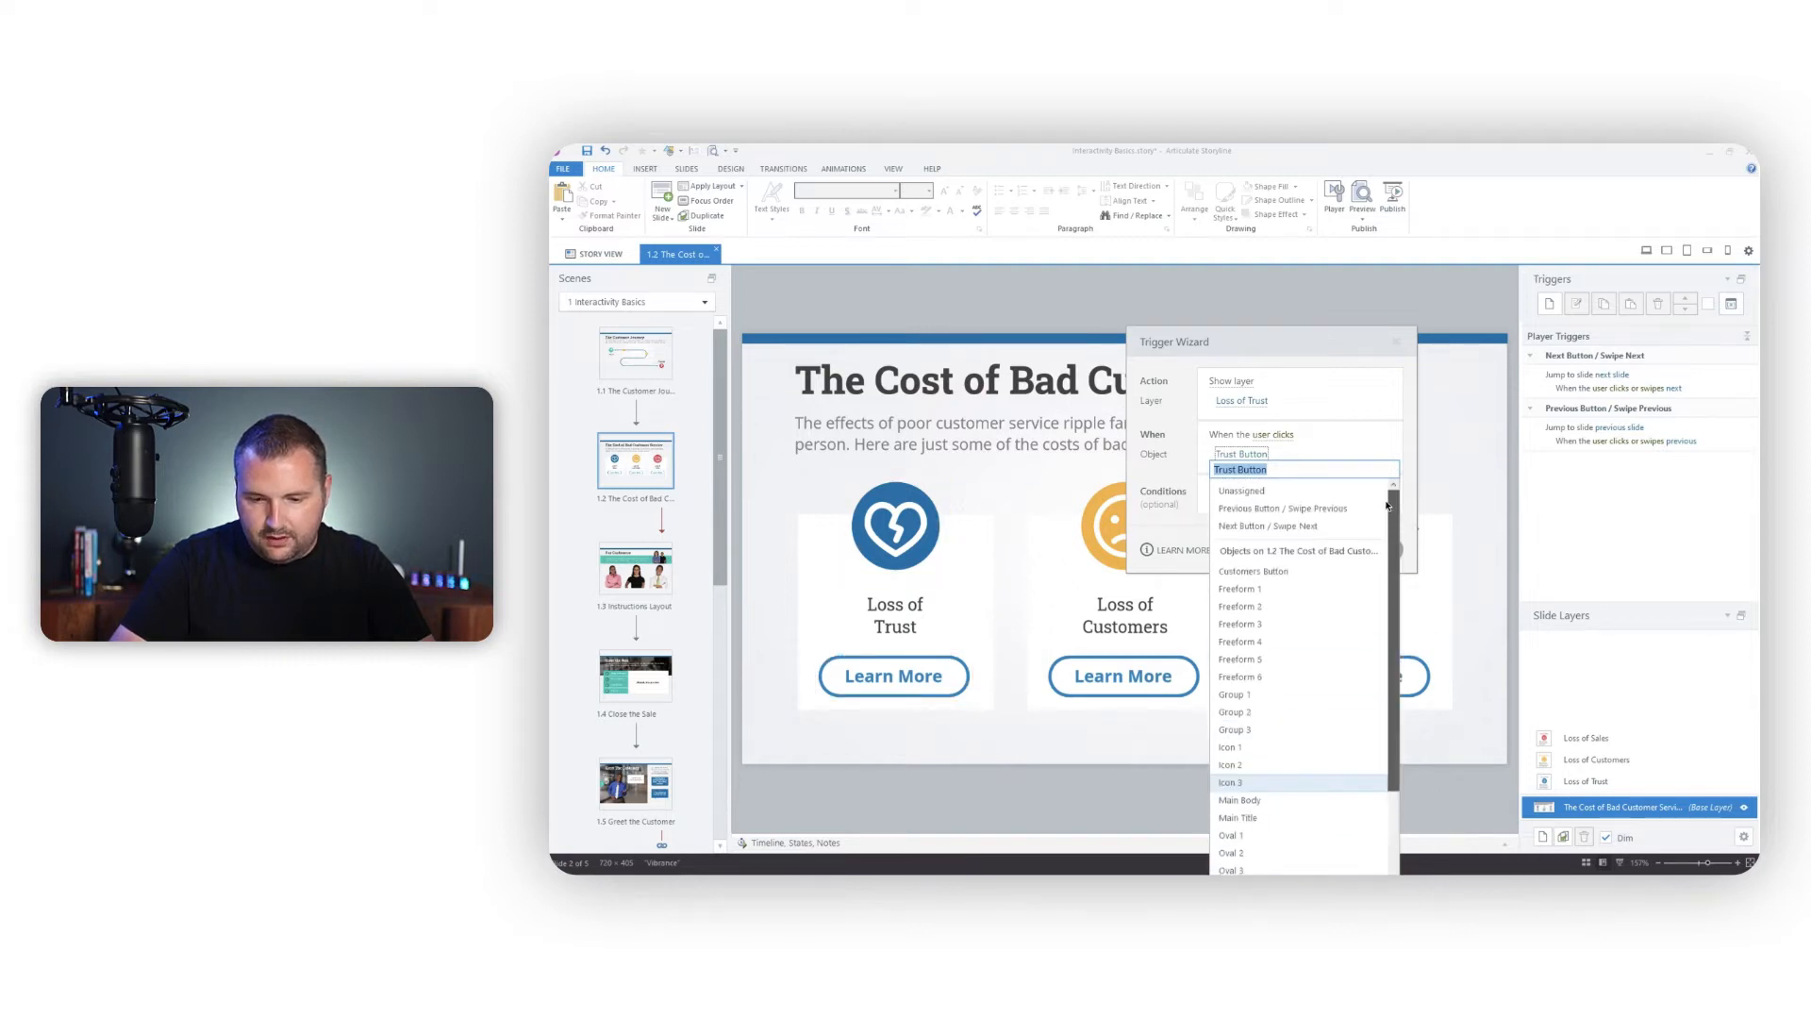
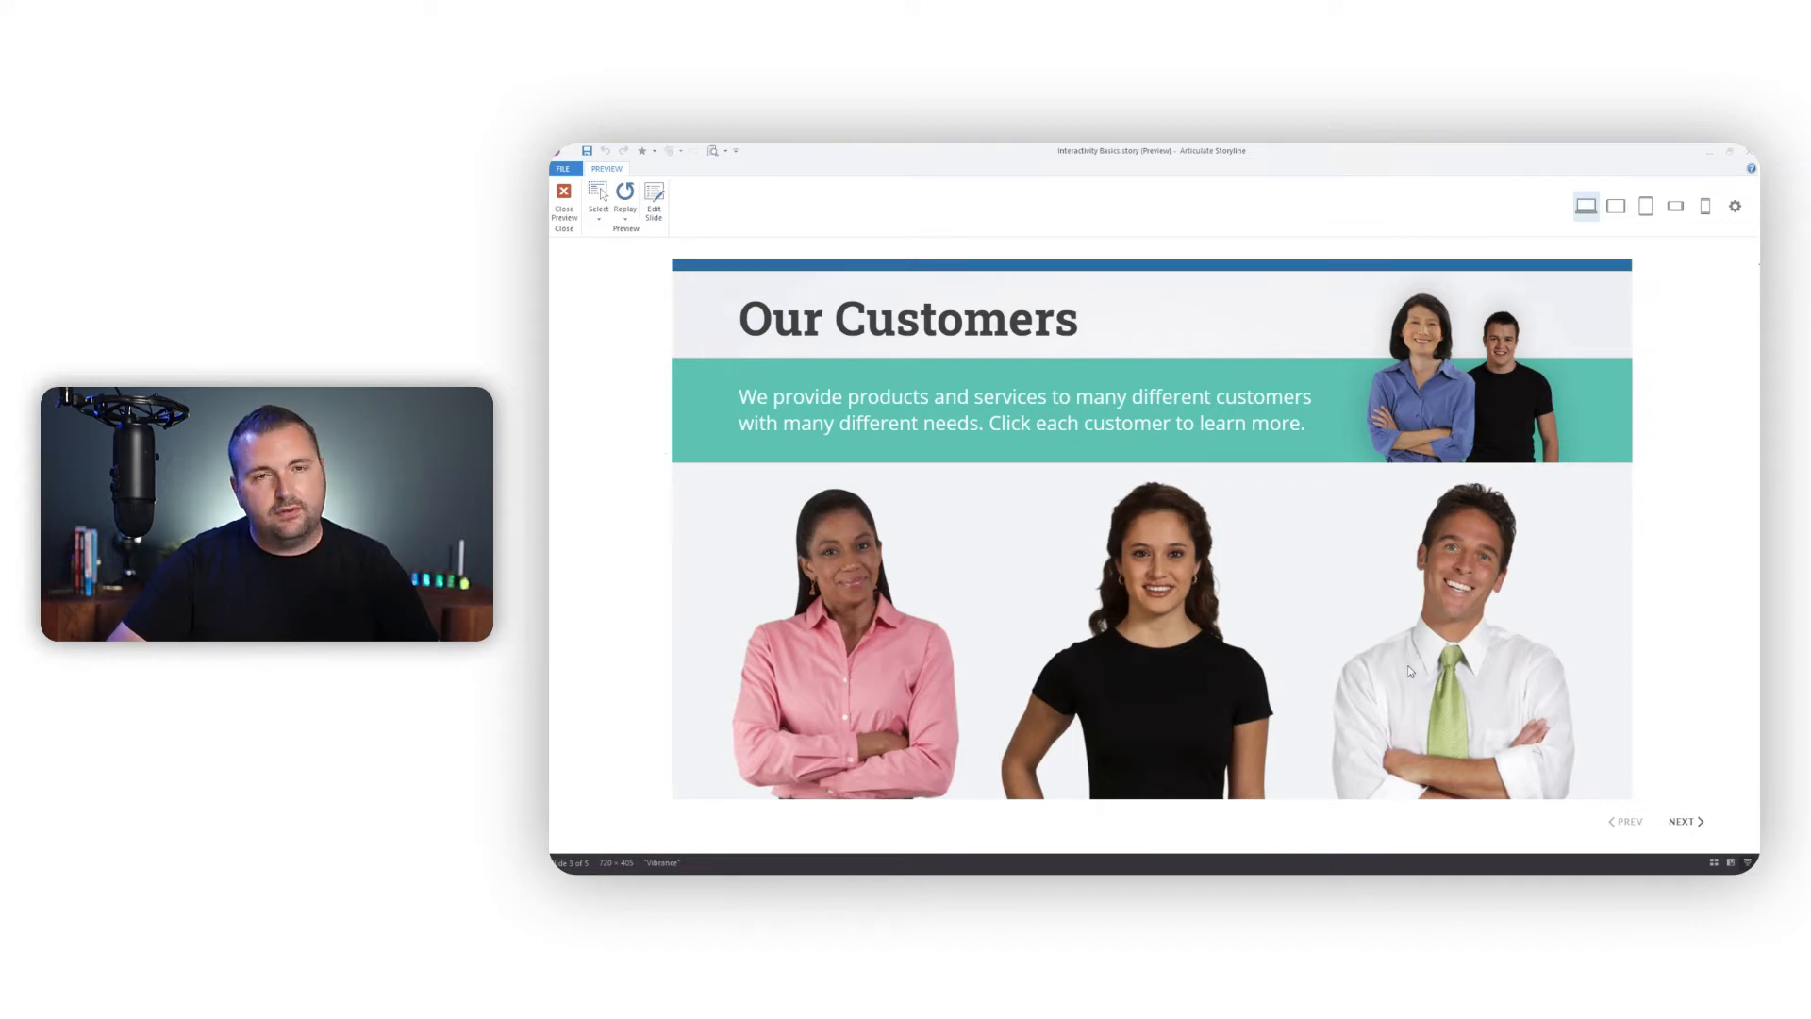
Leave the preview and recolor the woman in the pink shirt on the Our Customers slide to grayscale
click(564, 200)
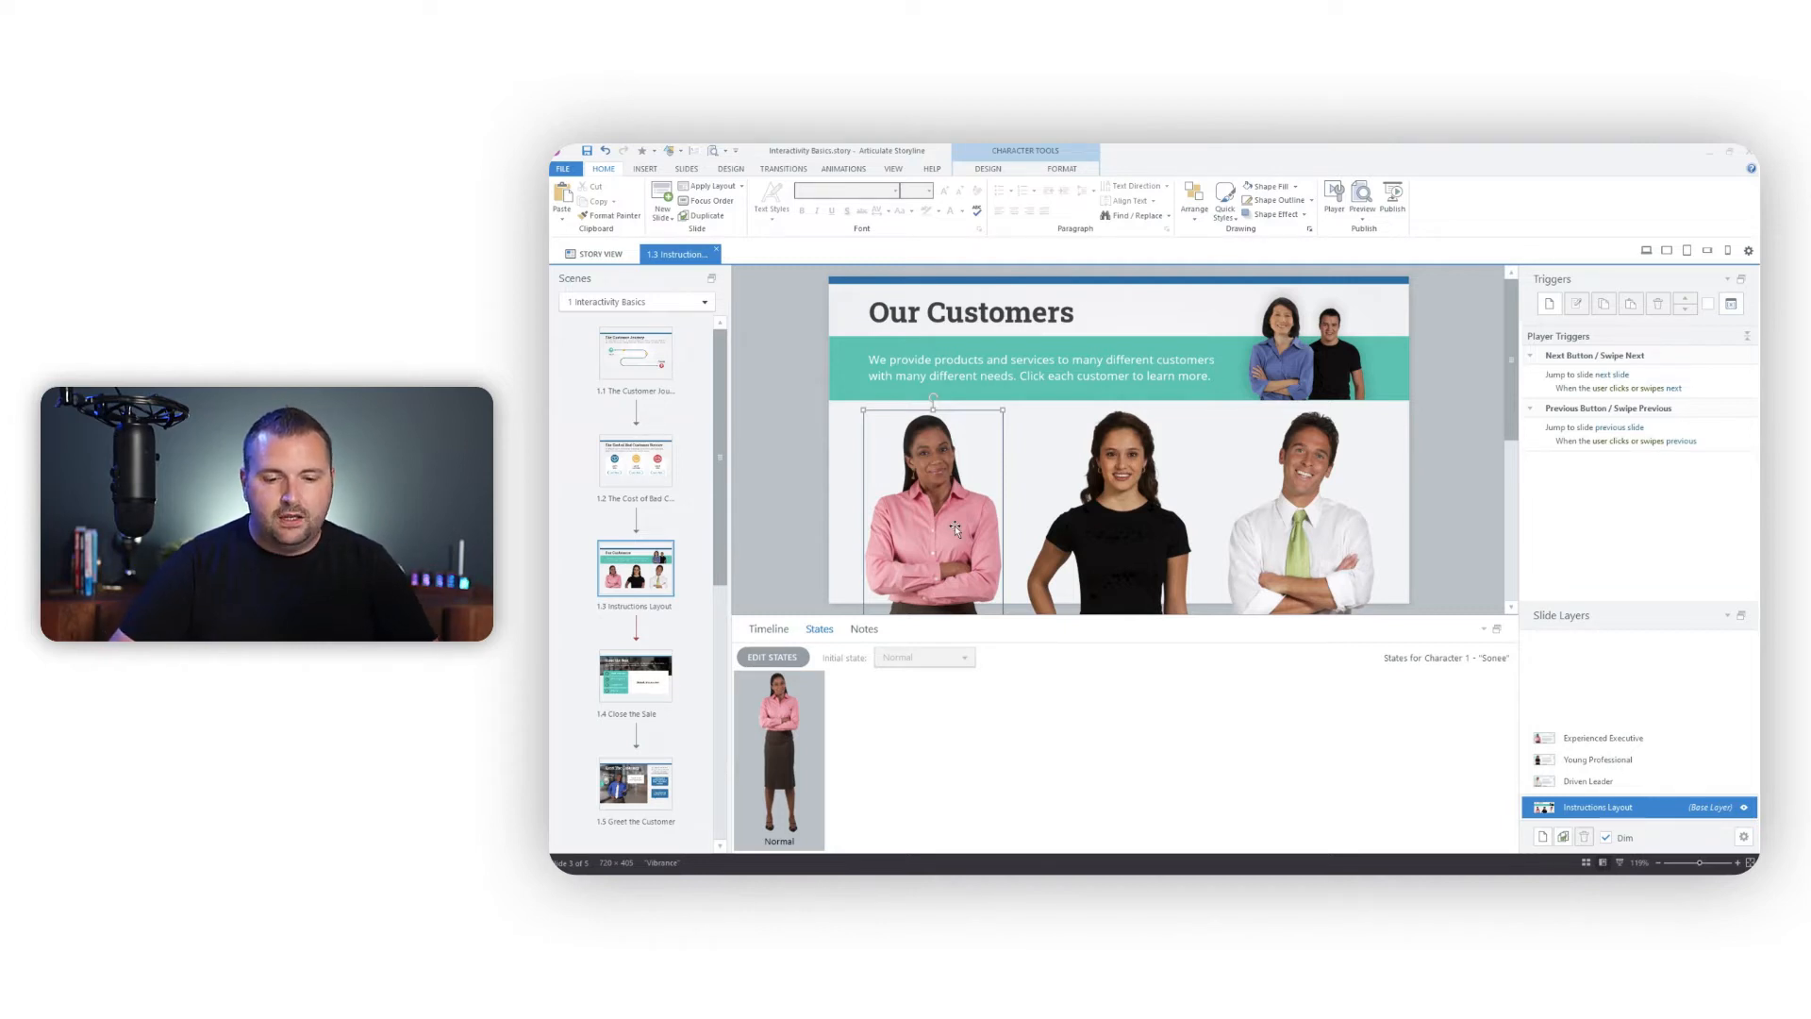
click(1057, 168)
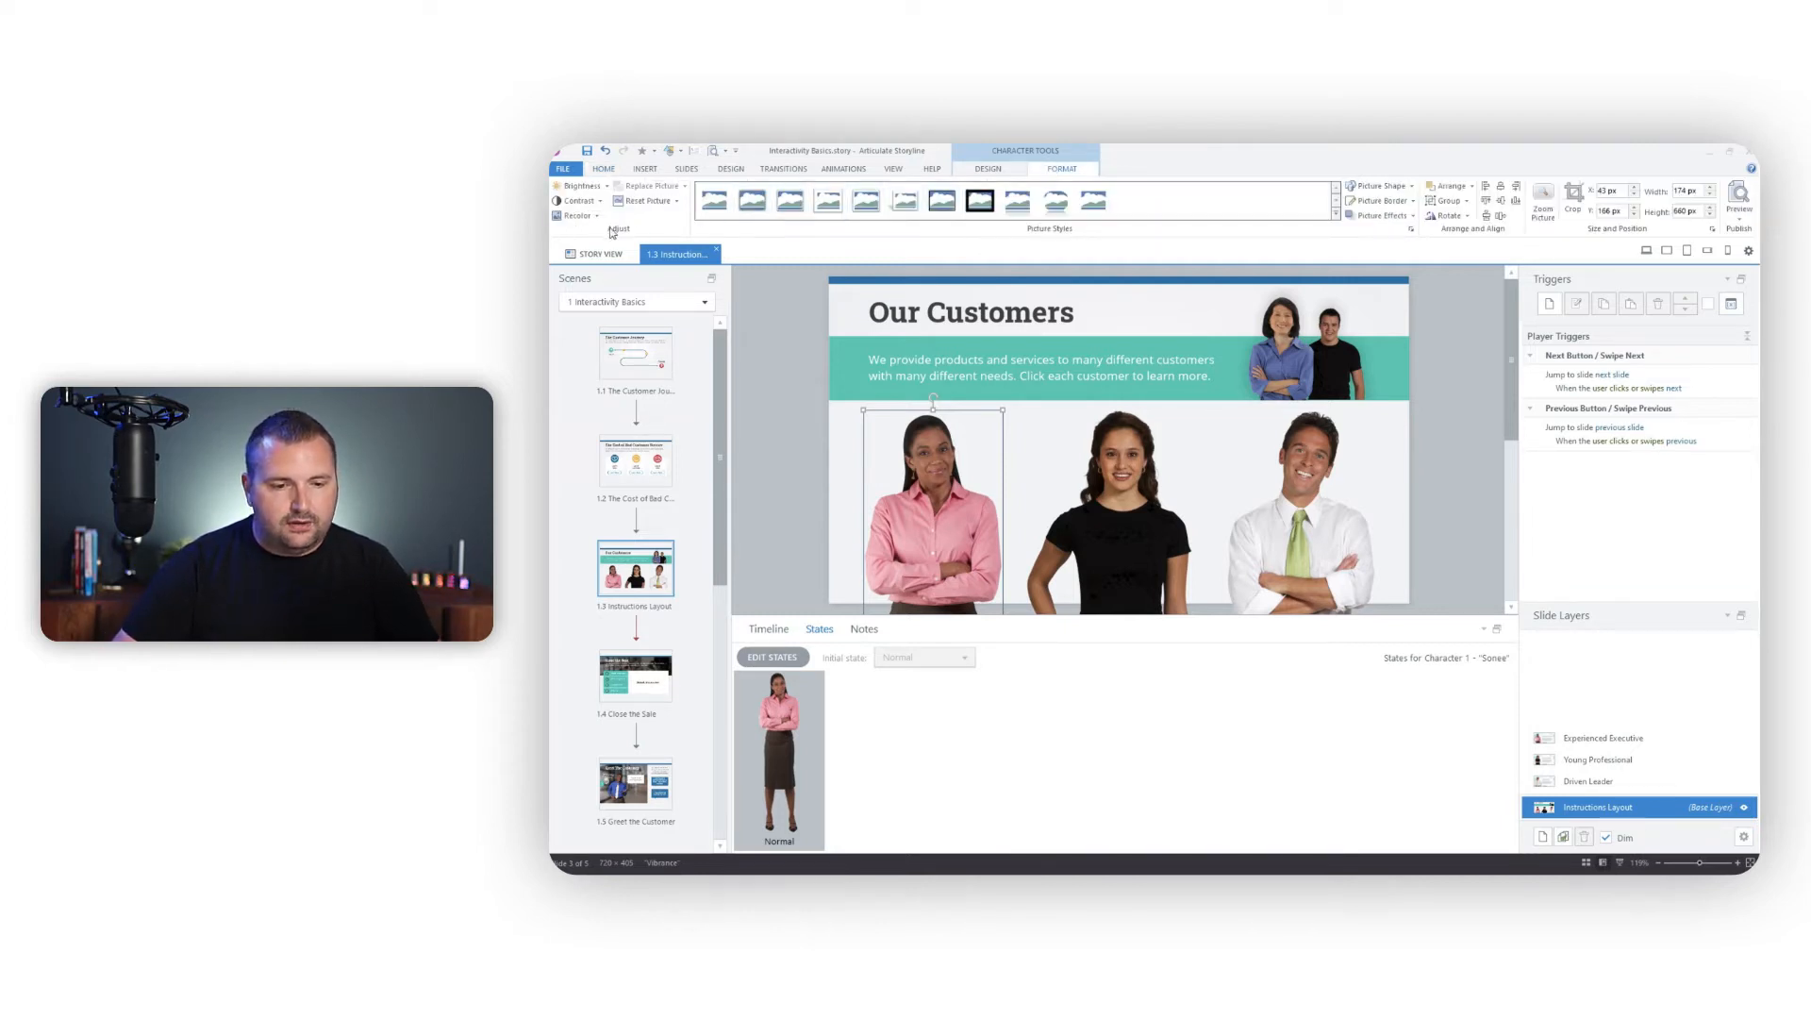
click(585, 217)
click(565, 296)
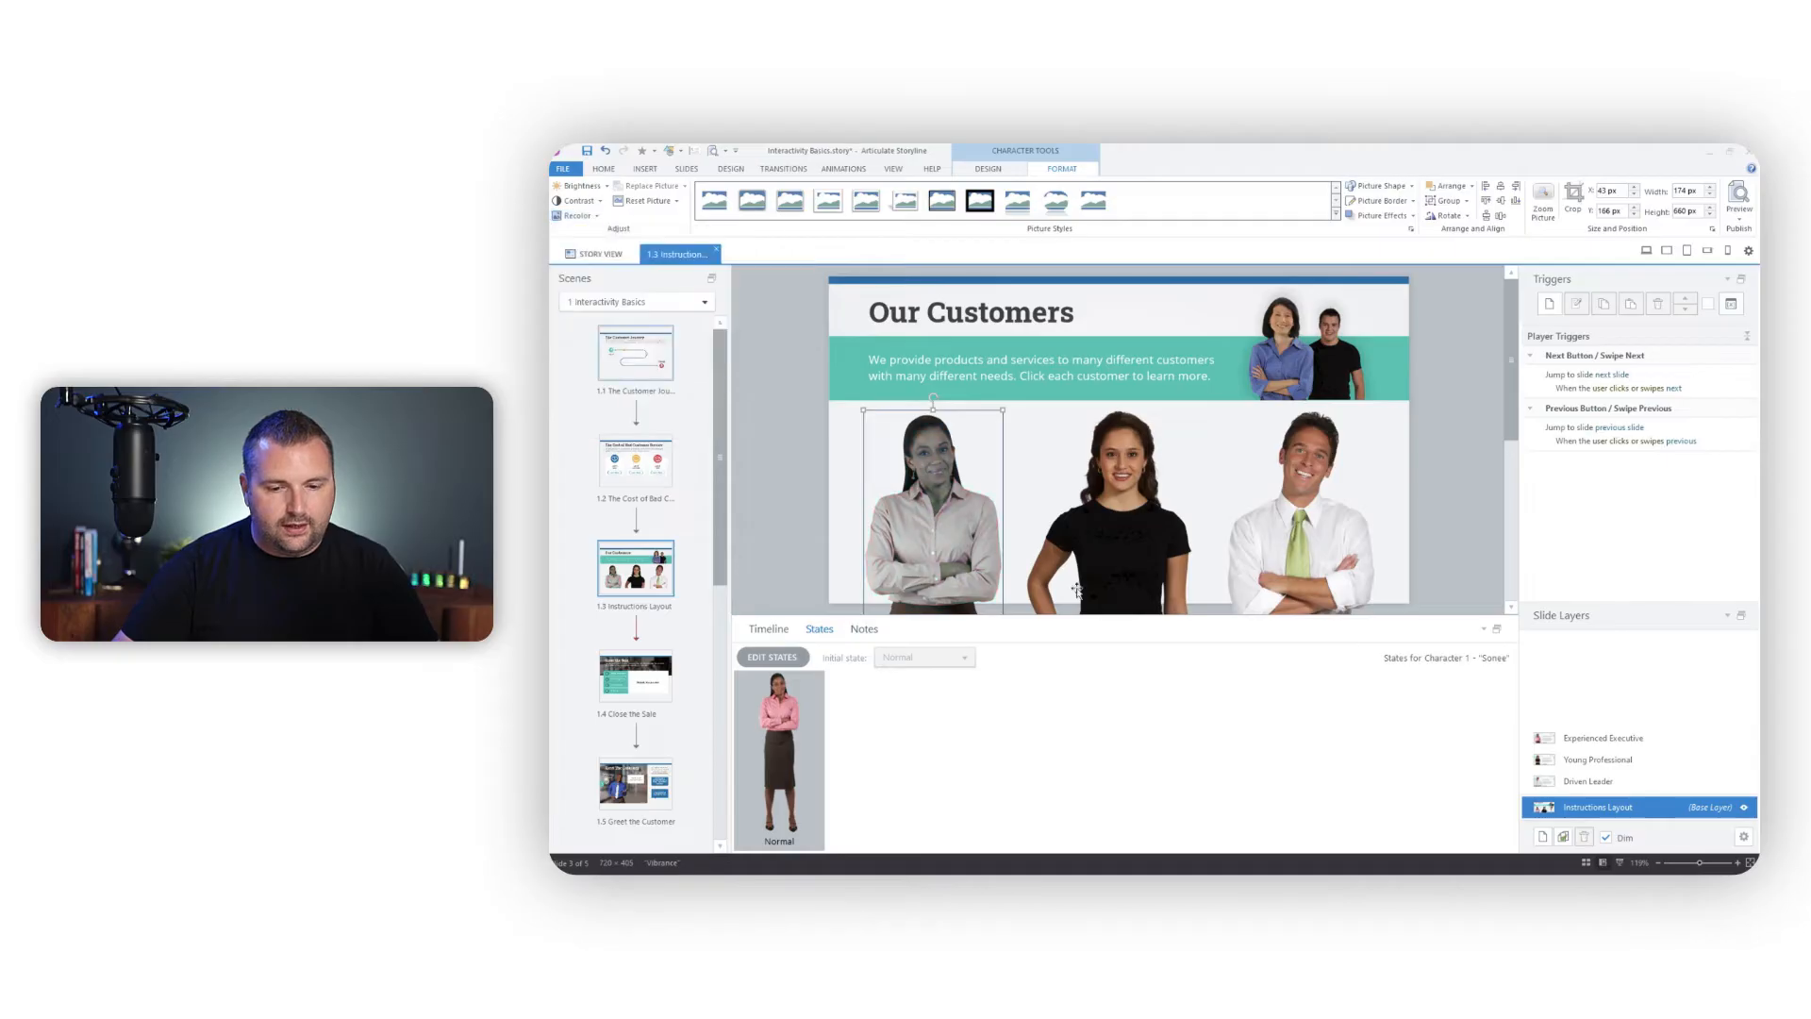
Add a Hover state to the grayscale woman and restore her full color in that state
click(781, 657)
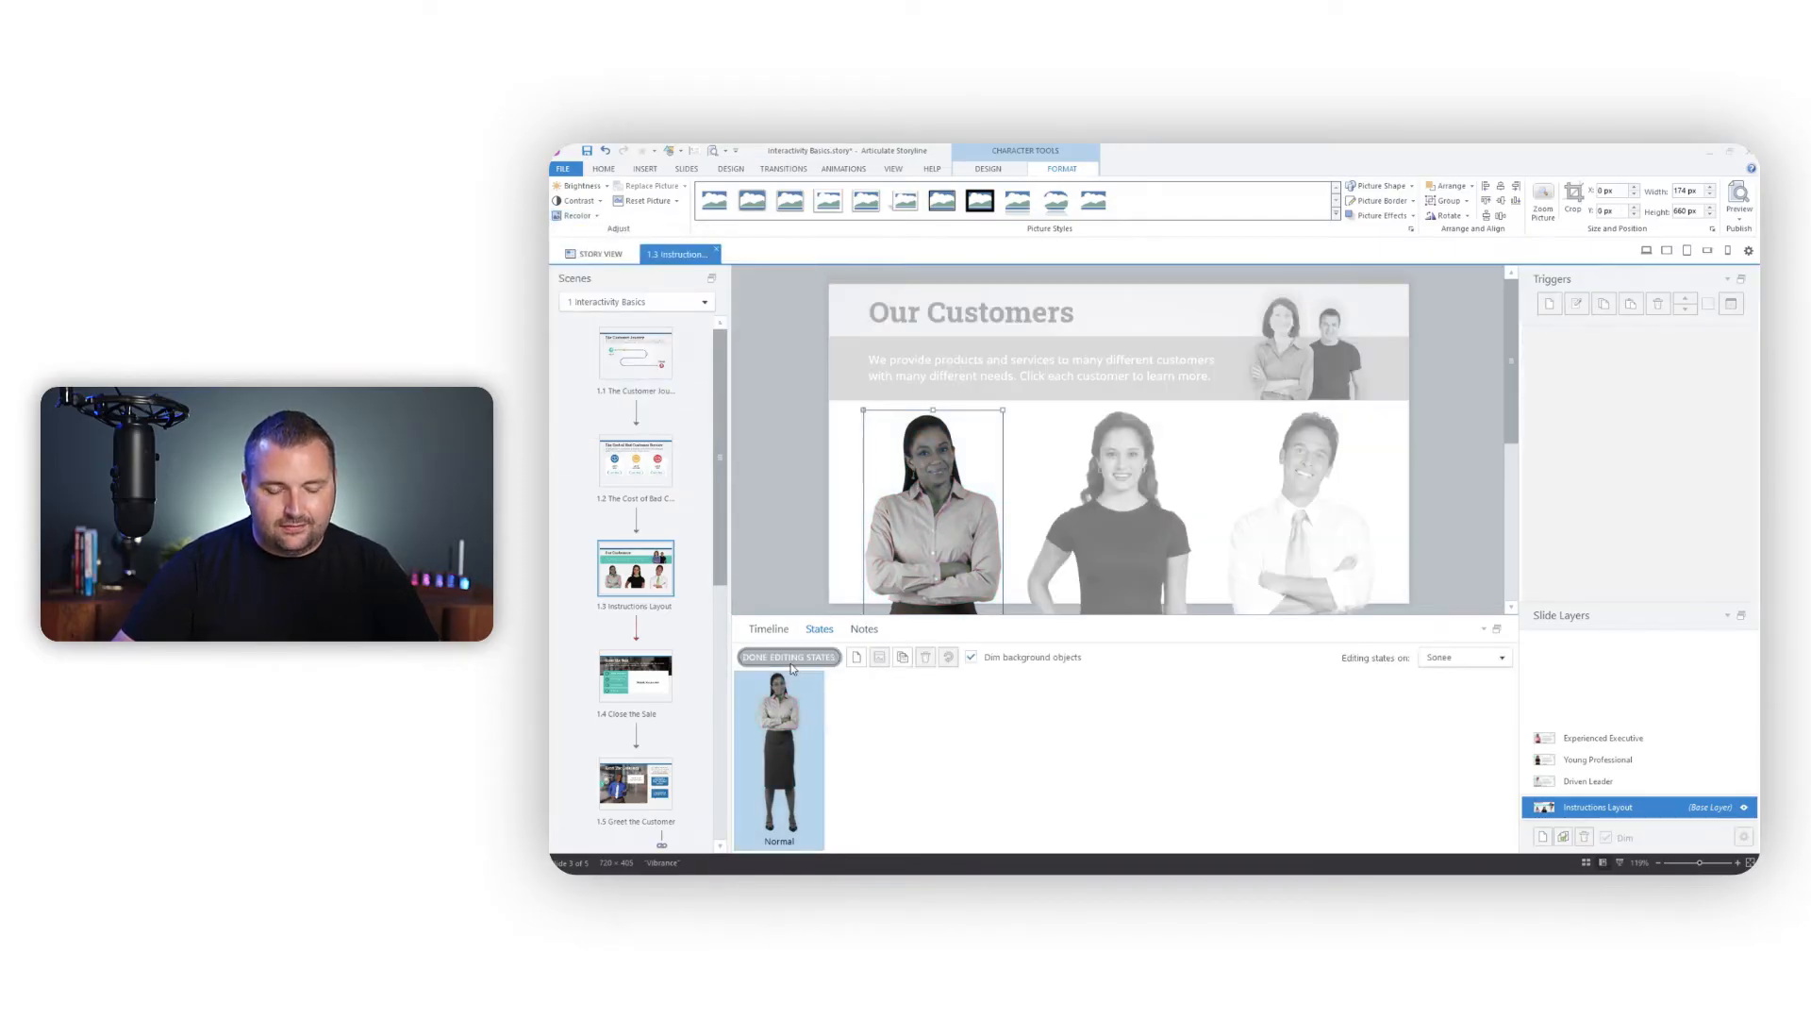
click(858, 658)
click(1241, 505)
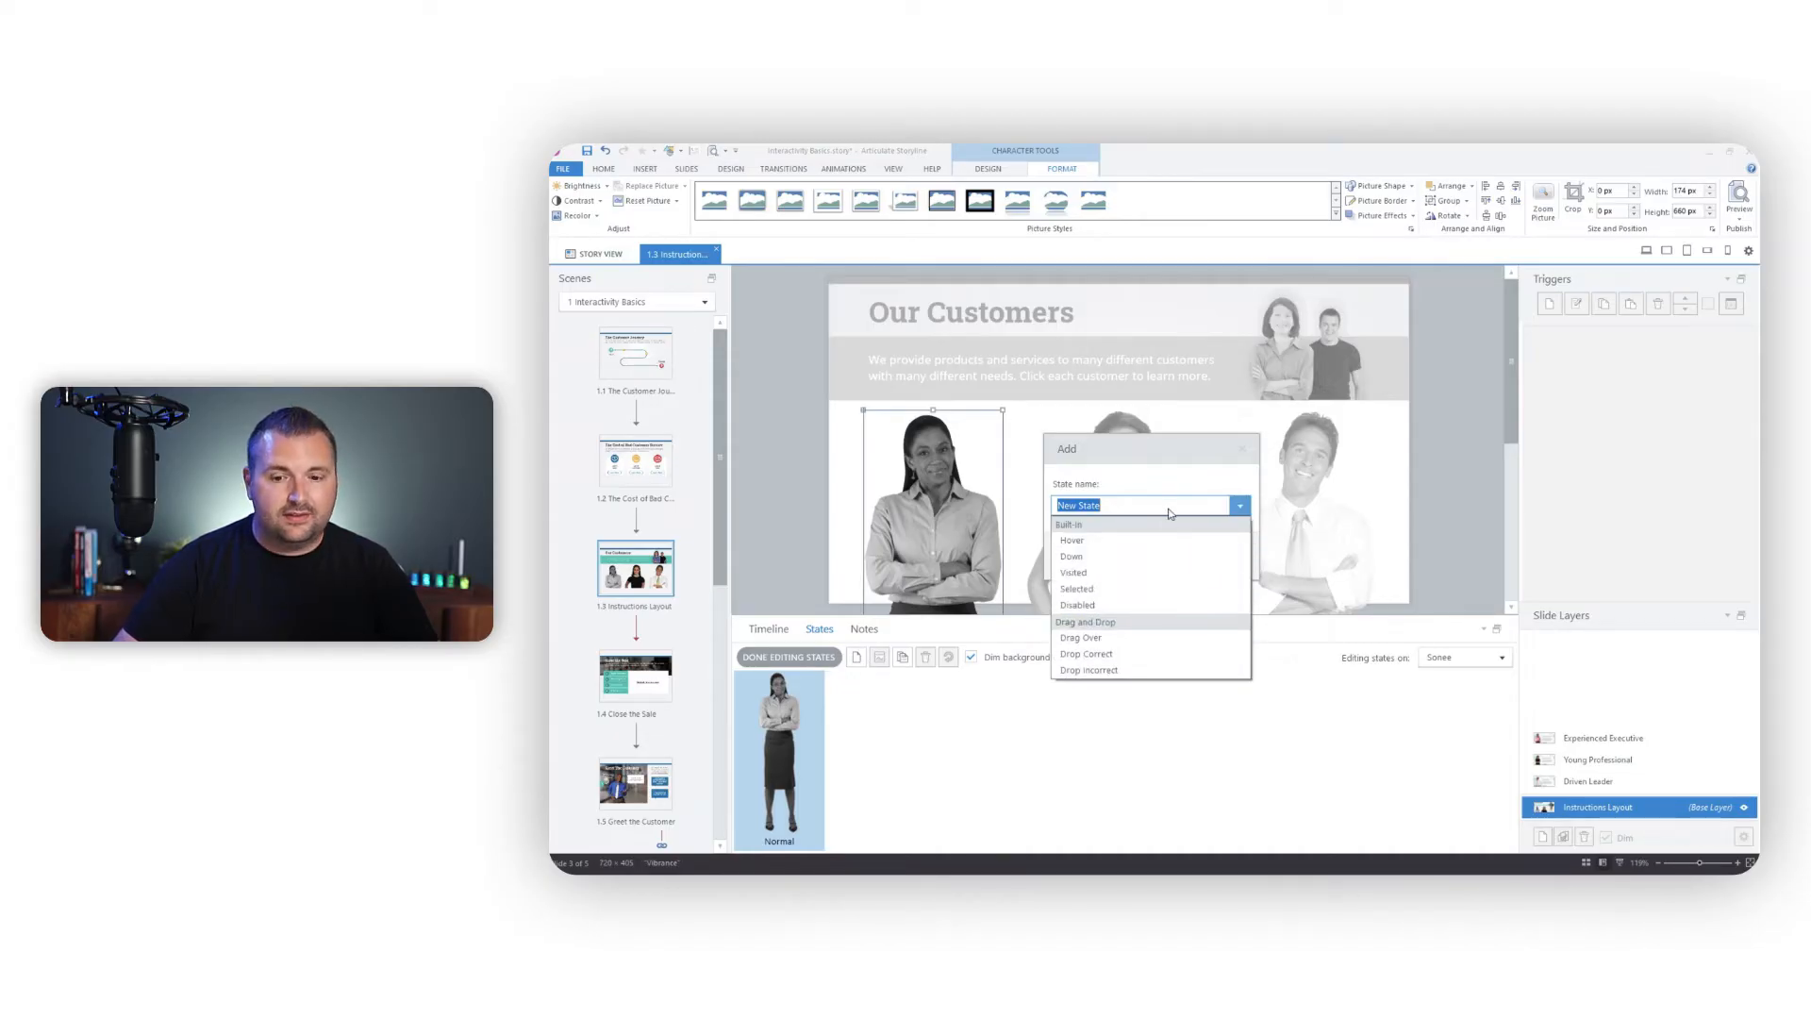
click(1166, 541)
click(1168, 559)
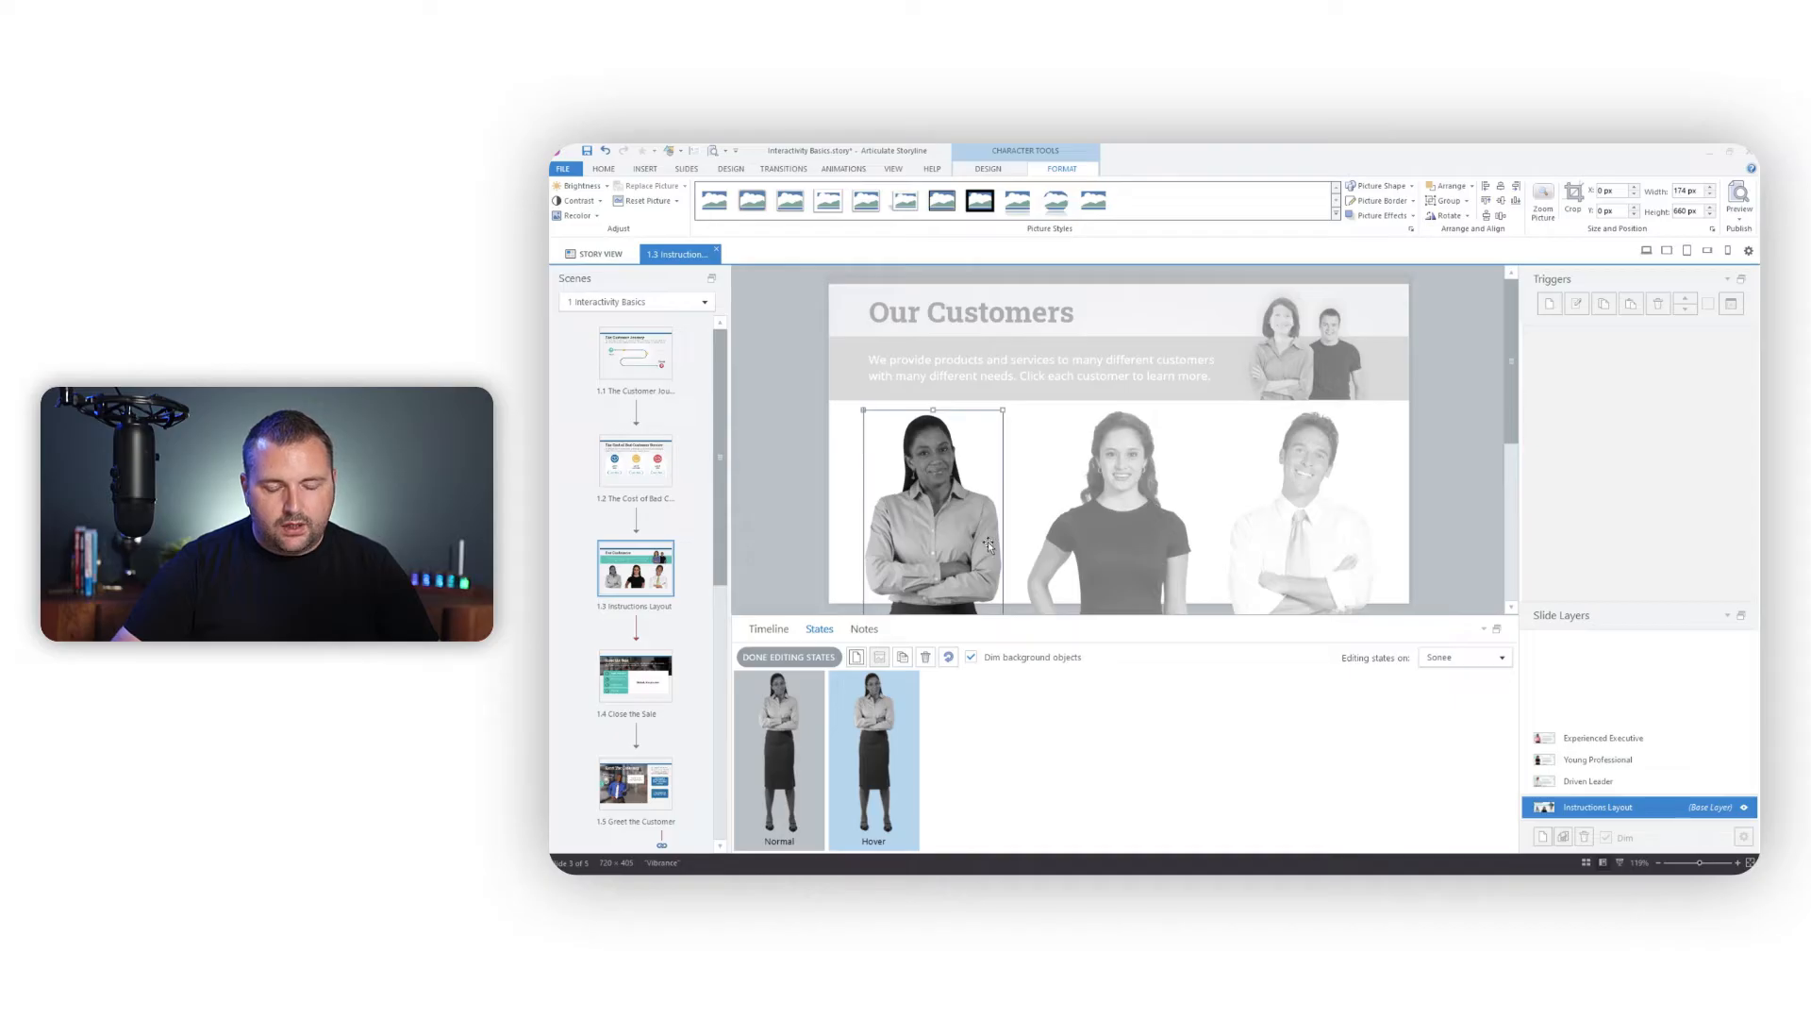
click(592, 216)
click(565, 253)
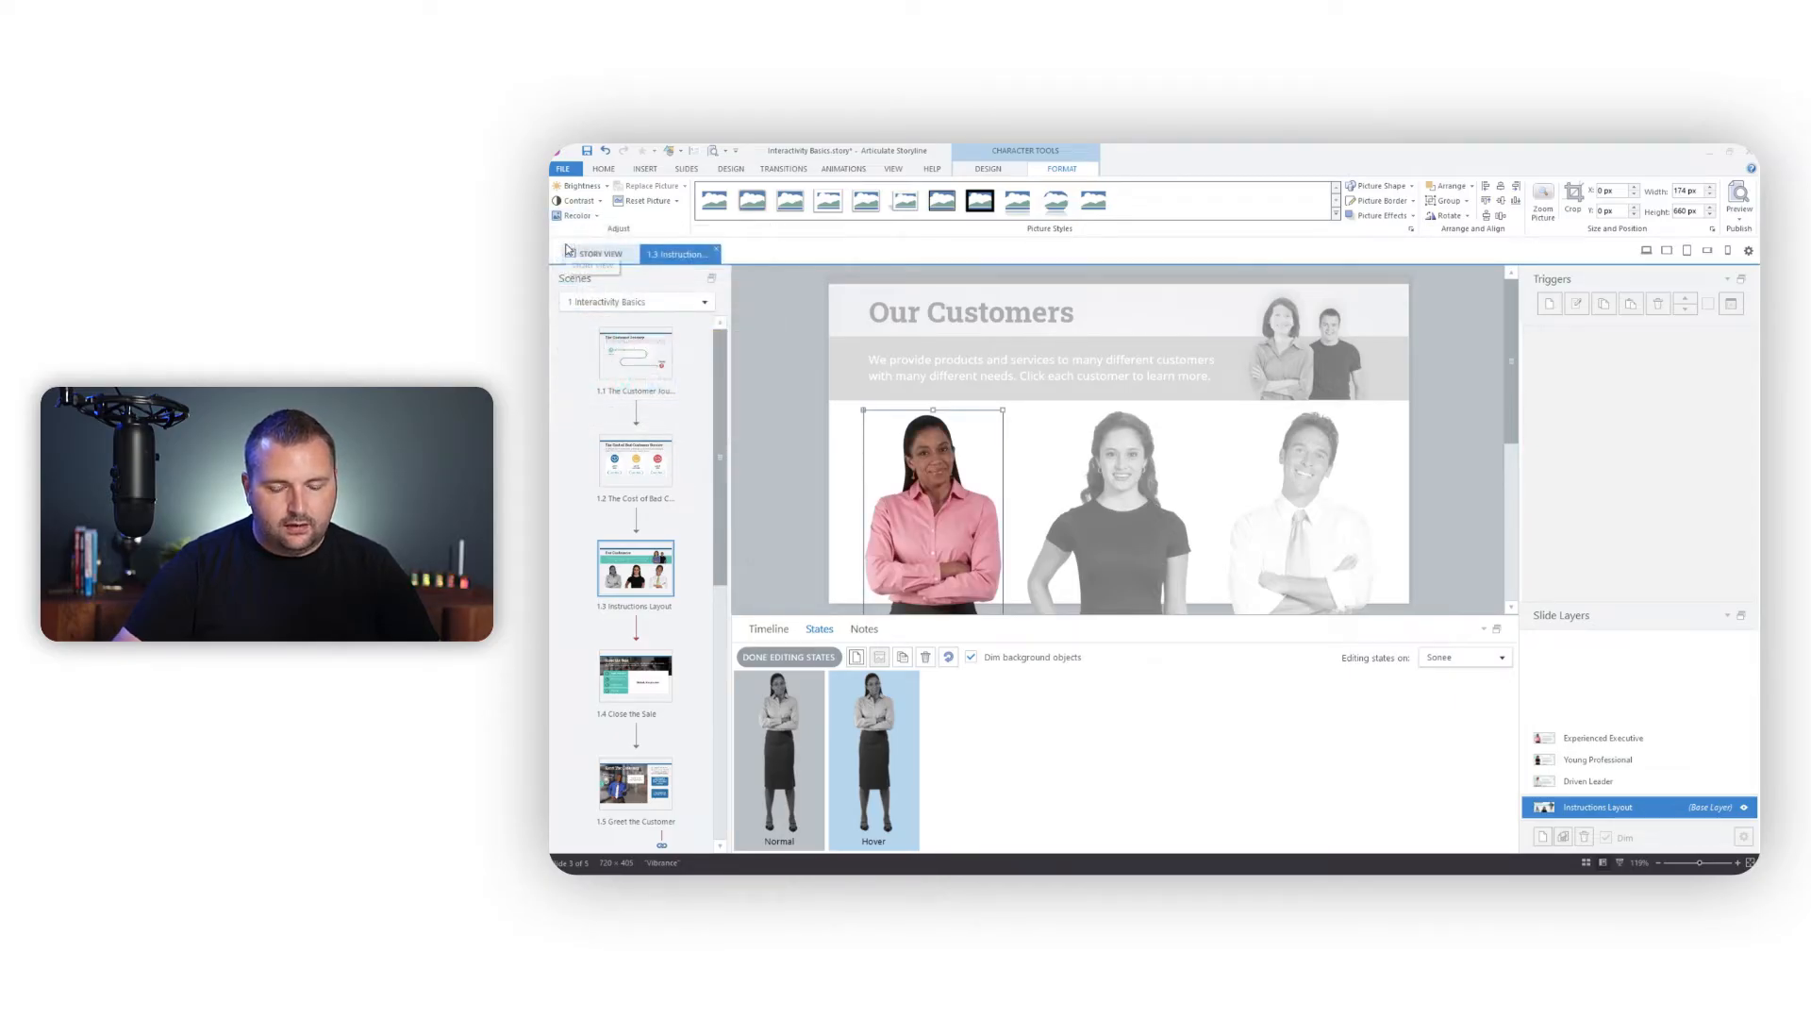
Give the Hover state the Positive pose with both fists raised, align it with the original figure's position, and finish editing the states
click(970, 173)
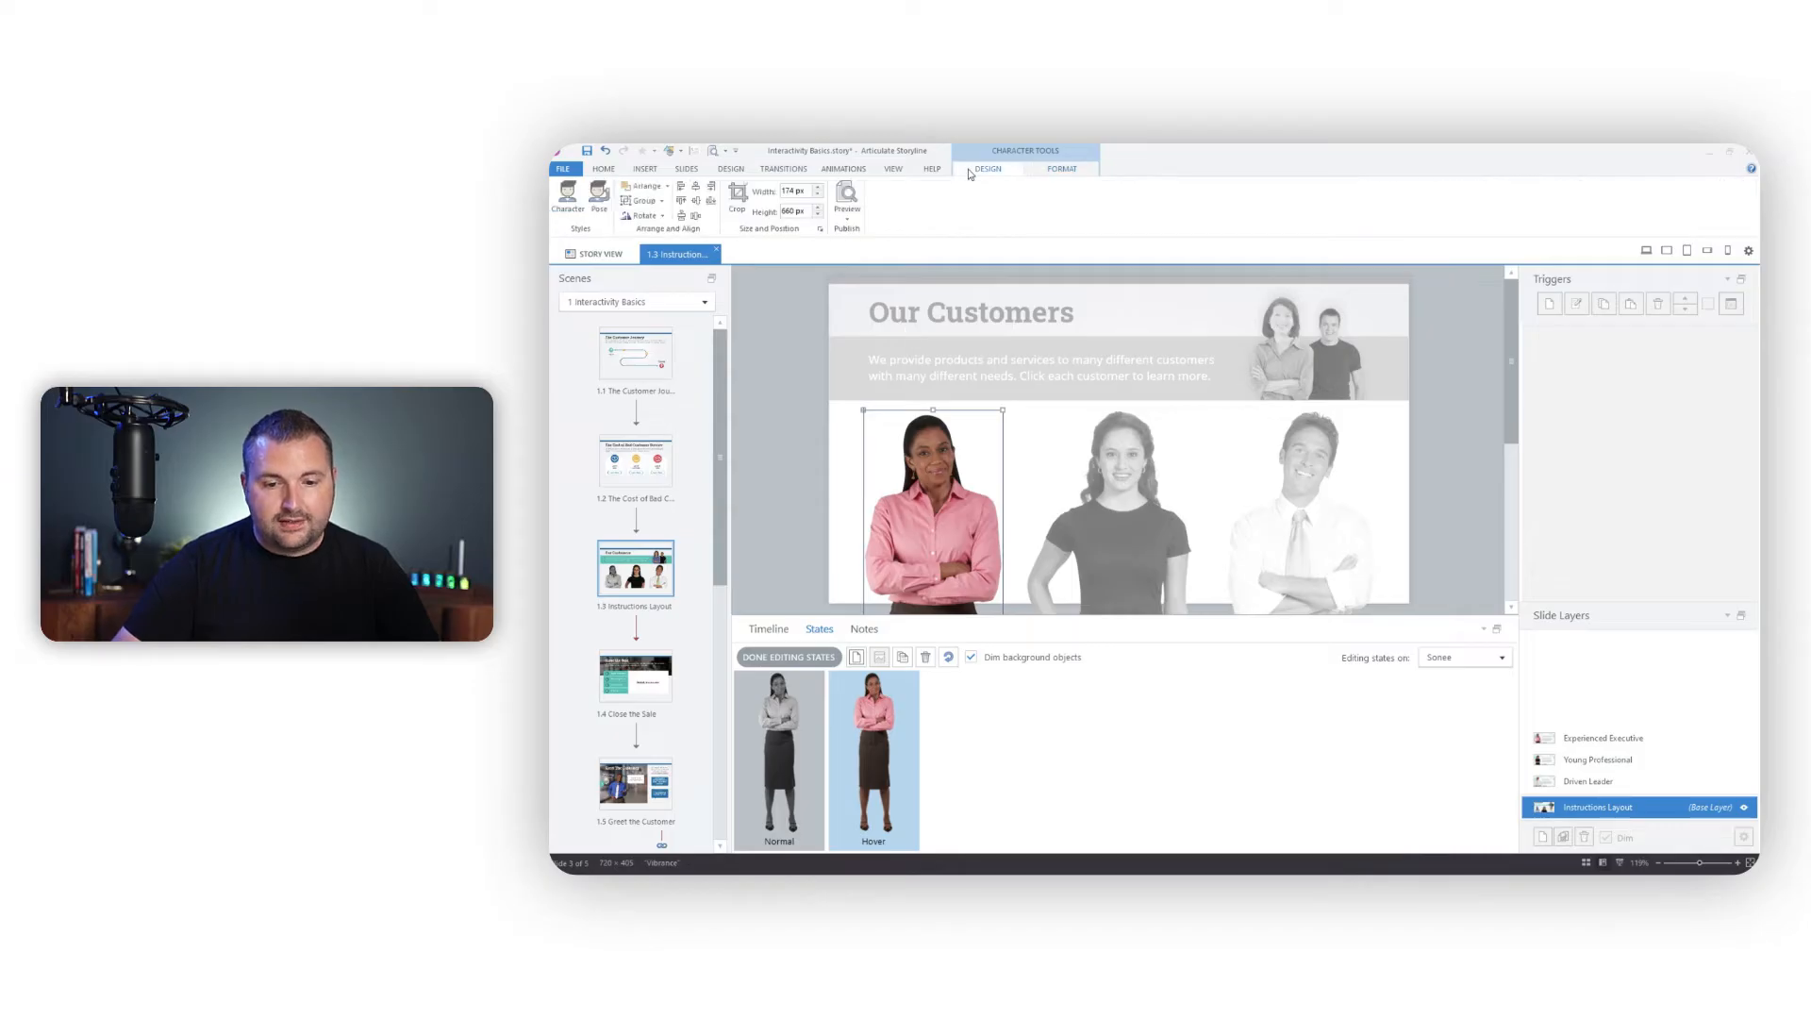
click(600, 198)
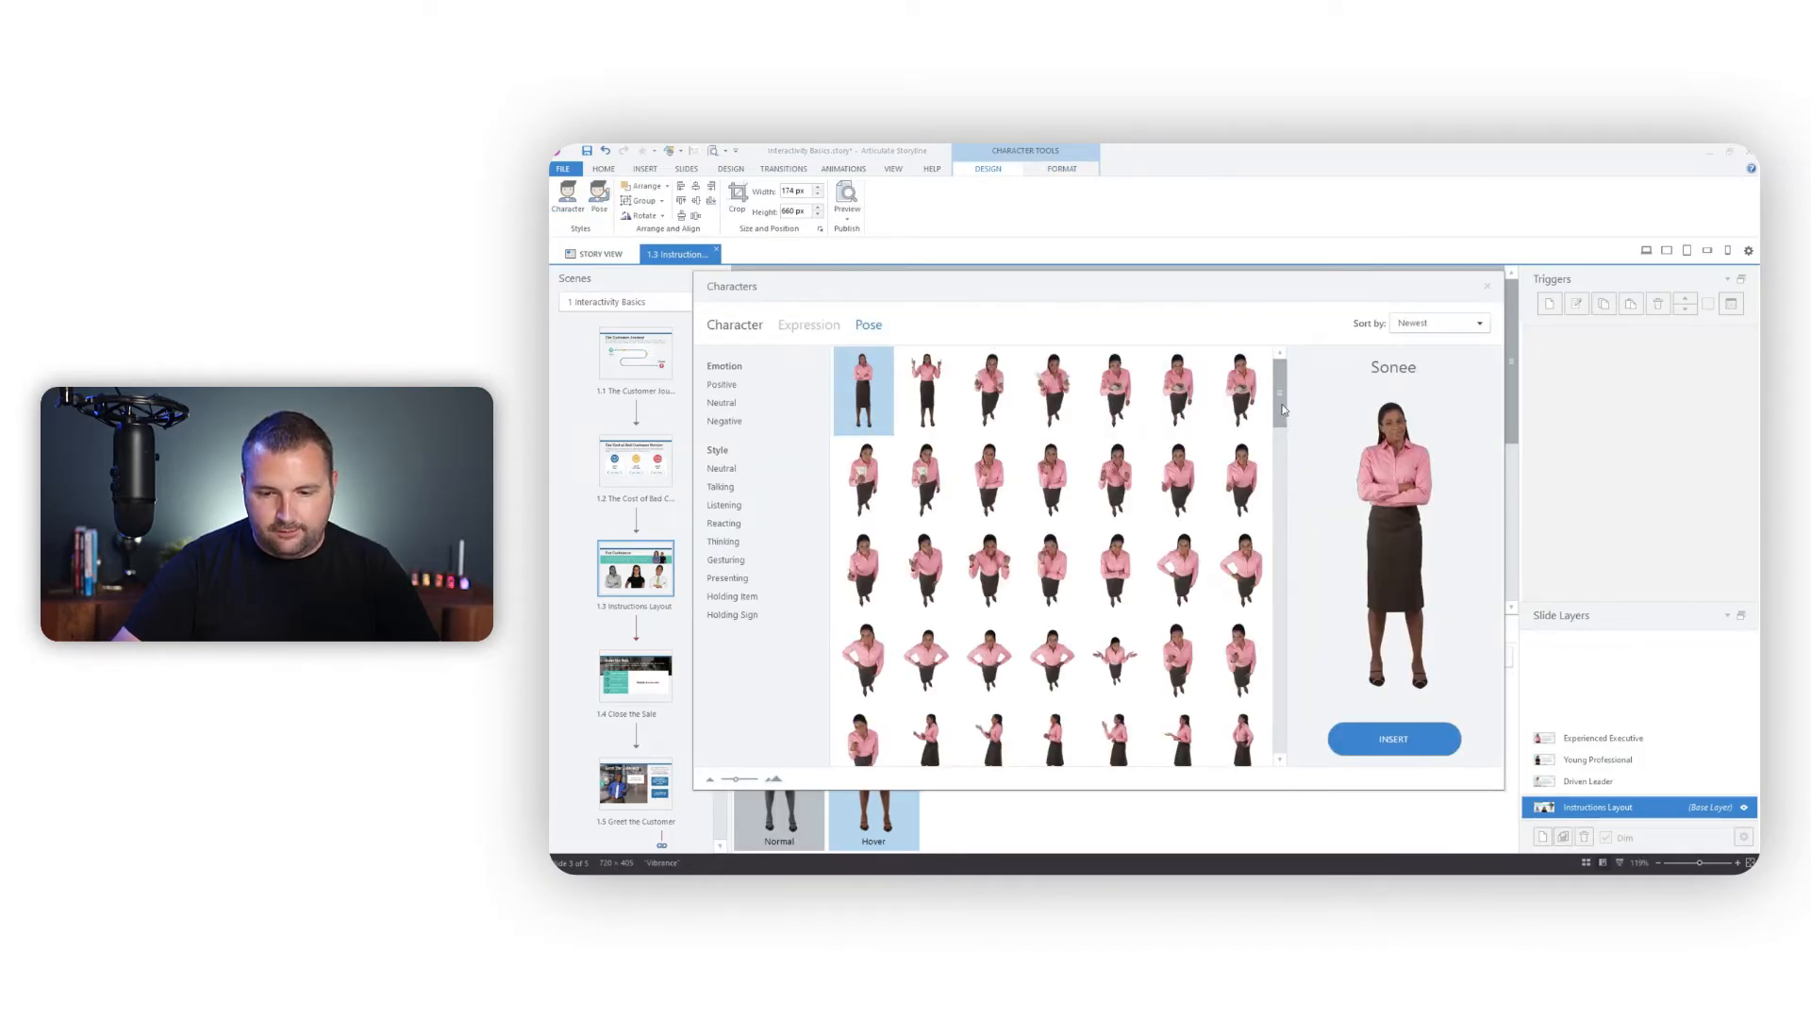
click(733, 384)
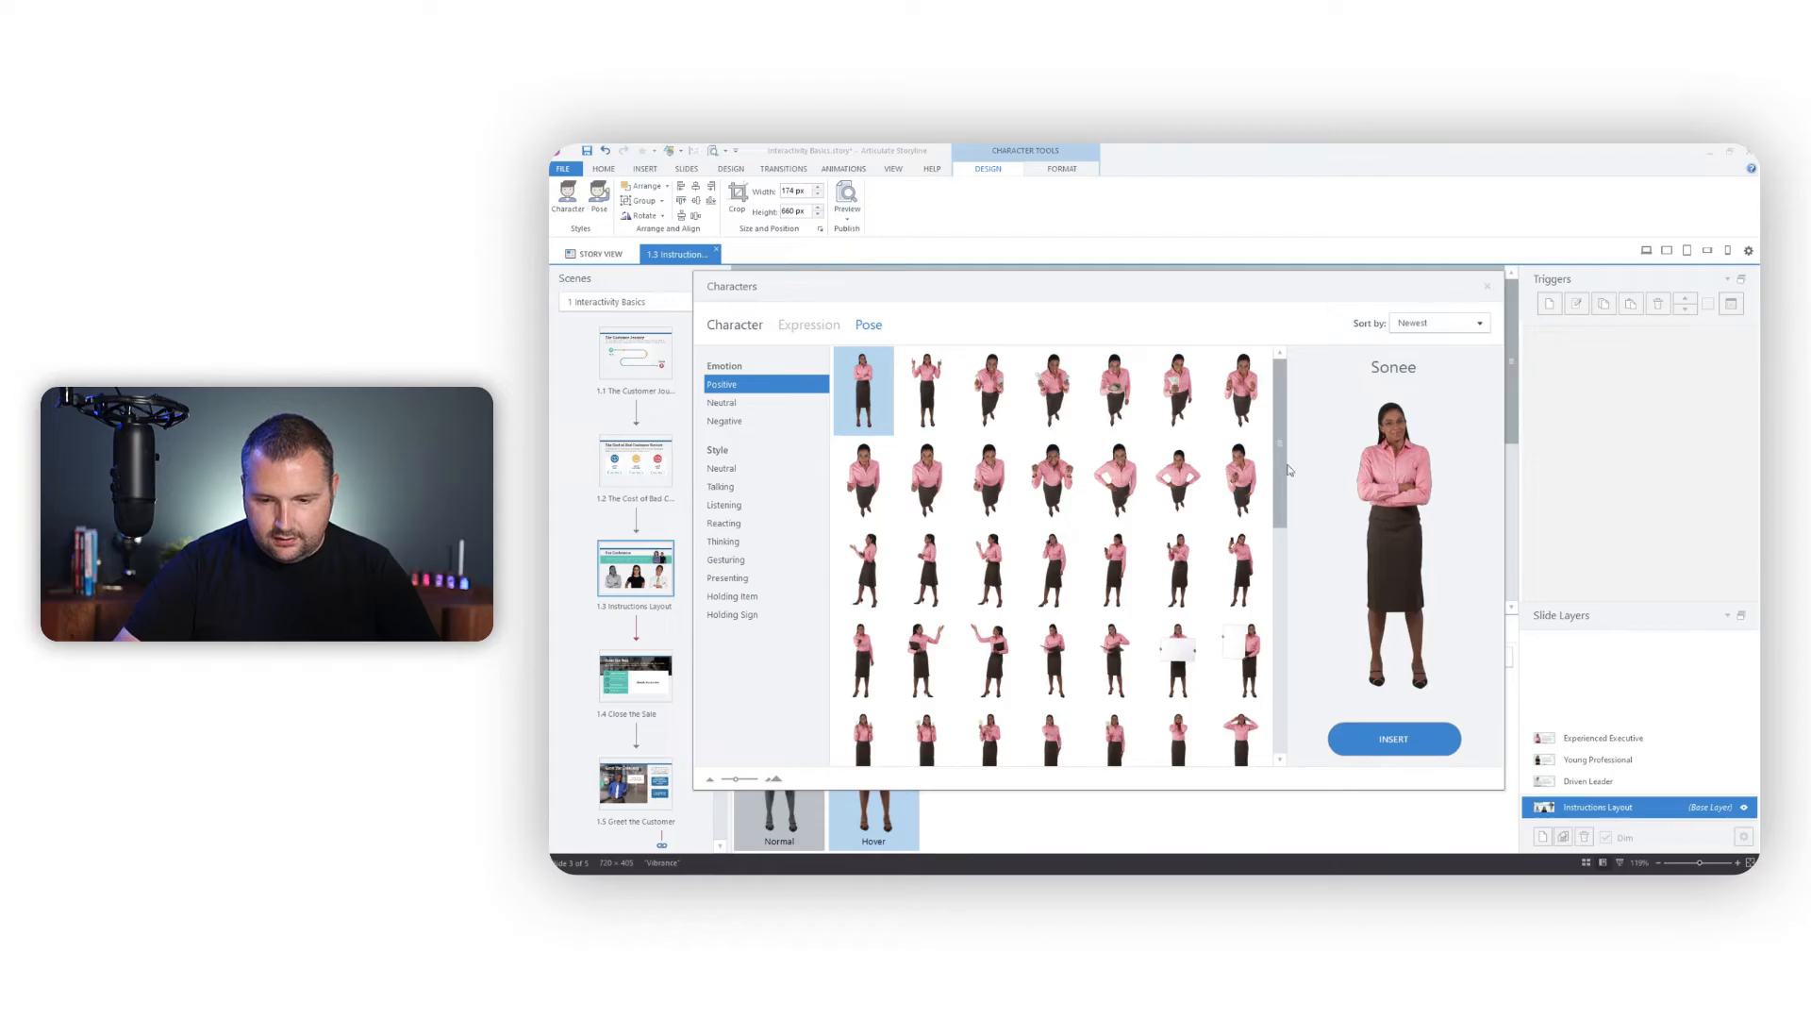
drag(1281, 461, 1288, 593)
click(923, 651)
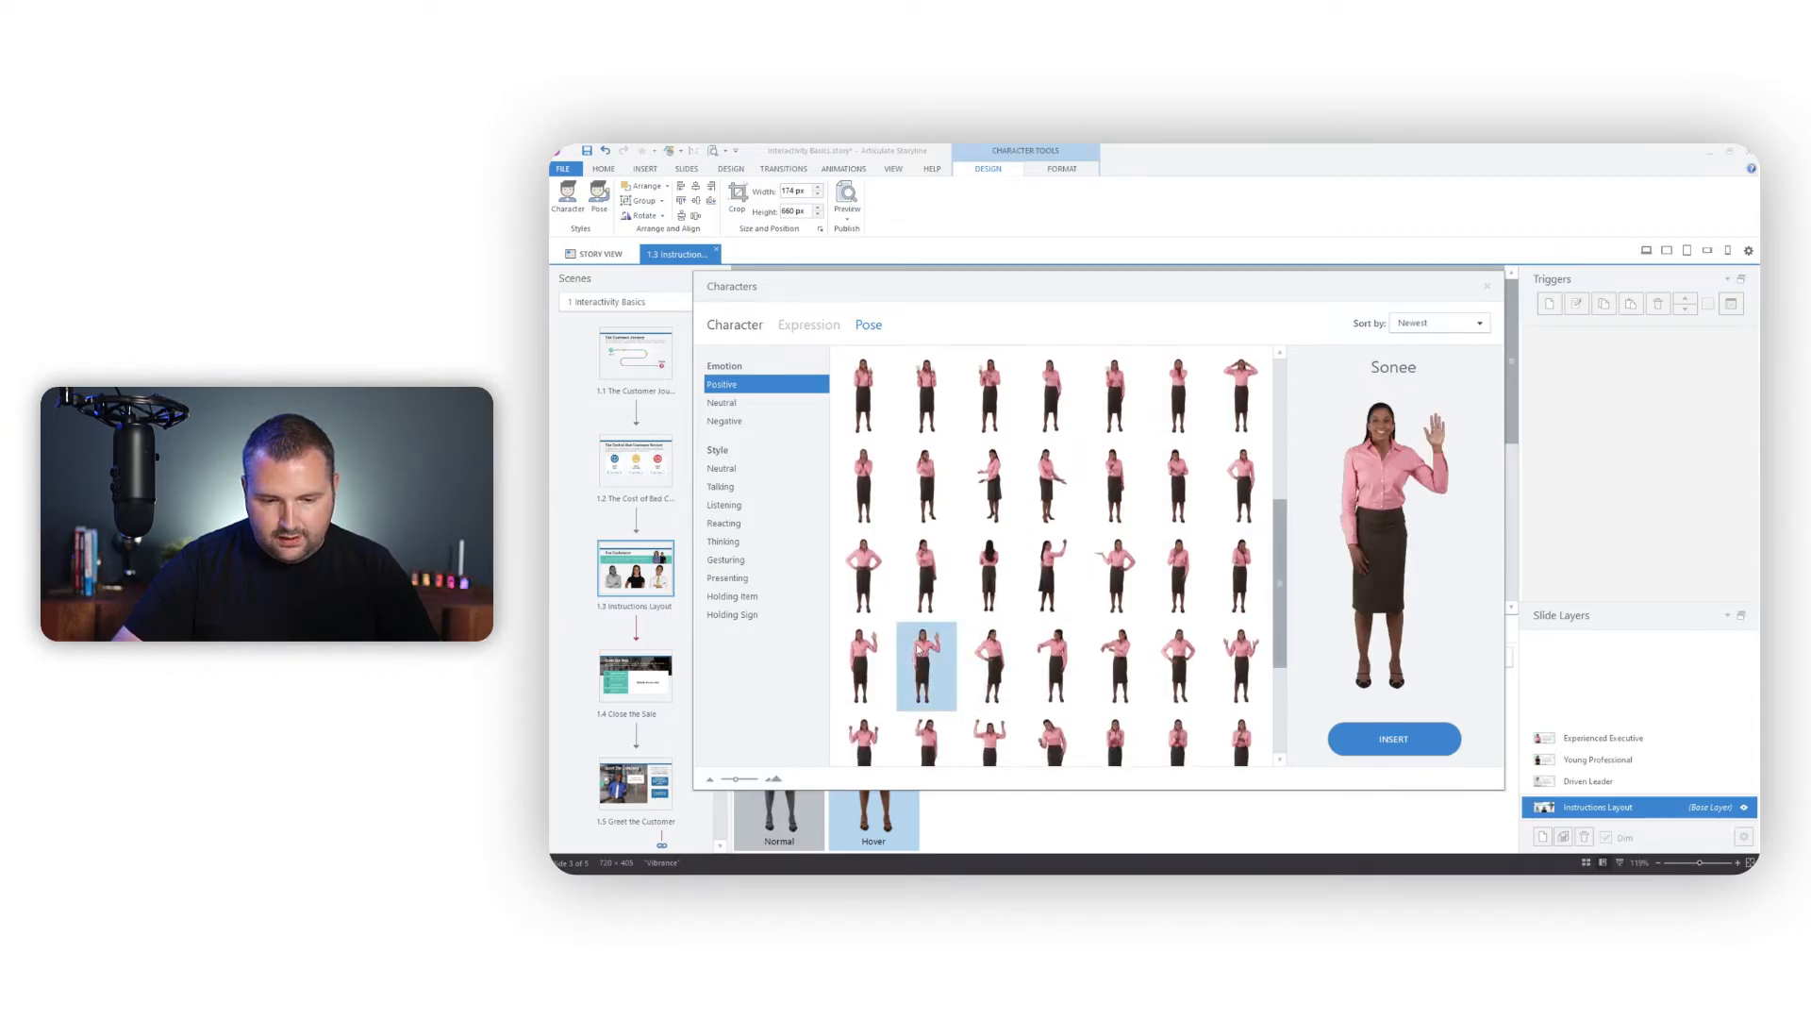
click(928, 742)
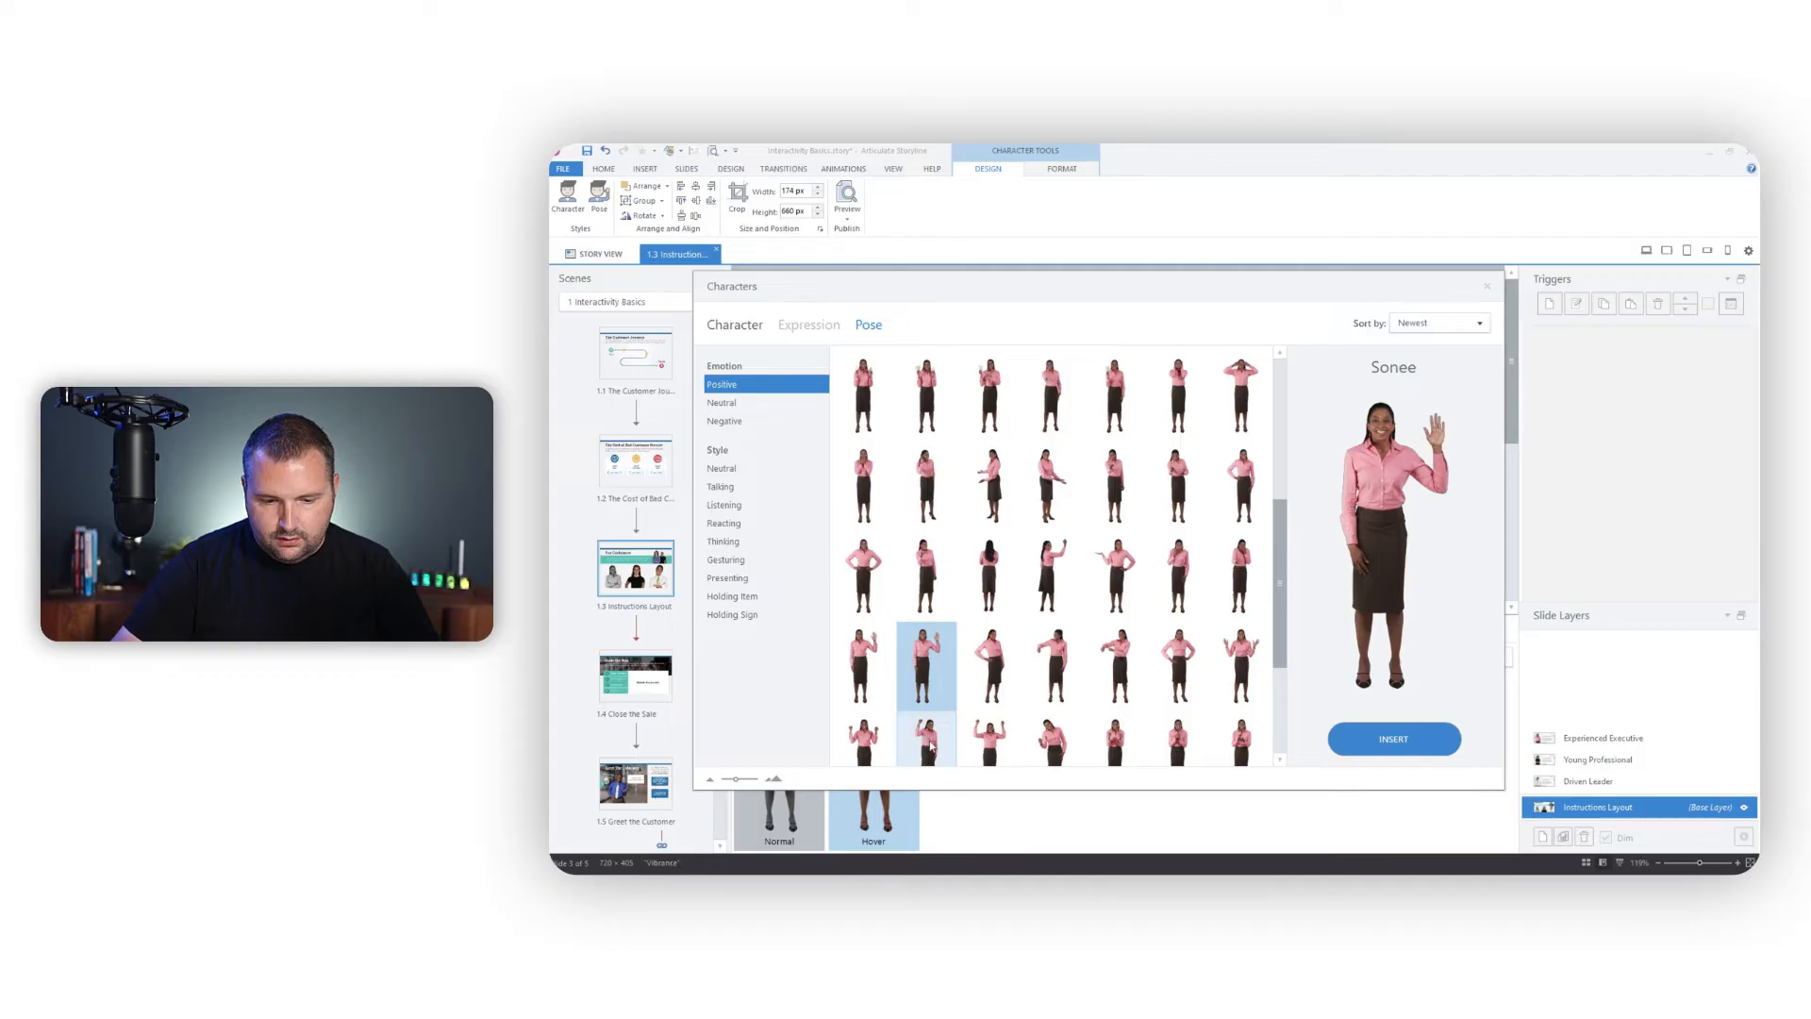
click(882, 734)
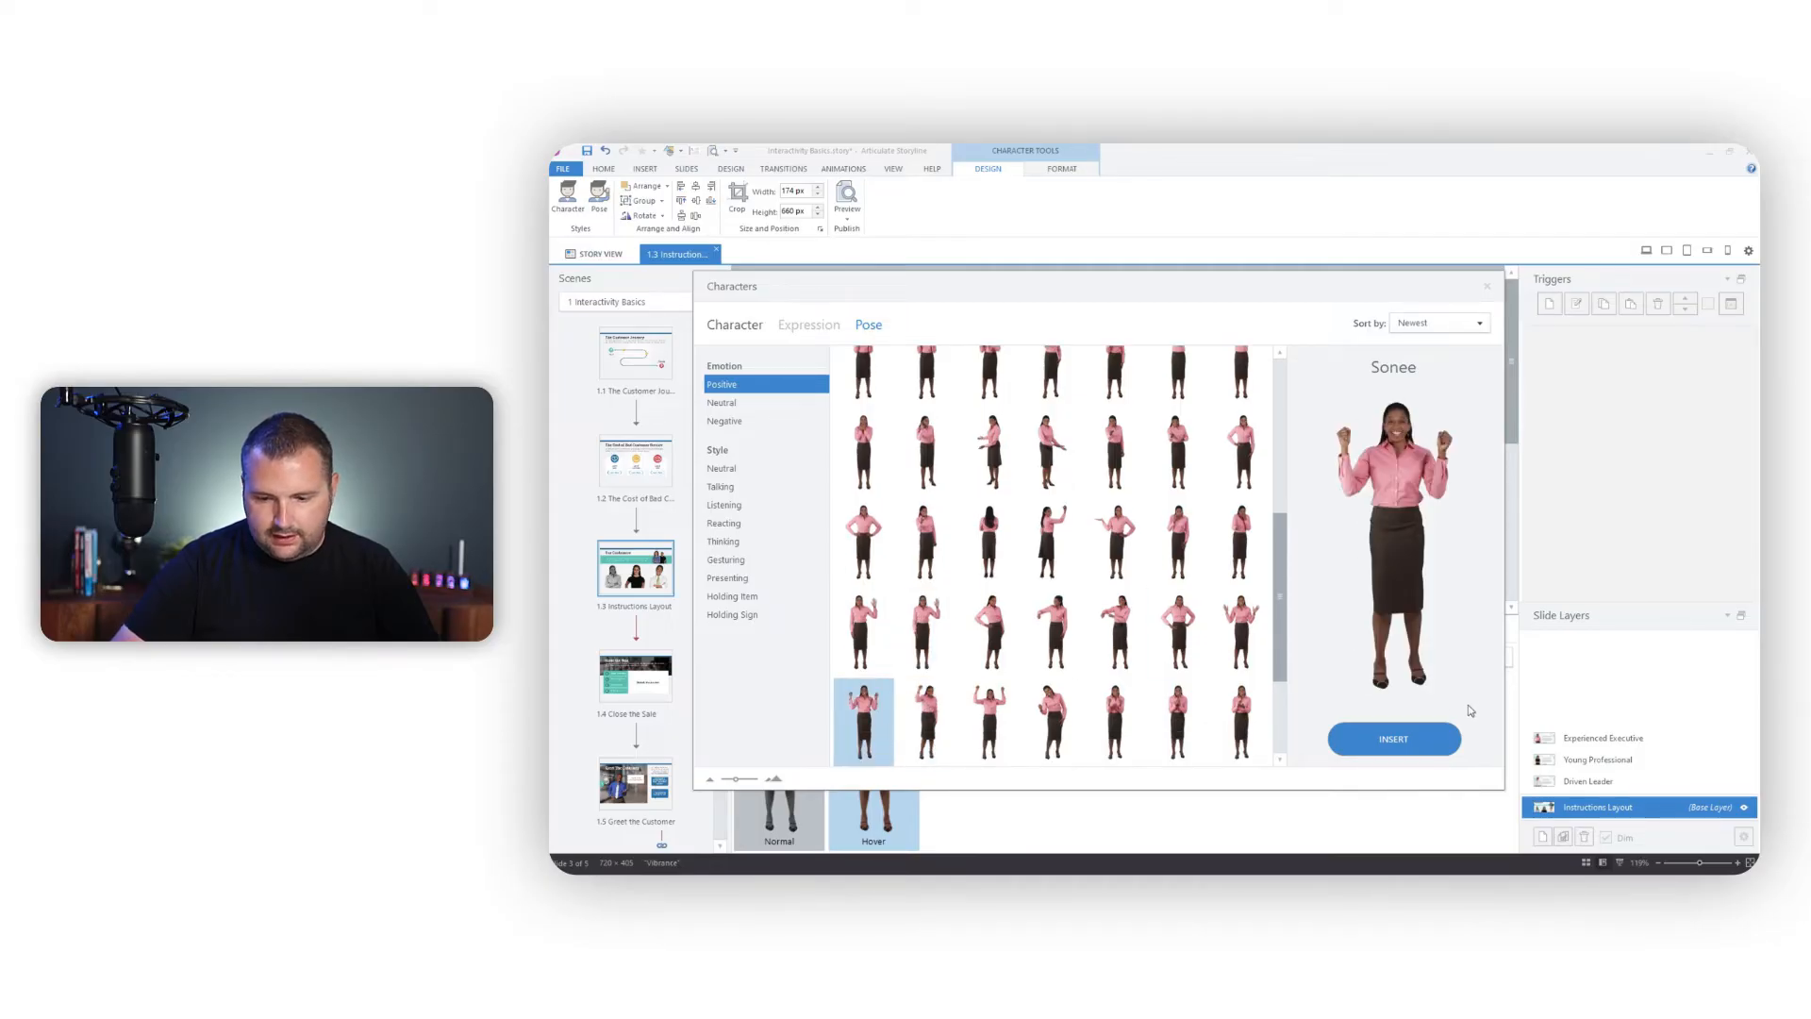
click(1411, 731)
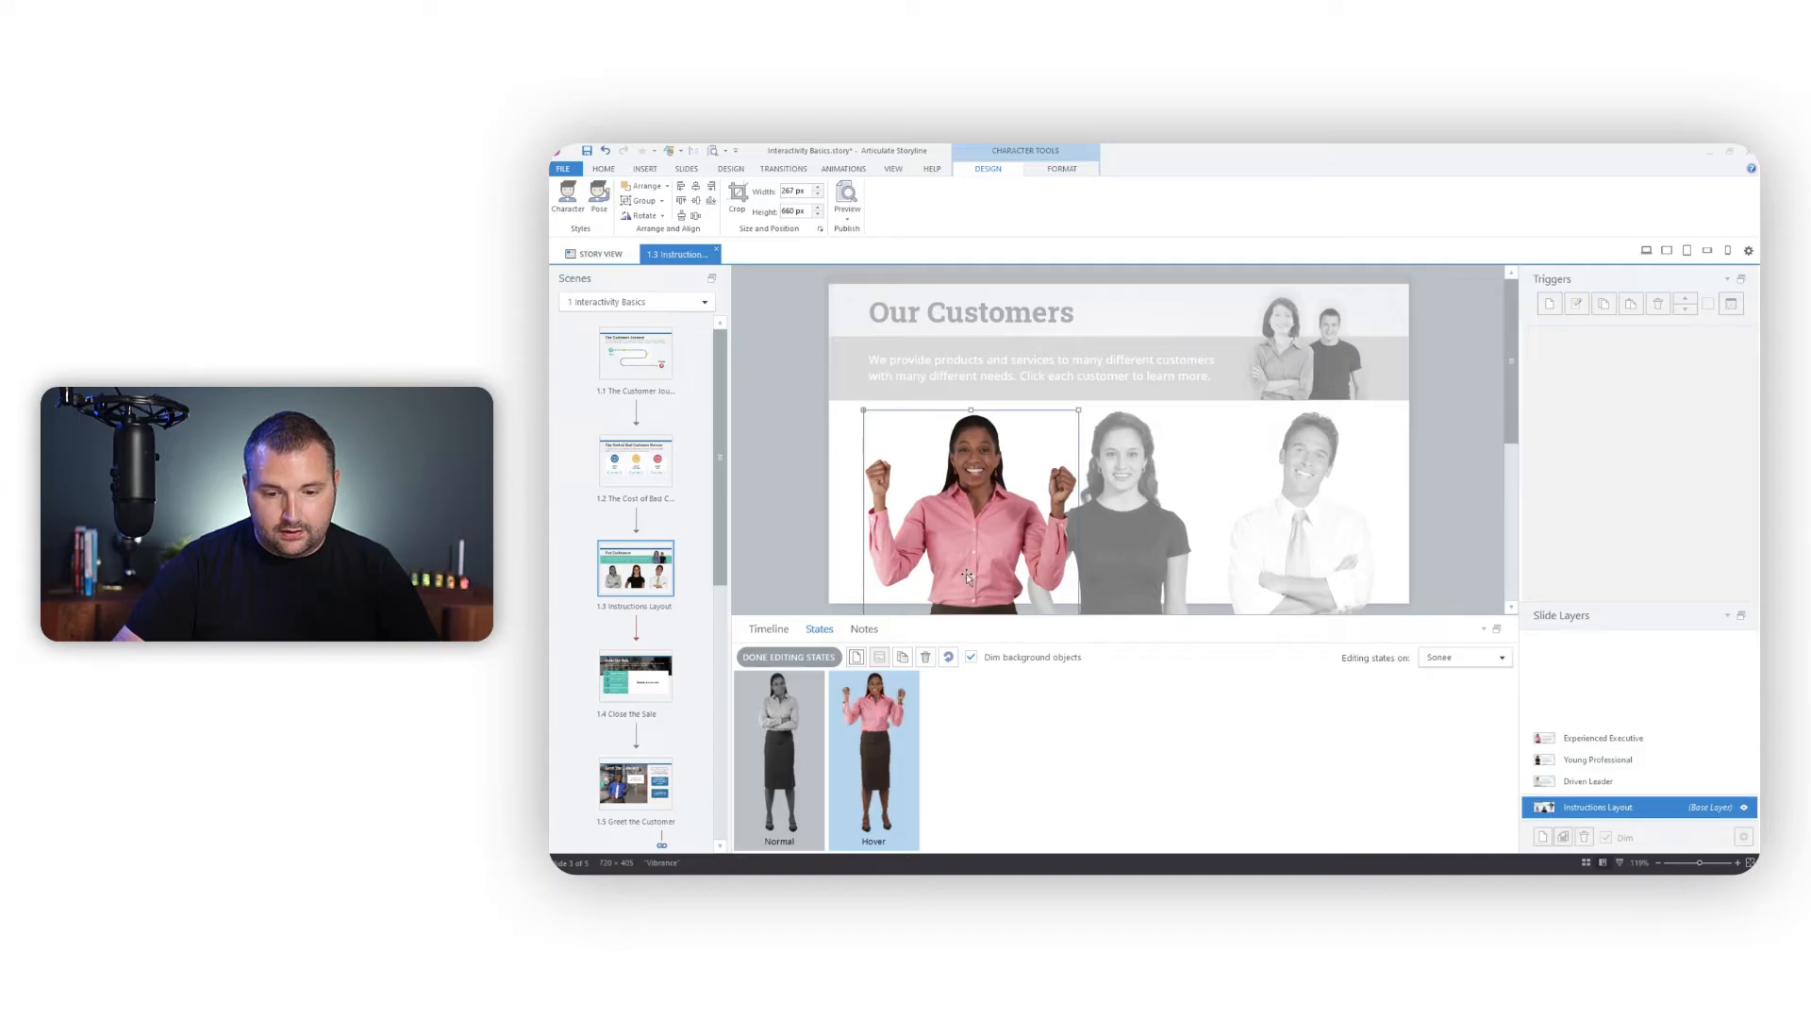
drag(967, 566, 951, 541)
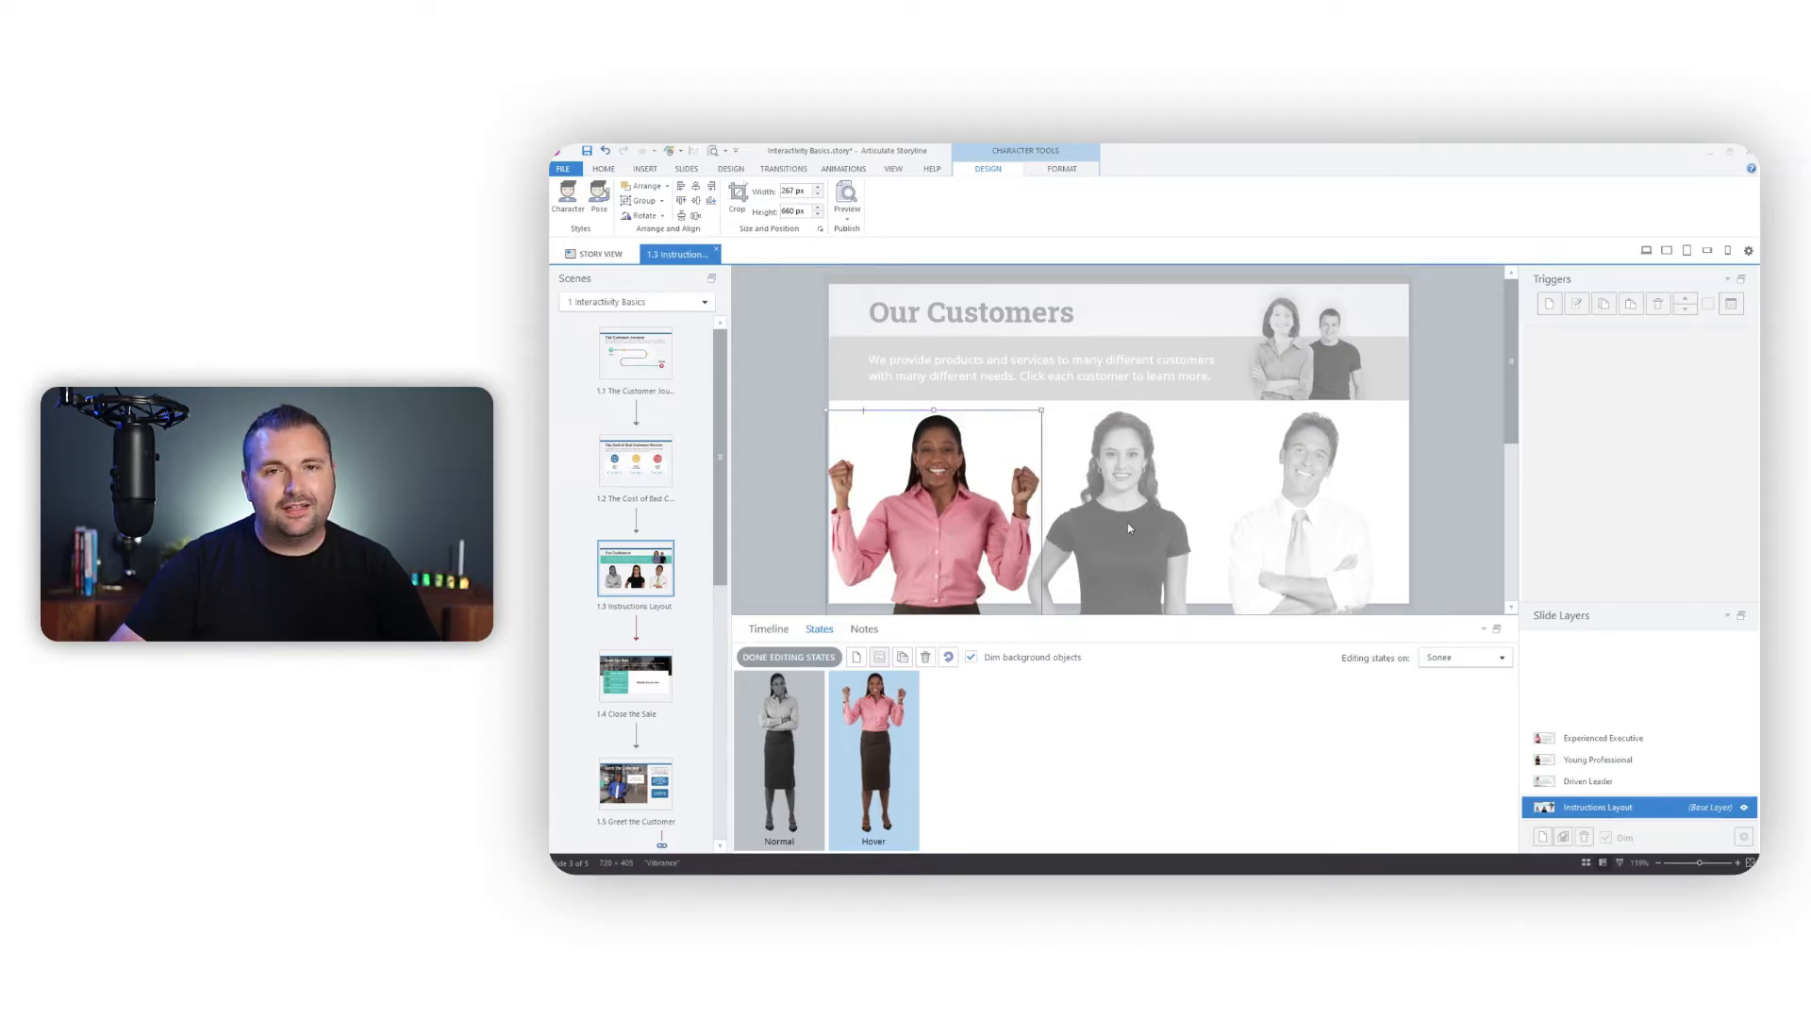
click(788, 657)
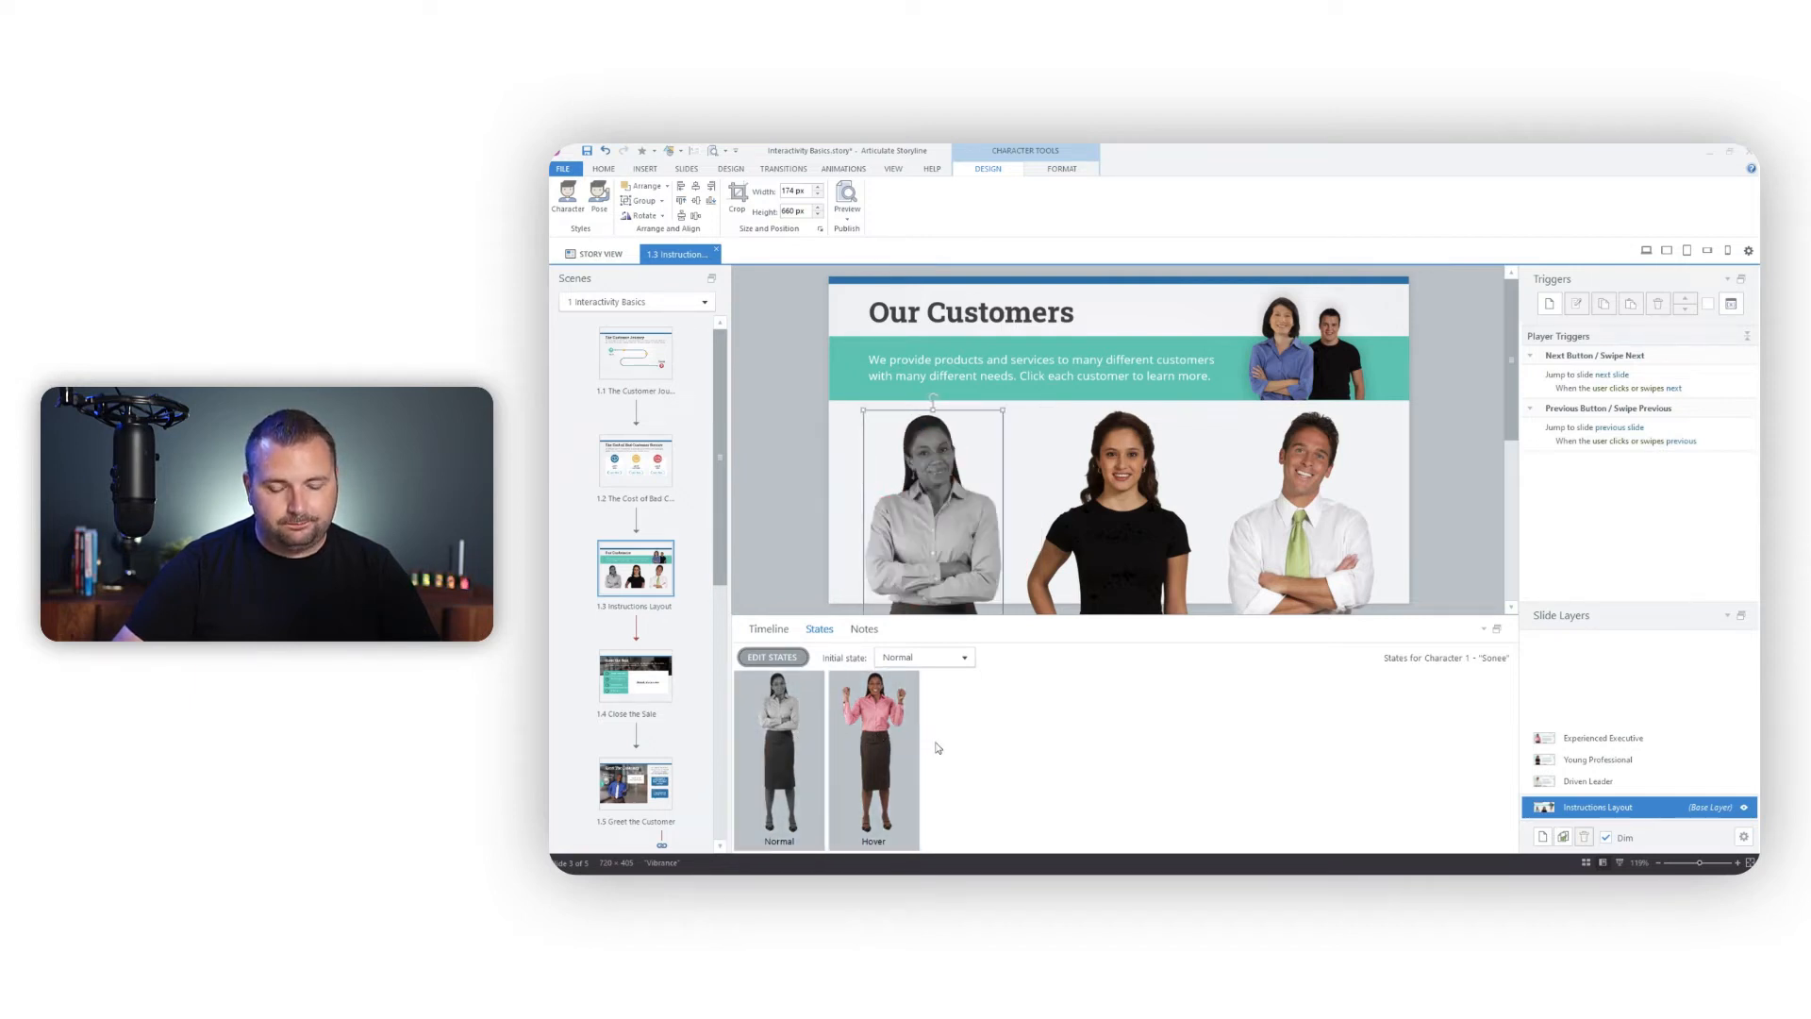
Preview the Our Customers slide to test the first character's Hover state and return to editing
click(851, 215)
click(872, 234)
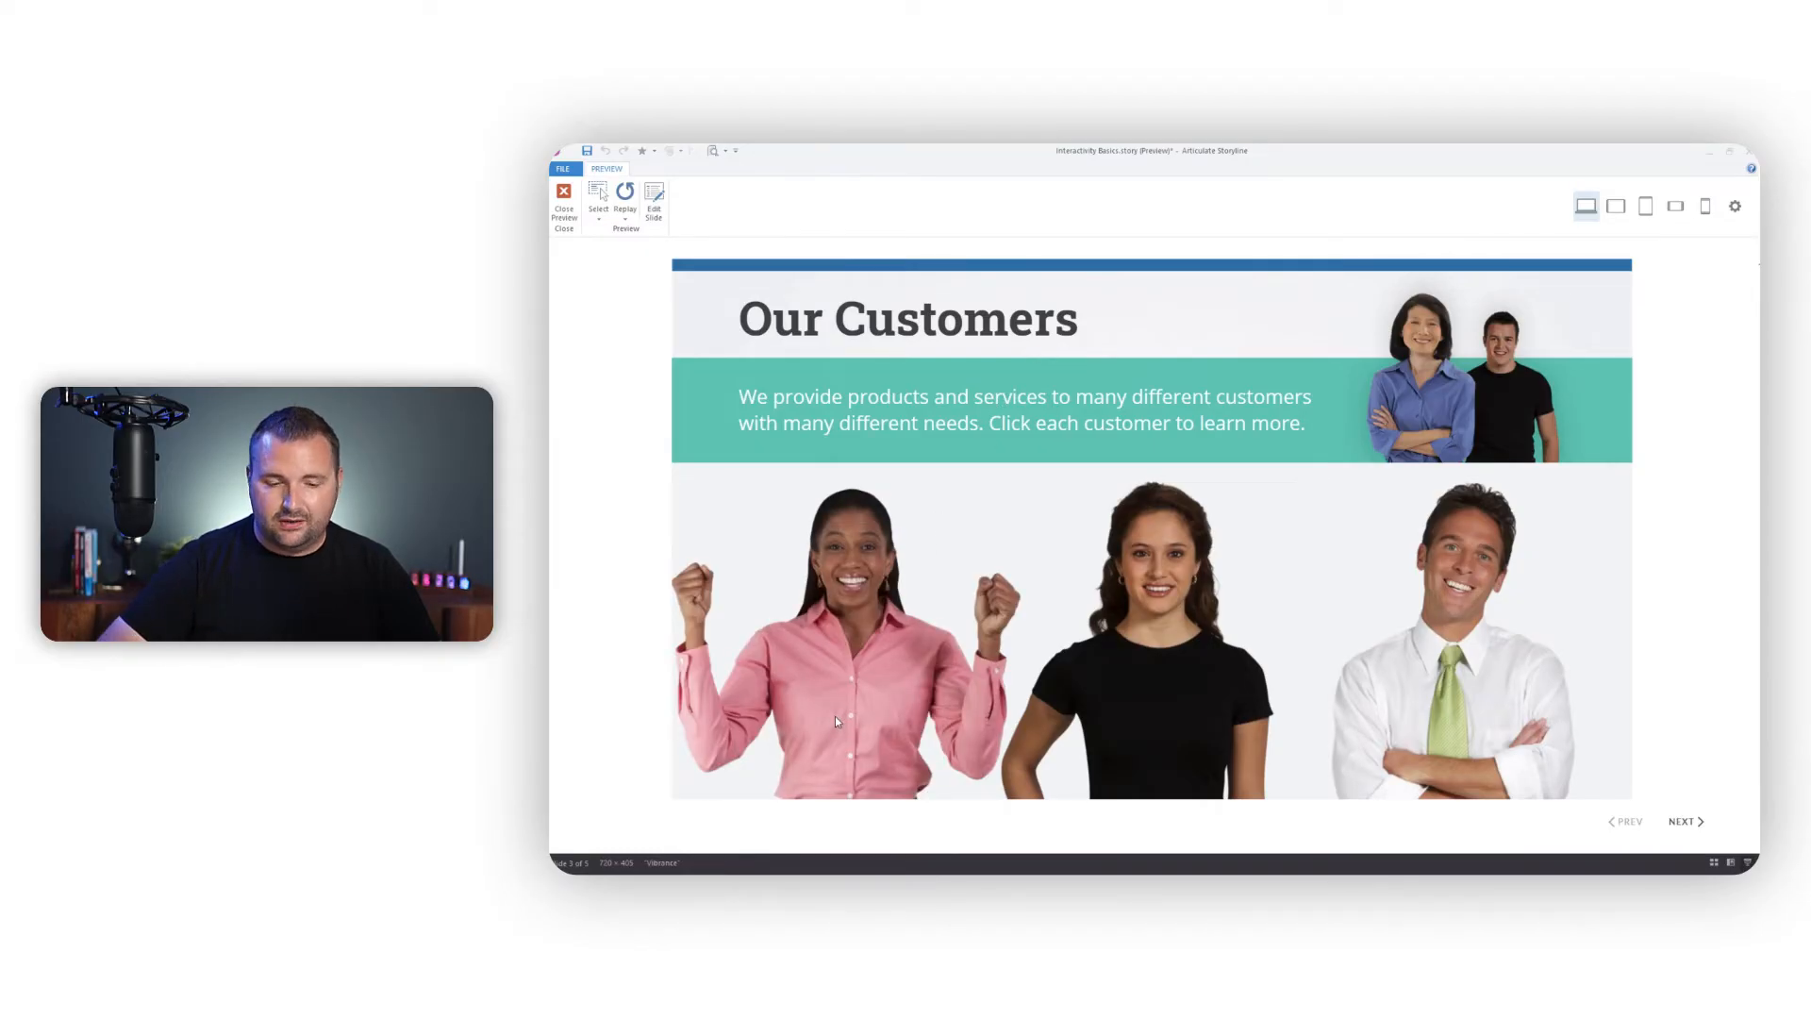
click(566, 215)
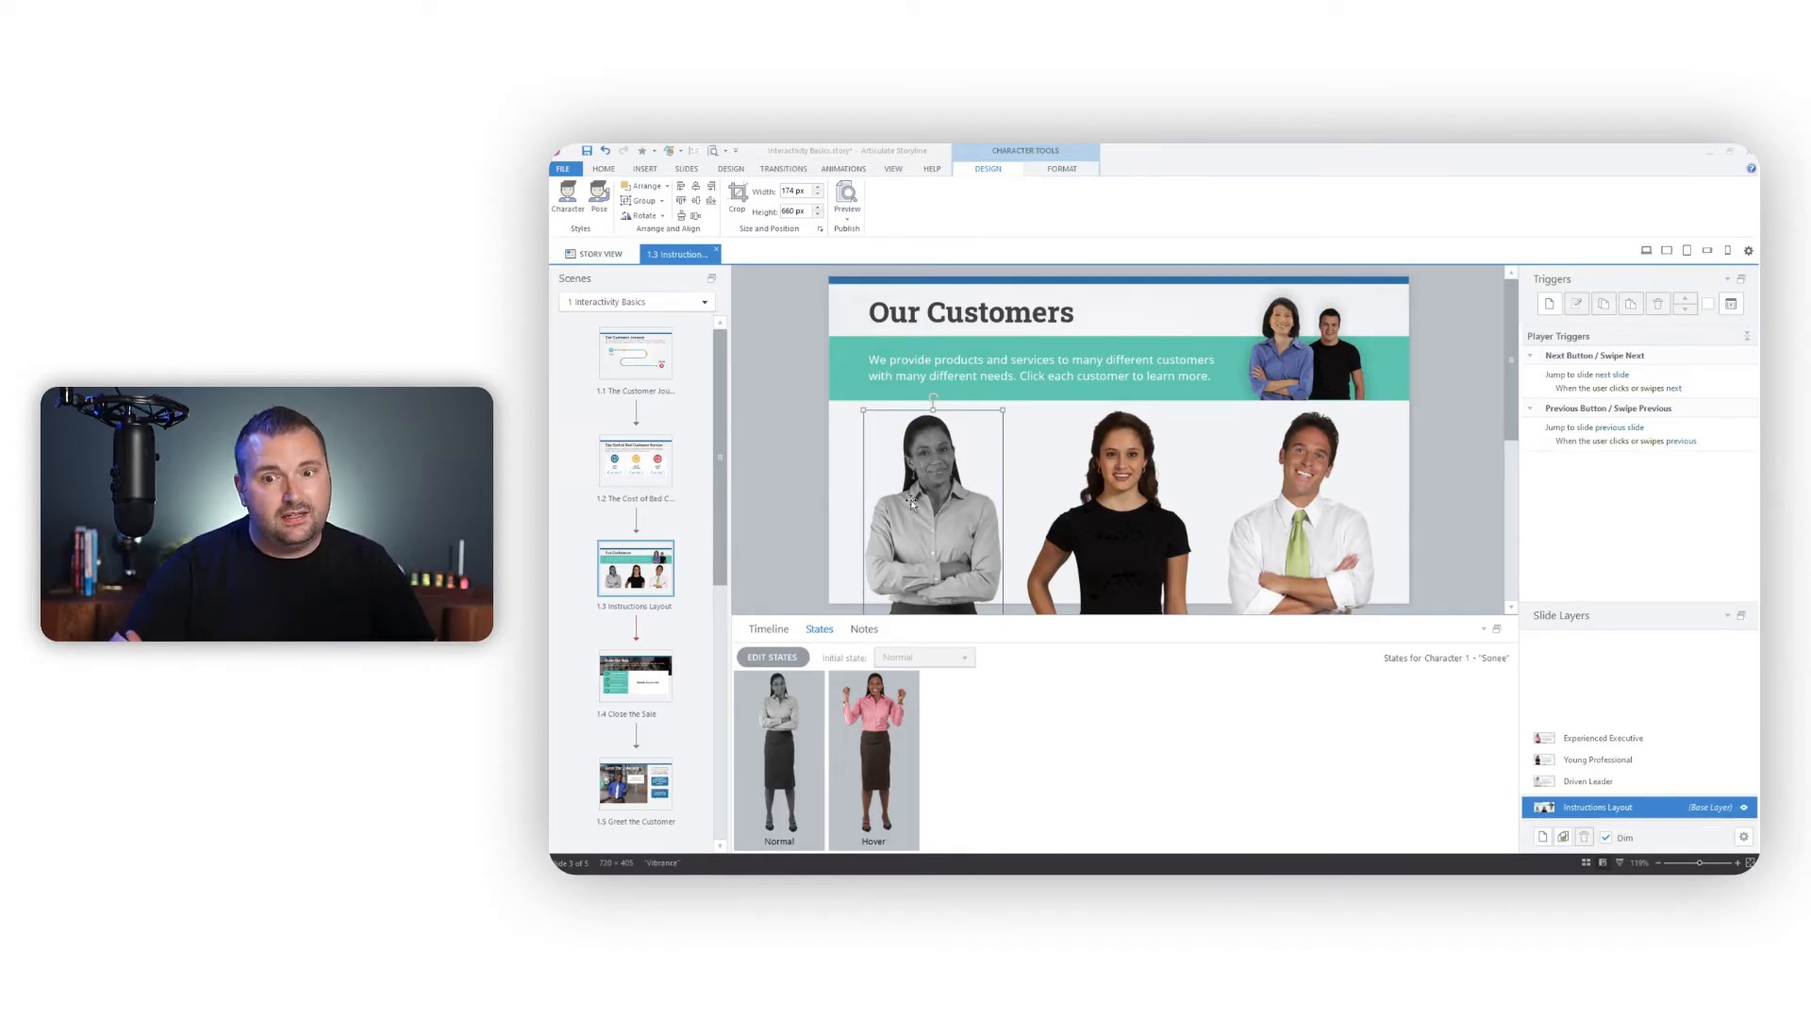
Copy the first woman's grayscale look and color Hover state to the woman in black and the man with Format Painter
click(859, 741)
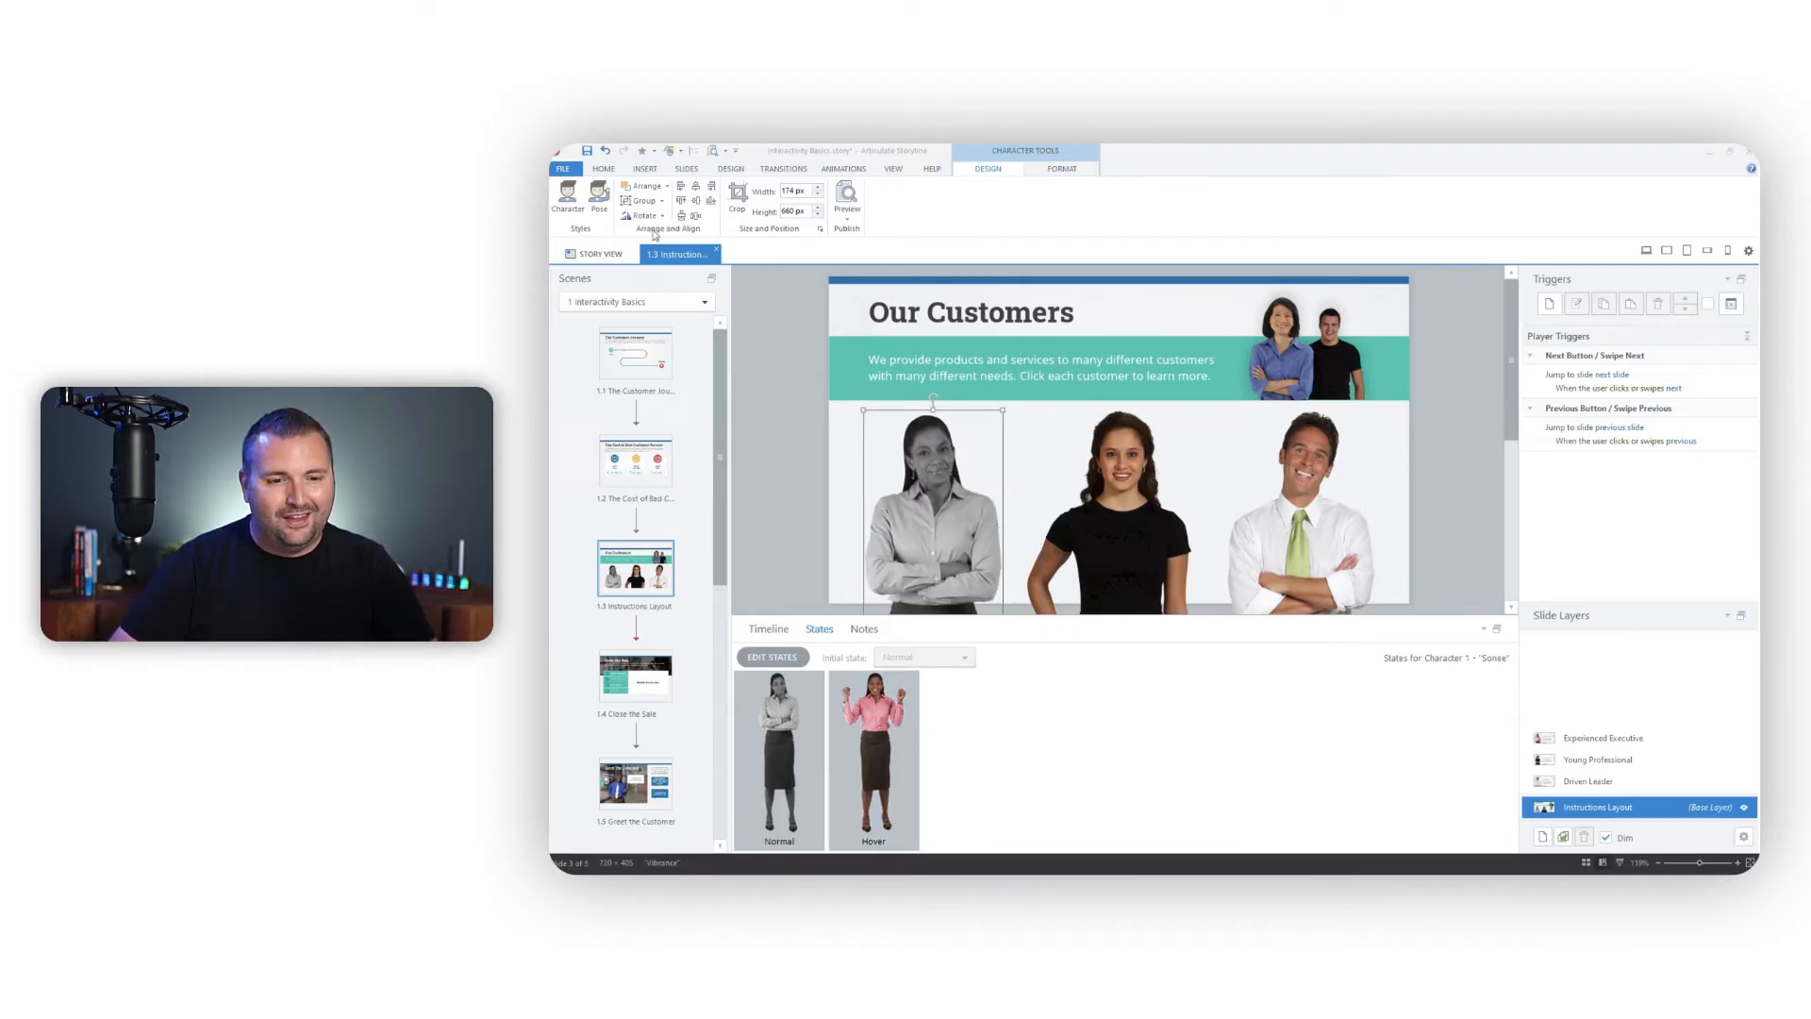
click(606, 170)
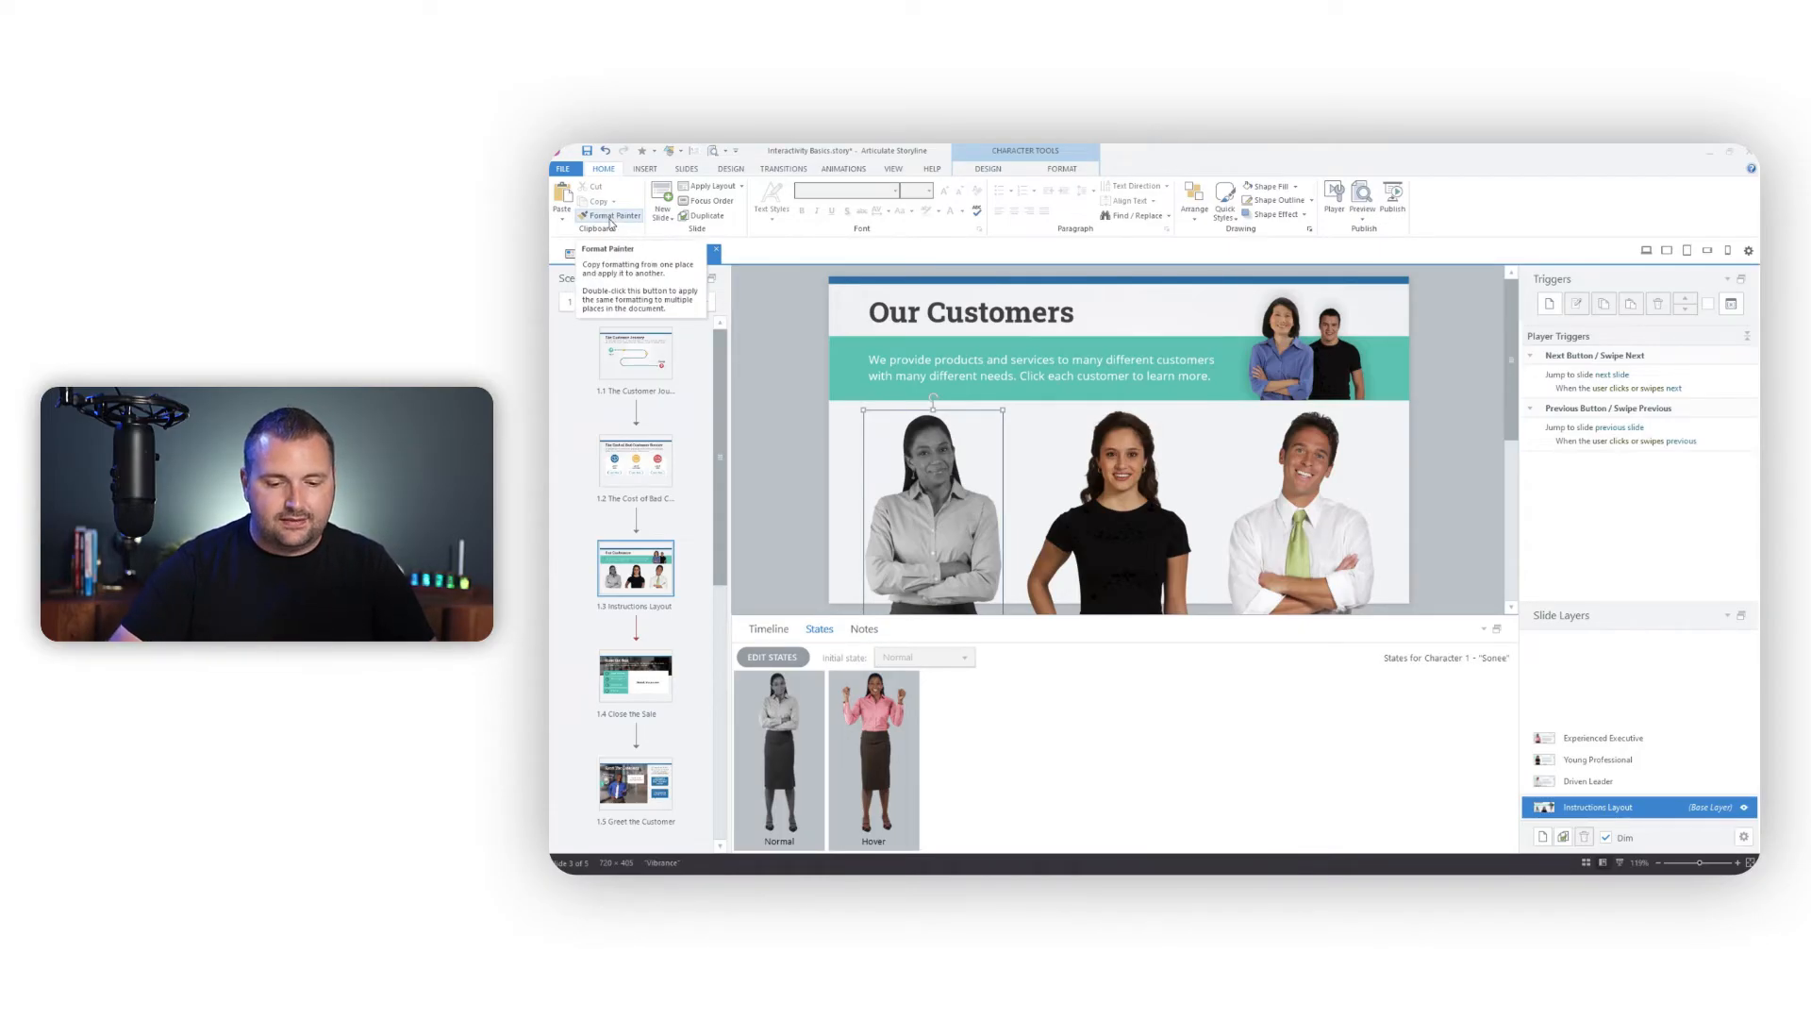
click(841, 734)
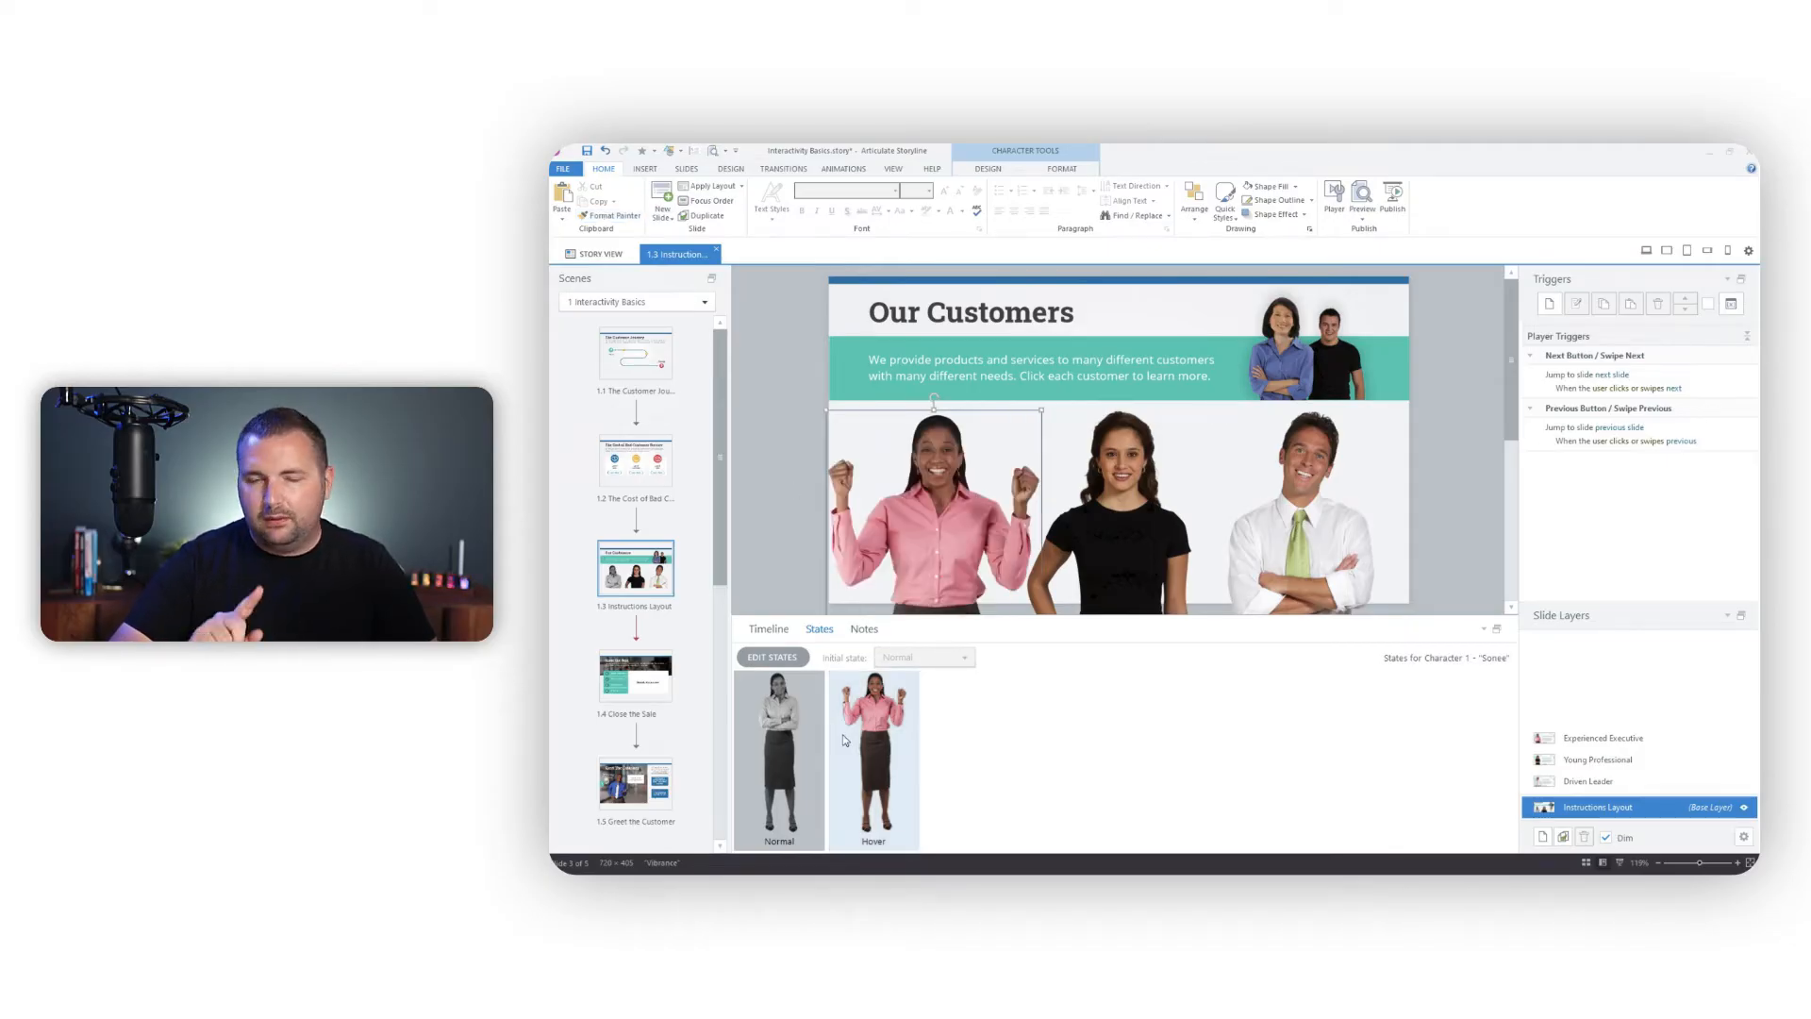
click(829, 463)
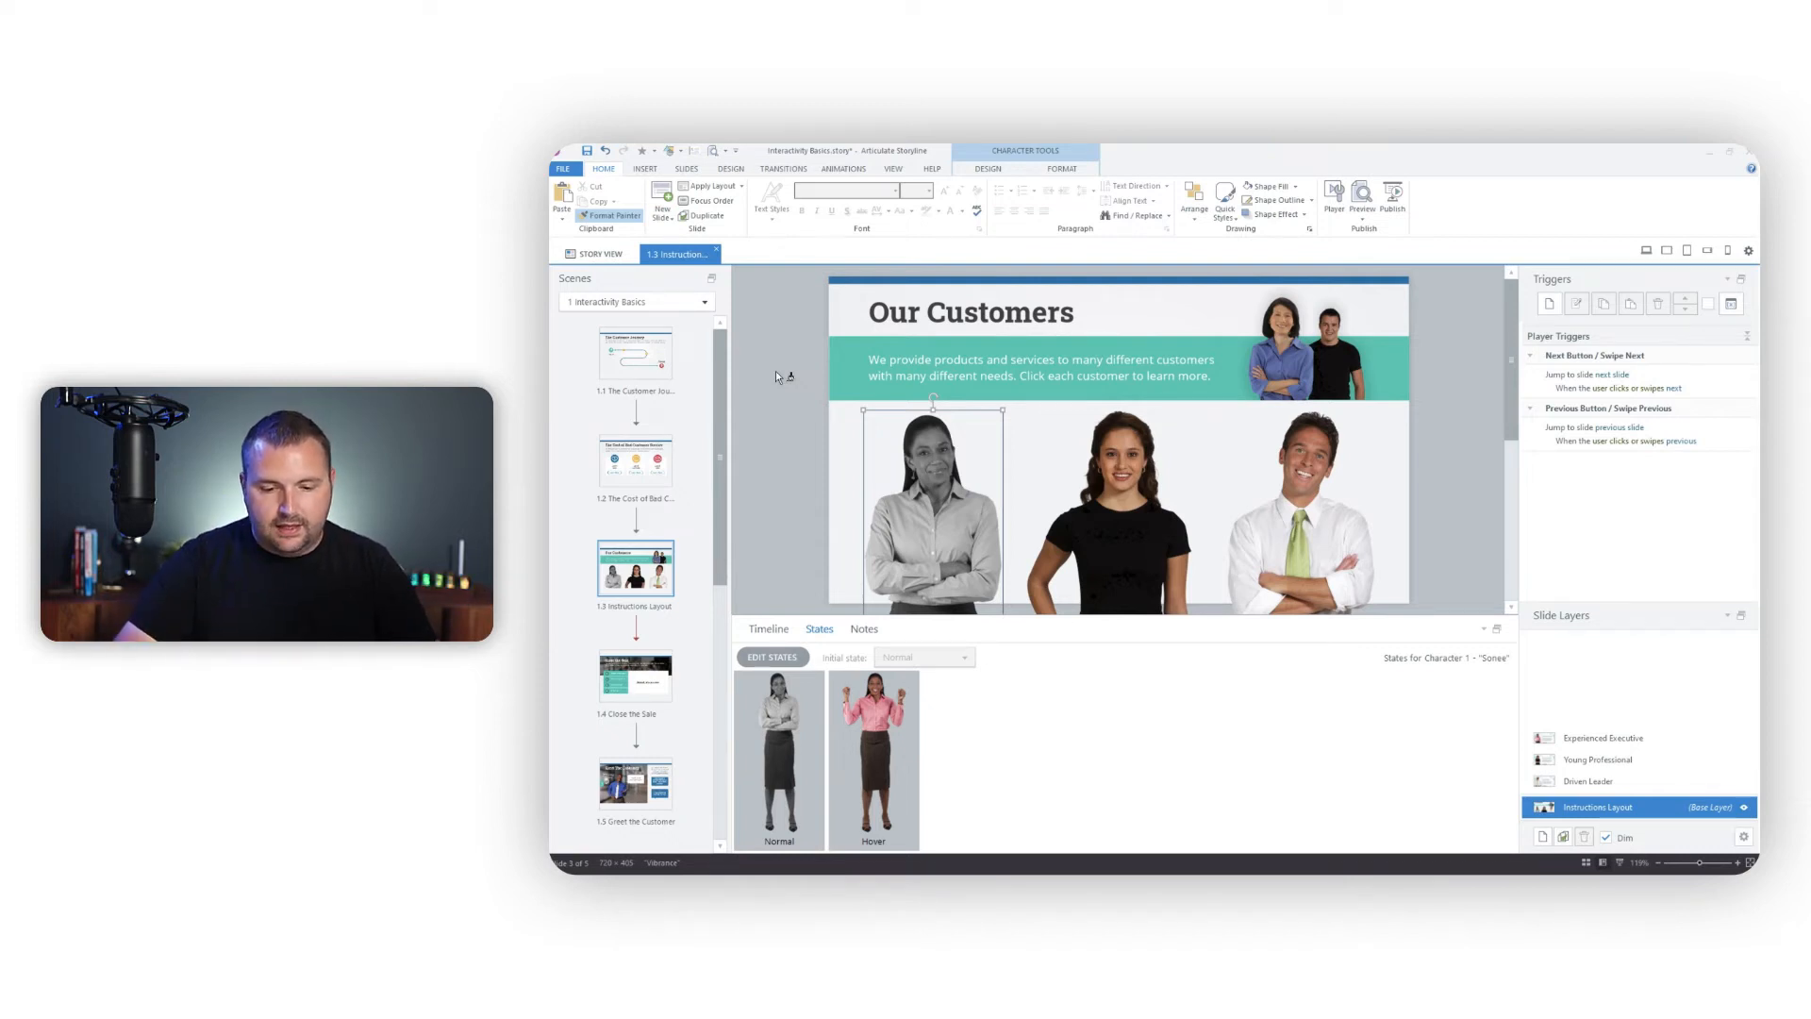
click(1106, 518)
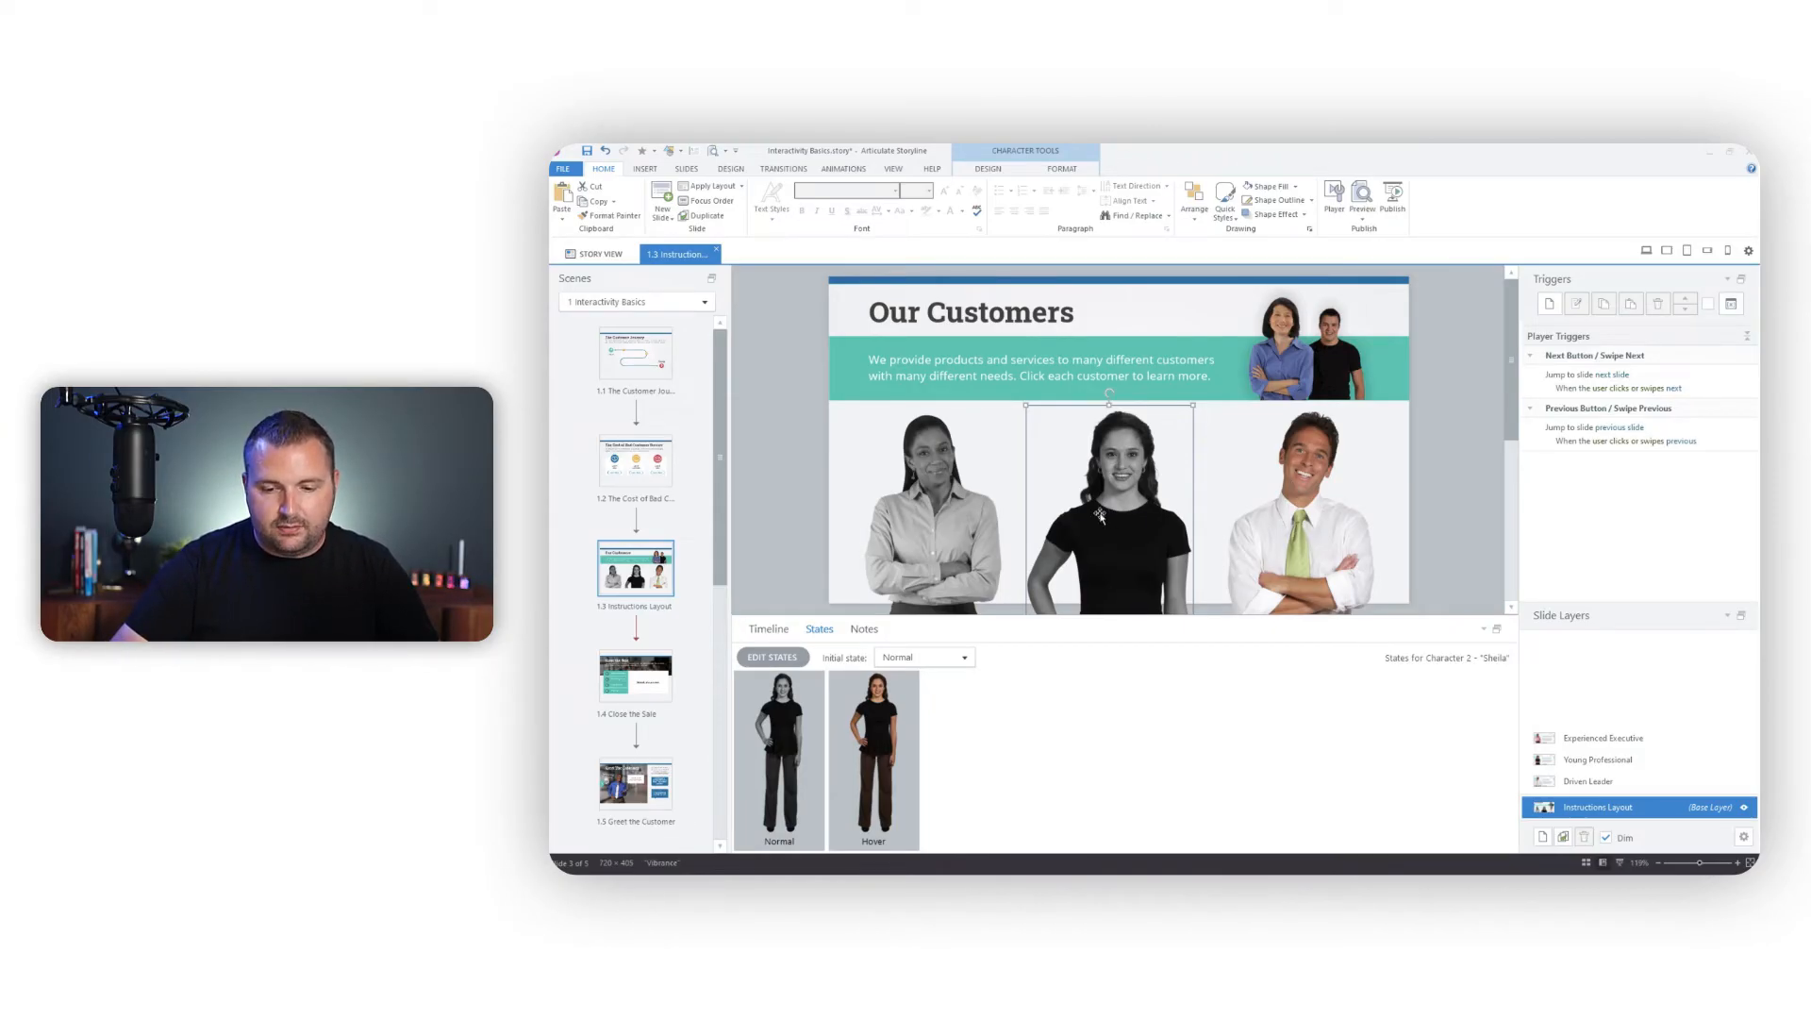
click(614, 215)
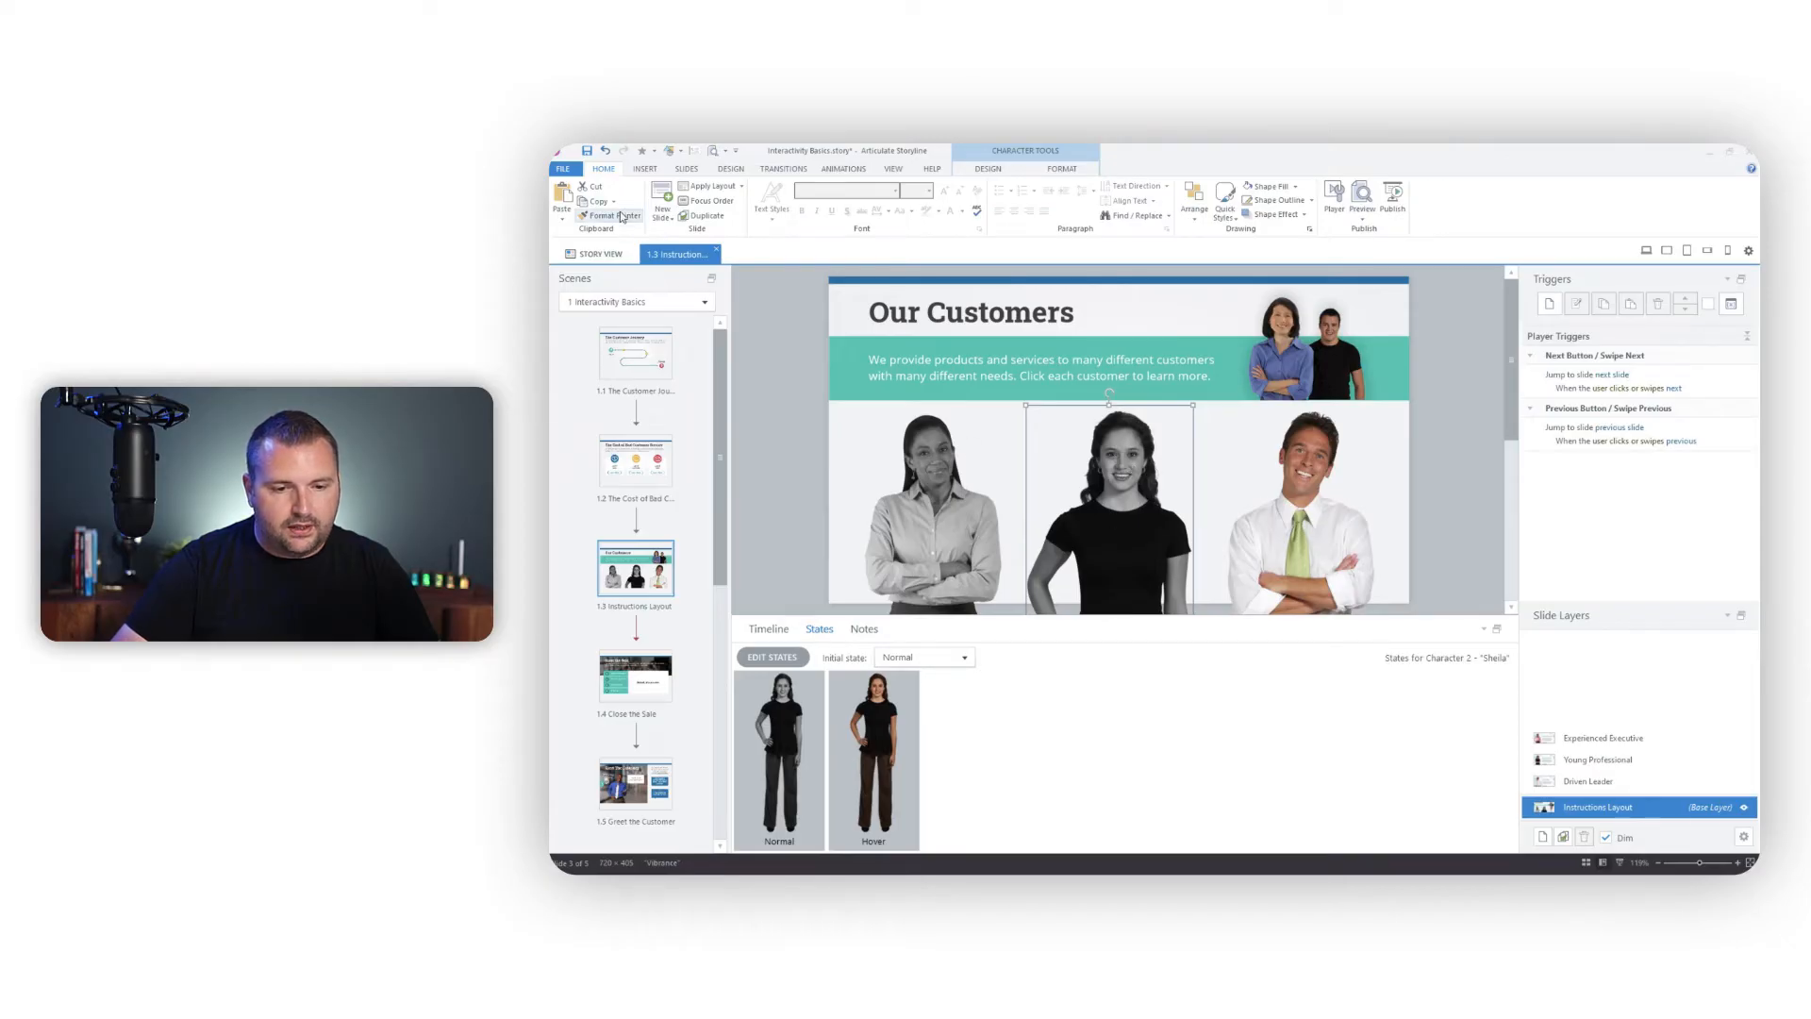
click(1304, 509)
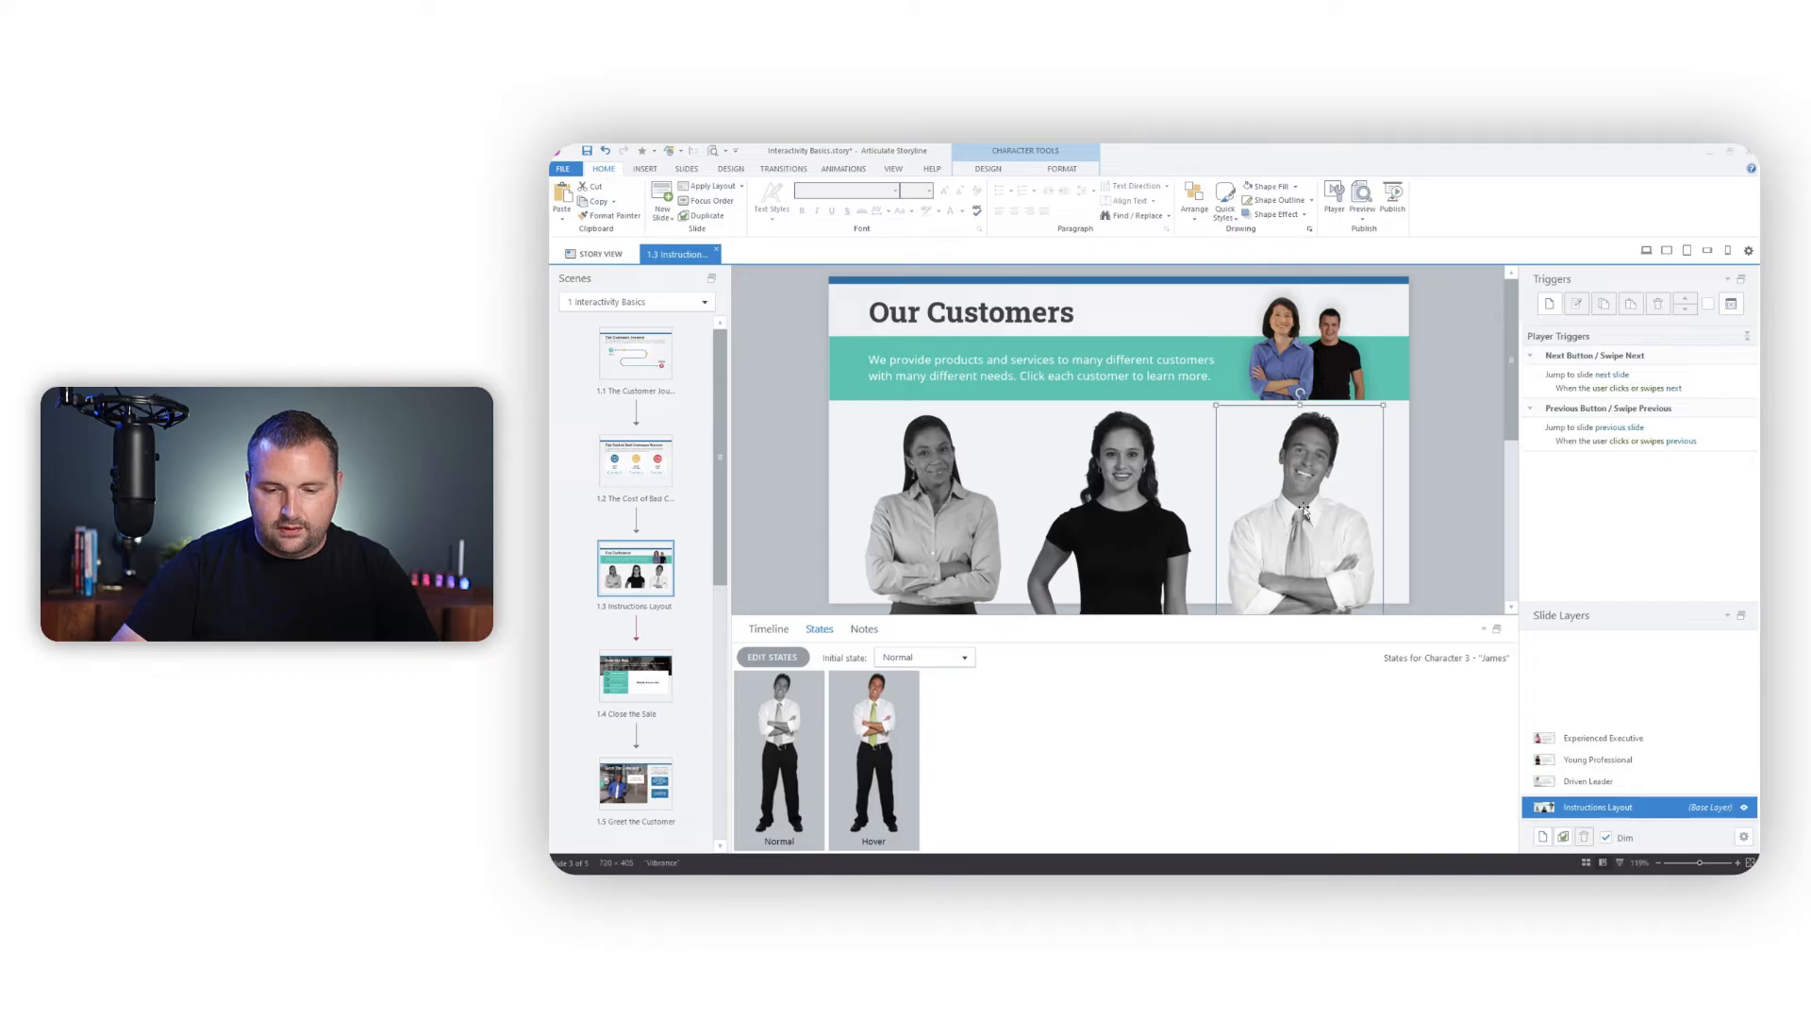
Give the man's Hover state the laughing pose with one hand raised and pointing, and finish editing his states
click(771, 656)
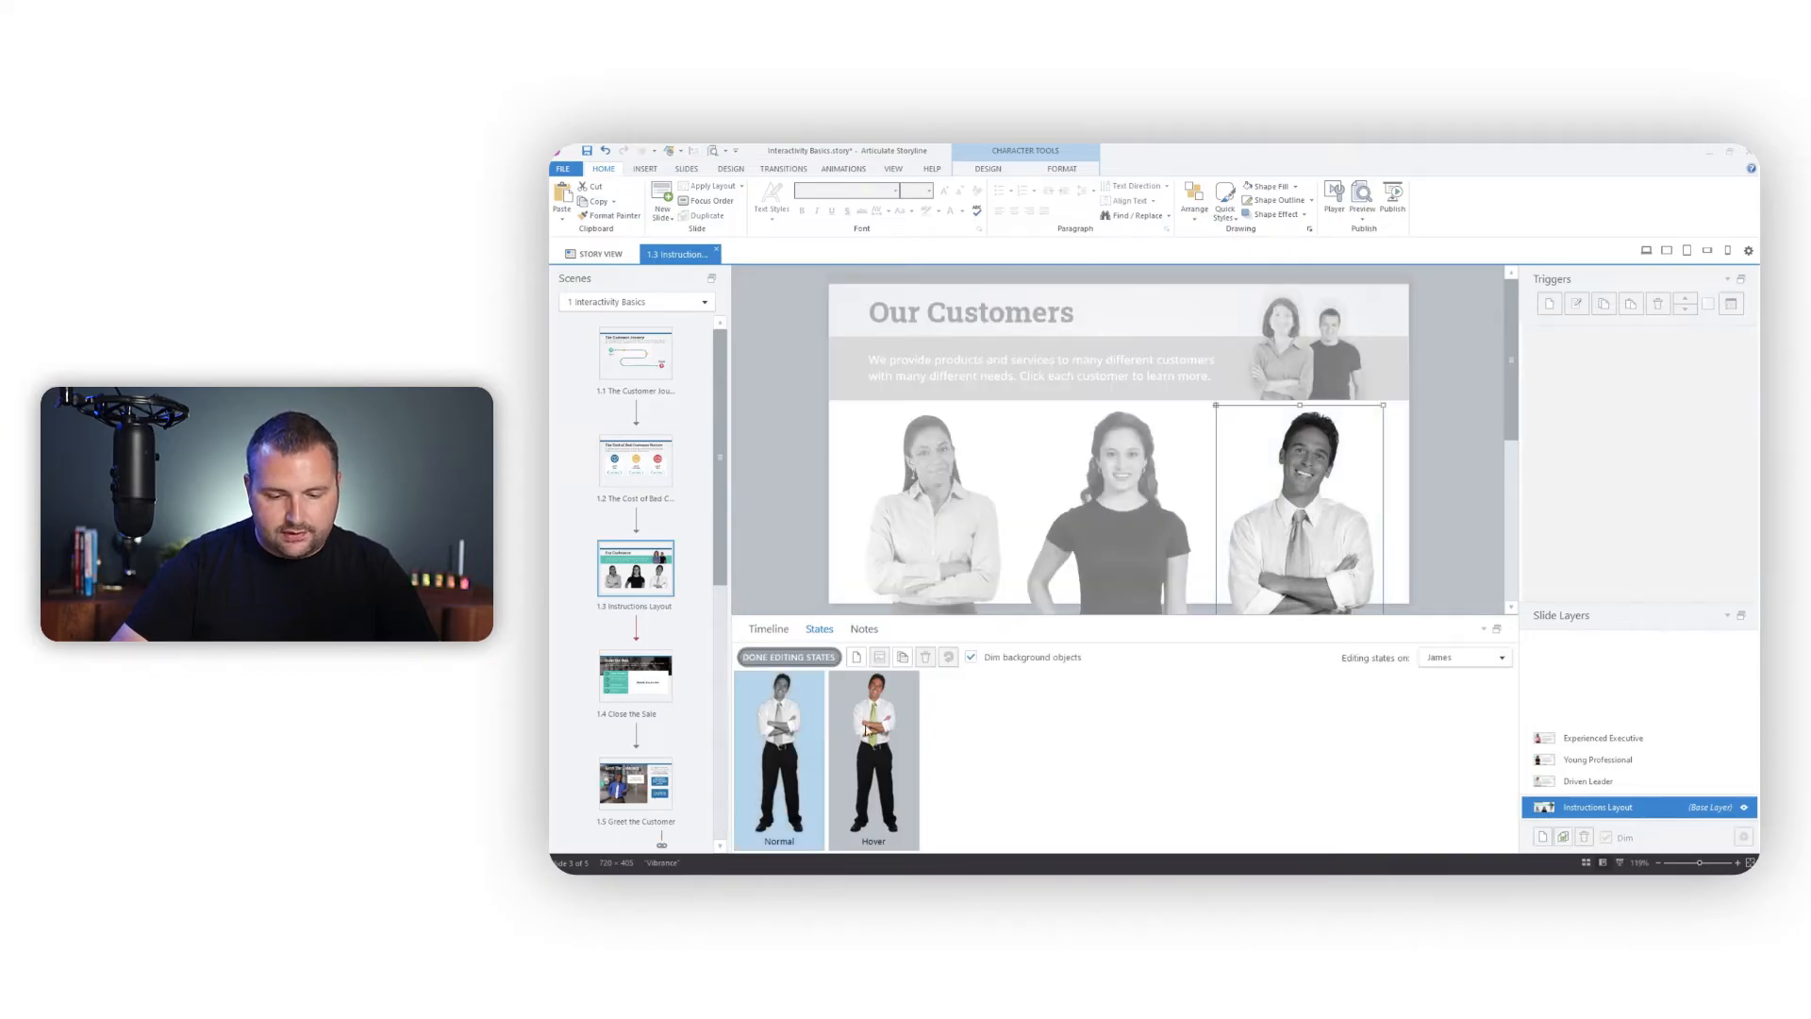
click(866, 732)
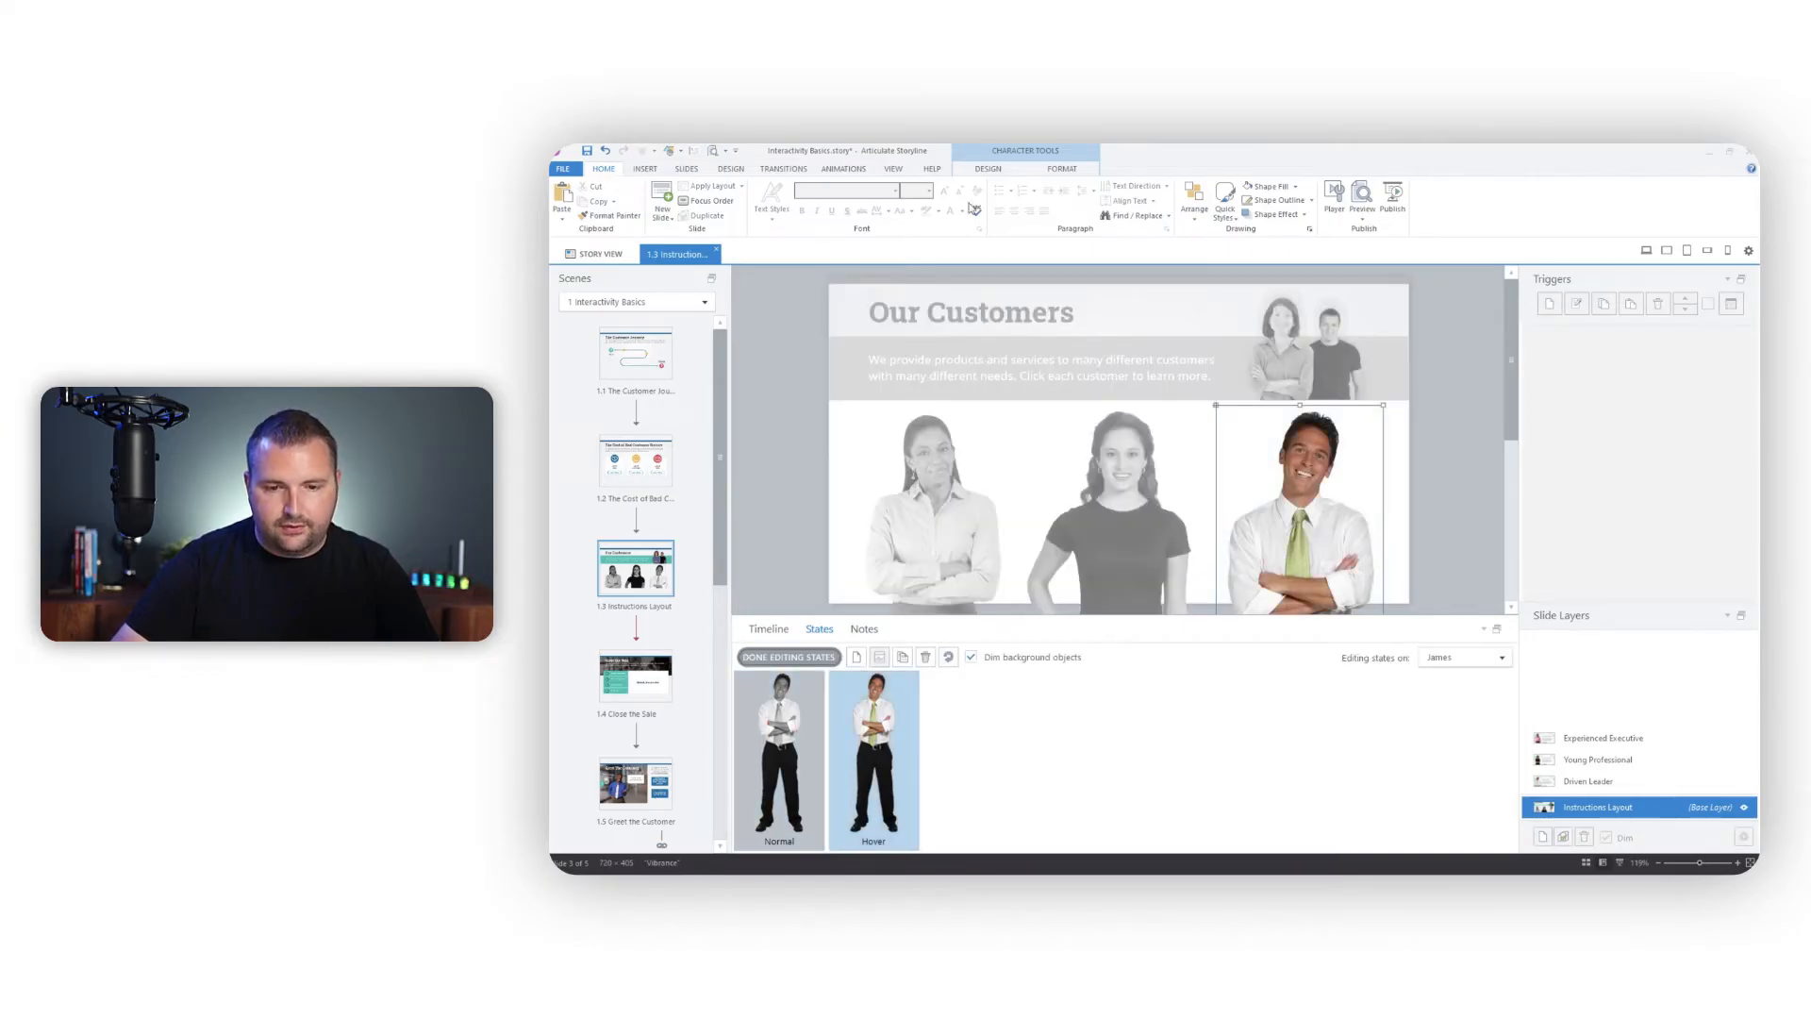
click(987, 170)
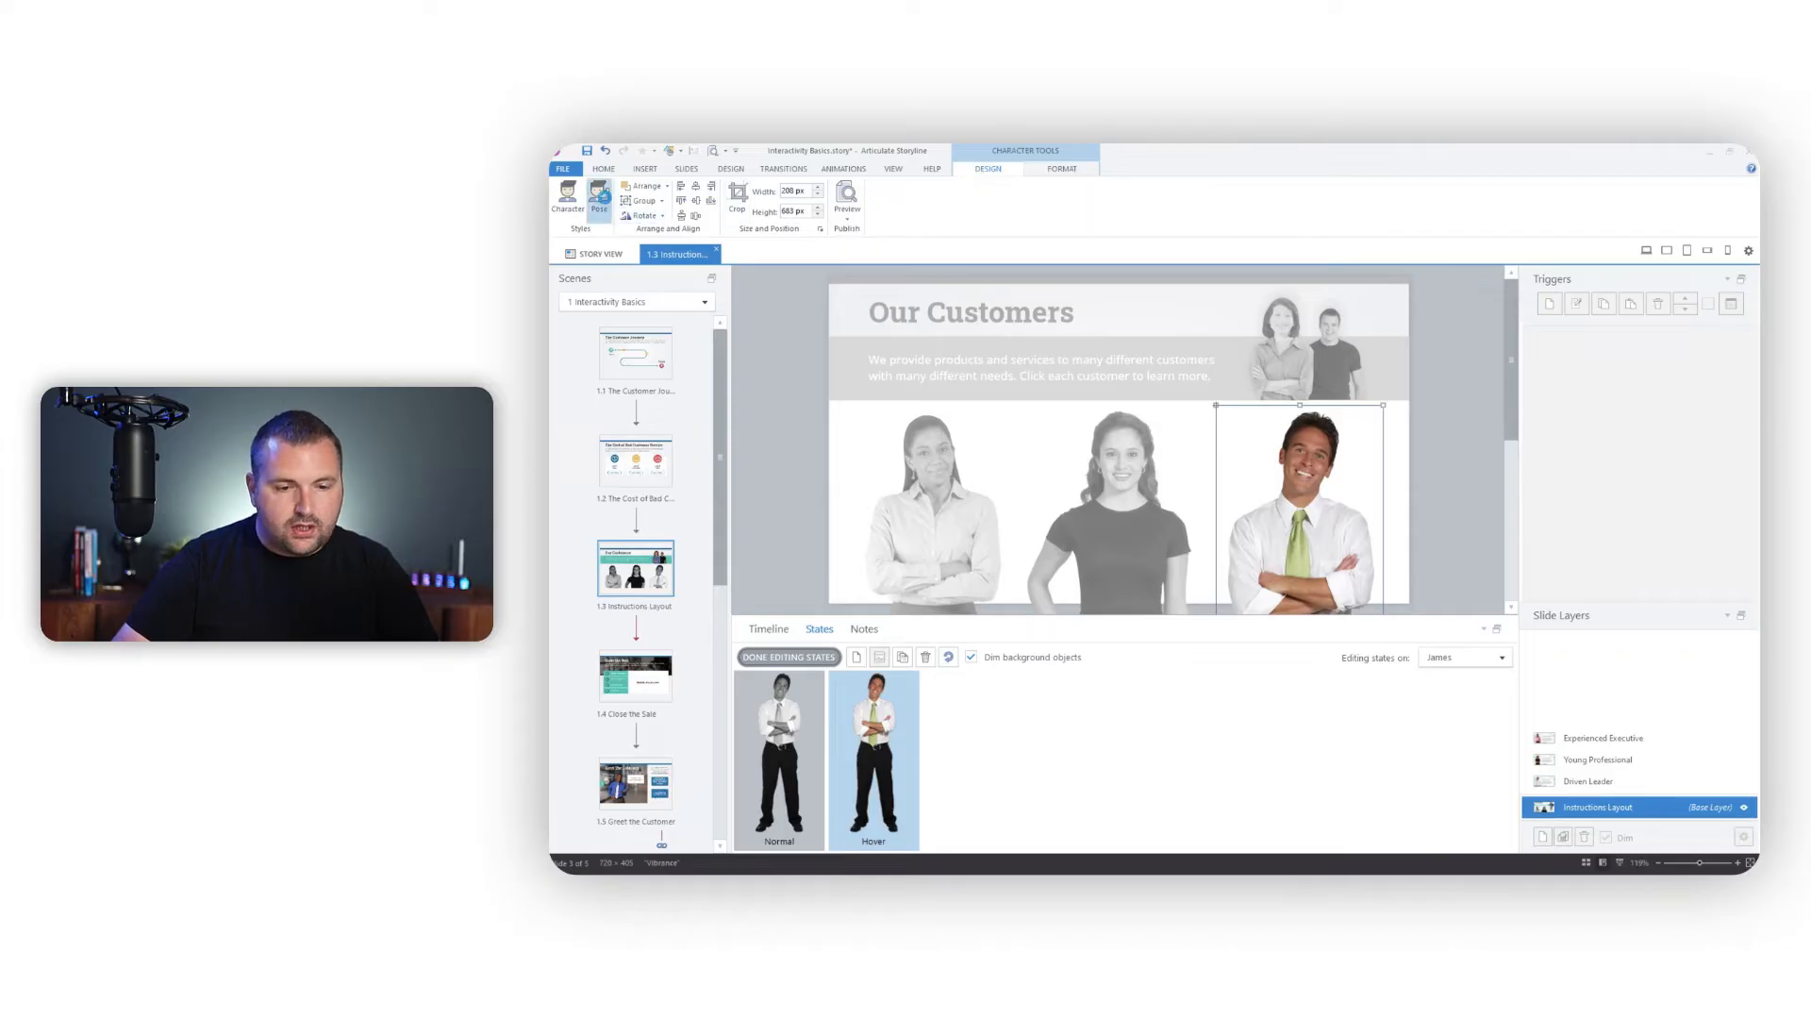
click(602, 198)
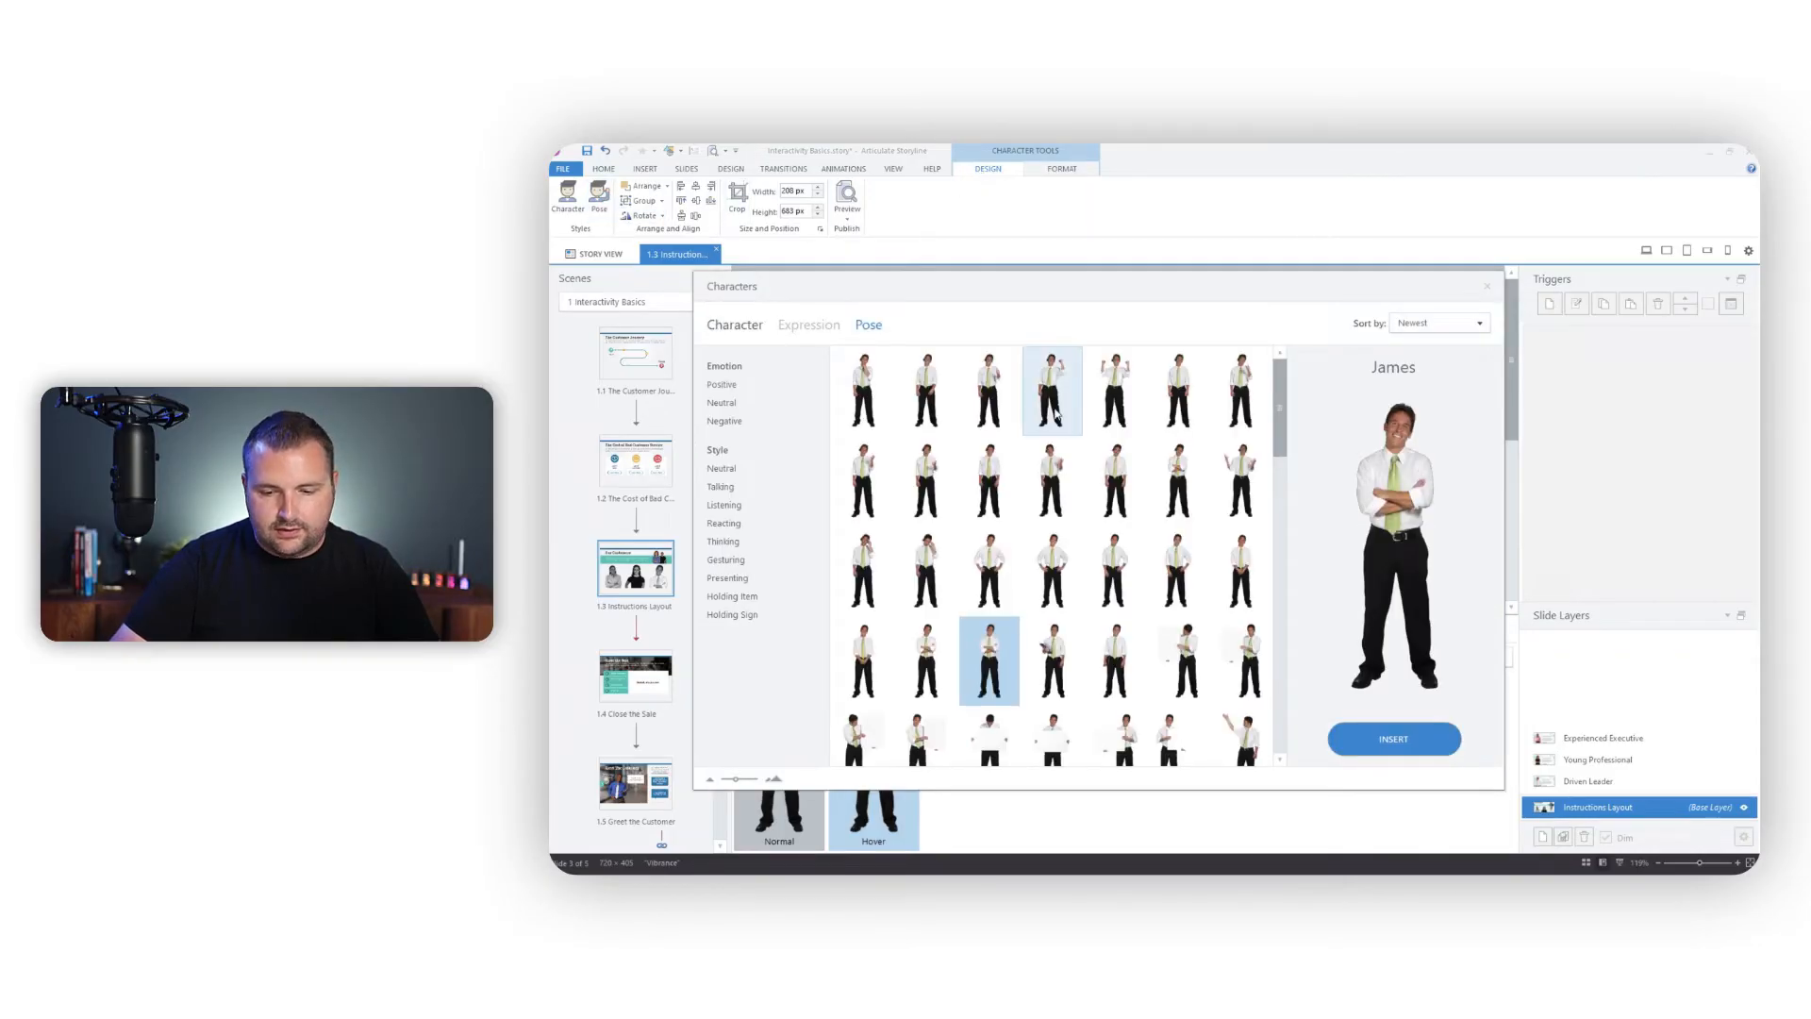
drag(1283, 406, 1285, 504)
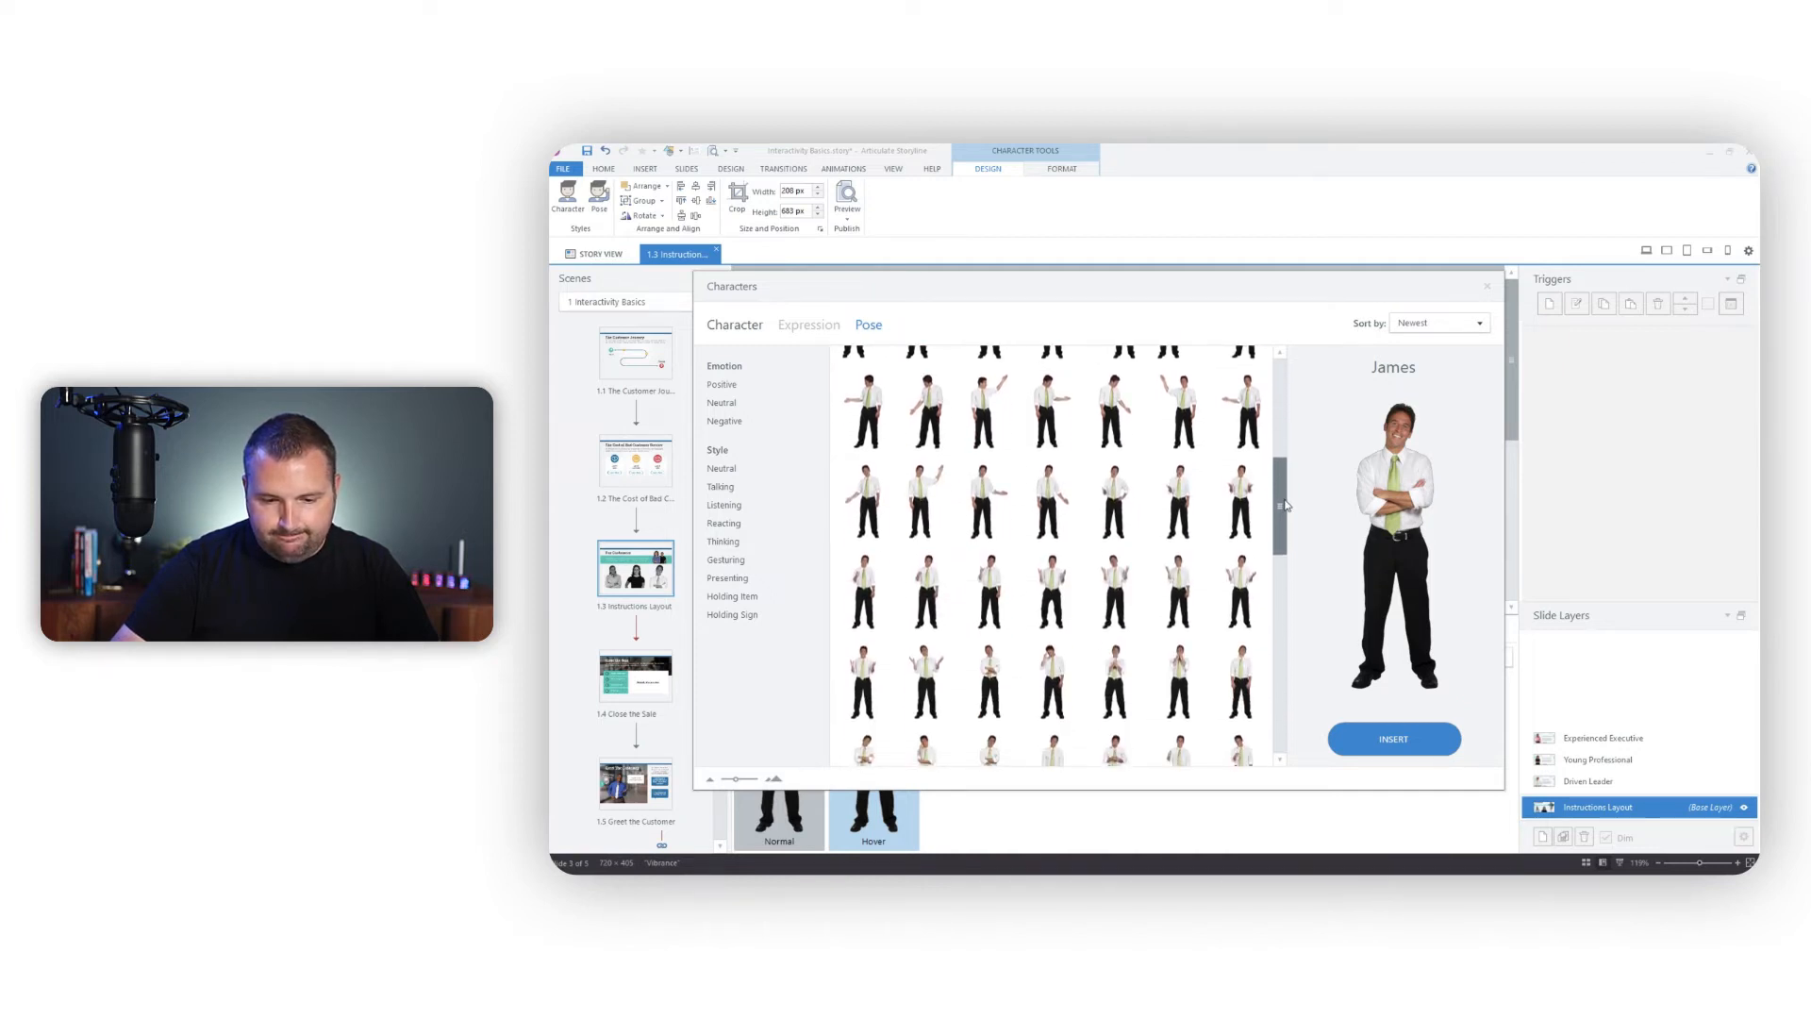
click(853, 581)
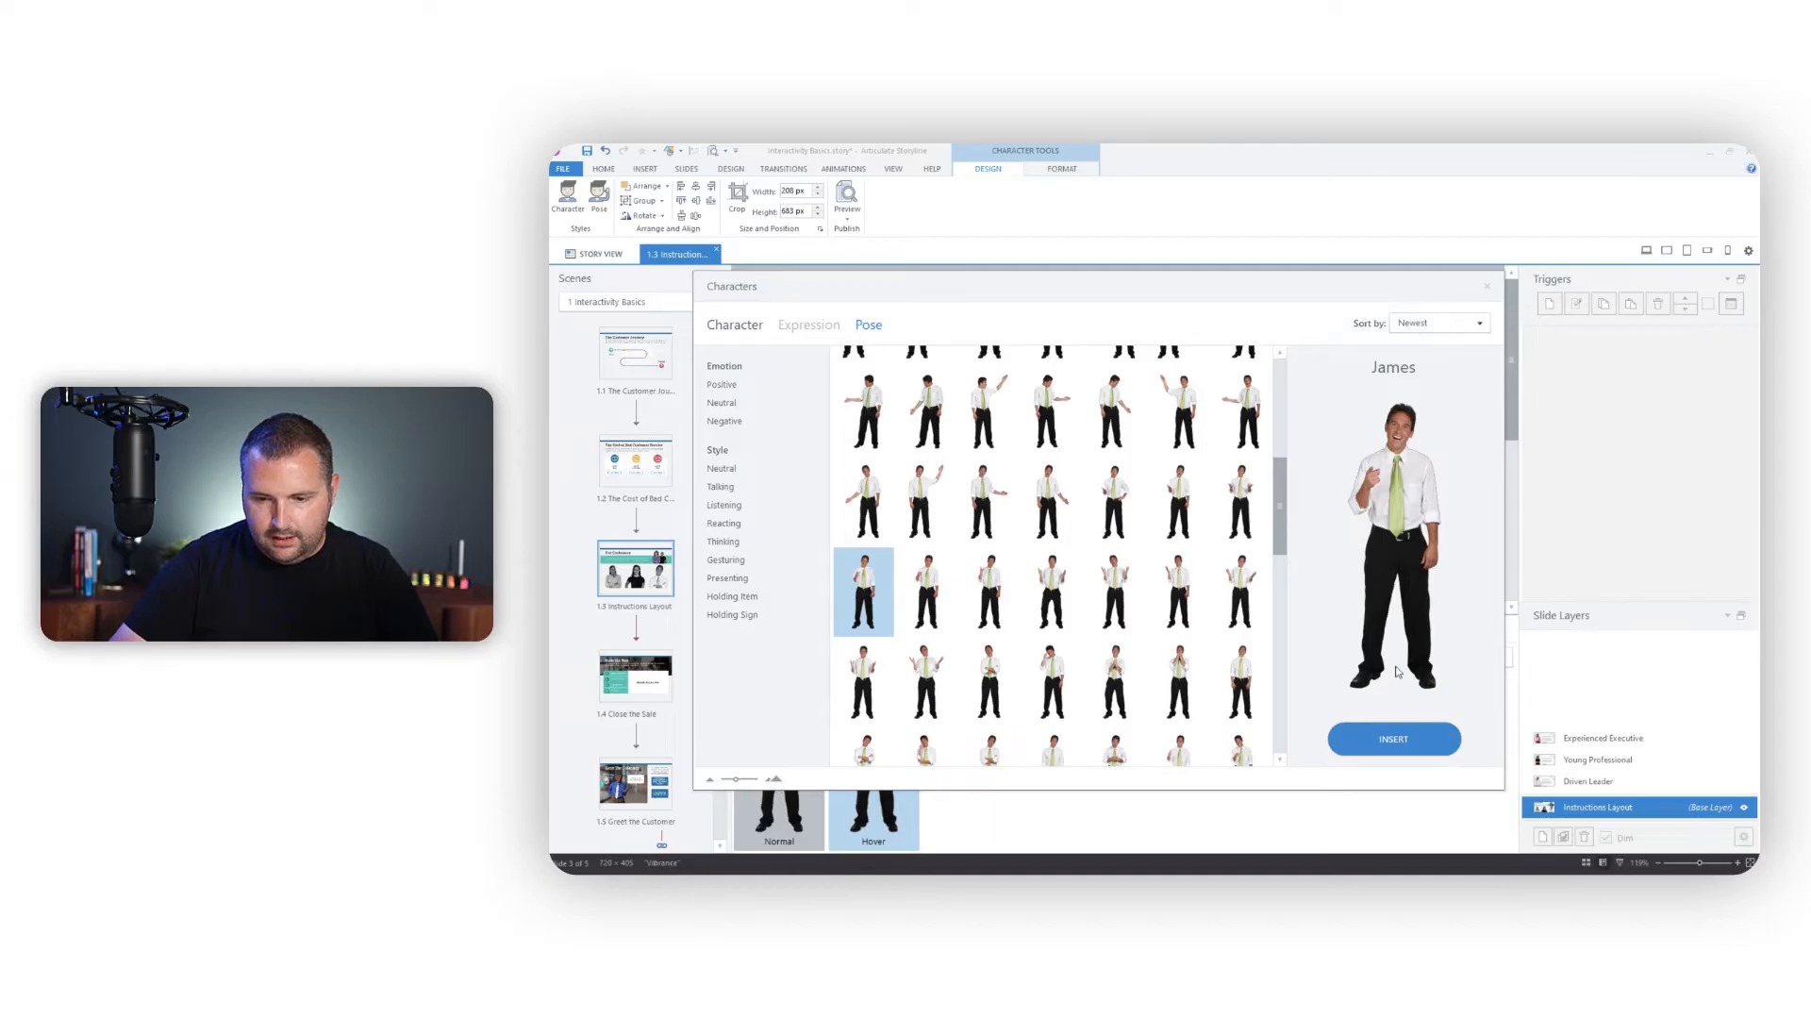
click(1395, 739)
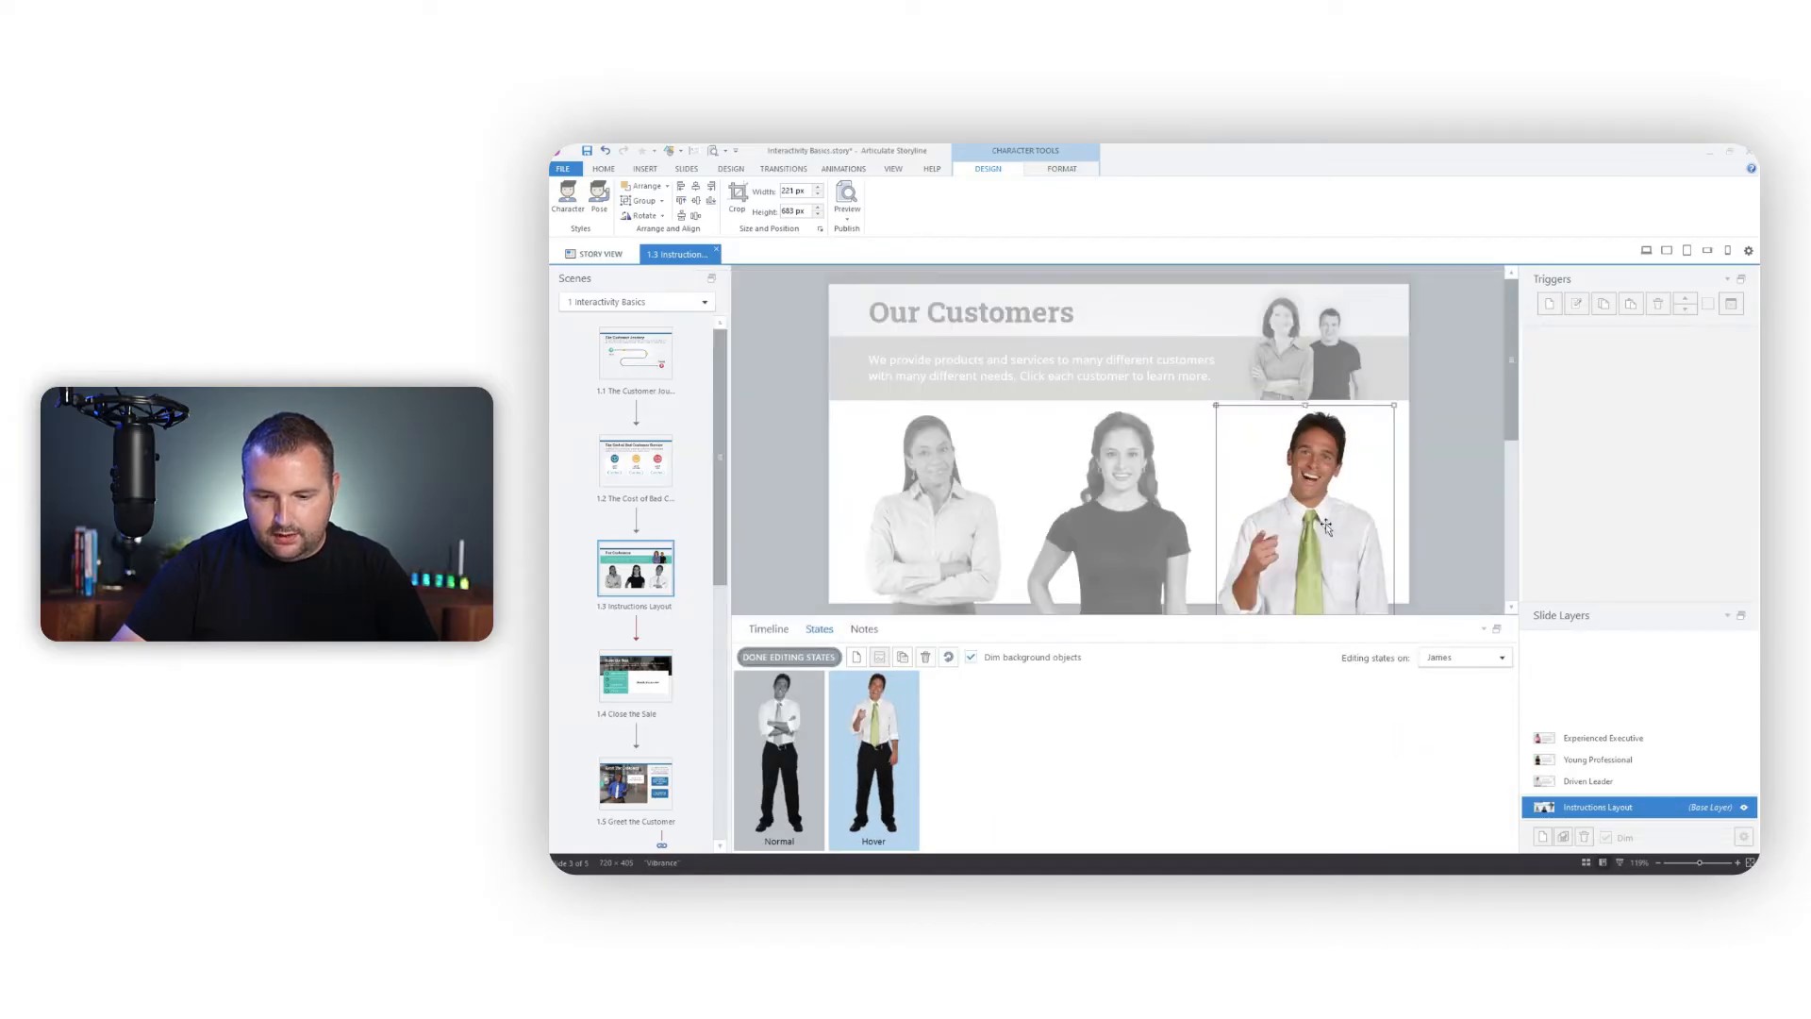
click(789, 656)
Give the Hover state of the woman in black the talking pose with both hands raised at her sides, and finish editing her states
click(1094, 519)
click(762, 660)
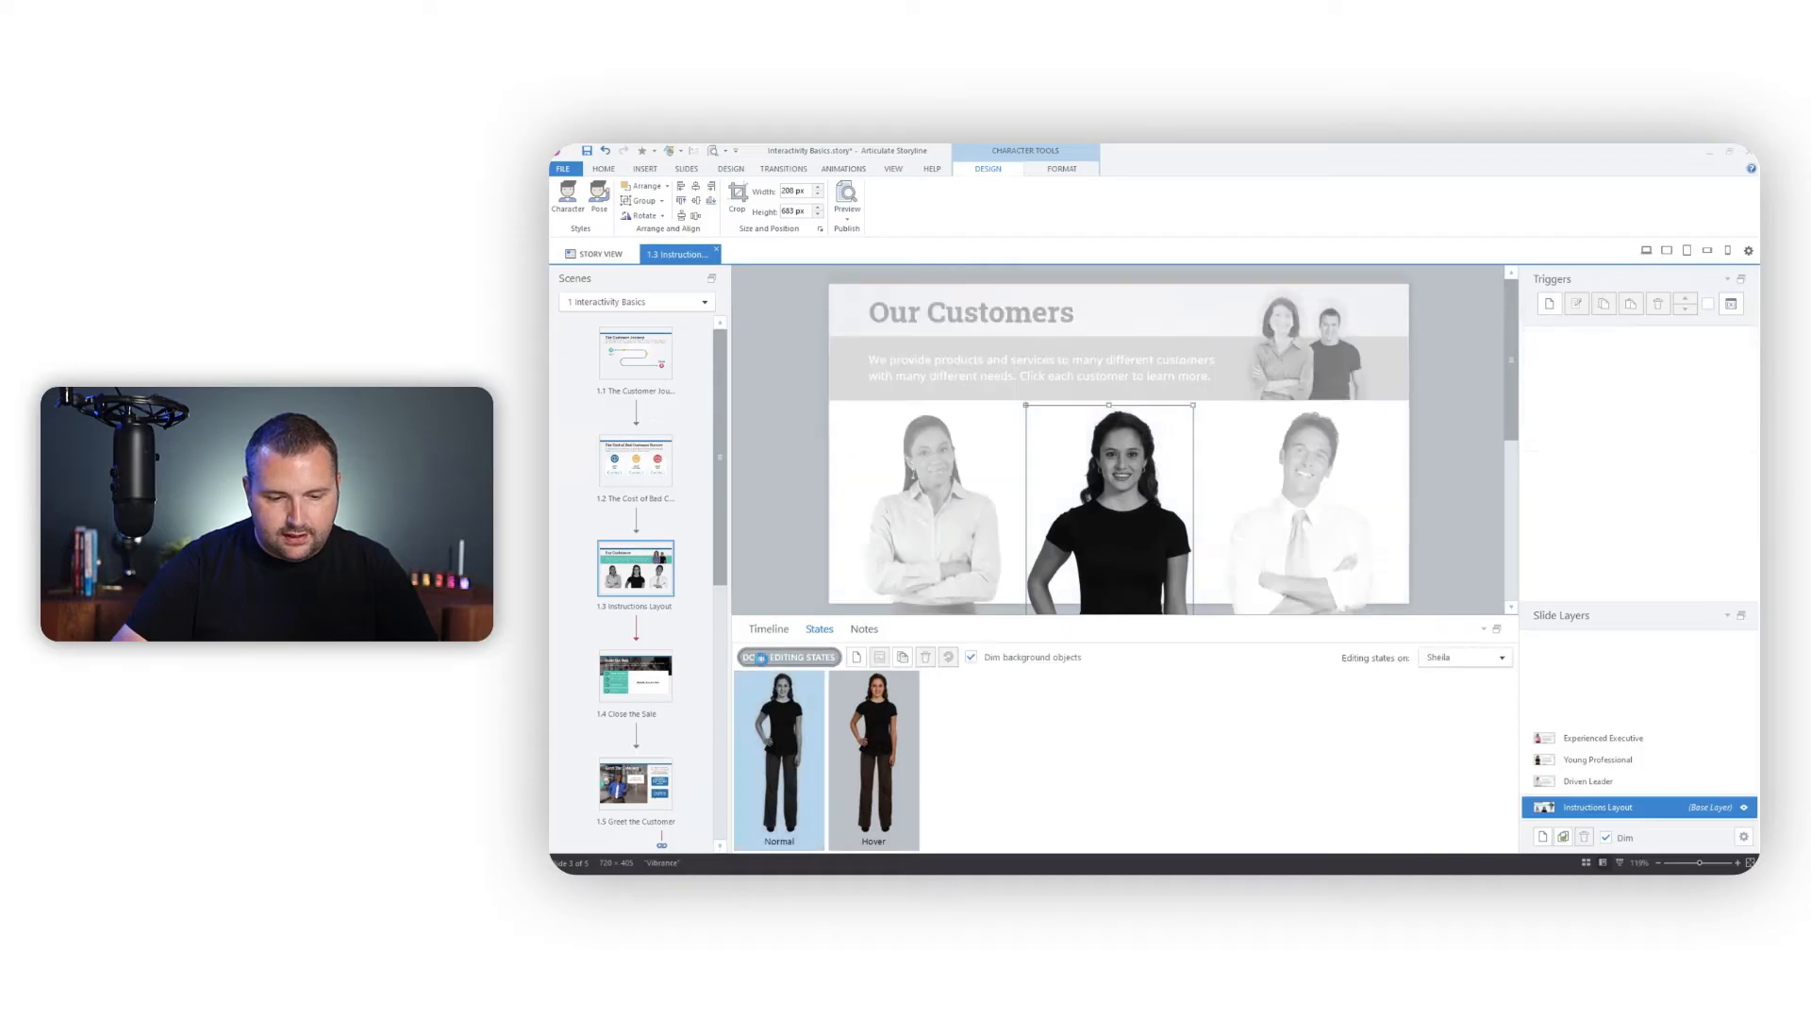
click(853, 727)
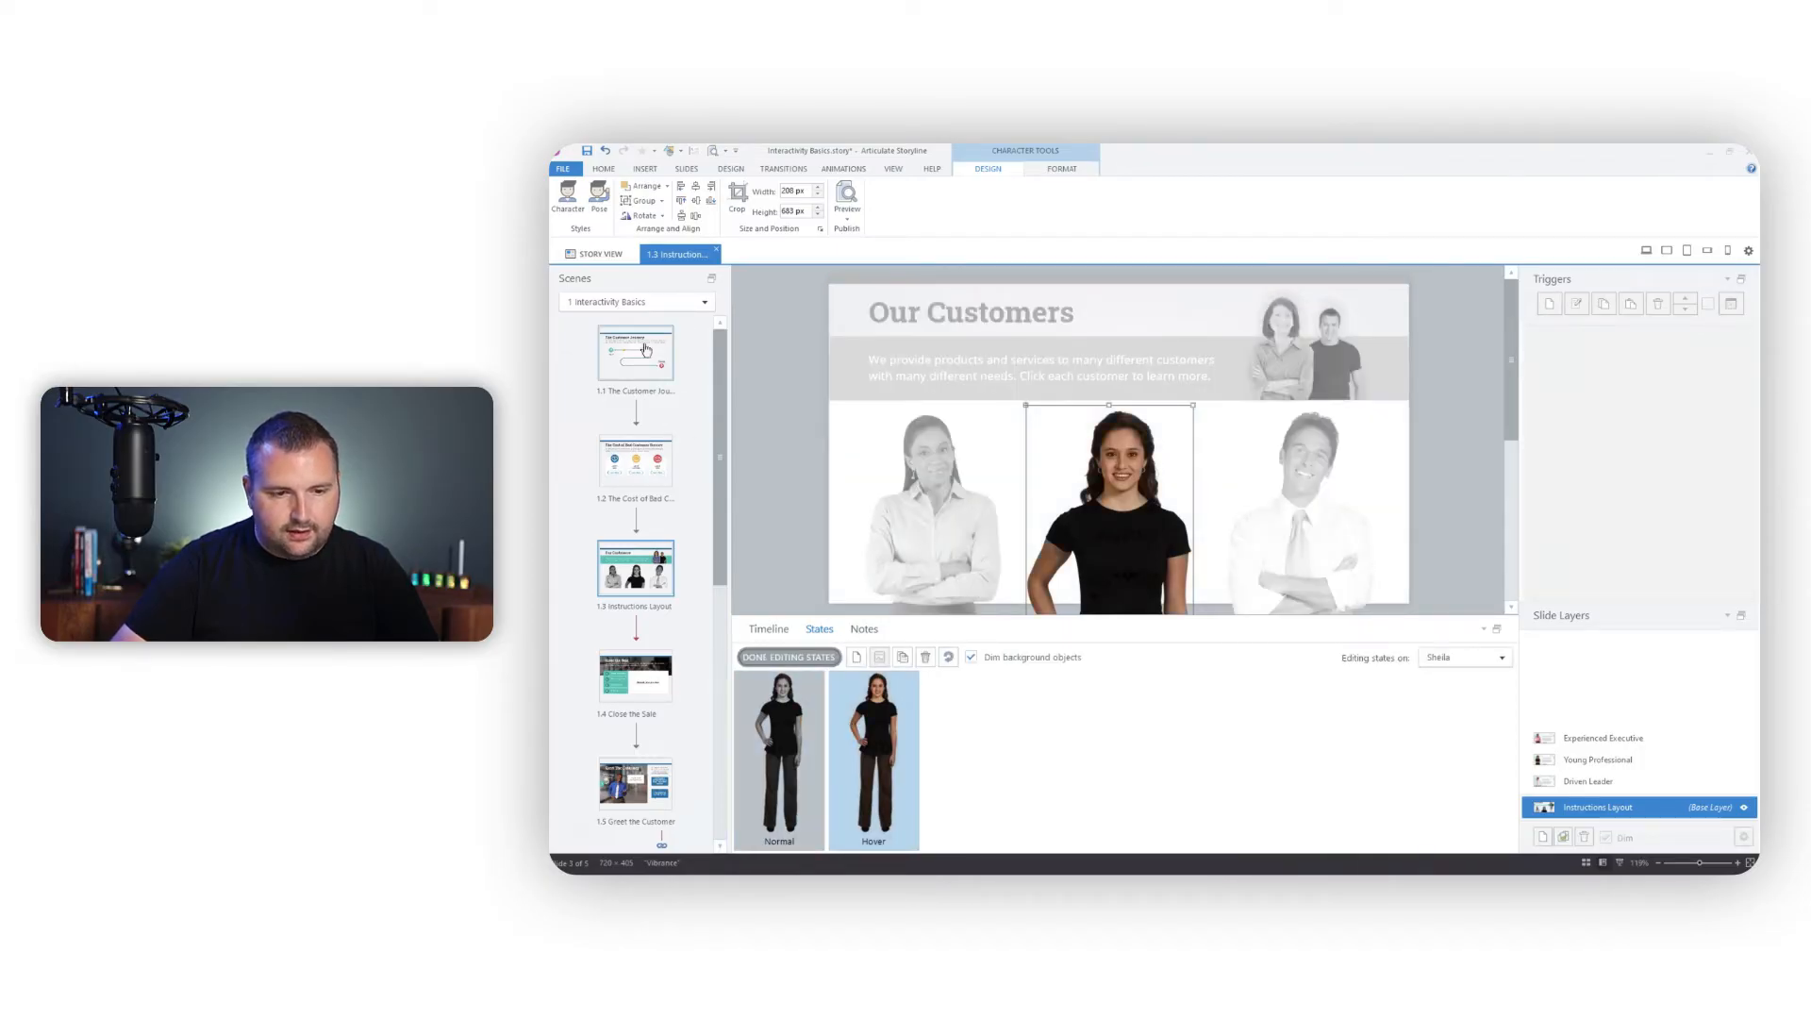
click(599, 195)
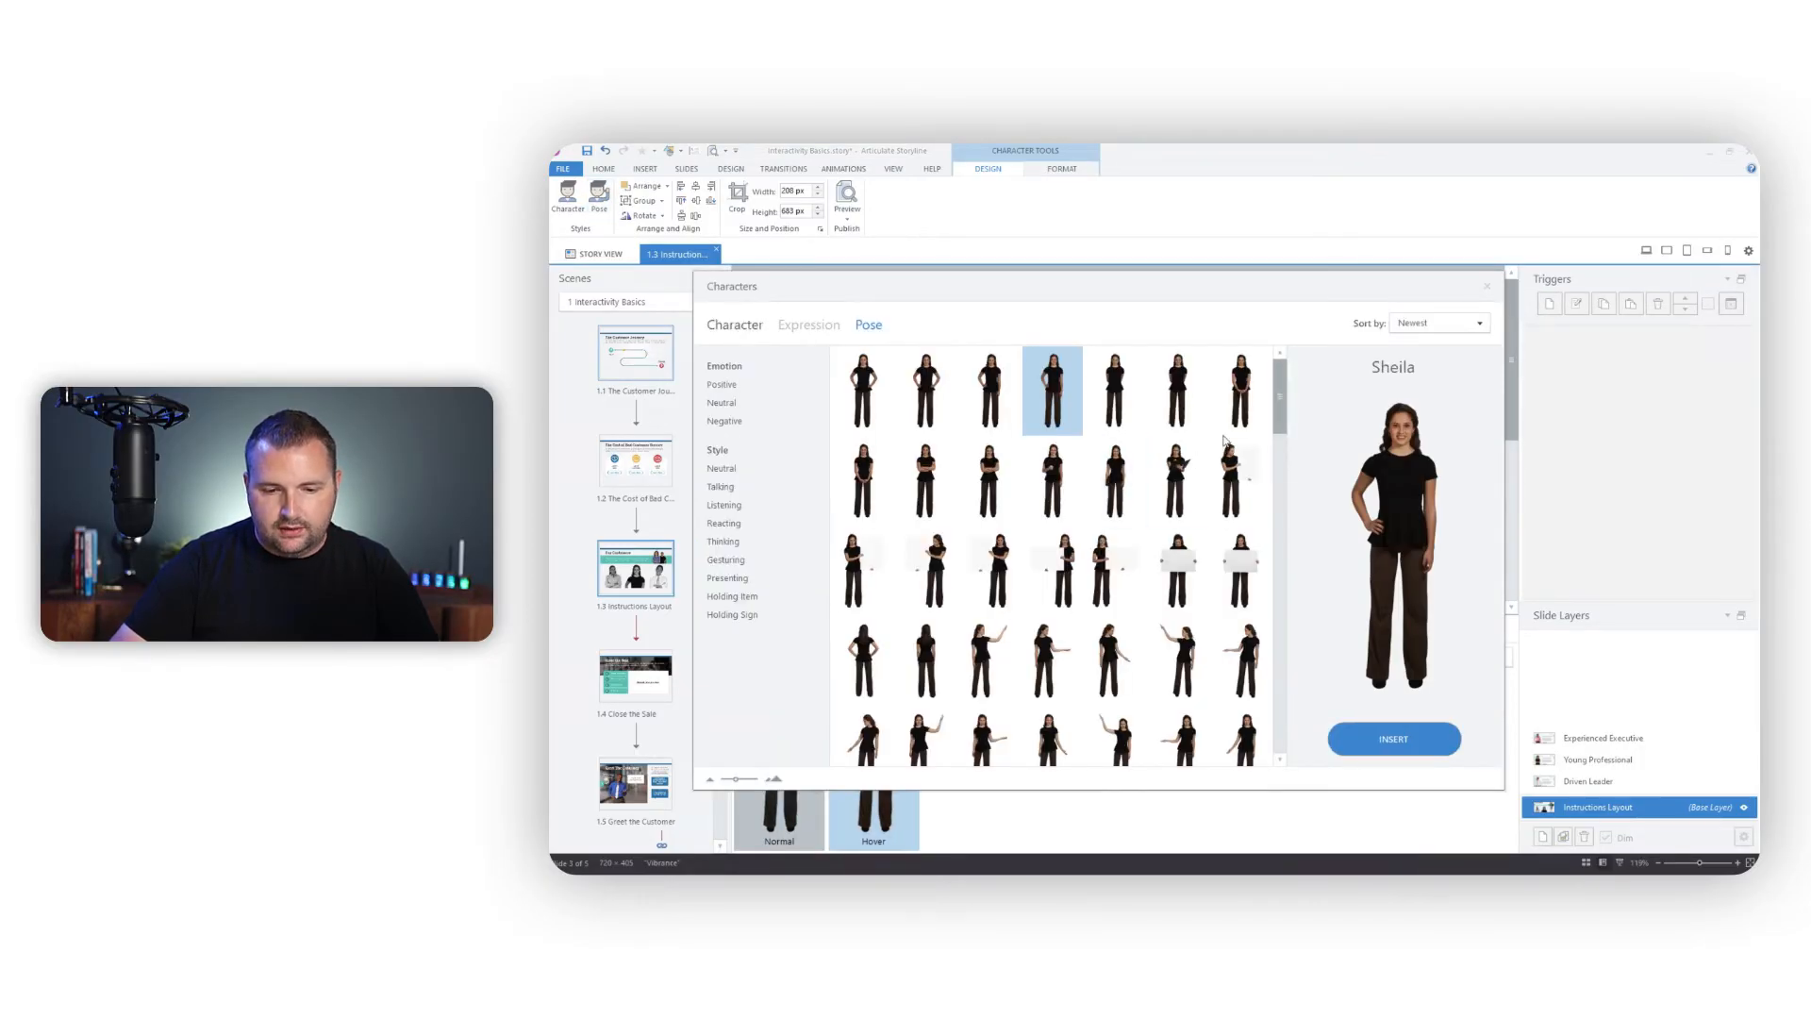
drag(1278, 395, 1289, 471)
click(1124, 441)
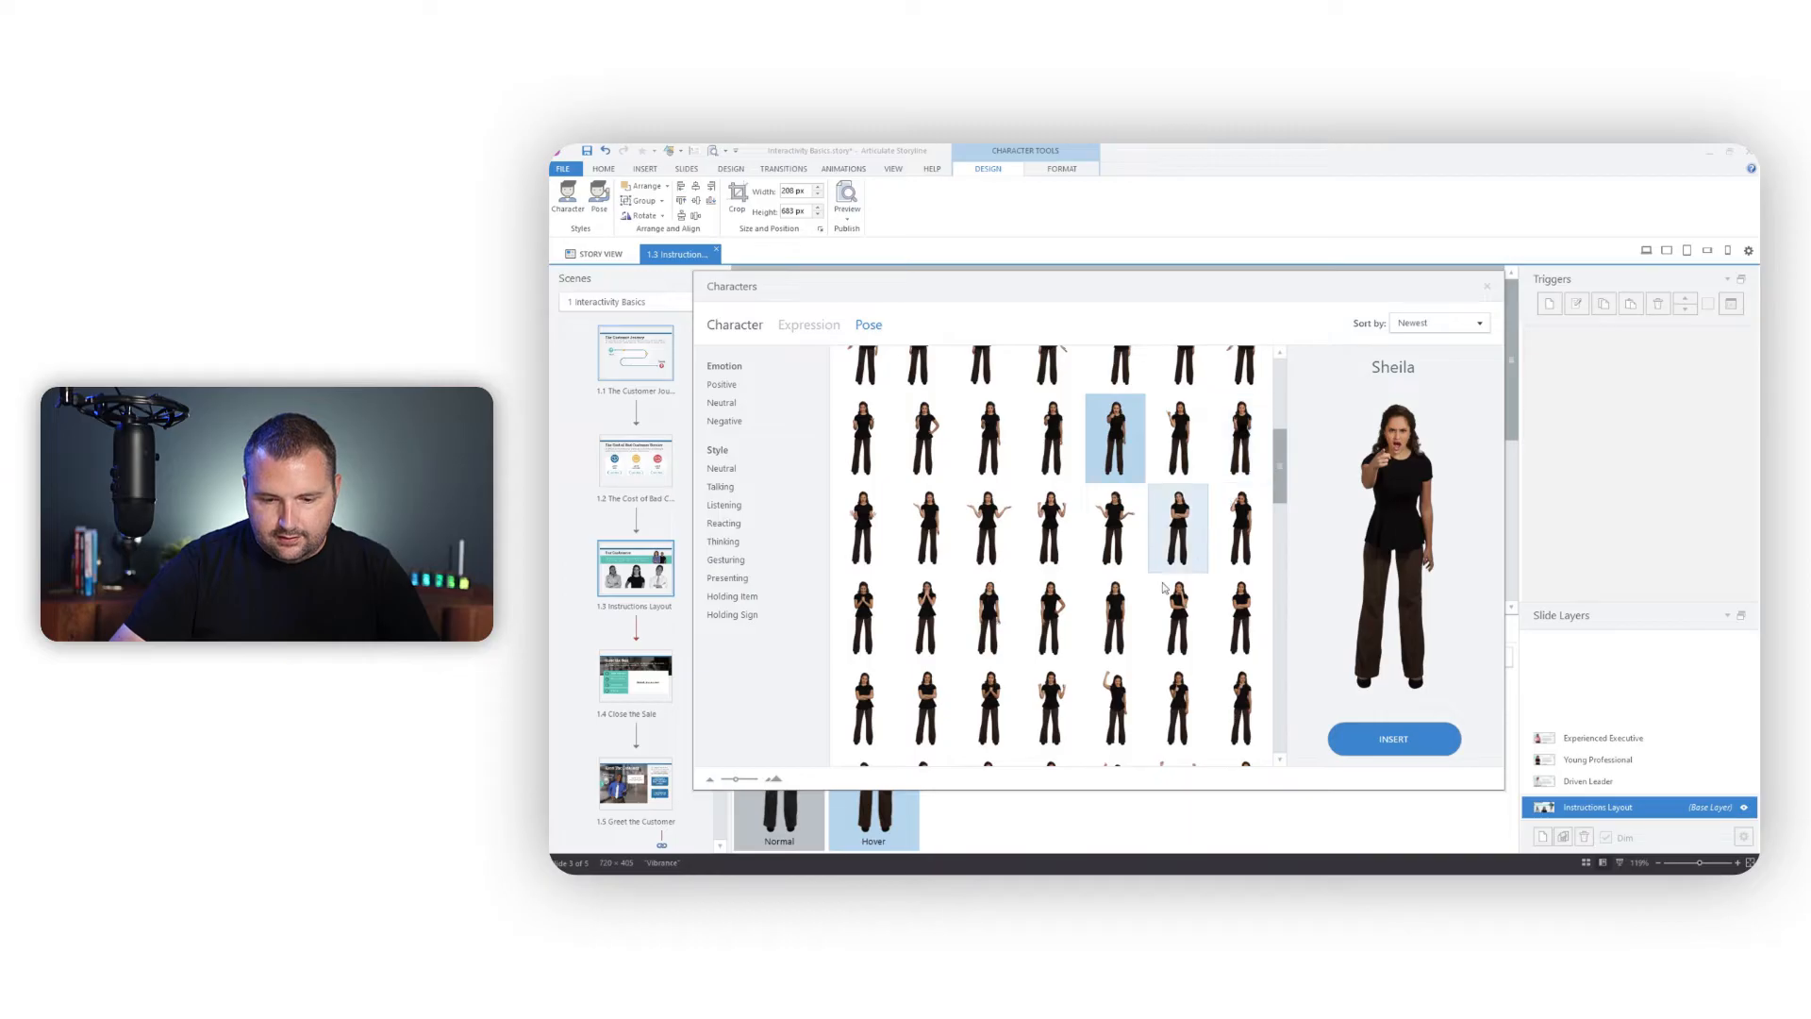
click(1140, 615)
click(1059, 623)
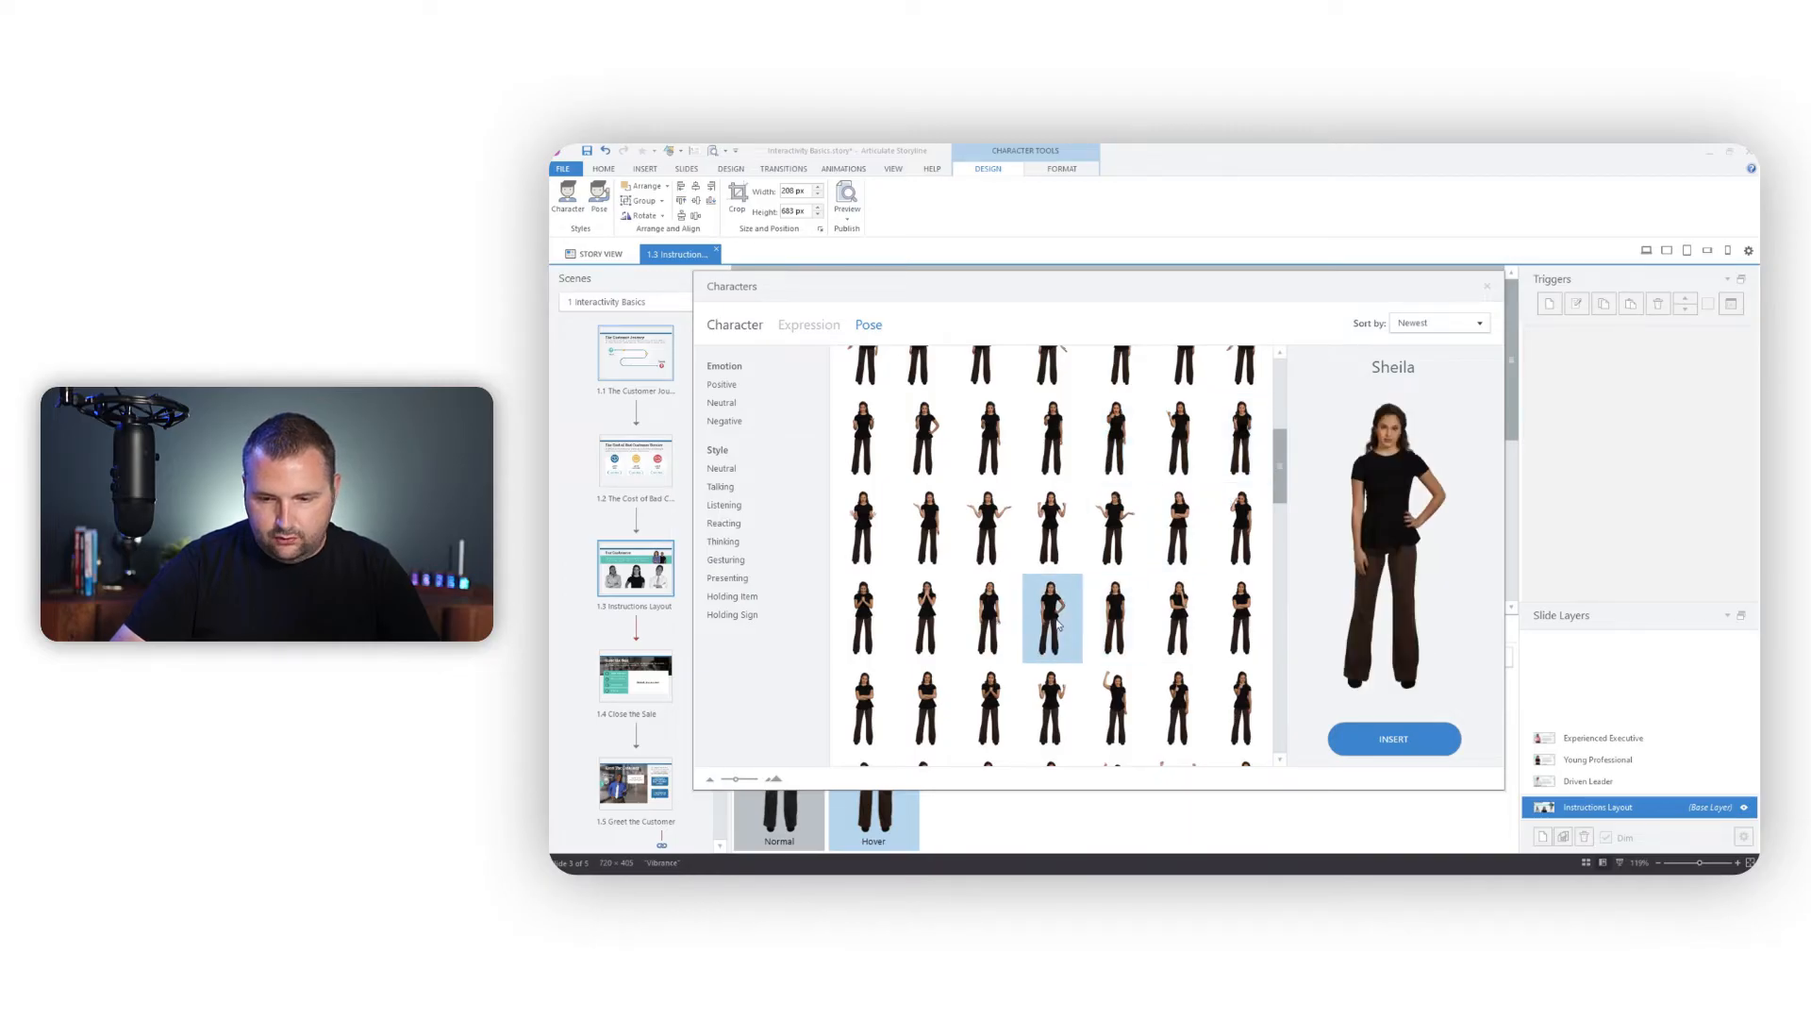
scroll(1285, 456, down, 3)
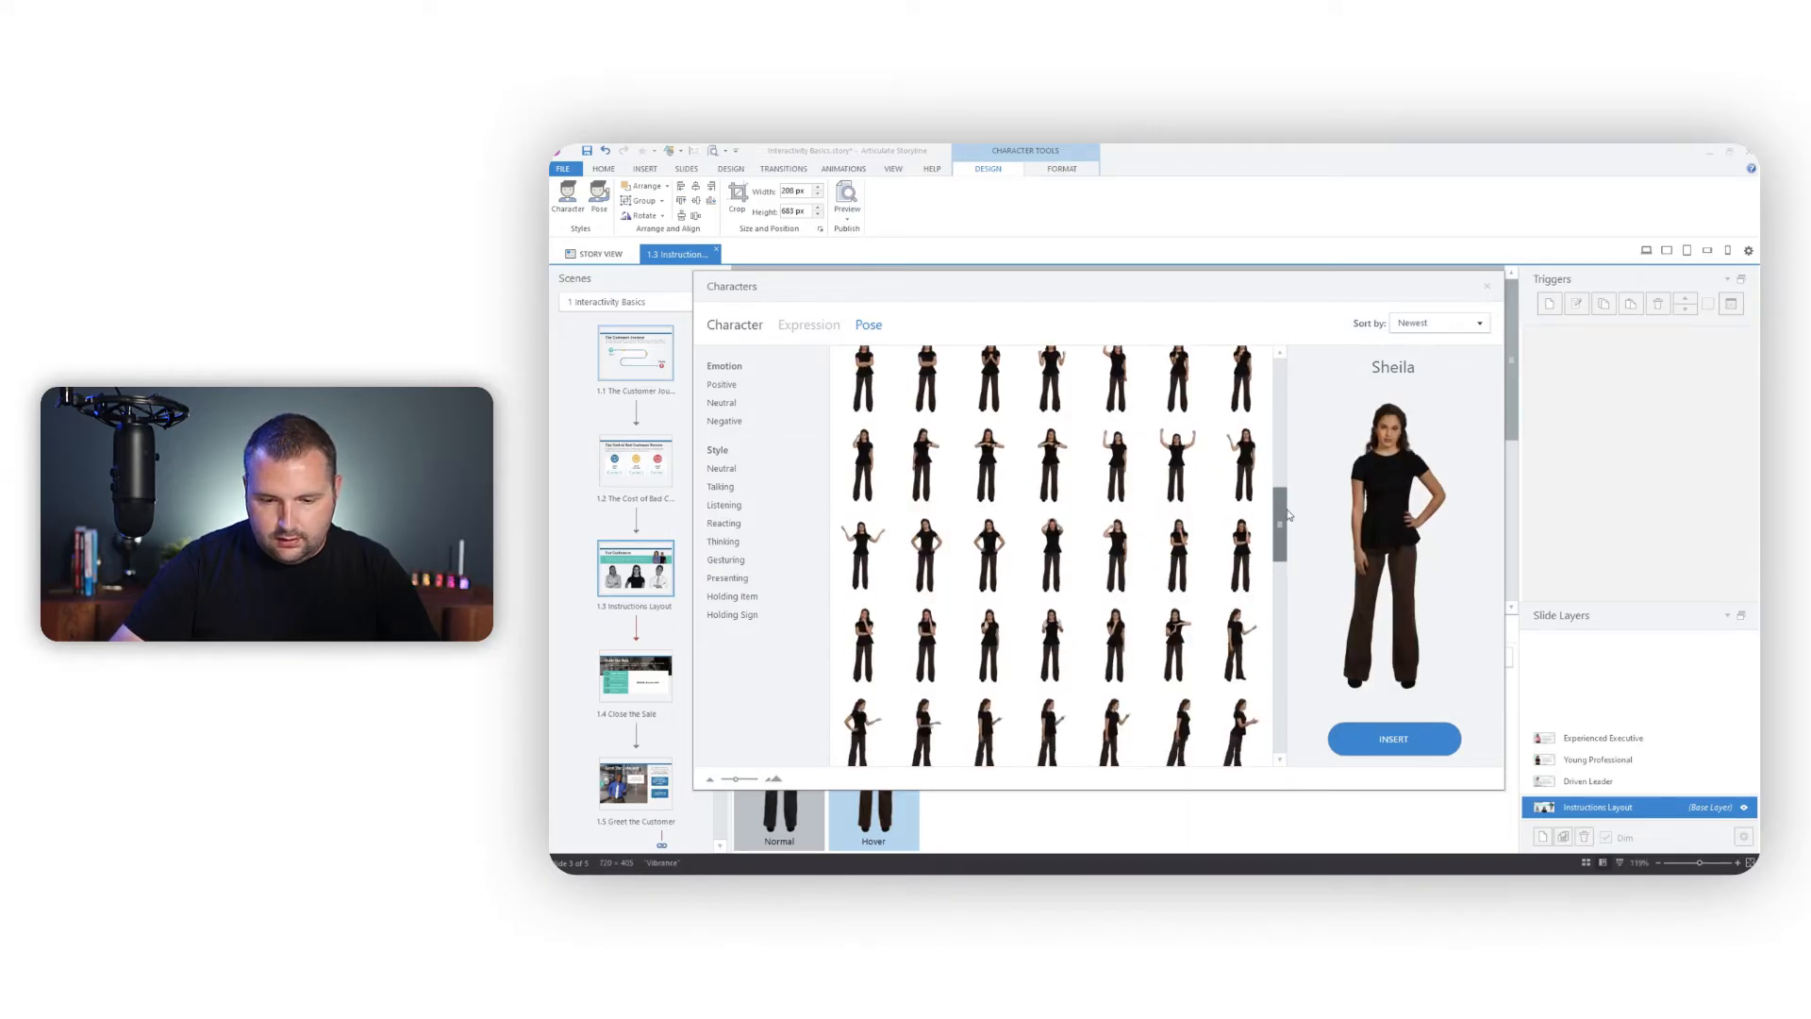
click(1127, 565)
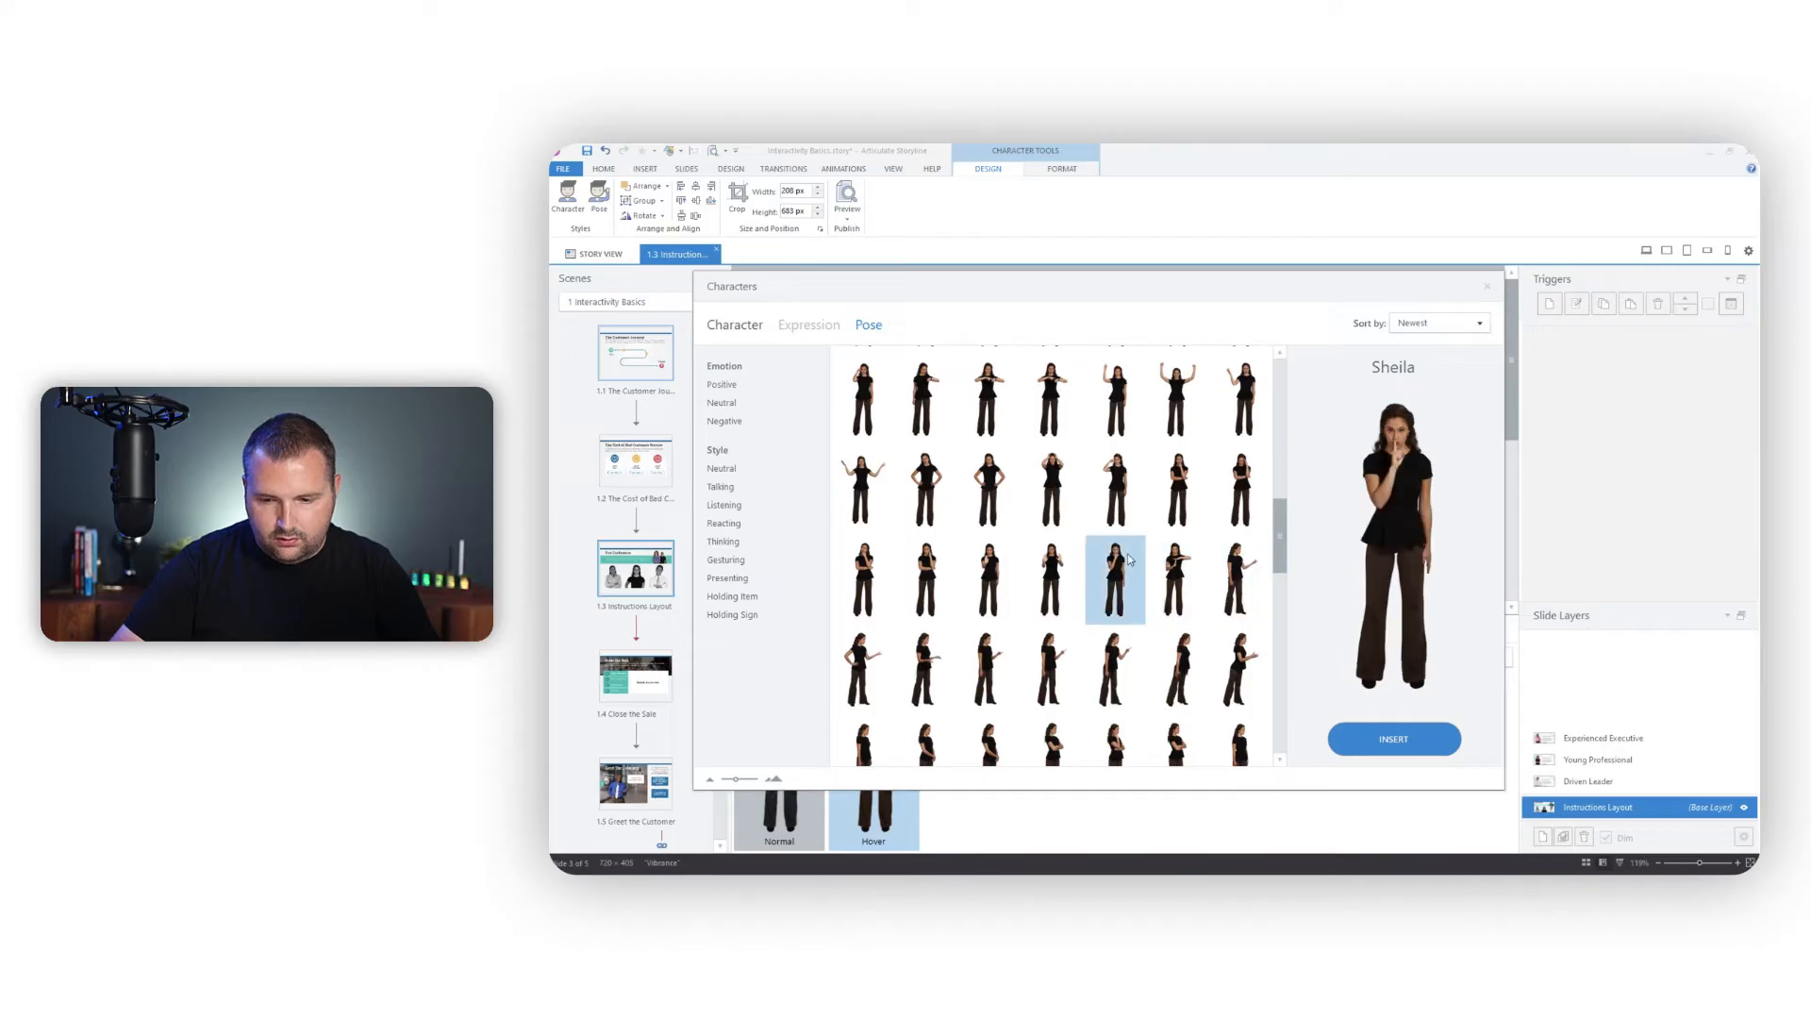
click(1058, 566)
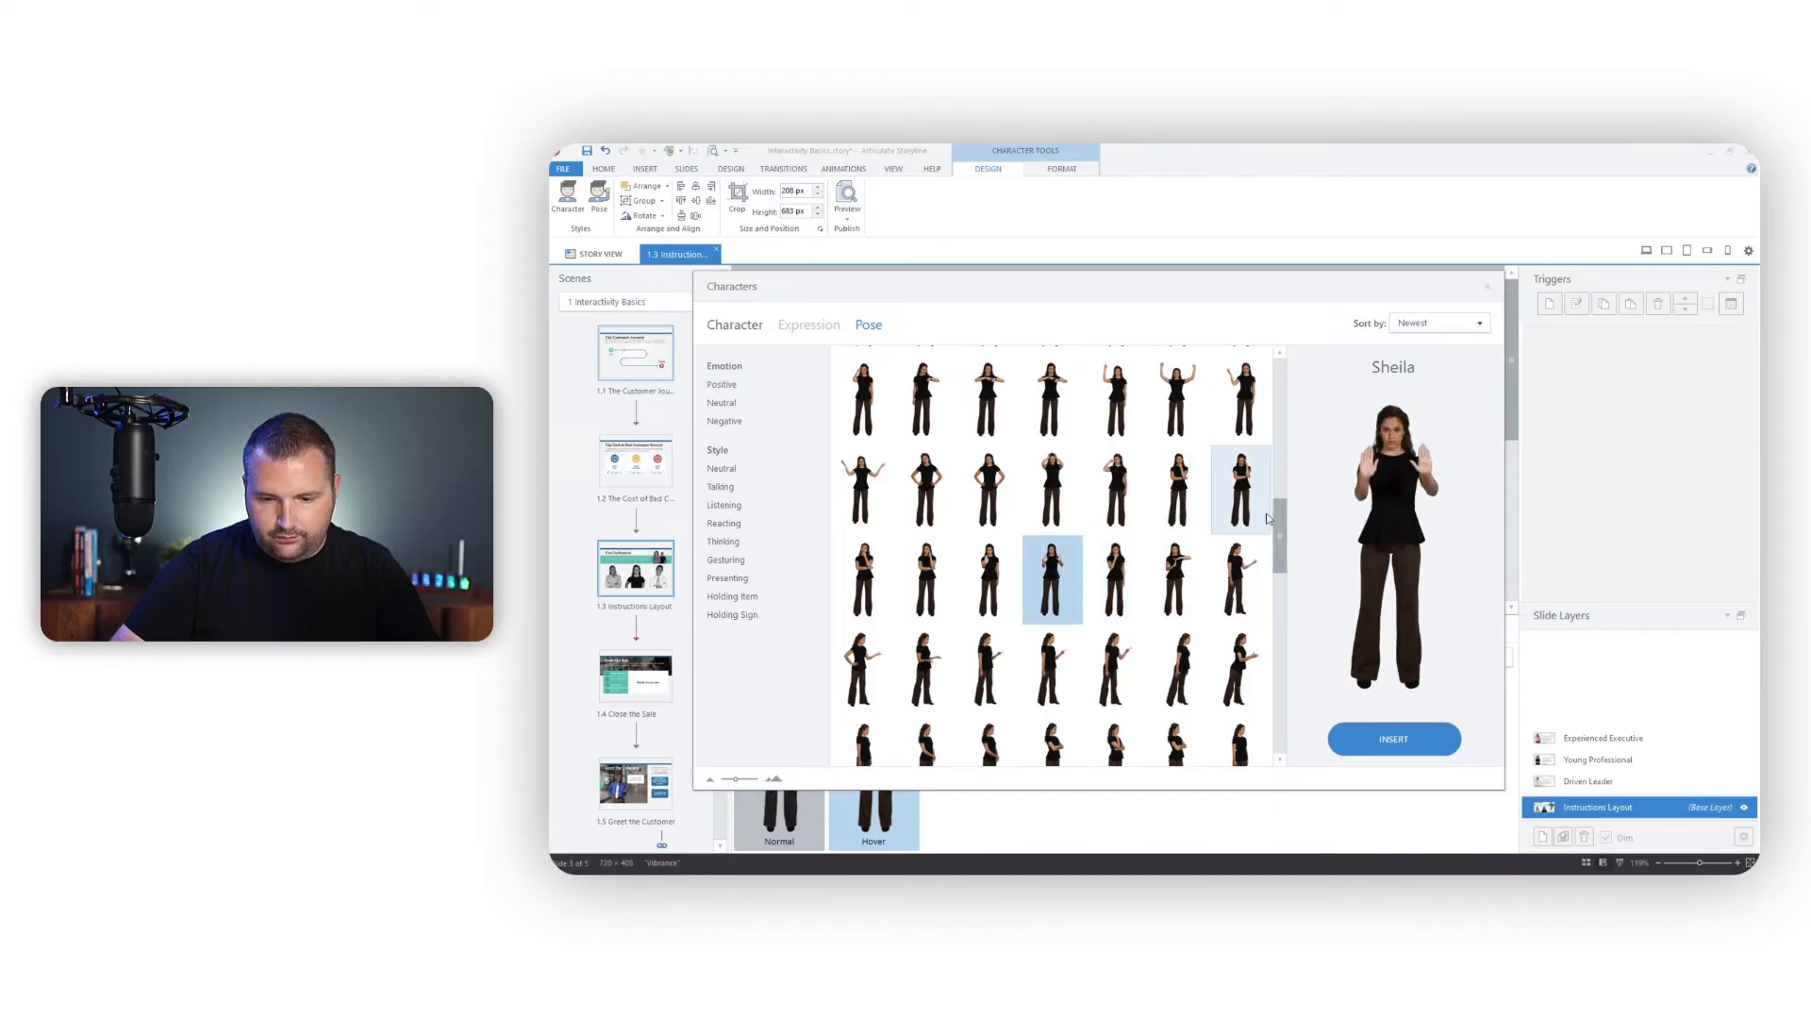
drag(1278, 522, 1275, 421)
click(858, 553)
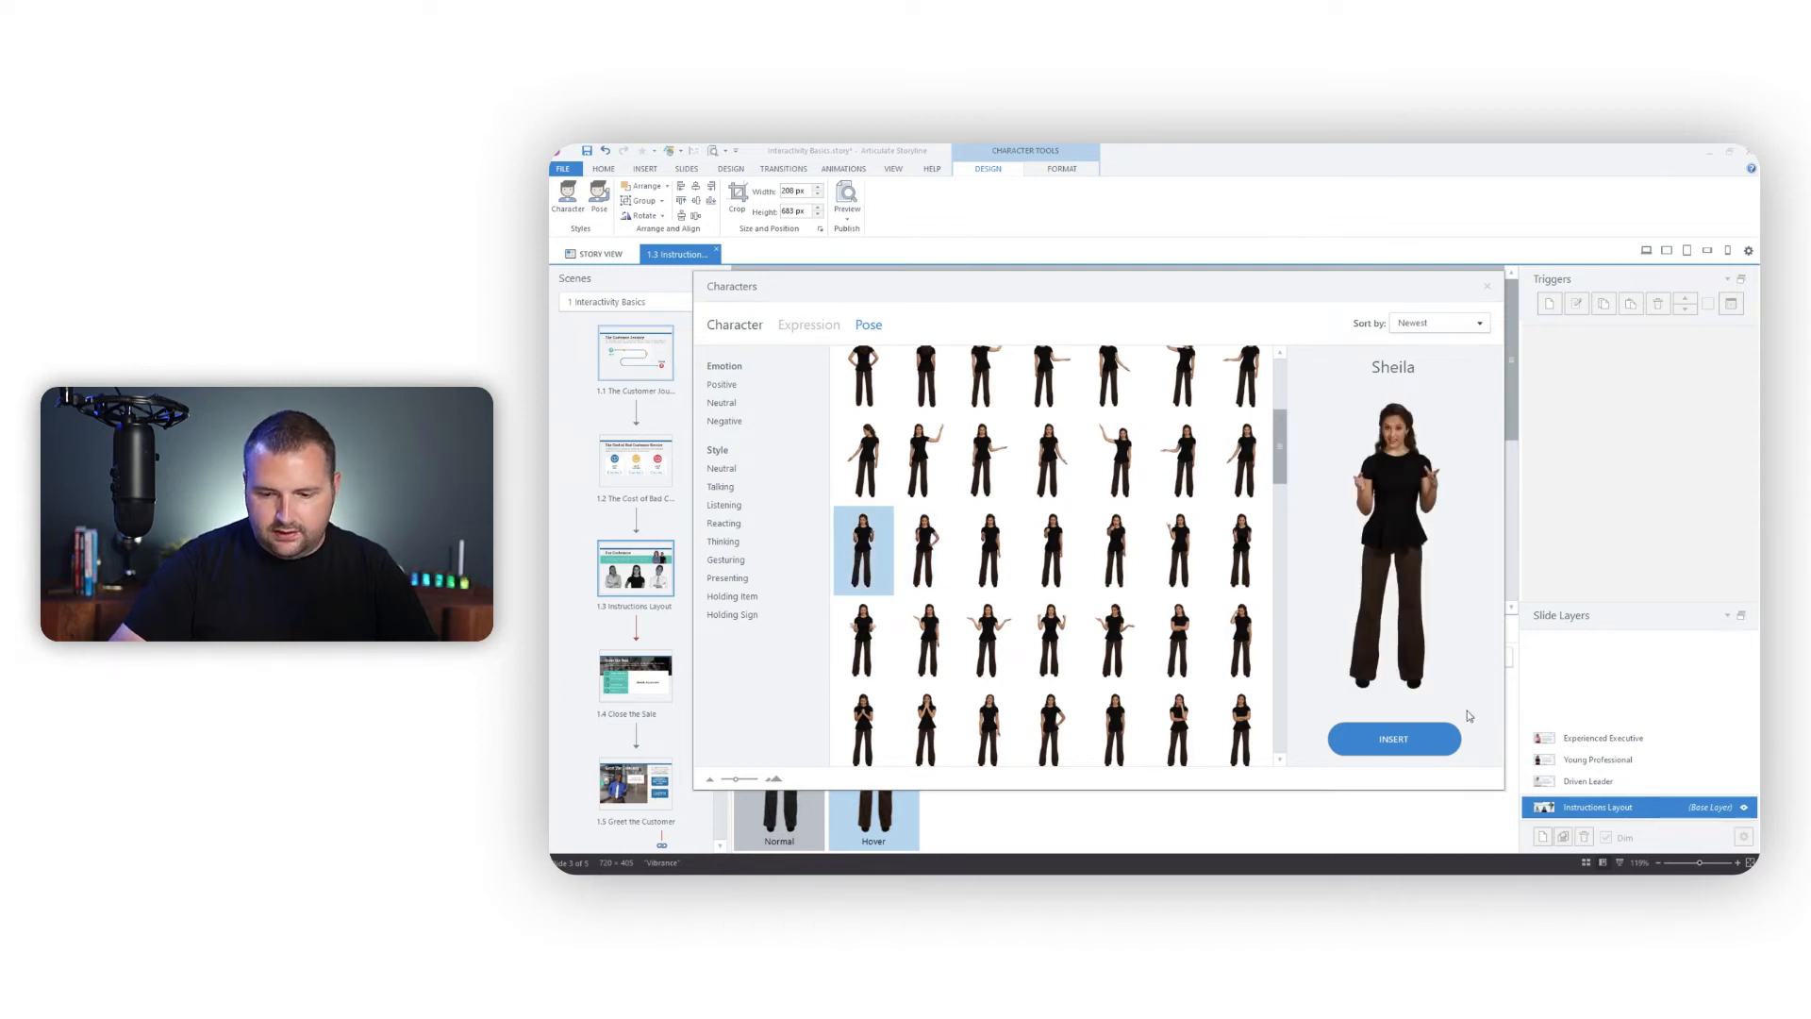
click(1421, 744)
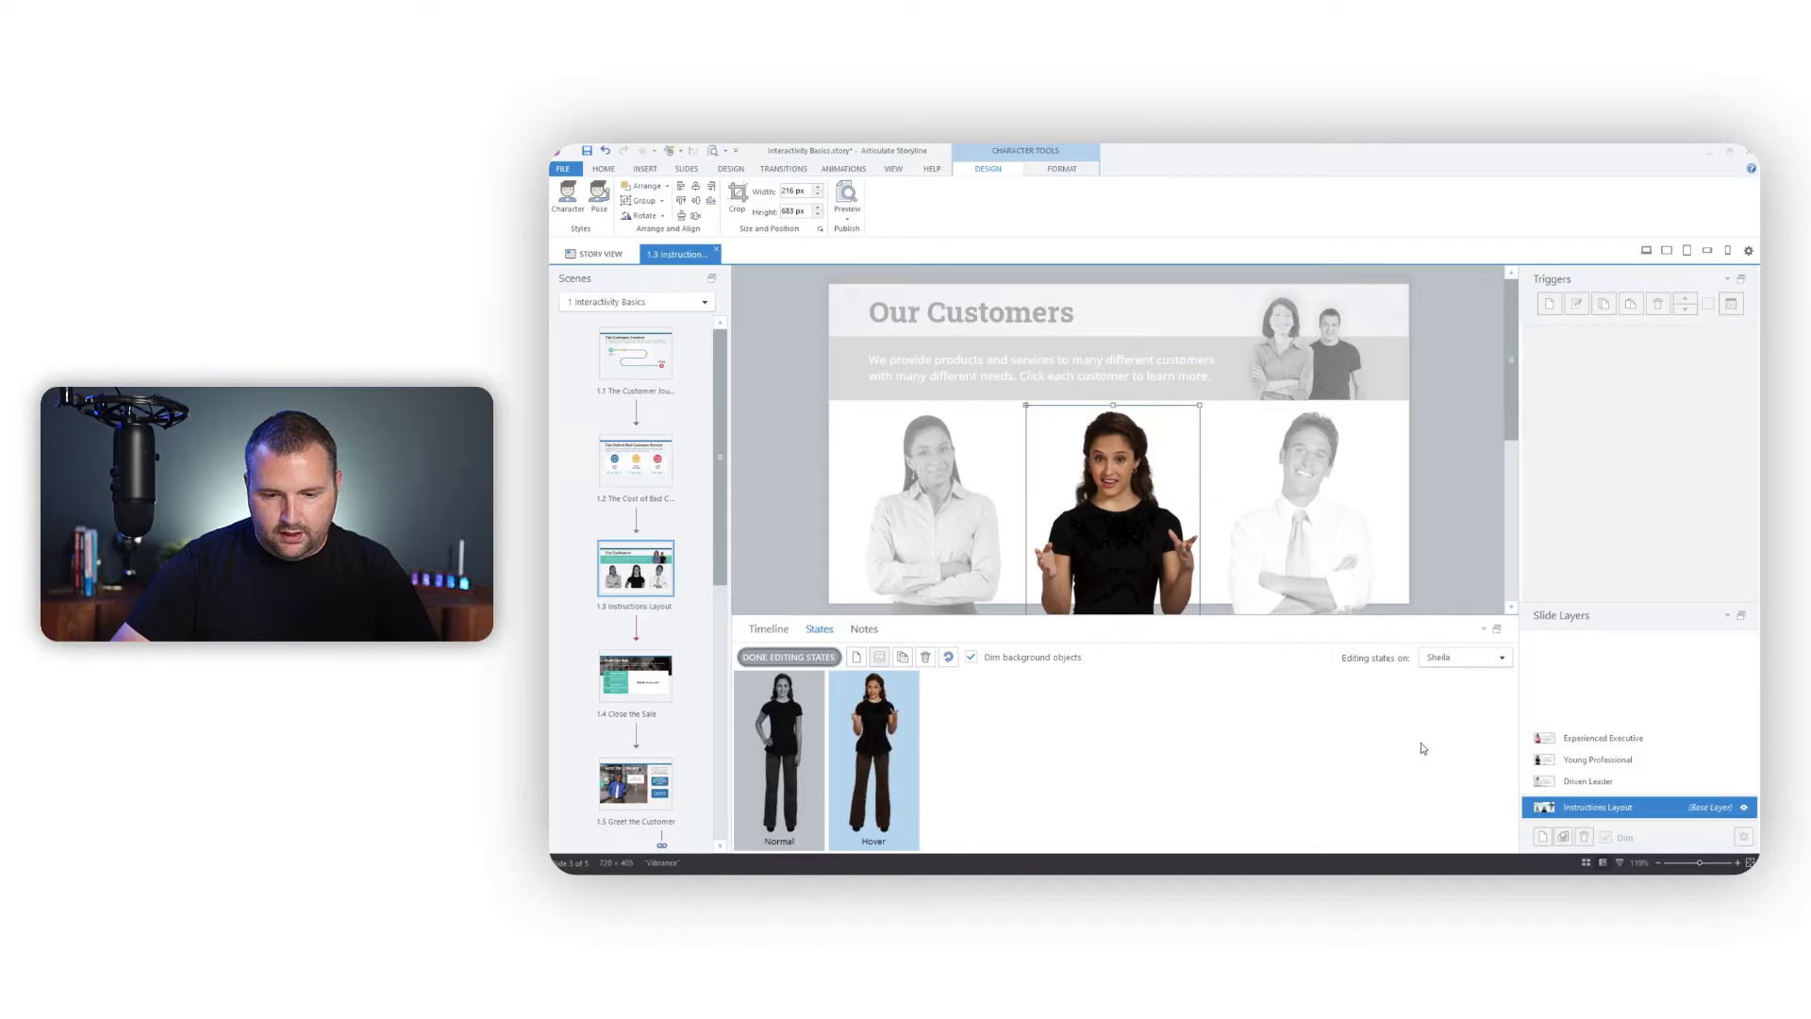
click(790, 658)
Preview only the Our Customers slide to check the characters' states, return to editing and collapse the timeline and states area
click(848, 220)
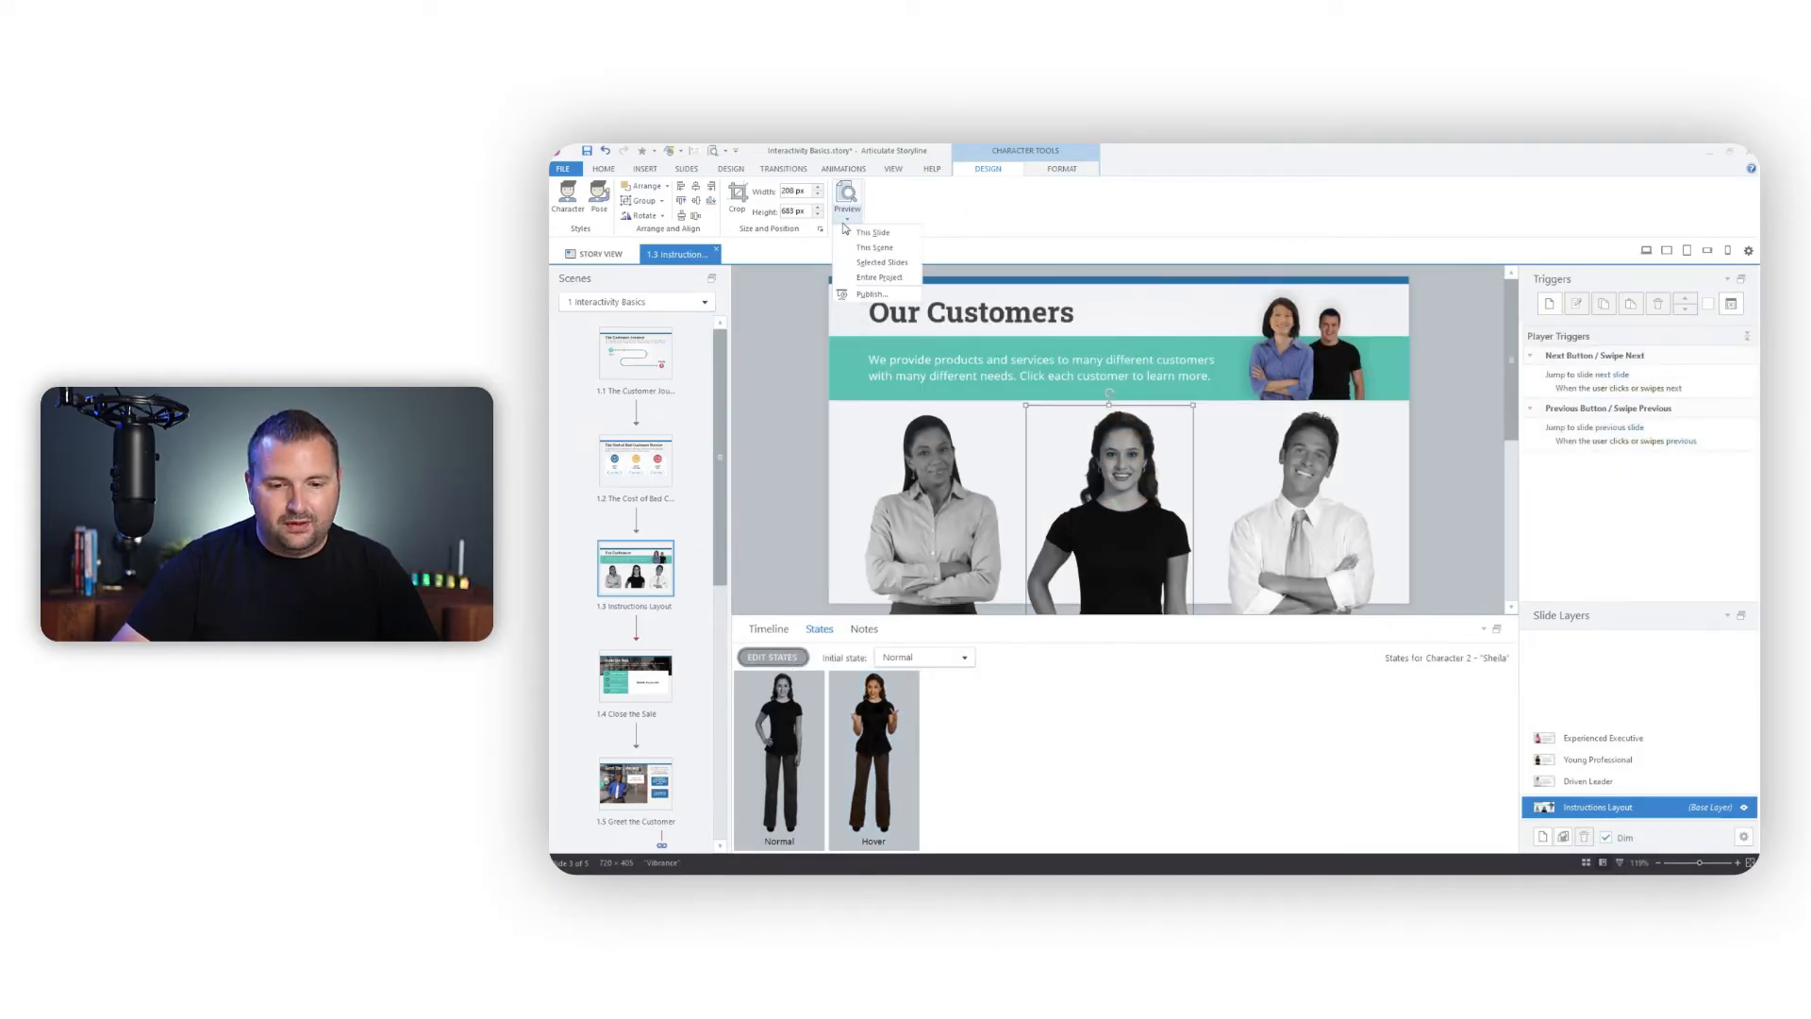
click(861, 232)
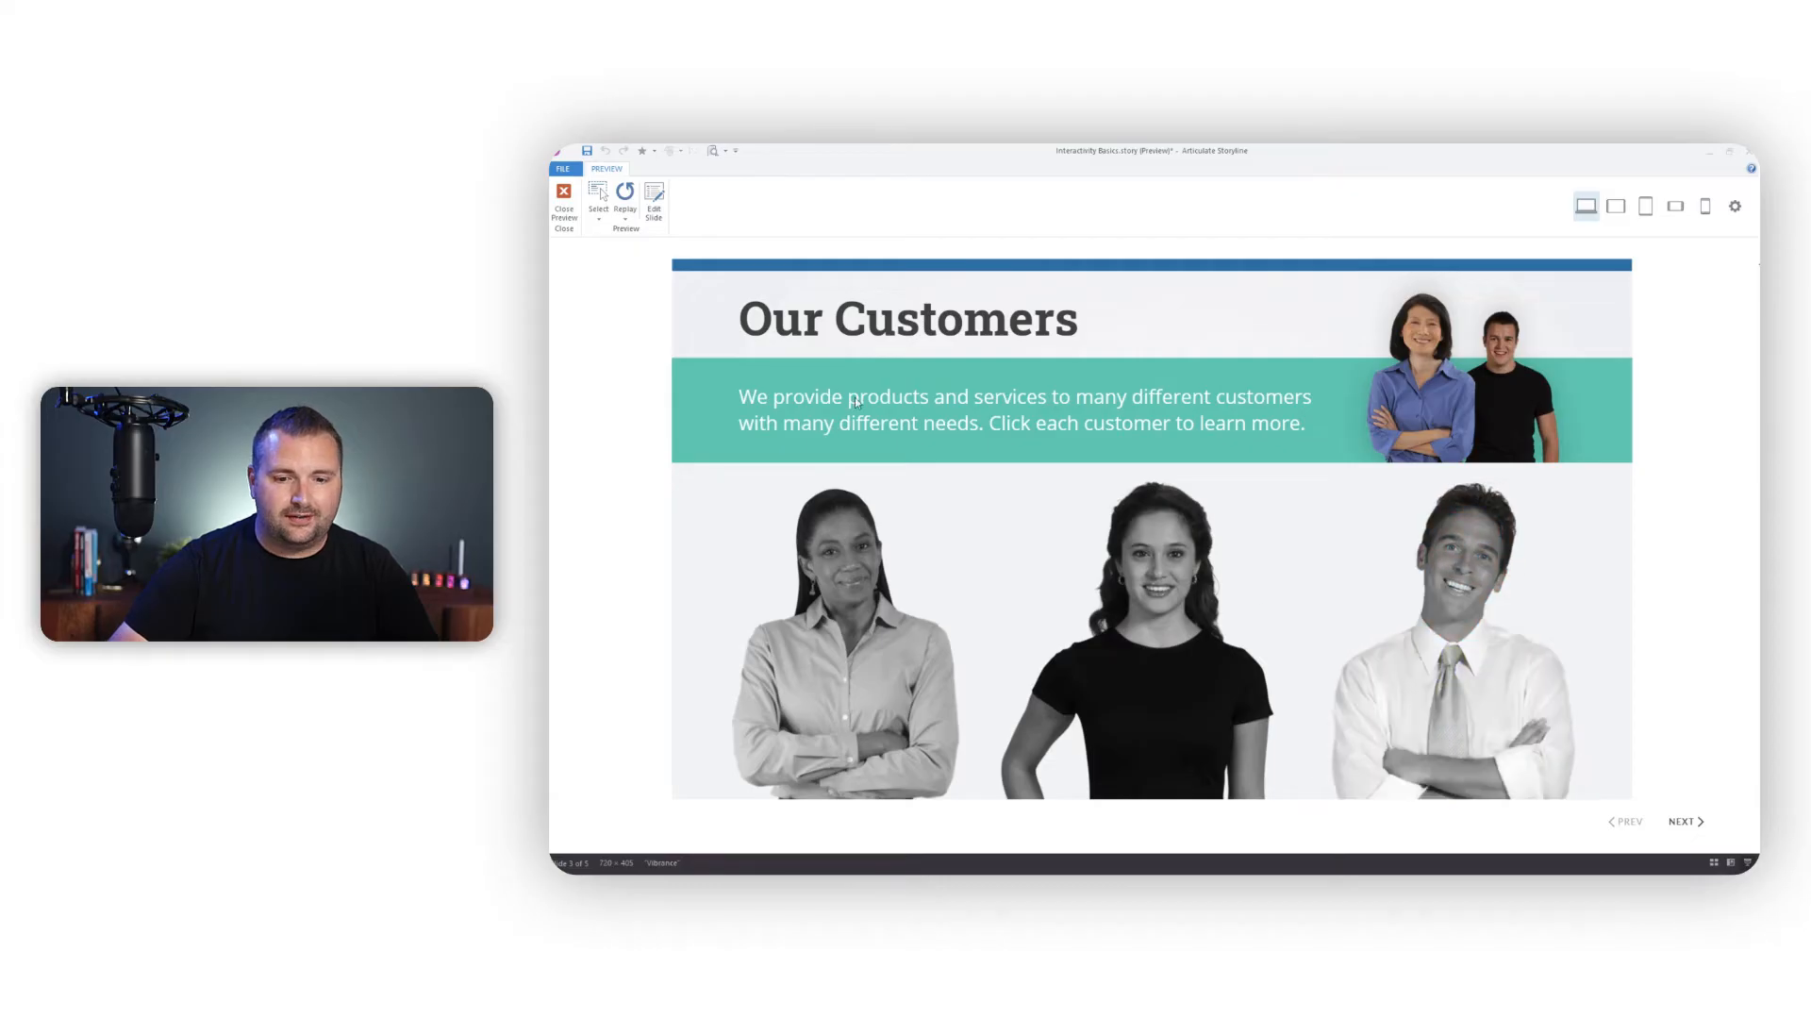
click(564, 203)
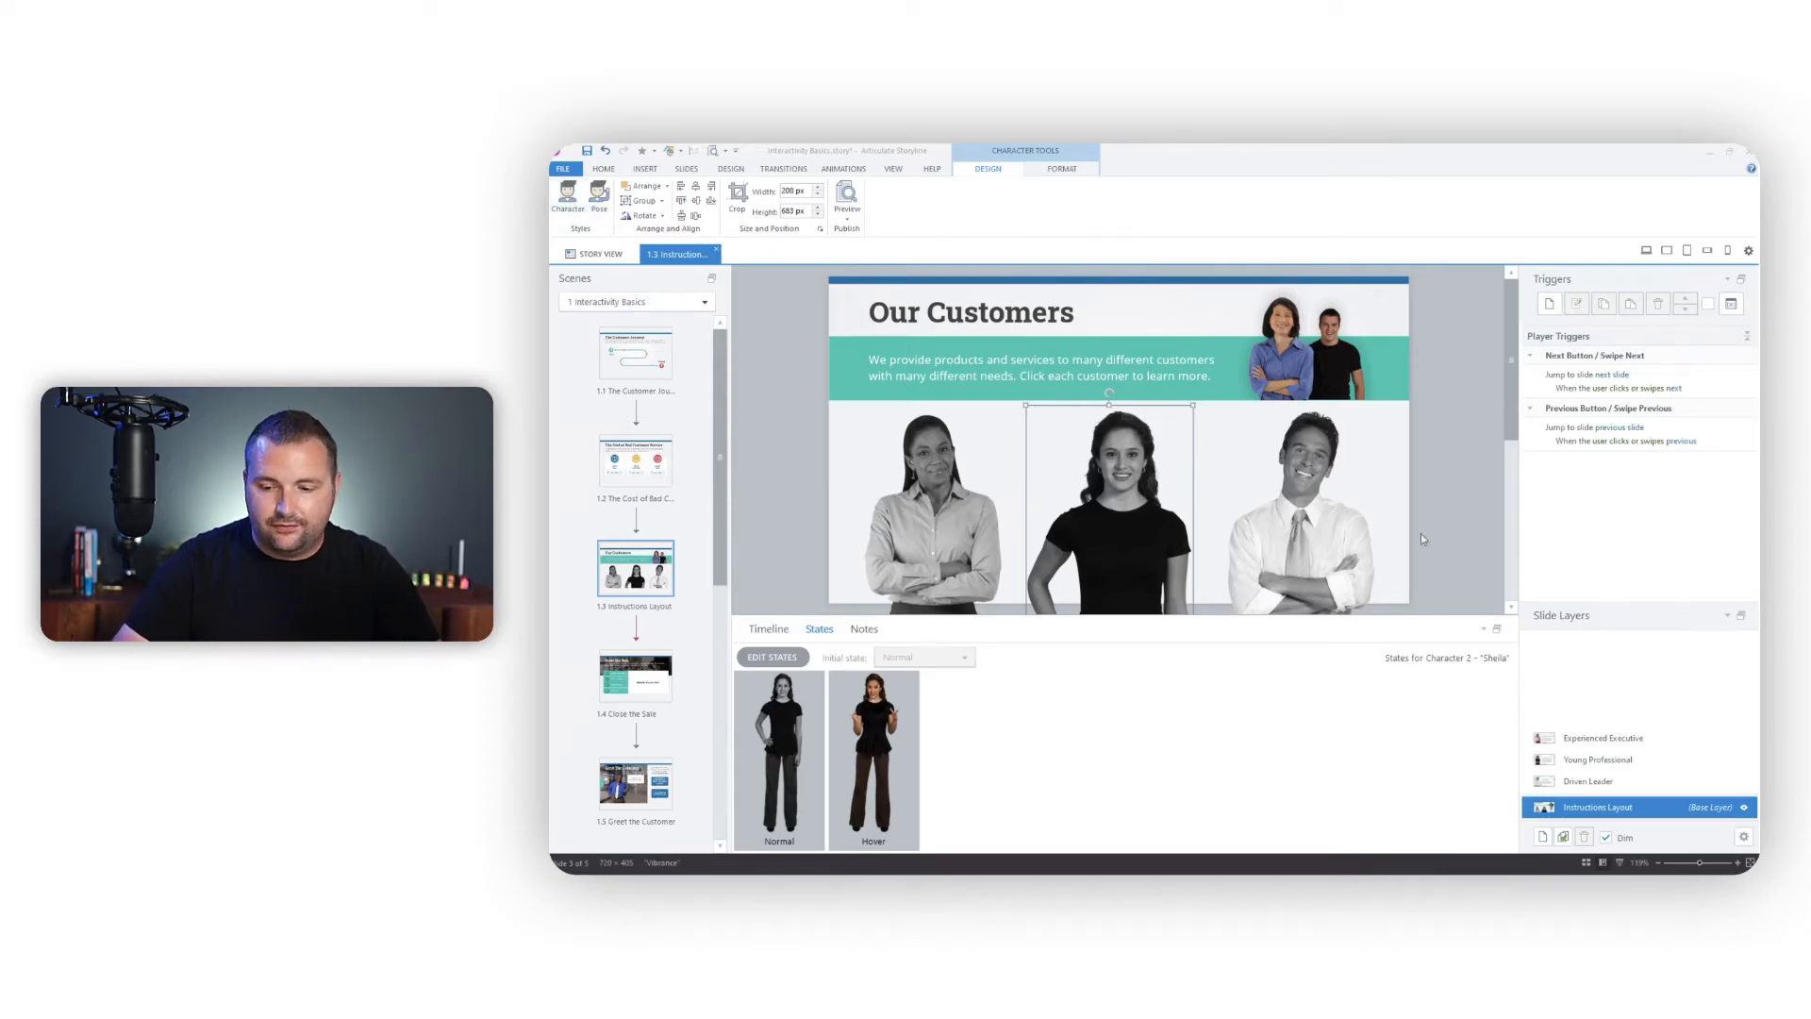
double_click(1481, 621)
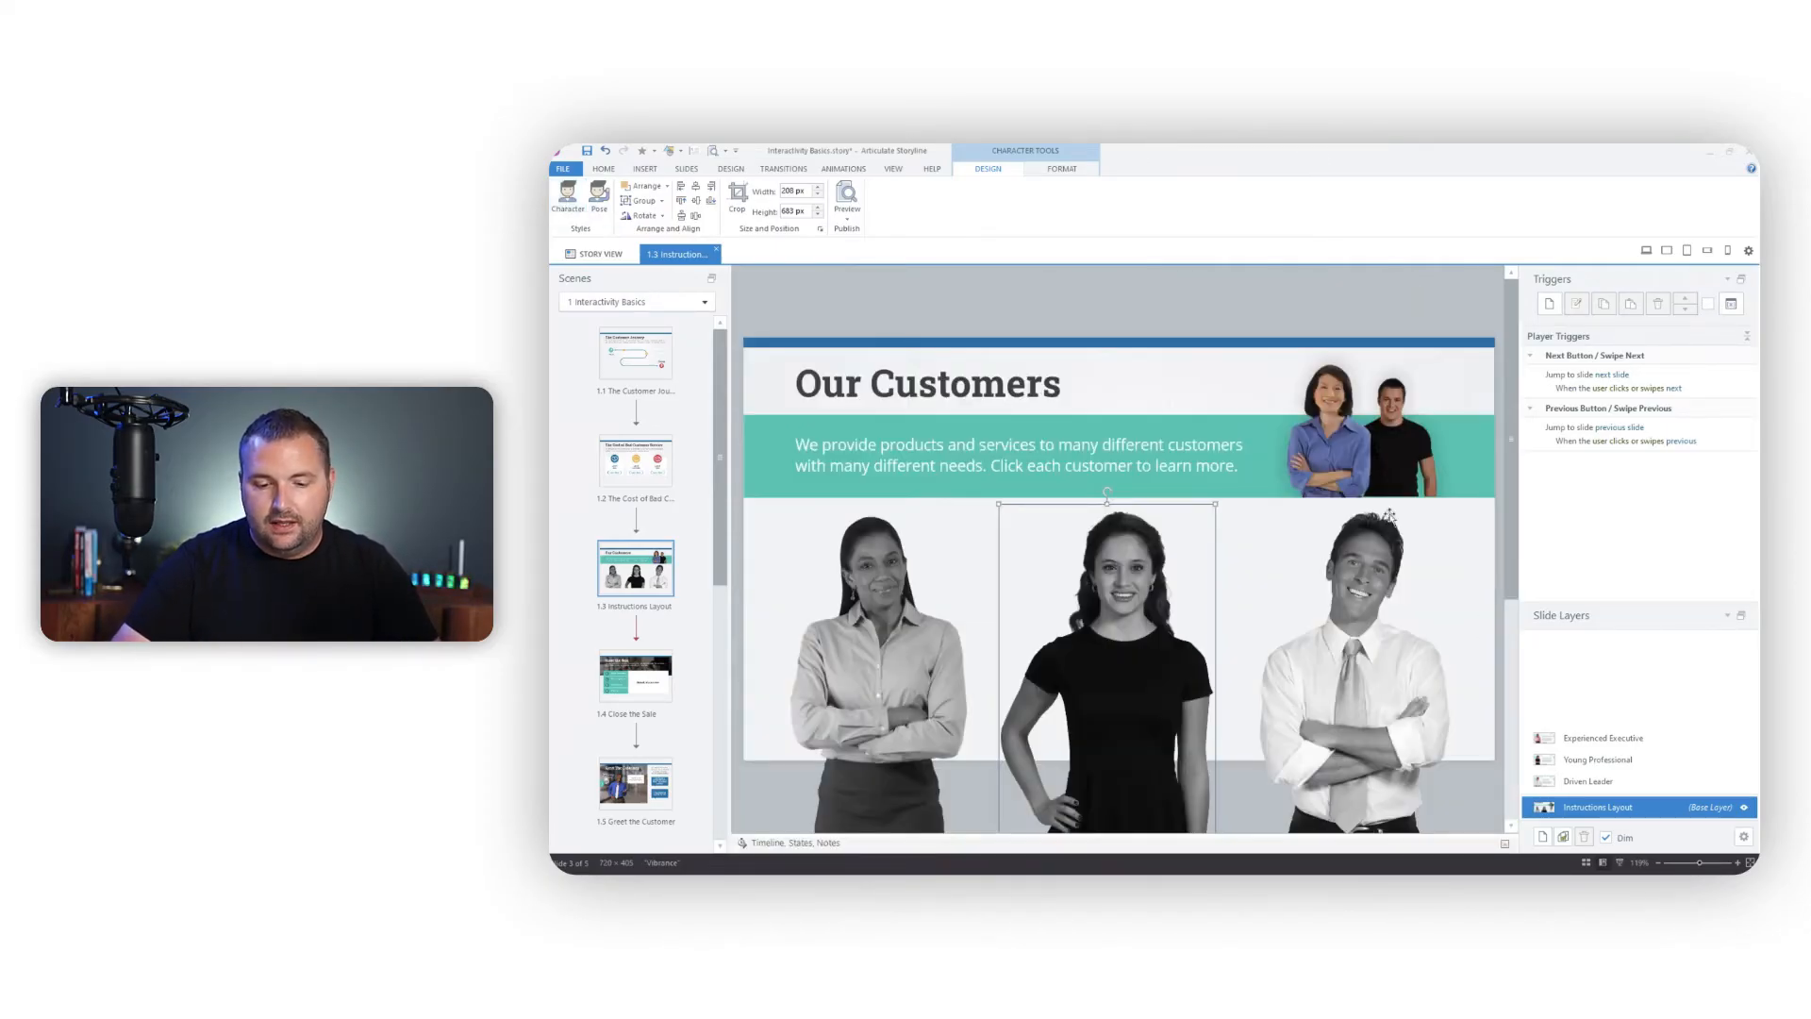
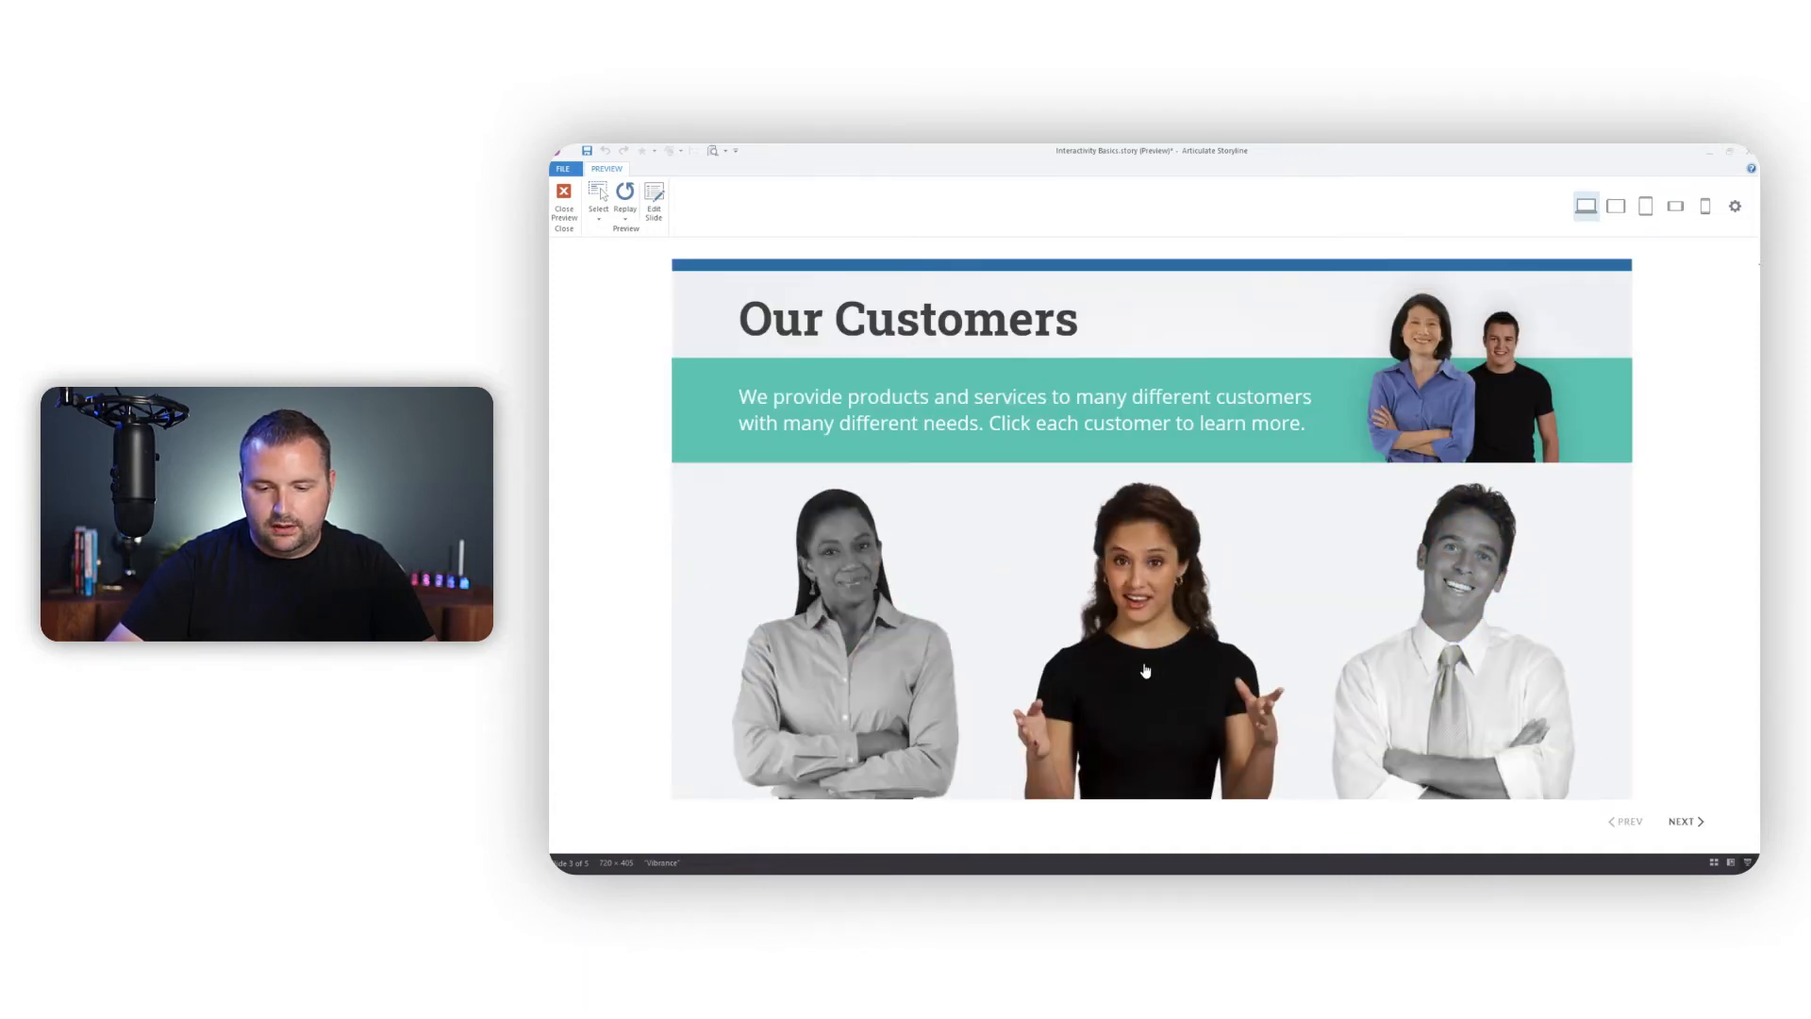
Test the woman in black's layer trigger in the slide preview and return to editing
click(1147, 669)
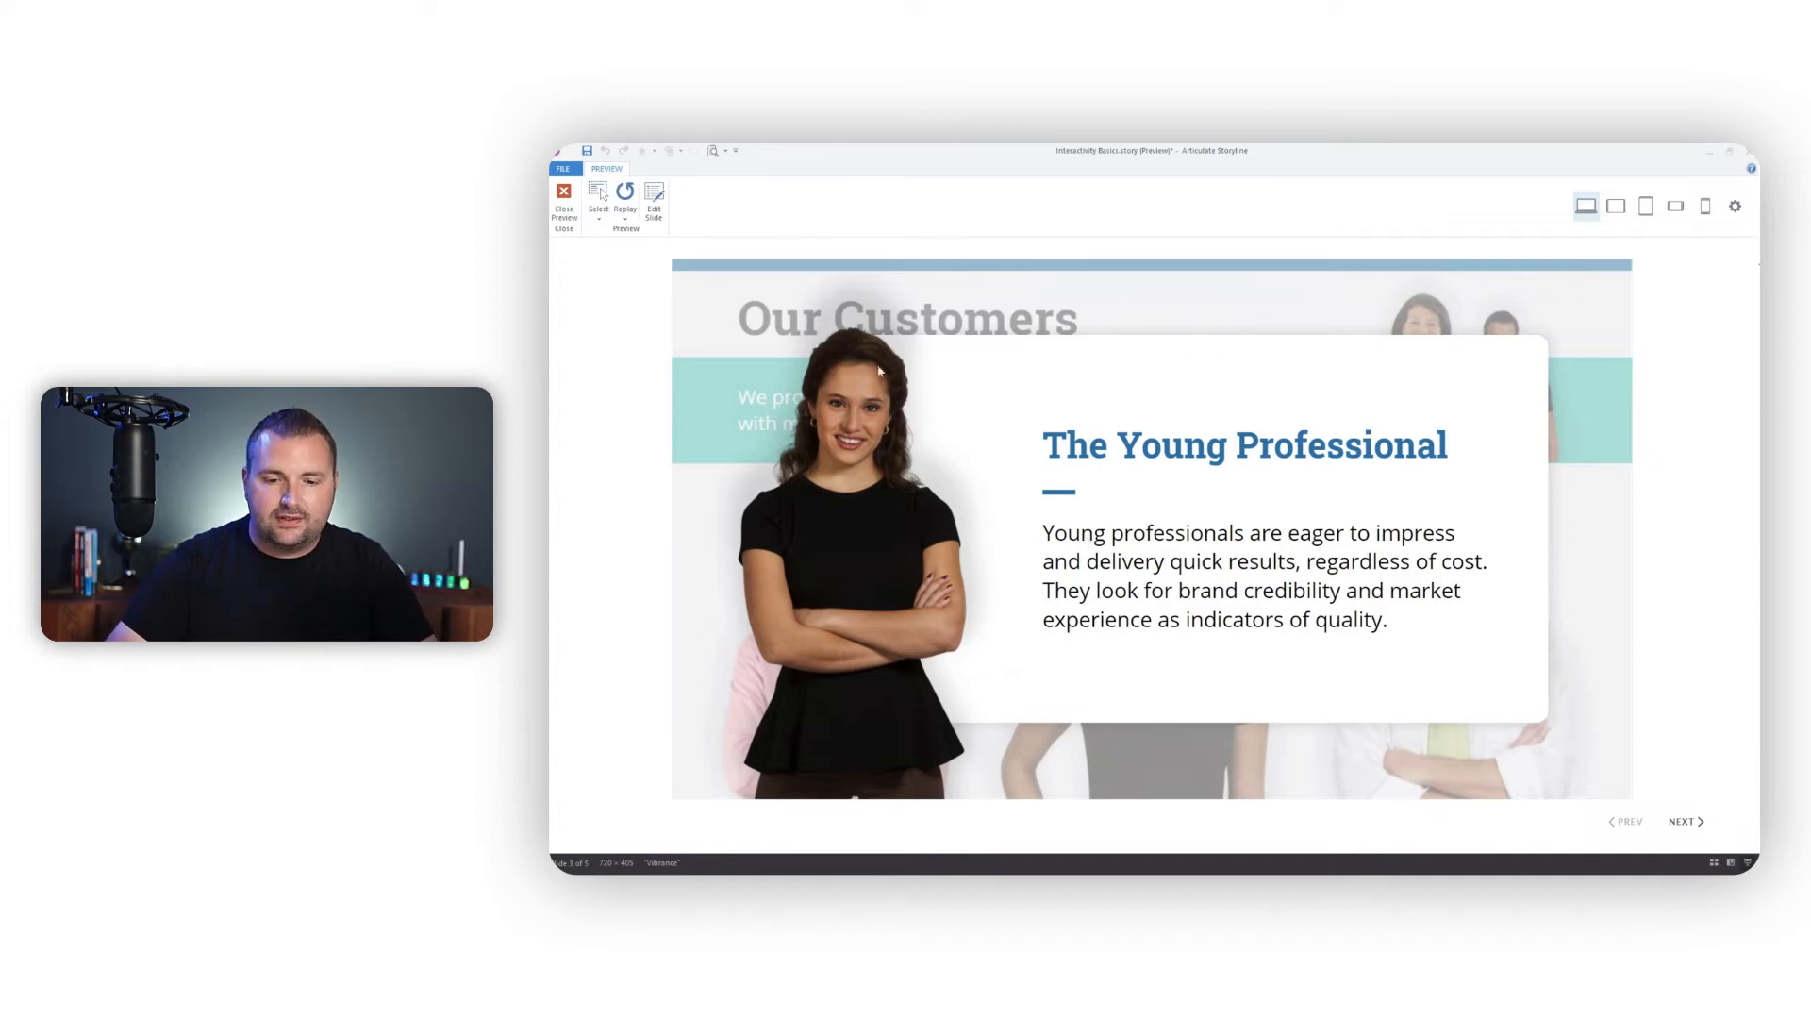
click(564, 198)
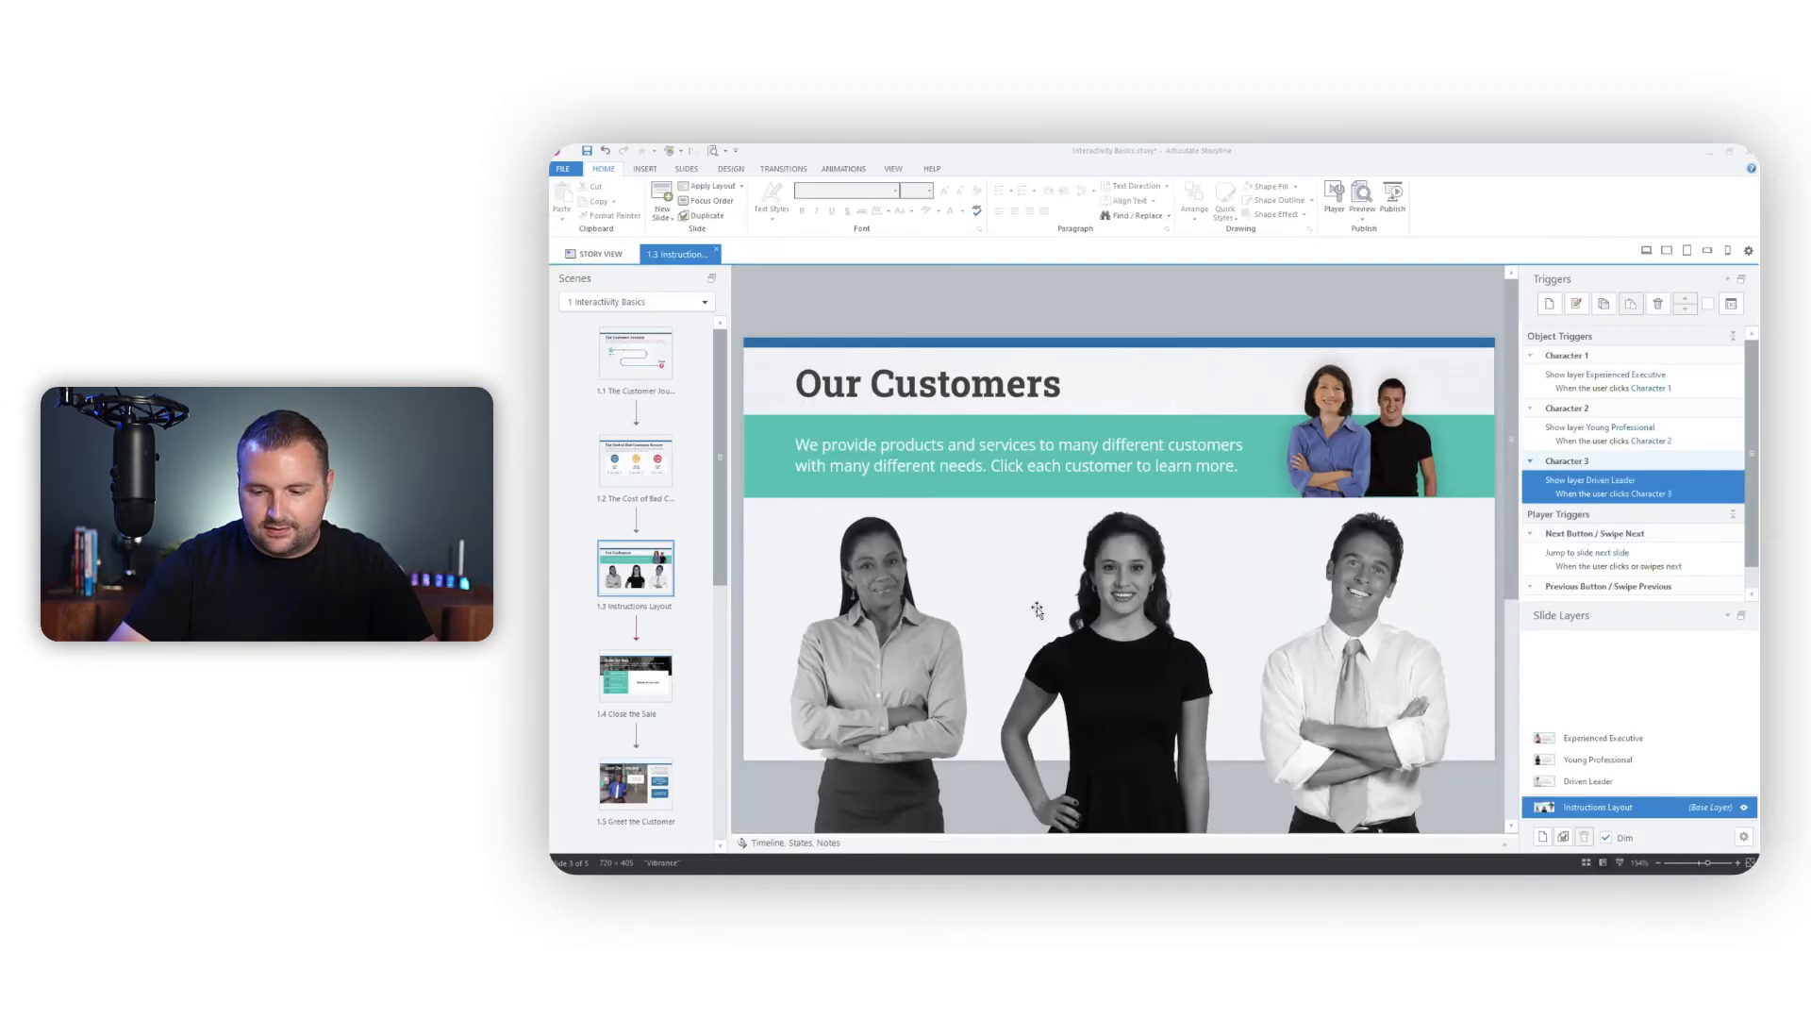
Open the Driven Leader layer, examine its timeline and collapse the timeline area again
click(1607, 788)
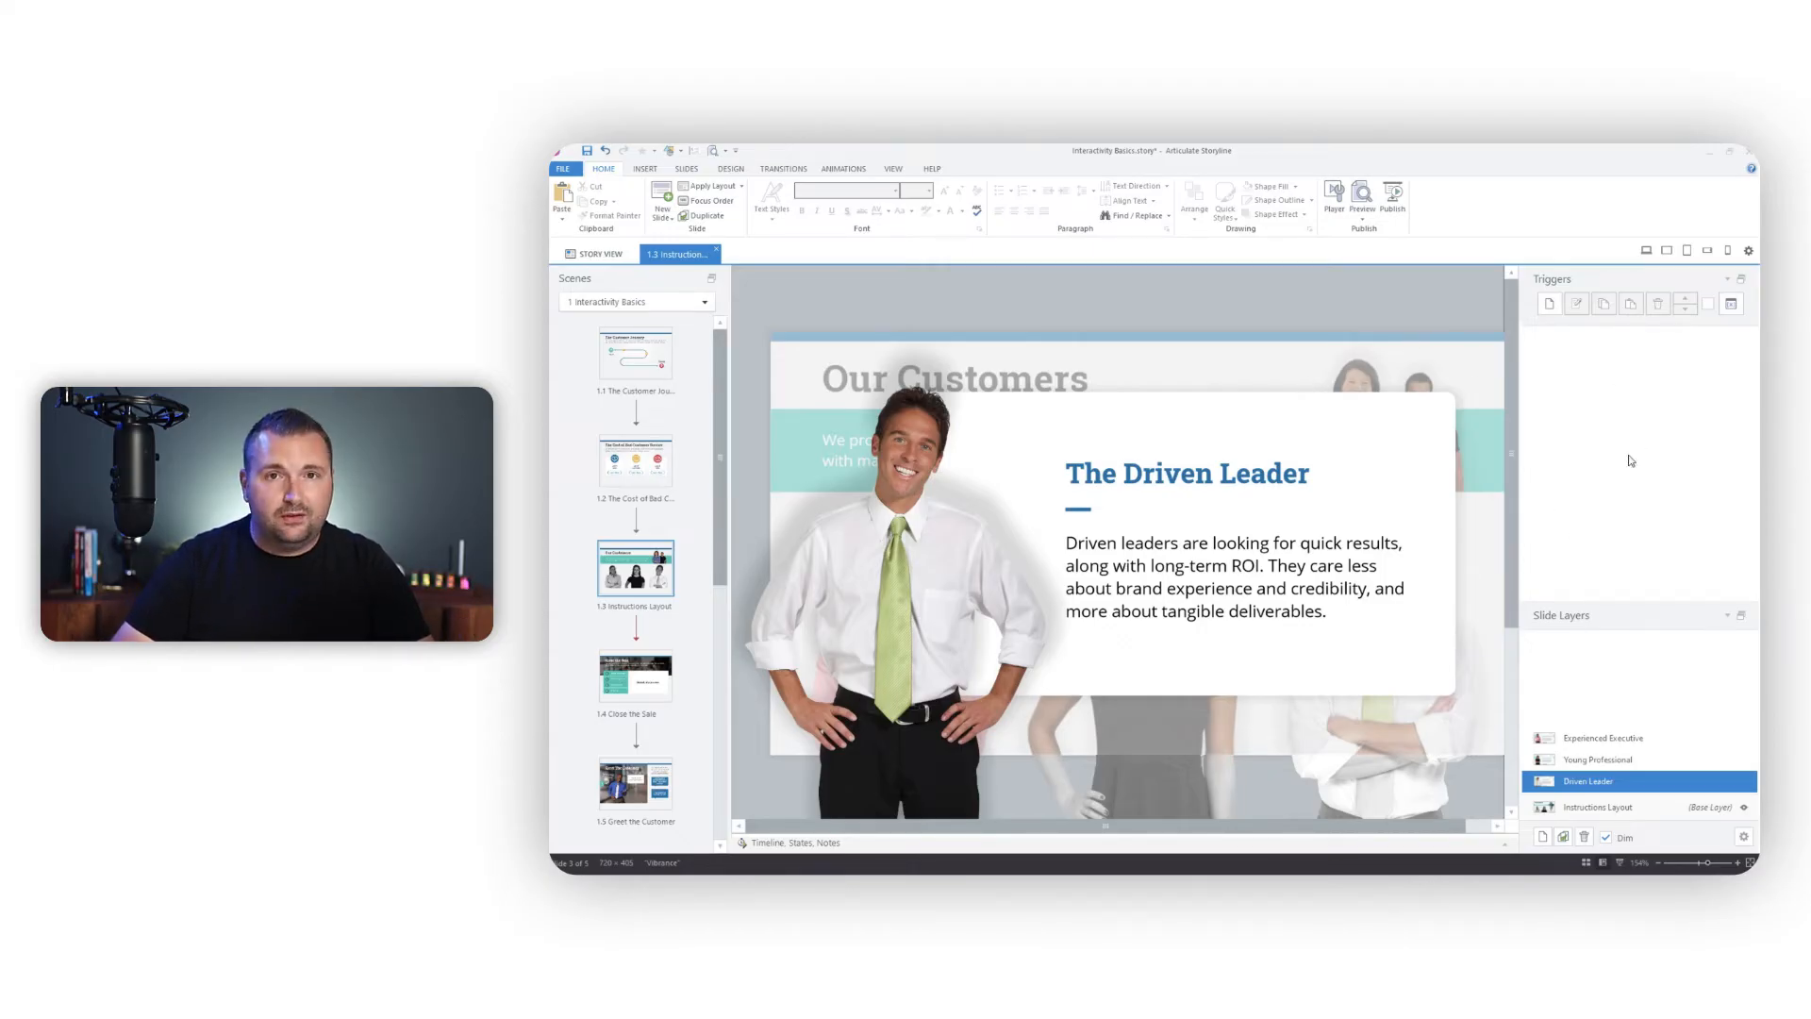
click(946, 843)
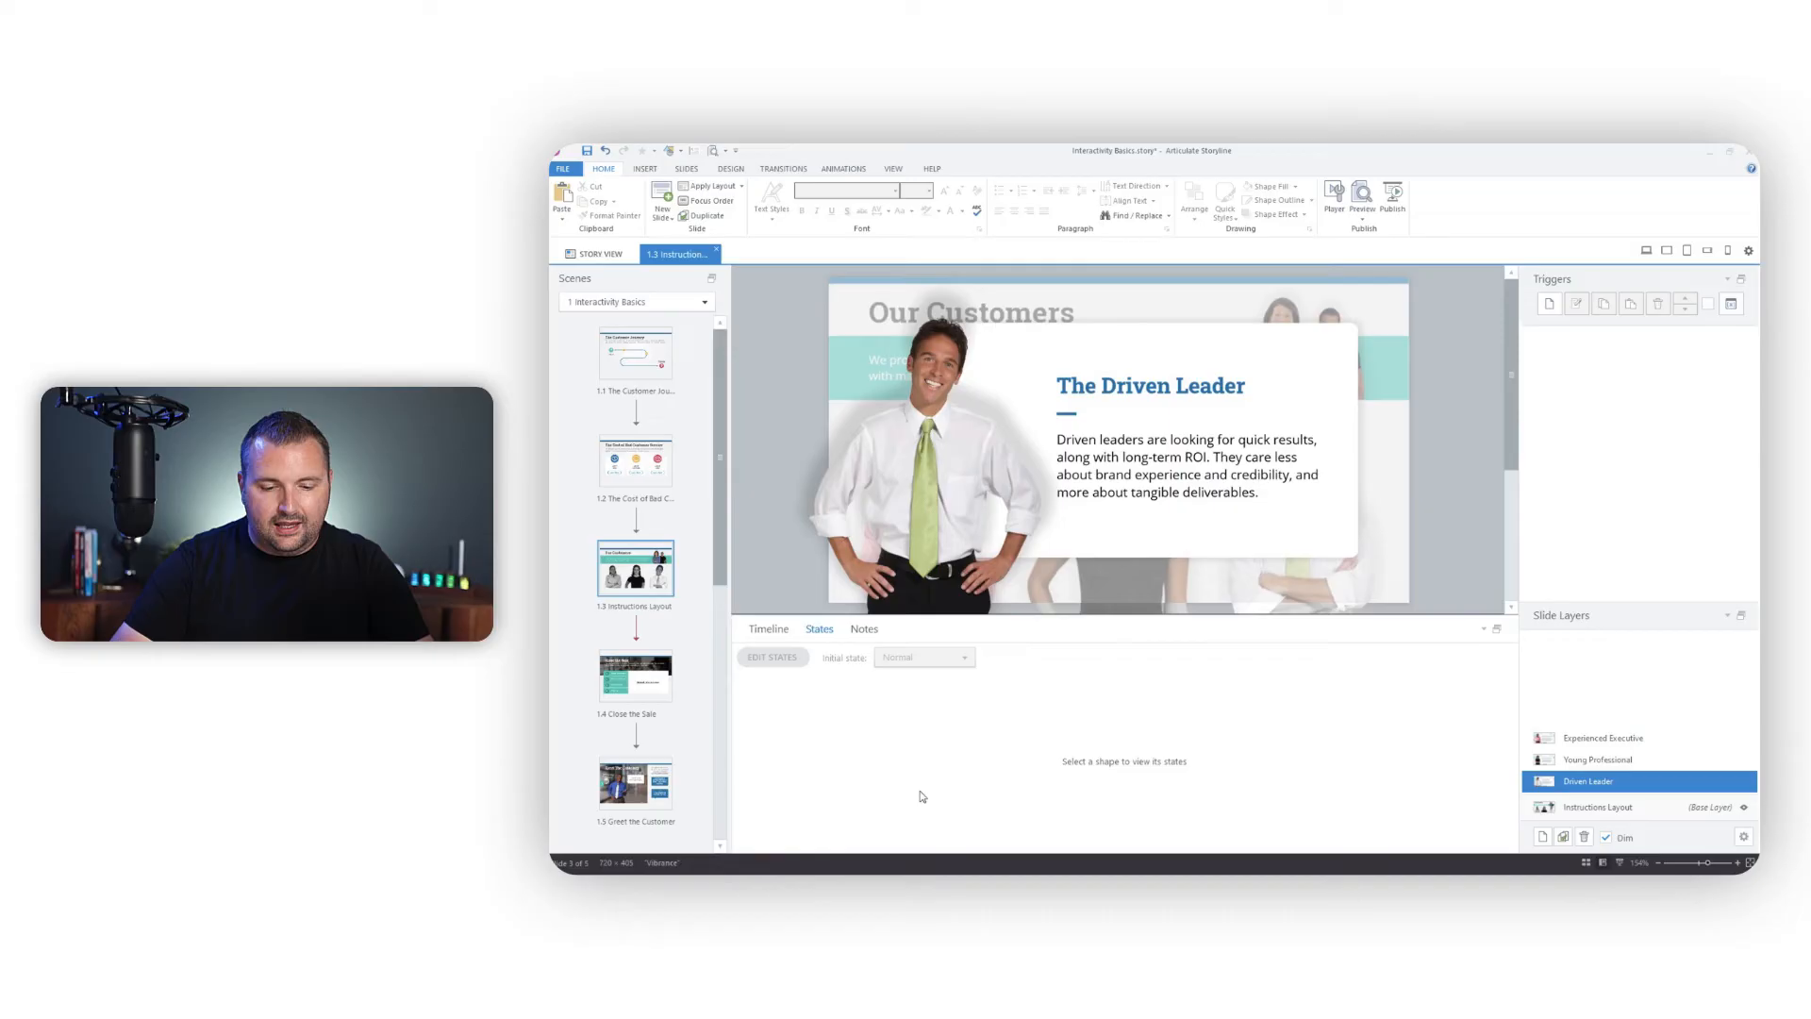
click(768, 629)
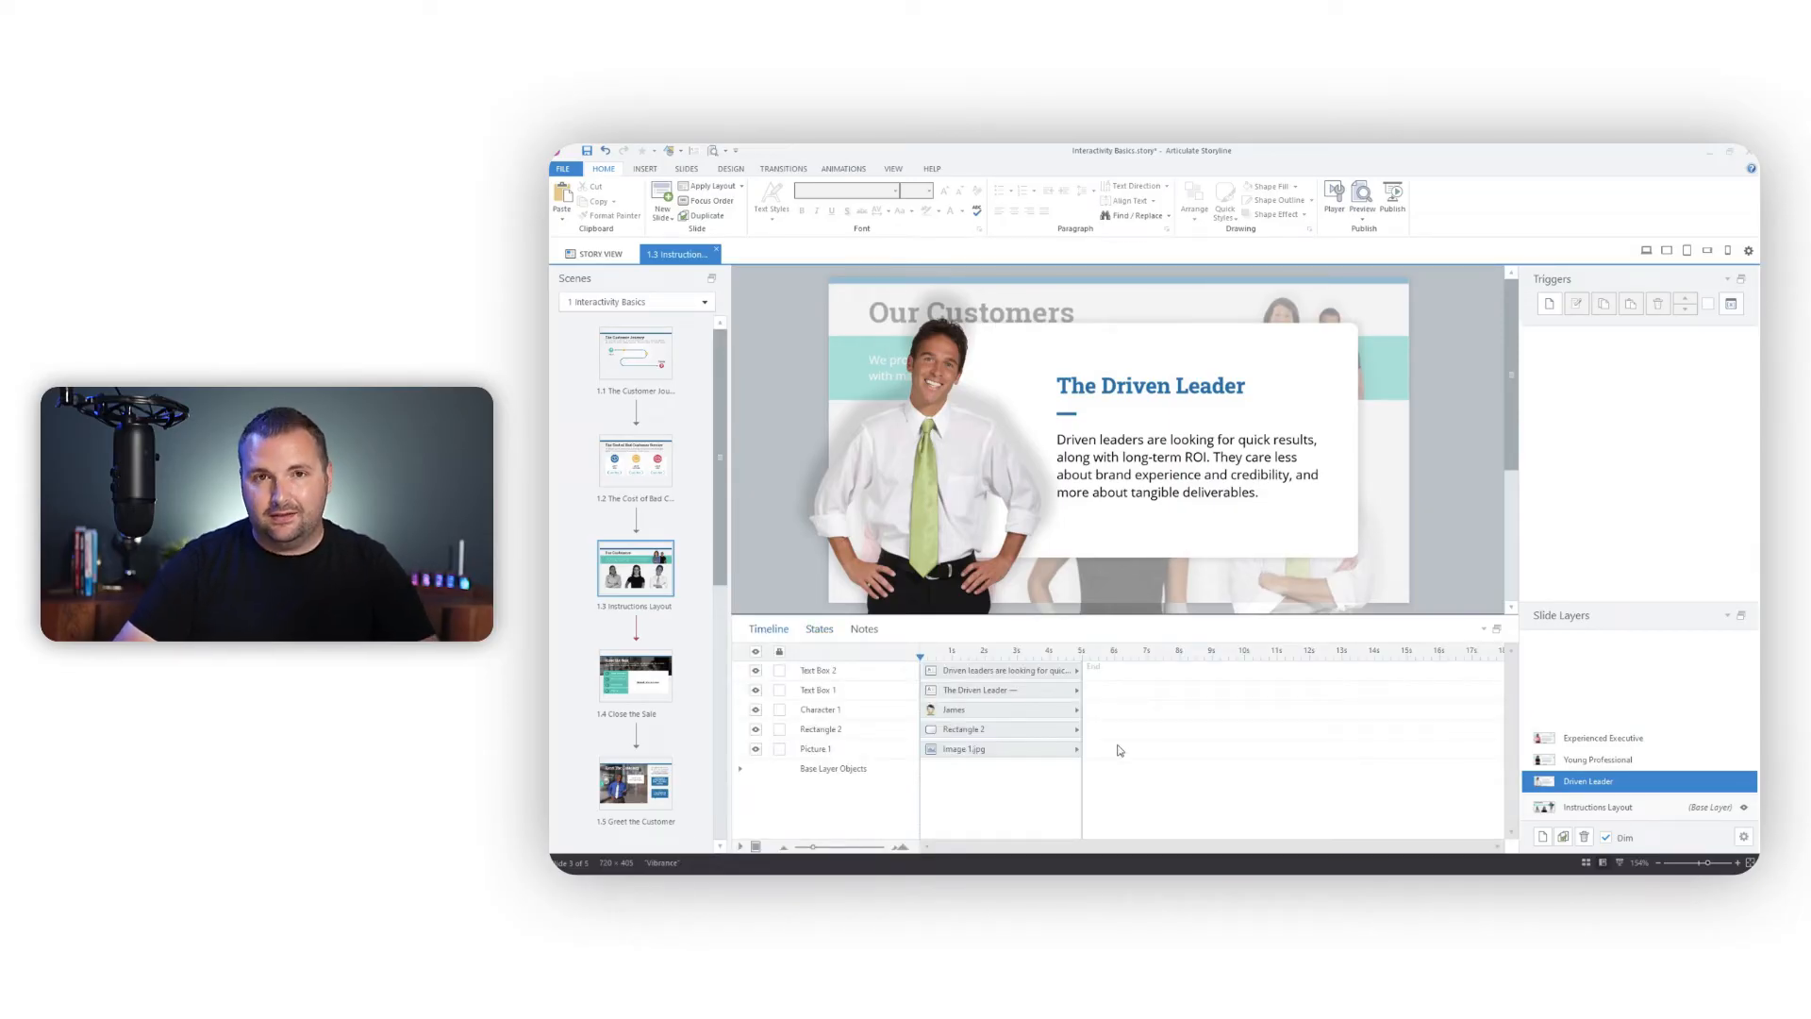
click(1495, 629)
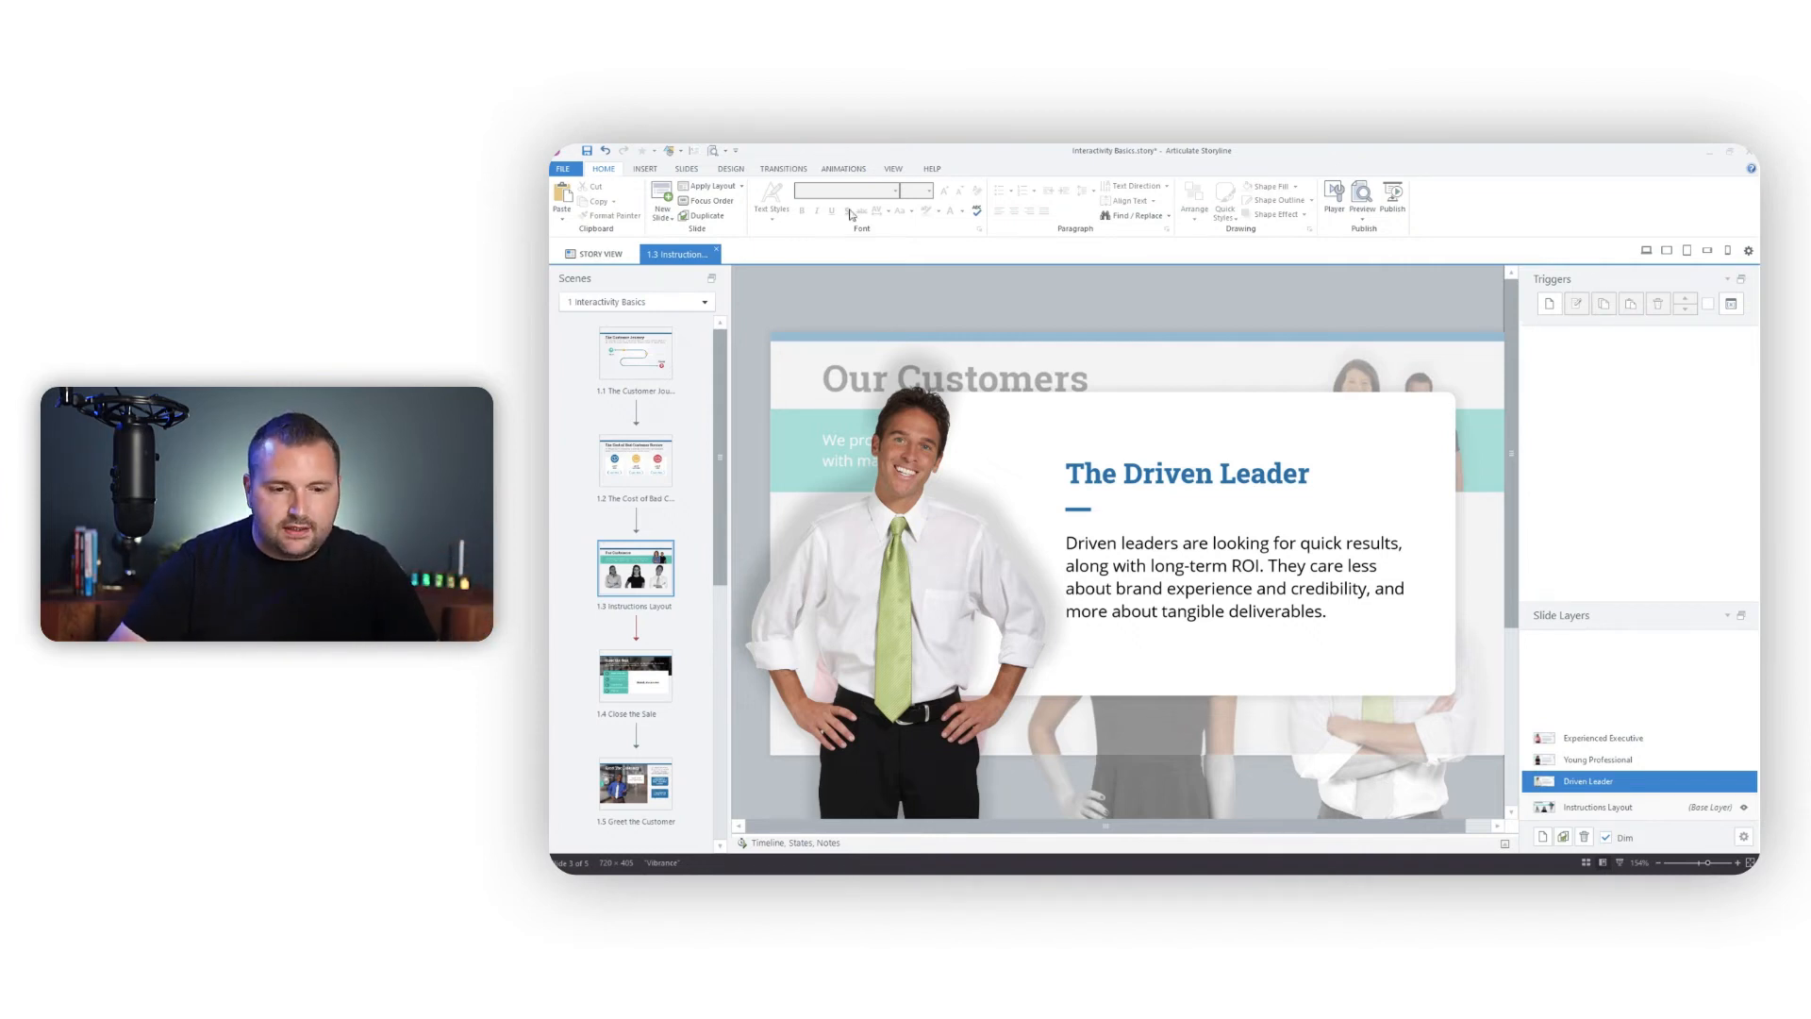
Insert the solid black circle close icon on the Driven Leader layer, shrink it to 31 px and place it in the card's upper-right corner
click(646, 169)
click(1197, 217)
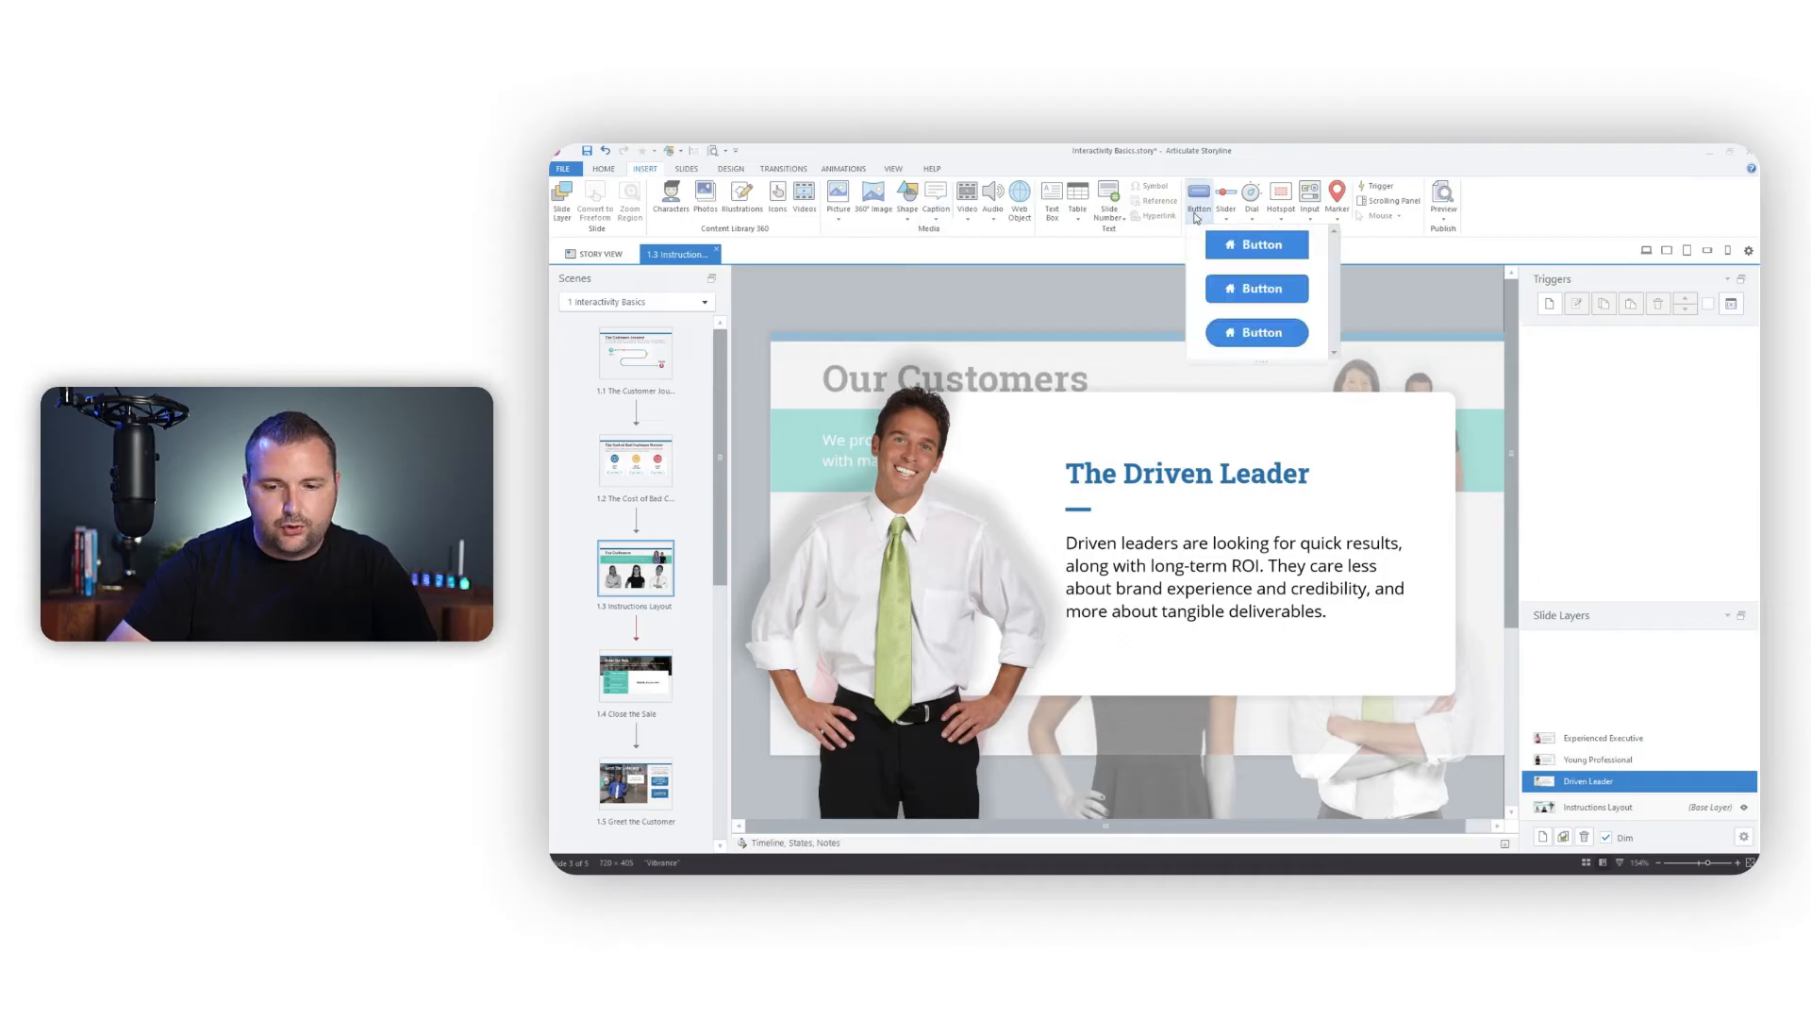
click(1204, 220)
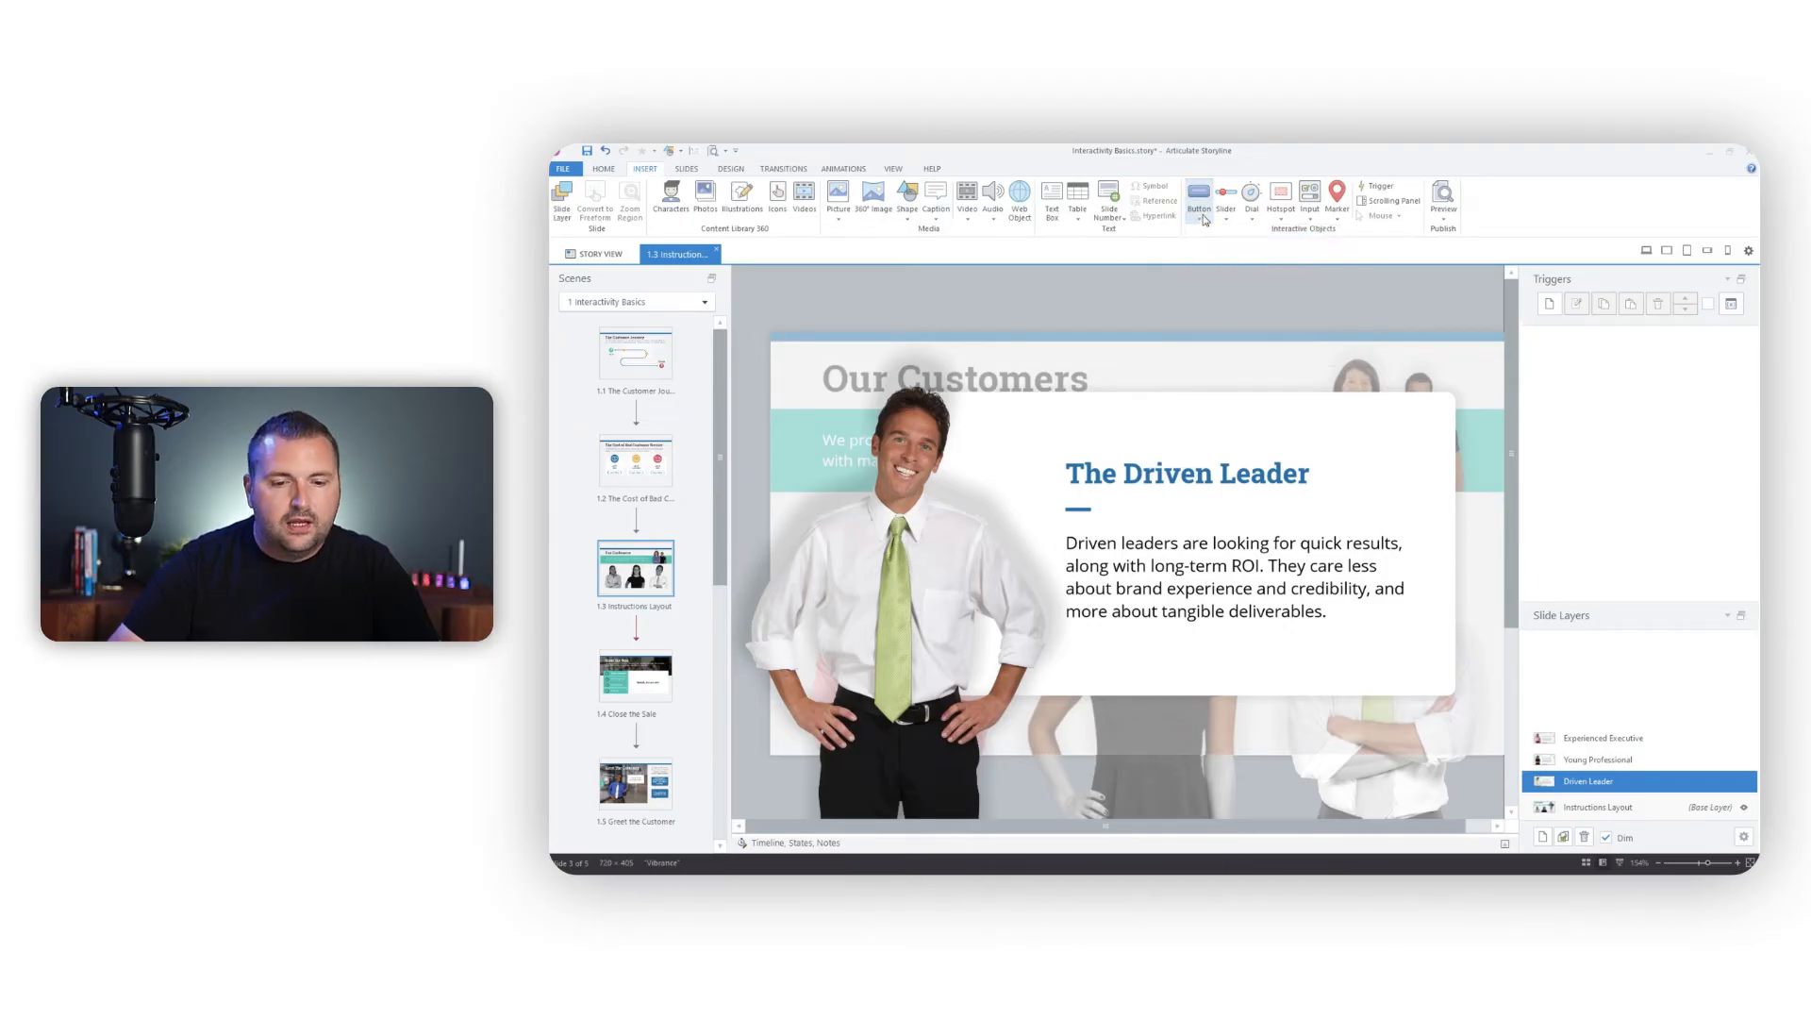
click(774, 200)
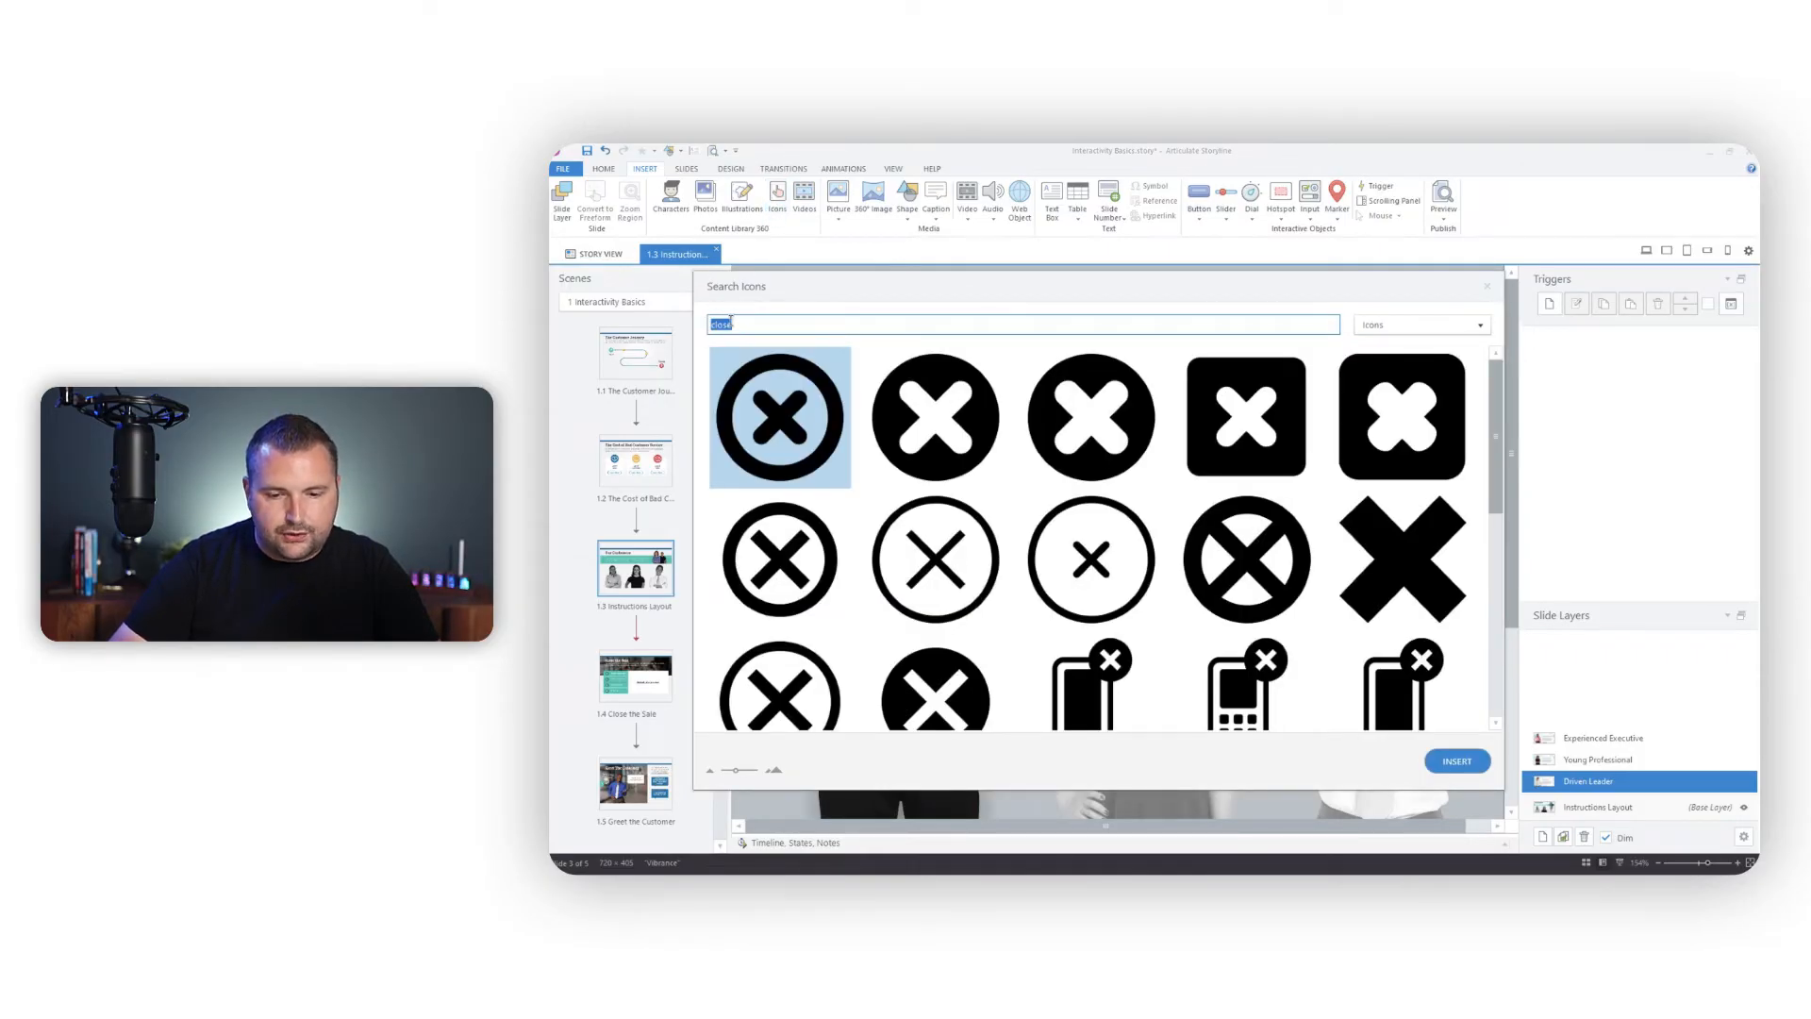
drag(1498, 387, 1489, 575)
click(1283, 528)
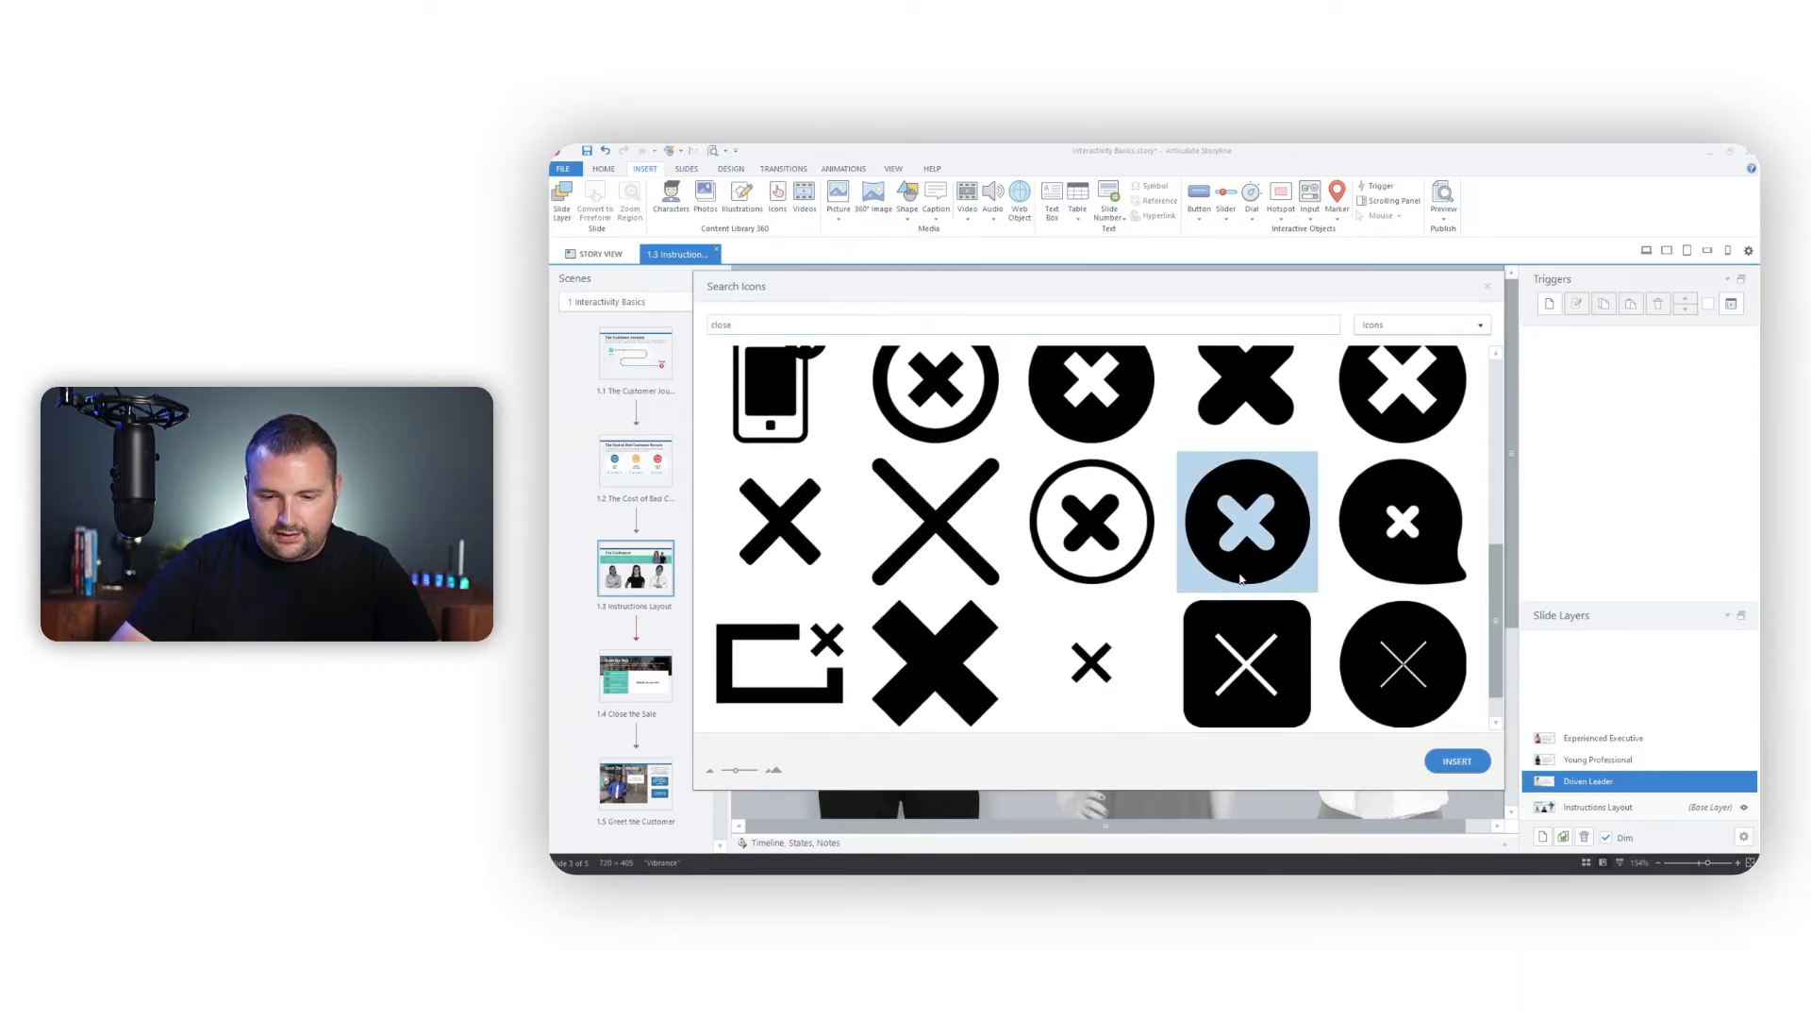
click(1447, 766)
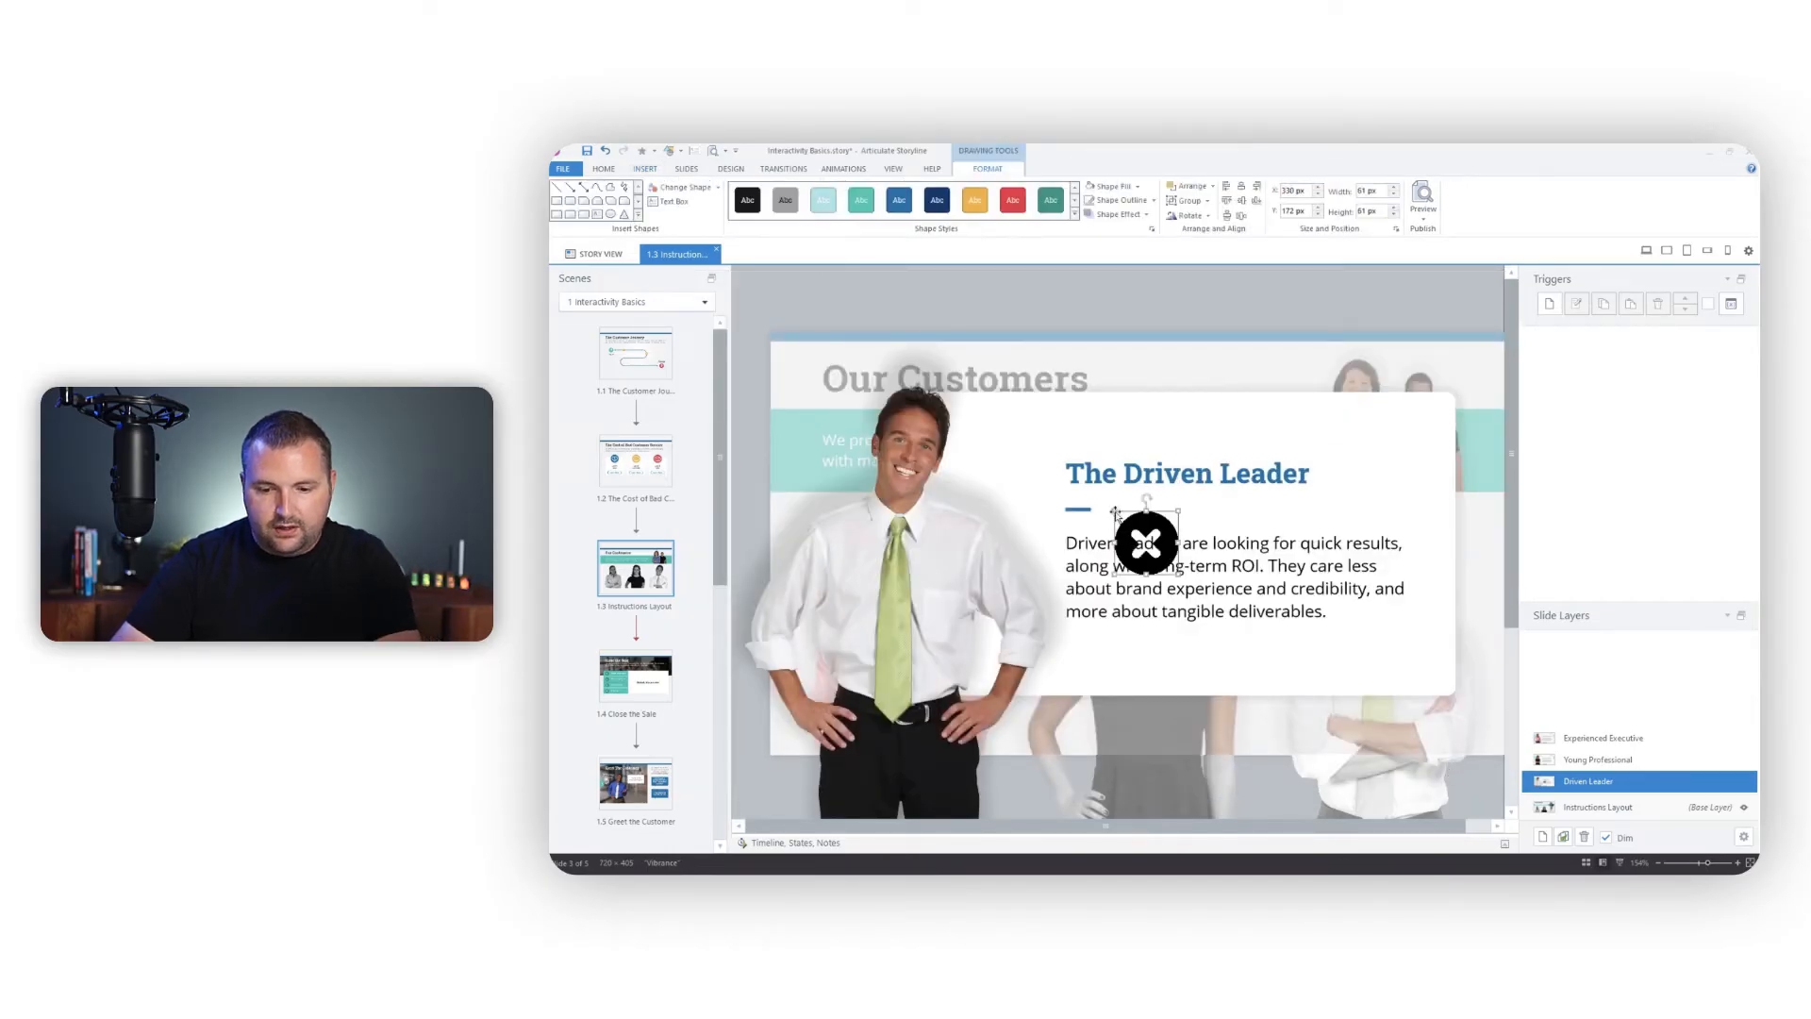
drag(1113, 507, 1424, 416)
Rename the close icon as Close Button in the Driven Leader layer's timeline and collapse the timeline area
click(1123, 845)
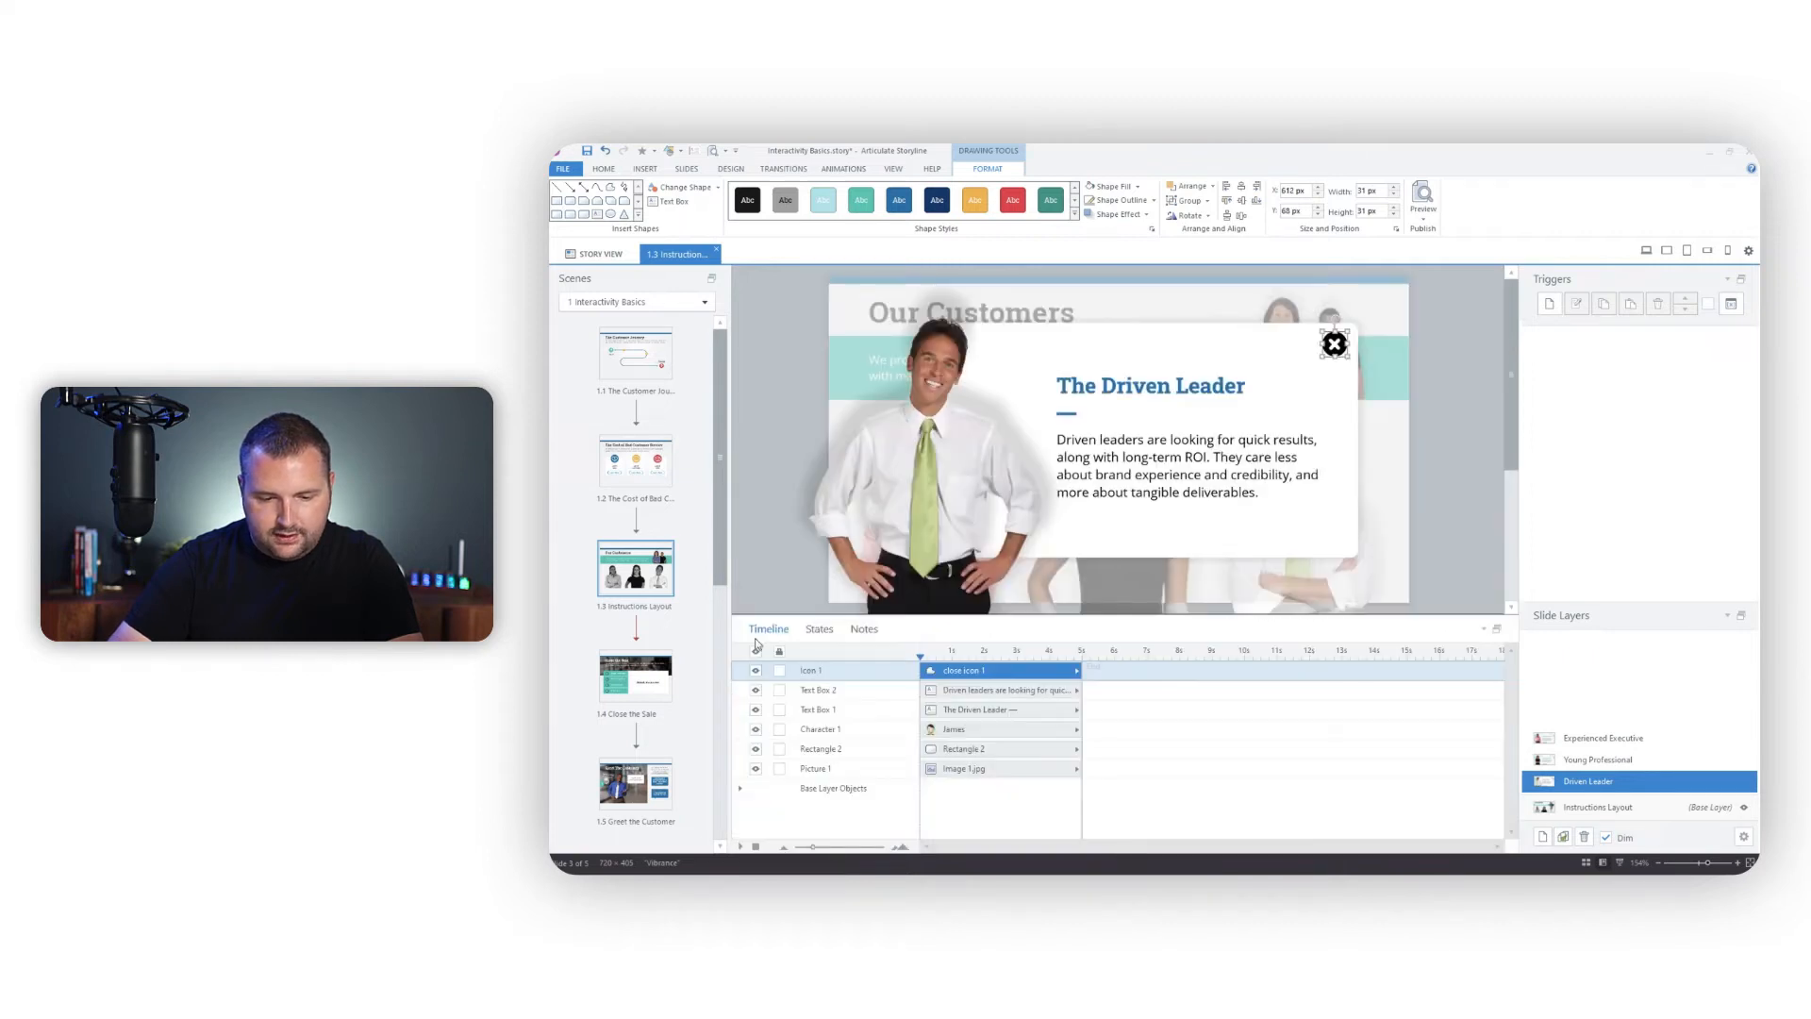
double_click(819, 671)
text(Clo)
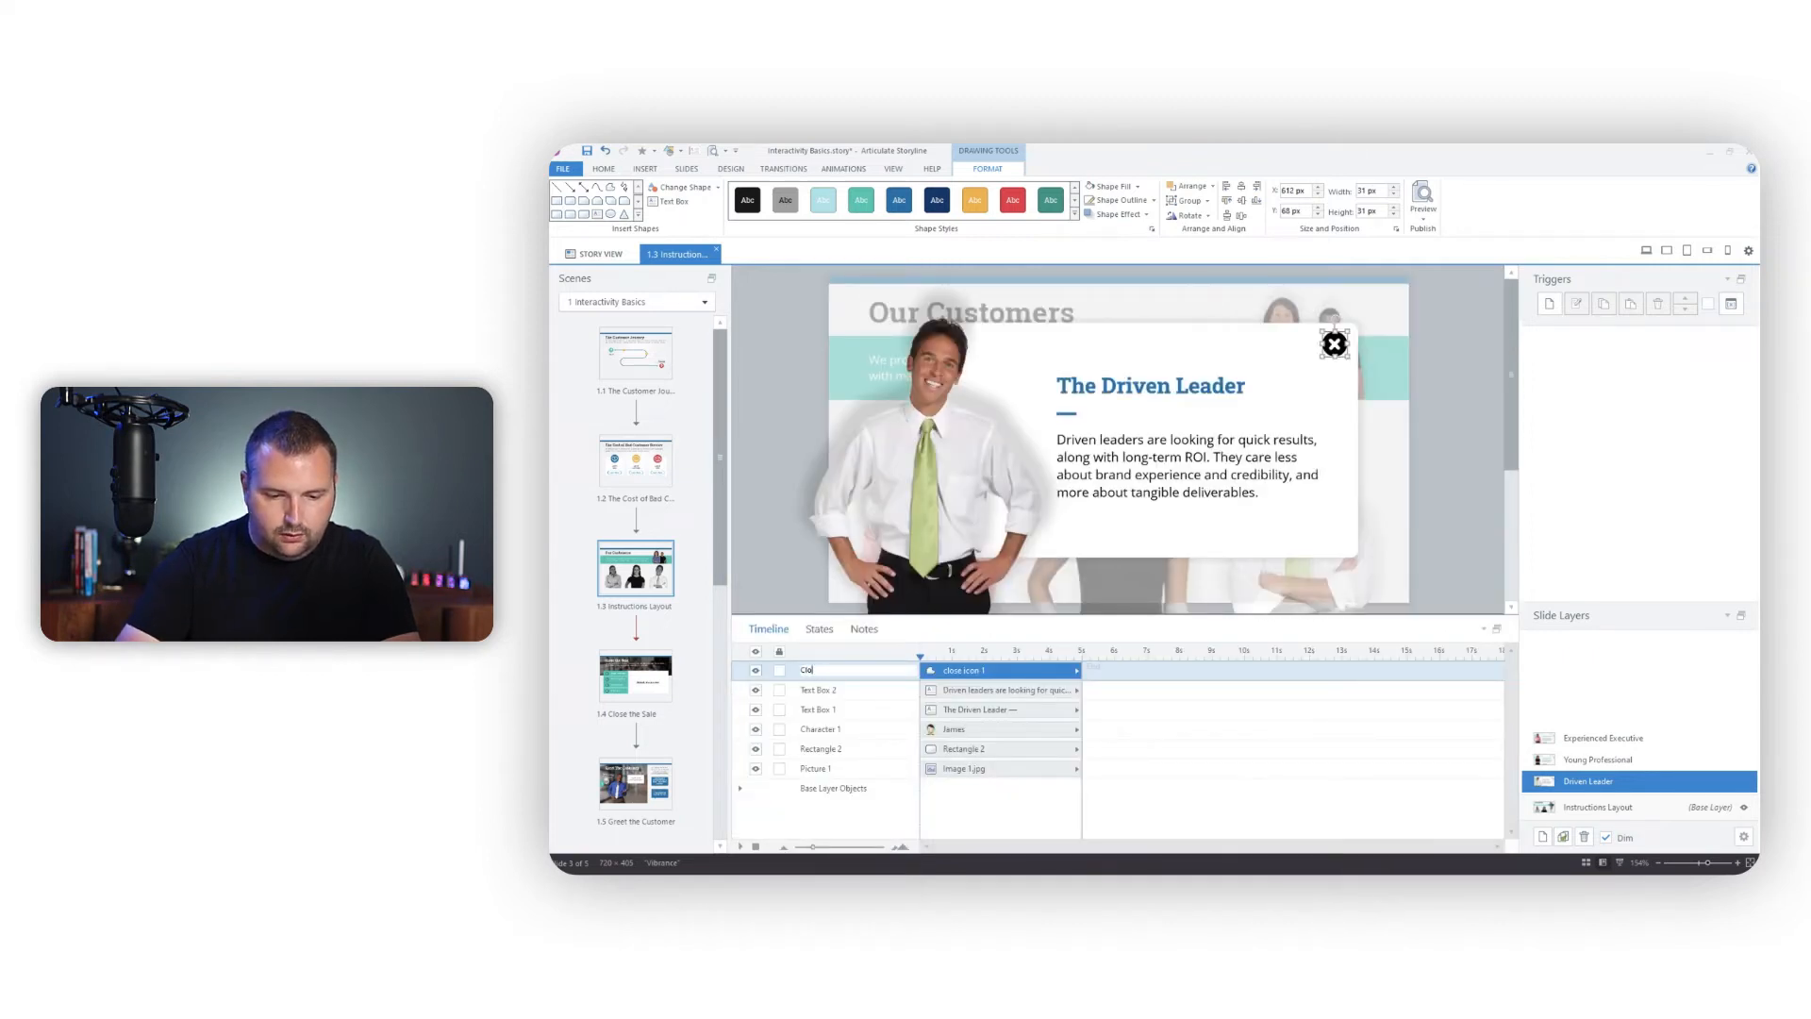
text(se Button)
key(Return)
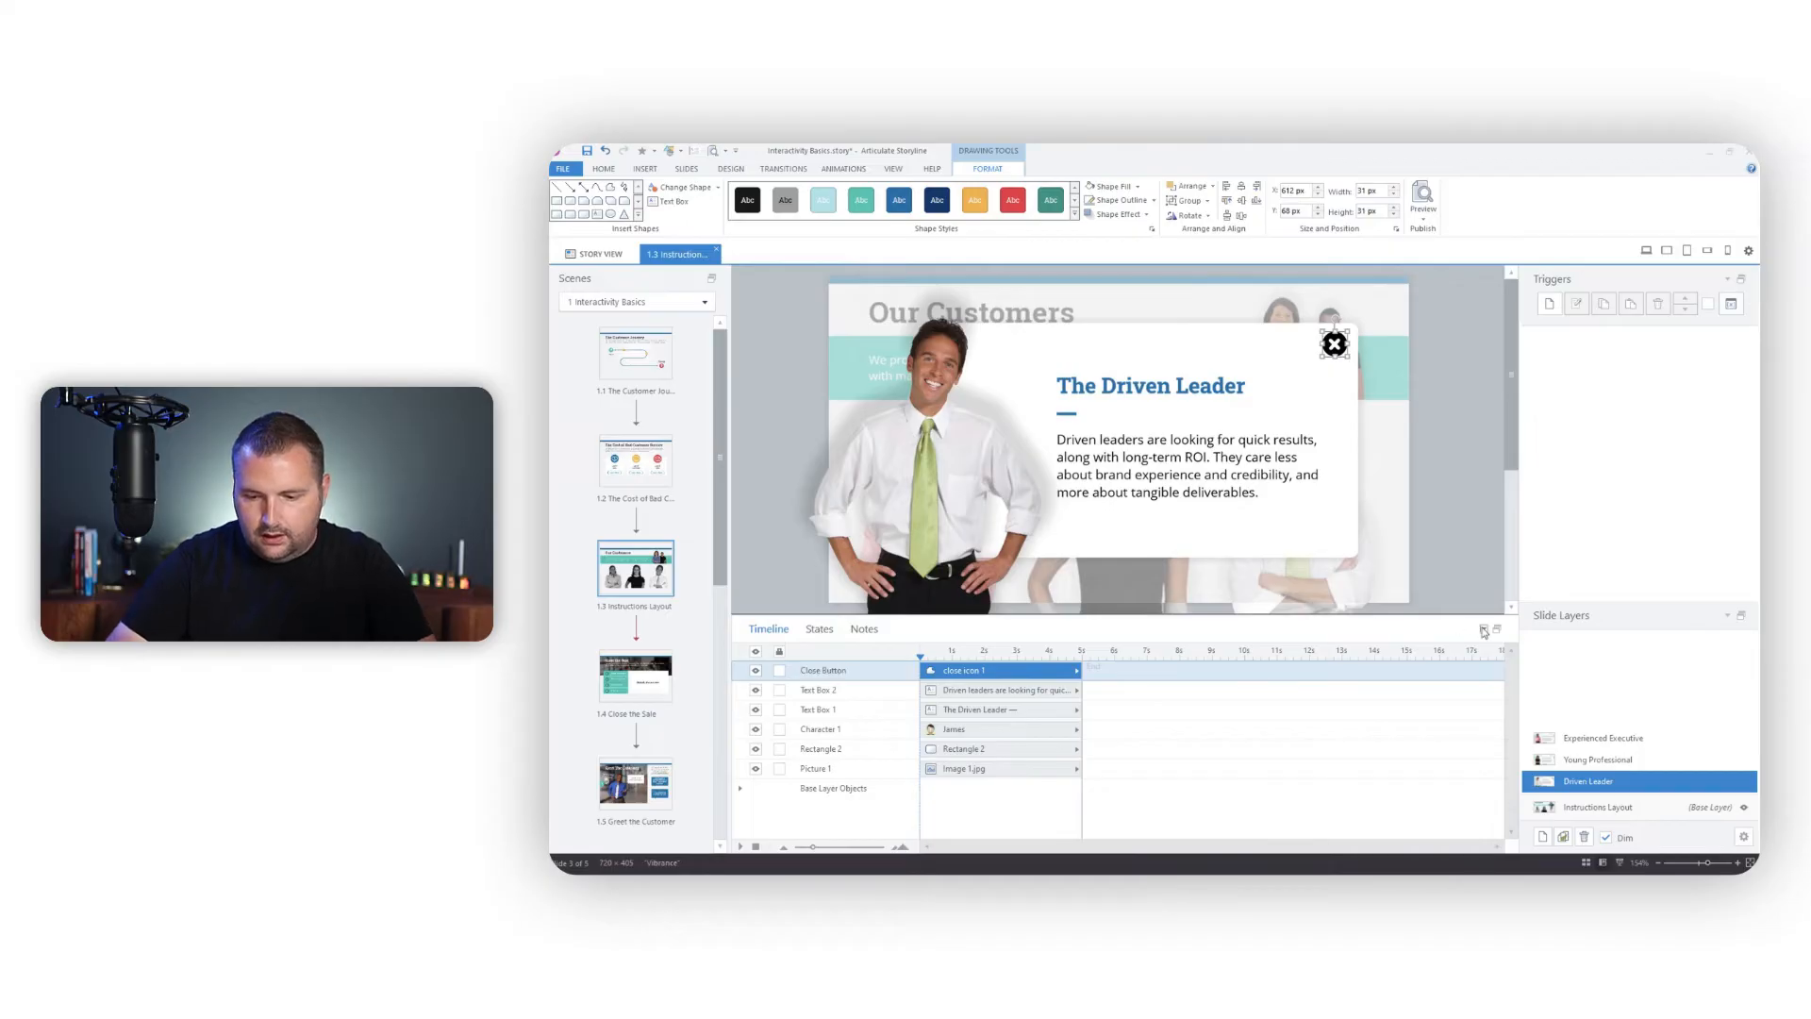
click(1484, 628)
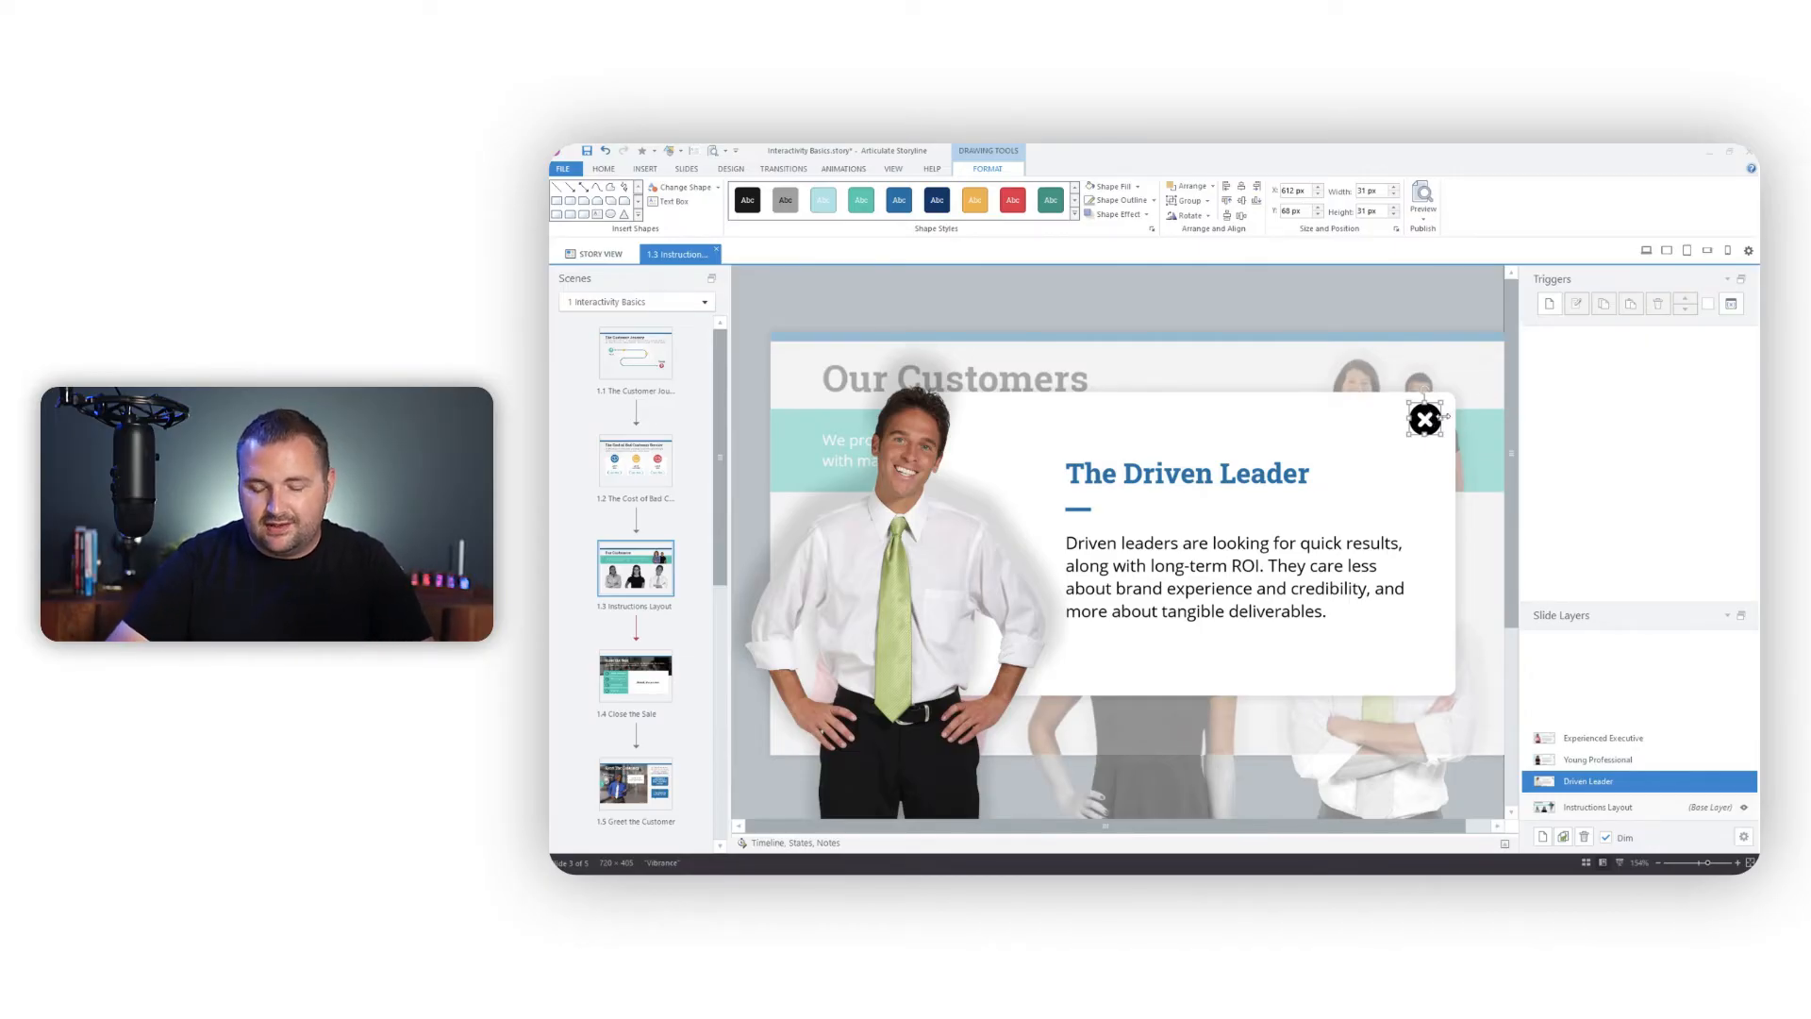
Add a trigger that hides this layer when the user clicks Close Button
click(1548, 305)
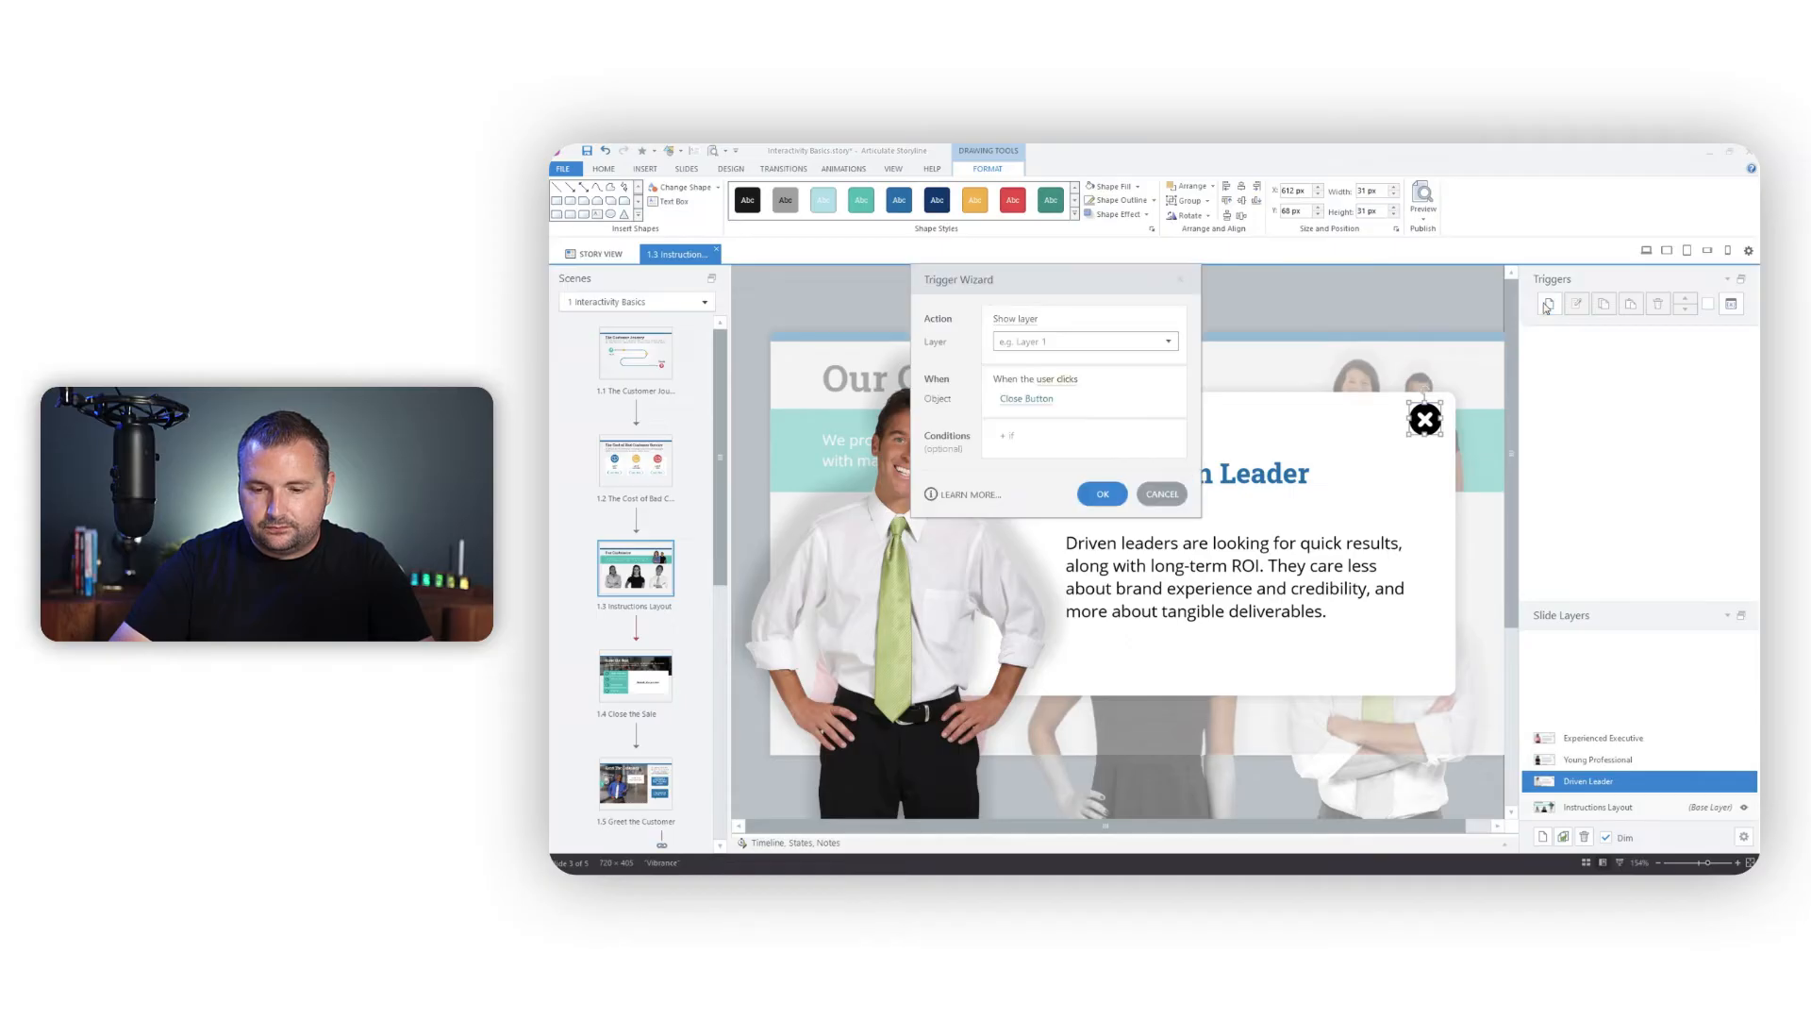
click(1017, 323)
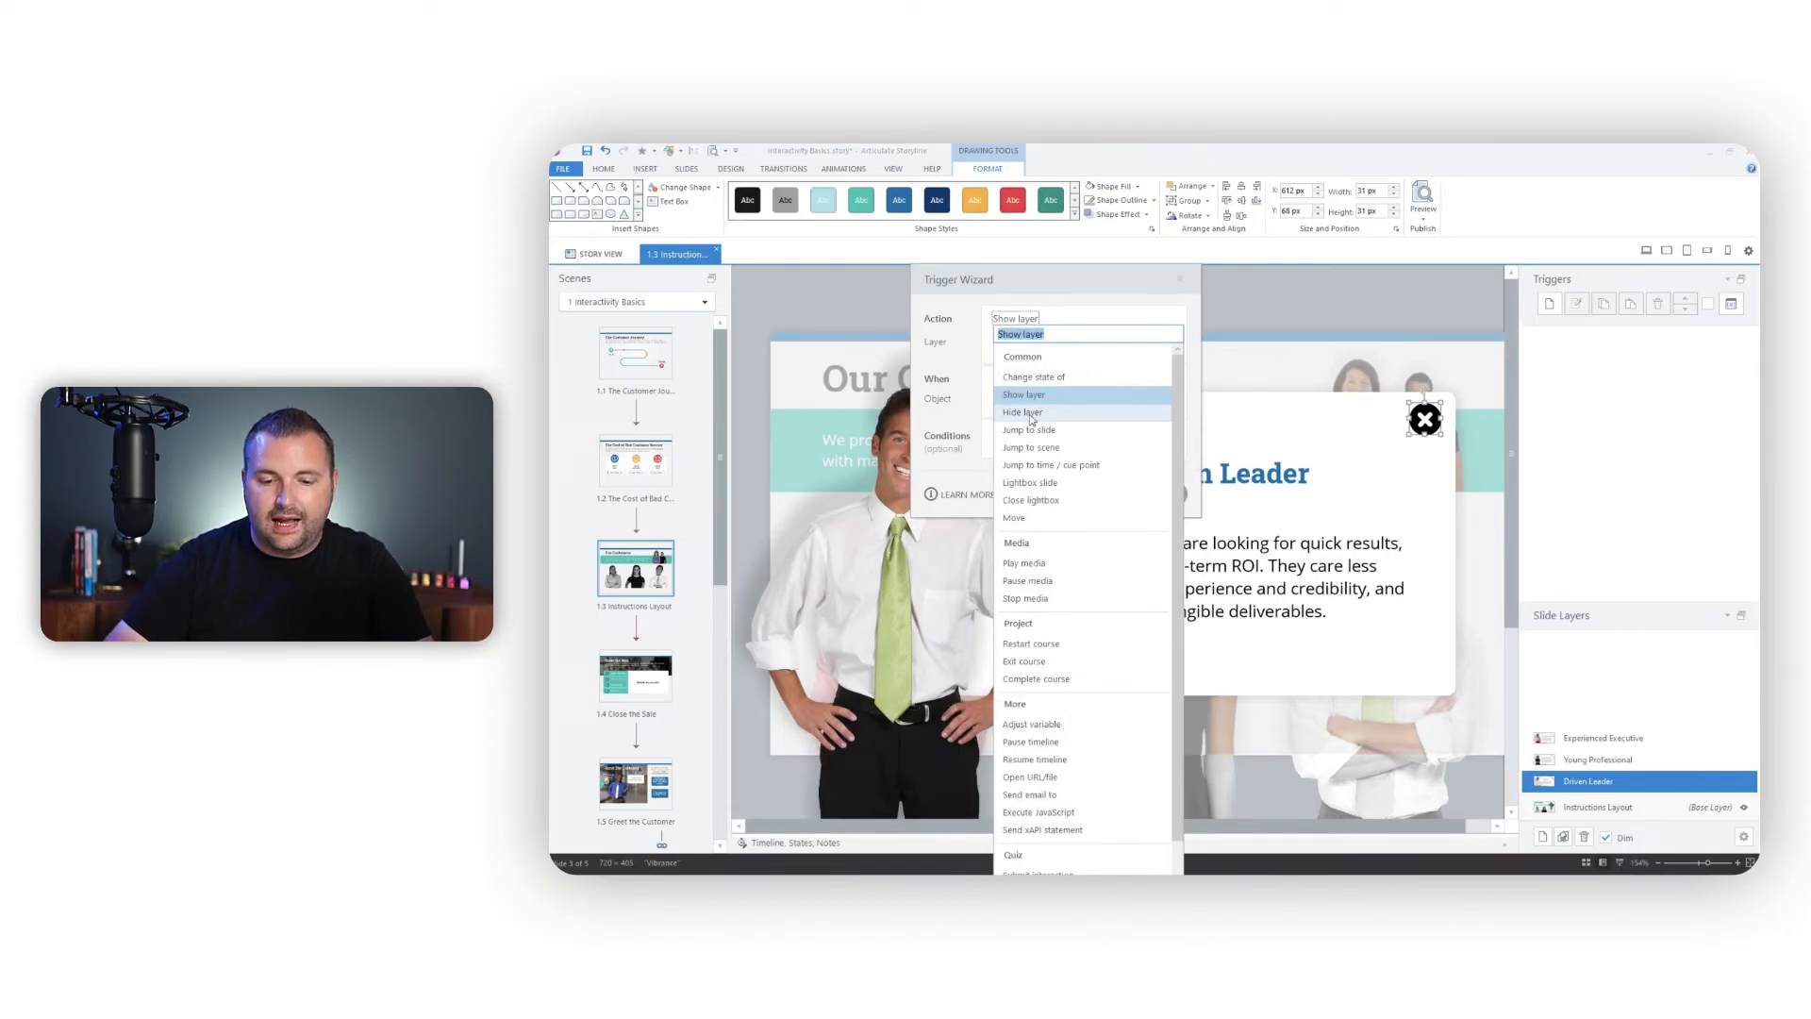
click(1031, 416)
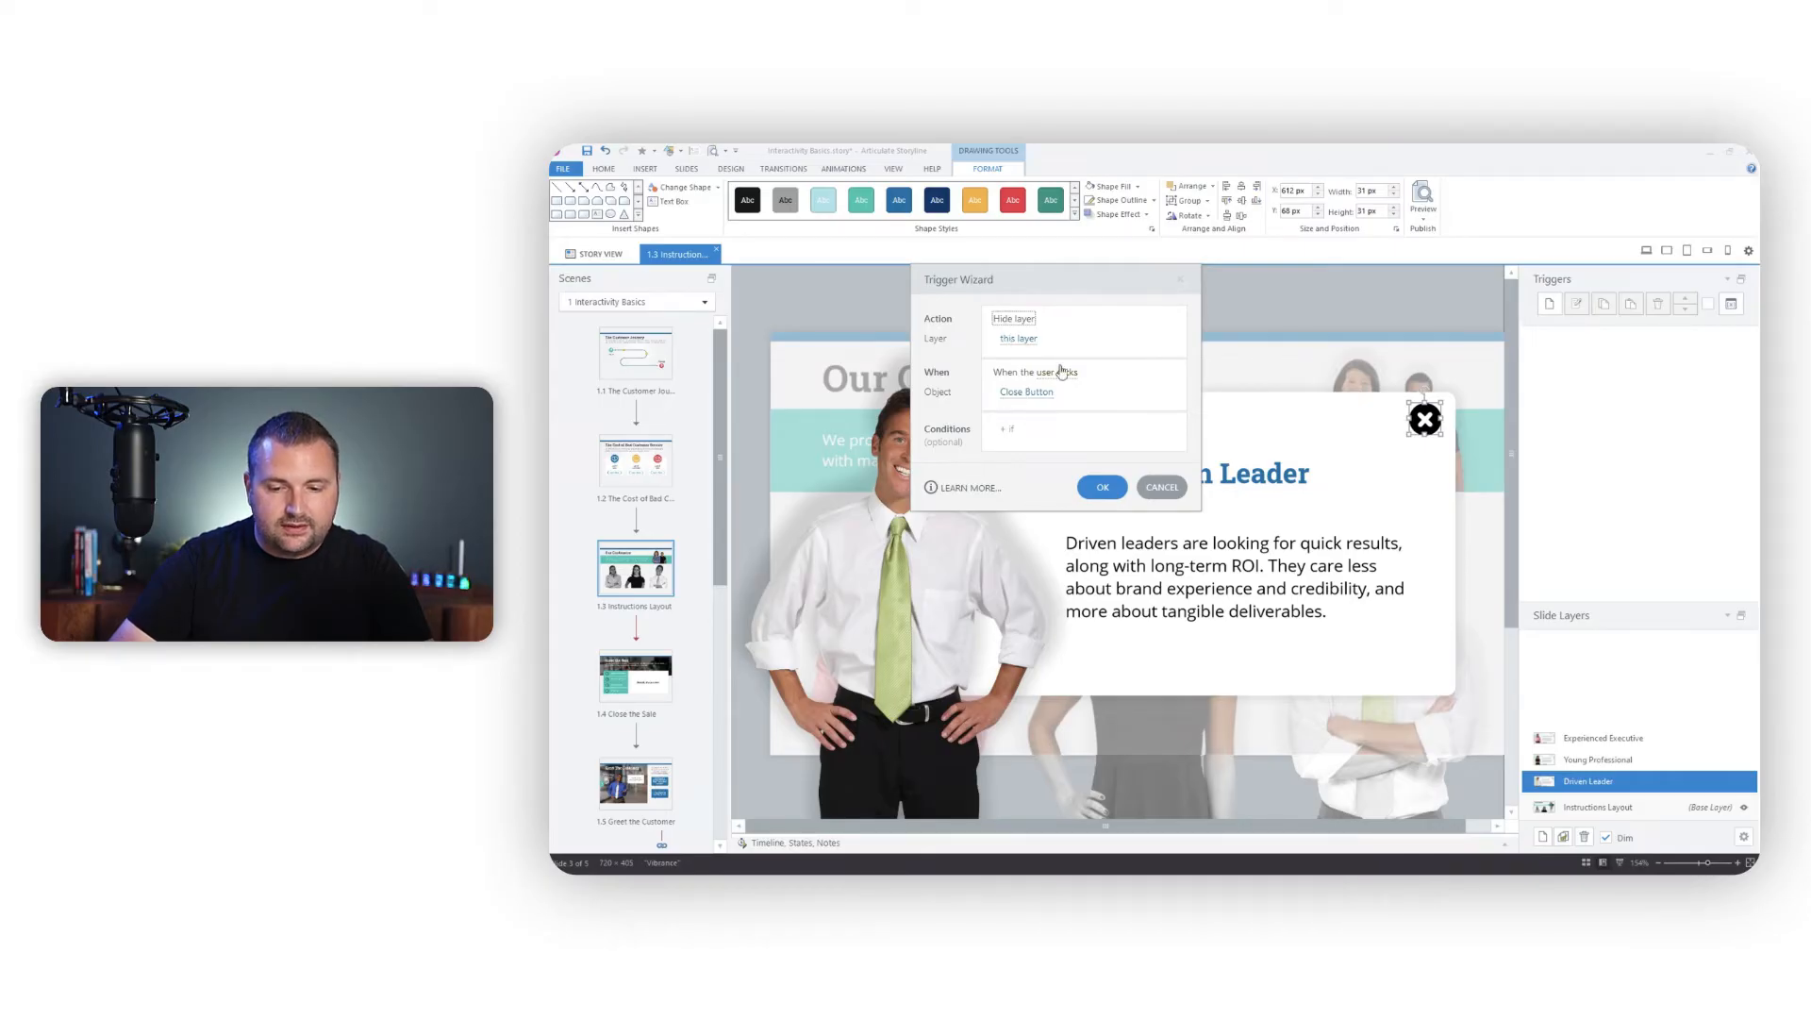
click(1106, 487)
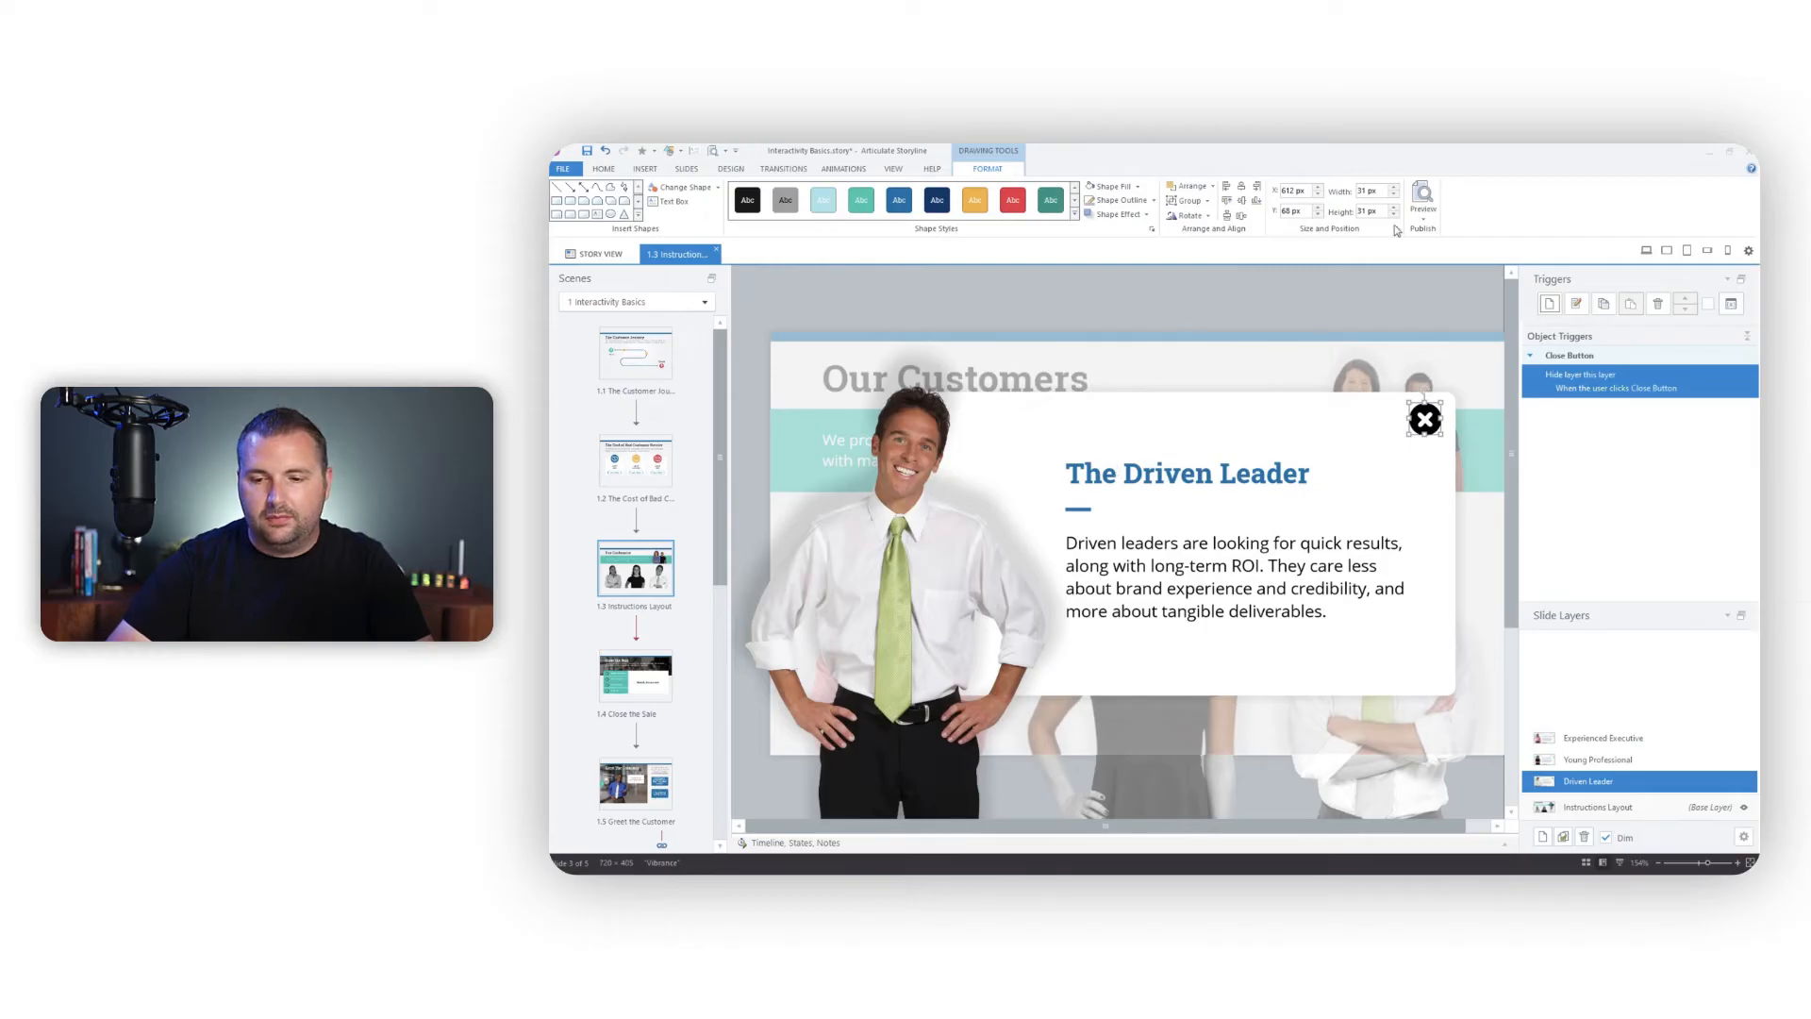
Preview the slide, repeatedly open the Driven Leader layer from the man in the white shirt and close it, and return to editing
click(1424, 217)
click(1443, 232)
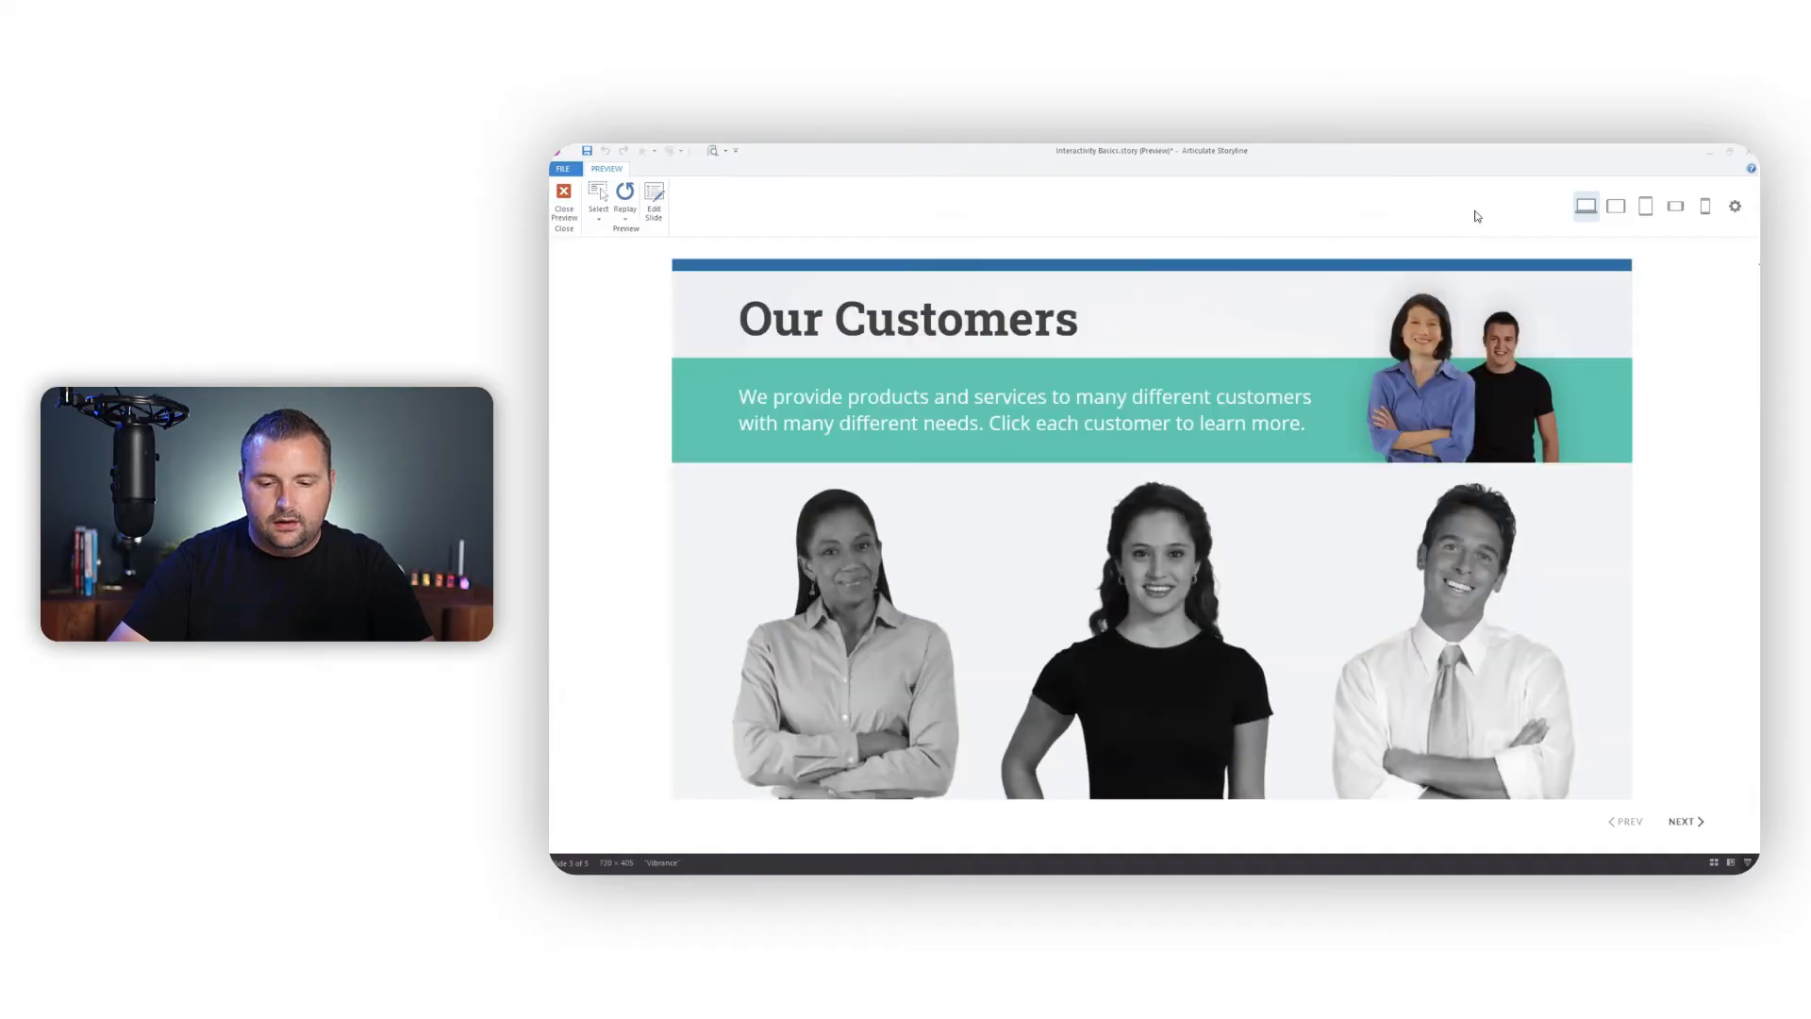
click(1487, 629)
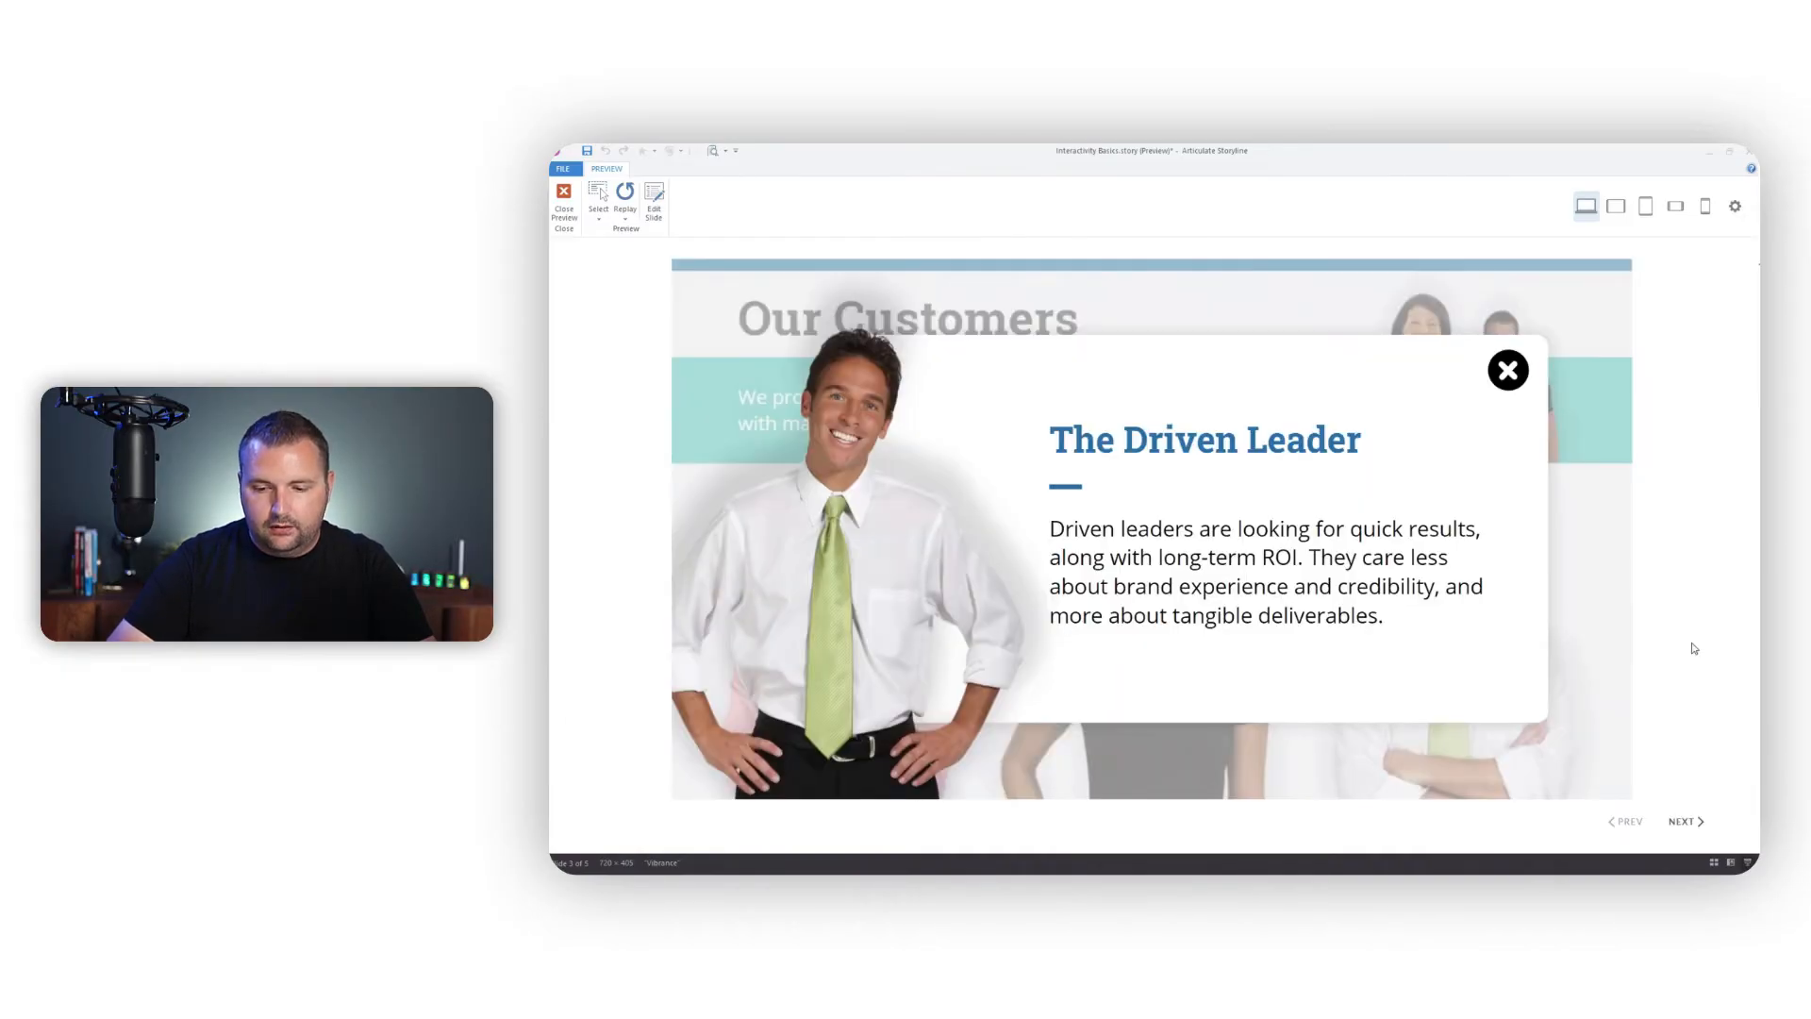
click(1510, 377)
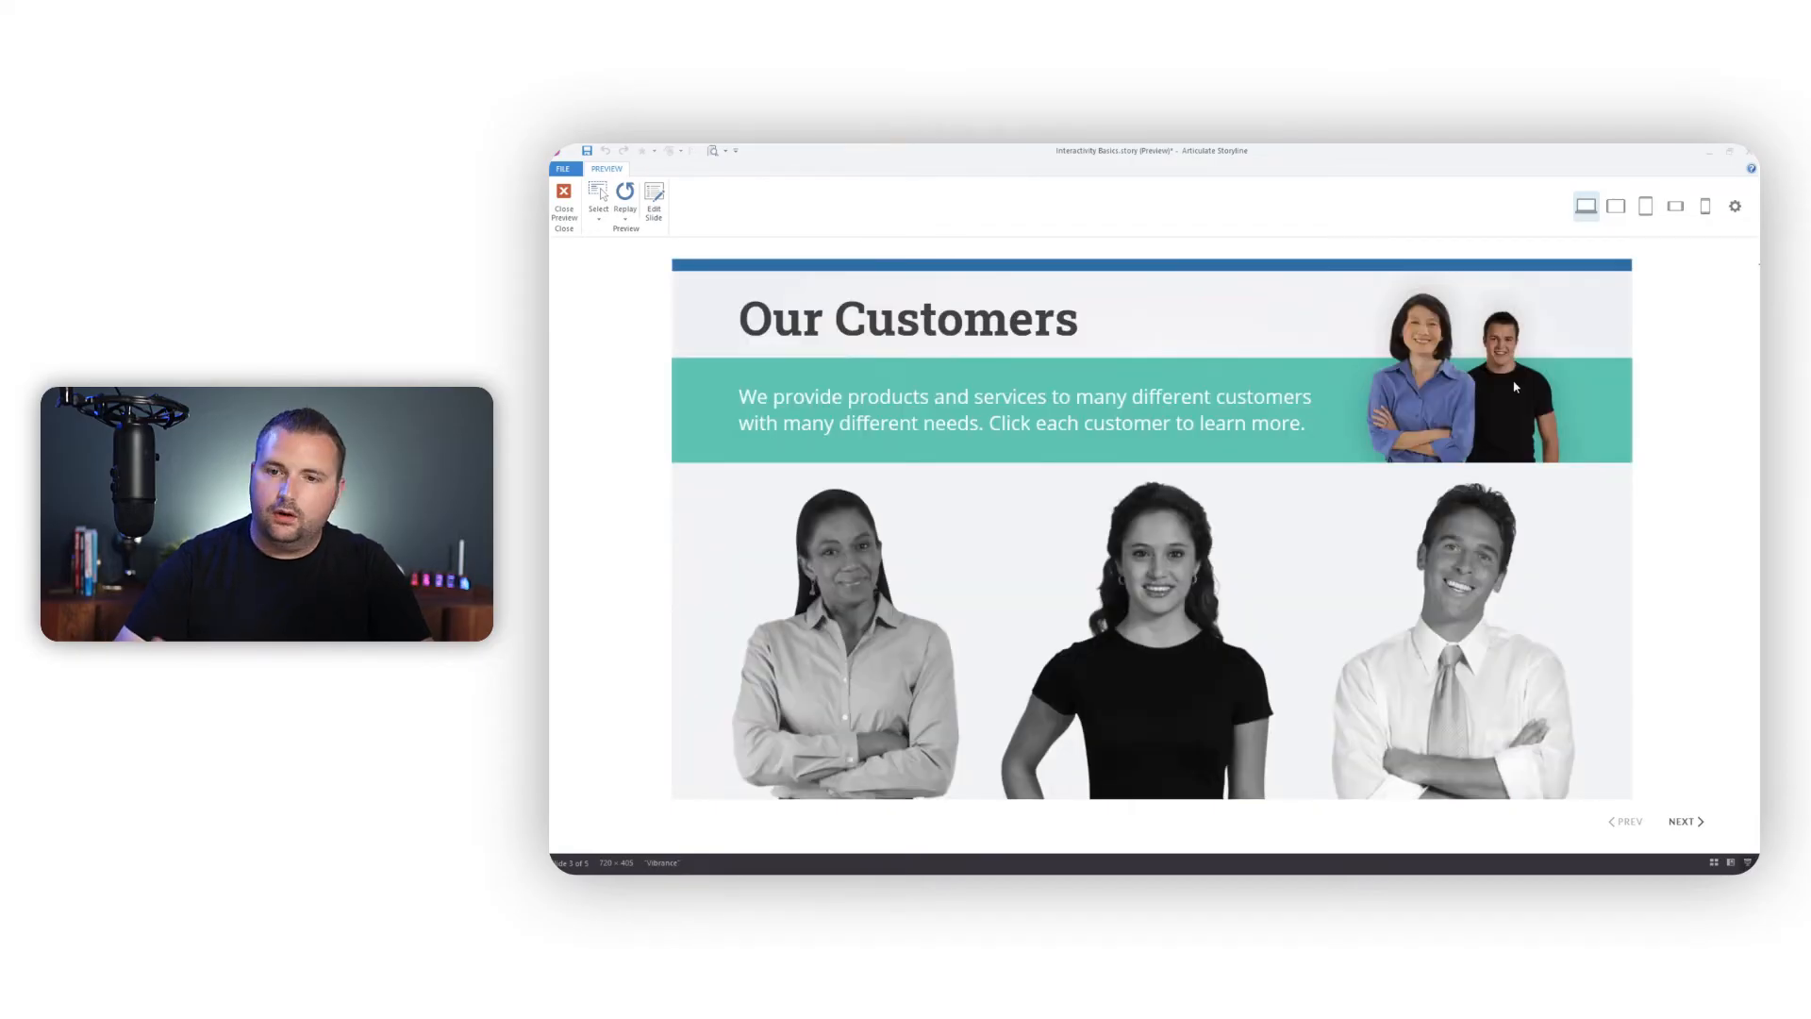
click(1519, 734)
click(1509, 375)
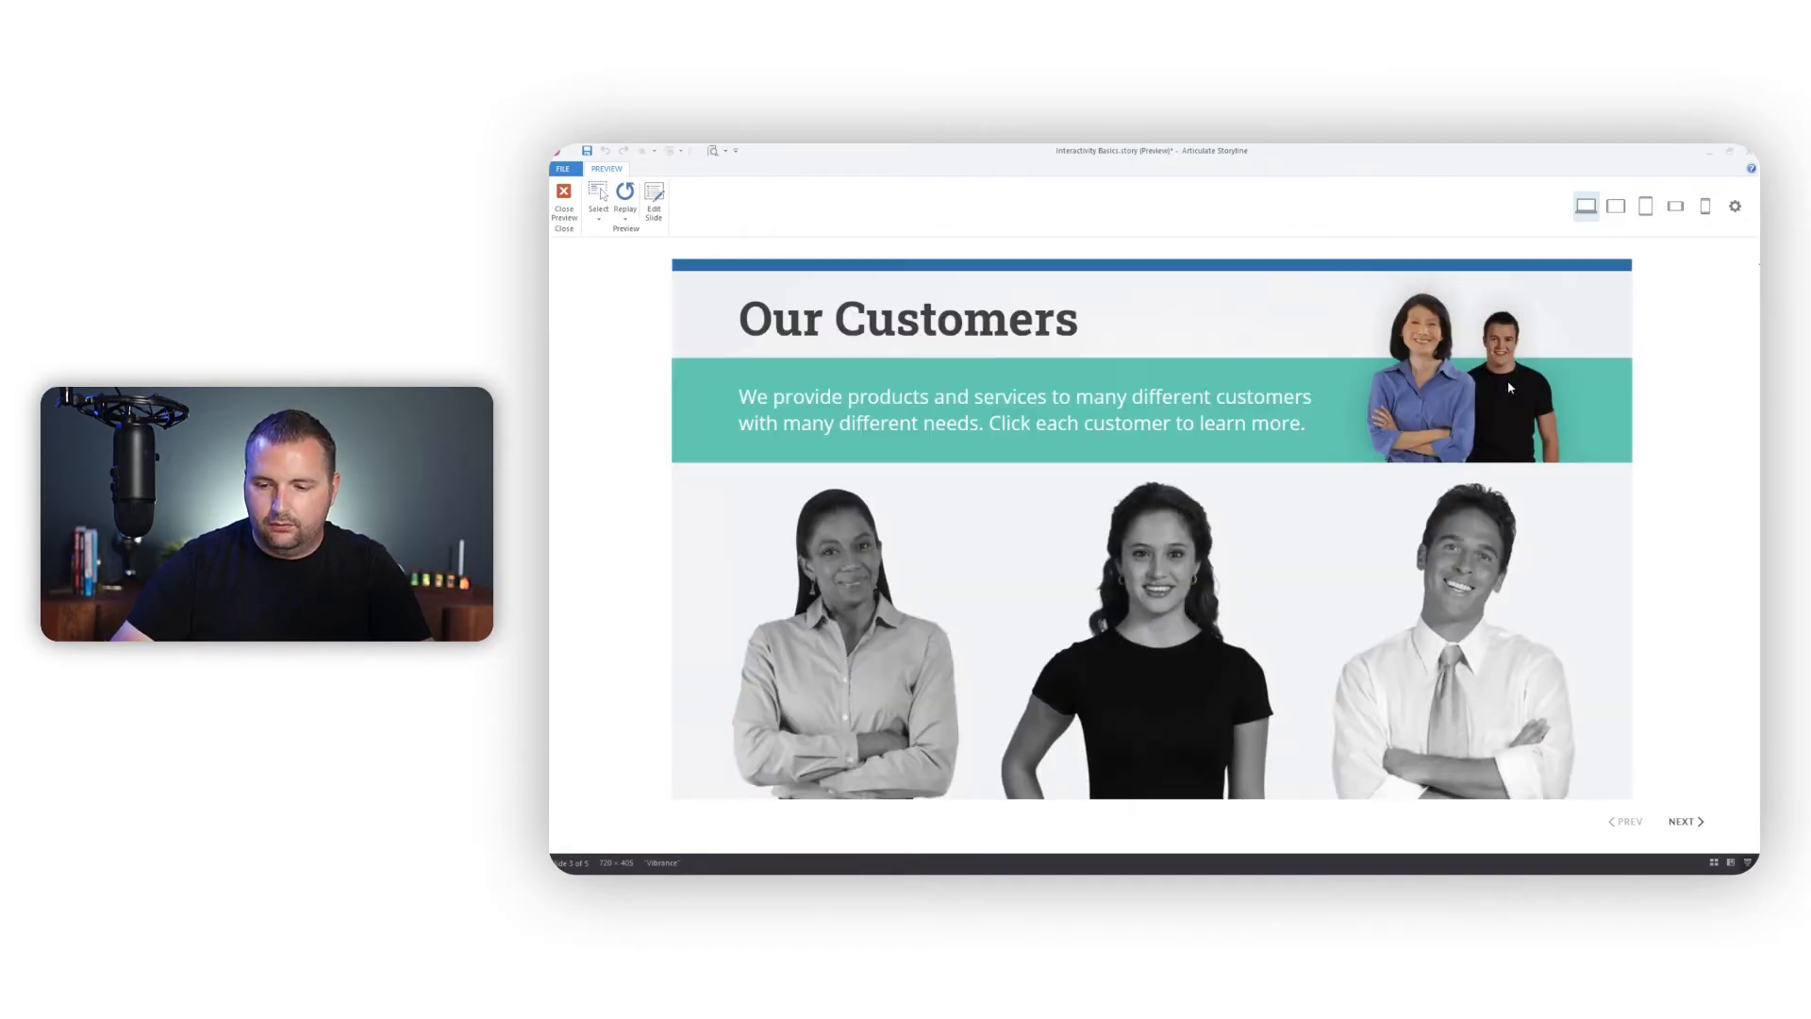
click(1467, 566)
click(1506, 377)
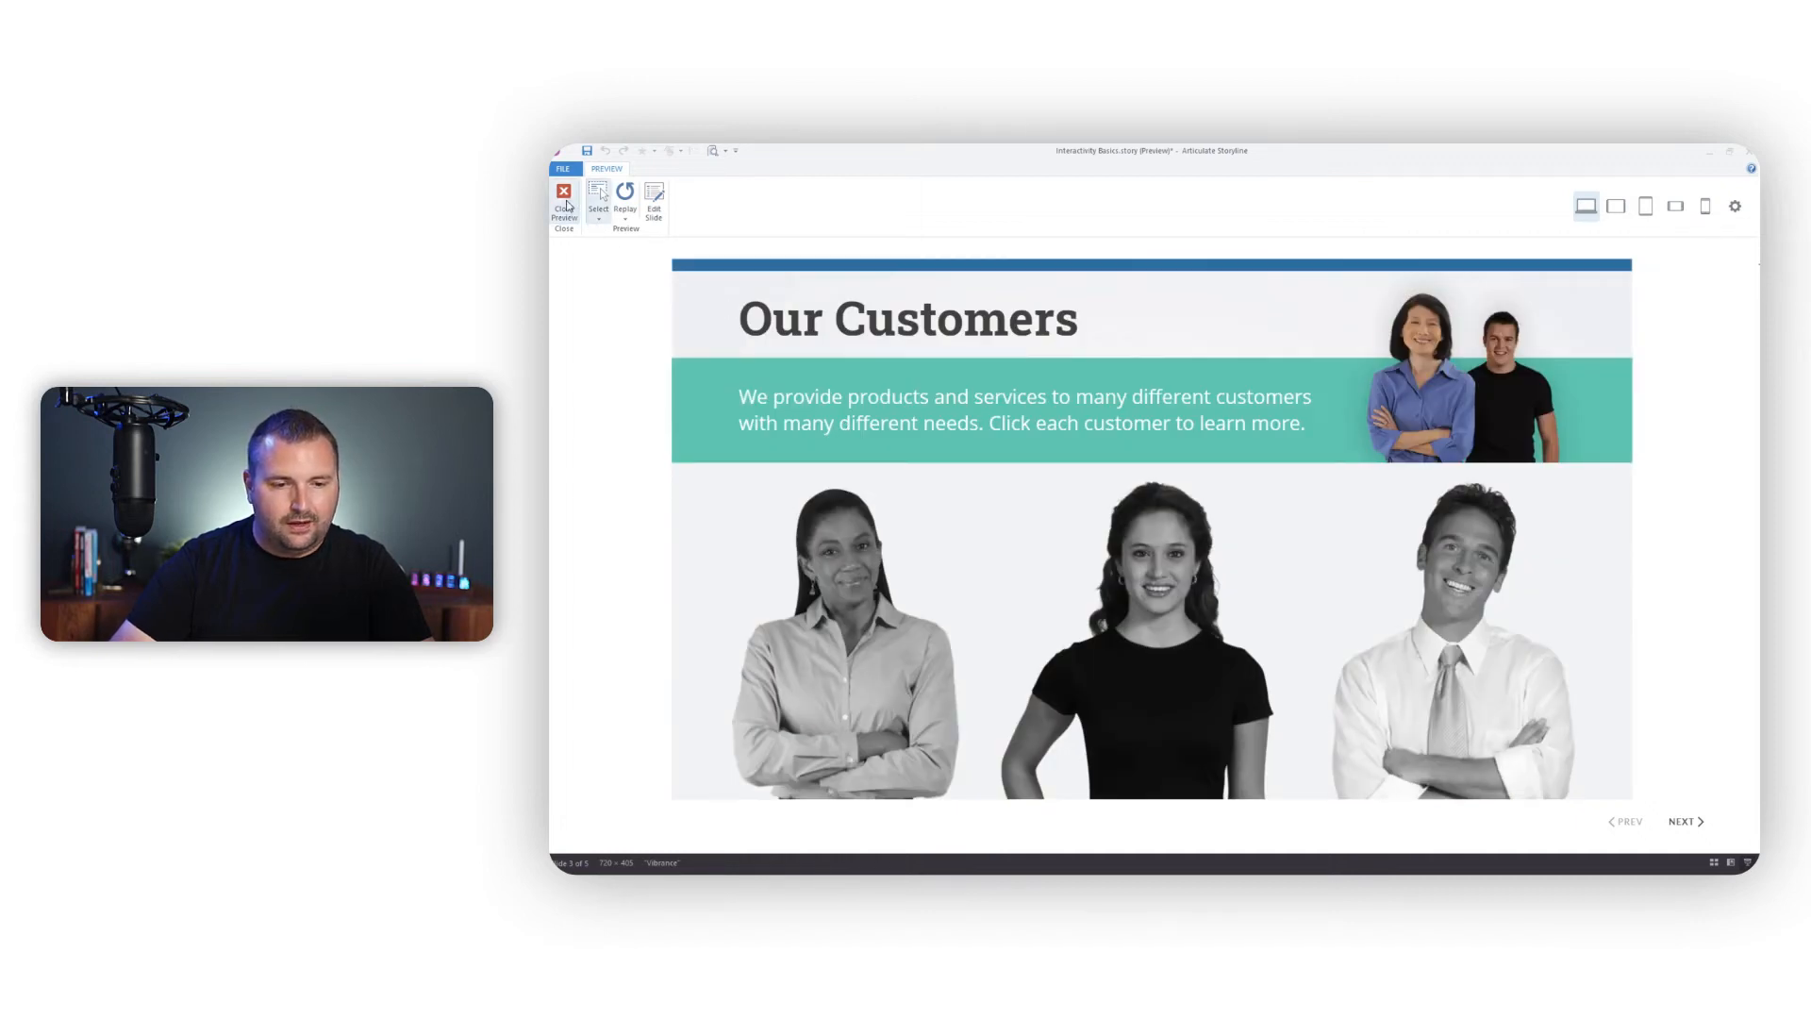
click(564, 203)
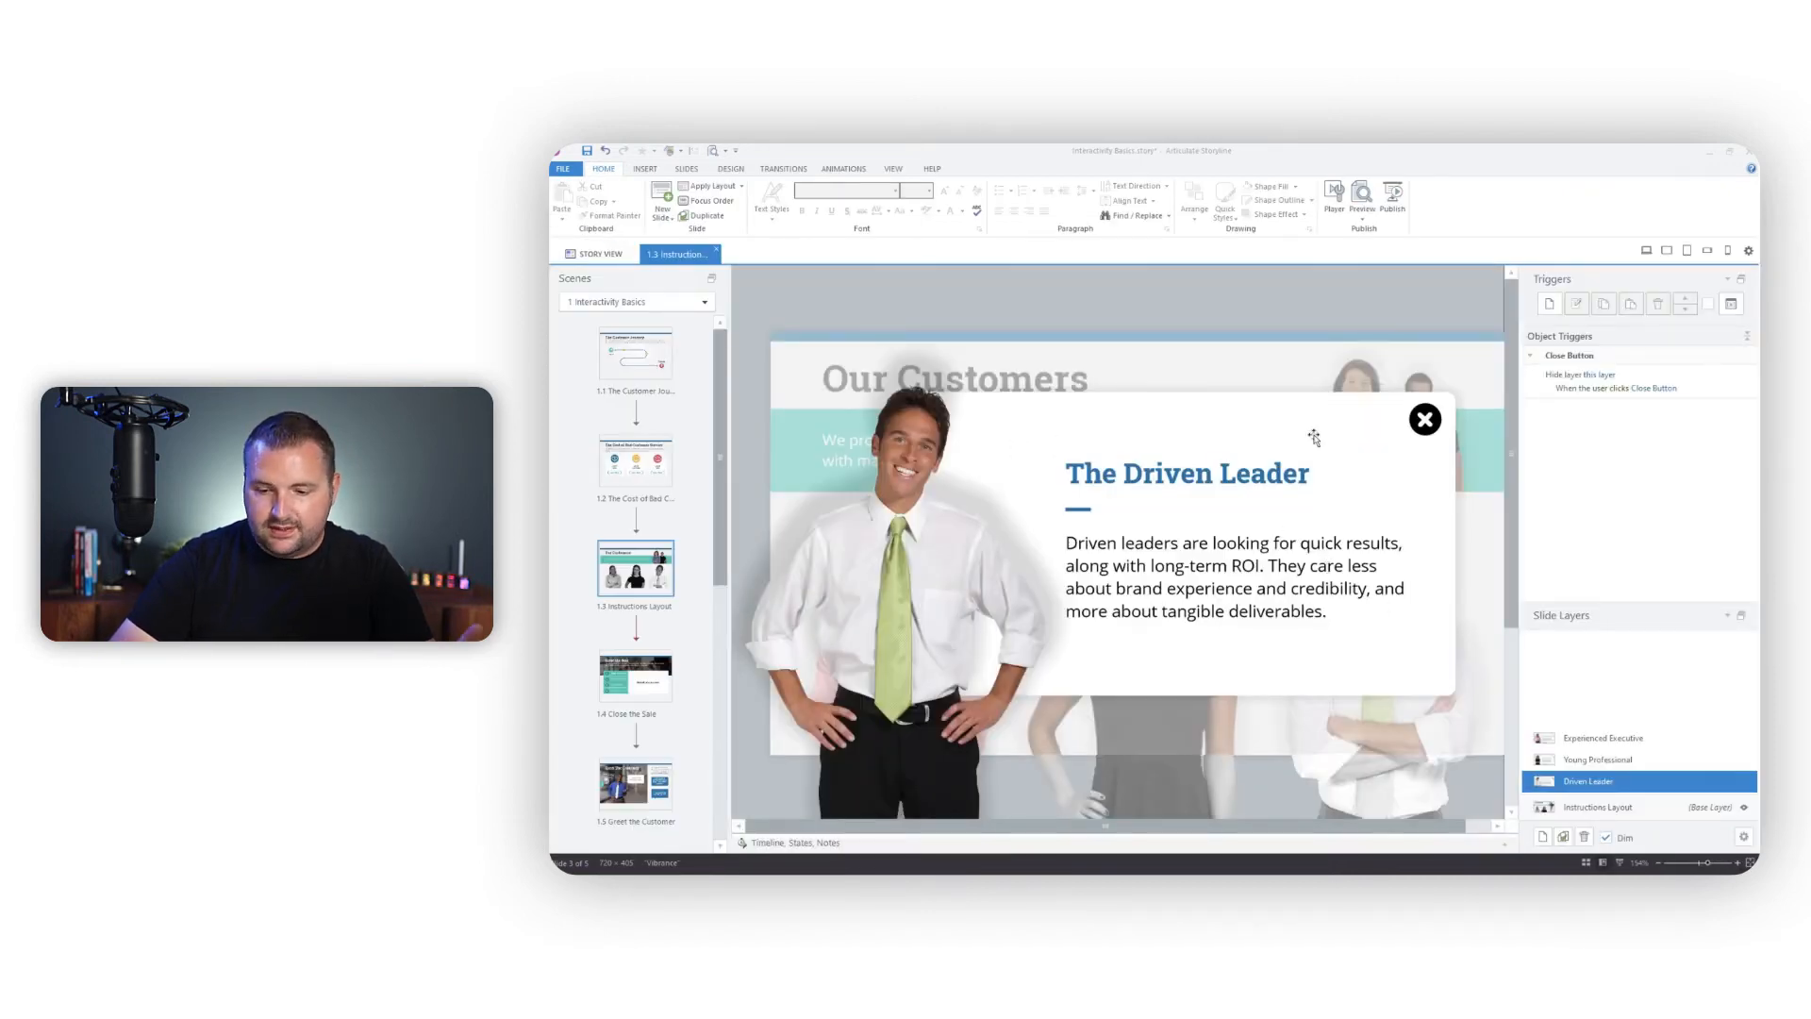
Copy the Driven Leader layer's close button with its trigger to the Young Professional and Experienced Executive layers
click(1423, 418)
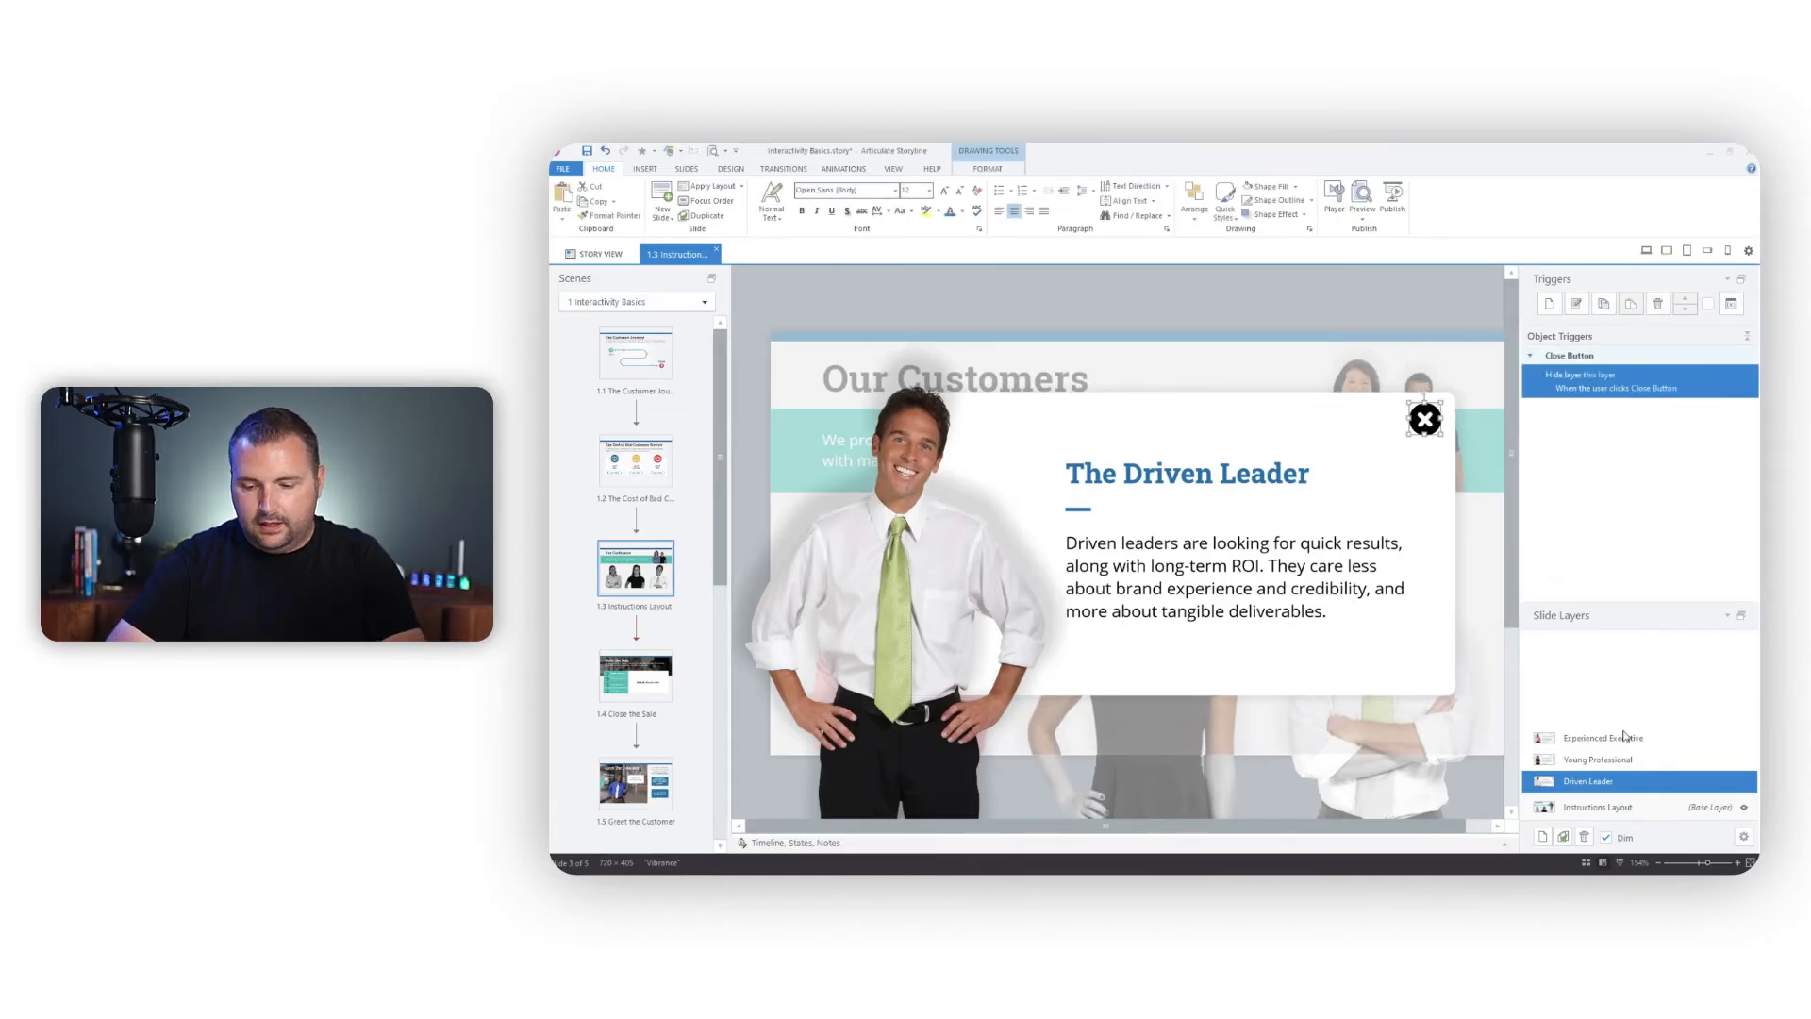
click(1601, 764)
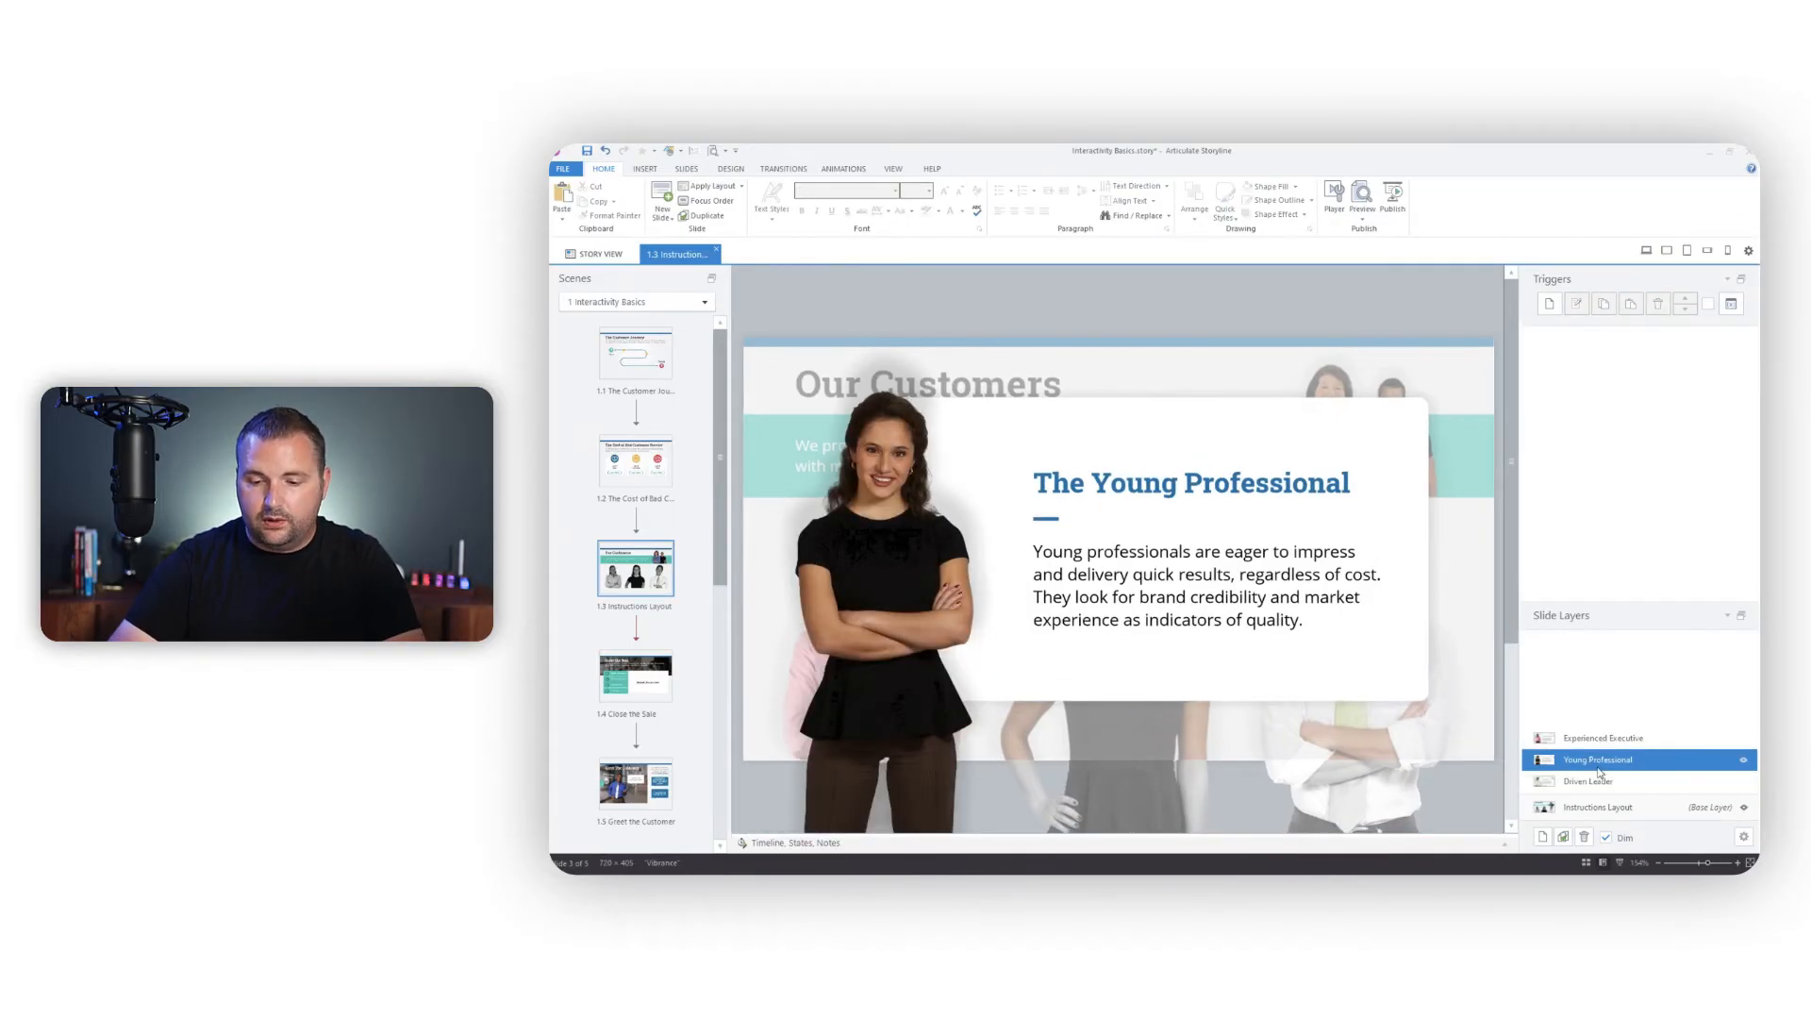
click(1604, 740)
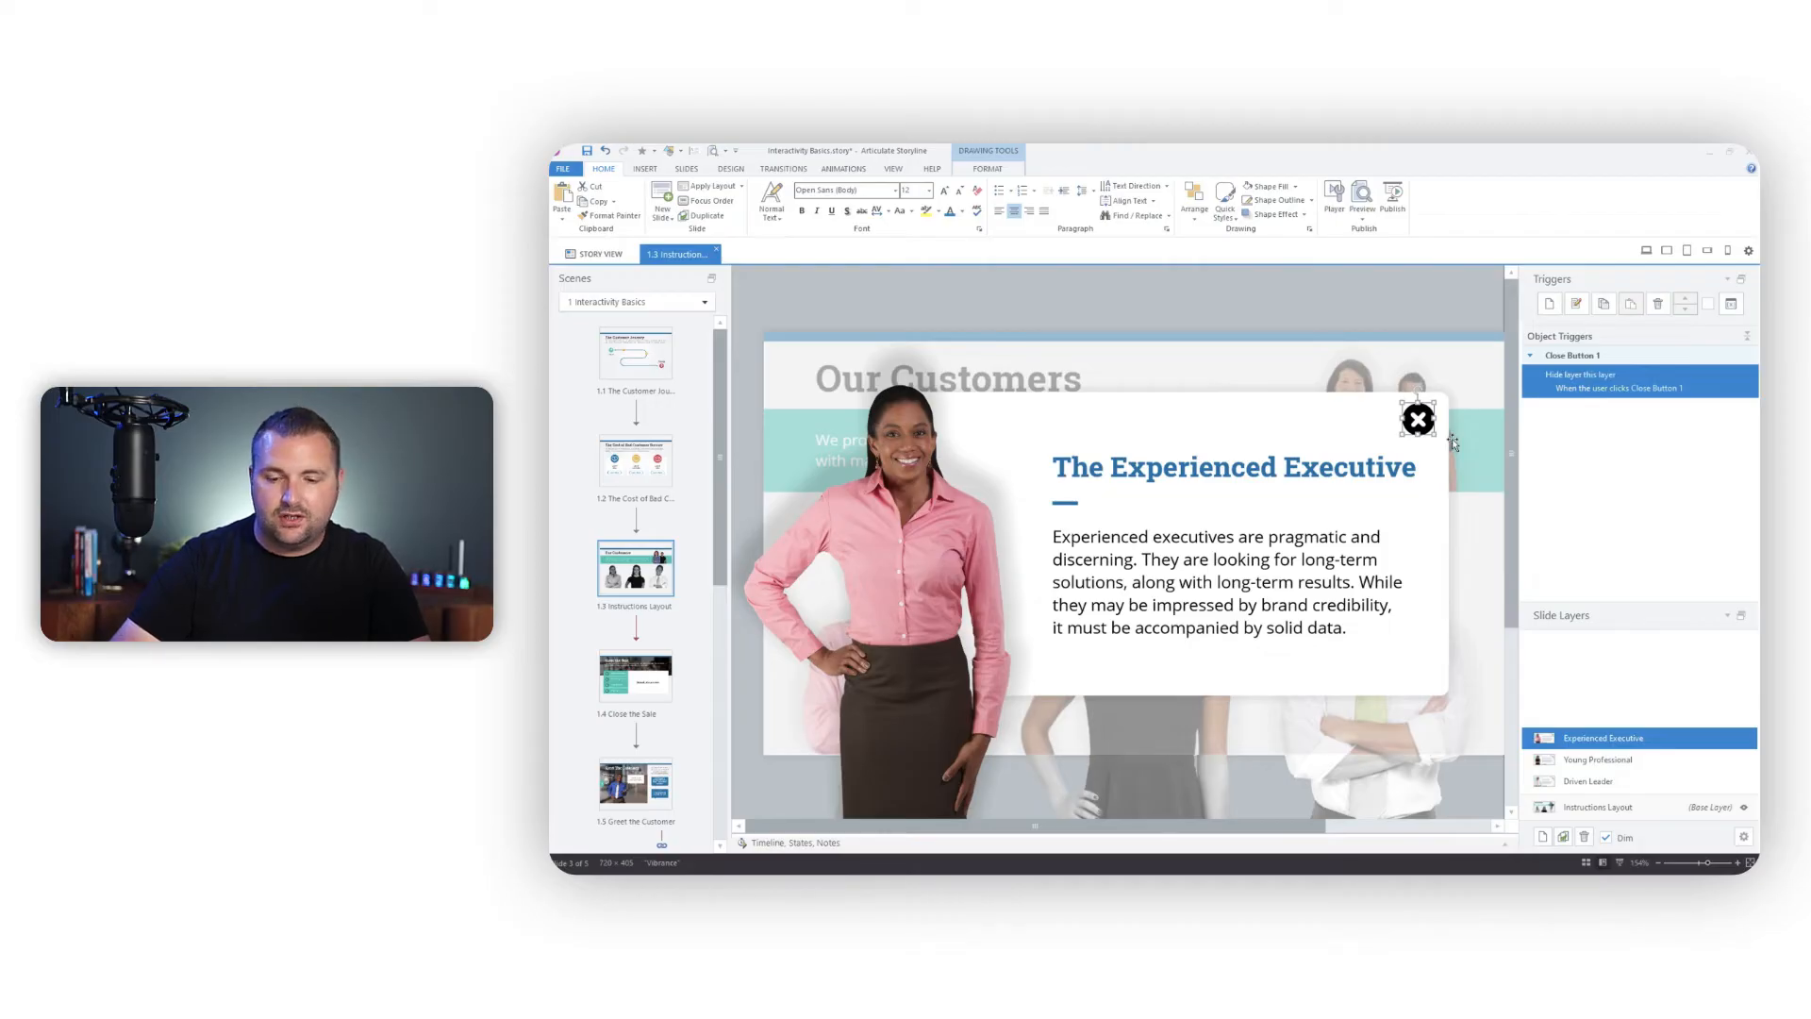
Preview the slide, open and close all three customers' layers with their close buttons, and return to editing
click(1363, 211)
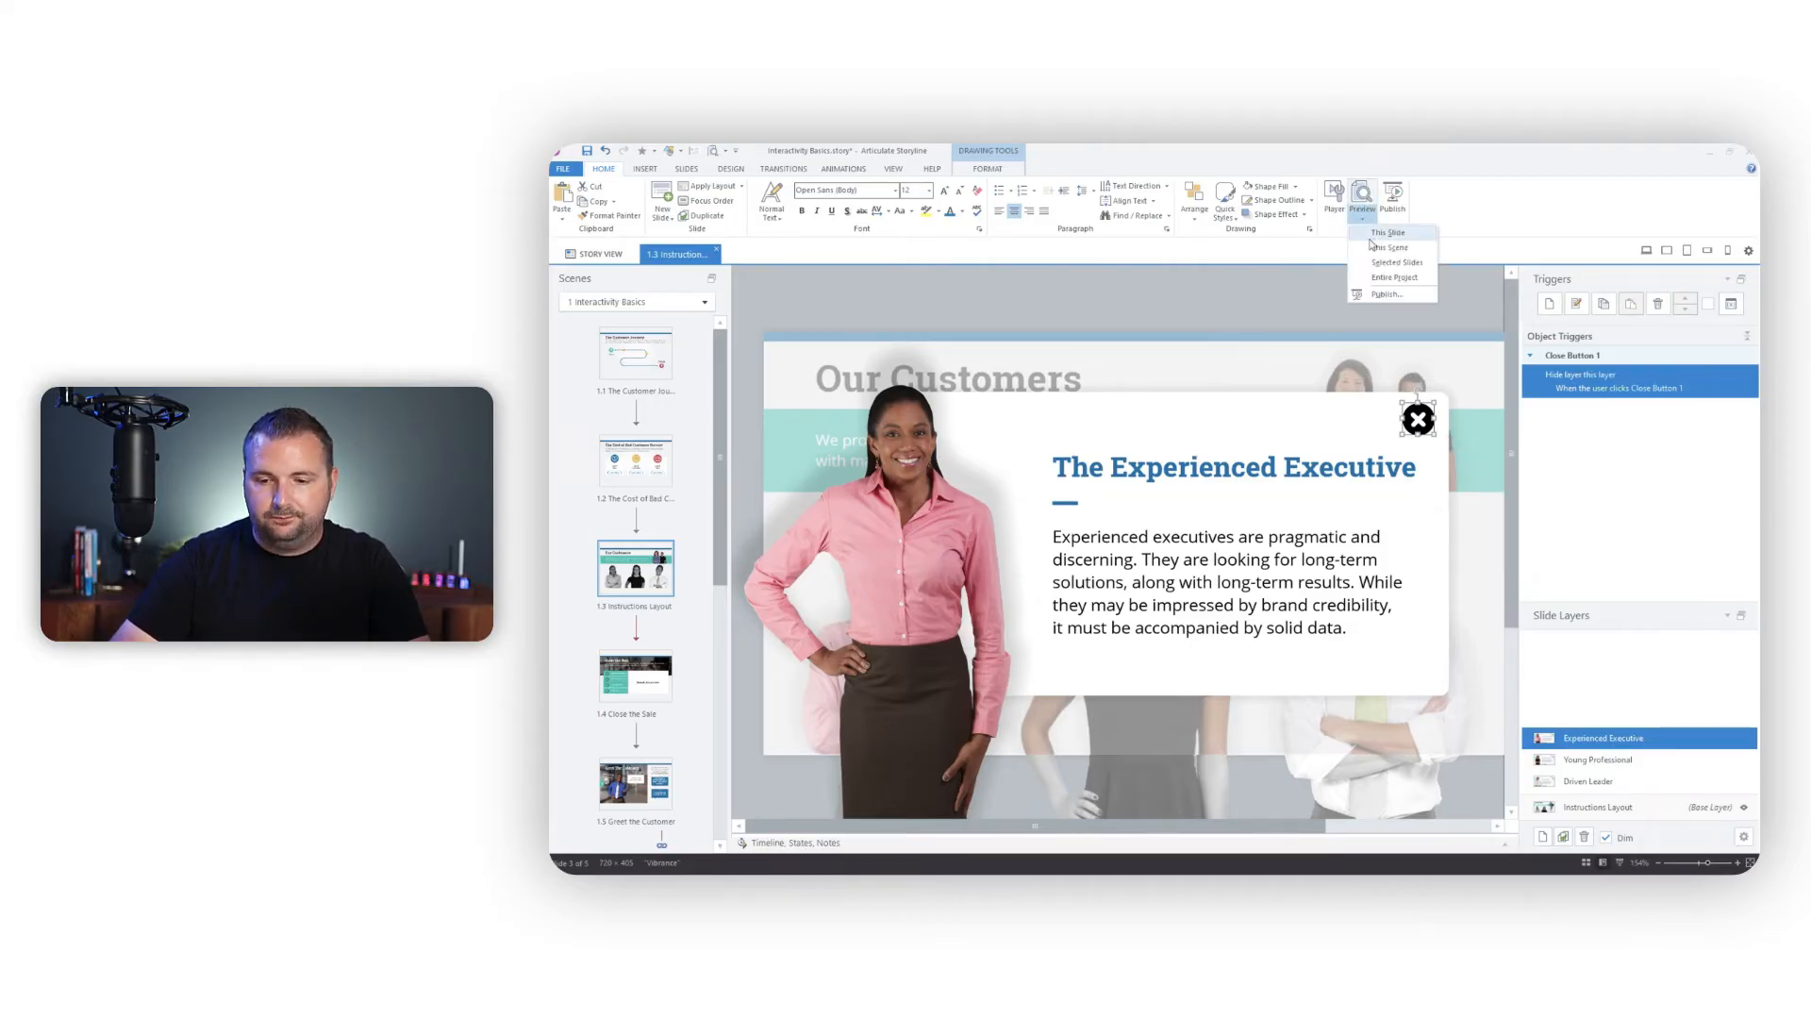
click(1369, 238)
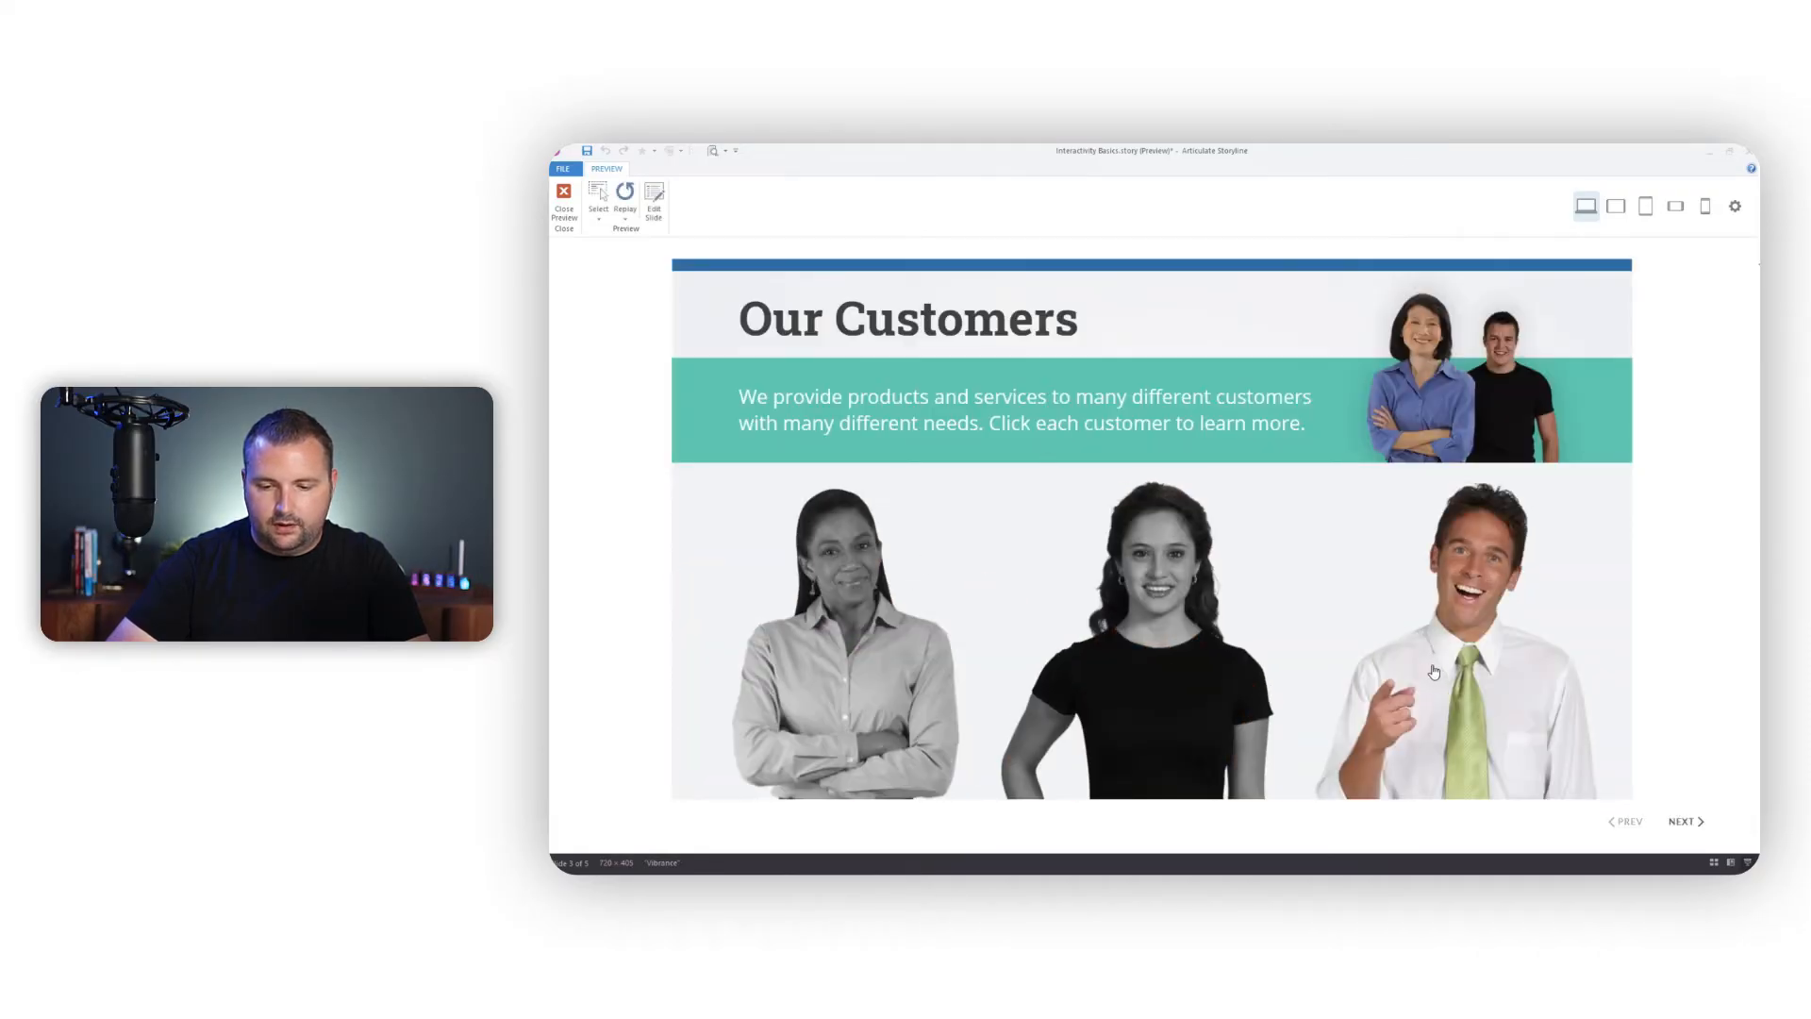
click(822, 632)
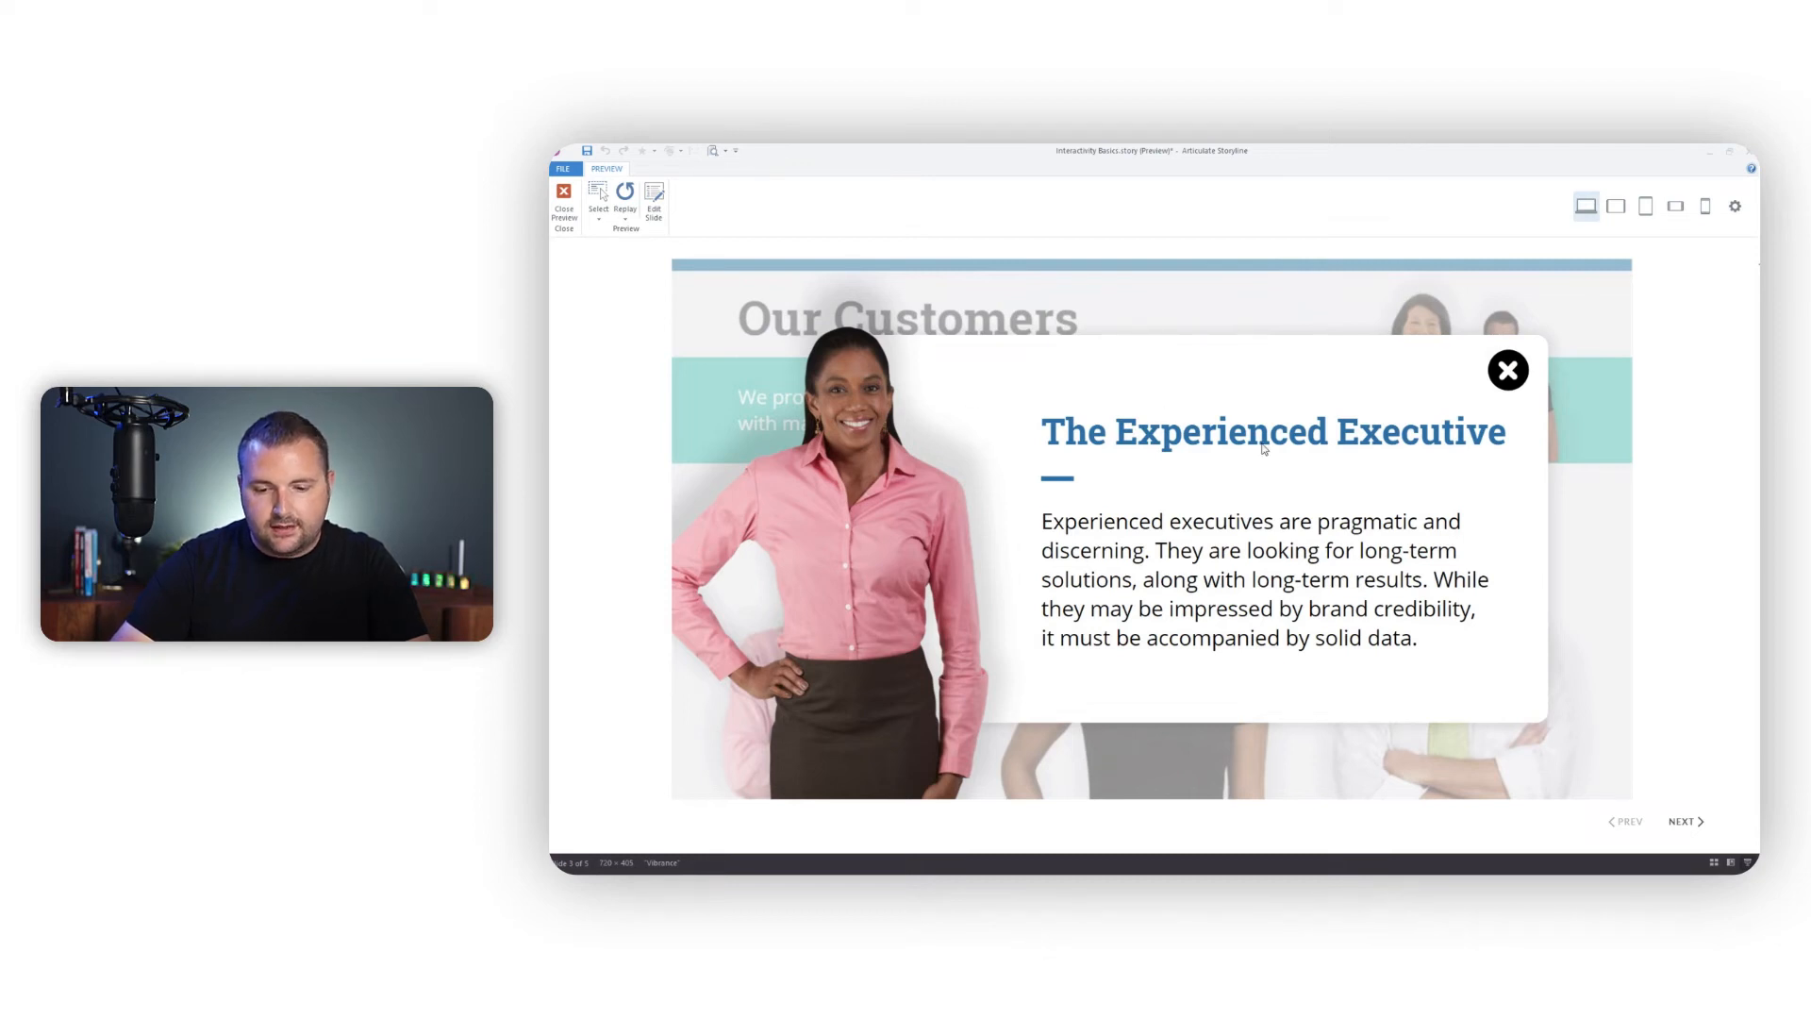
click(1501, 381)
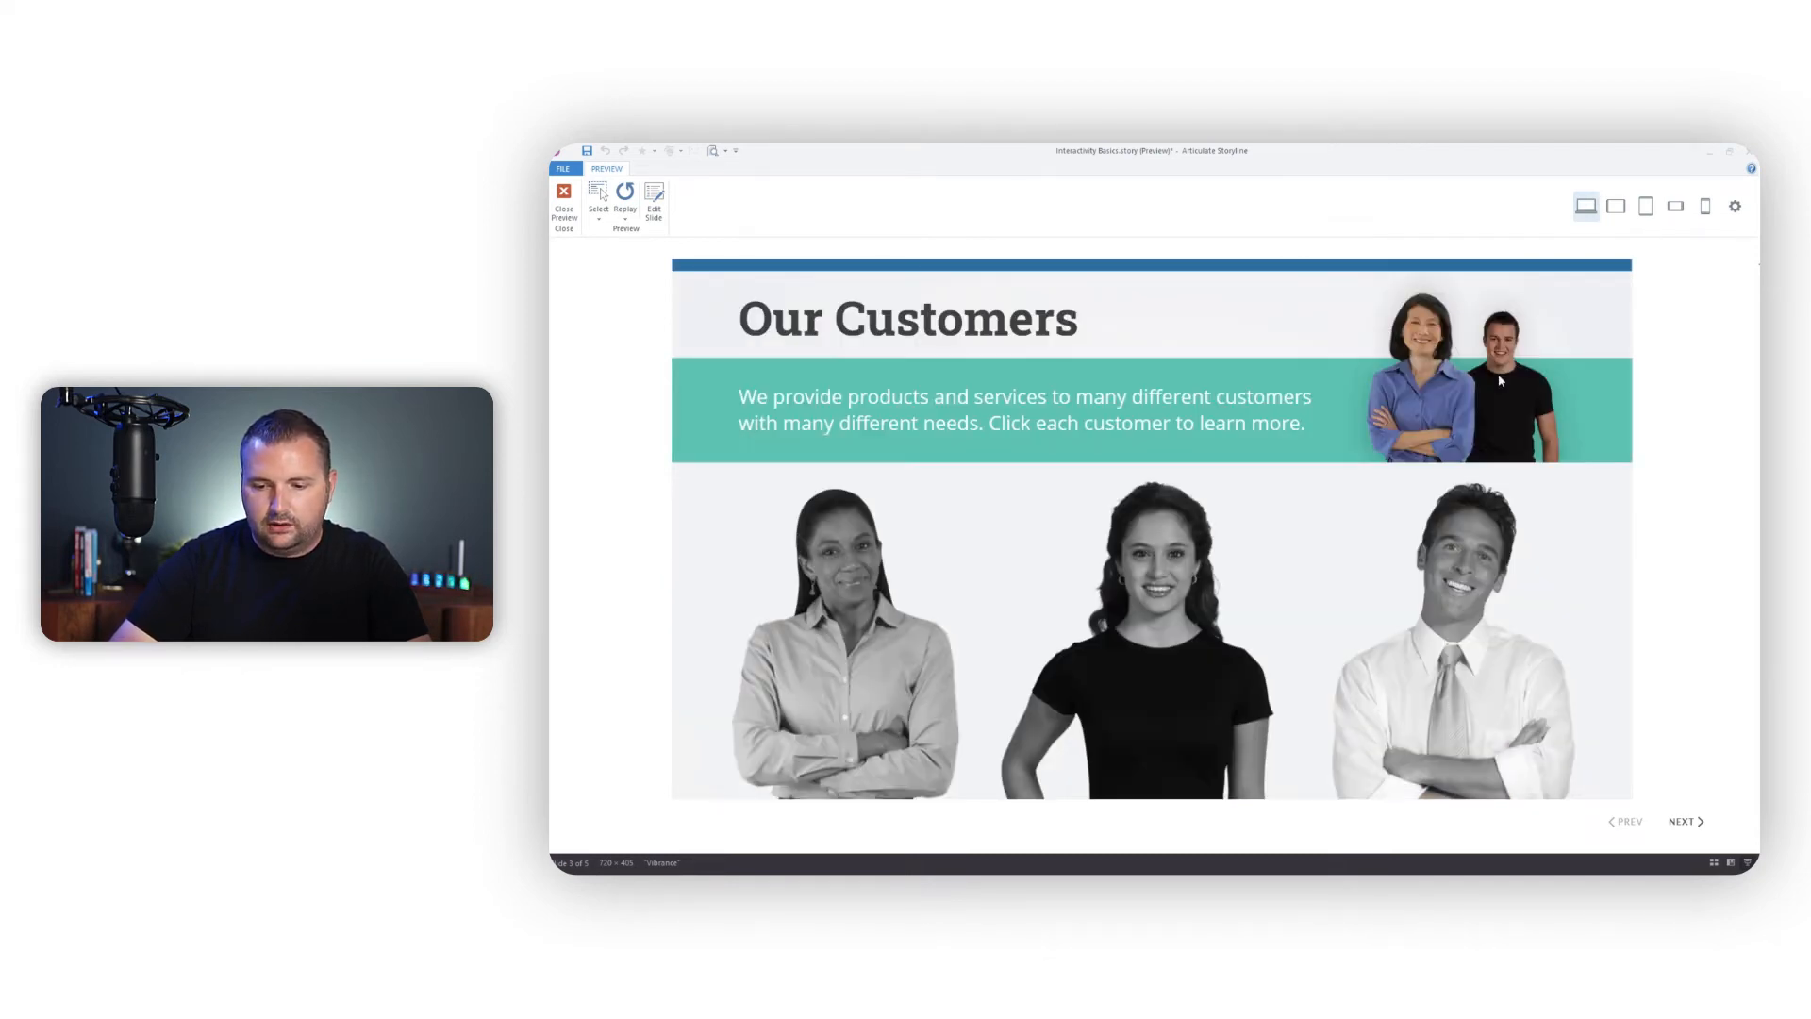
click(1497, 627)
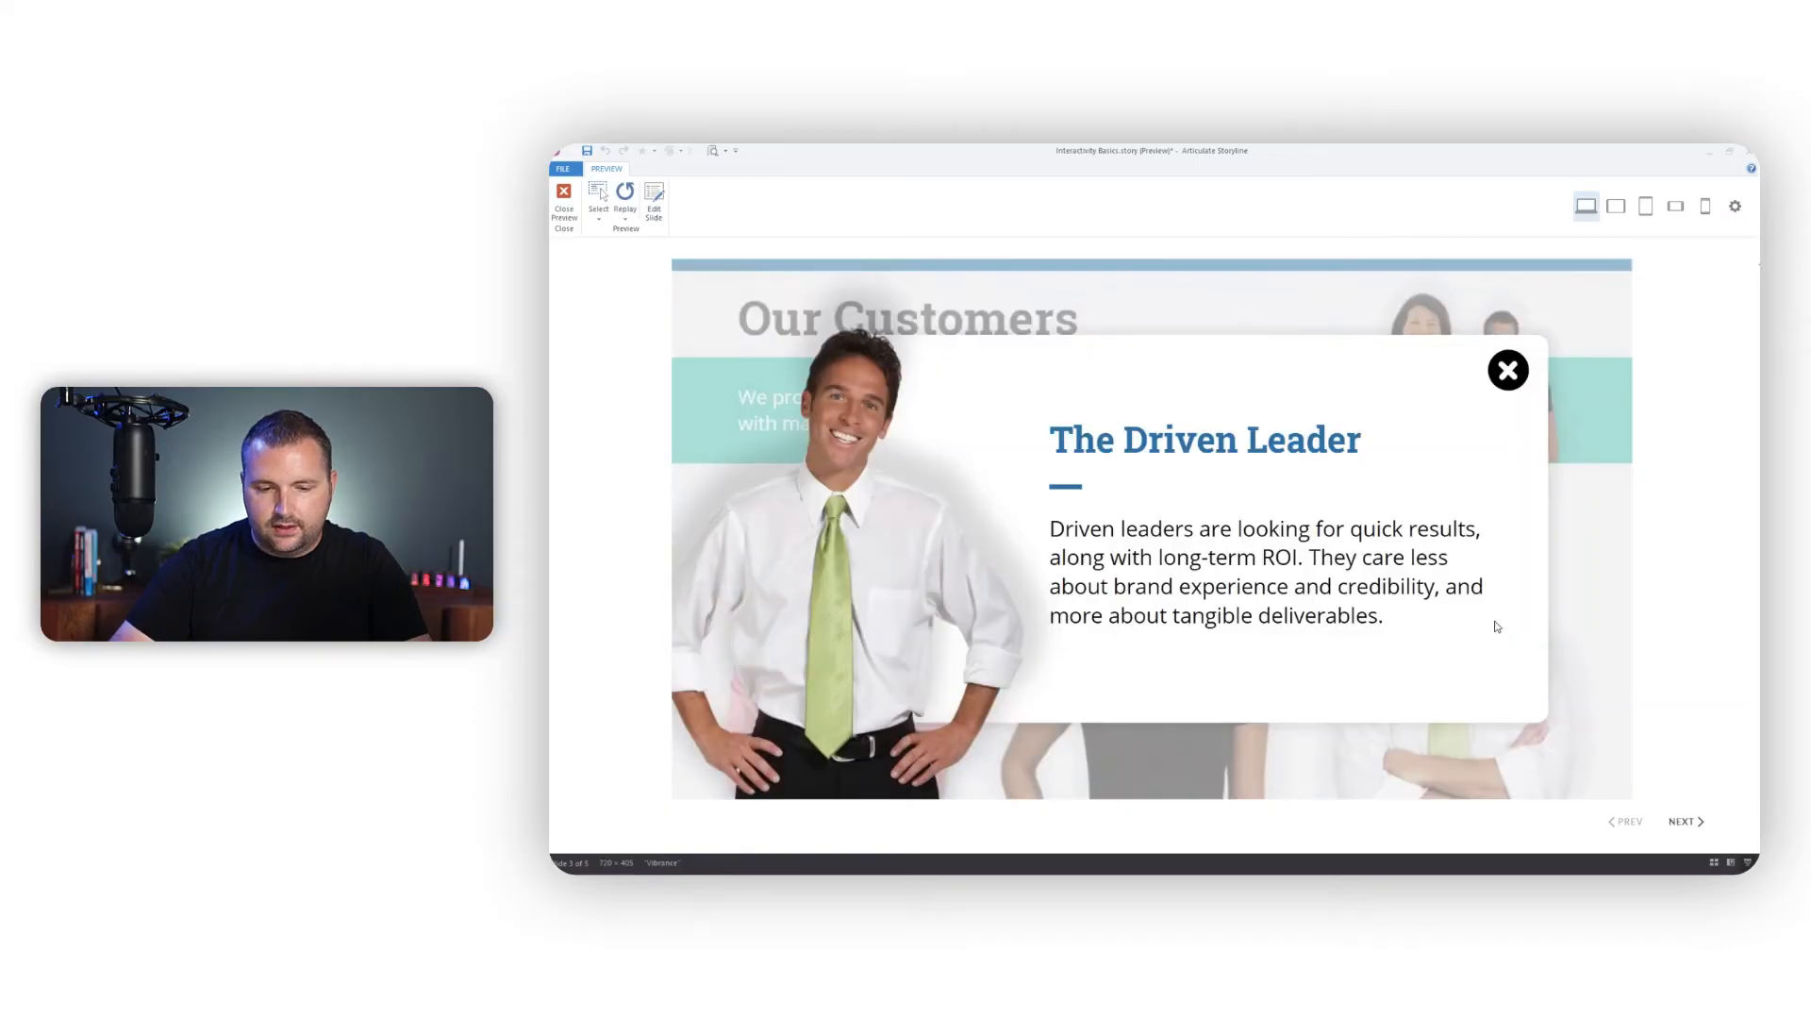
click(1509, 378)
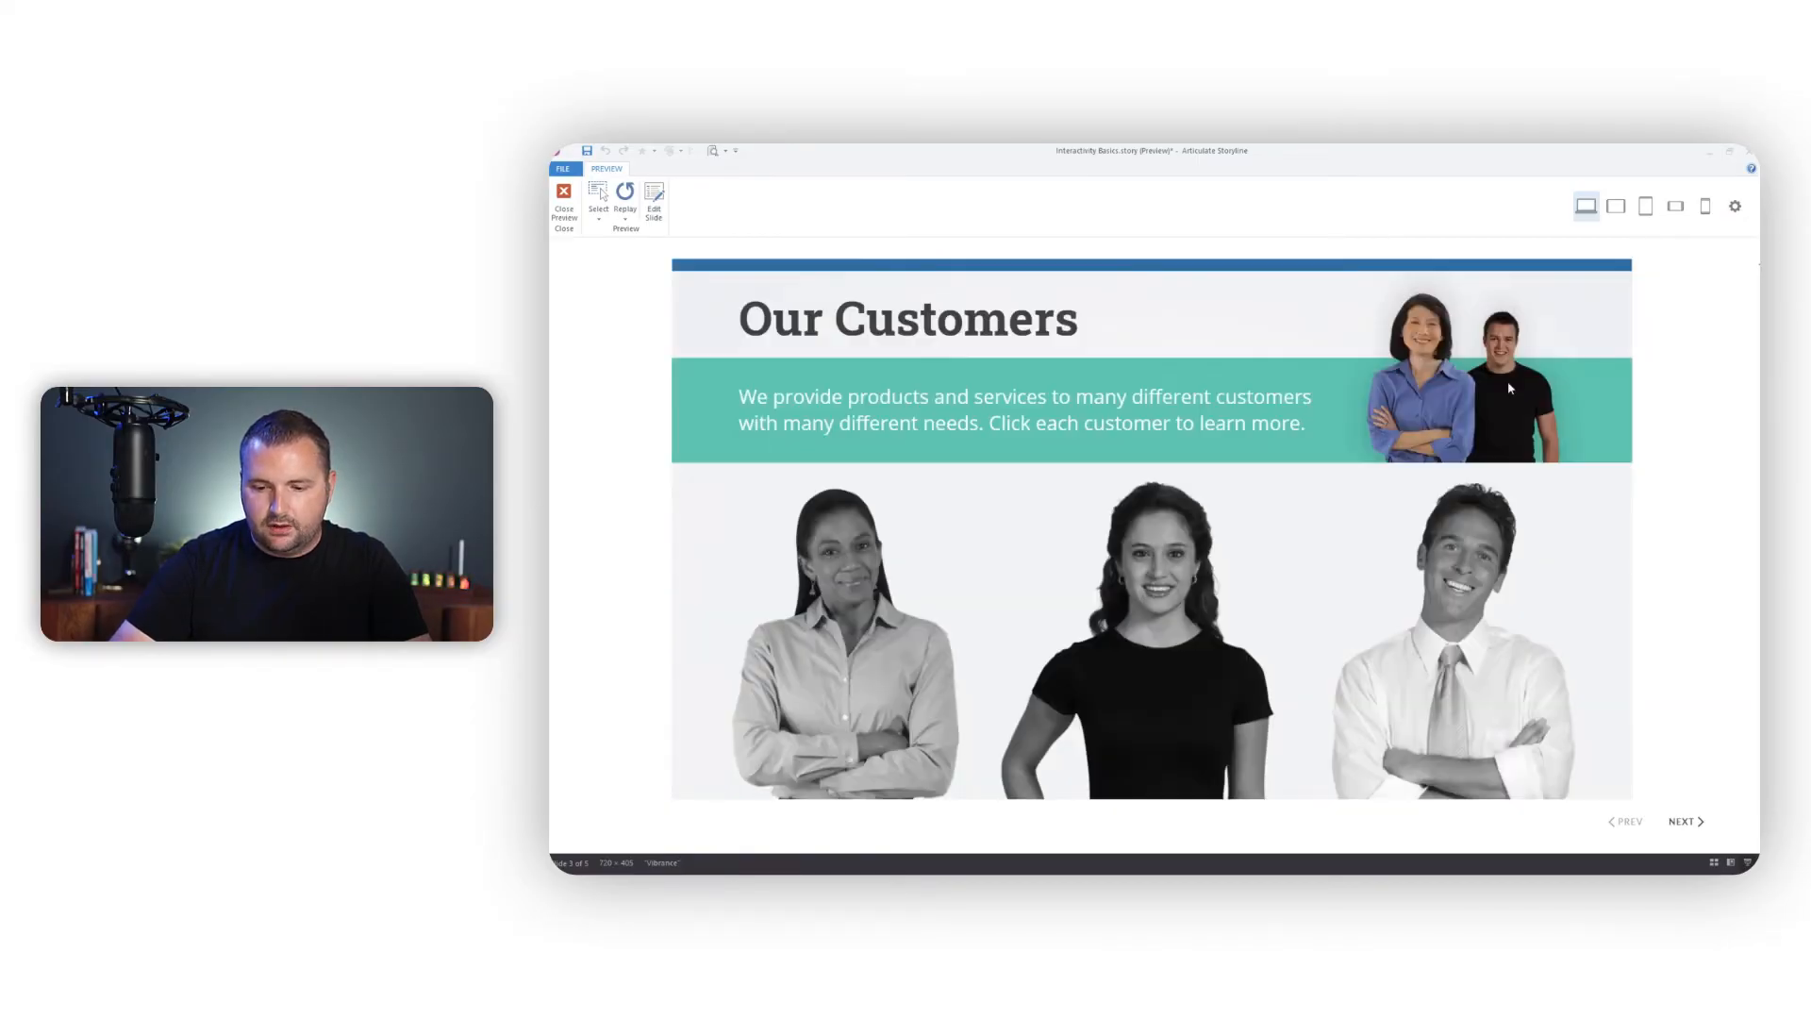
click(1174, 672)
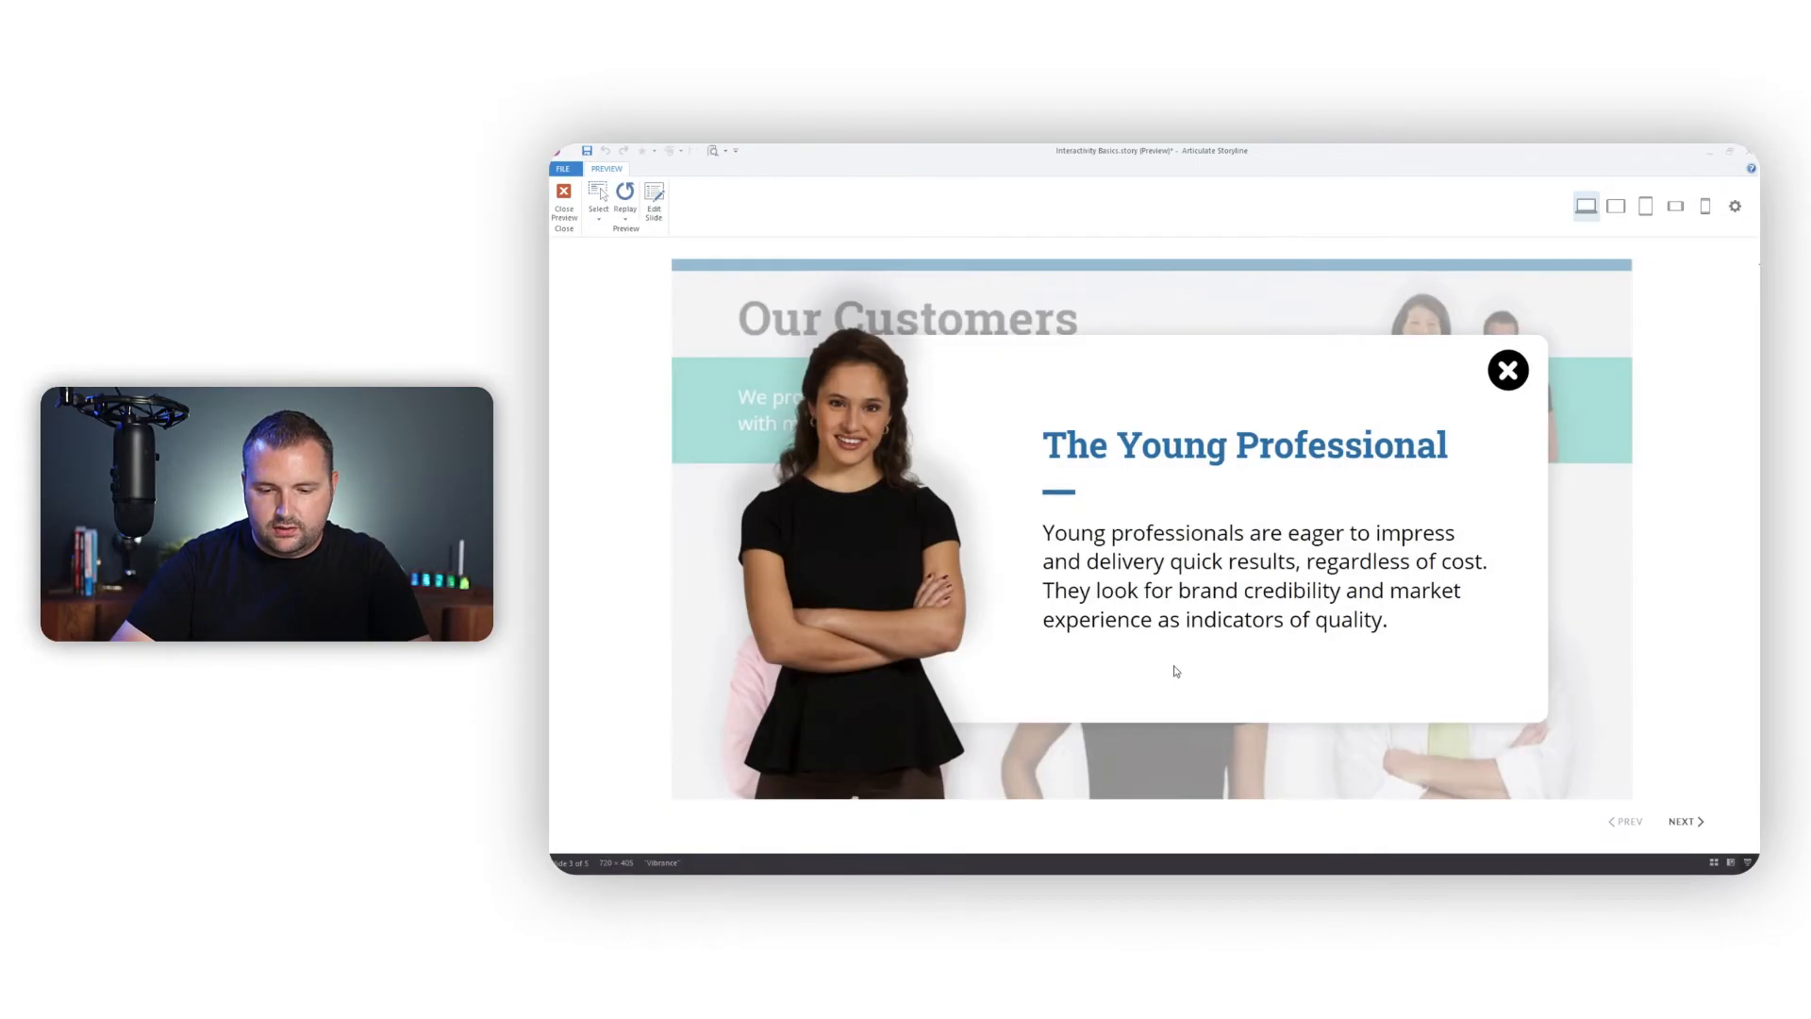
click(1509, 370)
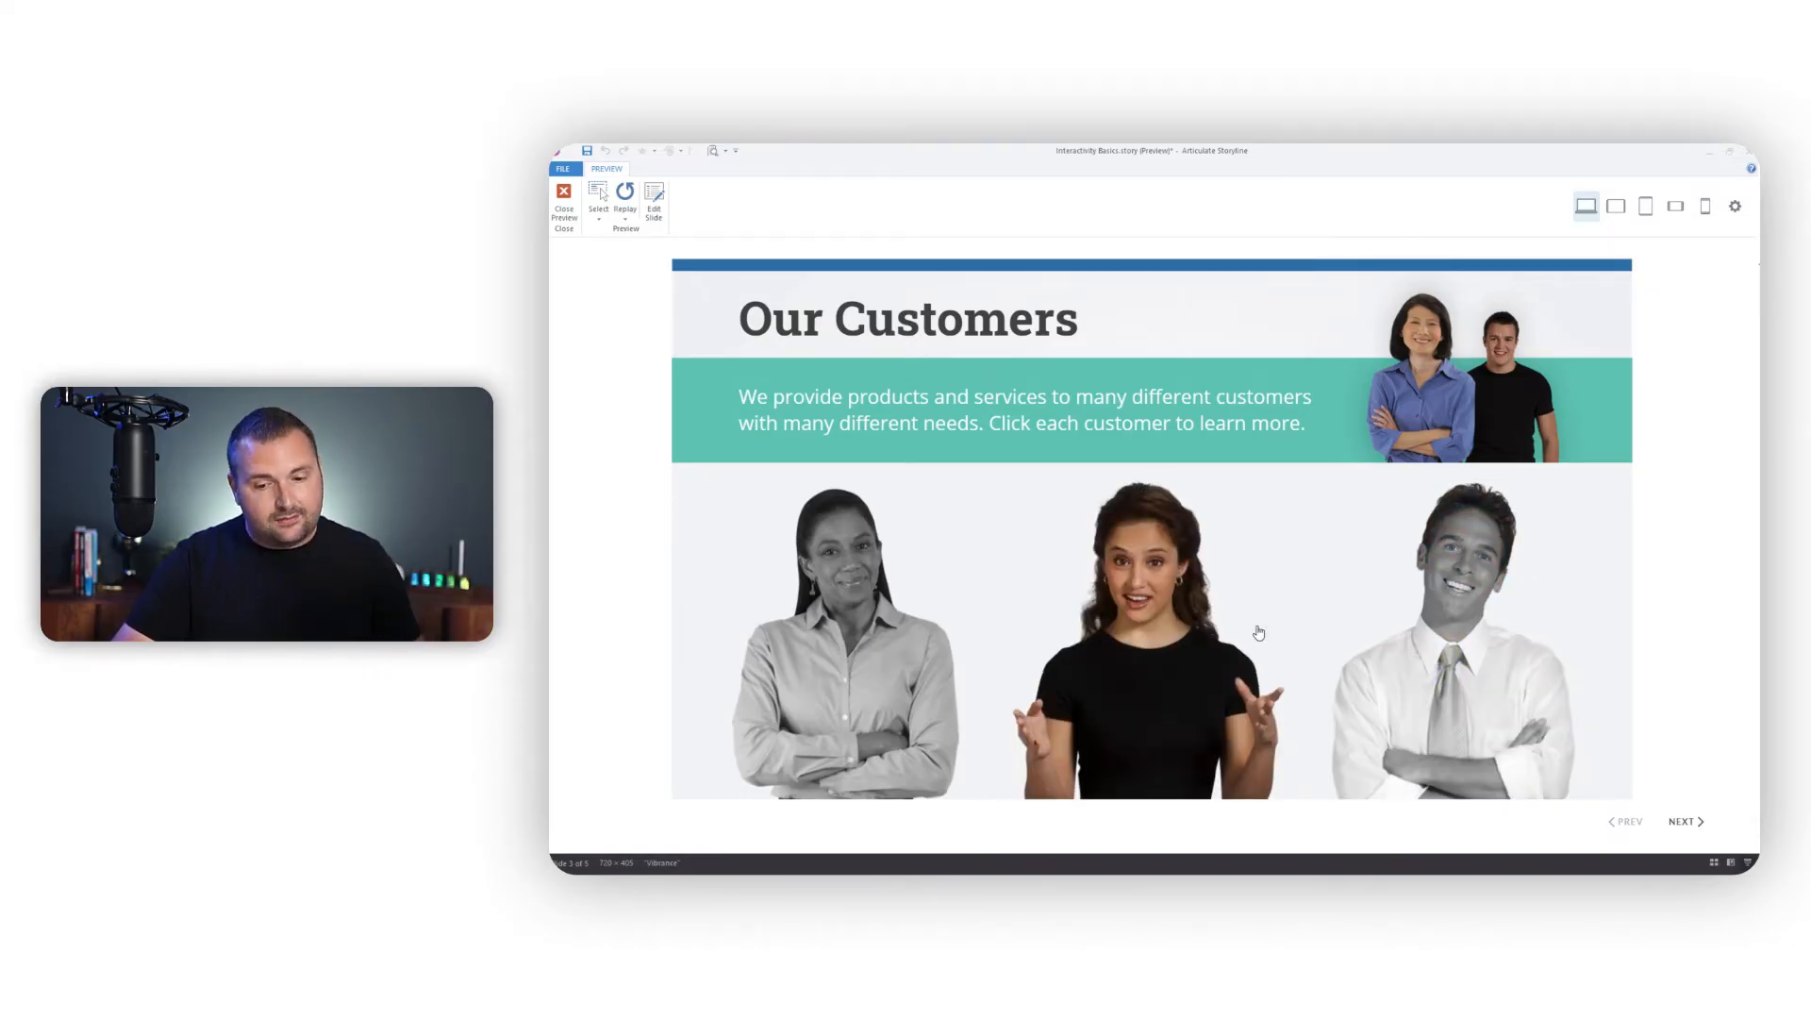
click(572, 212)
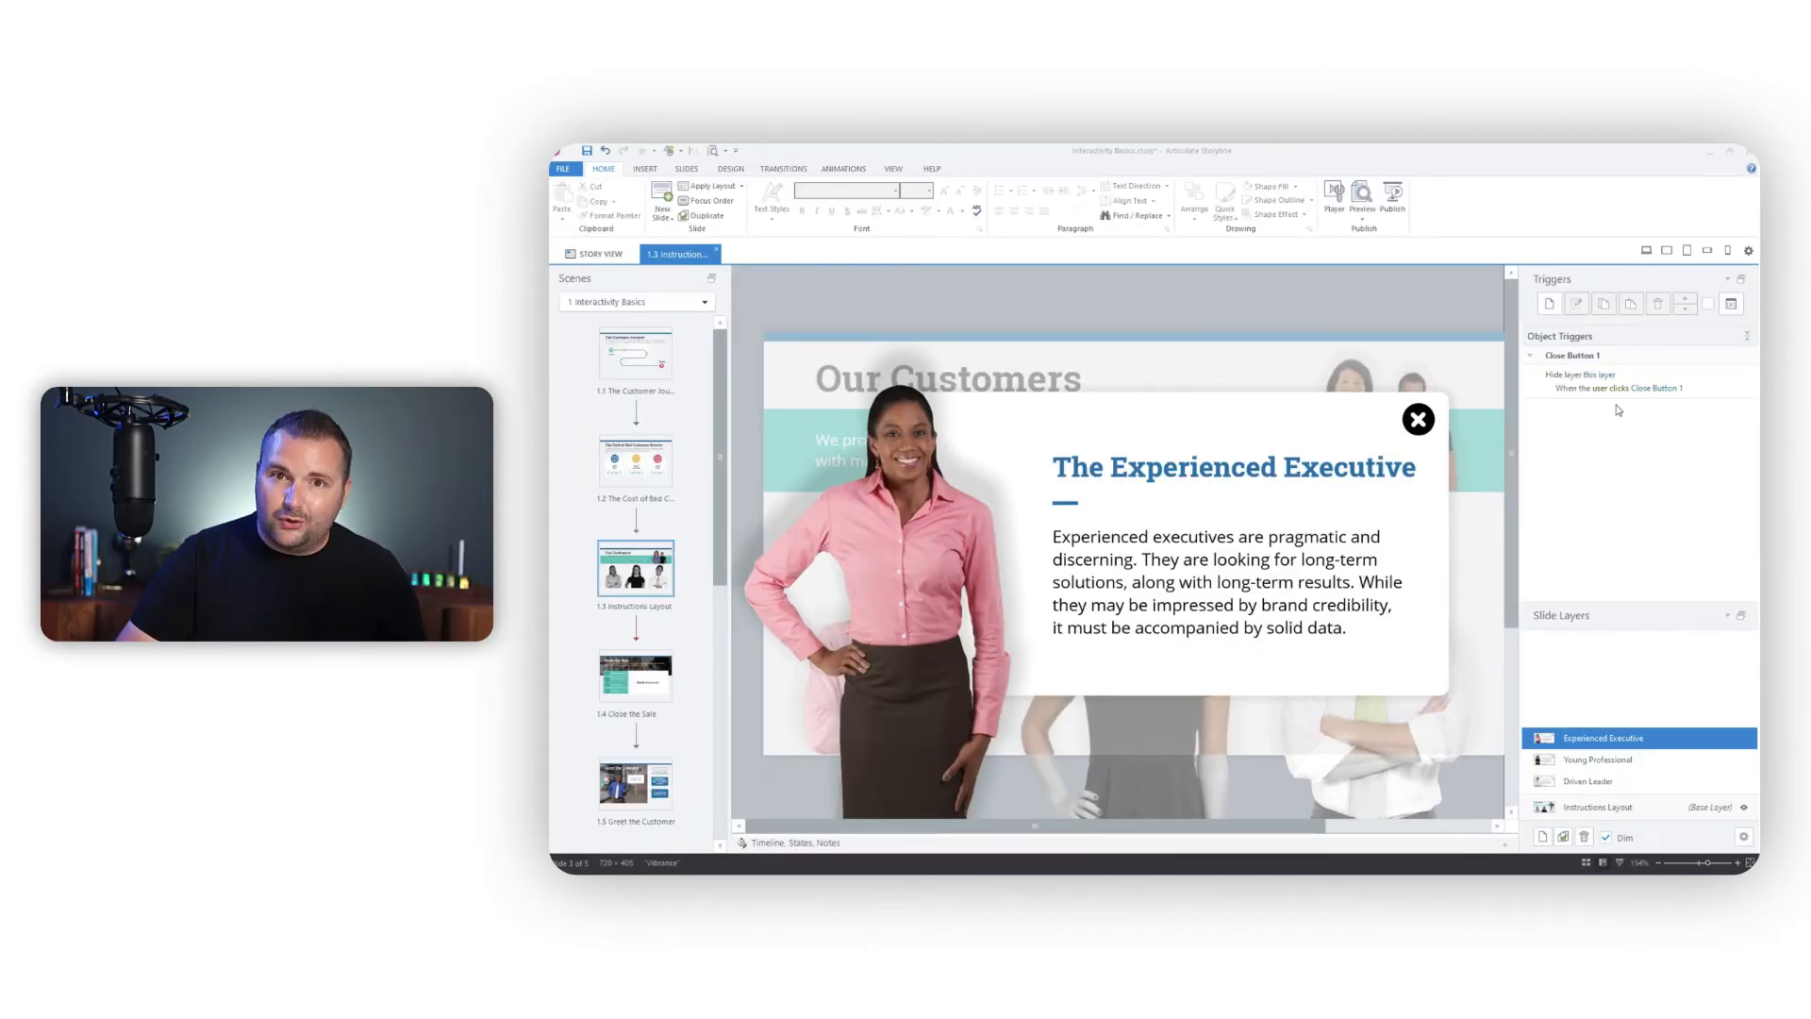
Return to the base layer of the Our Customers slide and open the Close the Sale slide
click(1582, 804)
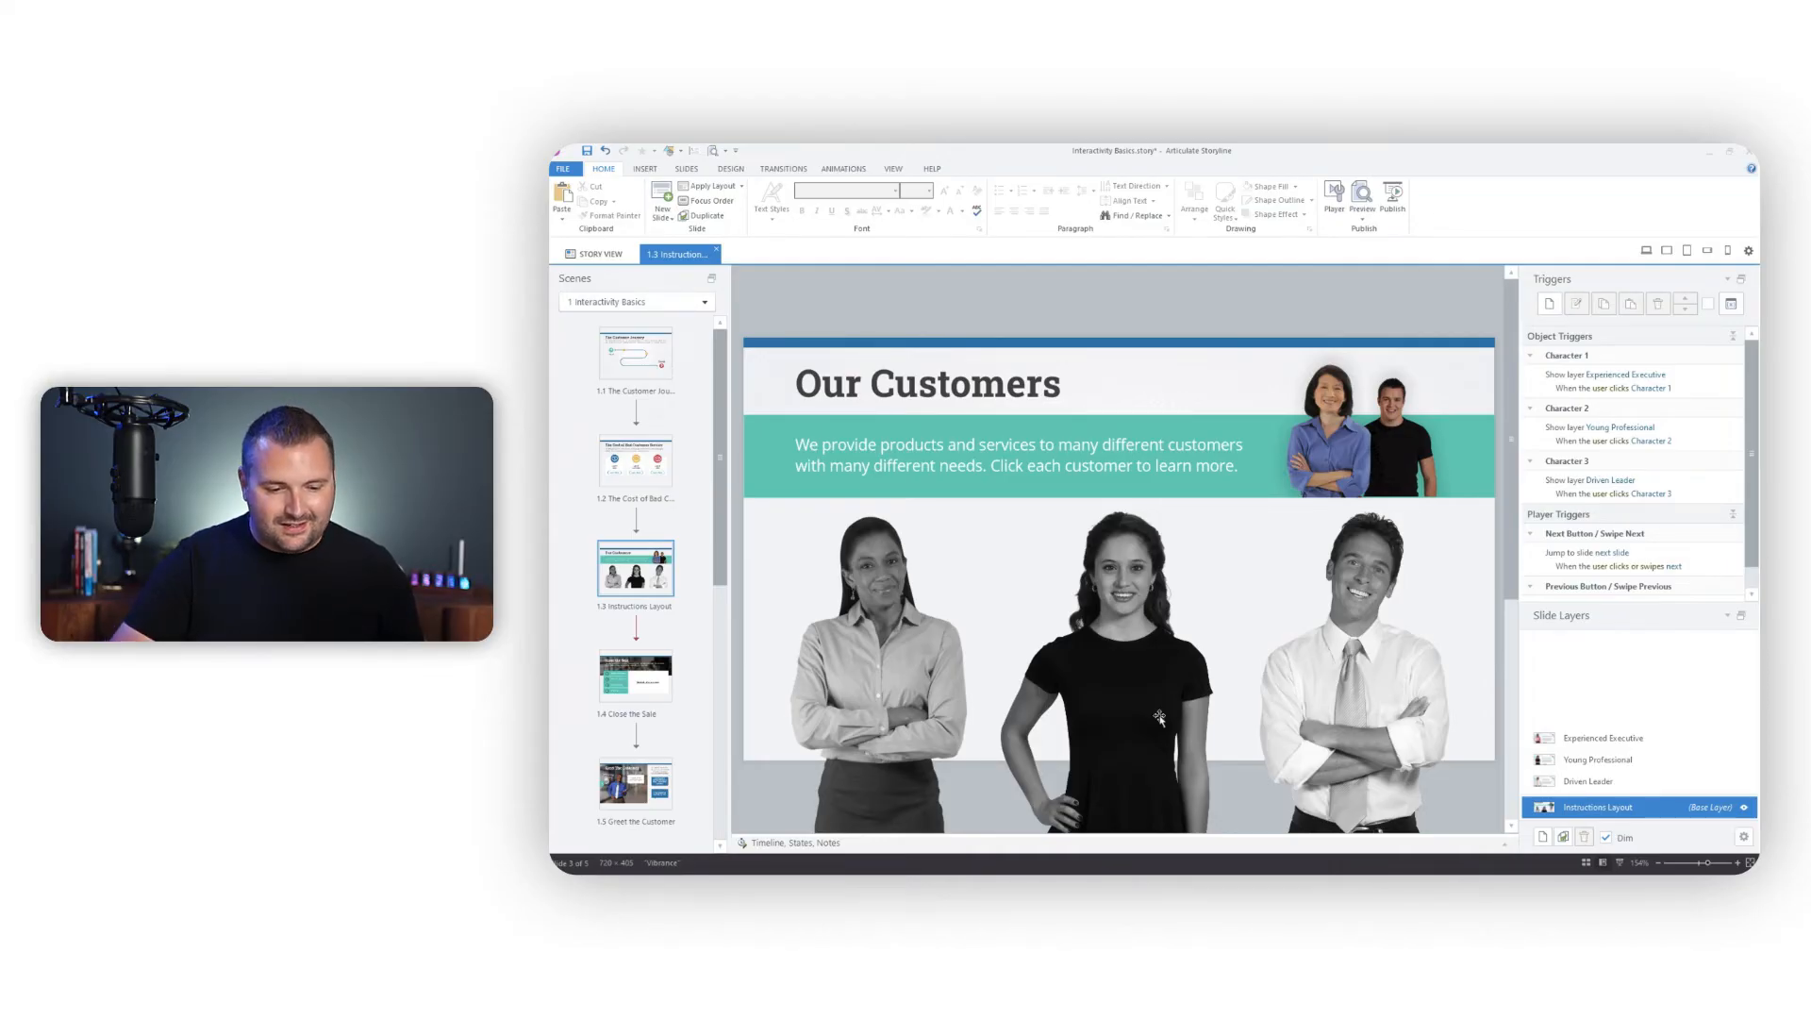
click(649, 676)
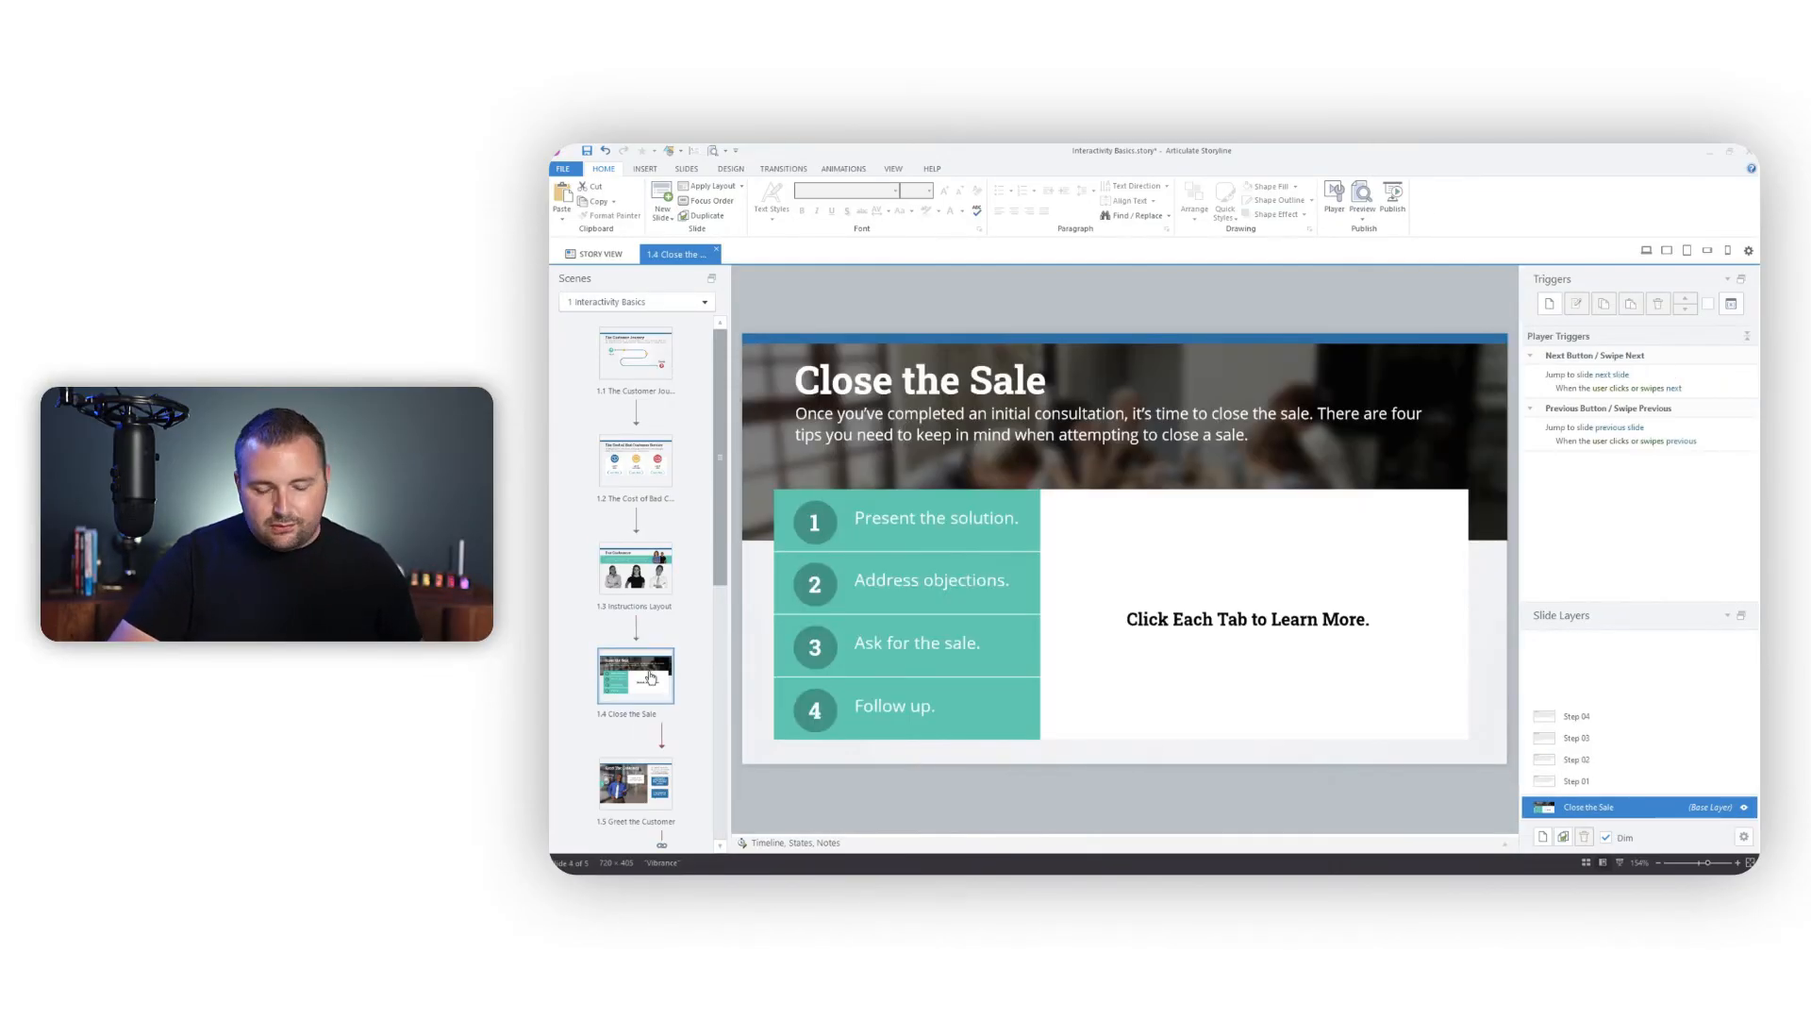
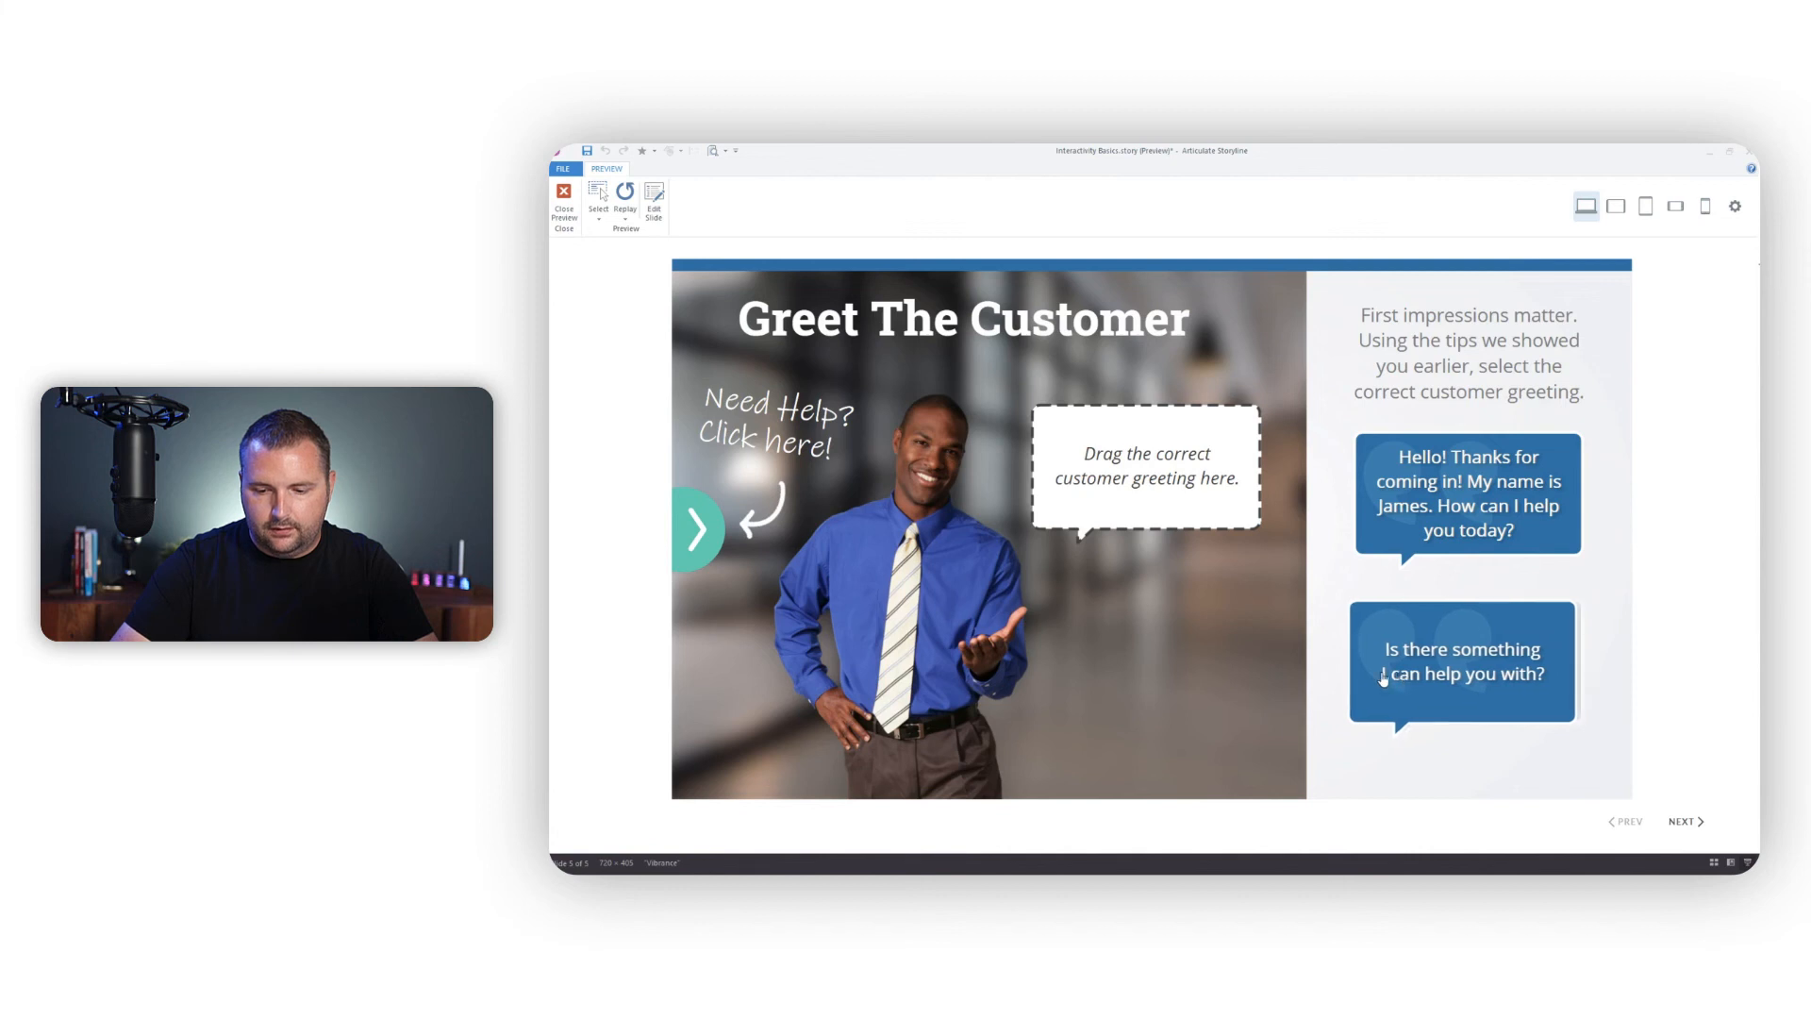
Test the Greet The Customer preview by dropping the "Is there something I can help you with?" greeting on the dashed speech bubble
drag(1403, 682, 1074, 513)
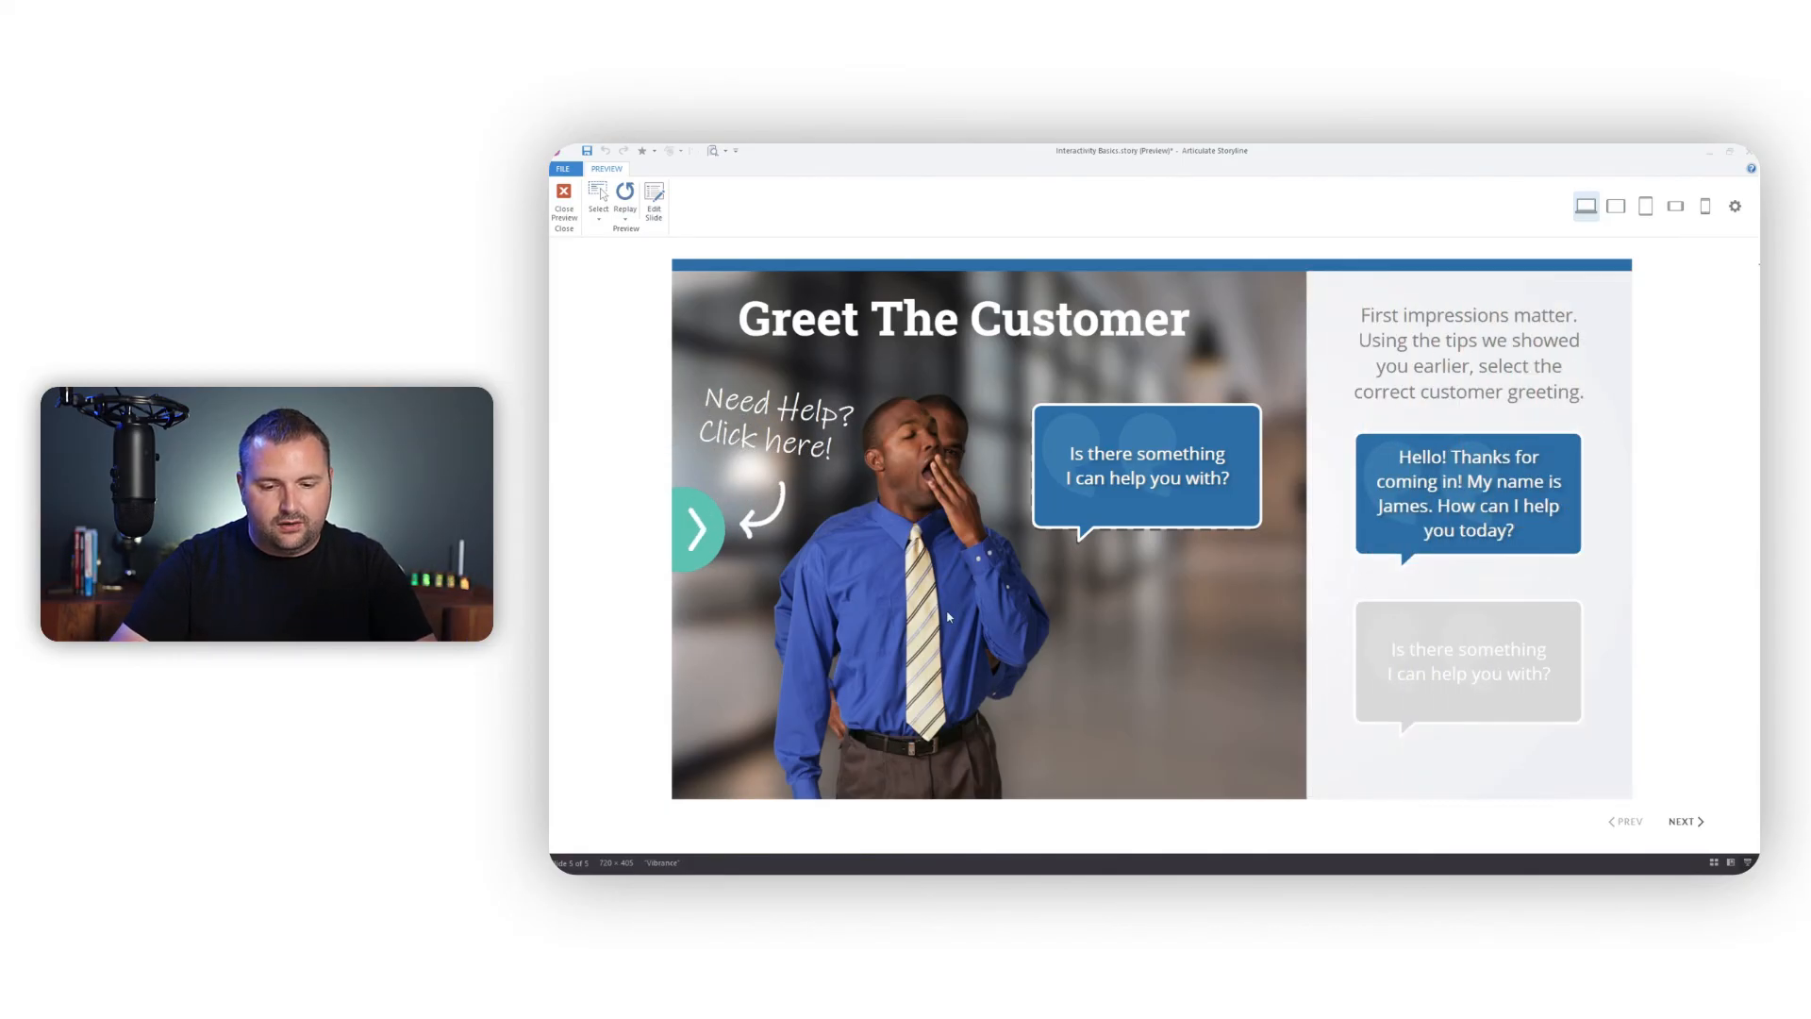
Exit the preview and hide the base layer's Character 1 on the Correct layer of the Greet The Customer slide
click(564, 200)
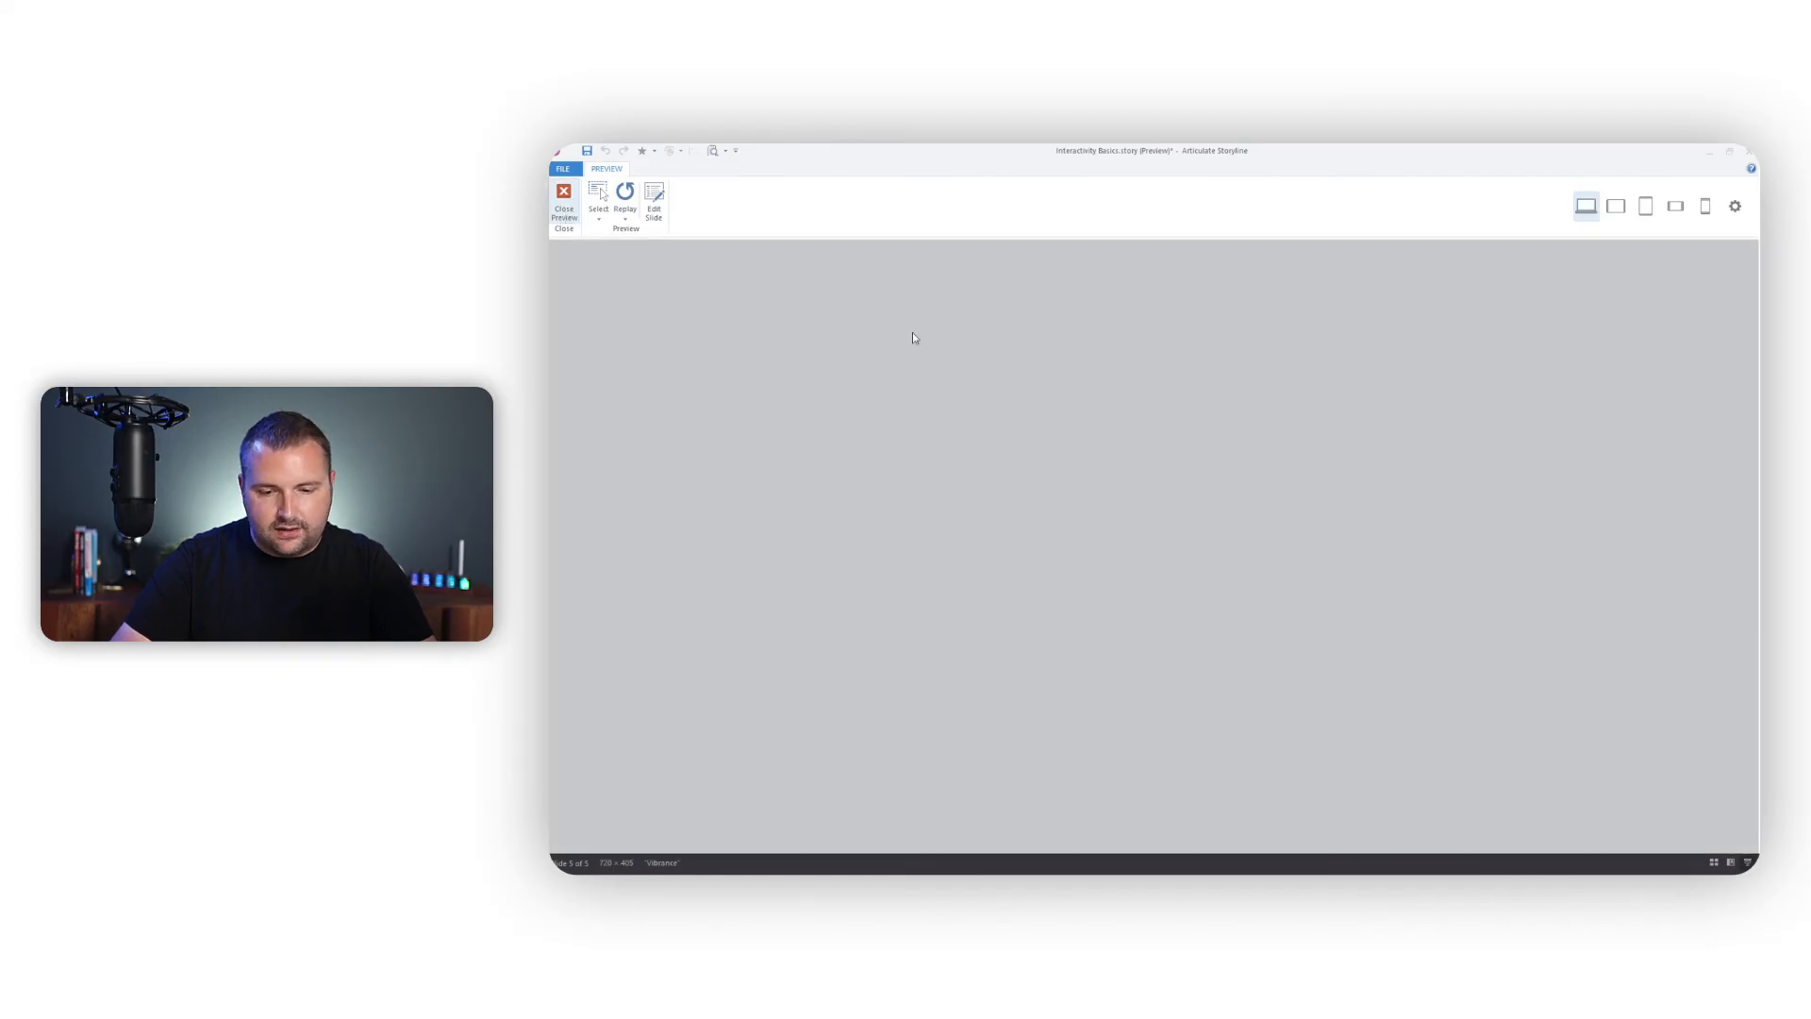
click(981, 552)
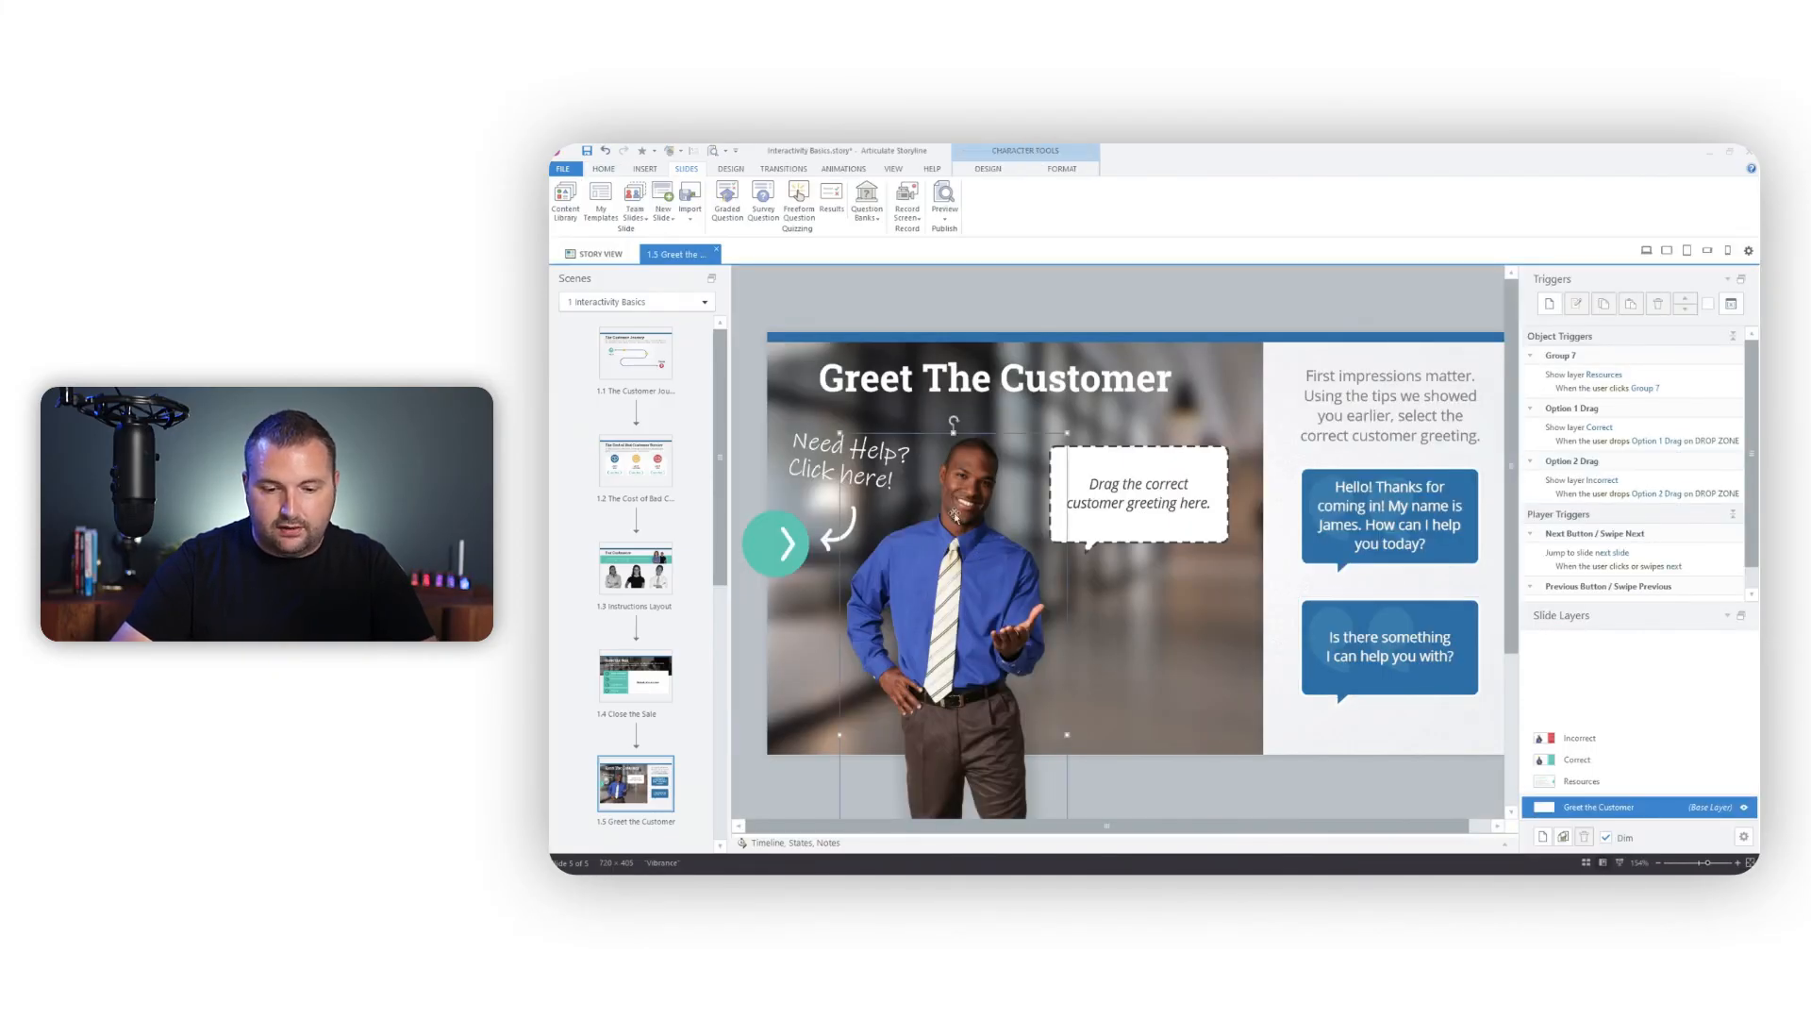
click(1578, 759)
click(969, 579)
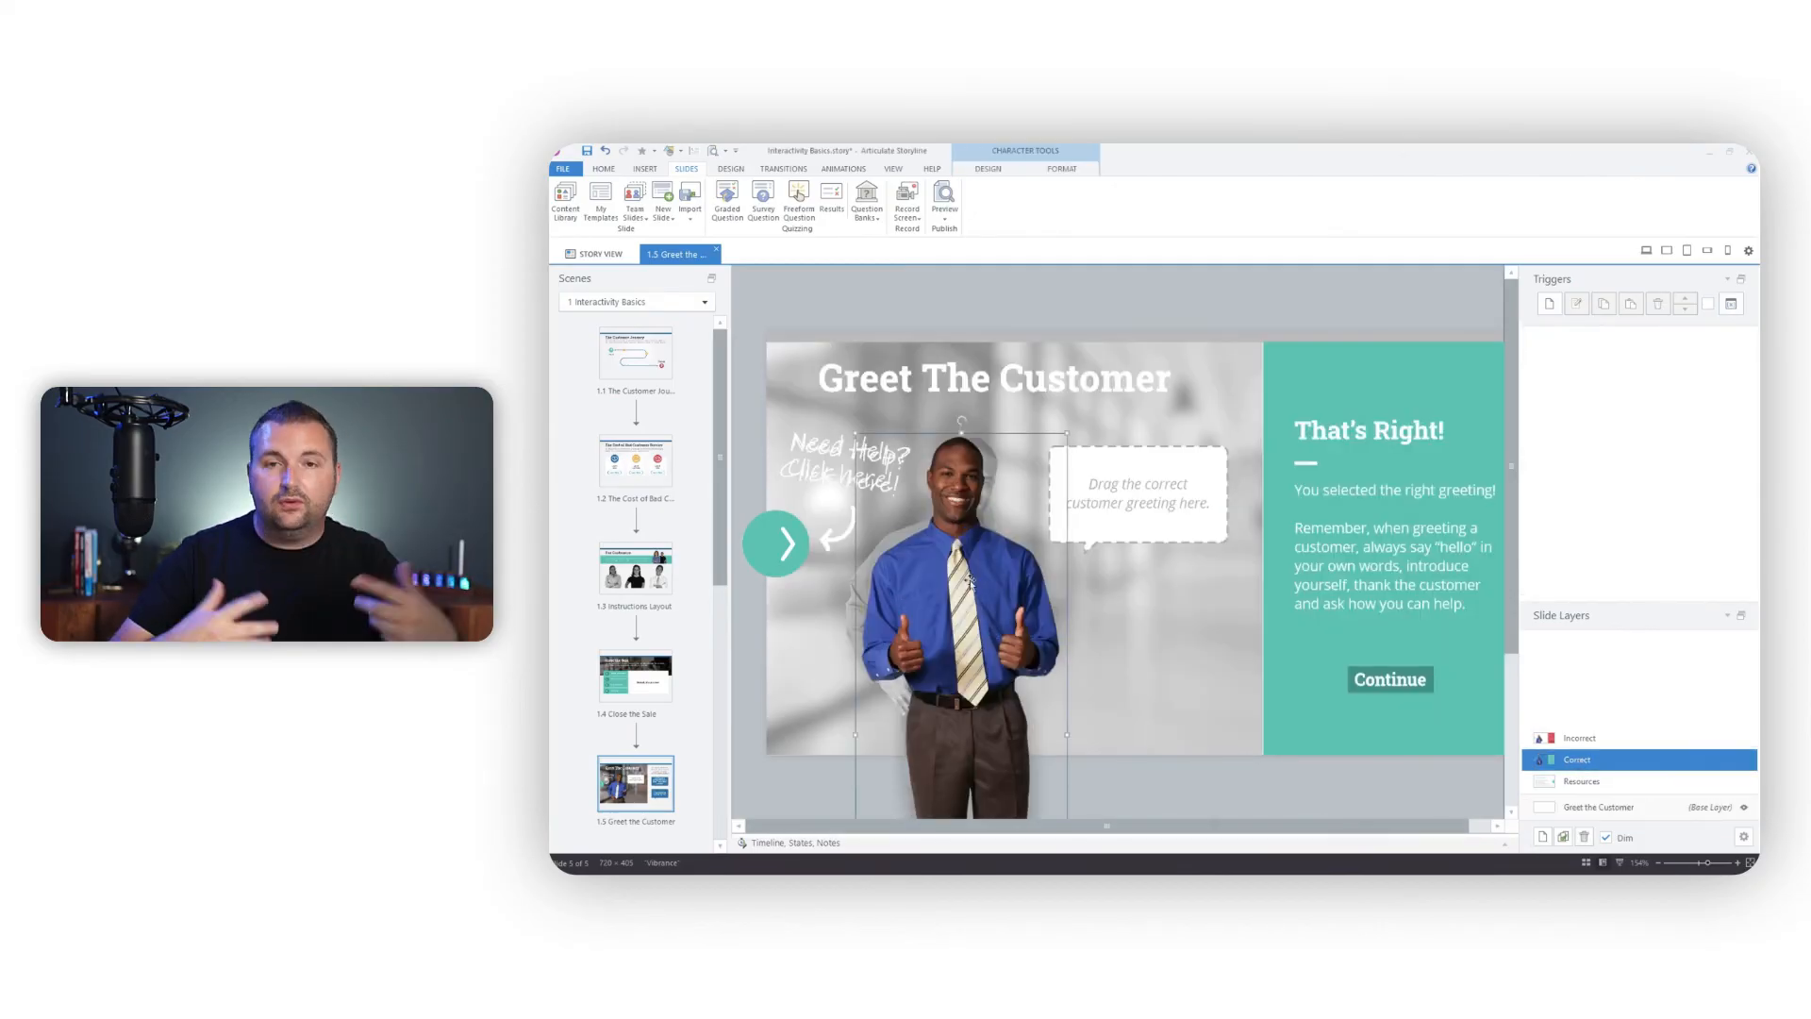
click(1097, 845)
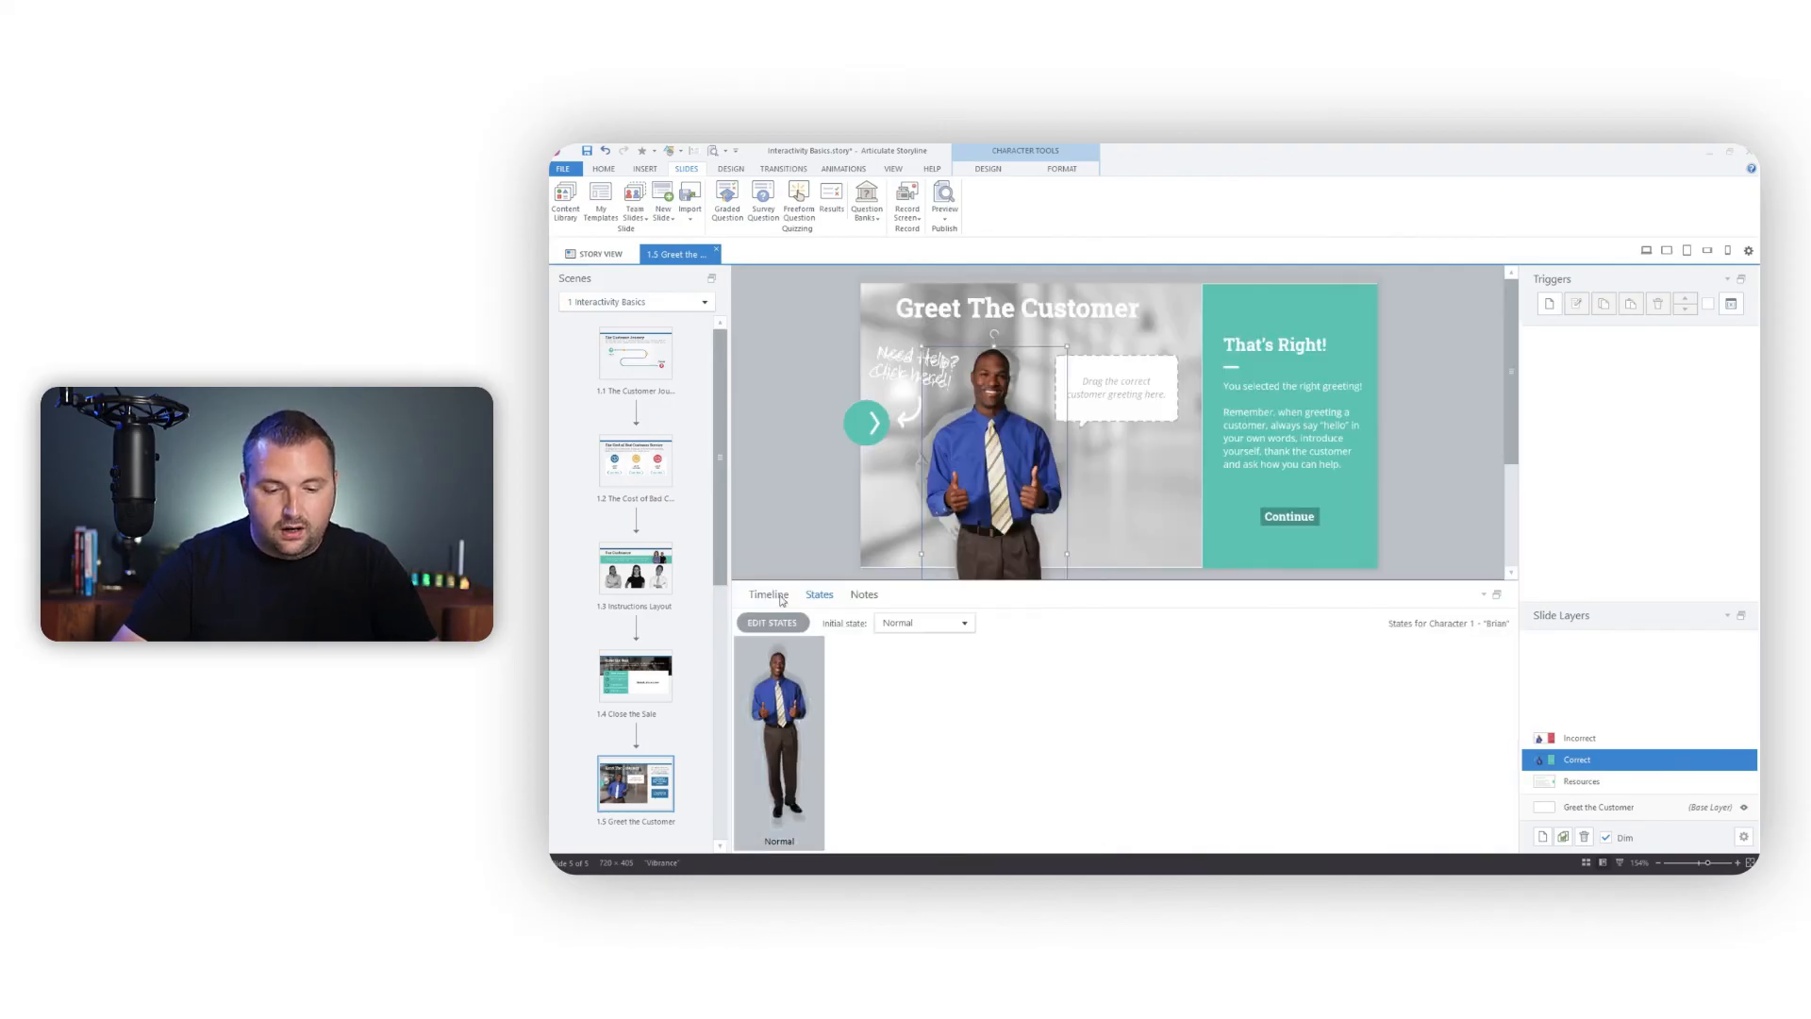
click(781, 596)
click(743, 773)
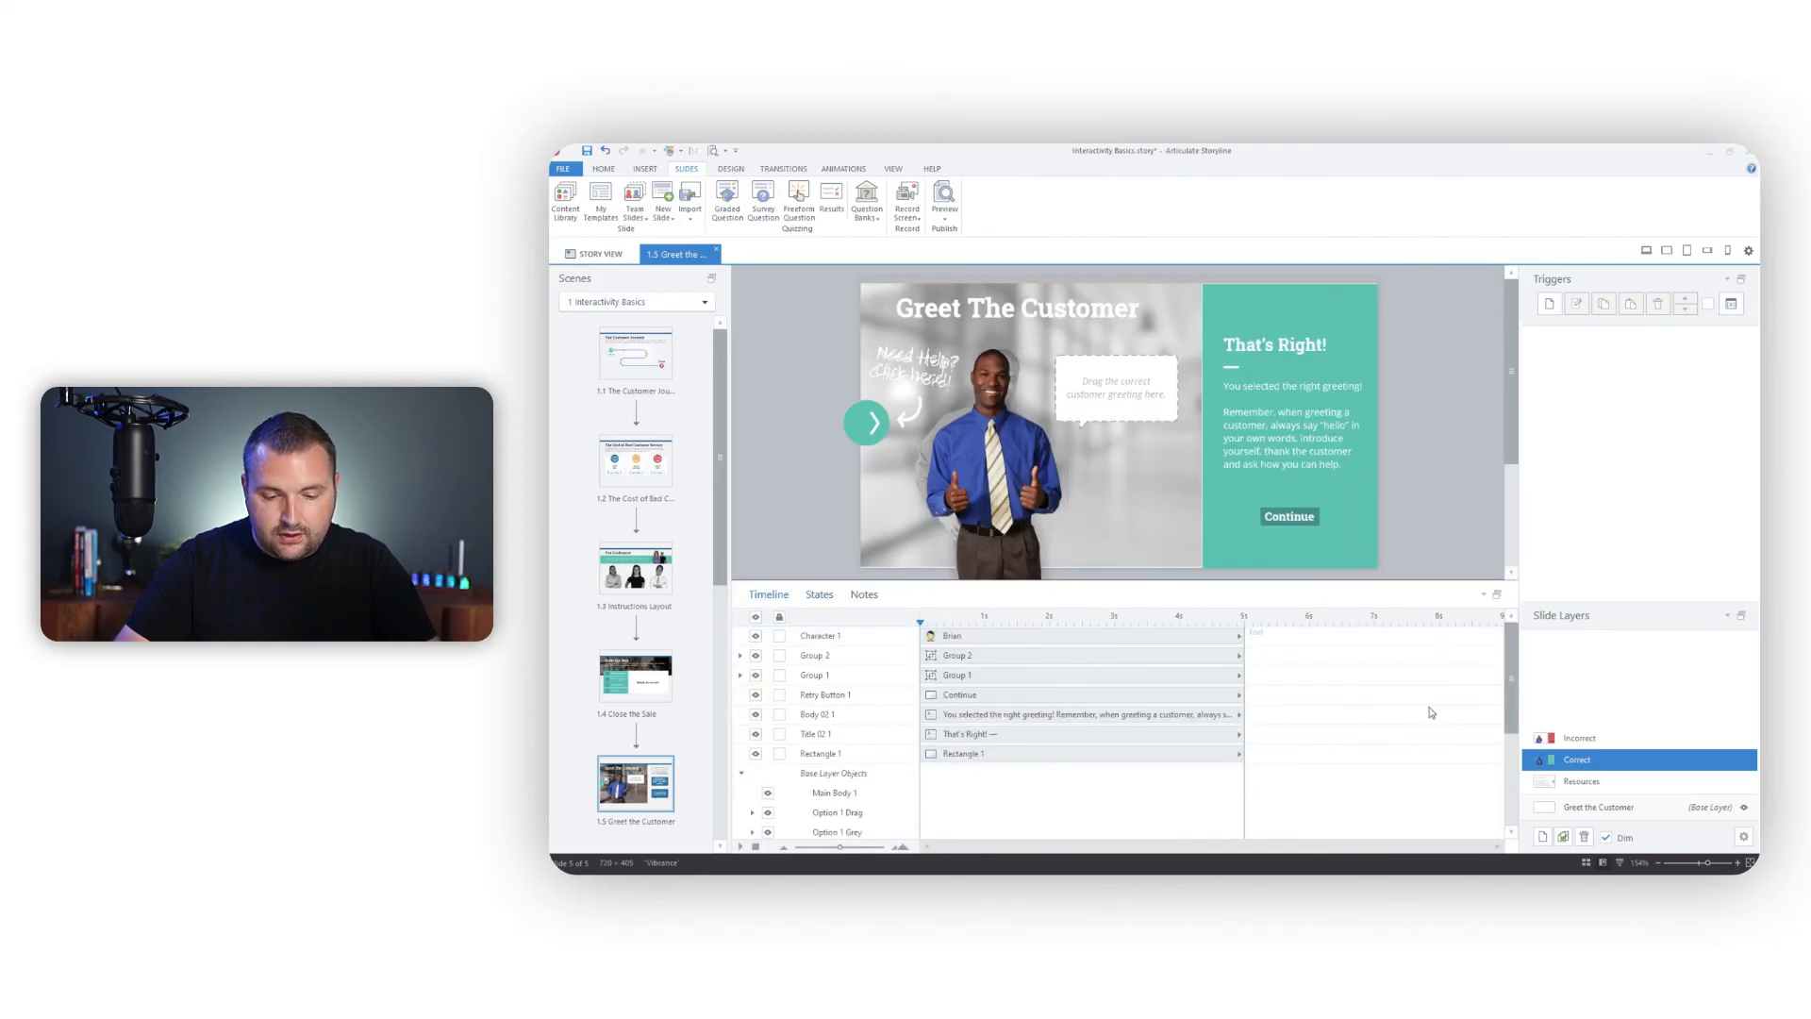
drag(1392, 580, 1380, 509)
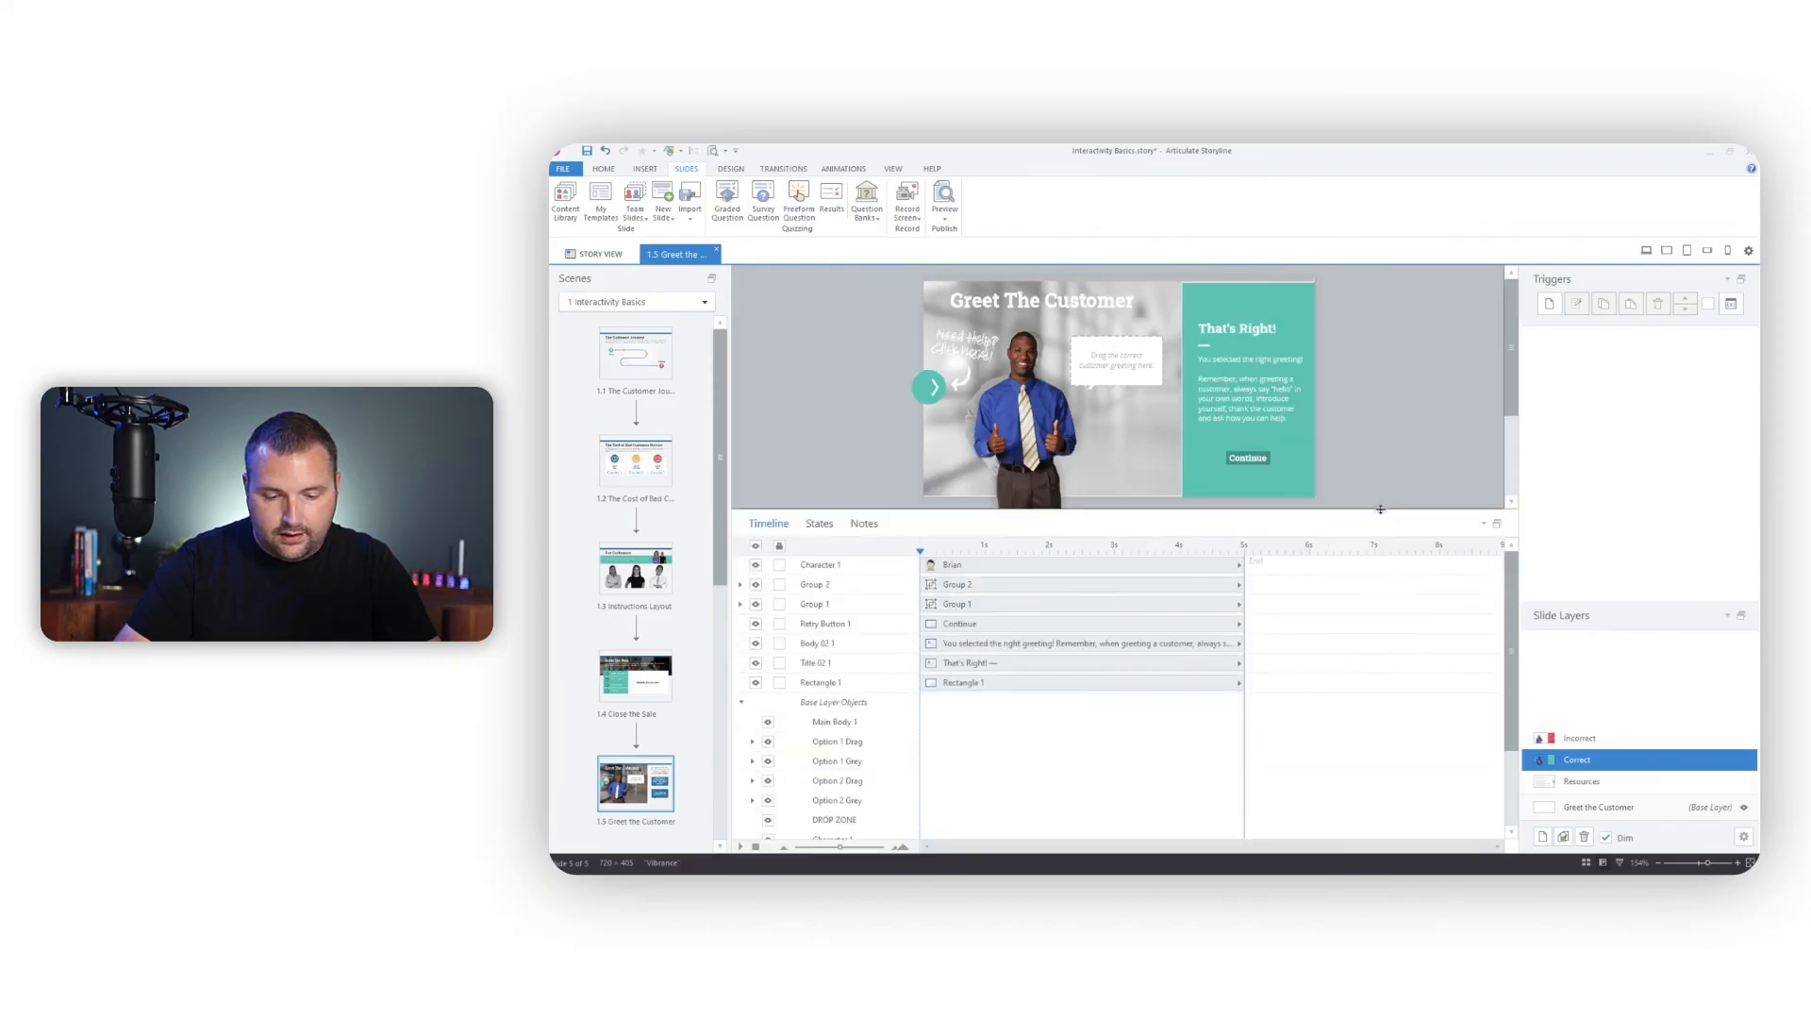
scroll(898, 771, down, 3)
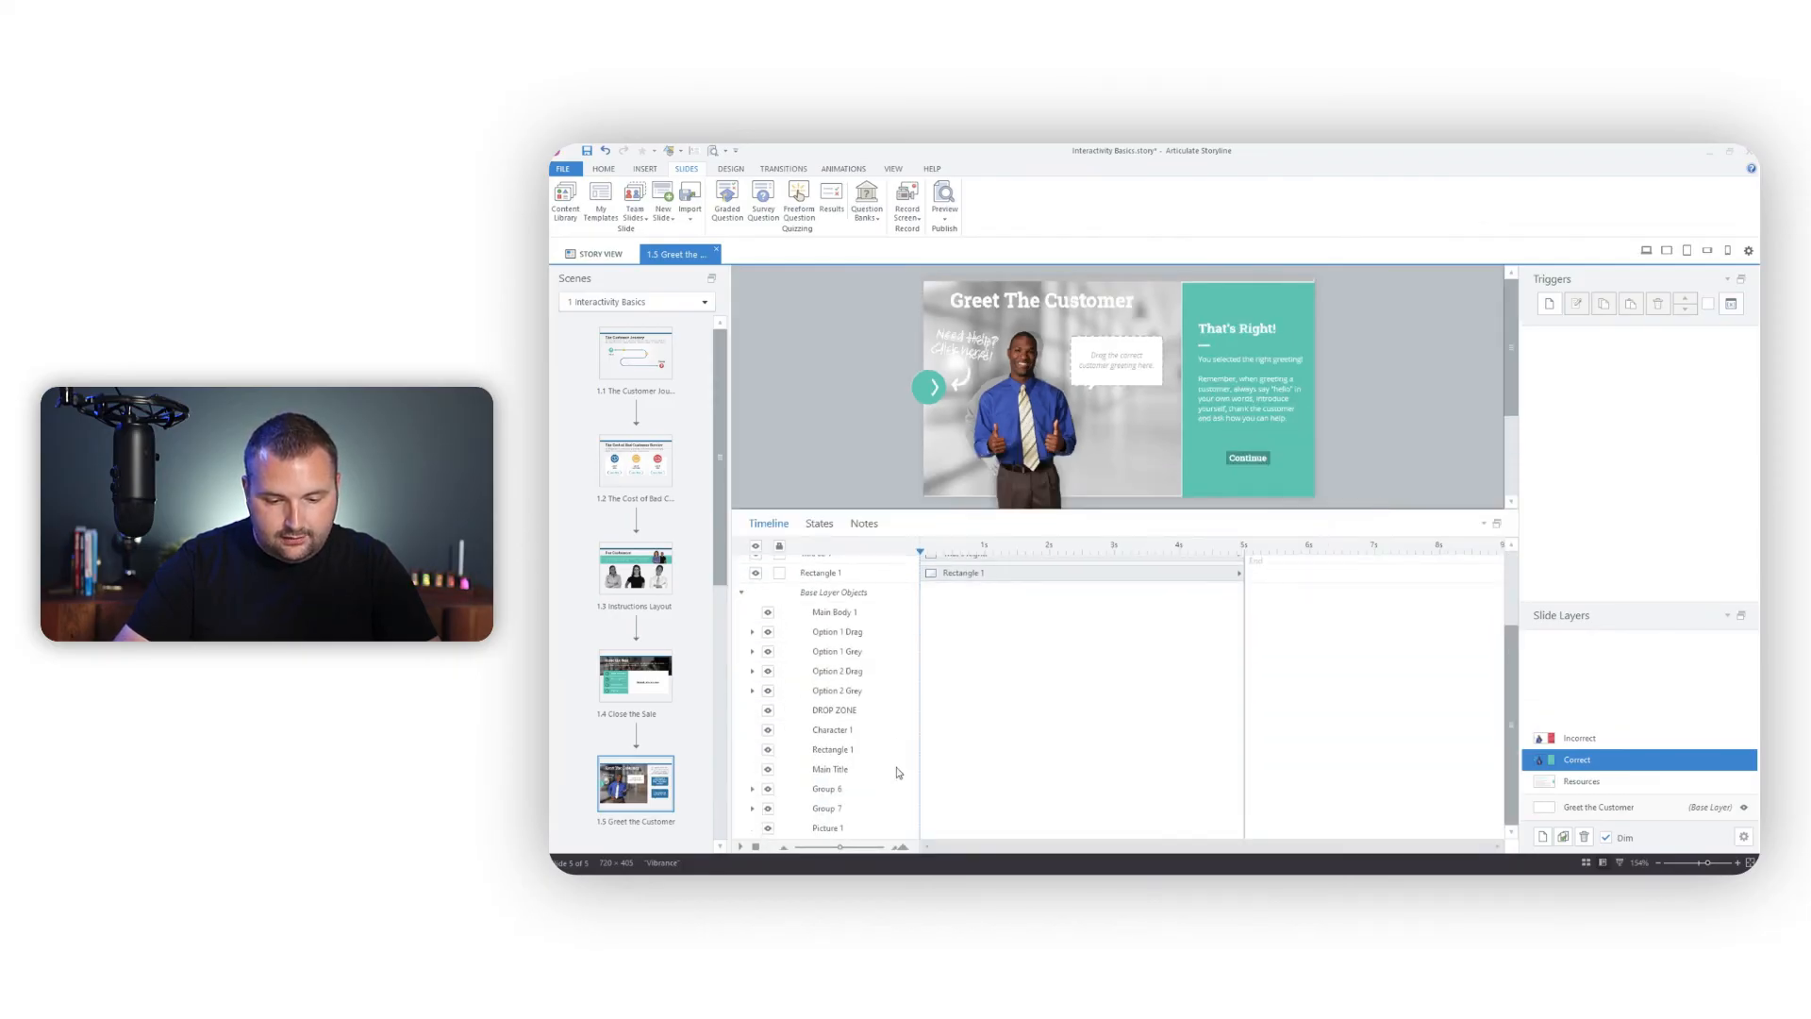
click(769, 732)
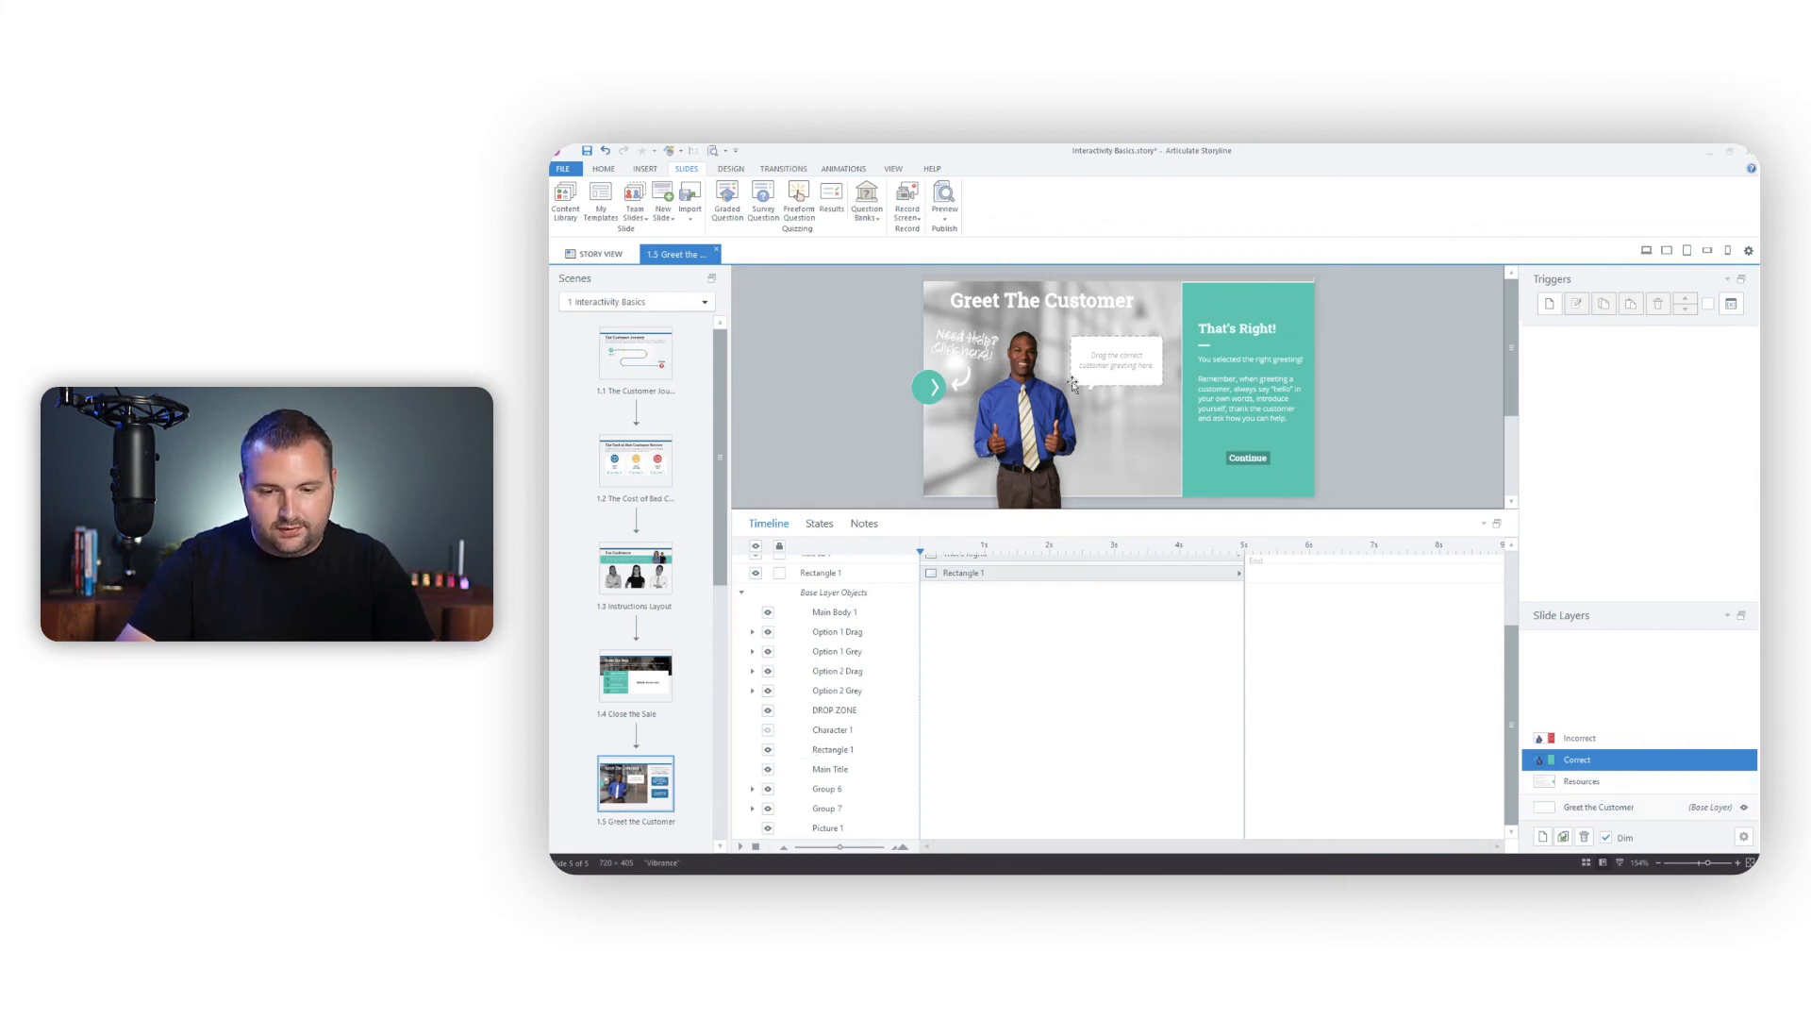
Hide the base layer's Character 1 on the Incorrect layer and collapse the timeline
click(1566, 737)
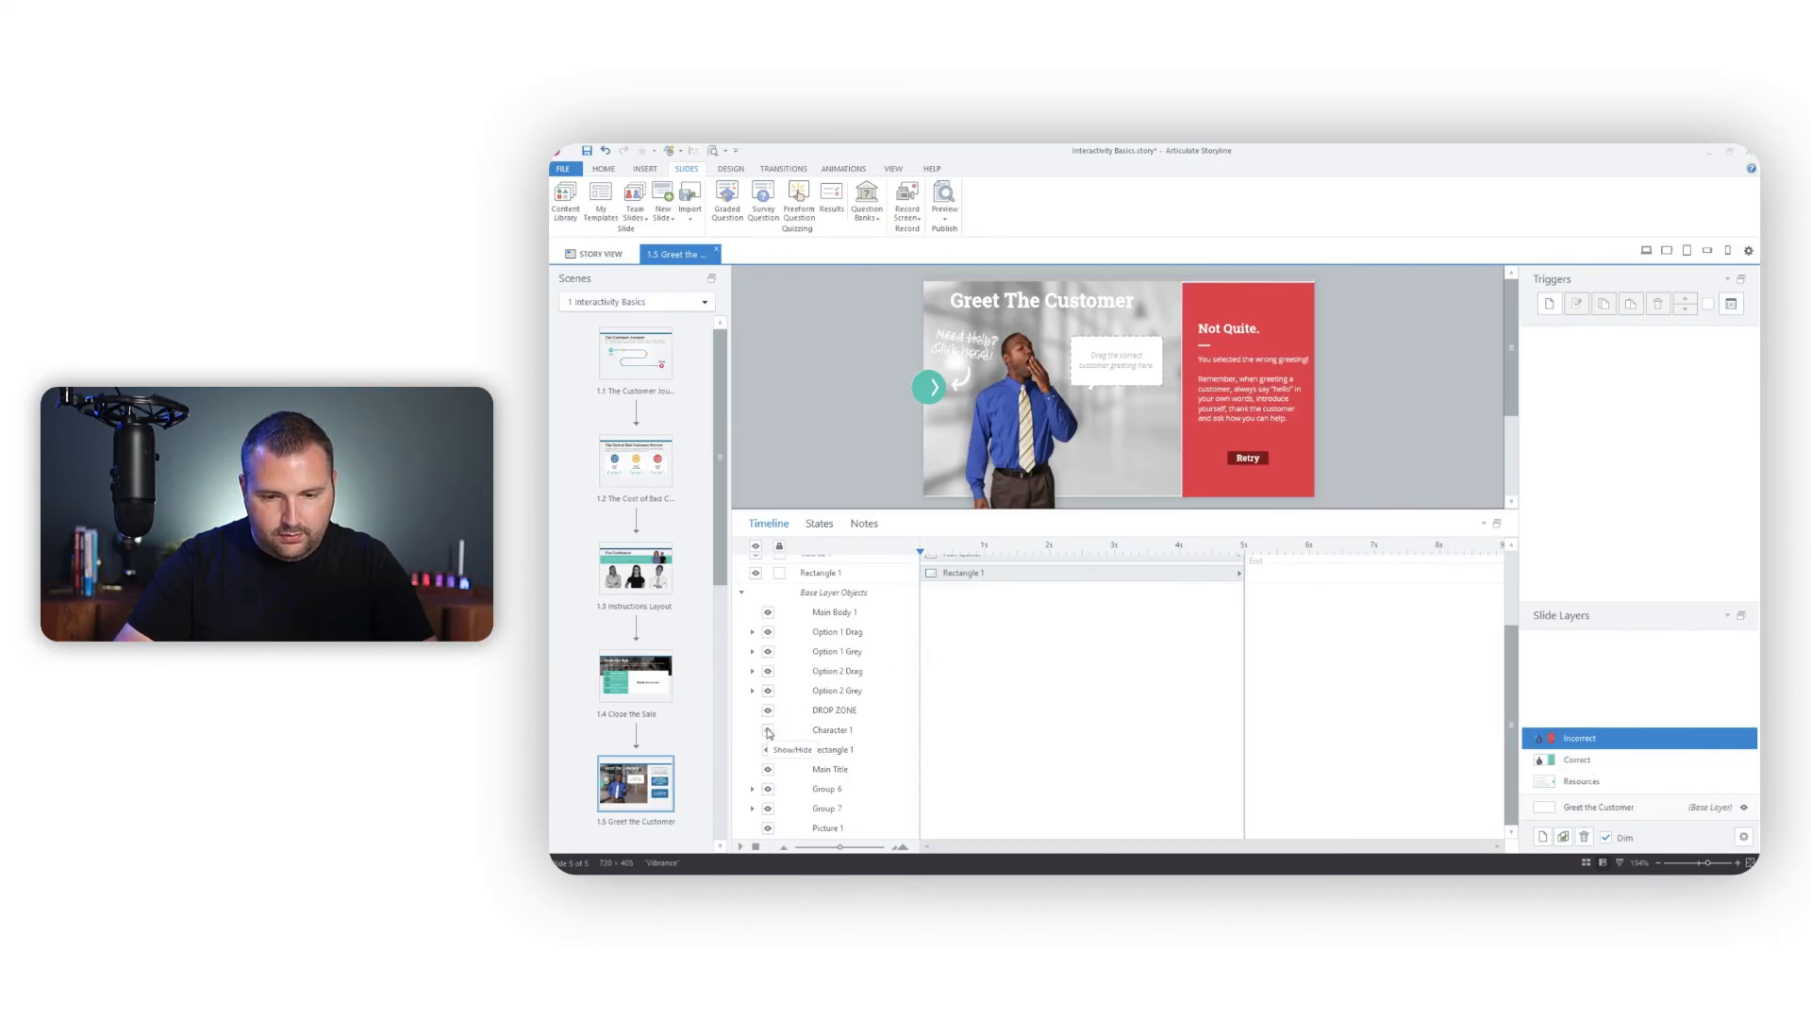
click(1482, 524)
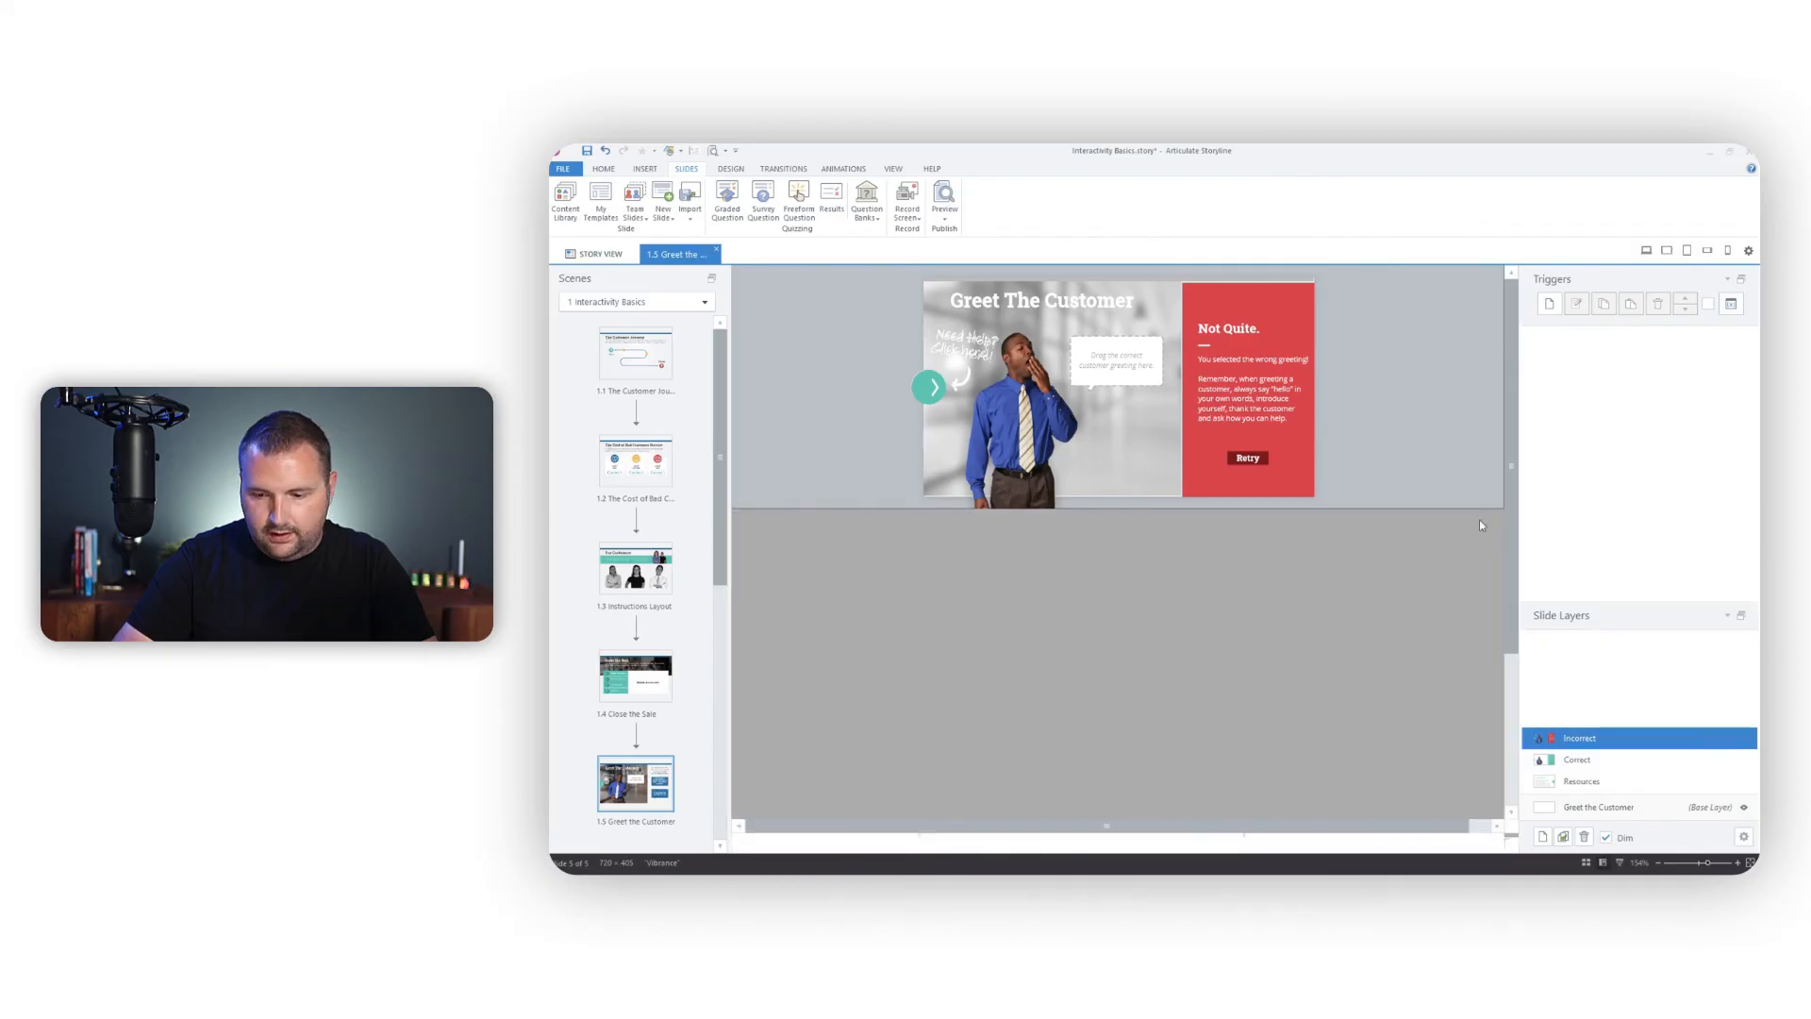
click(1586, 758)
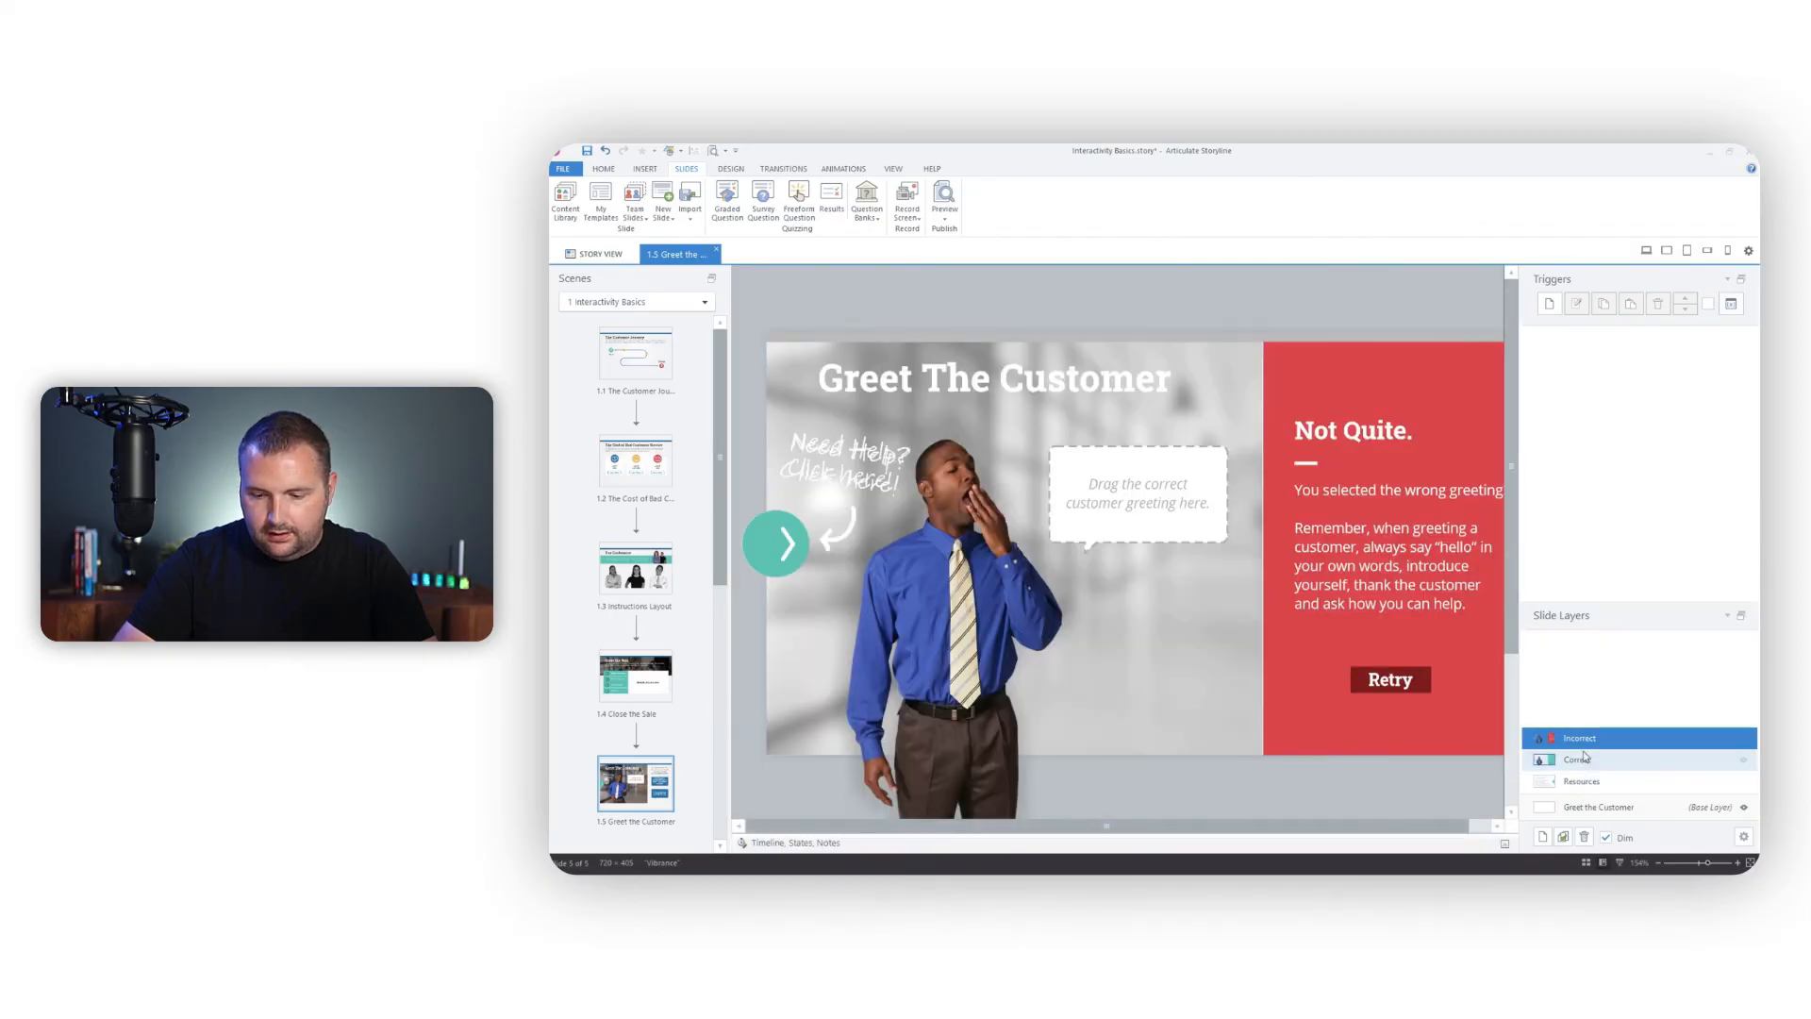
Preview the slide from the base layer, drop the "Hello! Thanks for coming in!" greeting on the speech bubble, and return to editing
click(1619, 804)
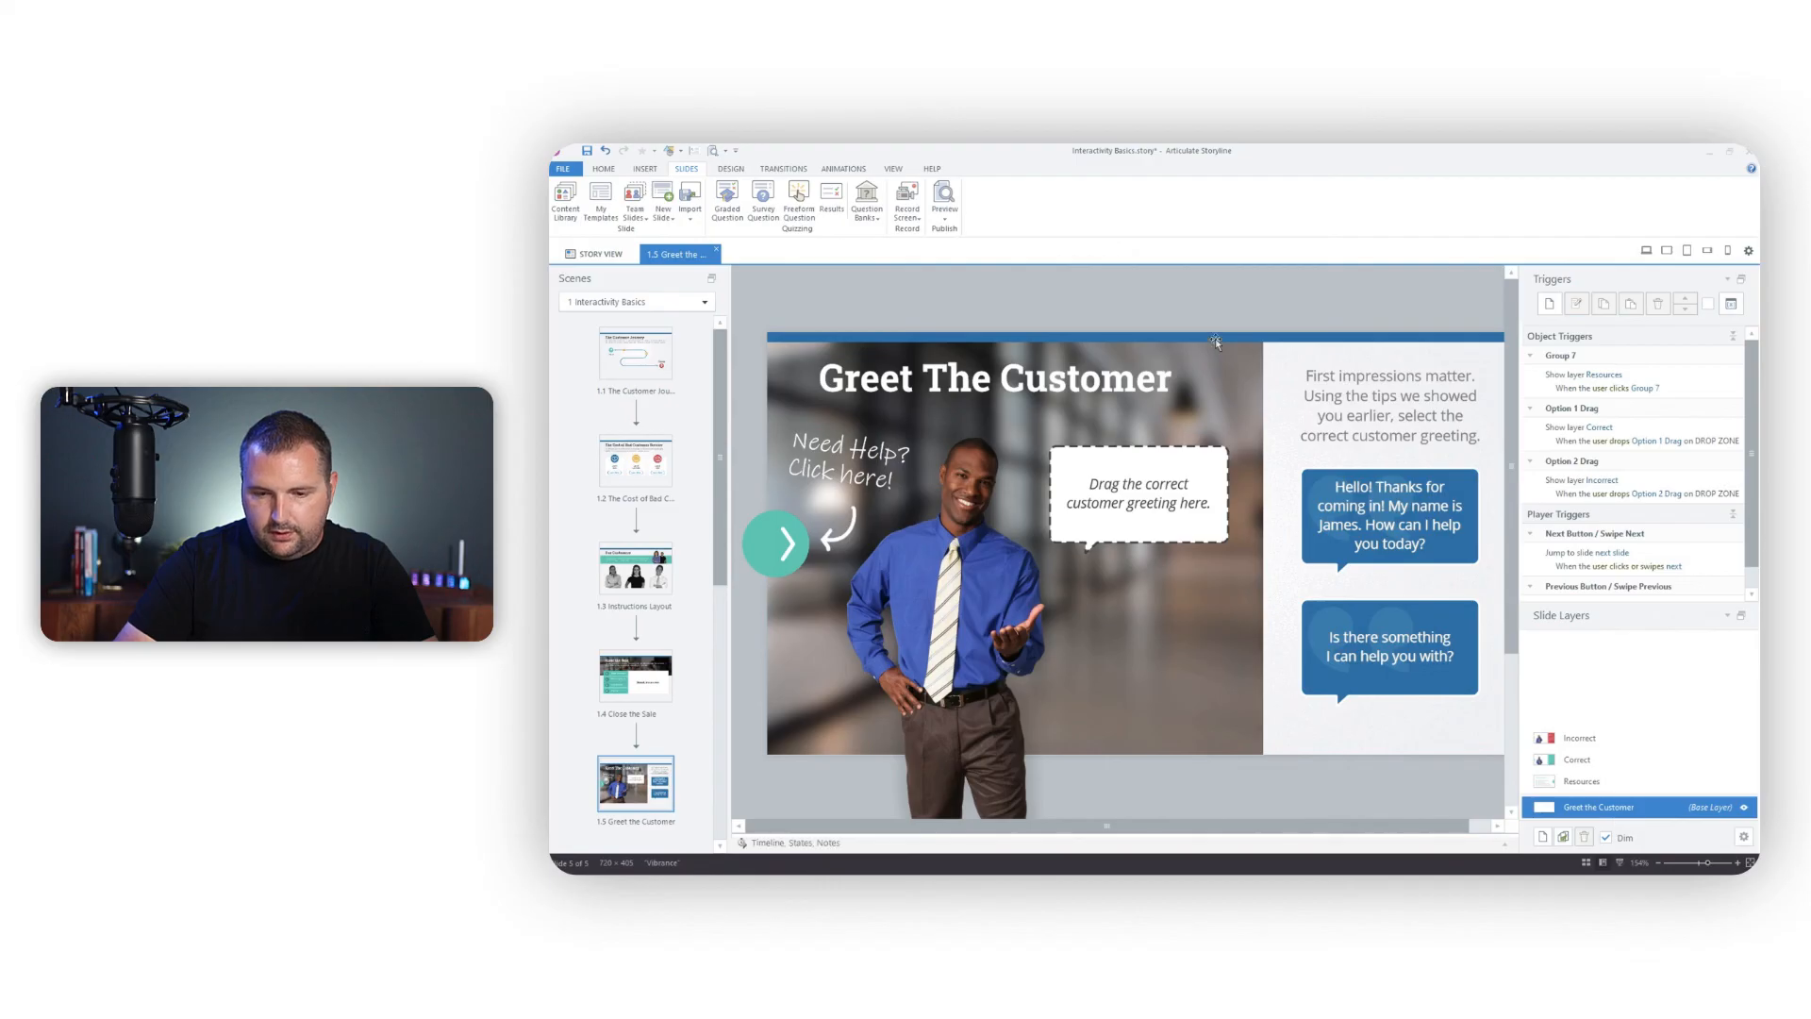
click(944, 215)
click(970, 233)
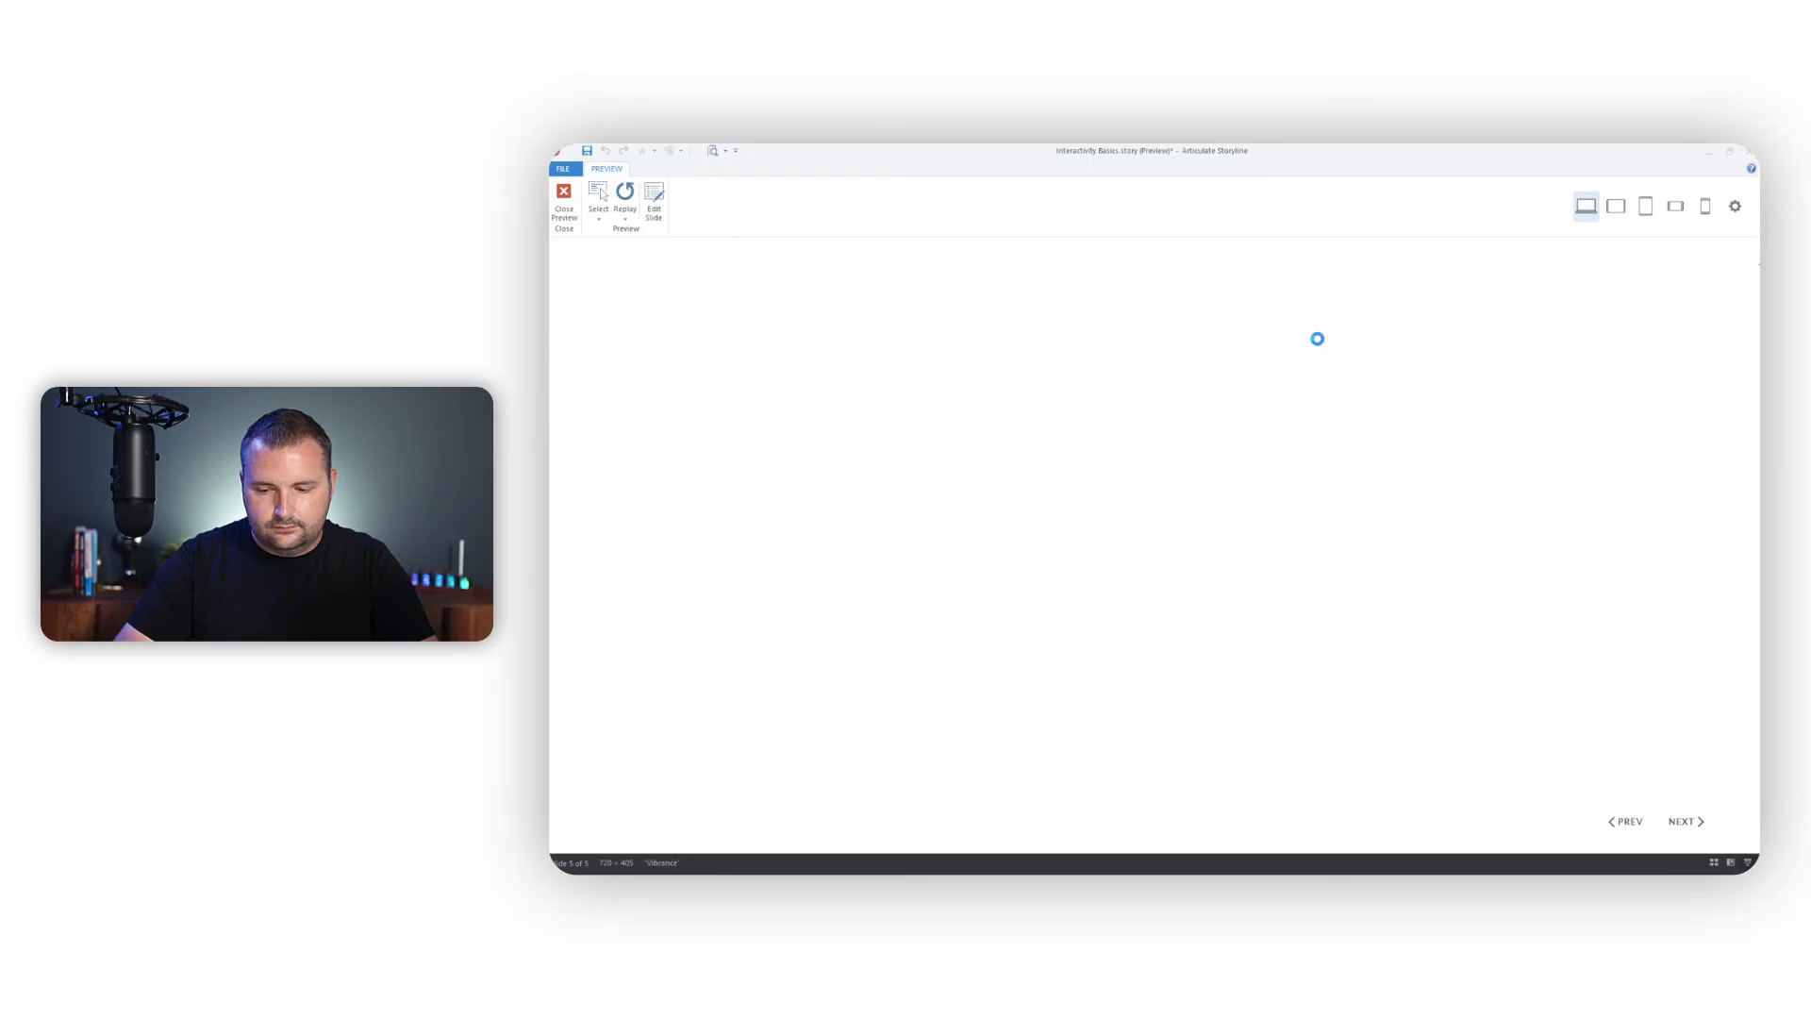
drag(1473, 482, 1156, 469)
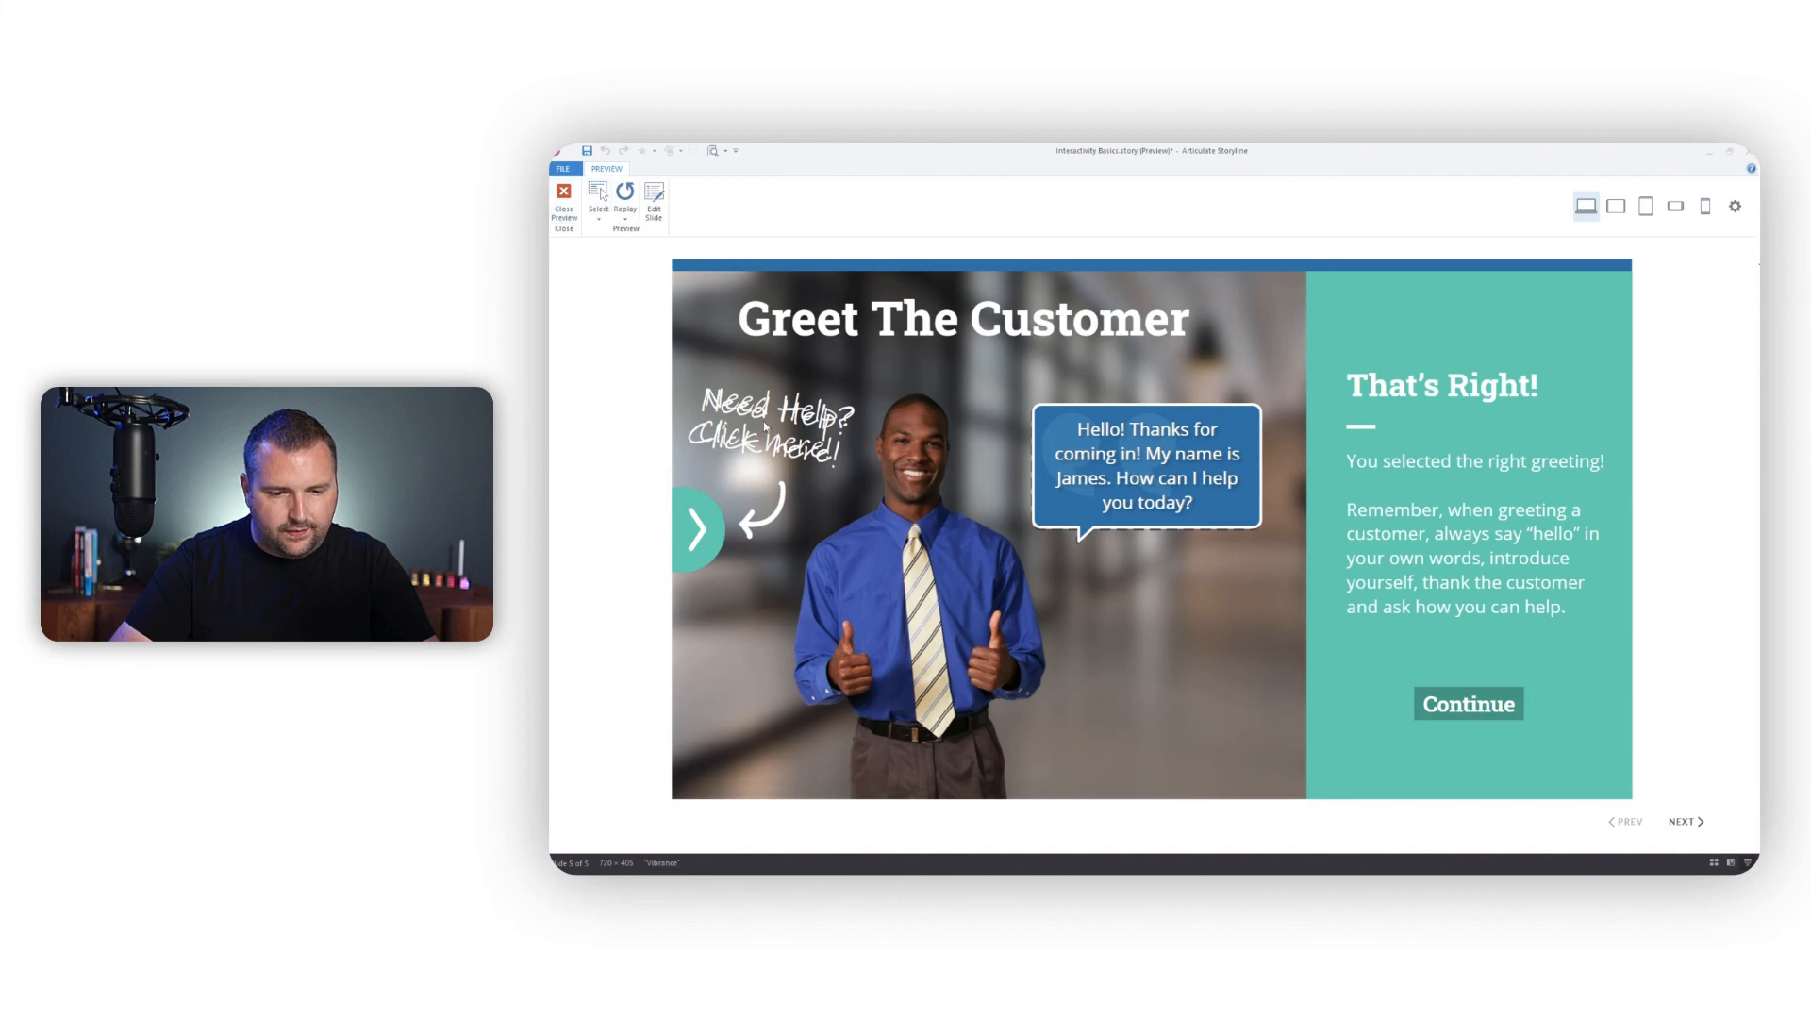
click(565, 195)
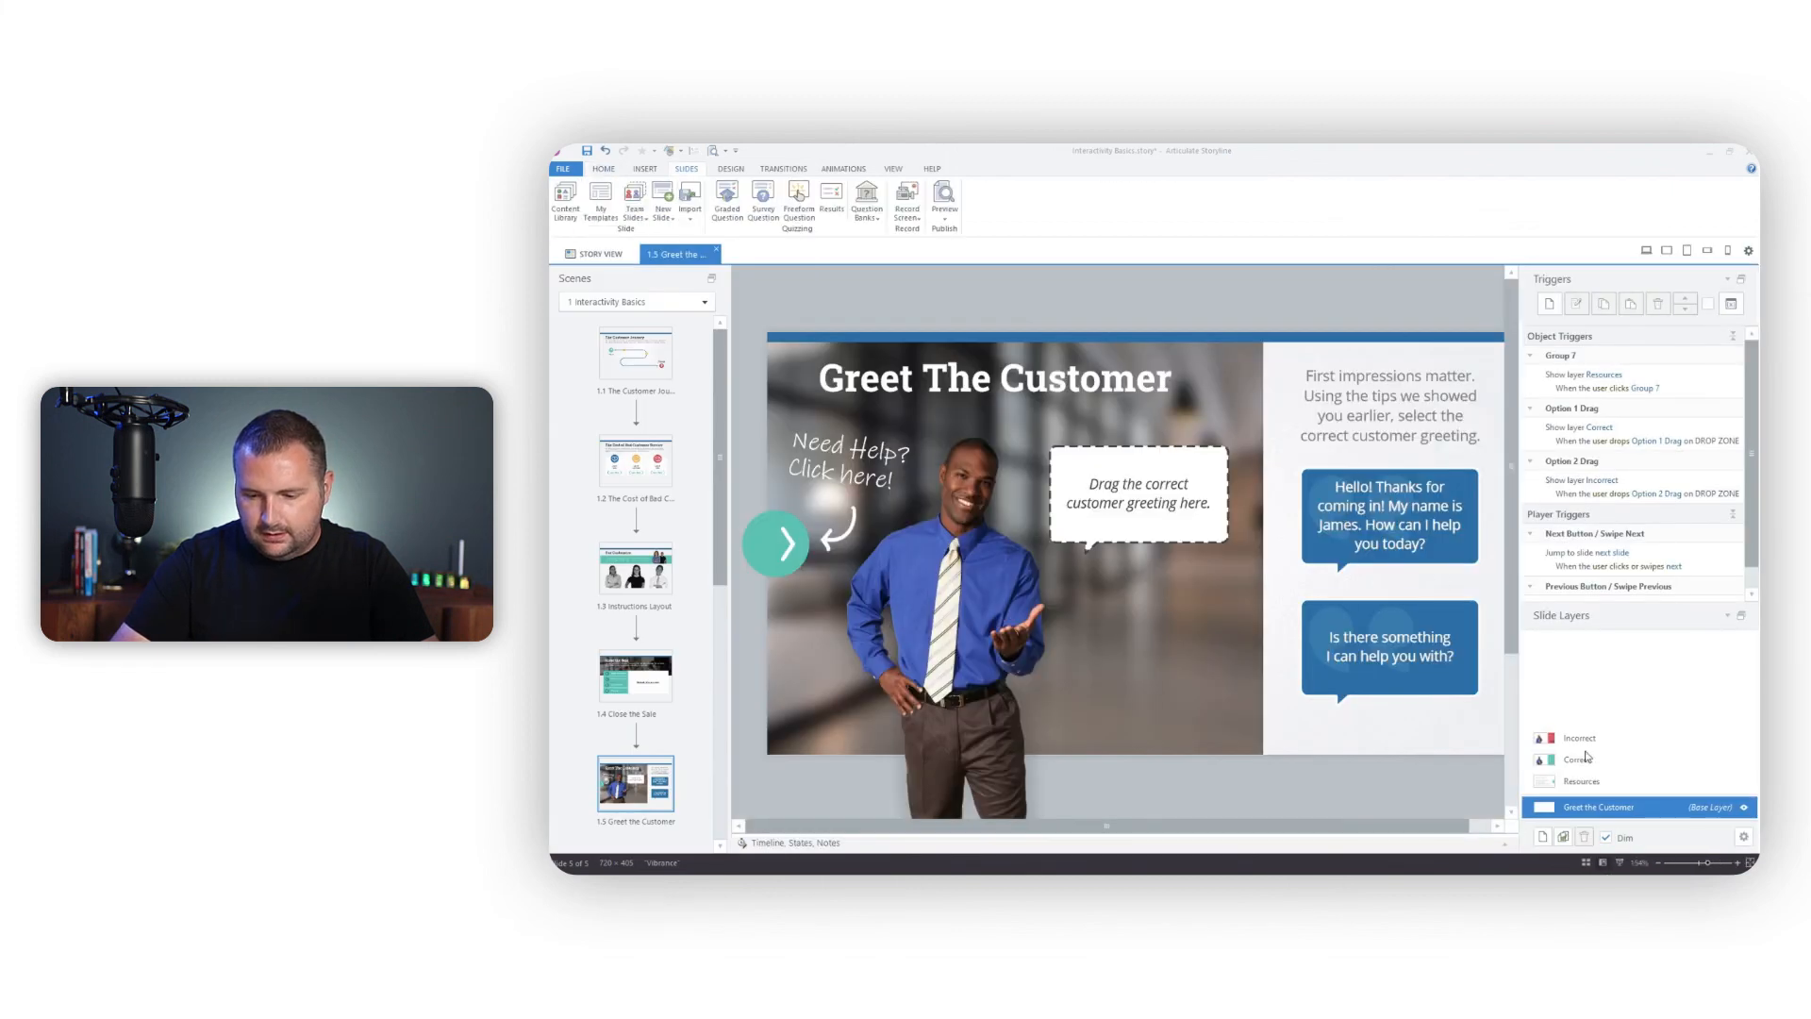
Delete the duplicate "Need Help? Click here!" text and arrow objects from the Correct layer
click(1595, 759)
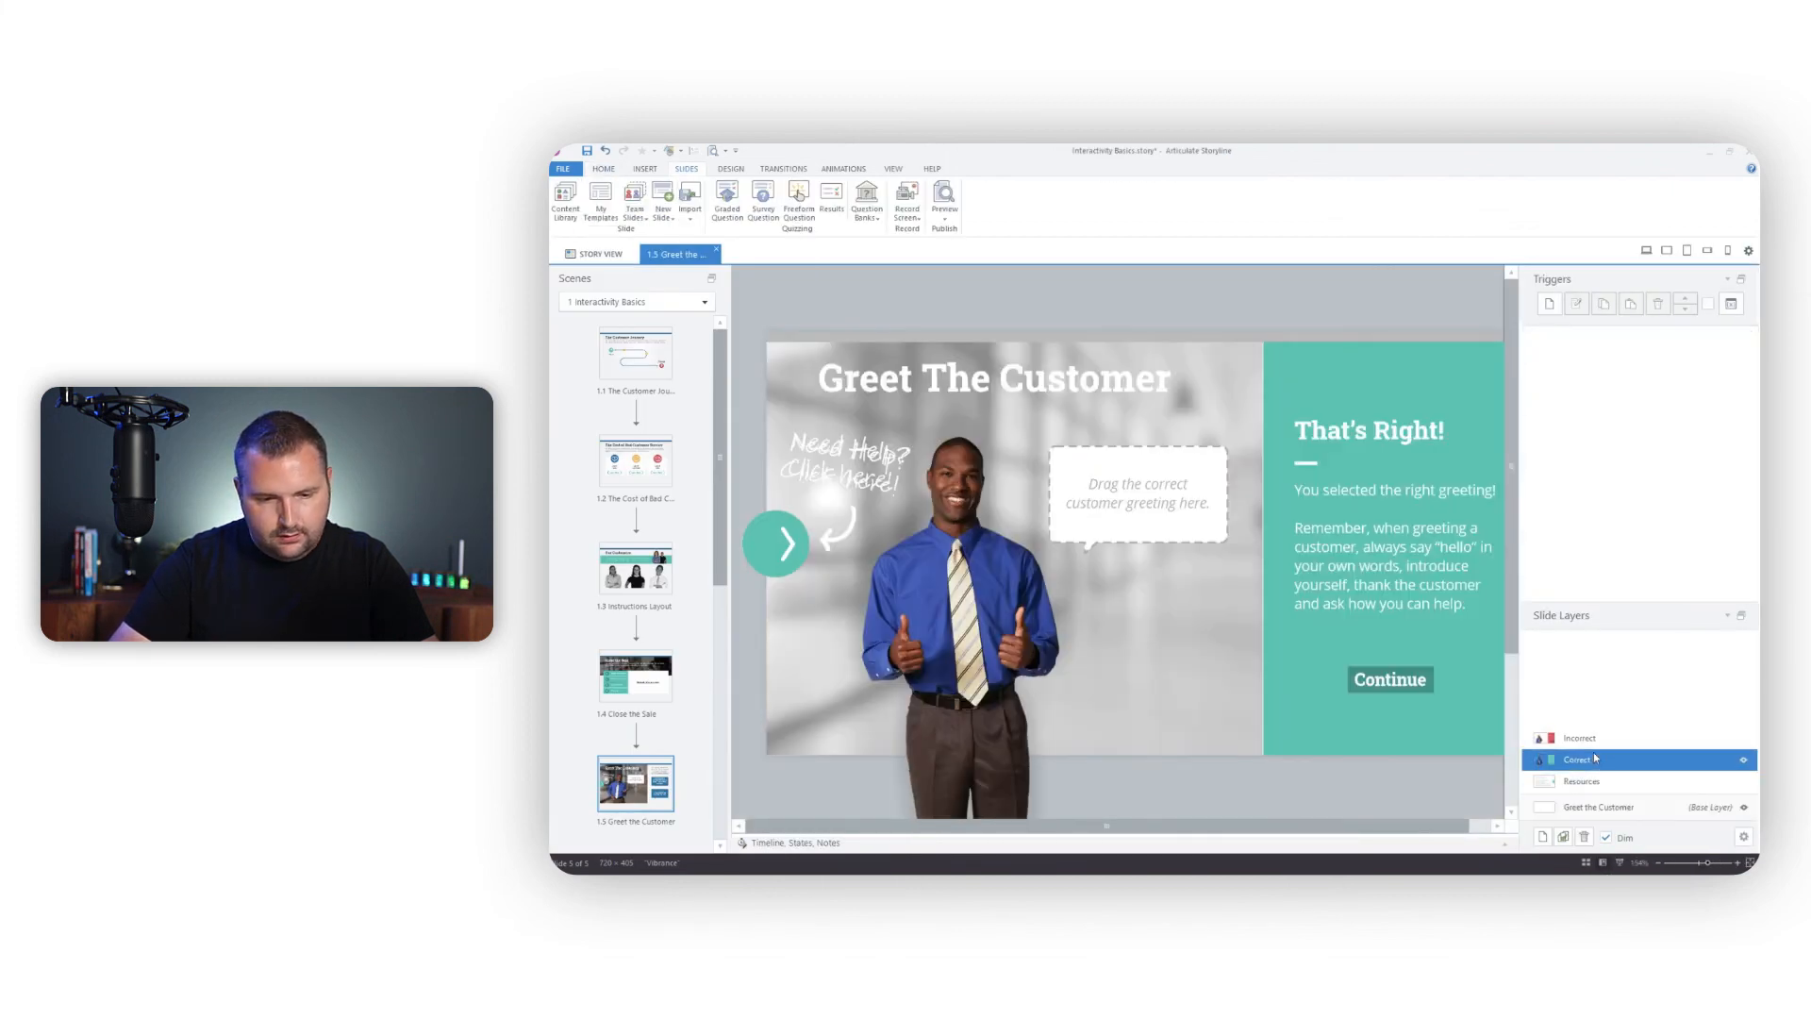
click(877, 462)
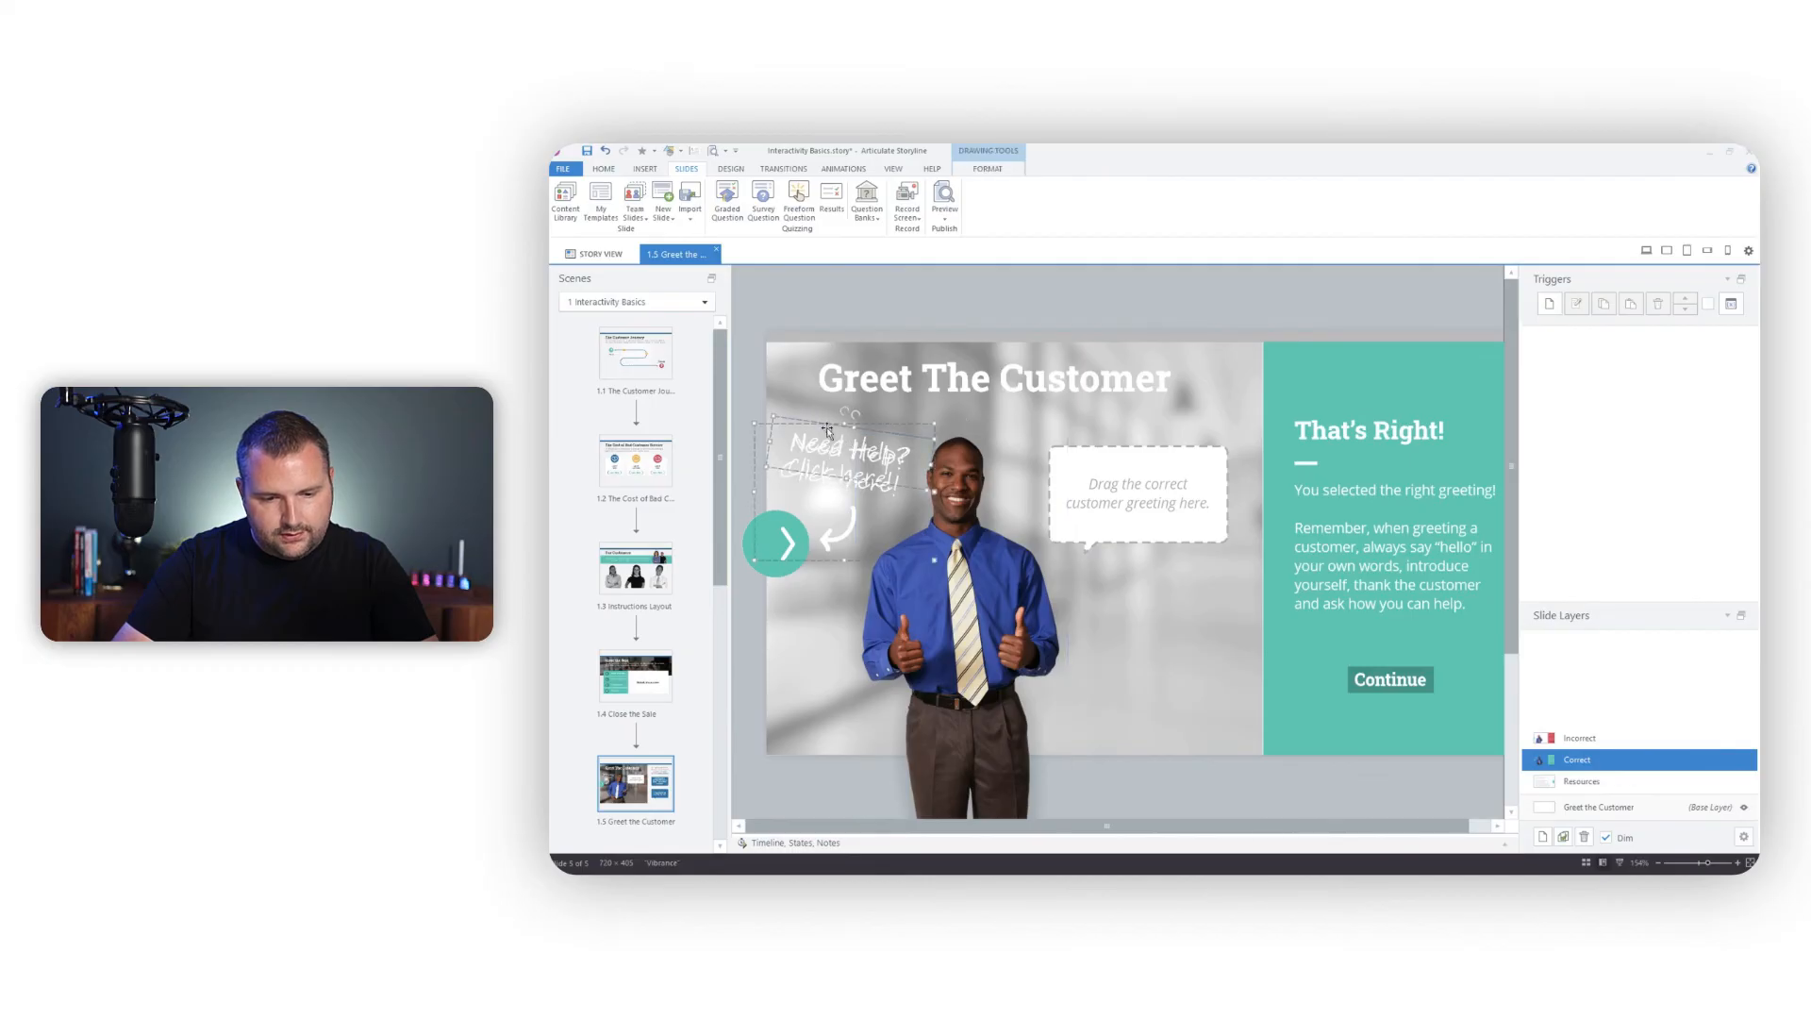
click(825, 427)
click(826, 428)
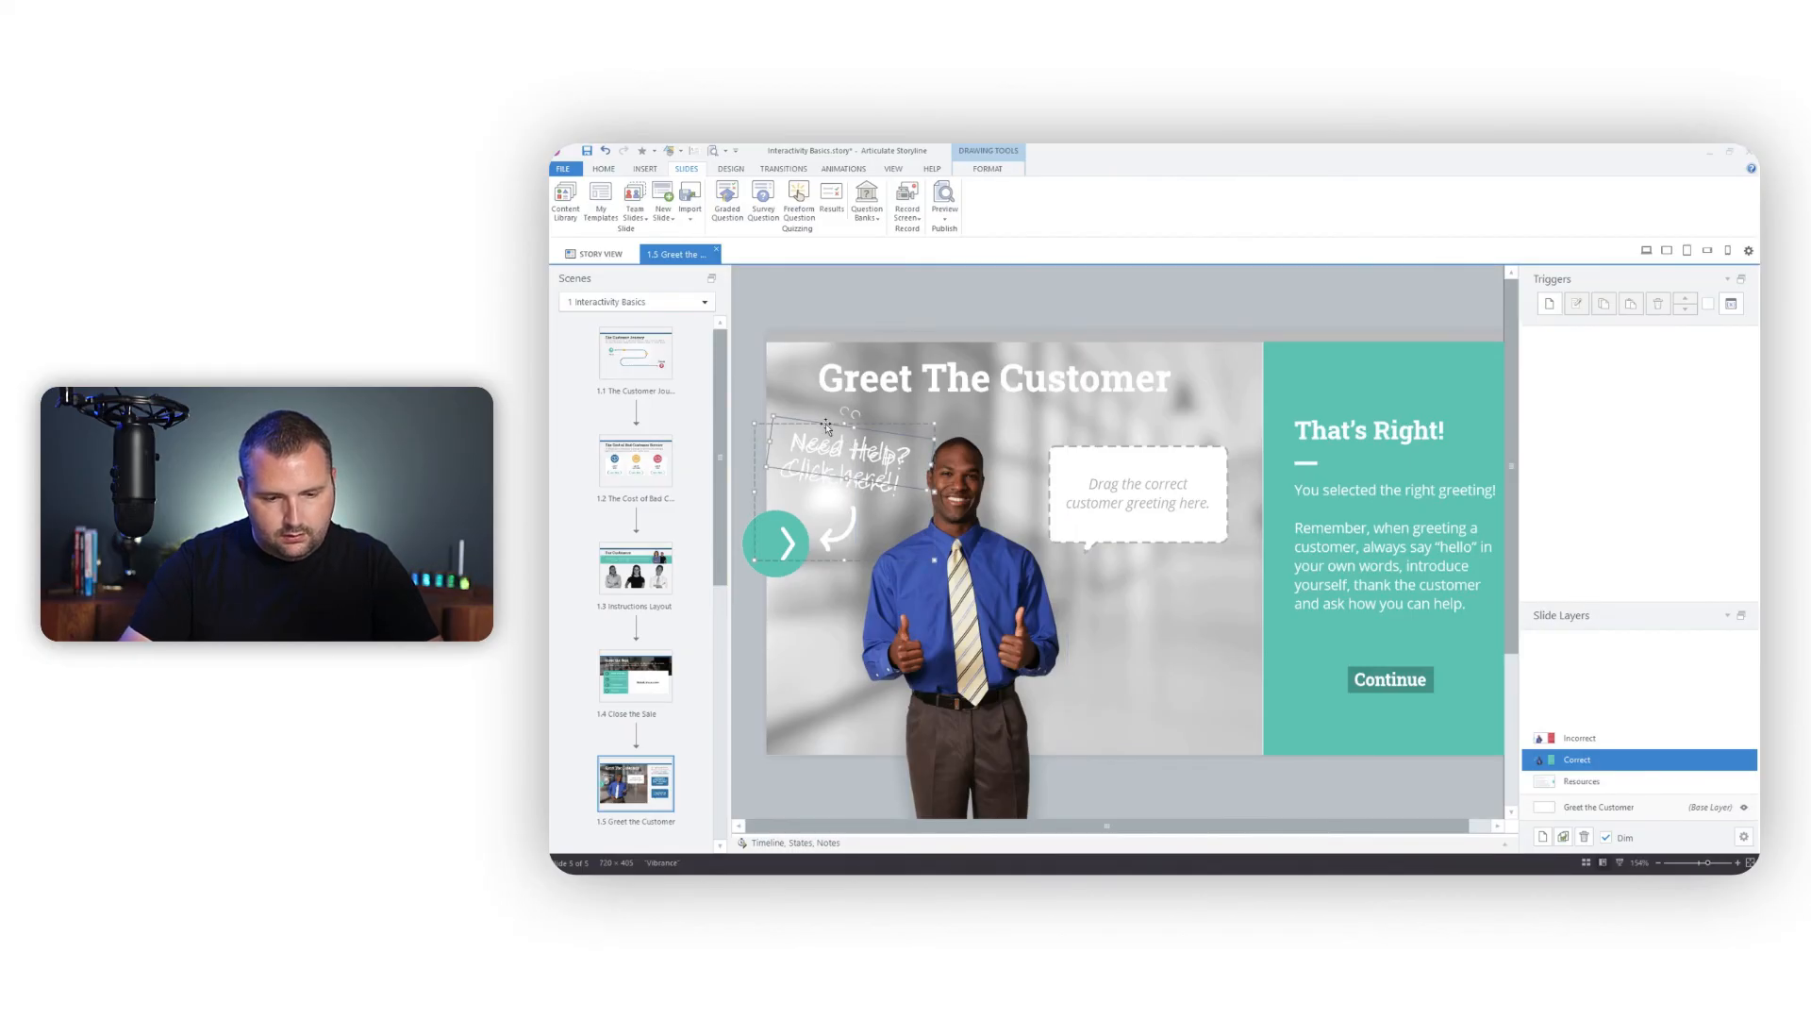
double_click(825, 426)
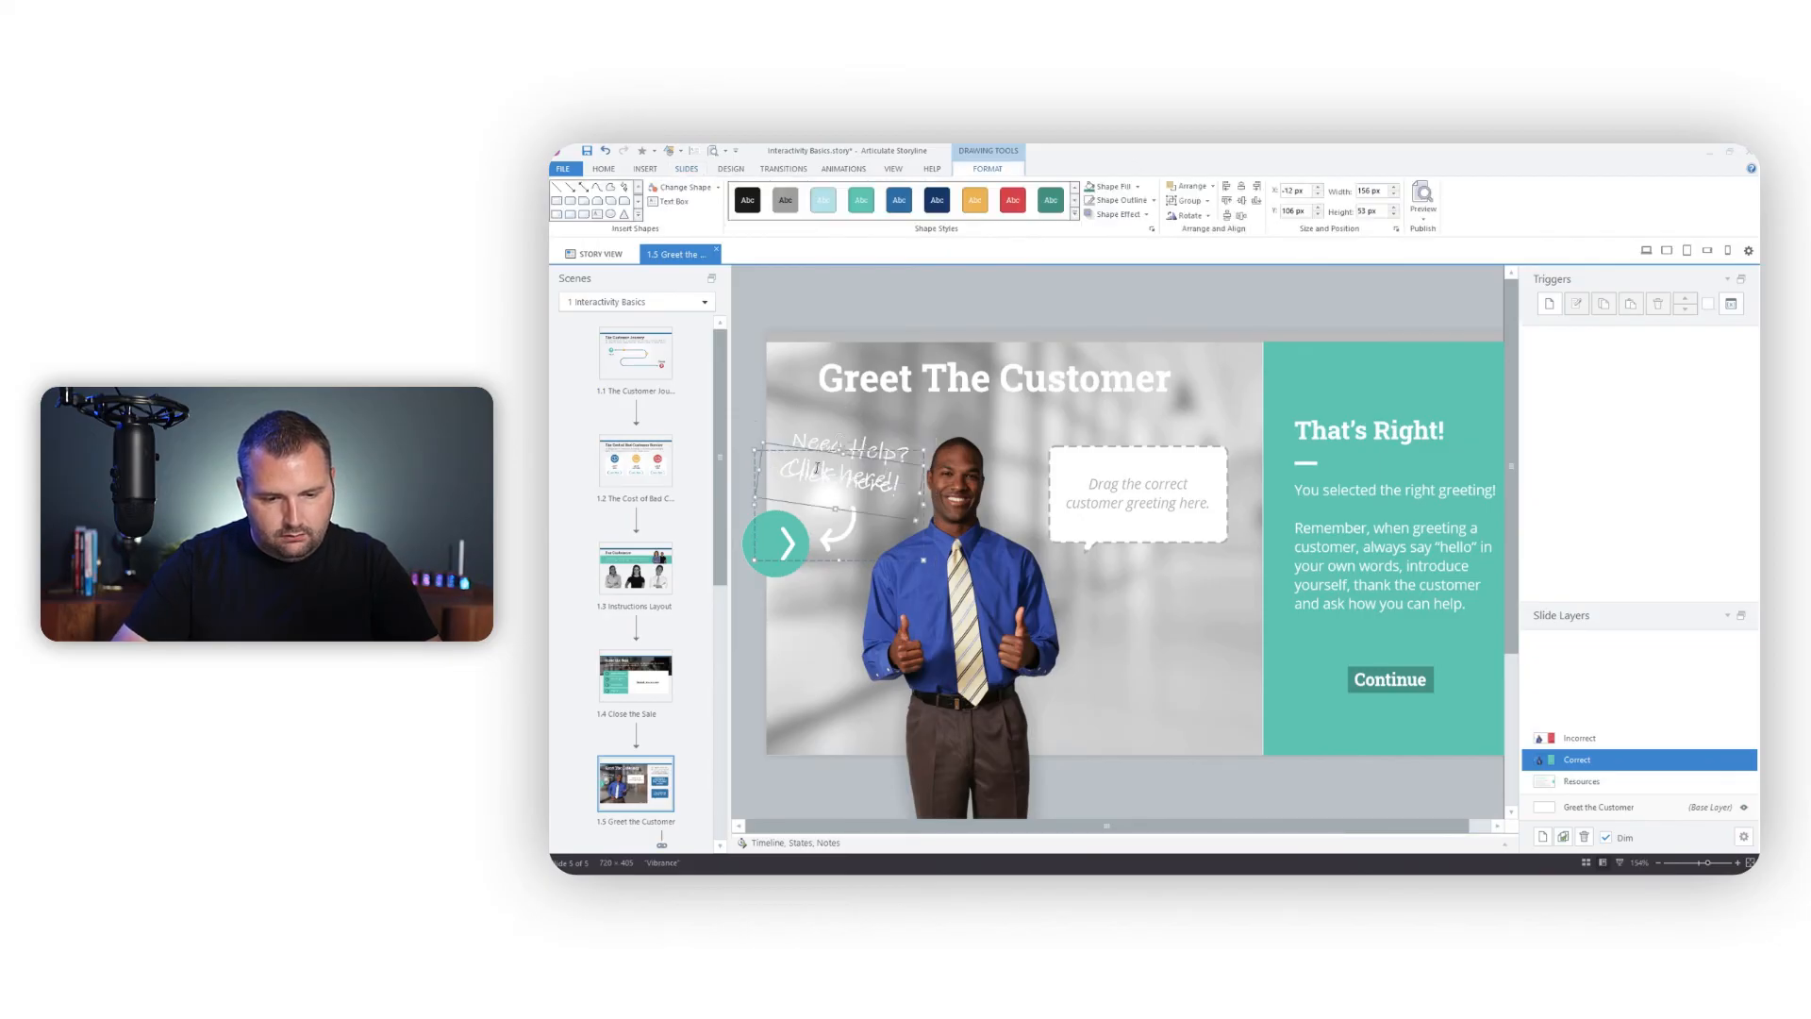
click(821, 460)
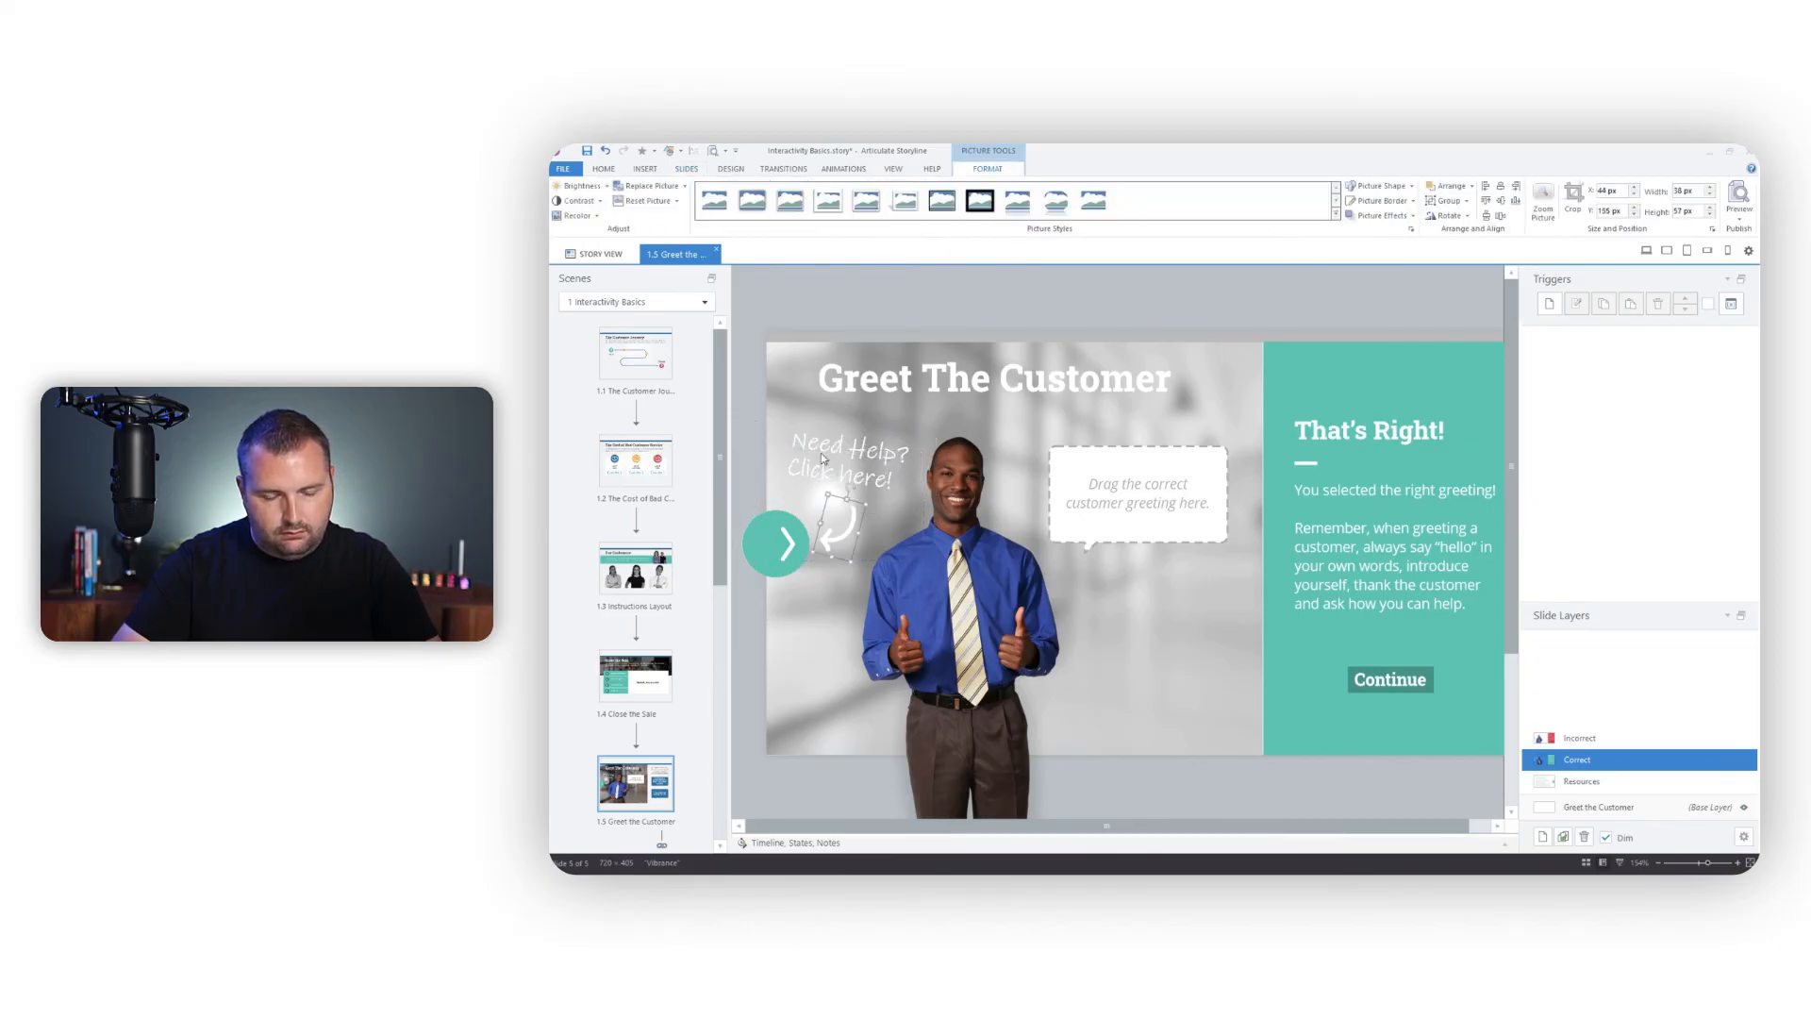
Remove the duplicate "Need Help? Click here!" text and arrow objects from the Incorrect layer
click(1608, 737)
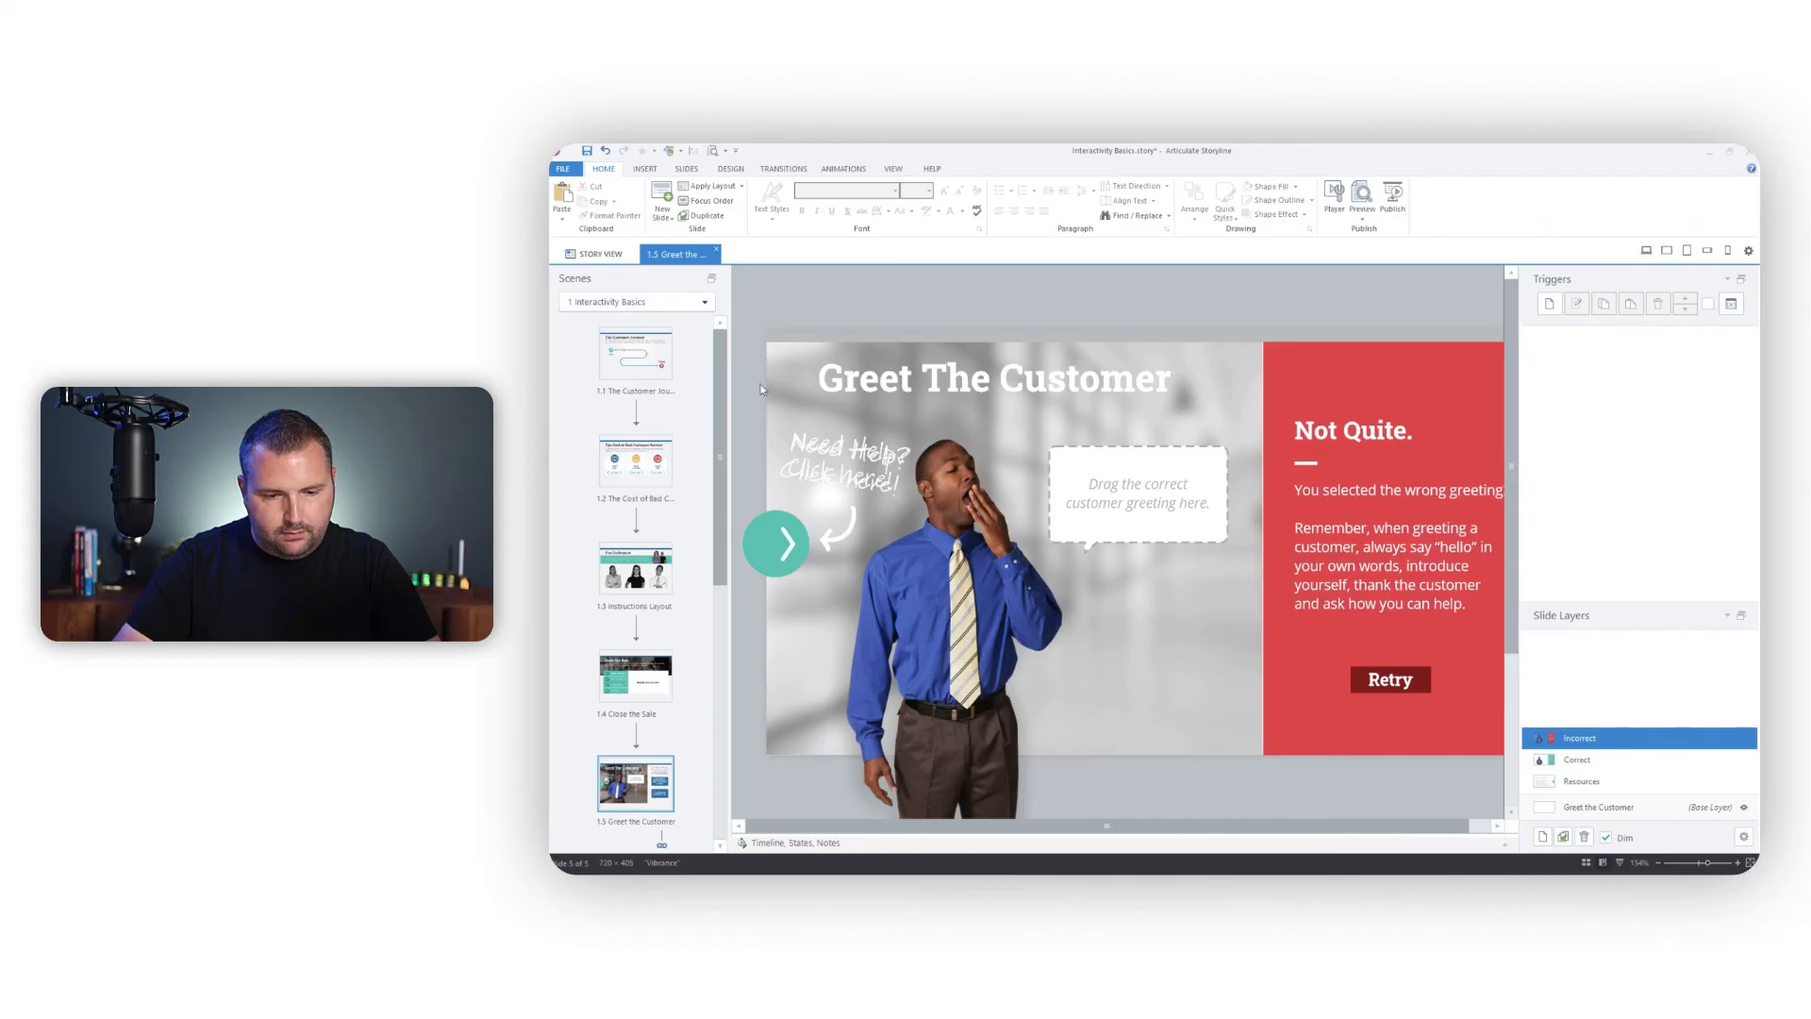
click(847, 449)
click(824, 427)
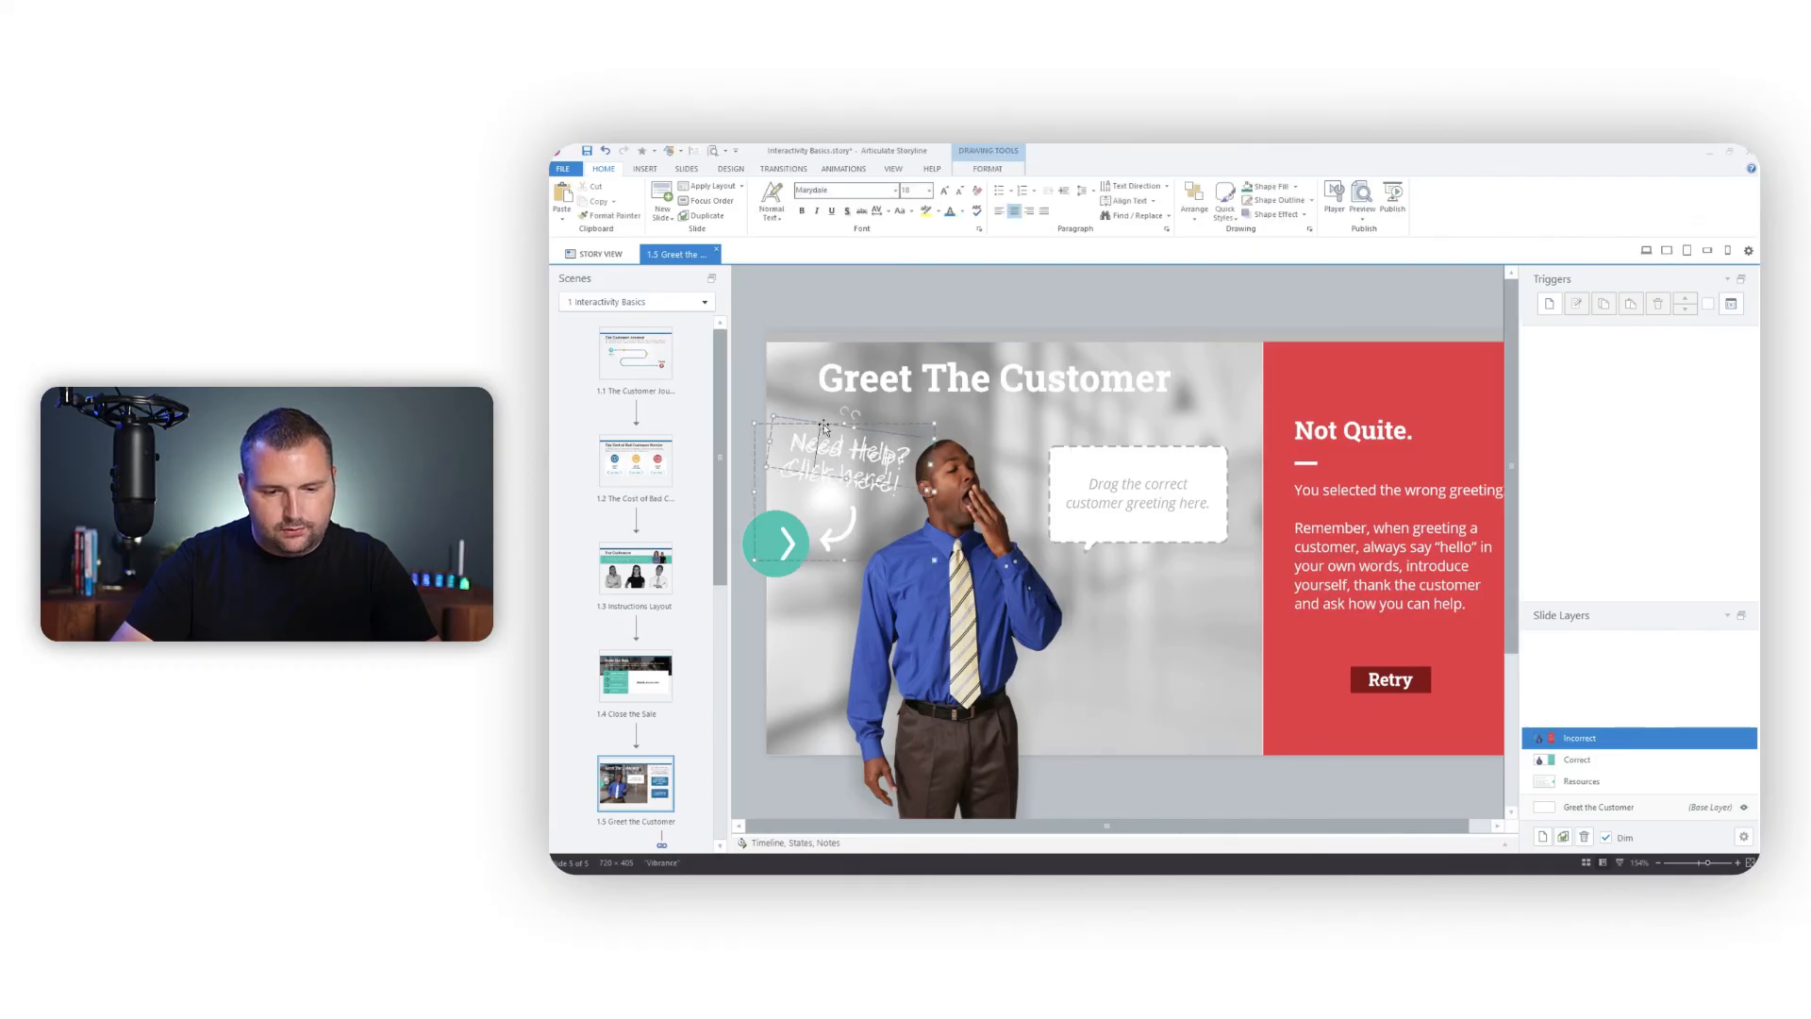
click(823, 425)
key(Delete)
click(804, 505)
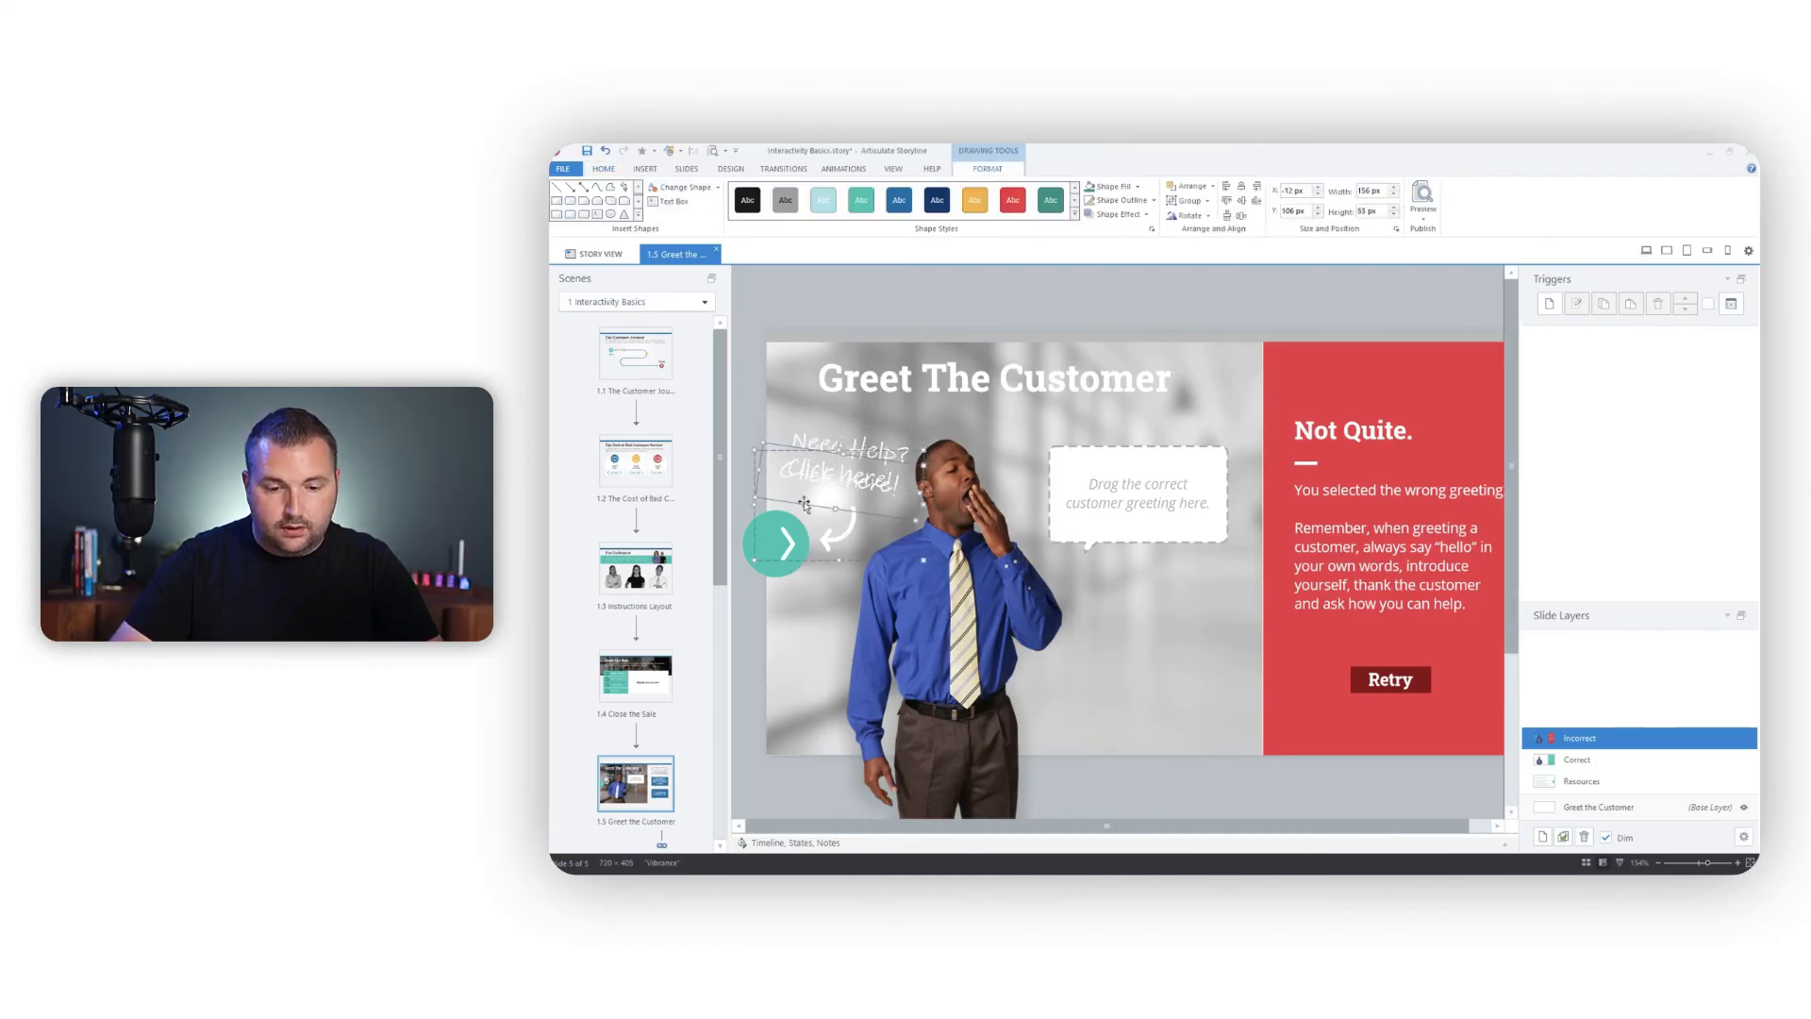
click(803, 507)
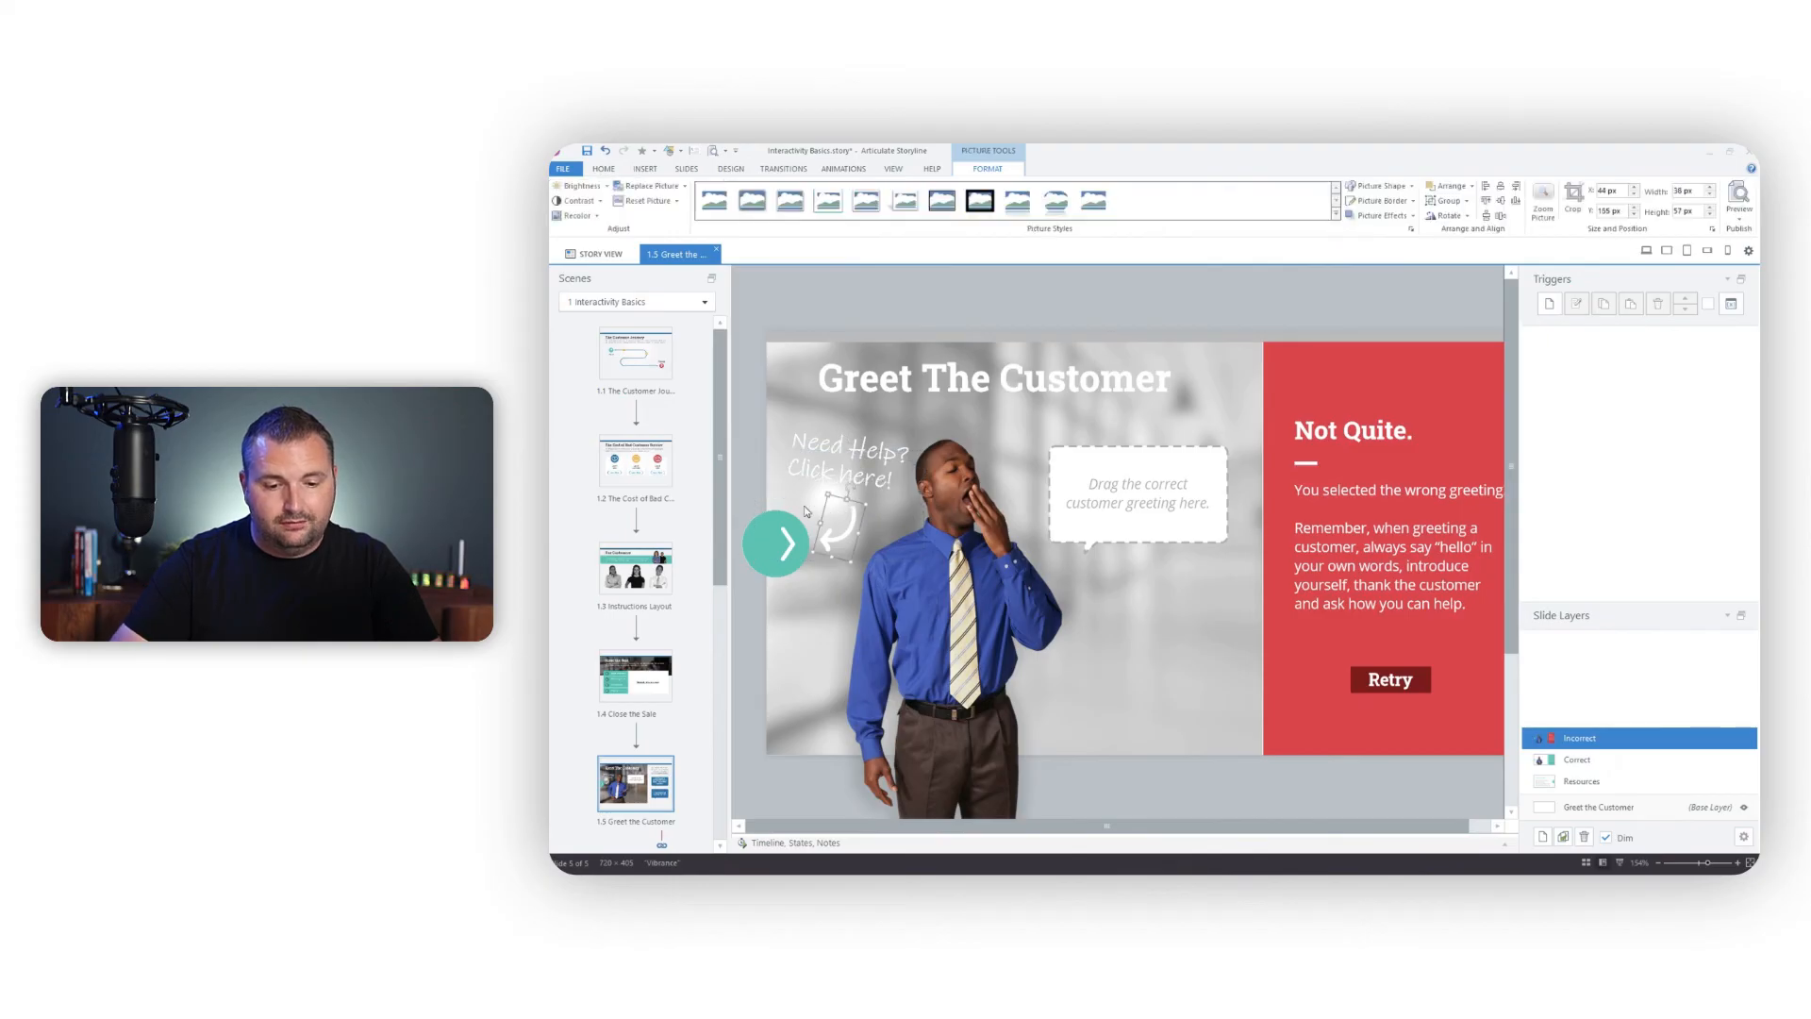
click(949, 280)
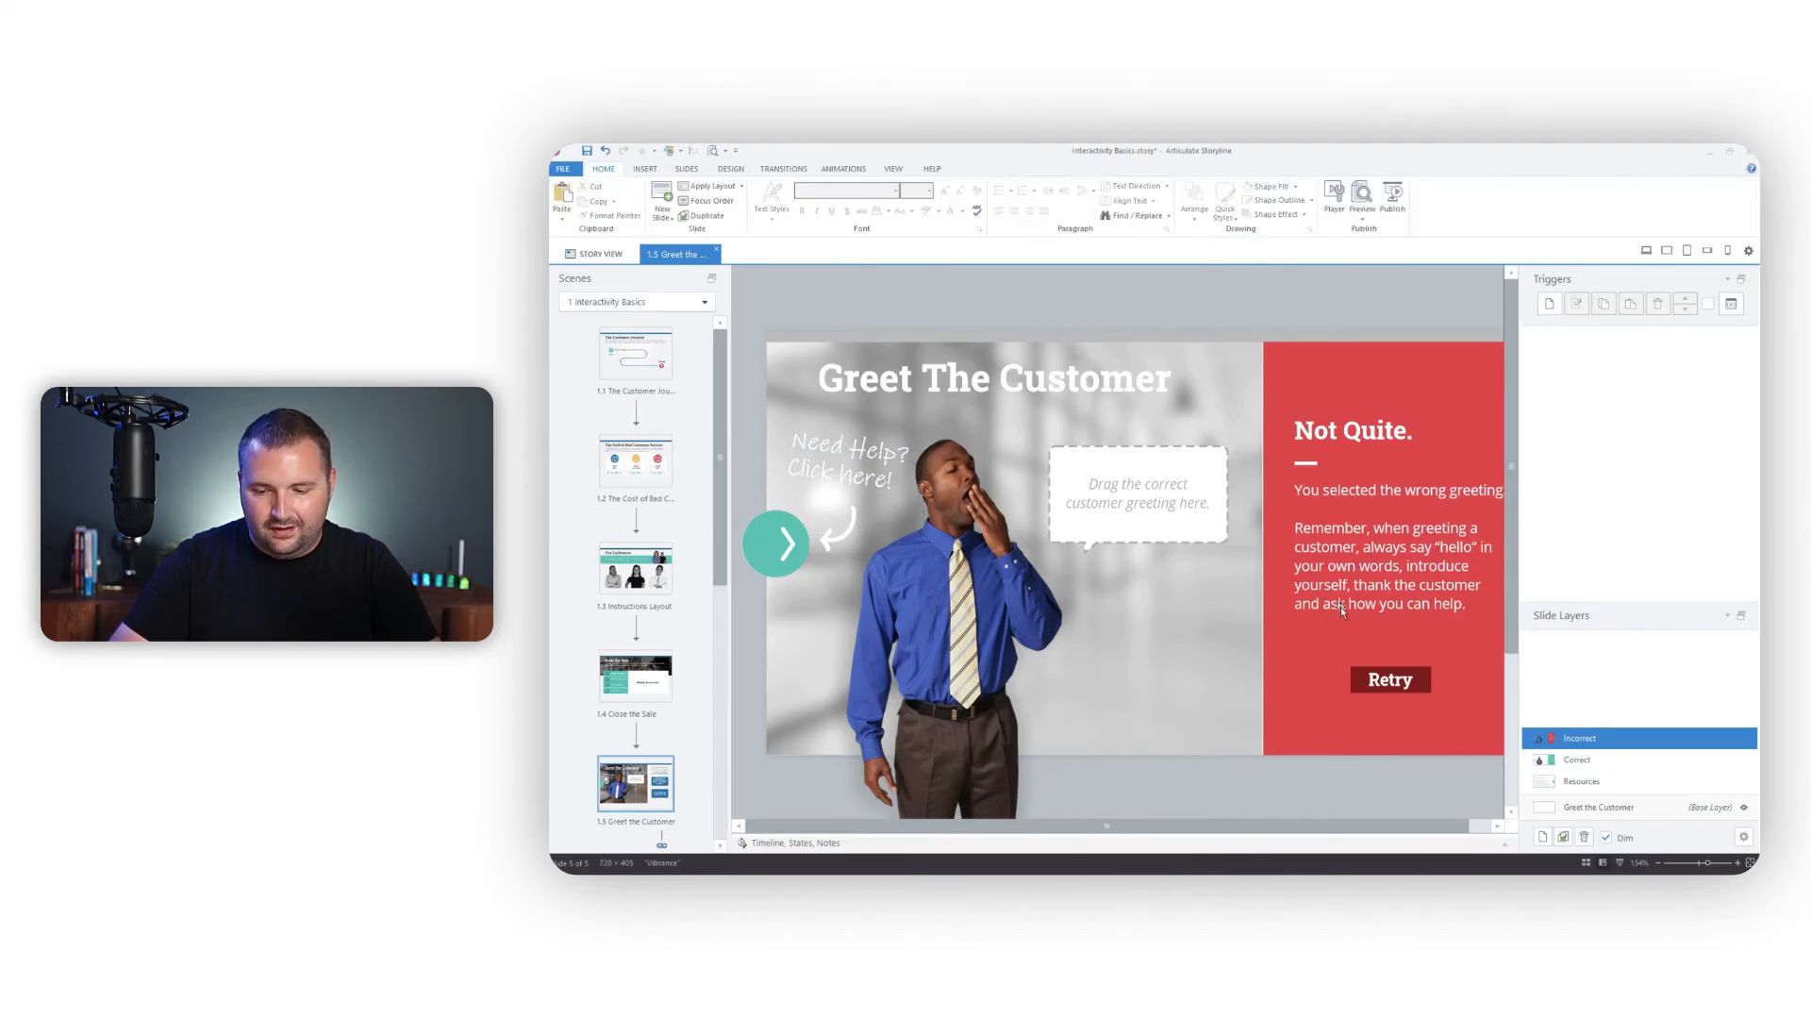
Give the teal feedback rectangle on the Correct layer a Fly In entrance animation with the From Right effect
click(1591, 760)
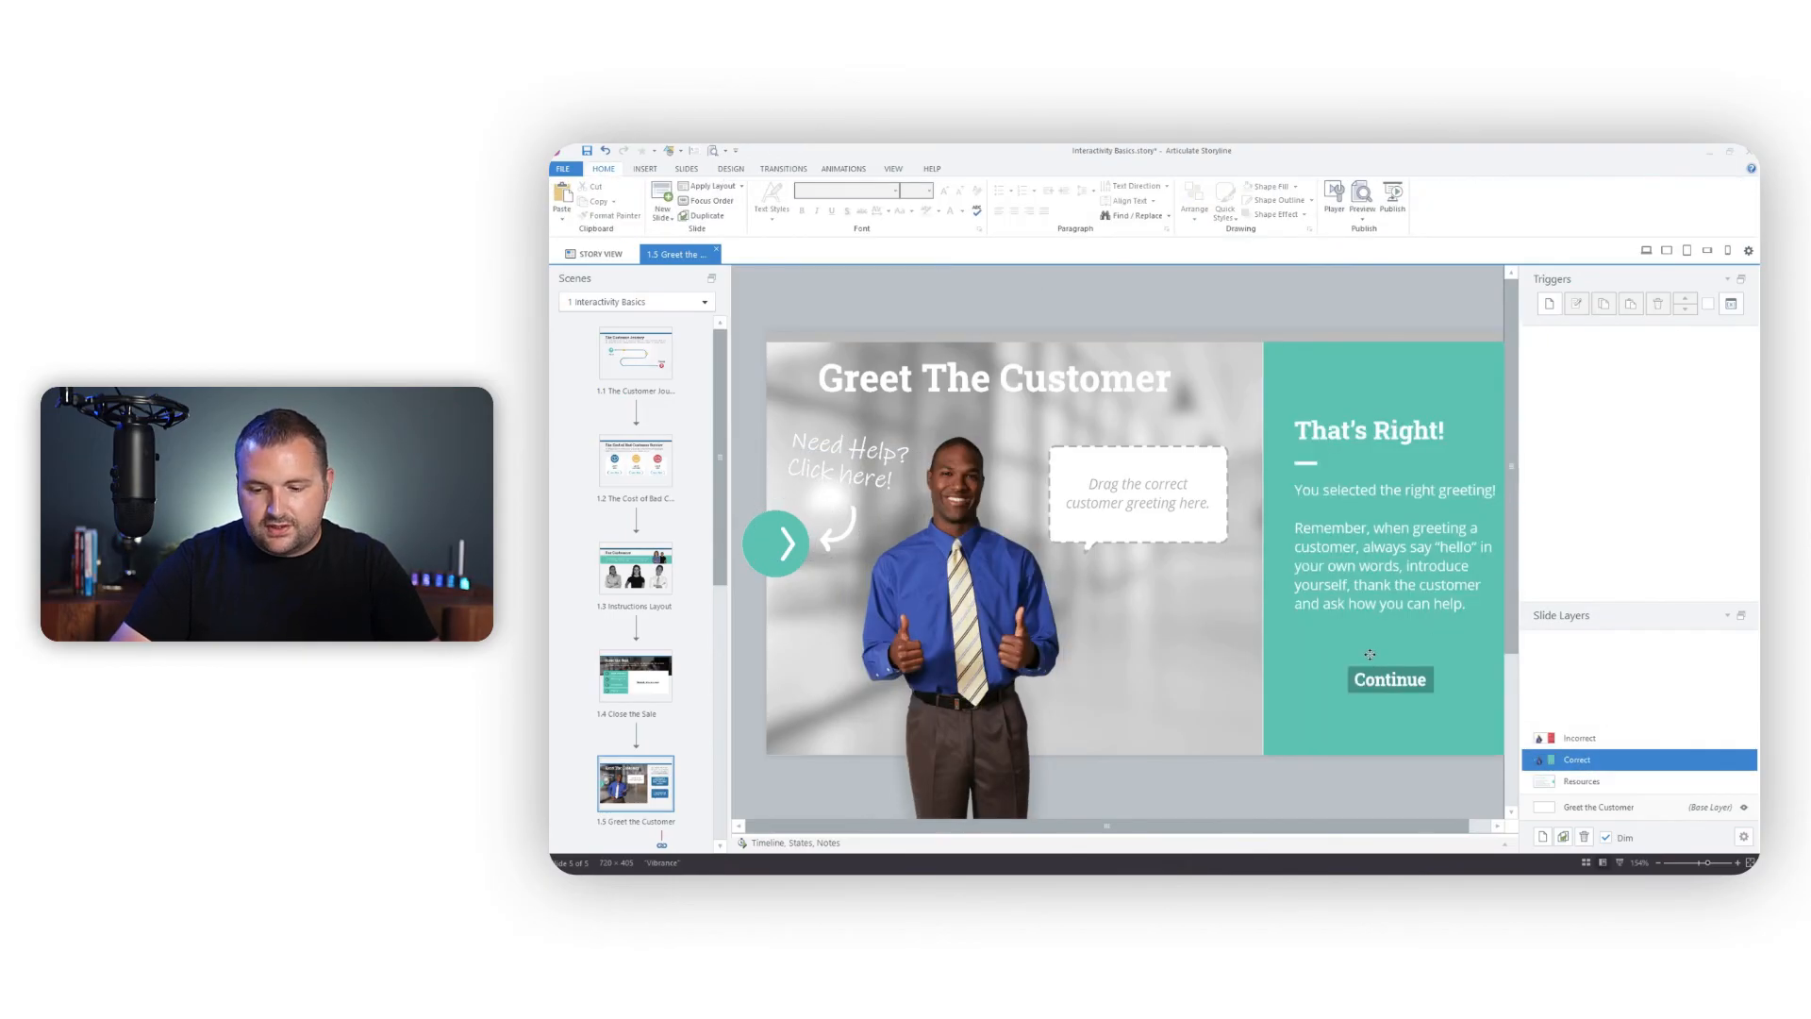
click(1370, 655)
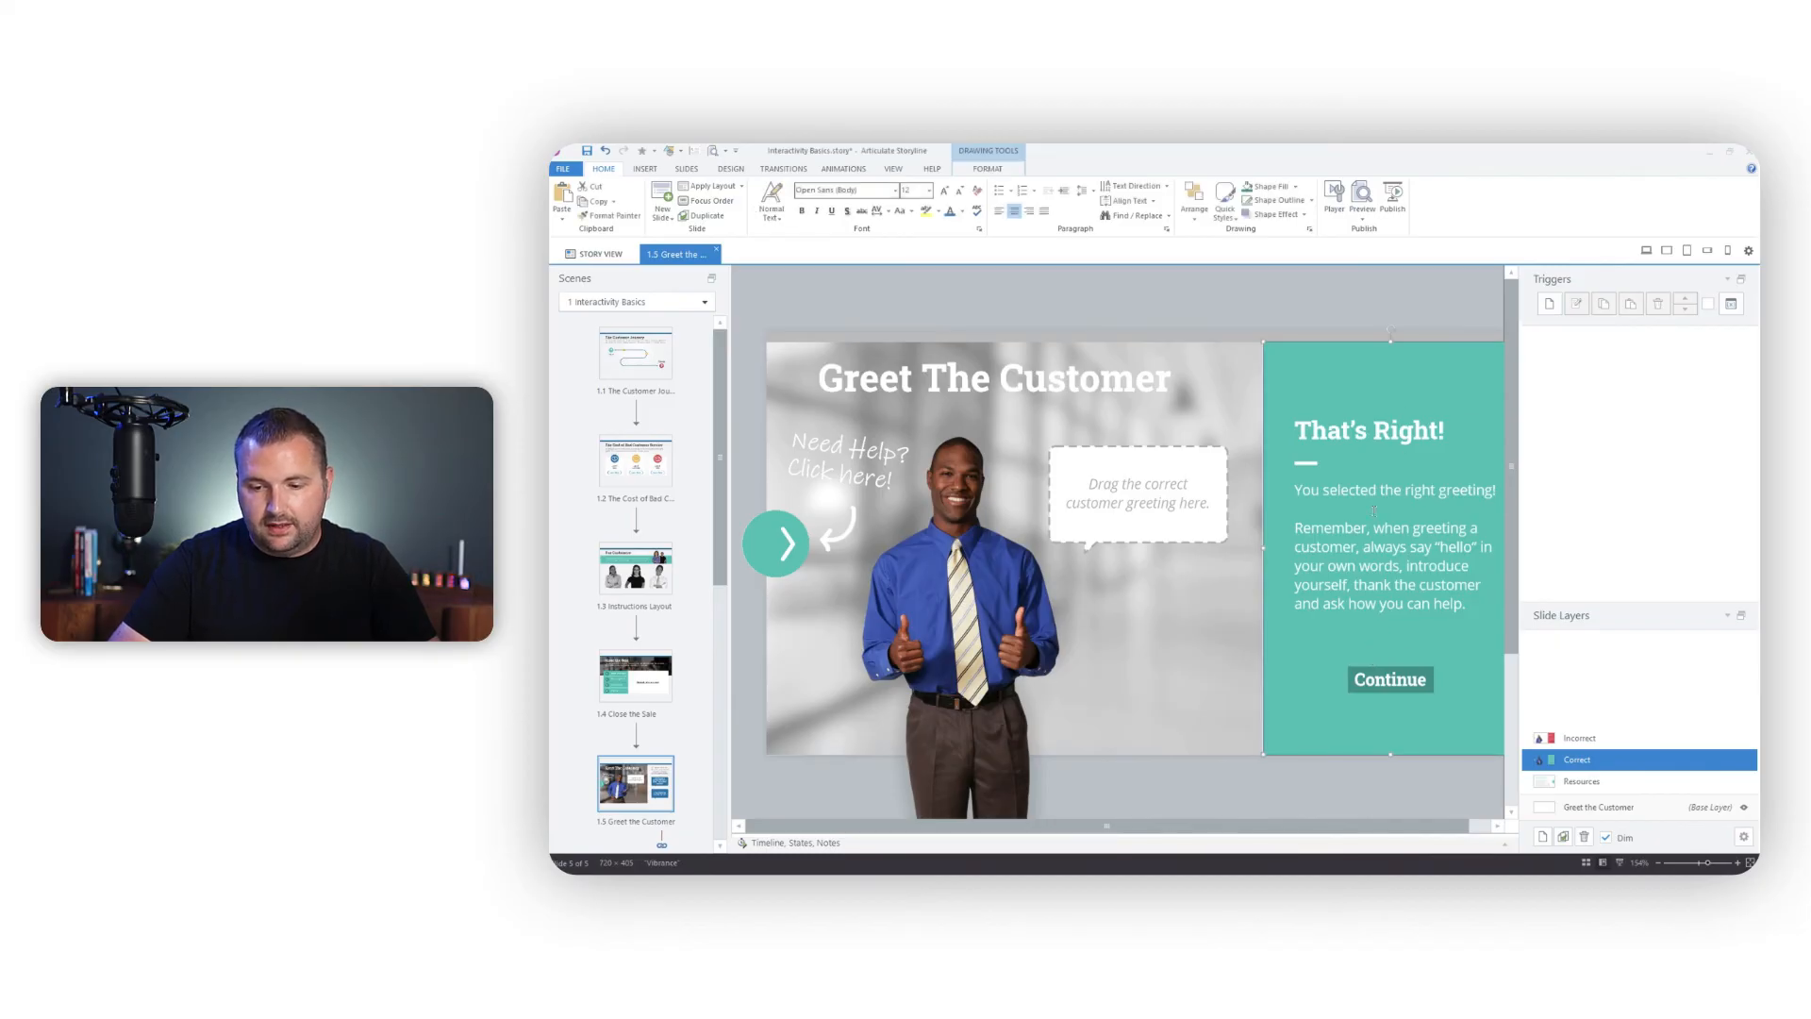
click(1676, 789)
click(1669, 761)
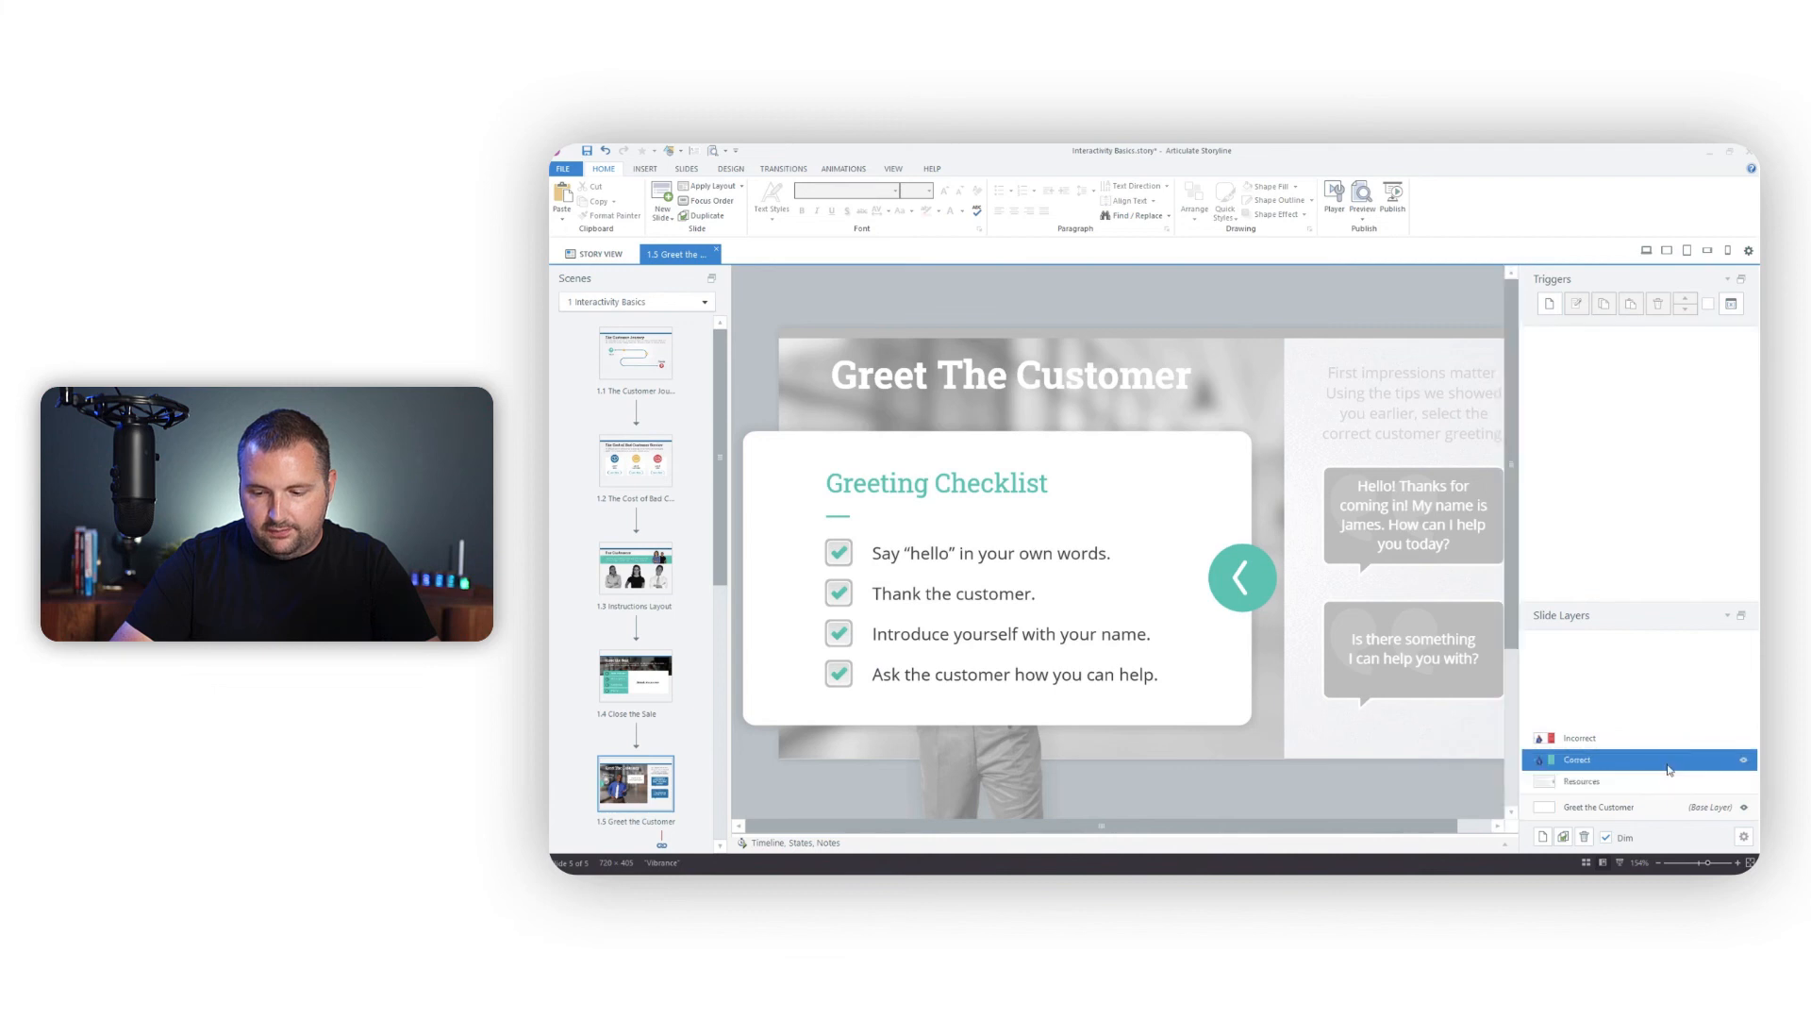
click(1302, 407)
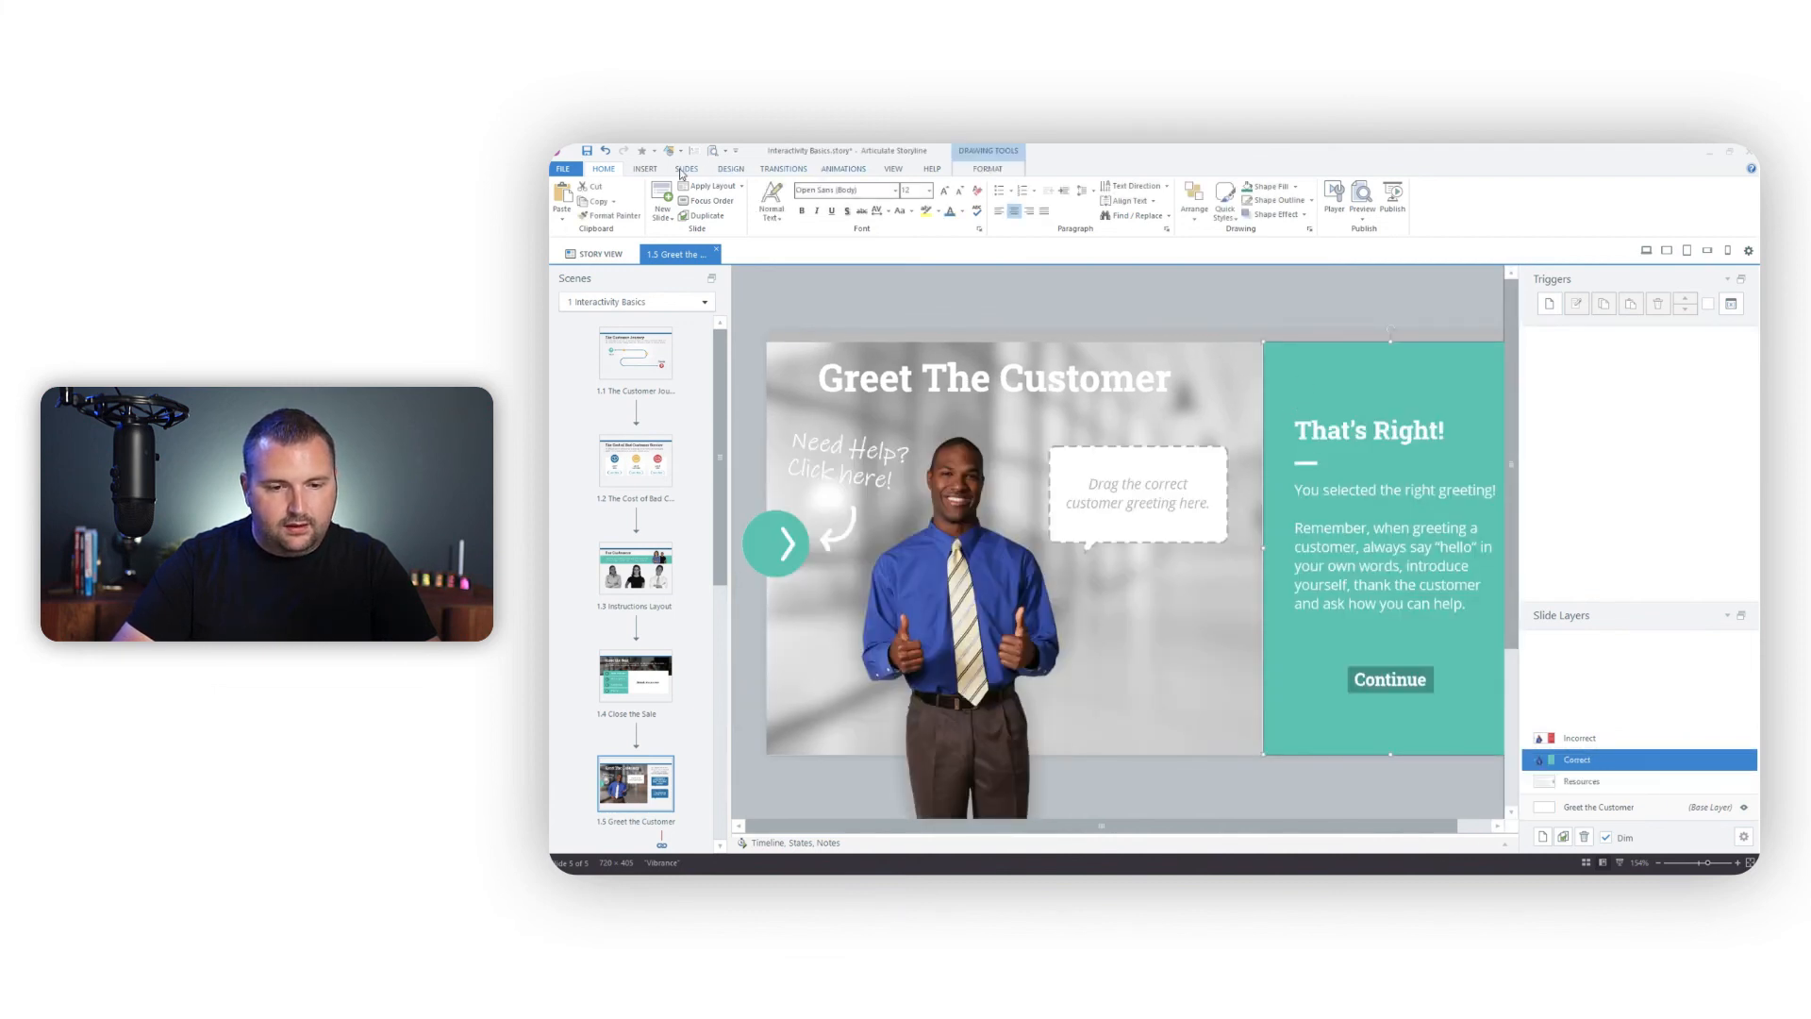
click(833, 168)
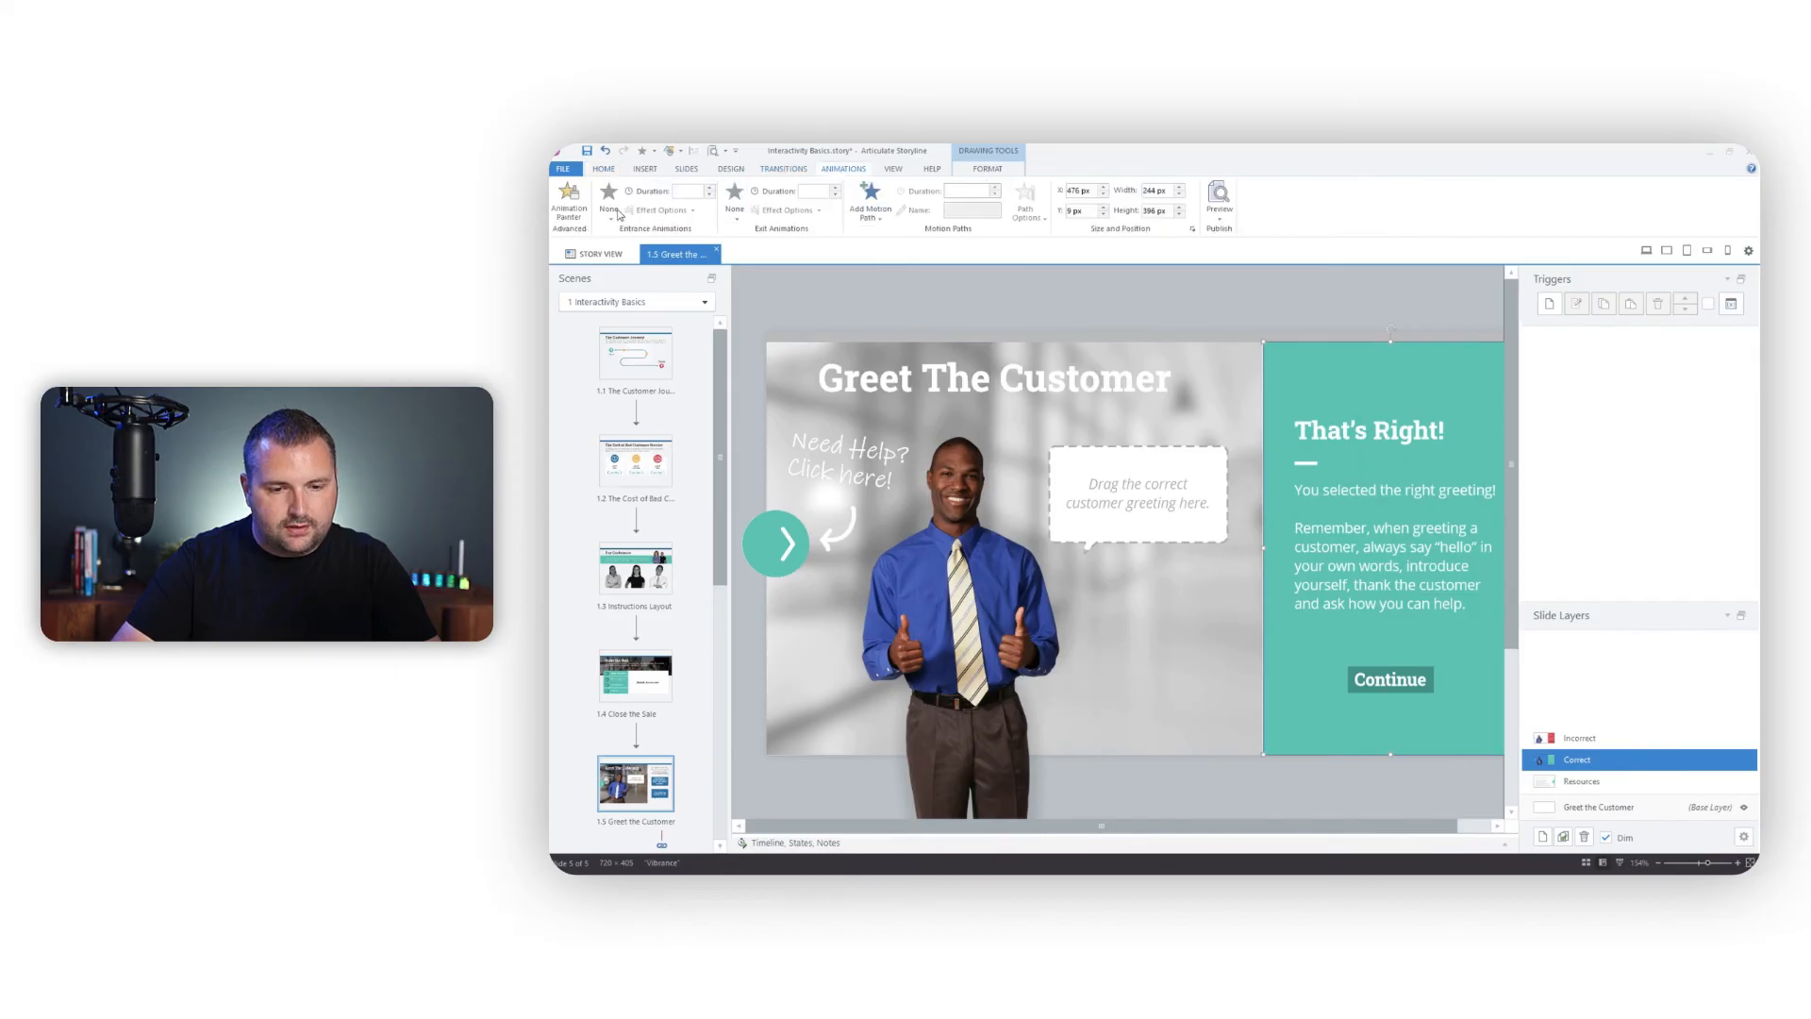
click(608, 200)
click(814, 255)
click(660, 209)
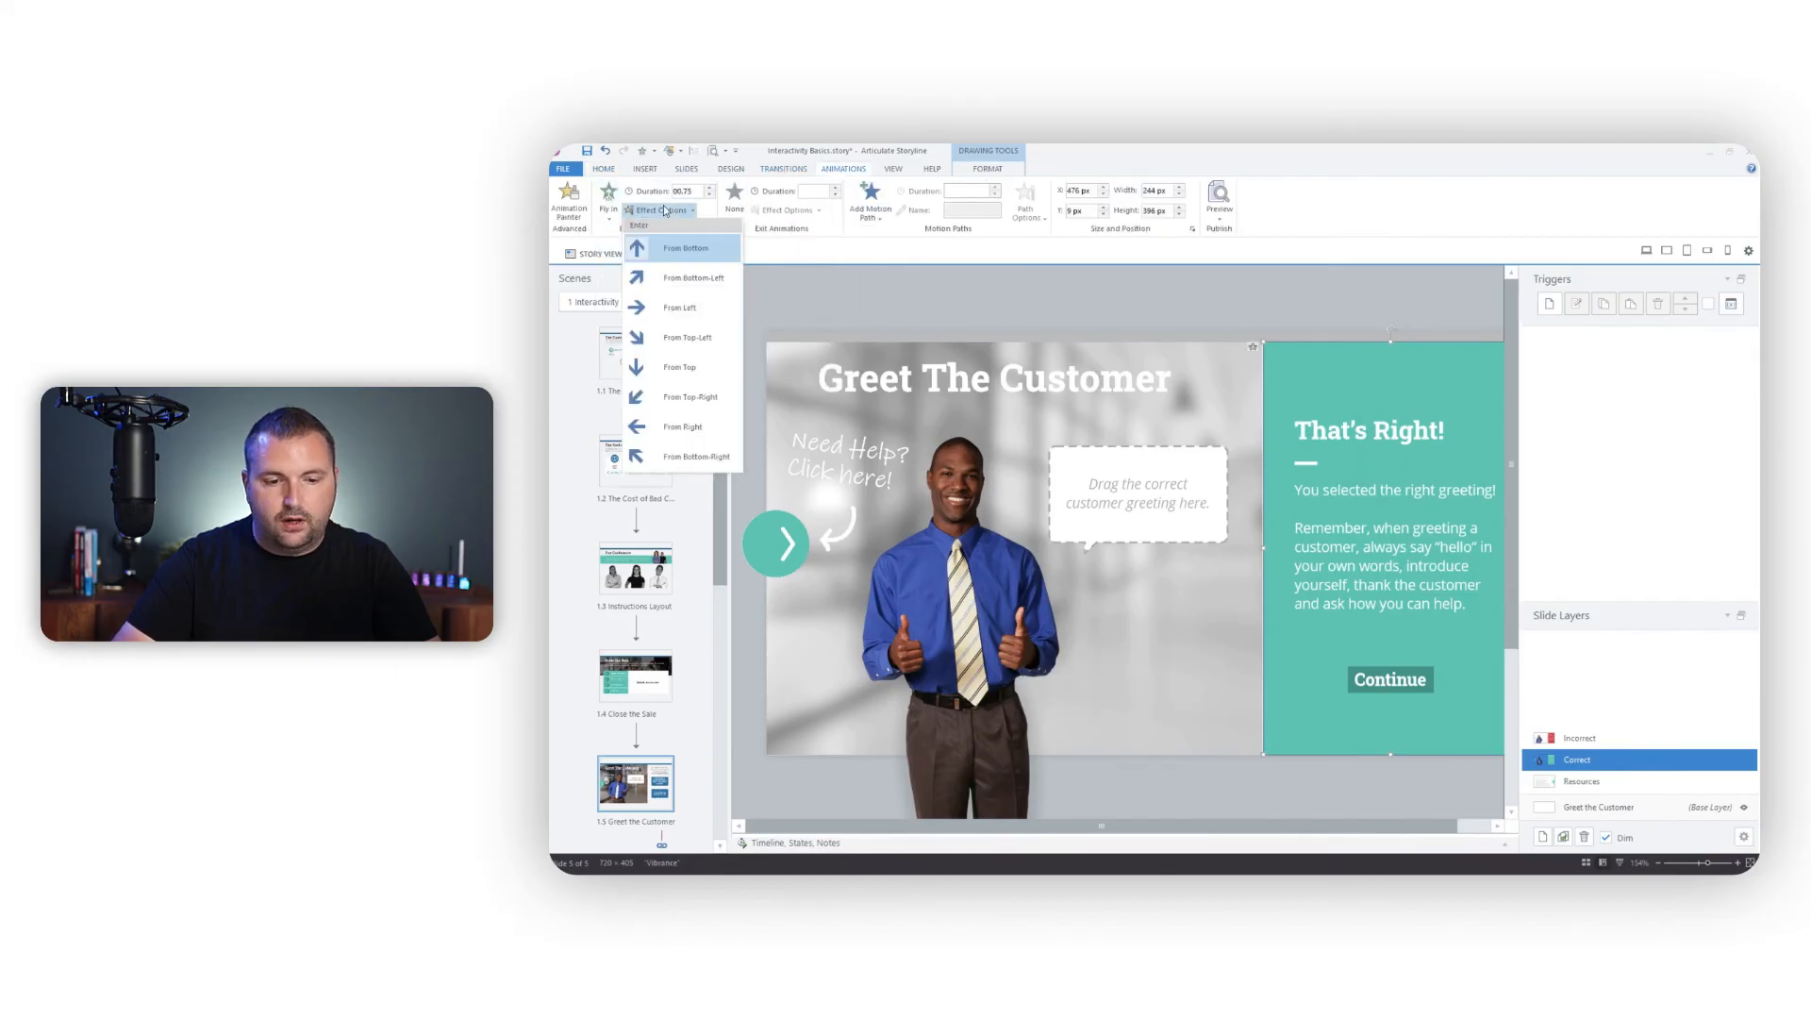
click(692, 426)
Give the Correct layer's "That's Right!" heading, body text and Continue button a Fly In entrance animation with the From Right effect
click(1406, 432)
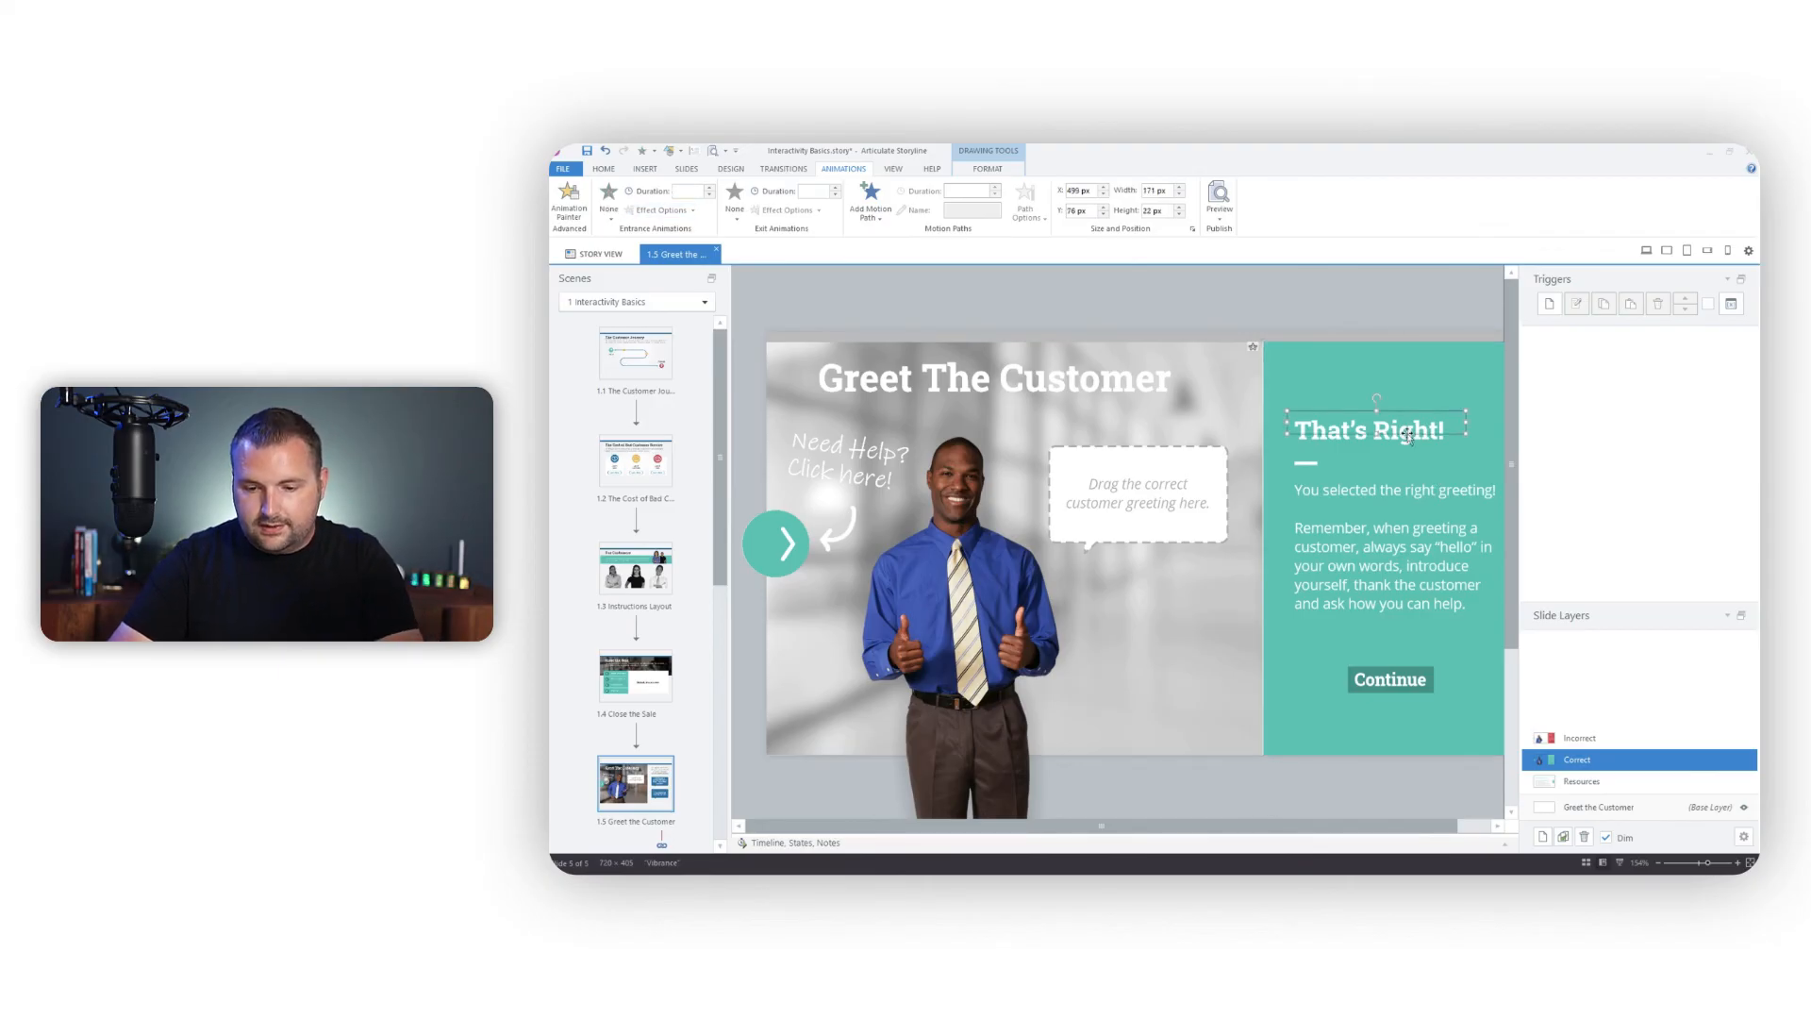
shift+click(1306, 464)
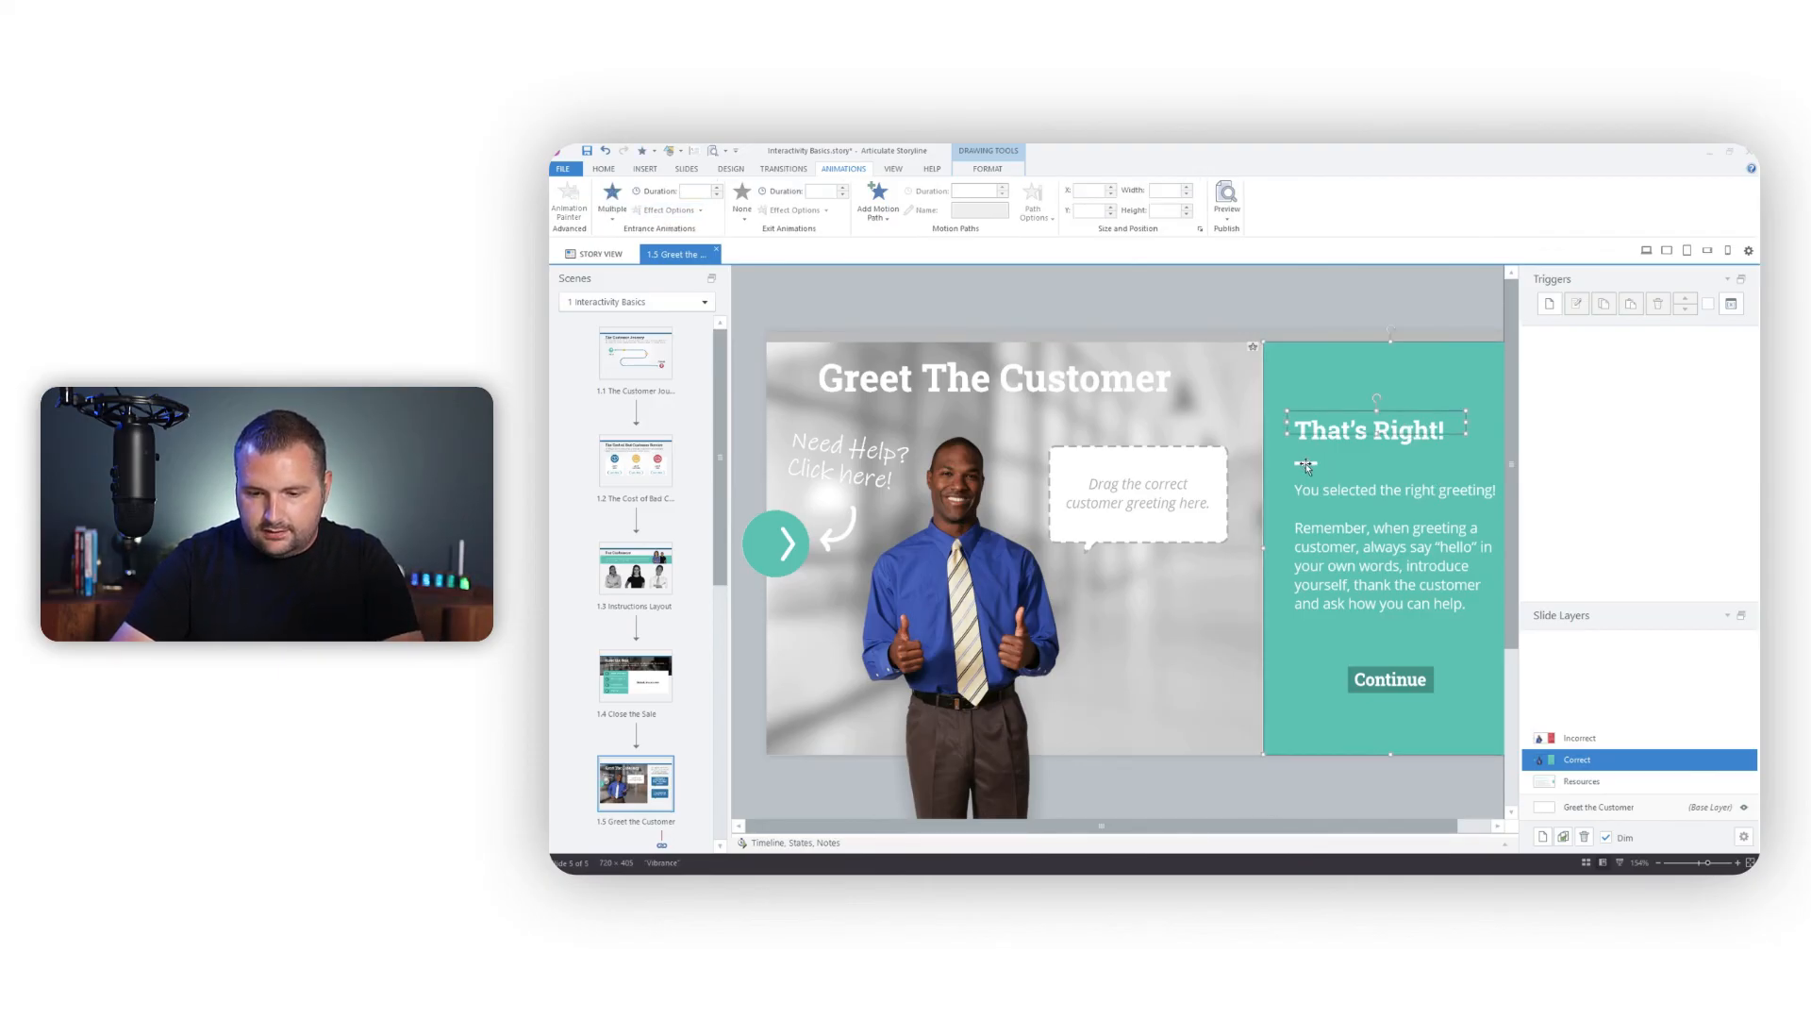
shift+click(1342, 500)
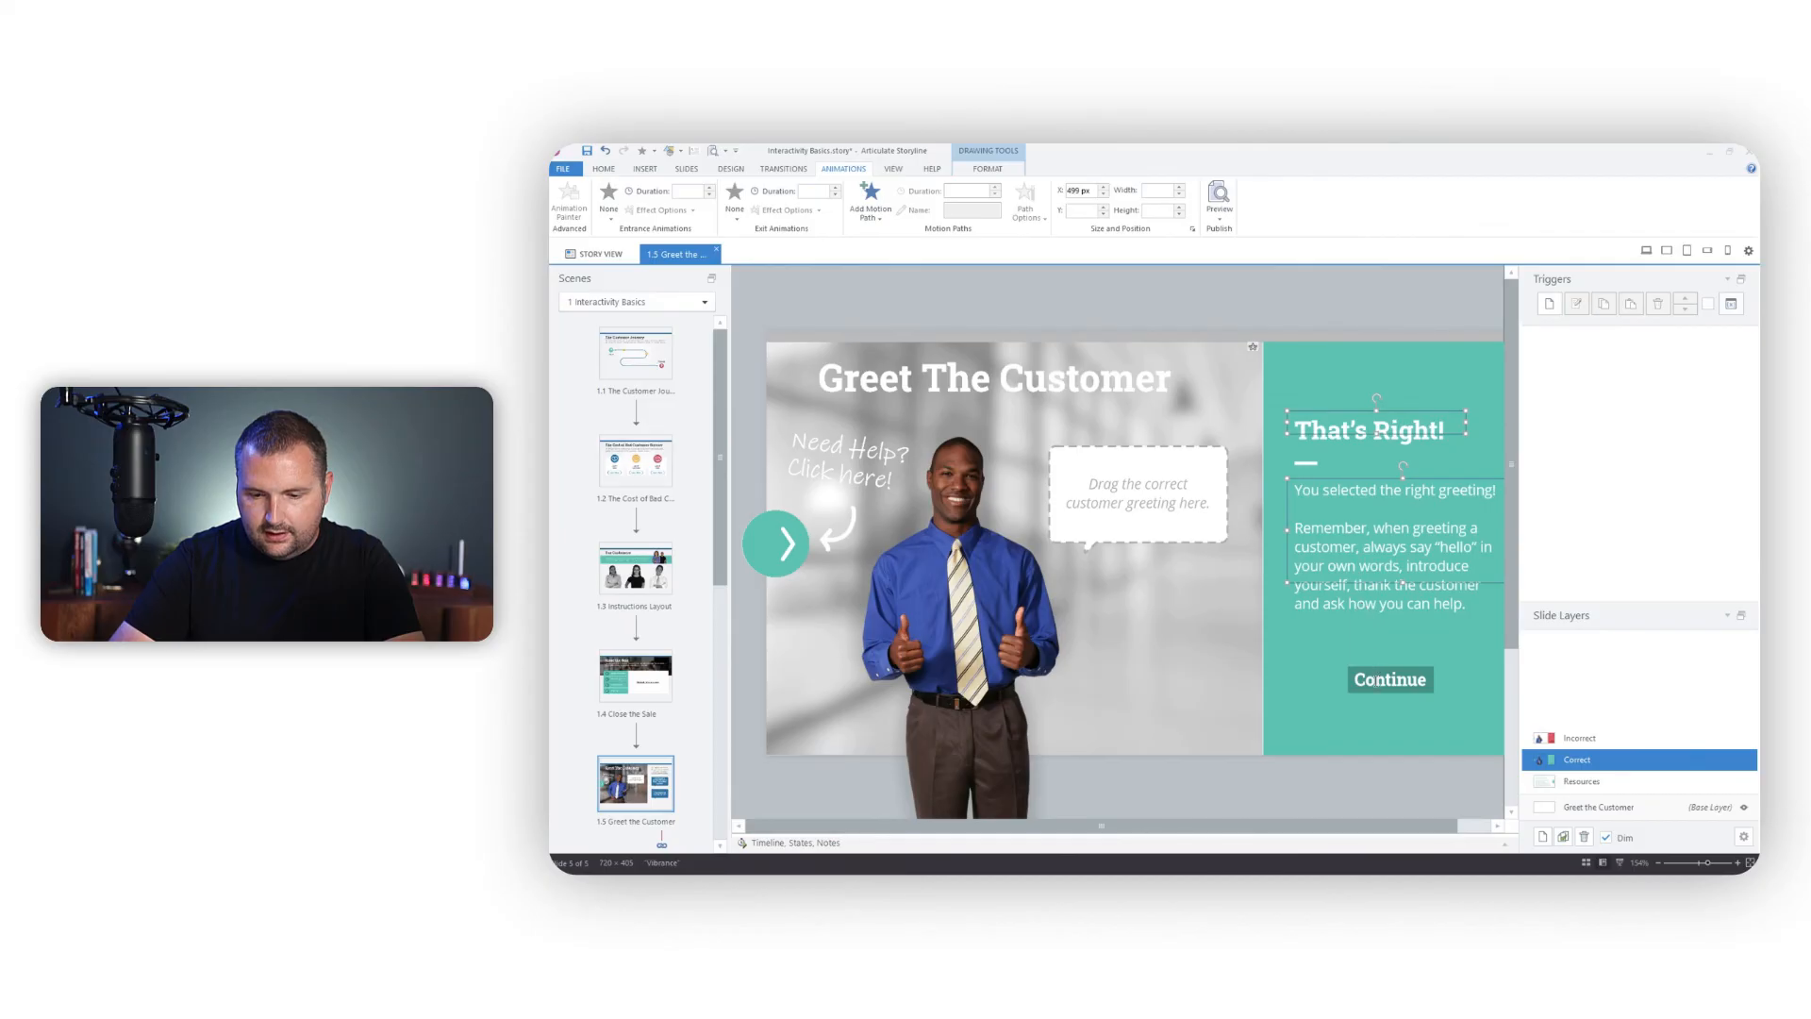
click(610, 211)
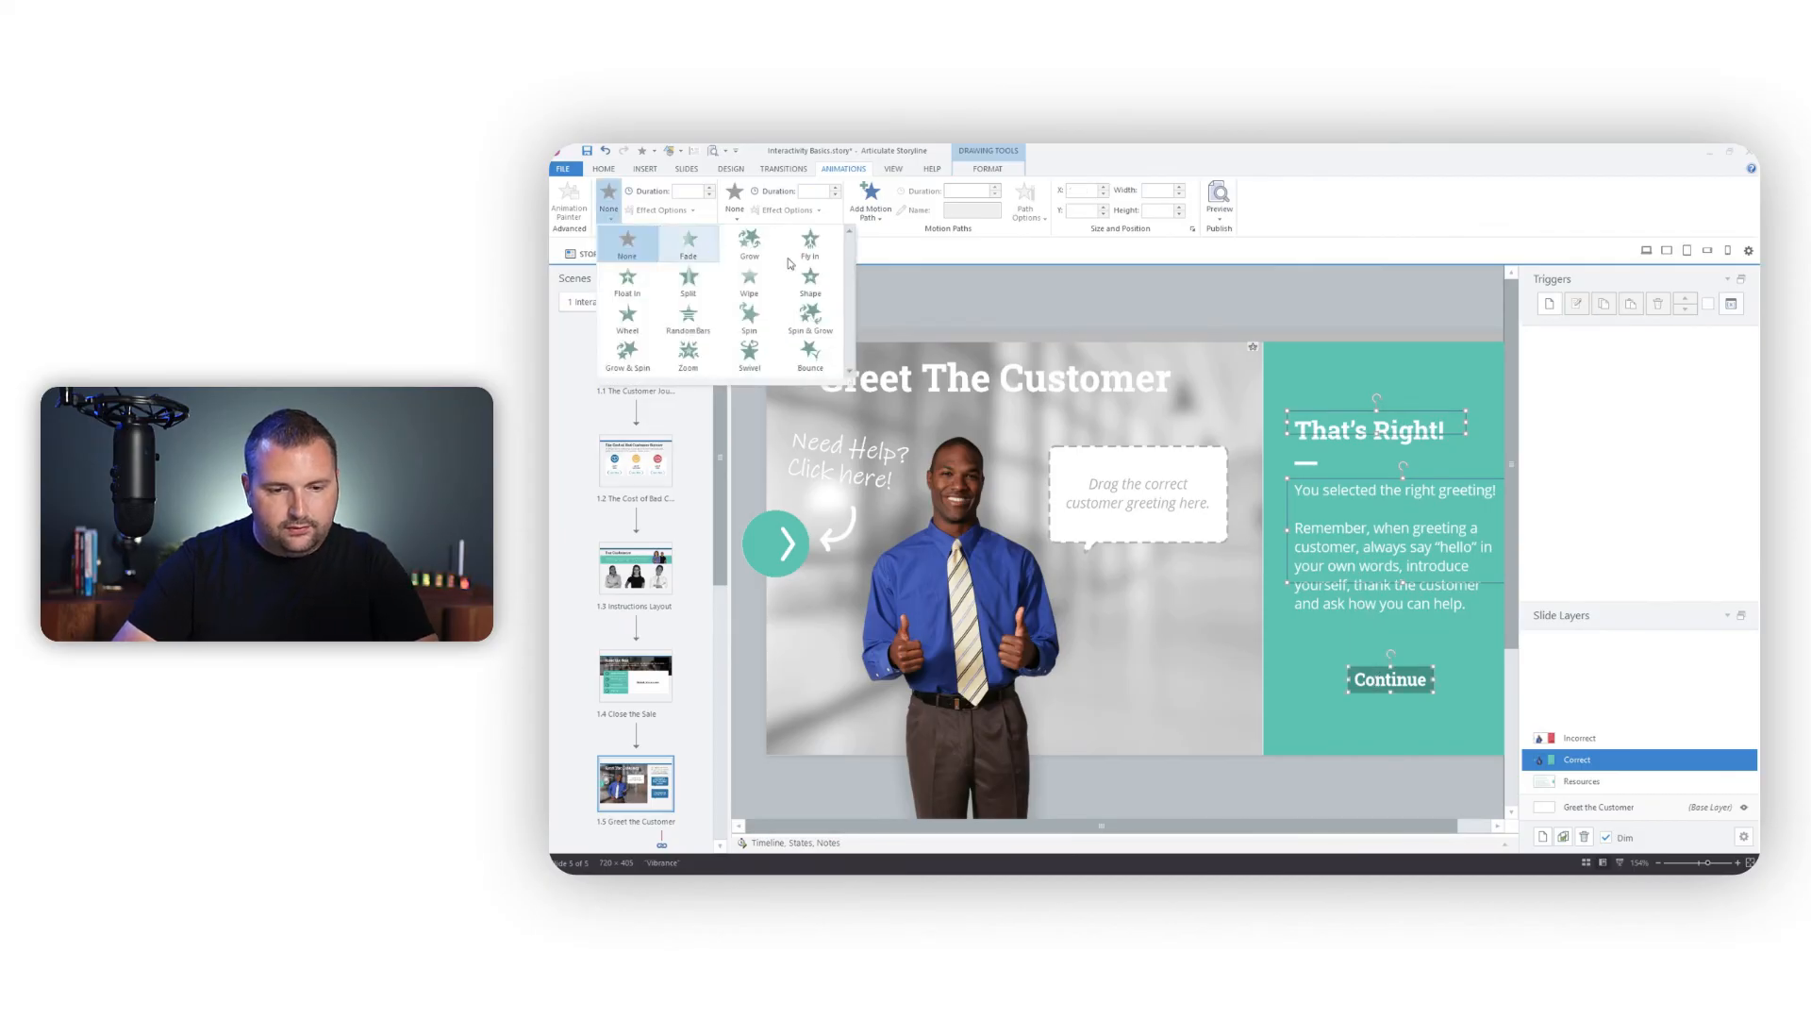
click(813, 252)
click(609, 203)
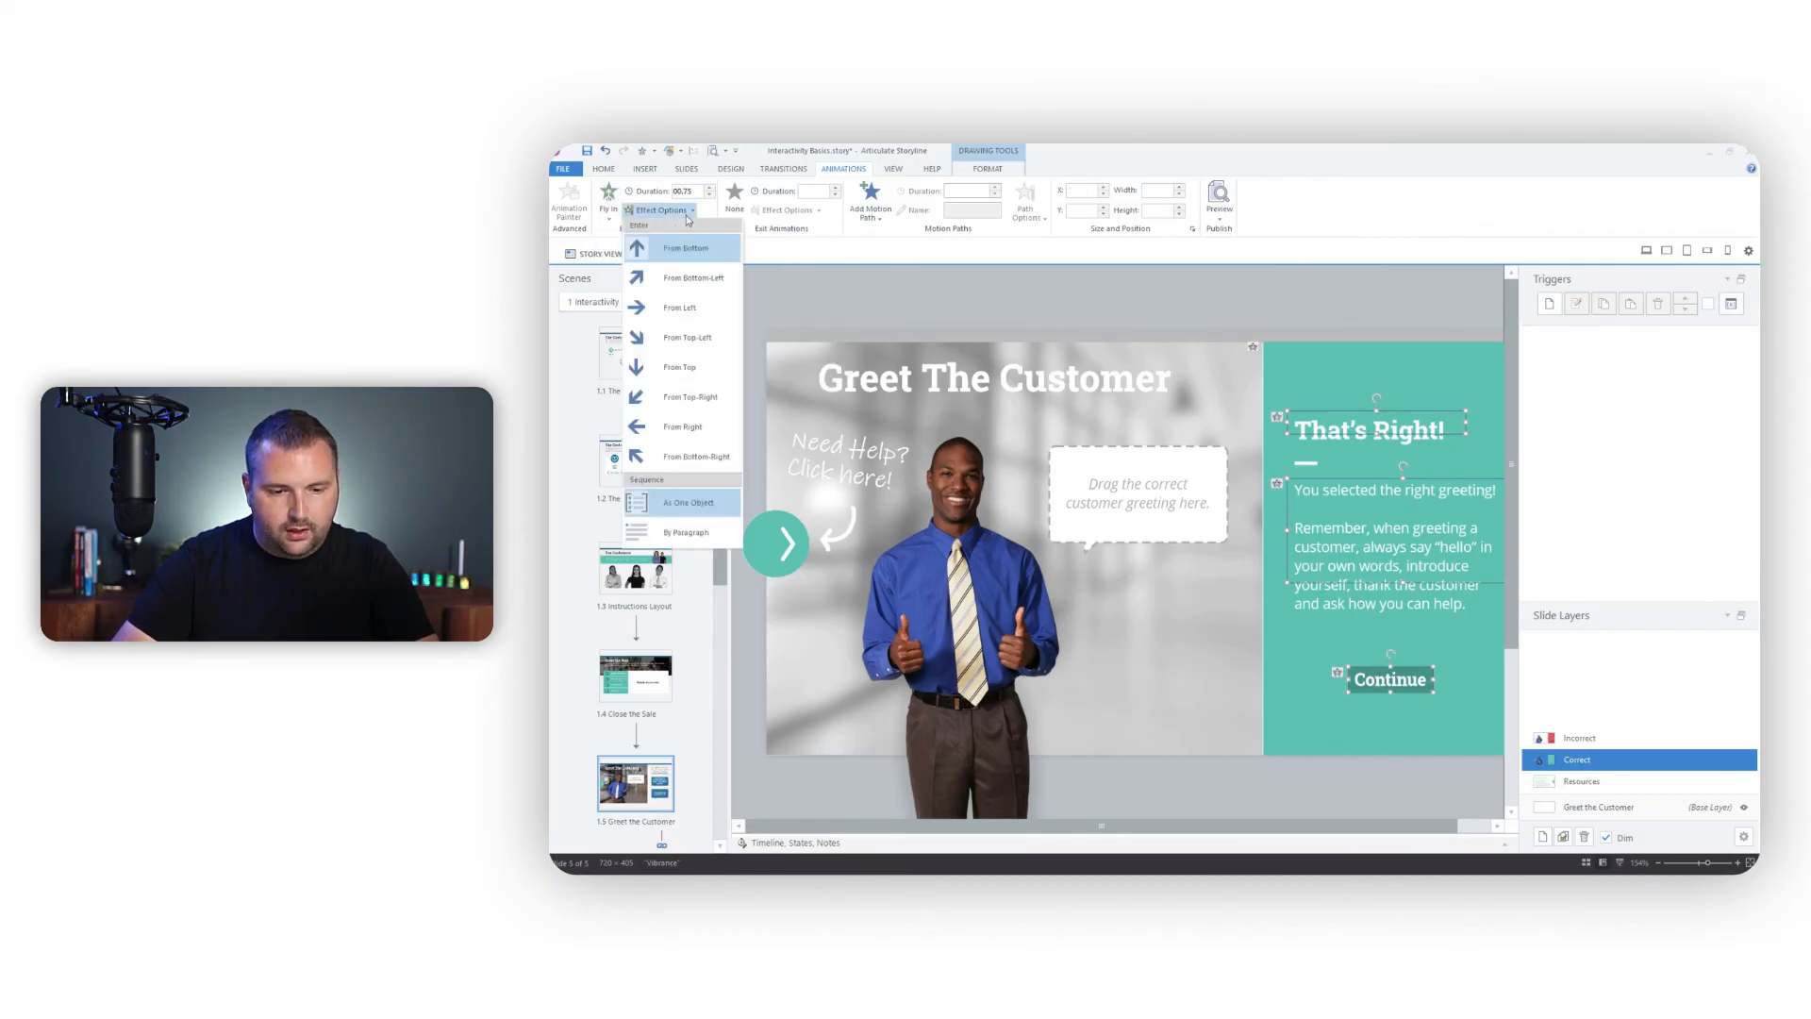
click(706, 429)
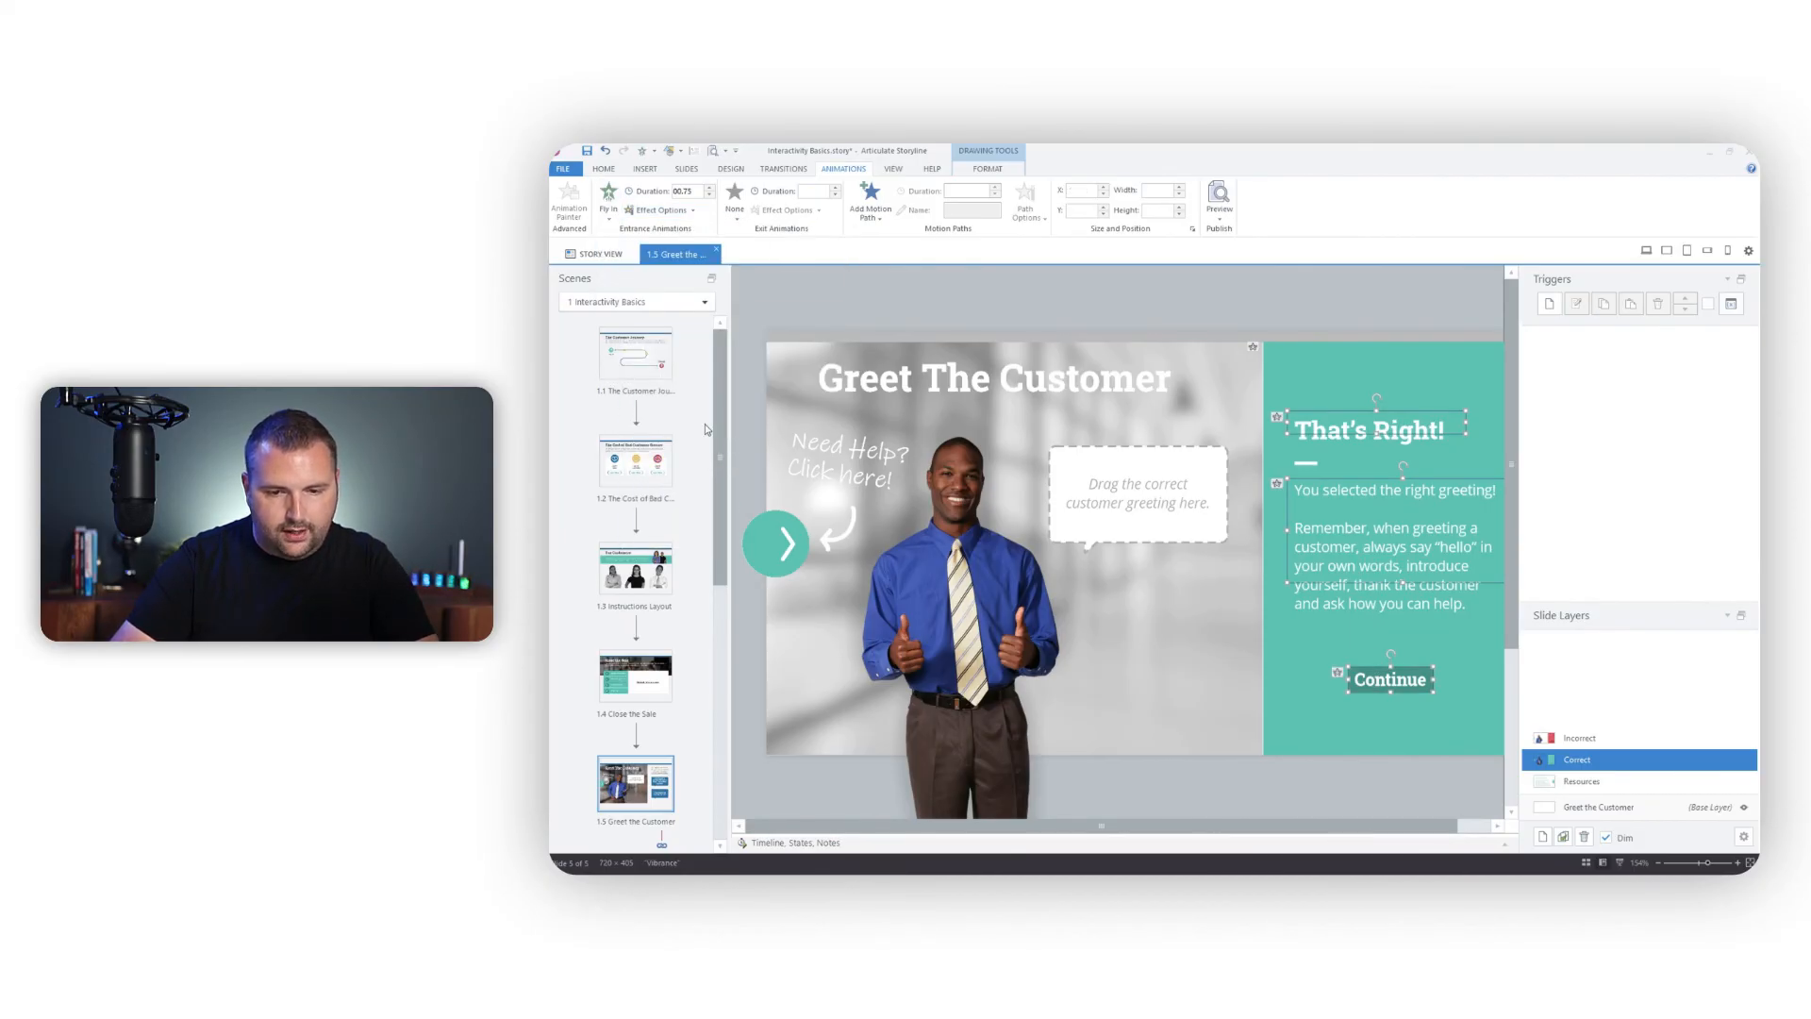
Preview the slide, drop the "Hello! Thanks for coming in!" greeting on the speech bubble to watch the animated feedback, and return to editing
click(1222, 219)
click(1261, 232)
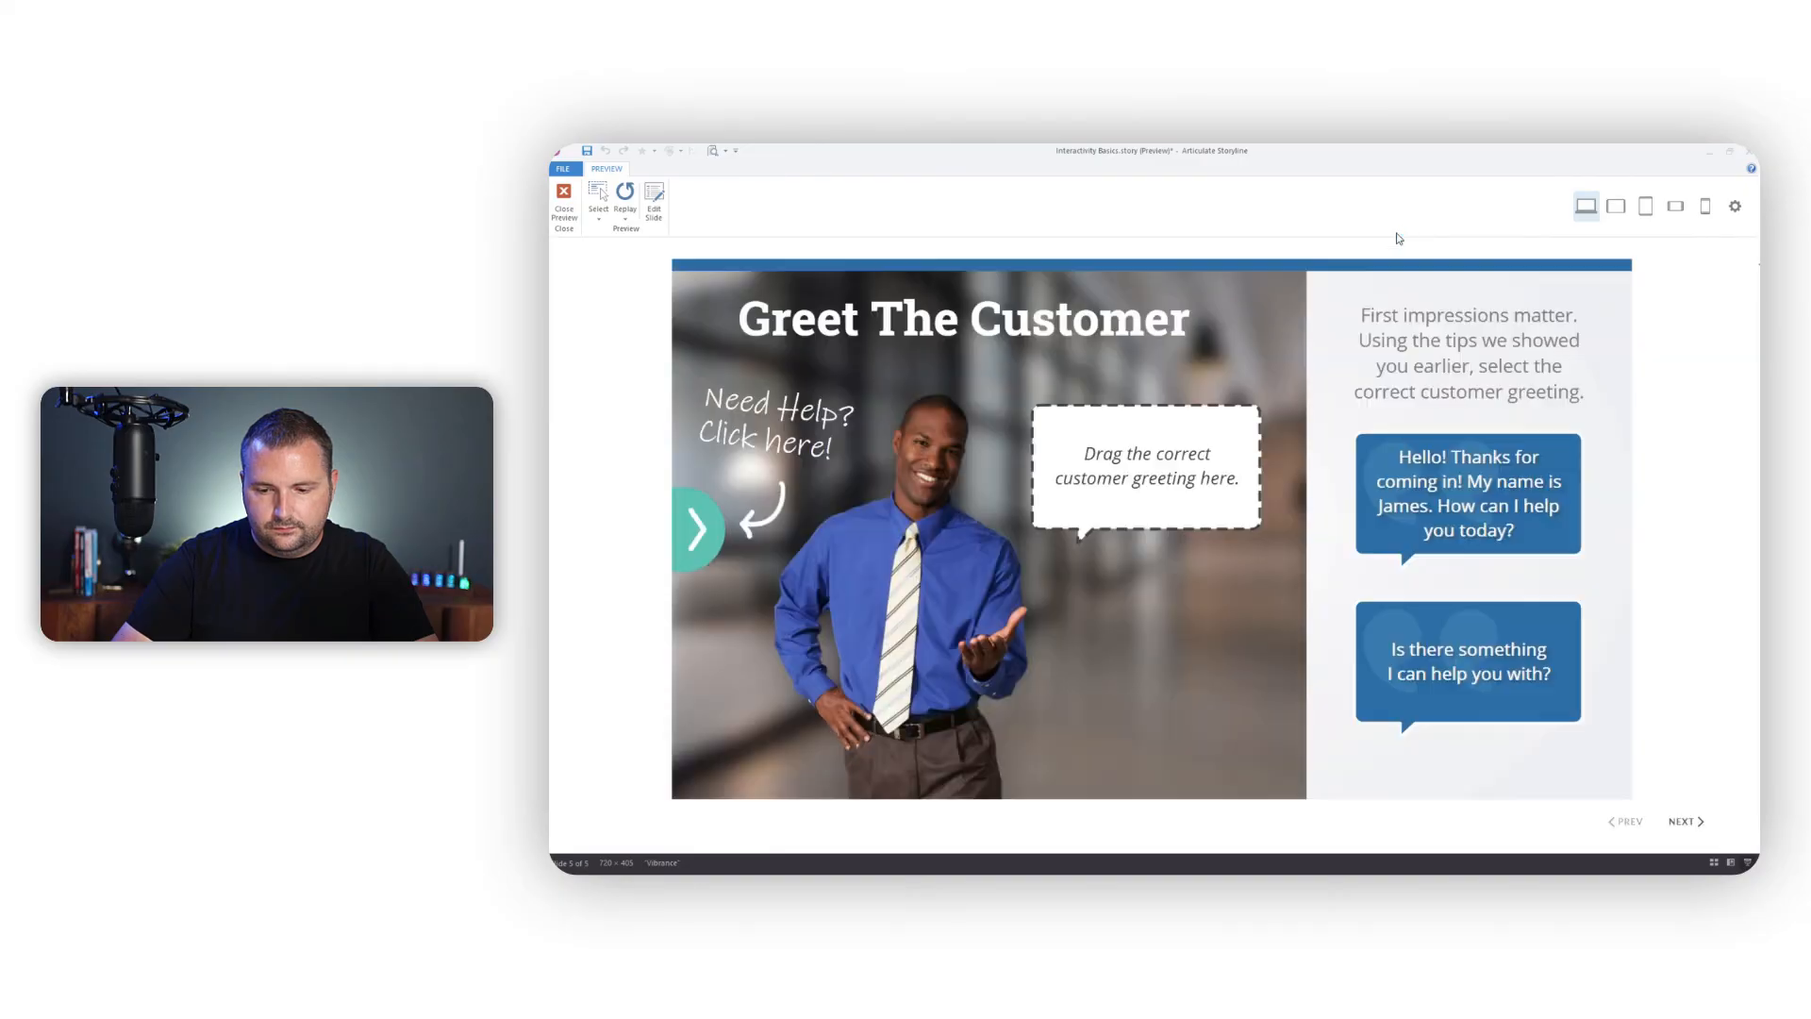
drag(1481, 466, 1138, 461)
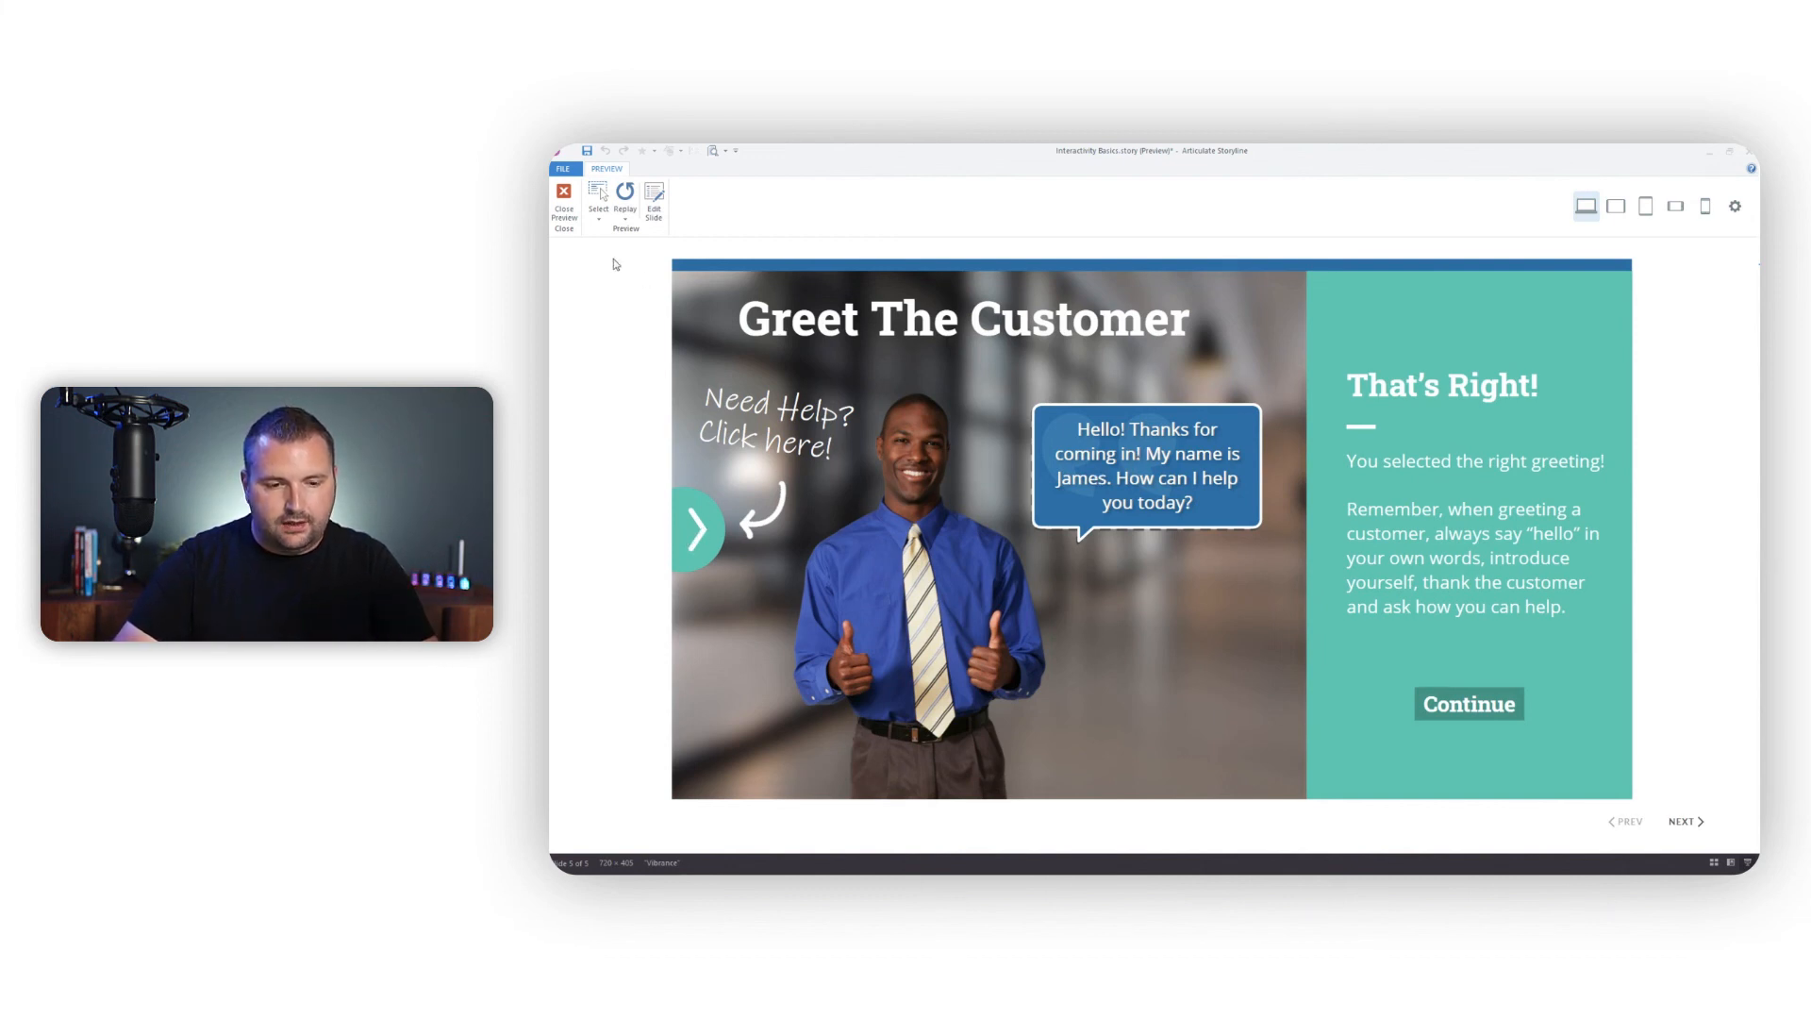
click(565, 198)
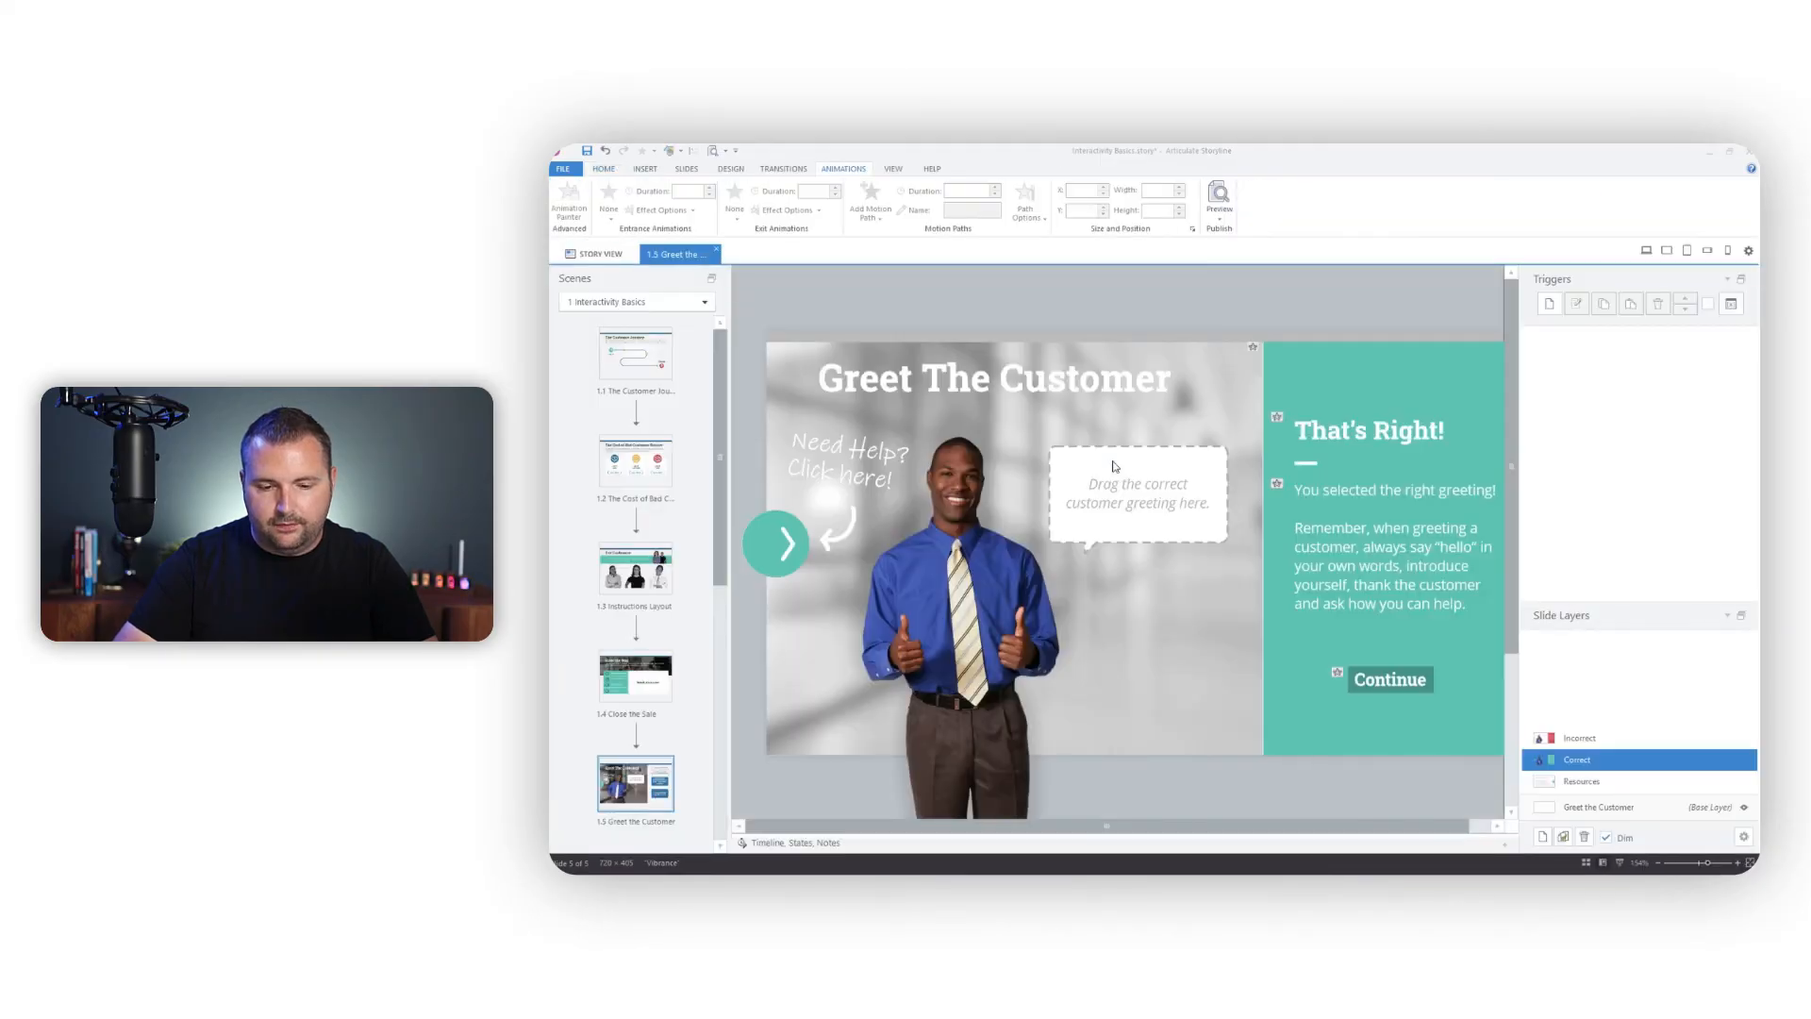
Review the Resources and Incorrect layers of the Greet The Customer slide against its base layer
click(1623, 810)
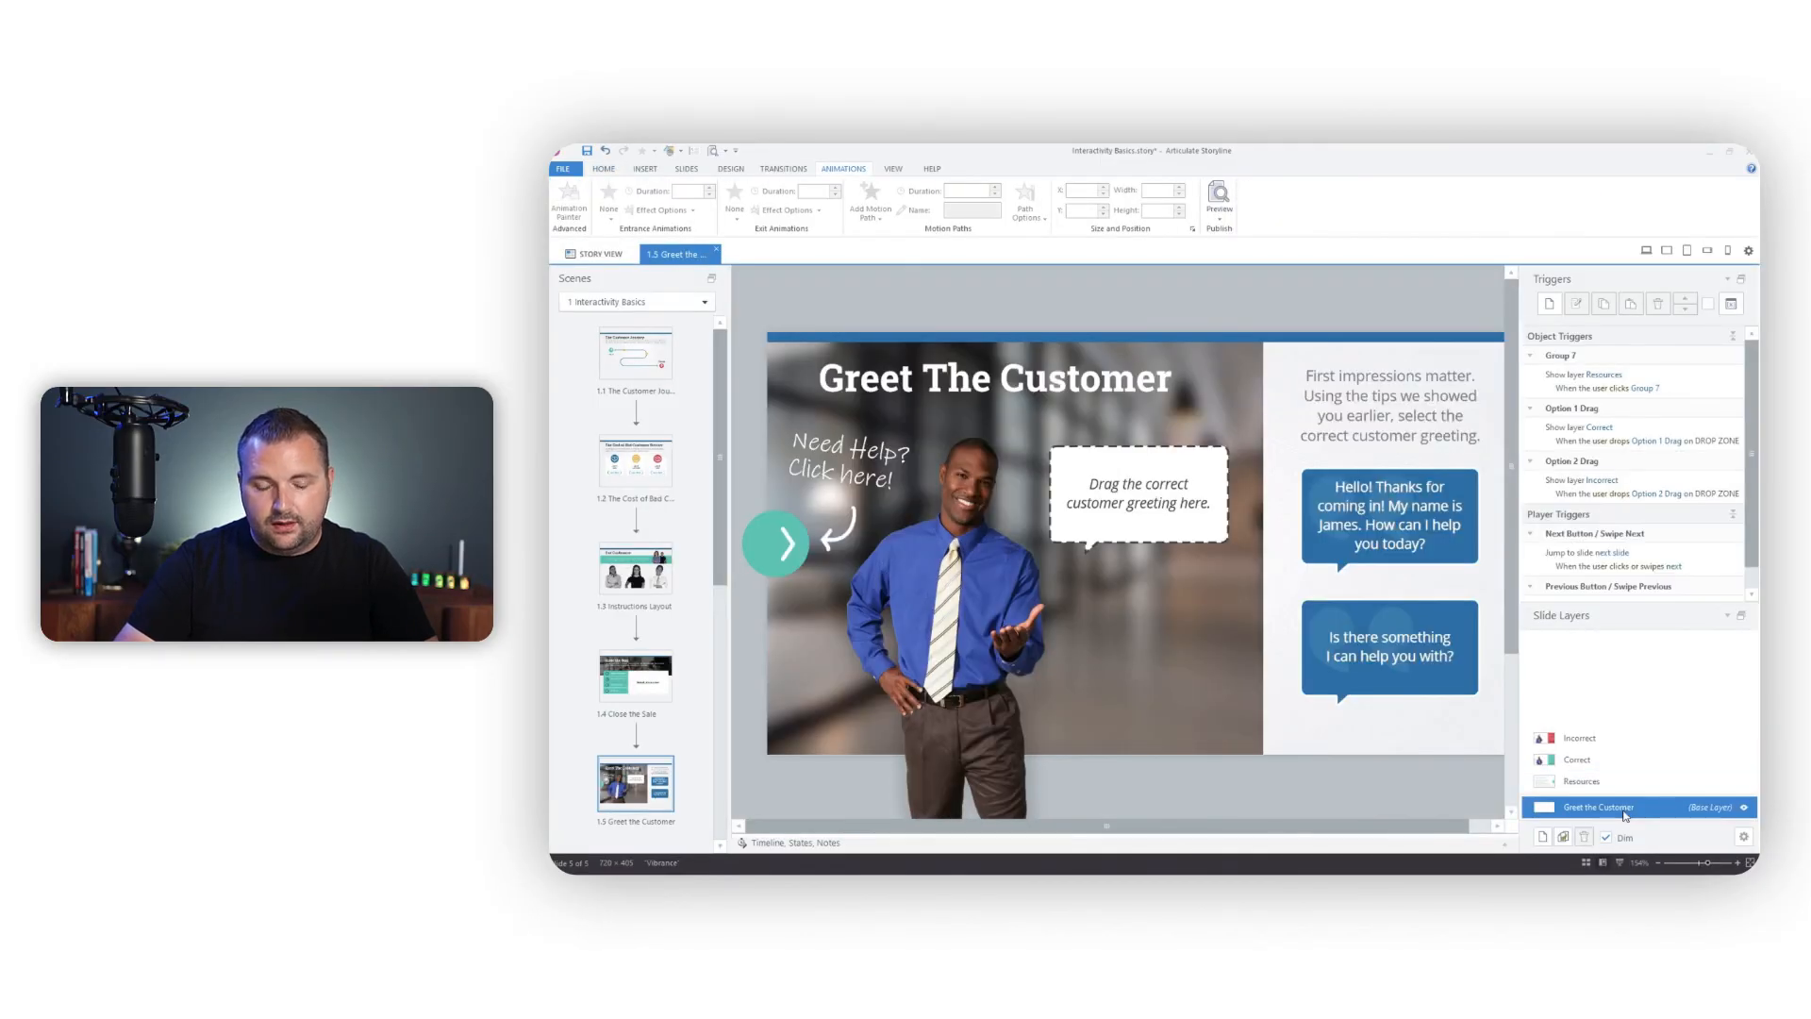
click(1611, 782)
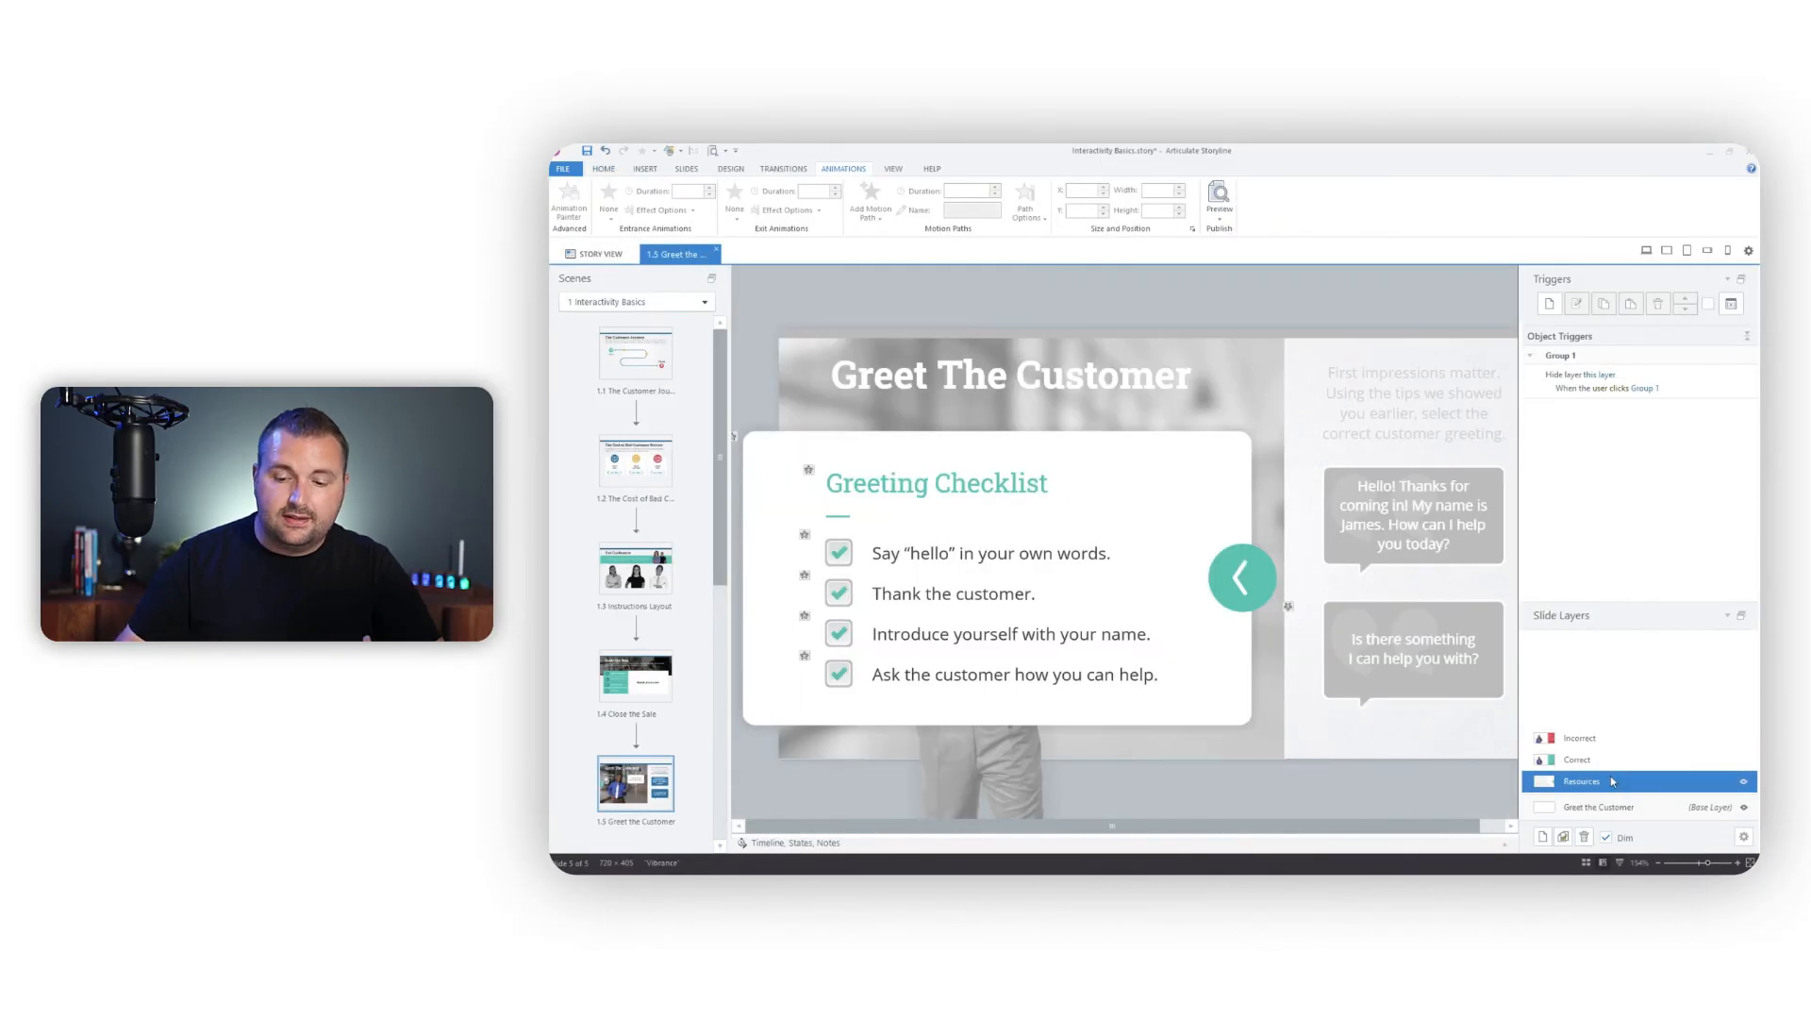
click(1613, 739)
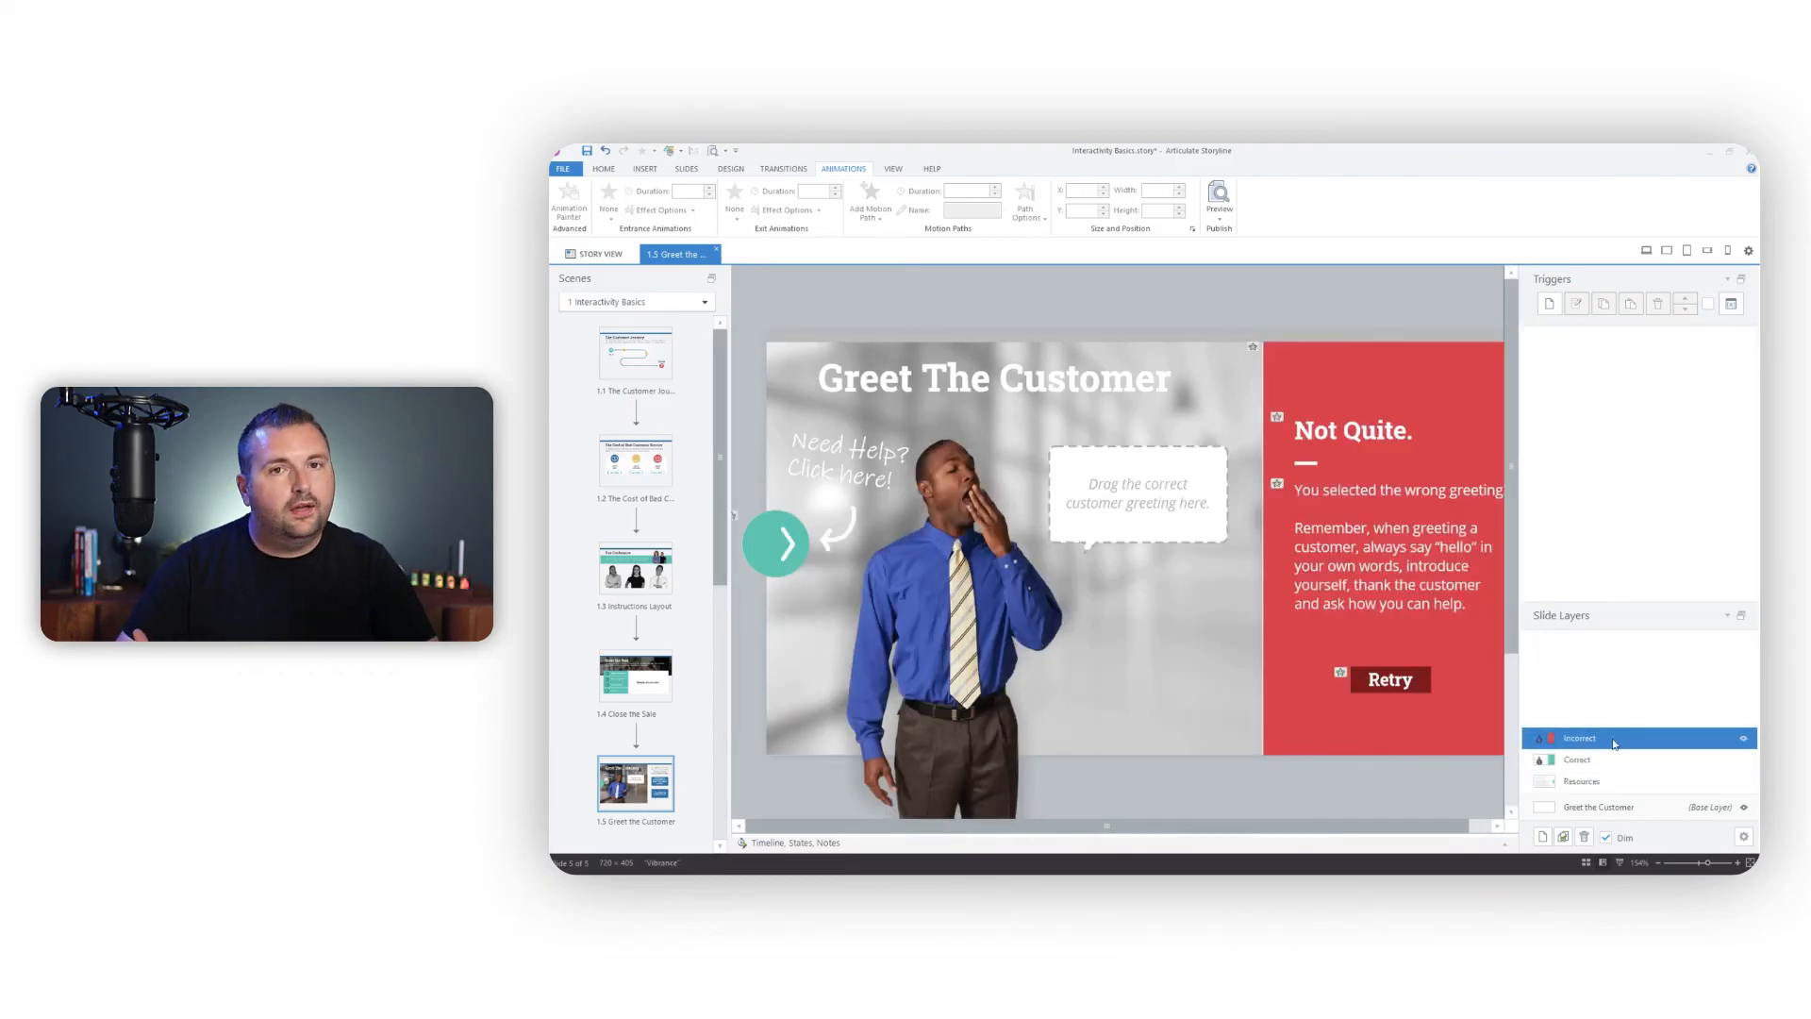
click(1612, 809)
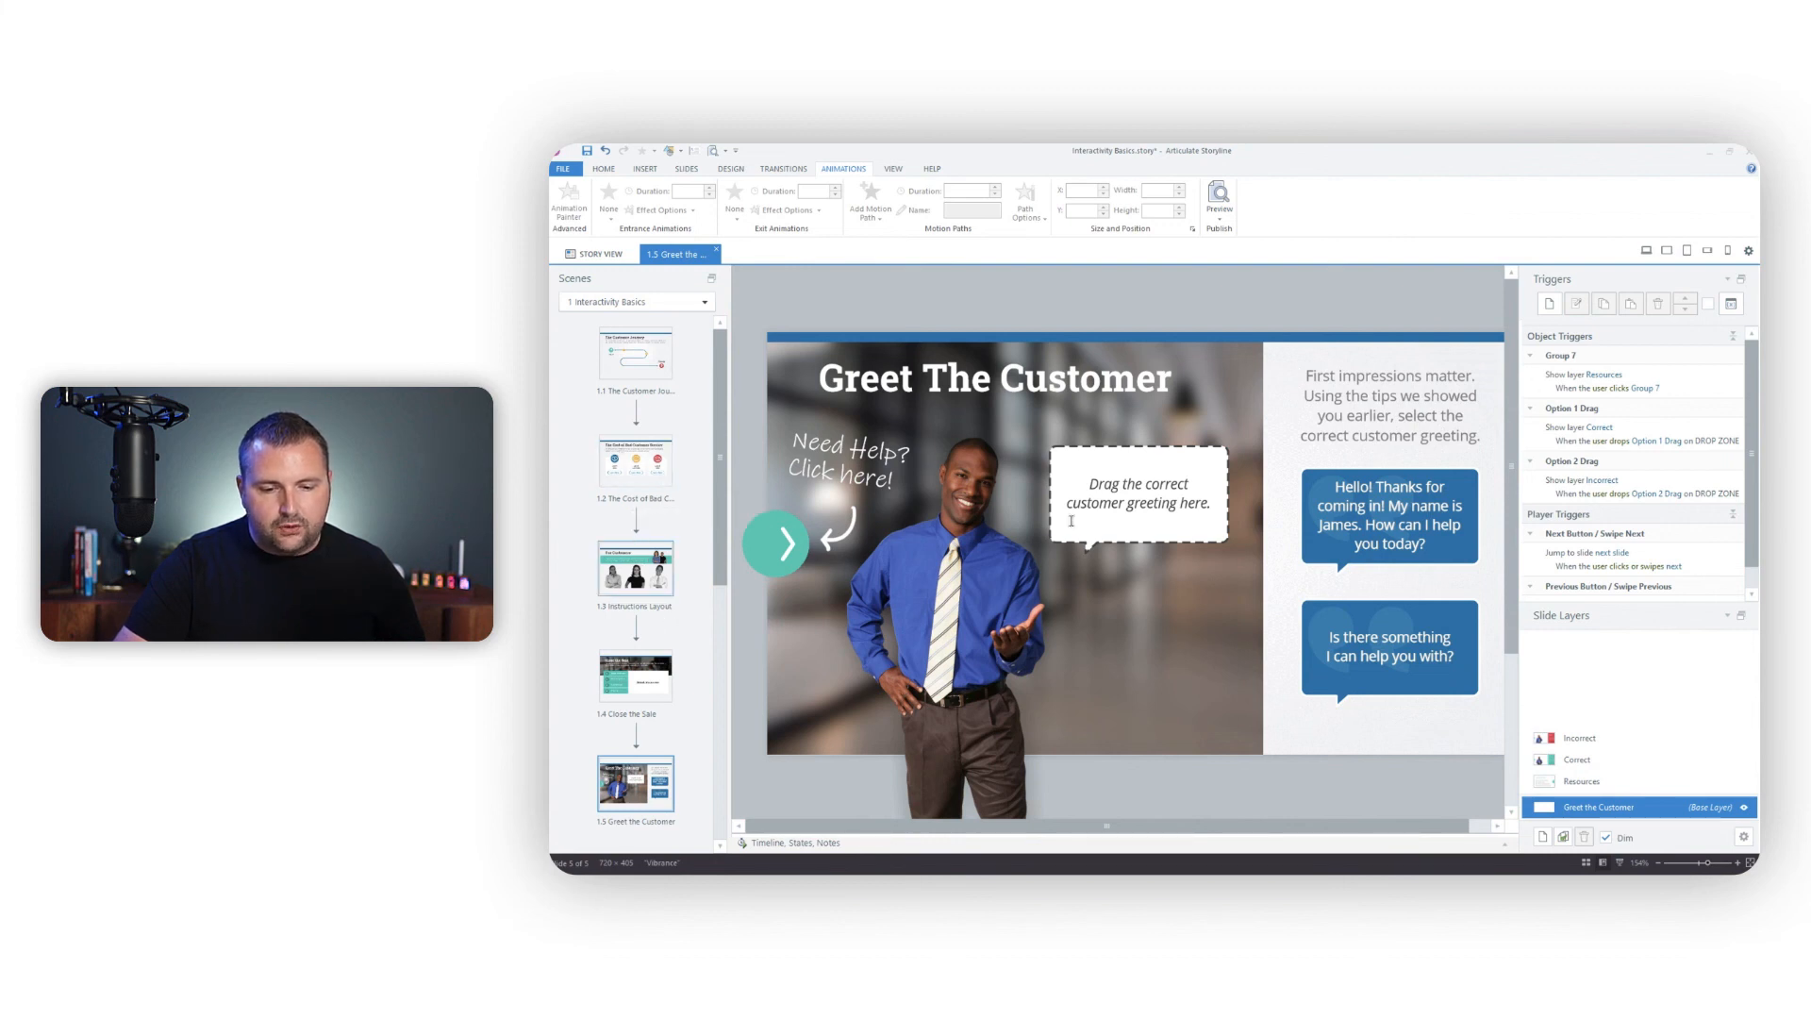
click(1682, 783)
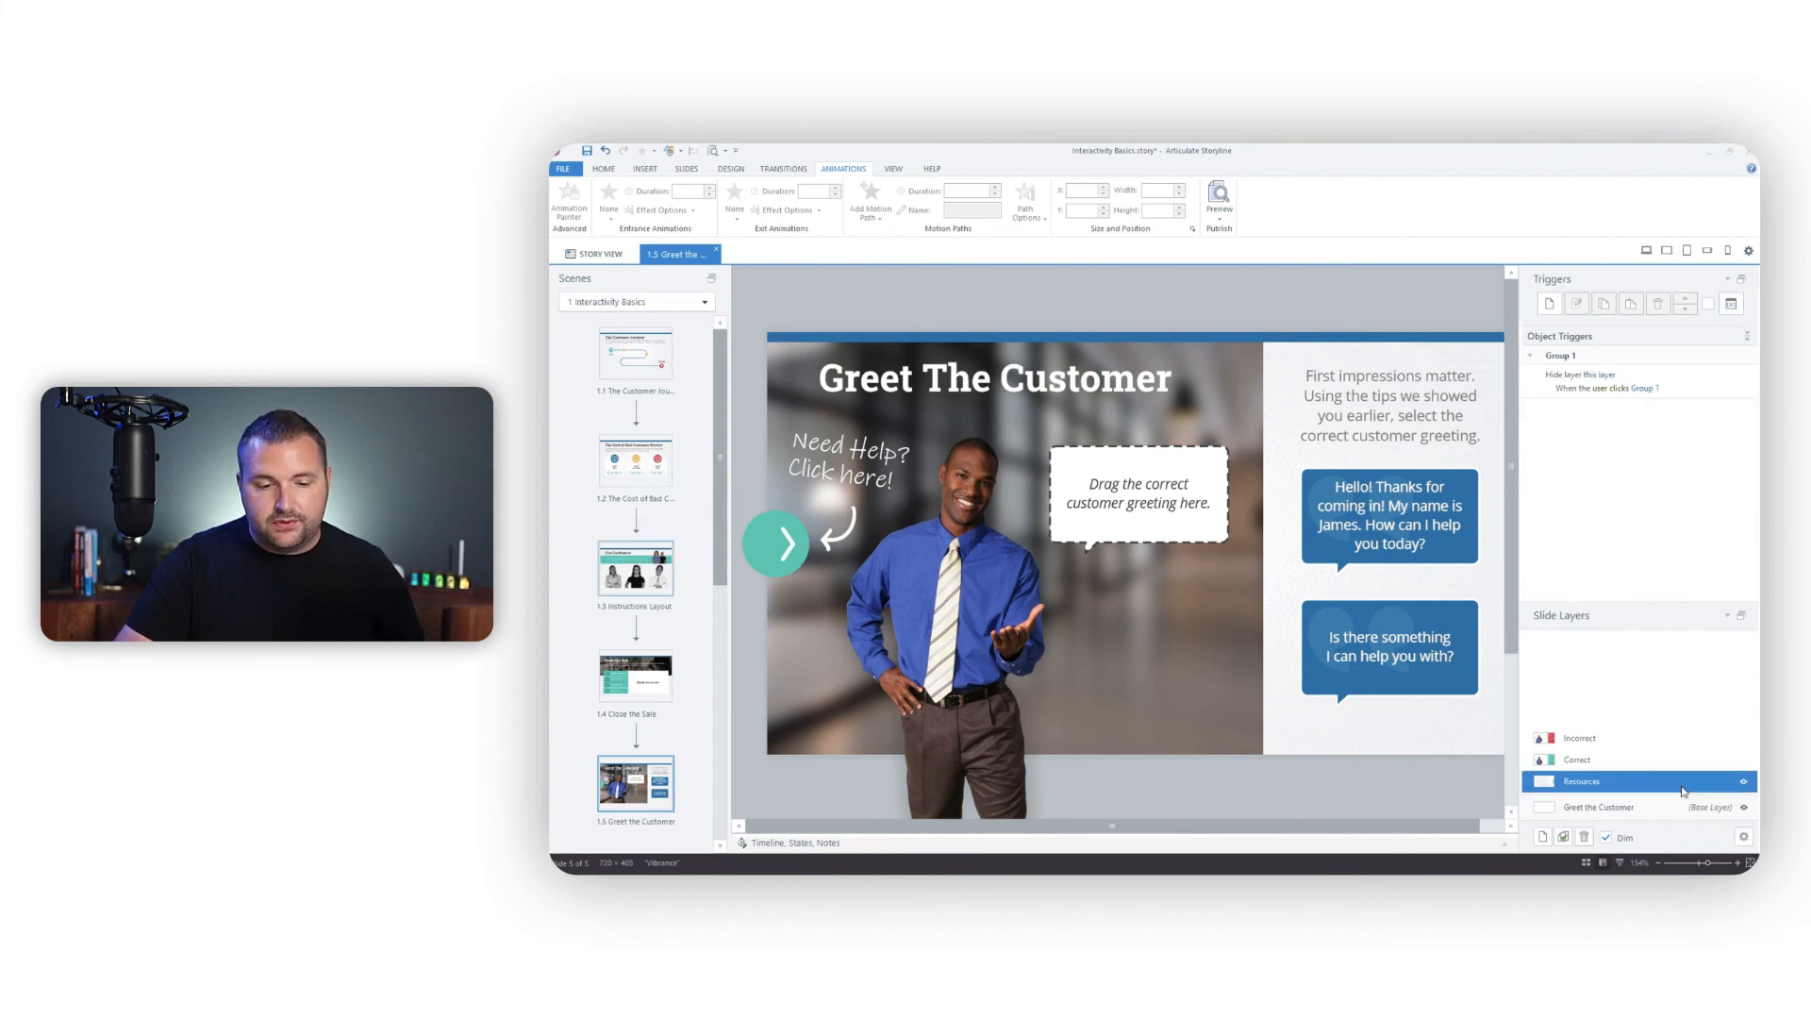
click(1680, 809)
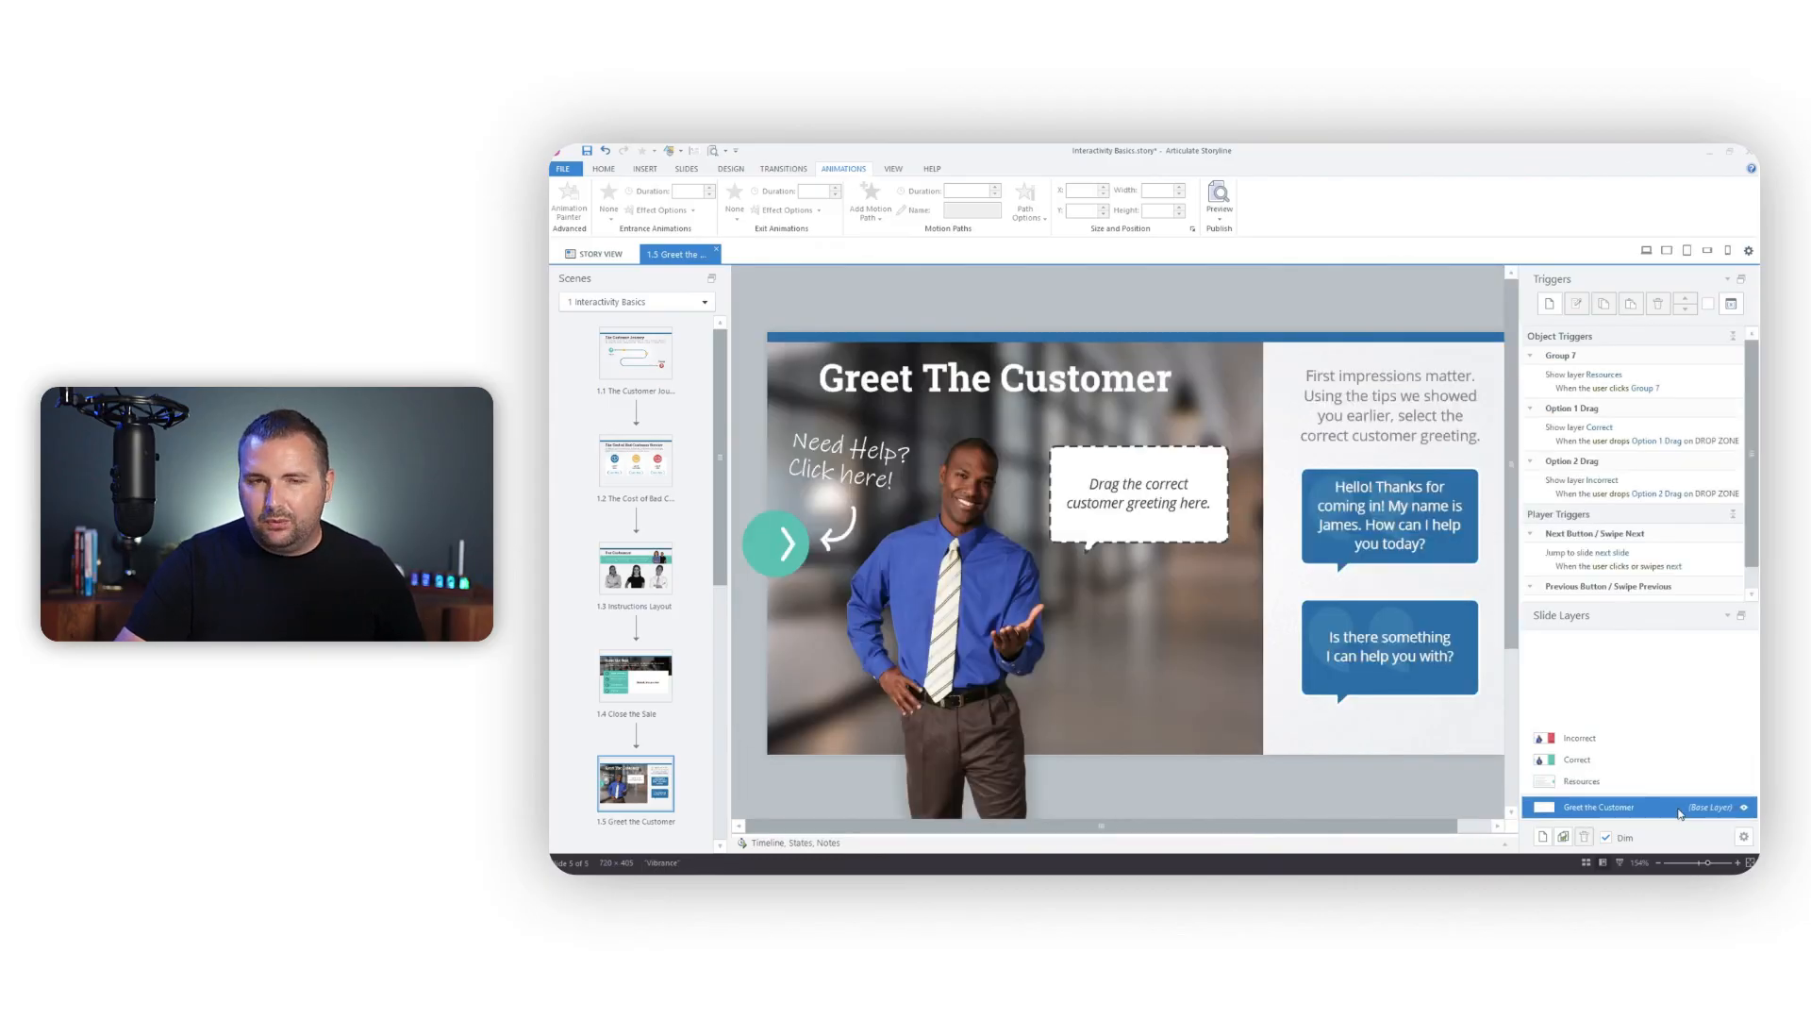
Apply a Fade transition to the Driven Leader, Young Professional and Experienced Executive layers of slide 1.3
click(632, 570)
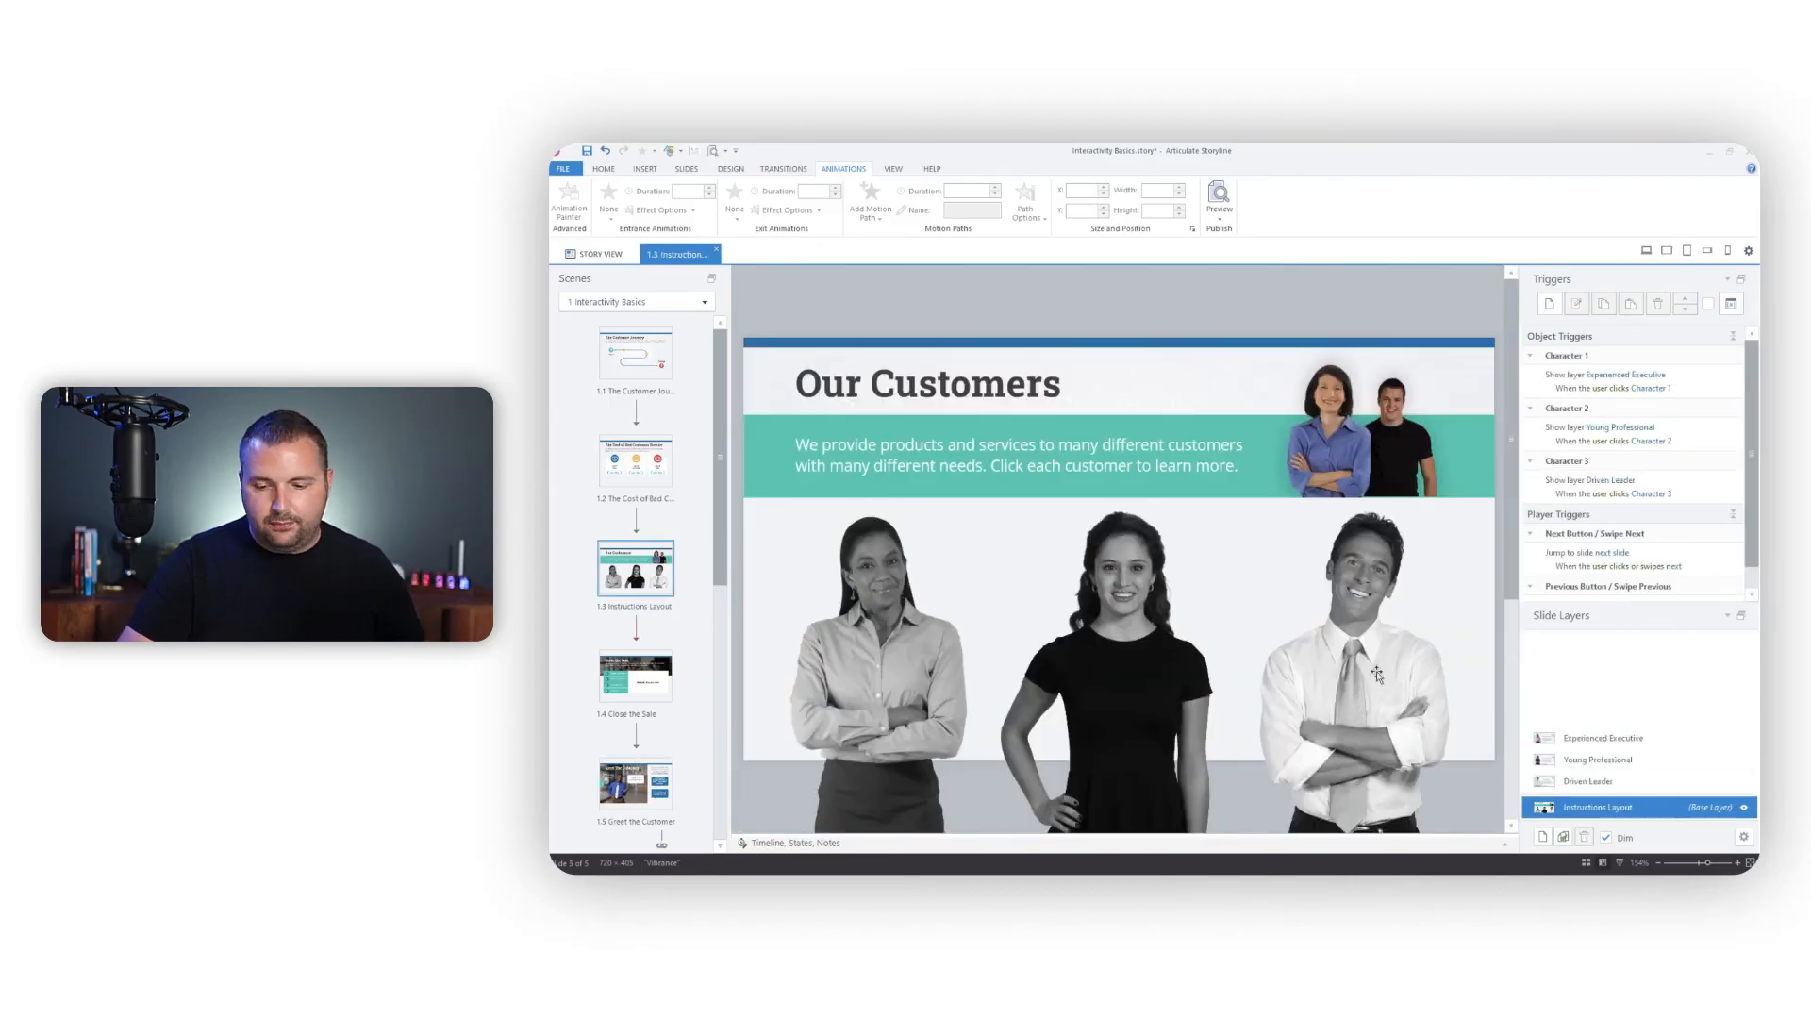
click(1632, 780)
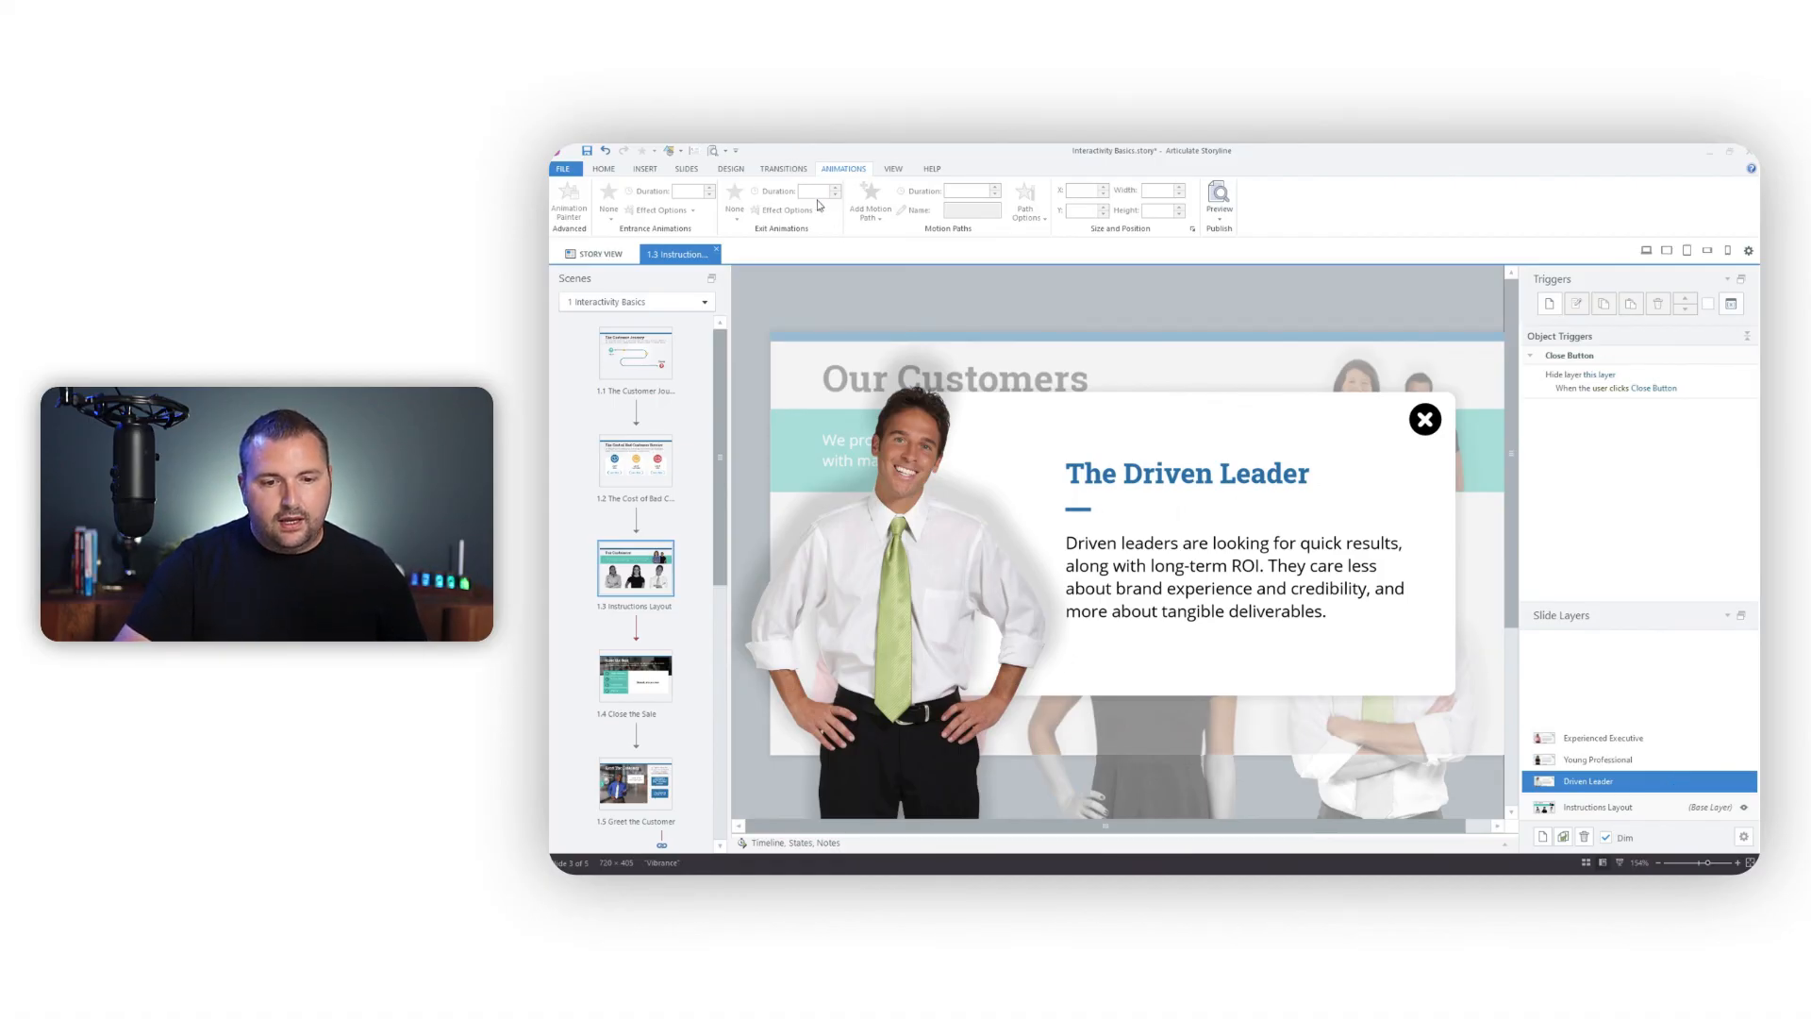
click(782, 169)
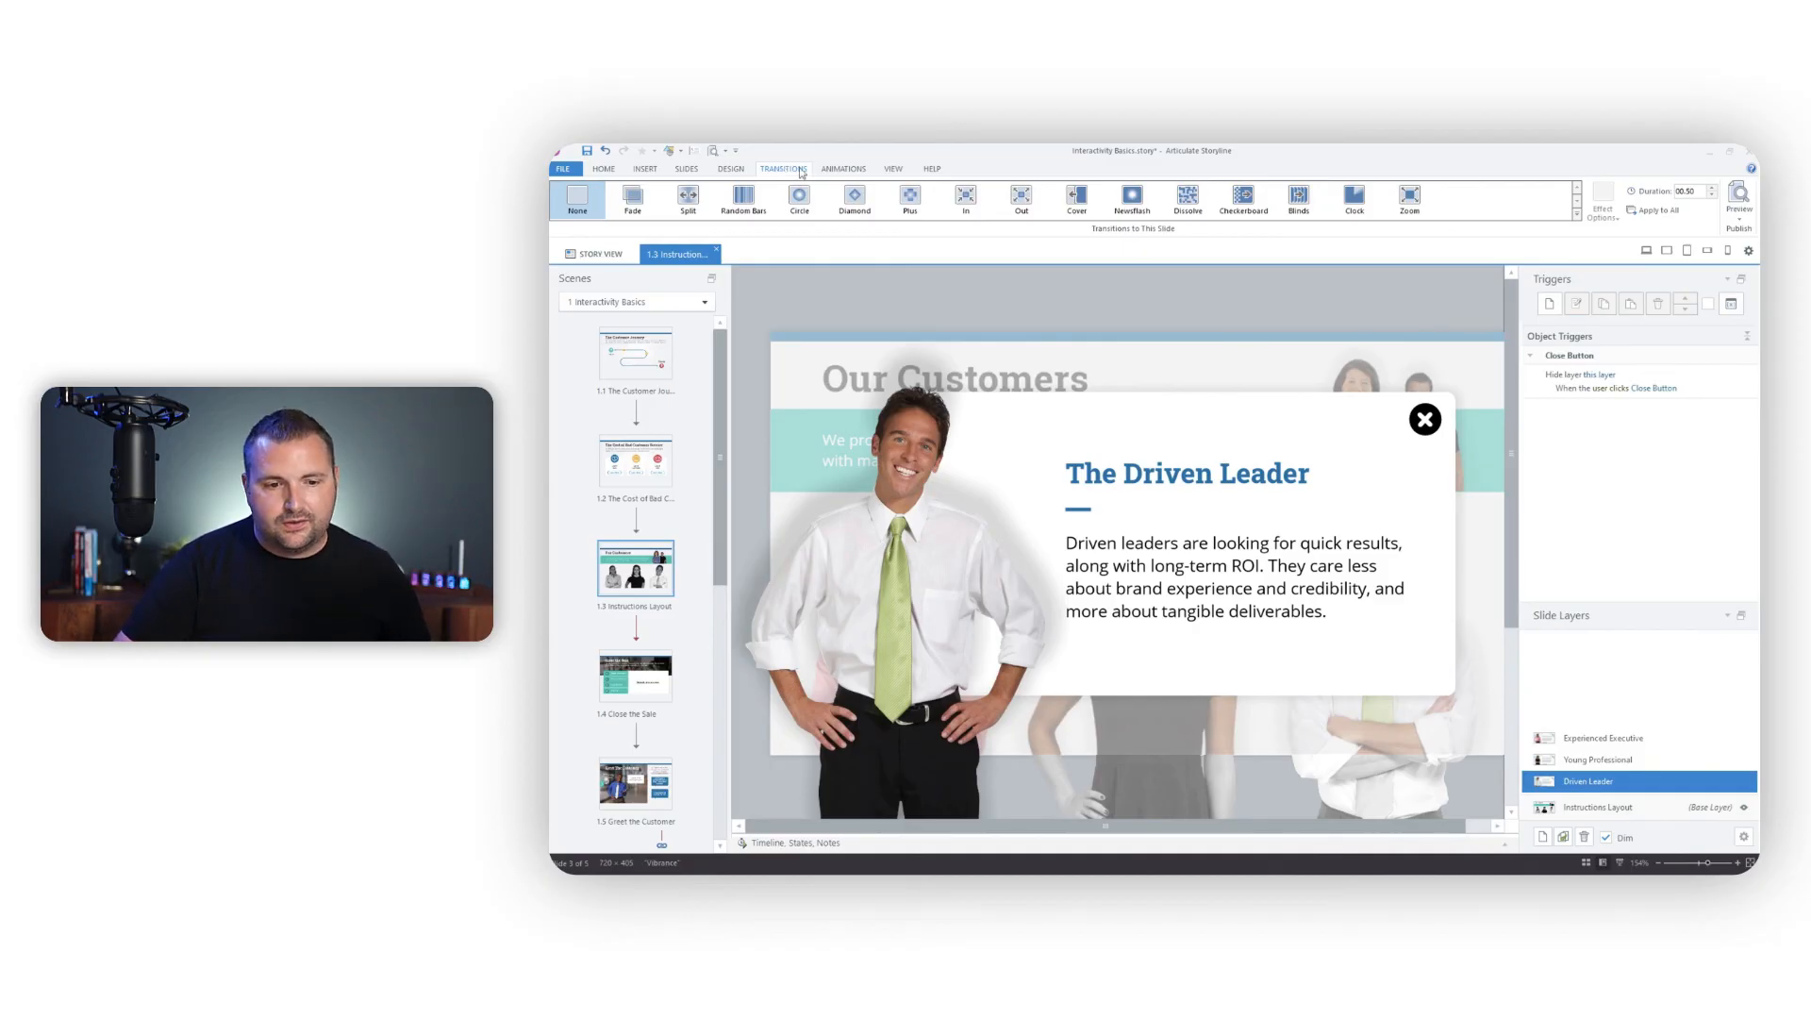
click(643, 204)
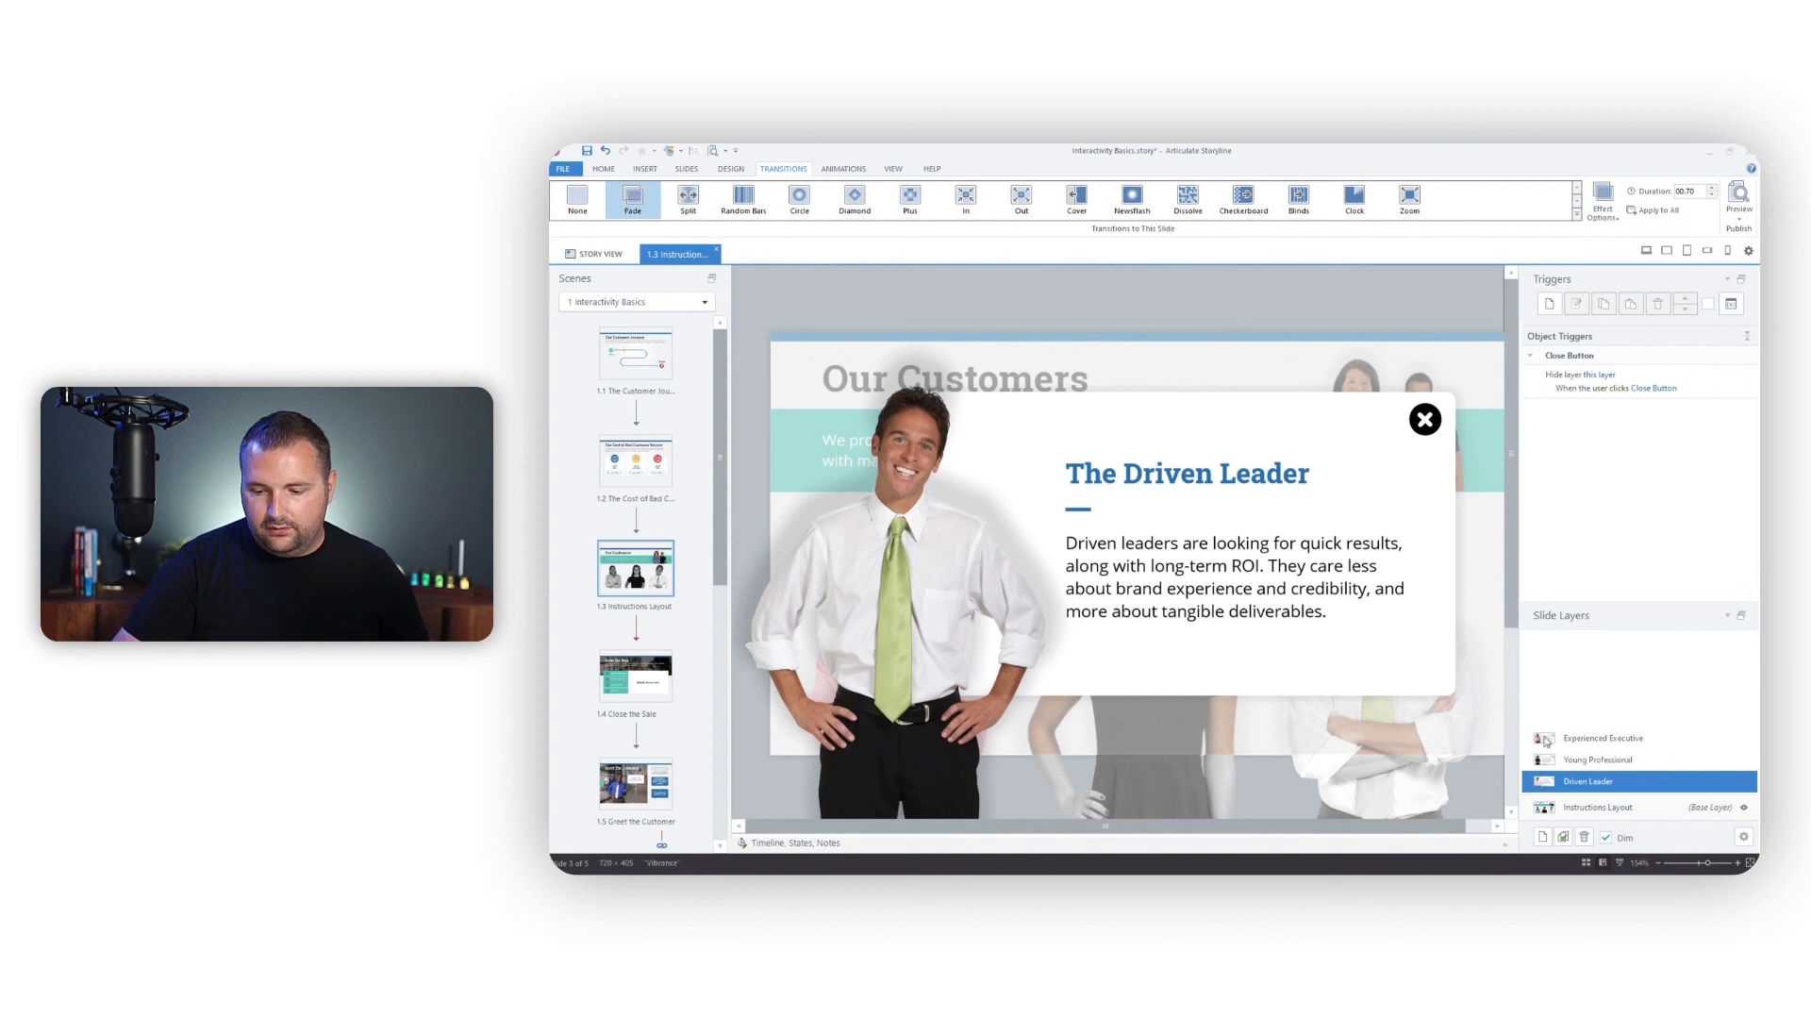
click(1559, 758)
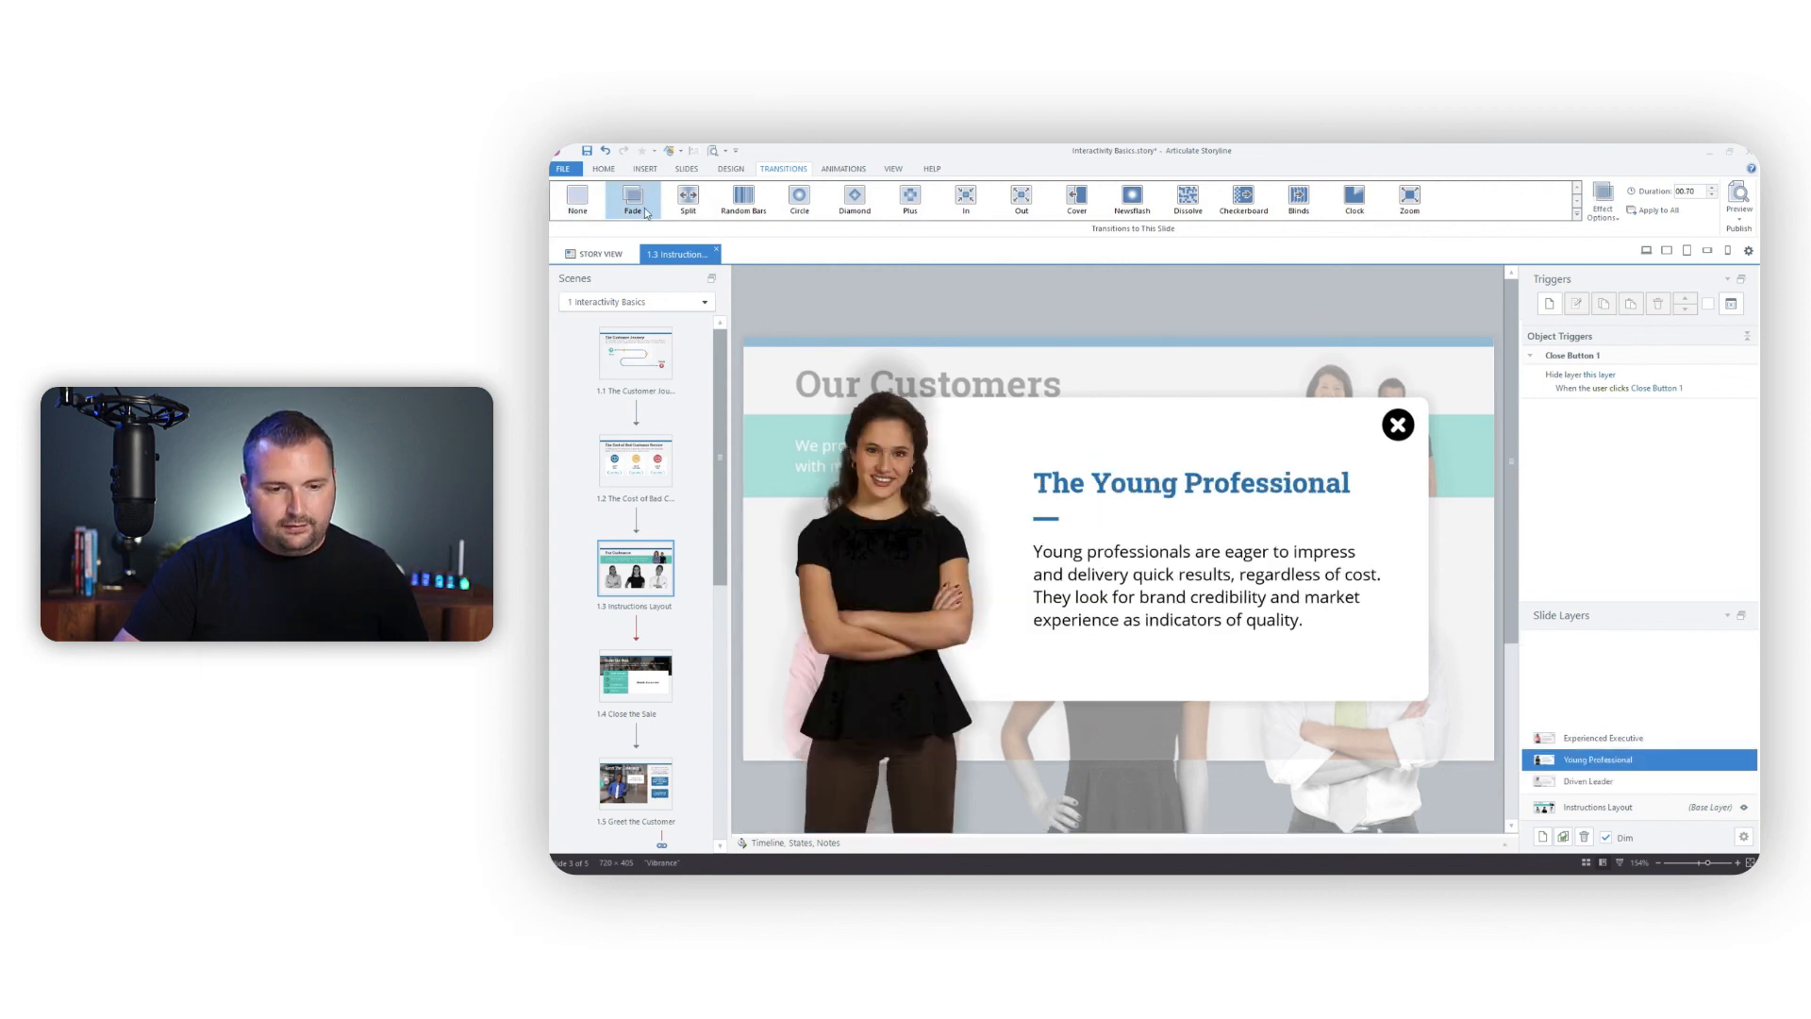
click(1576, 742)
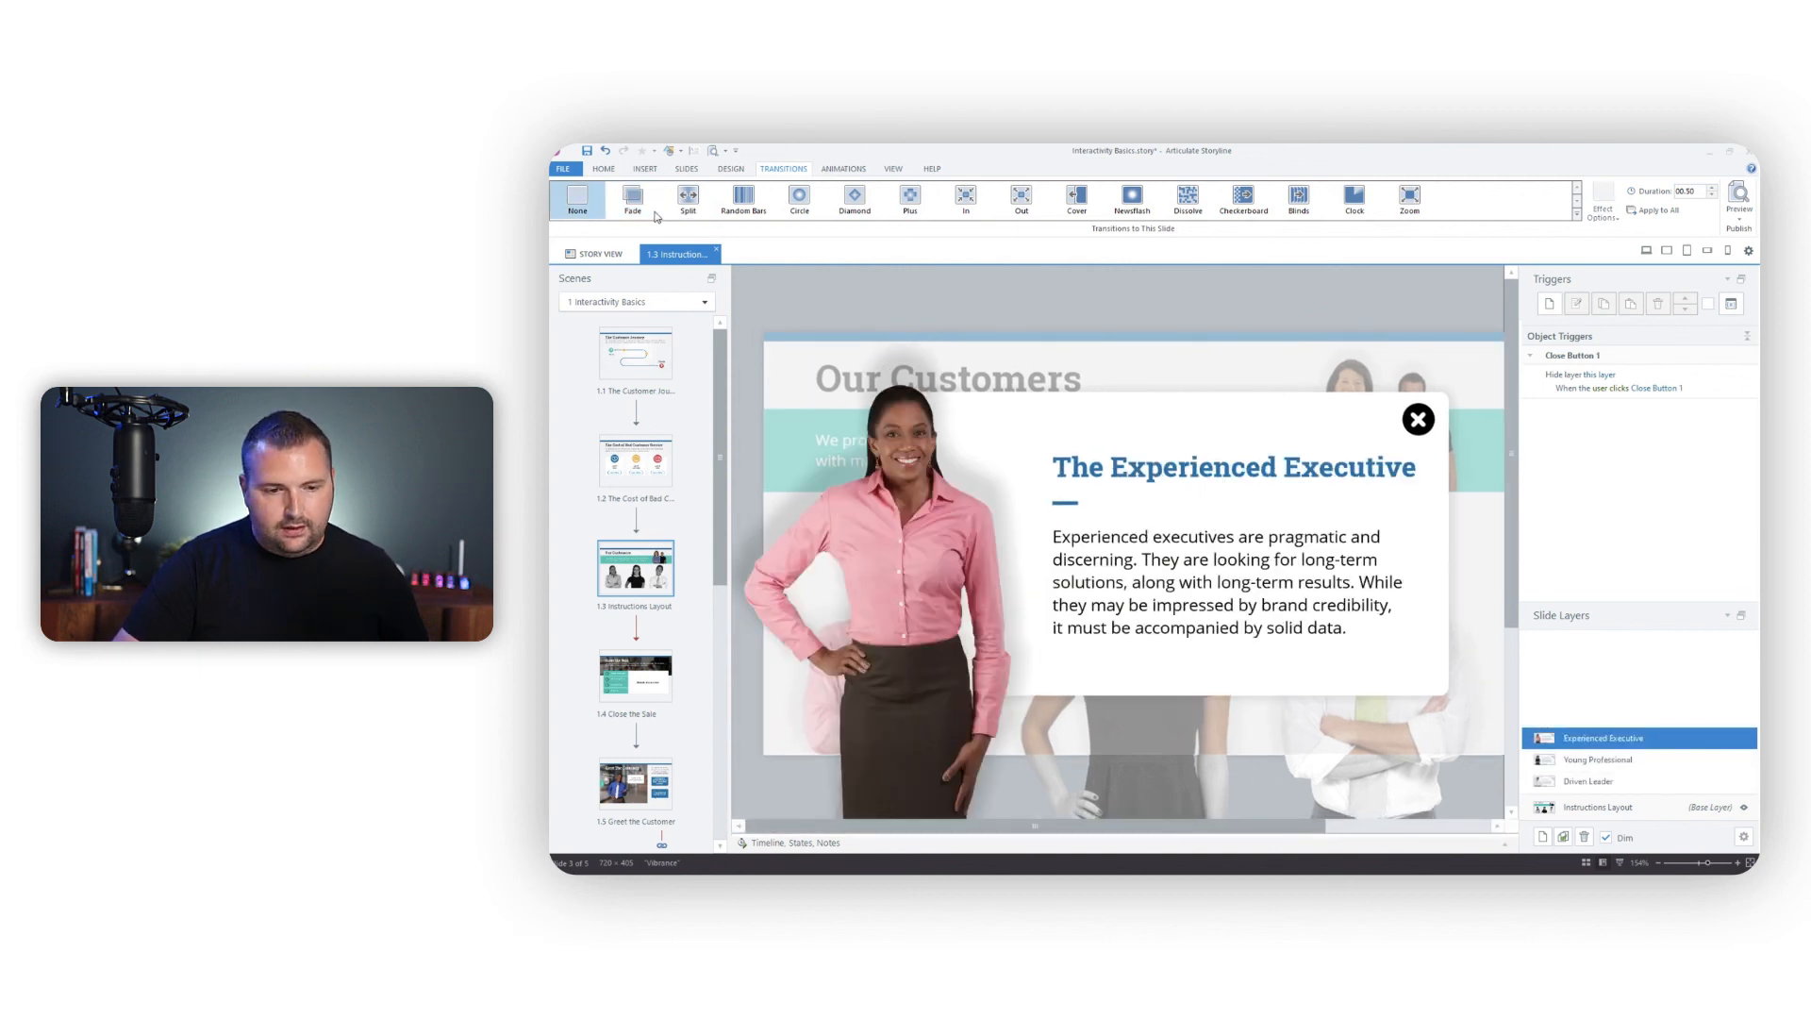
Preview the Our Customers slide, show the Experienced Executive and Young Professional layers to check their transitions, and return to editing
click(1740, 215)
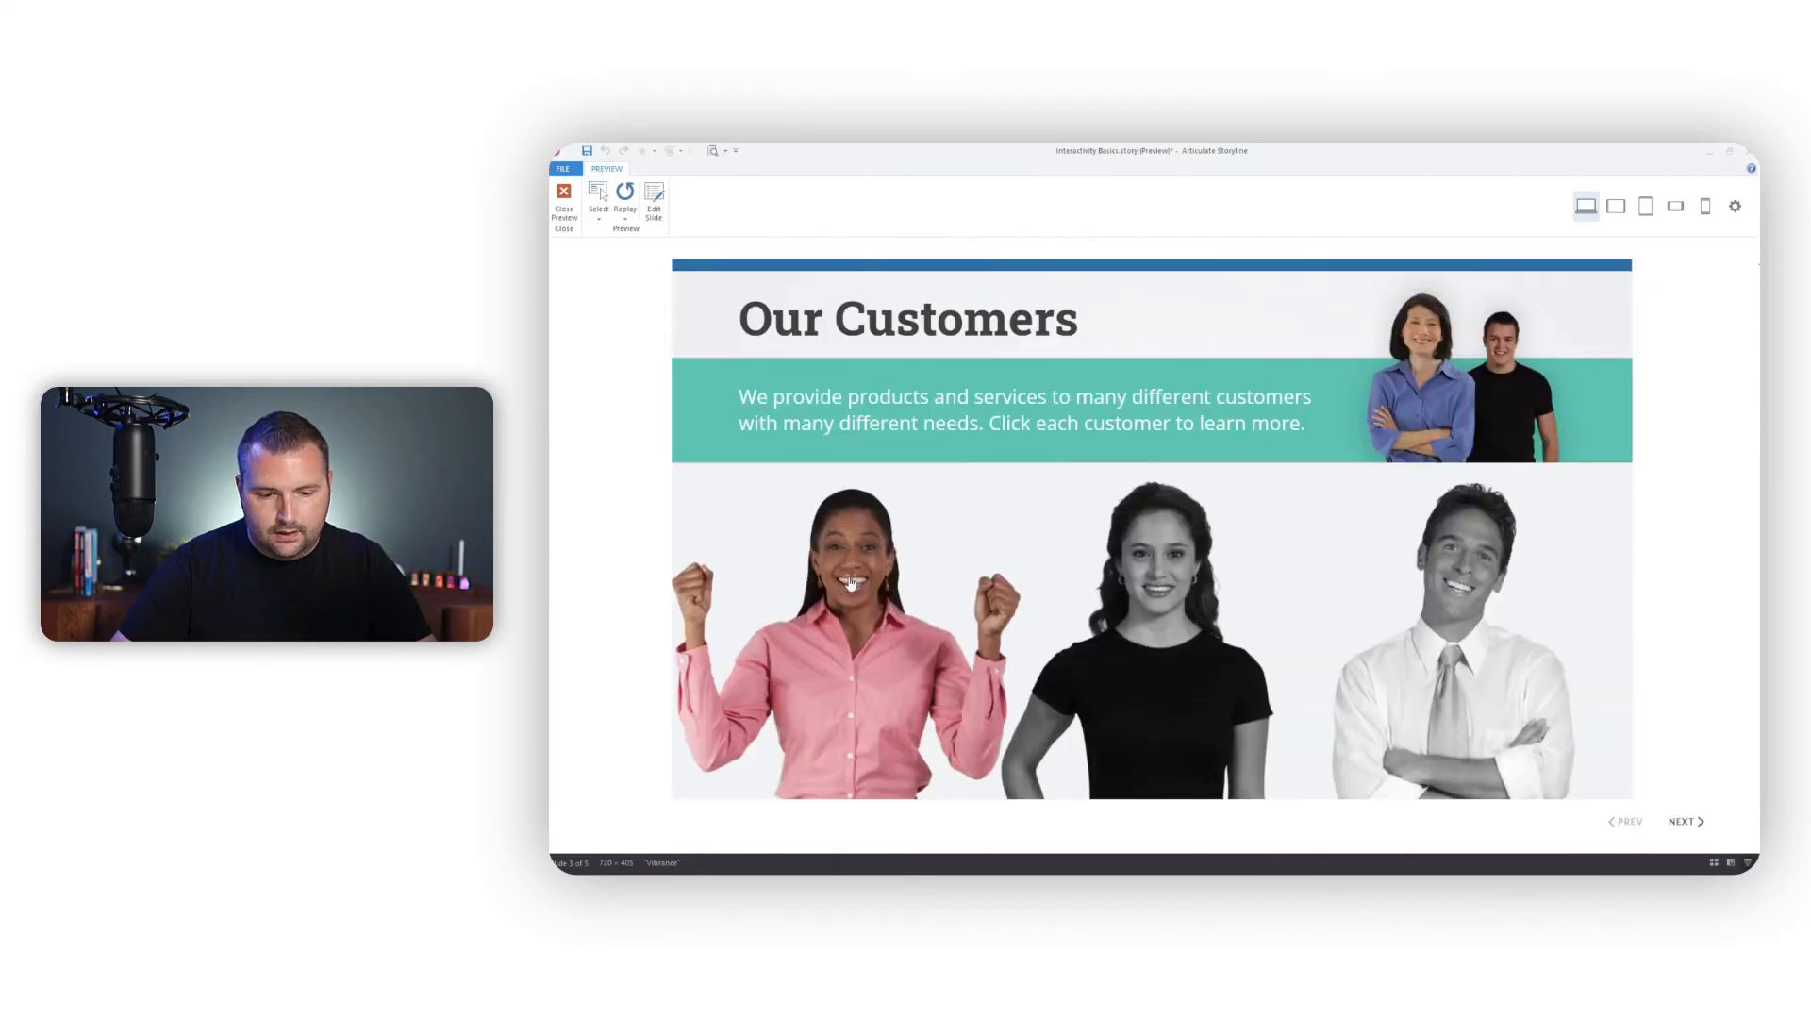
click(829, 606)
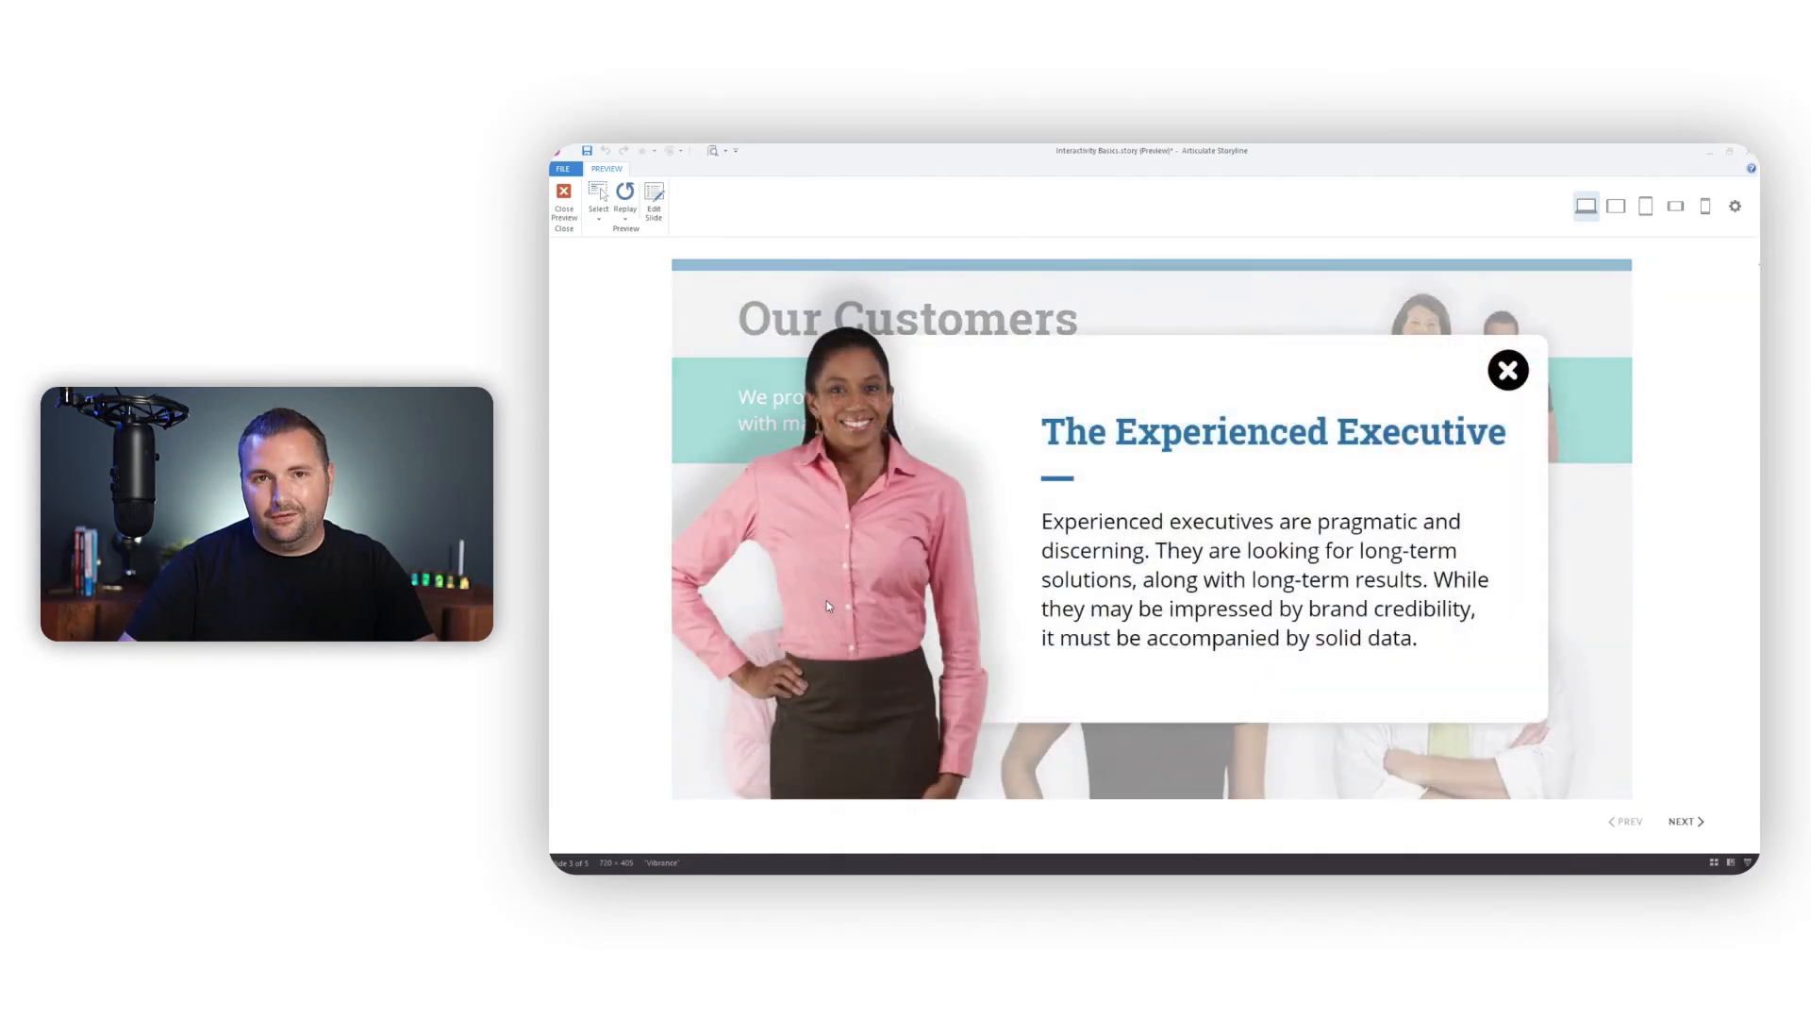
click(1509, 371)
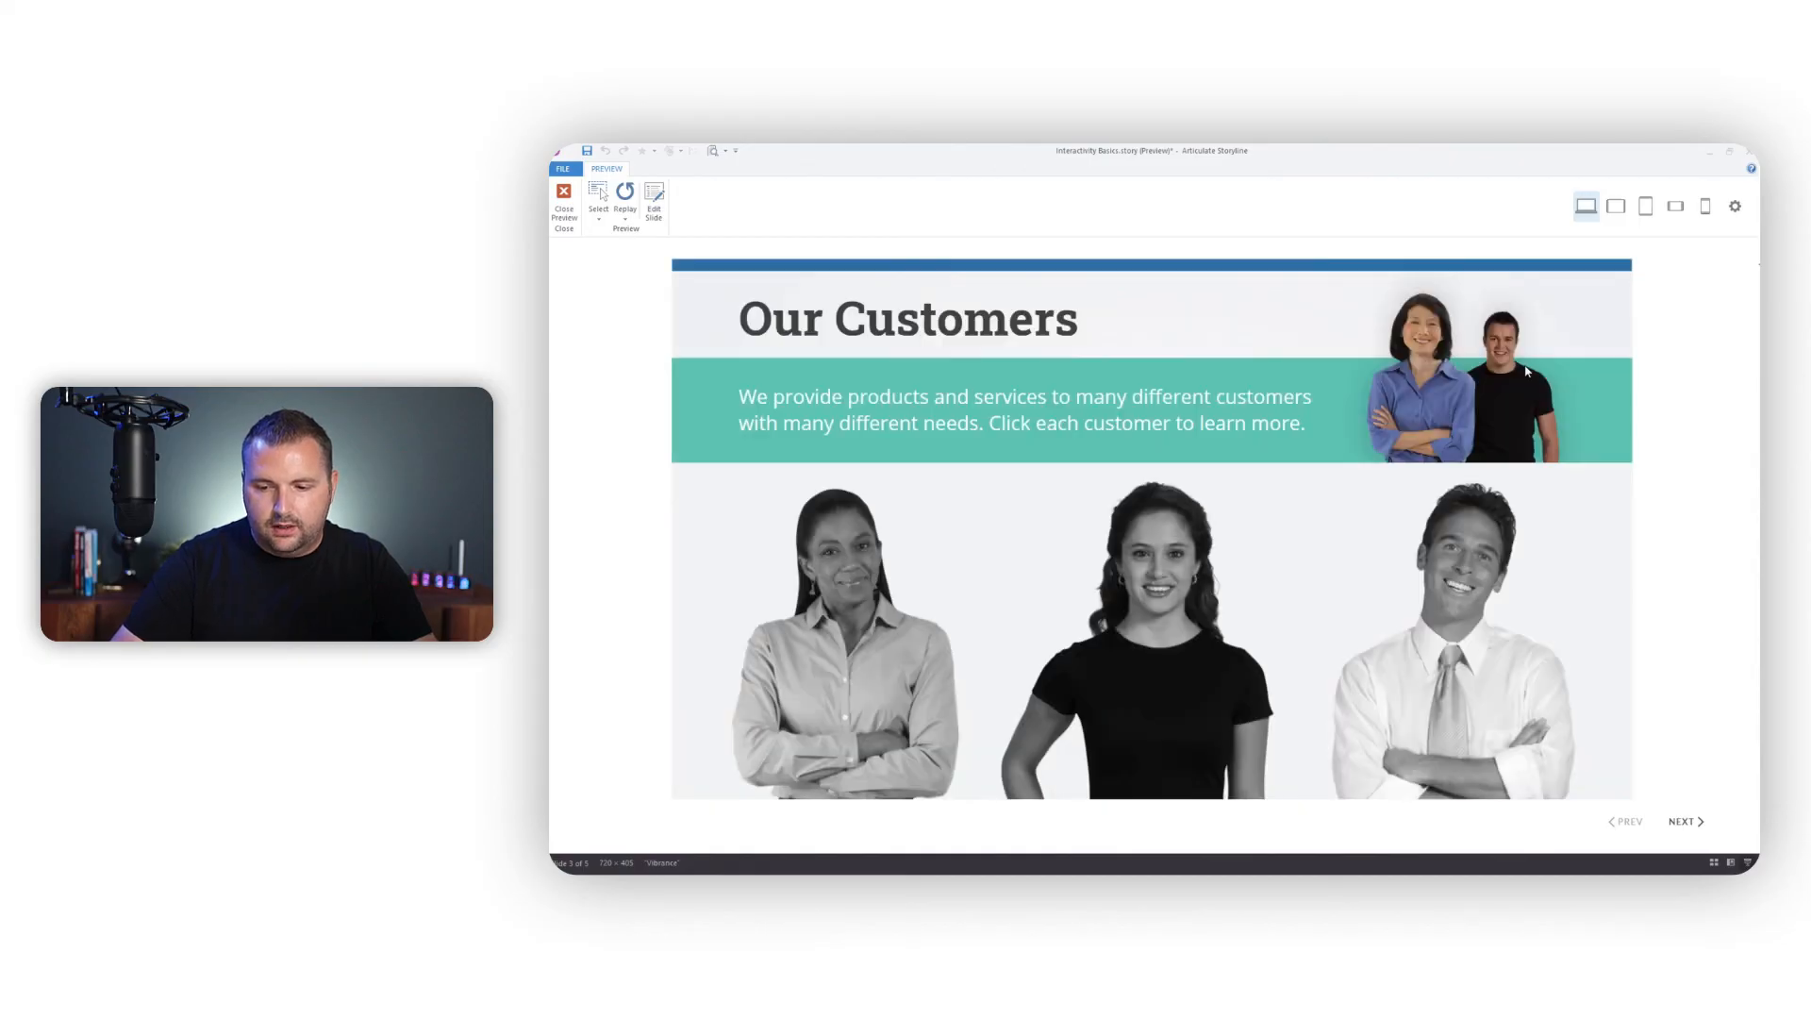
click(1166, 649)
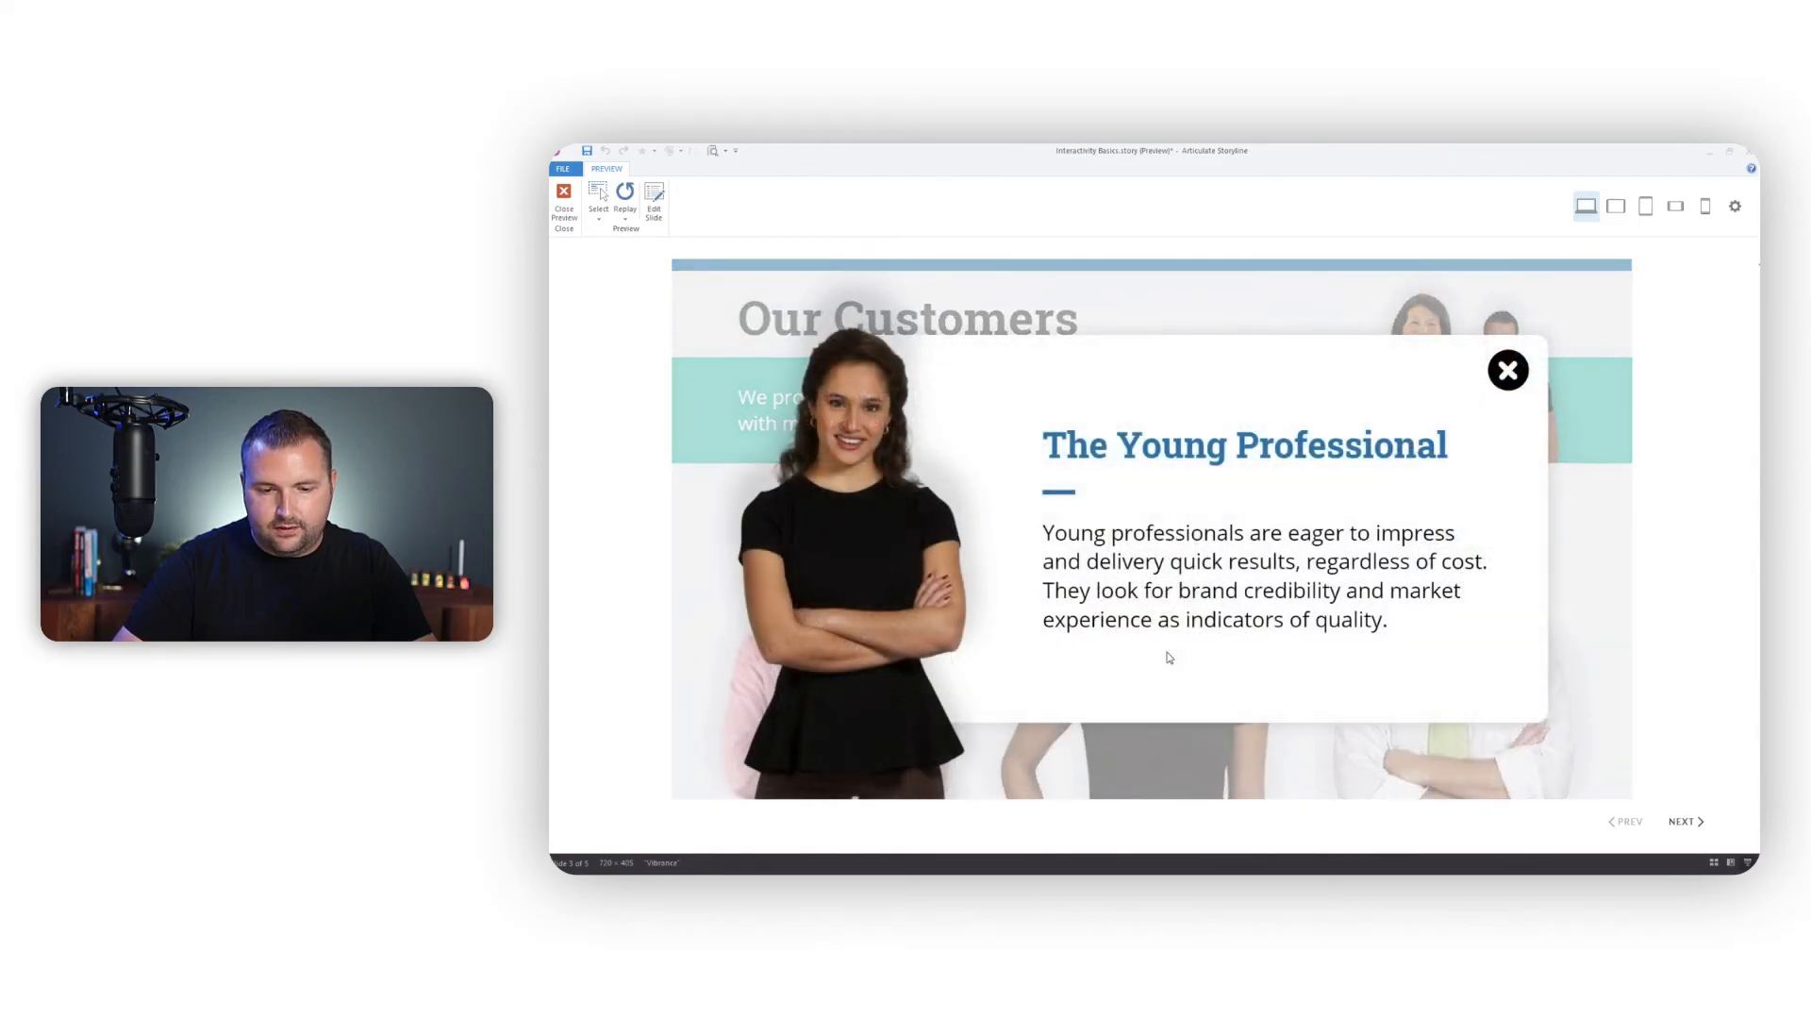
click(566, 209)
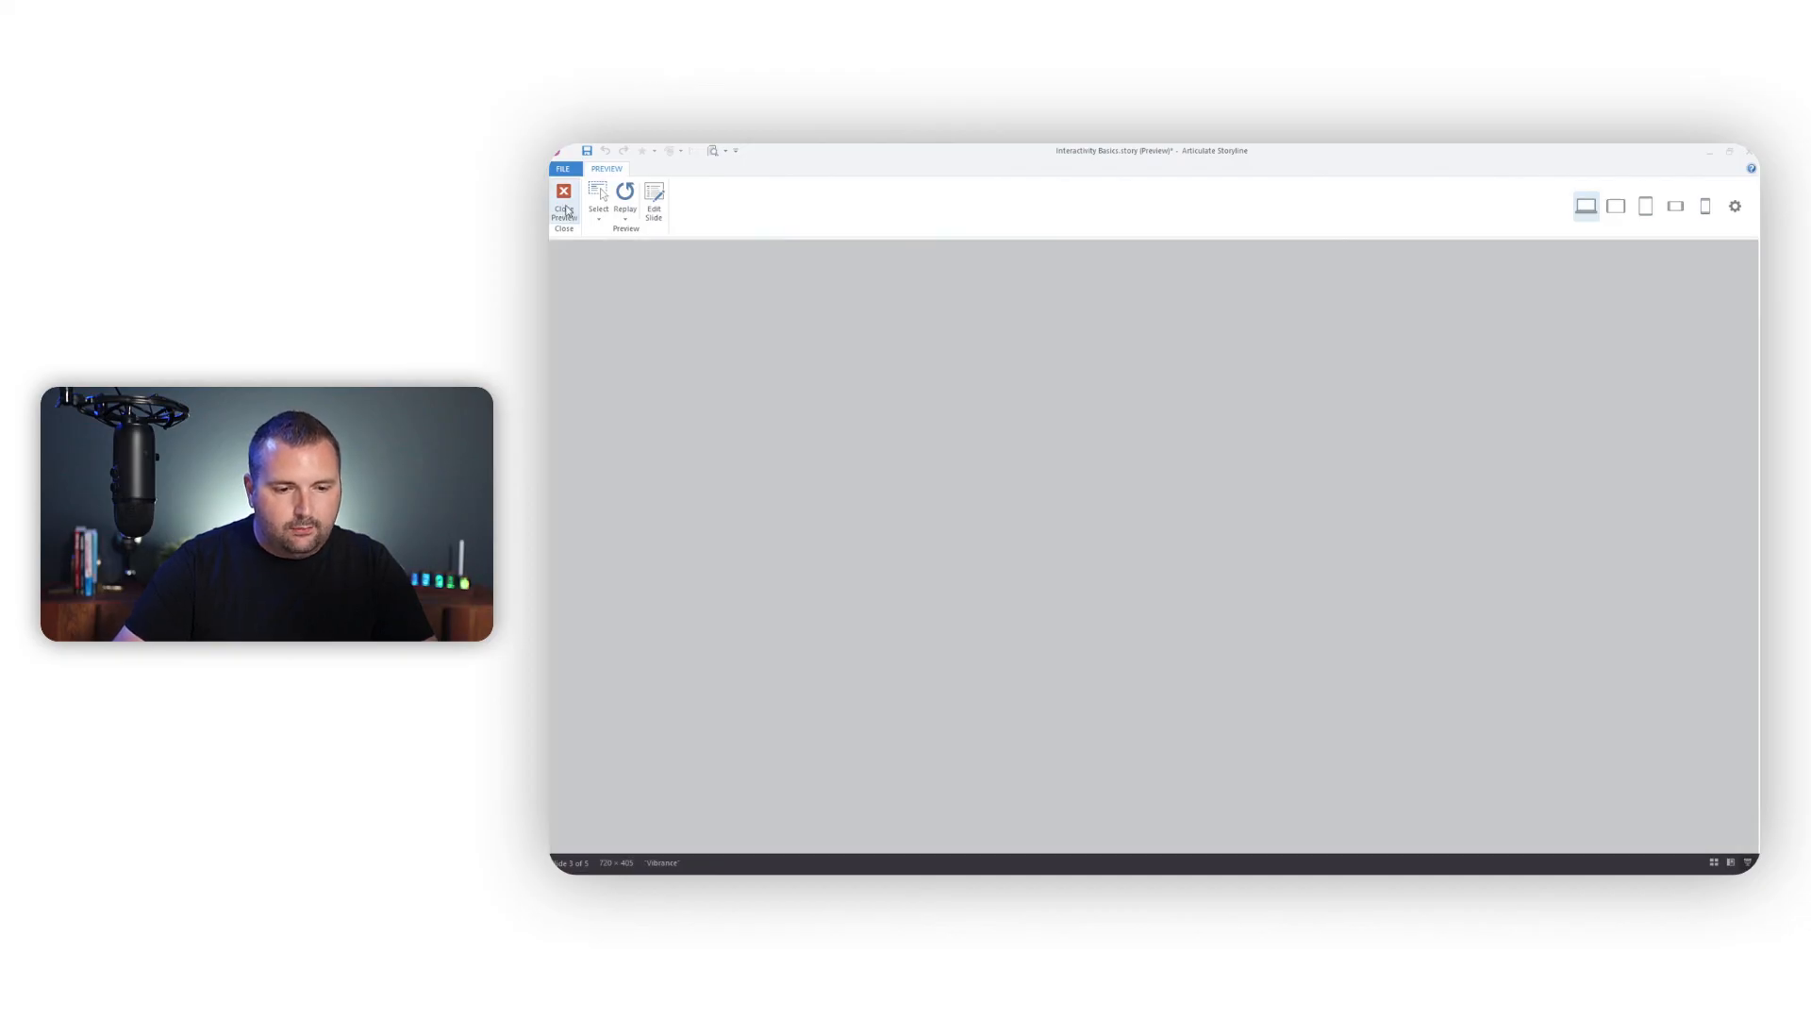
Give the card, heading, icon and text on slide 1.2's Loss of Trust layer a Zoom entrance animation
click(634, 462)
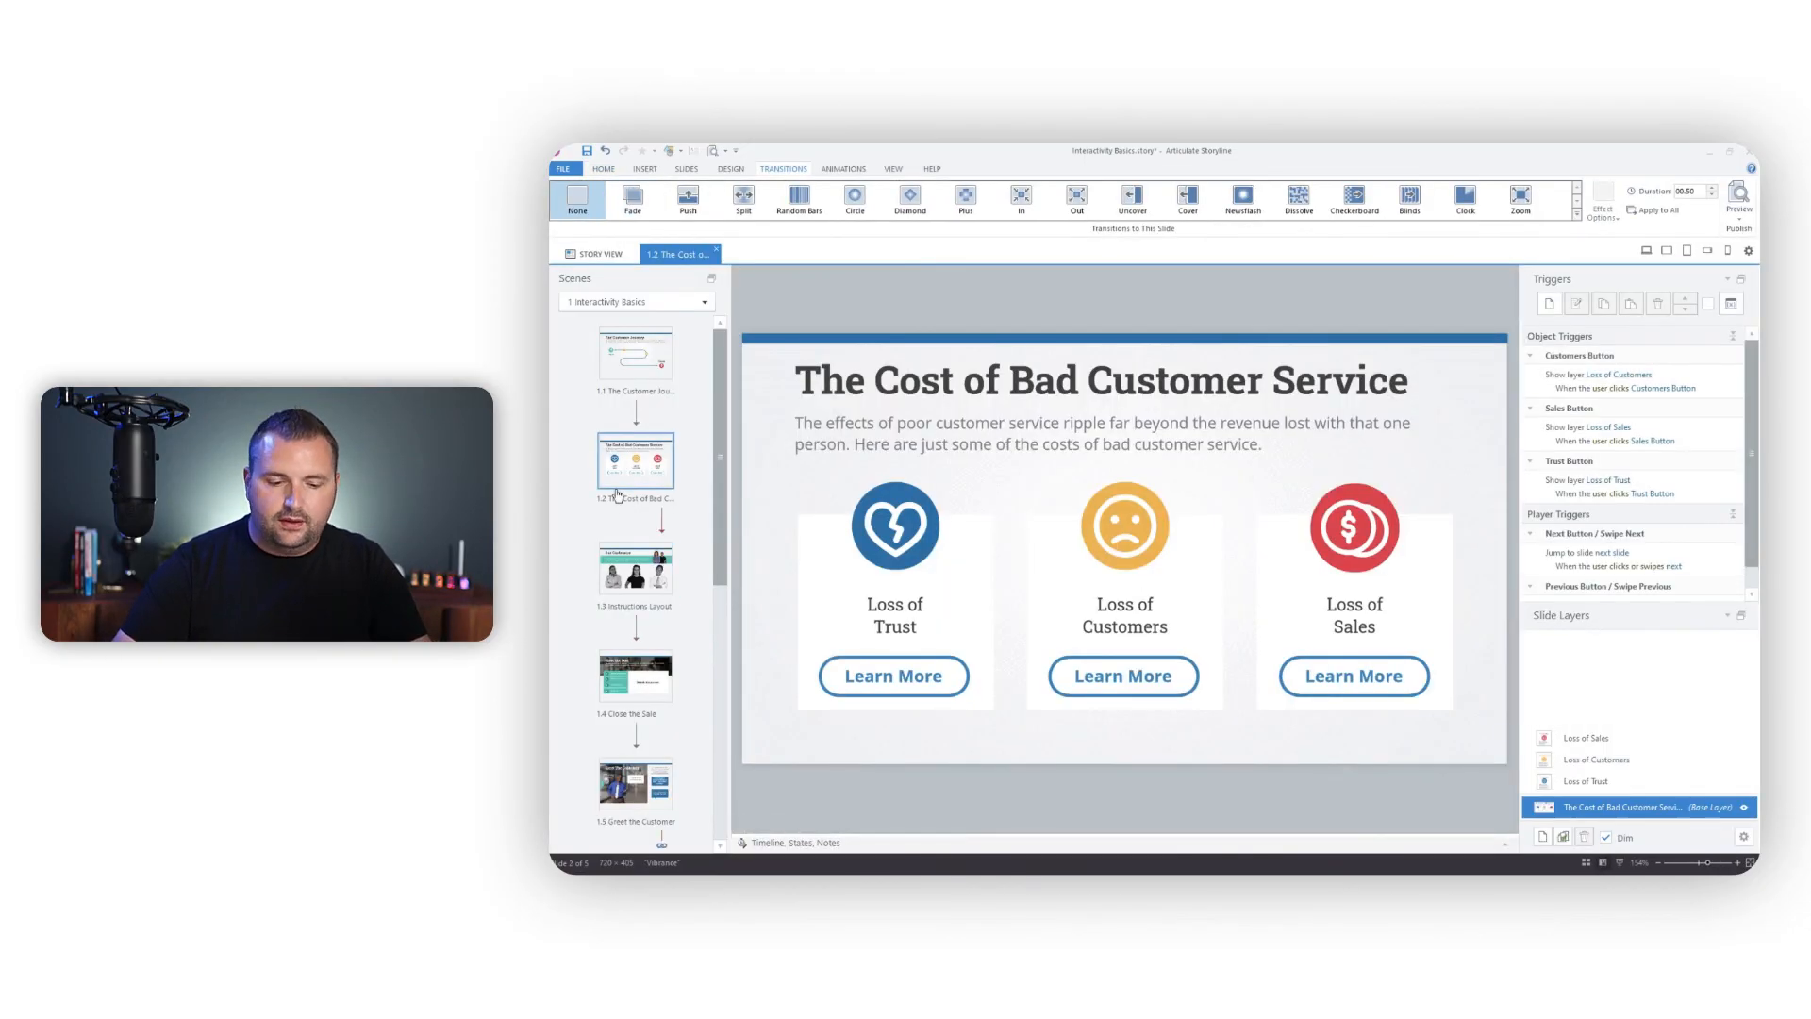
click(639, 800)
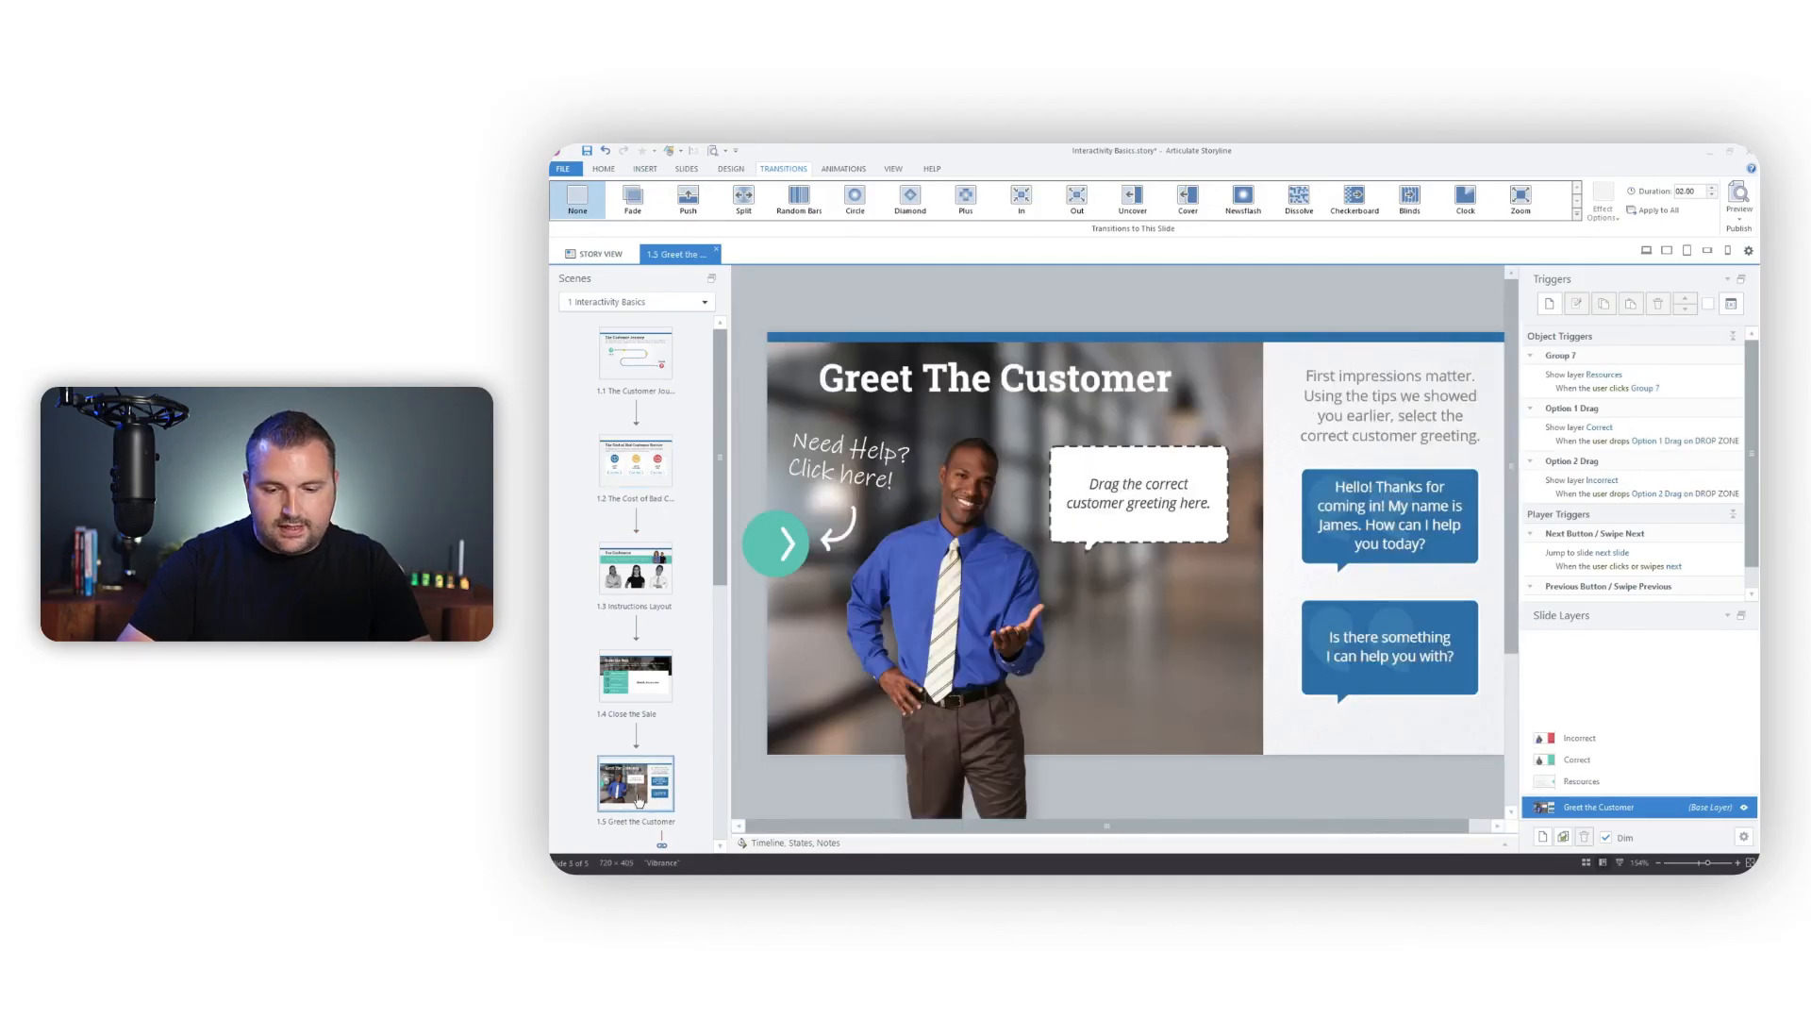
click(622, 464)
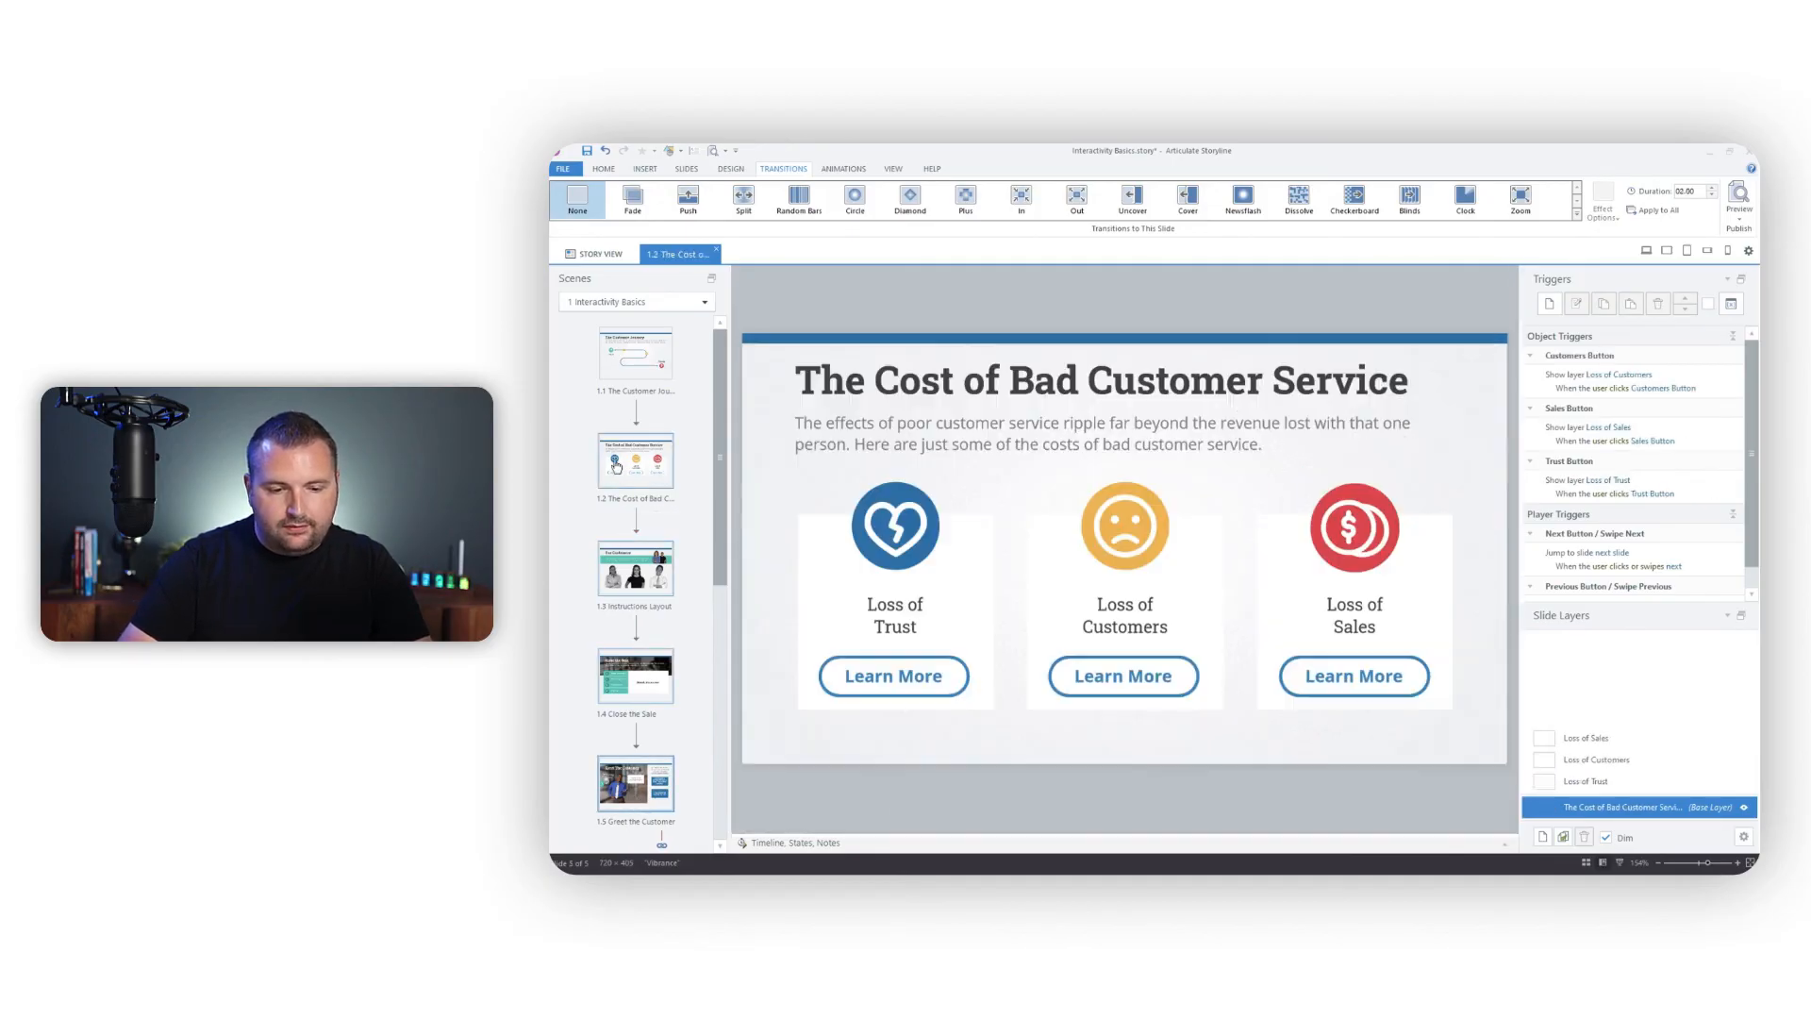
click(1589, 783)
click(997, 552)
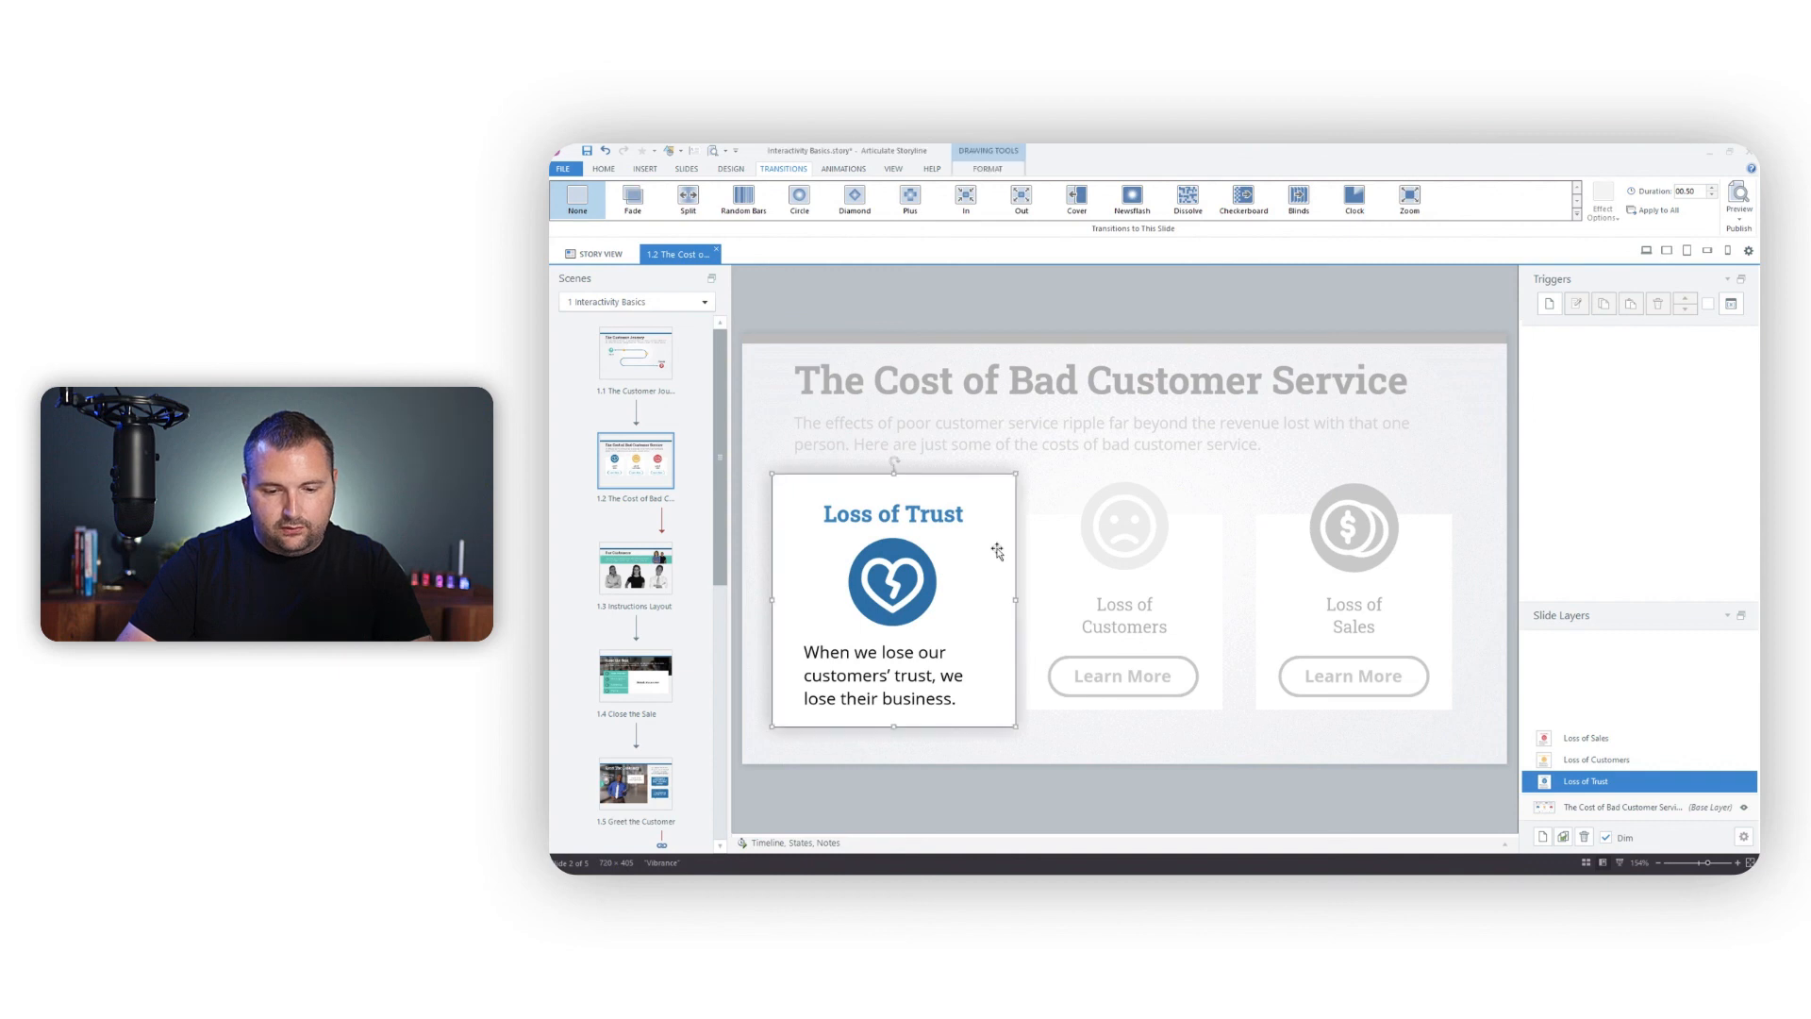
click(957, 517)
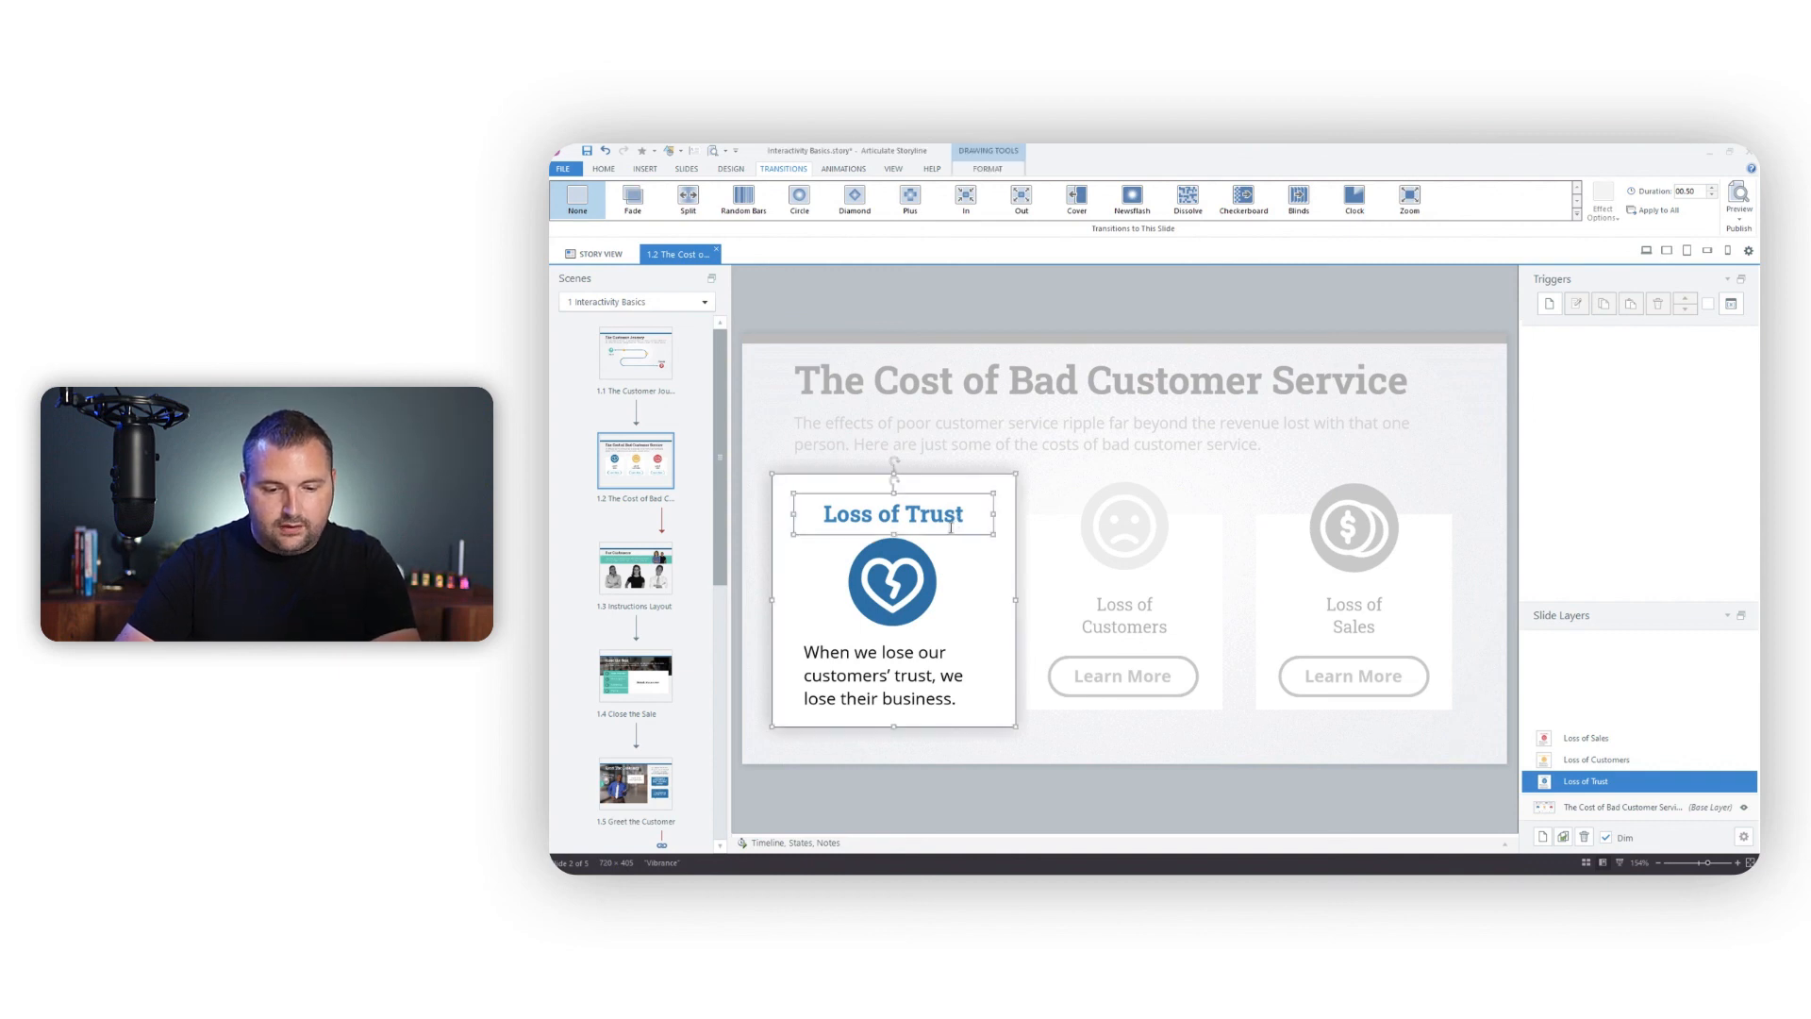
shift+click(904, 577)
shift+click(896, 656)
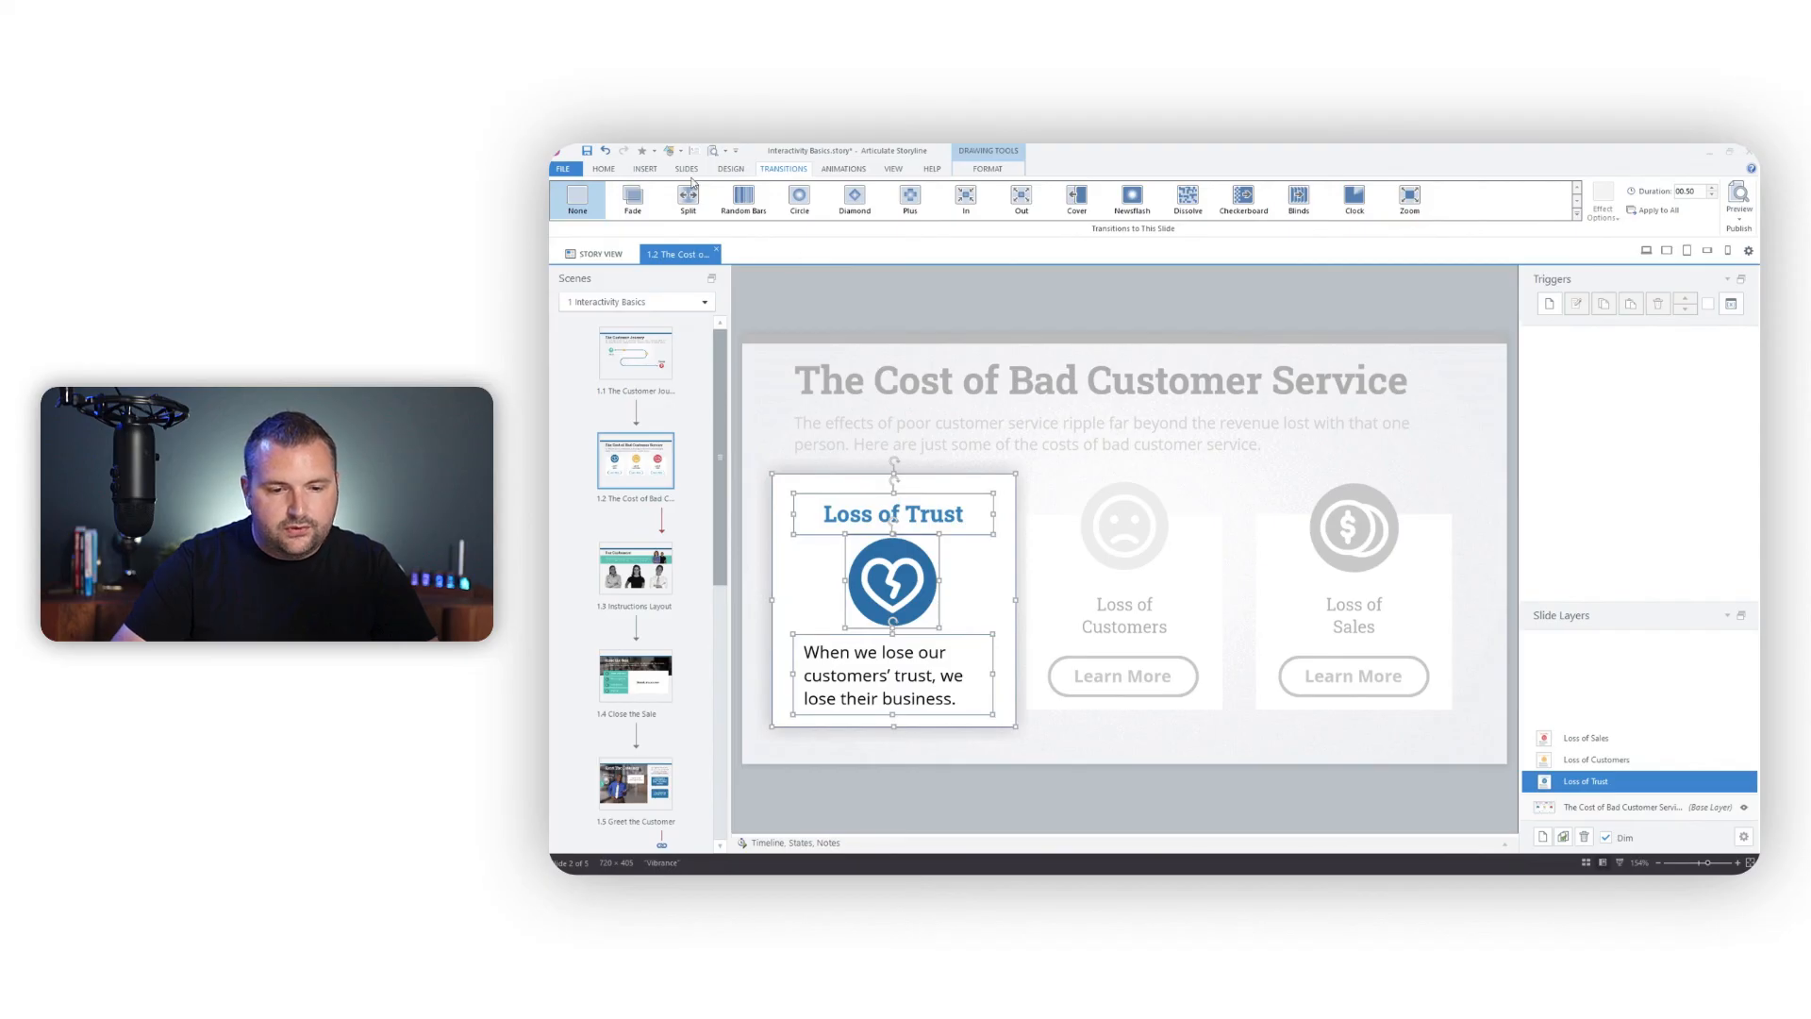
click(839, 170)
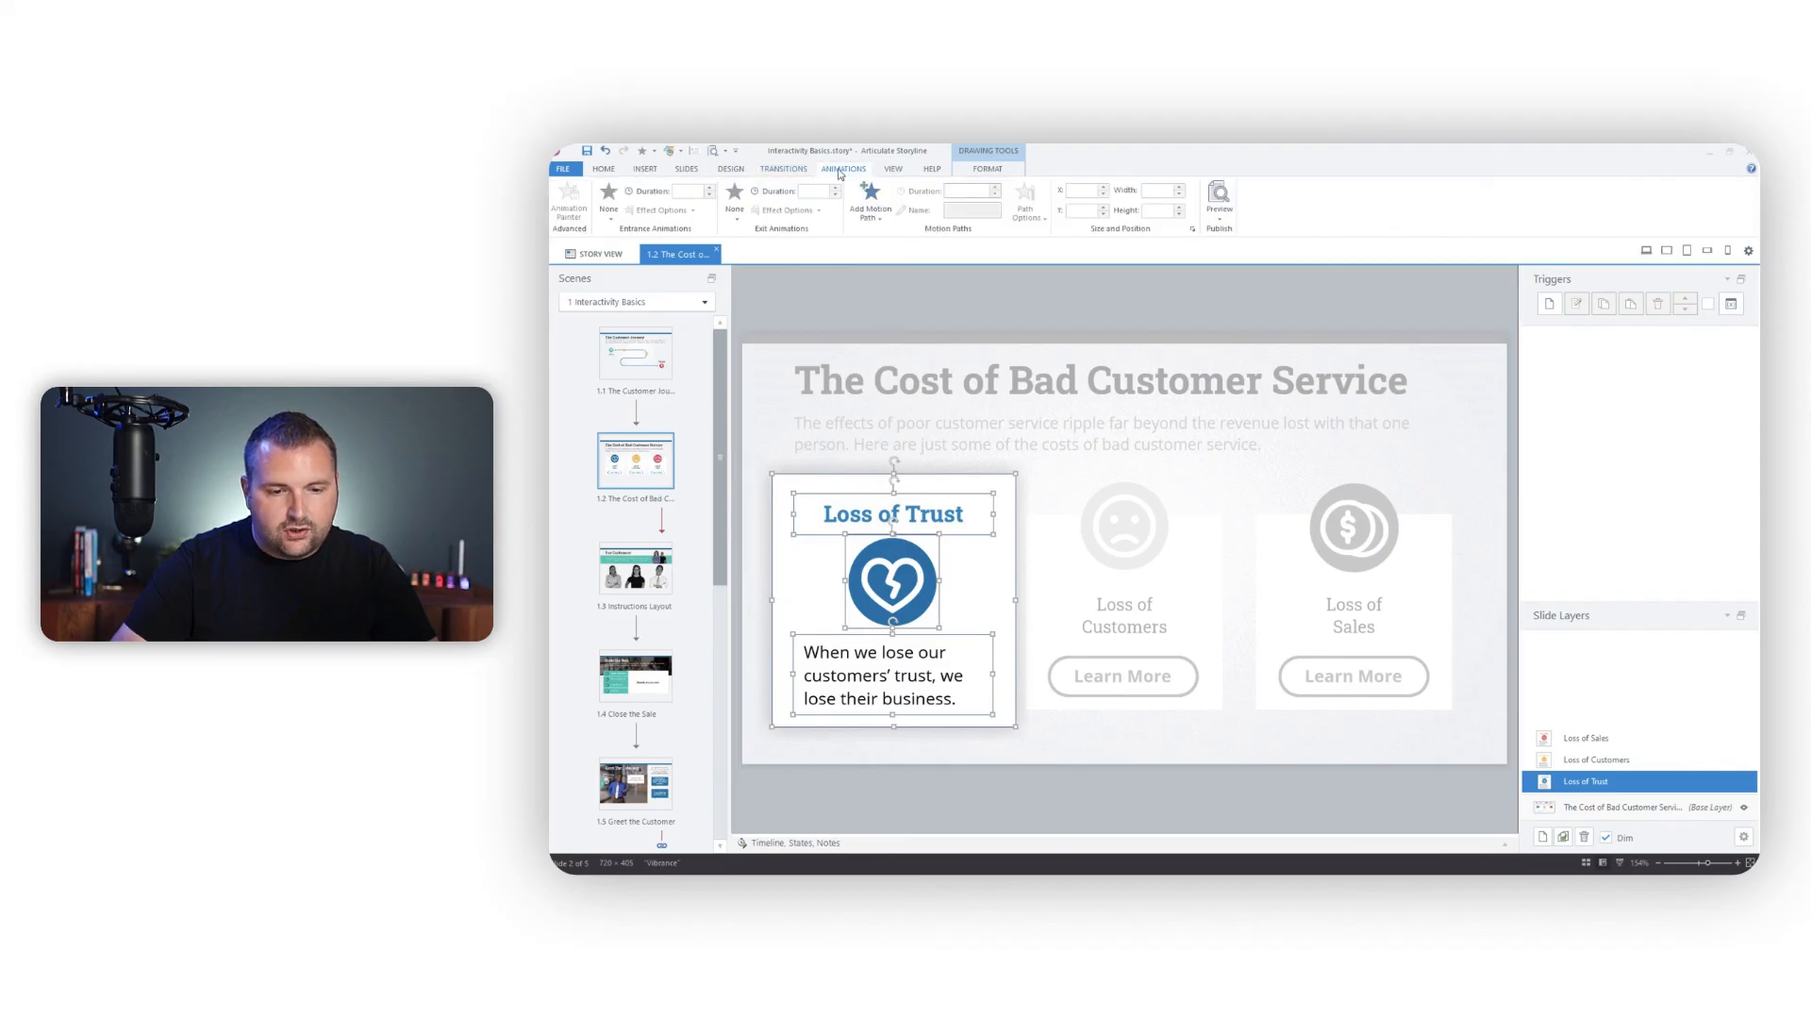
click(610, 199)
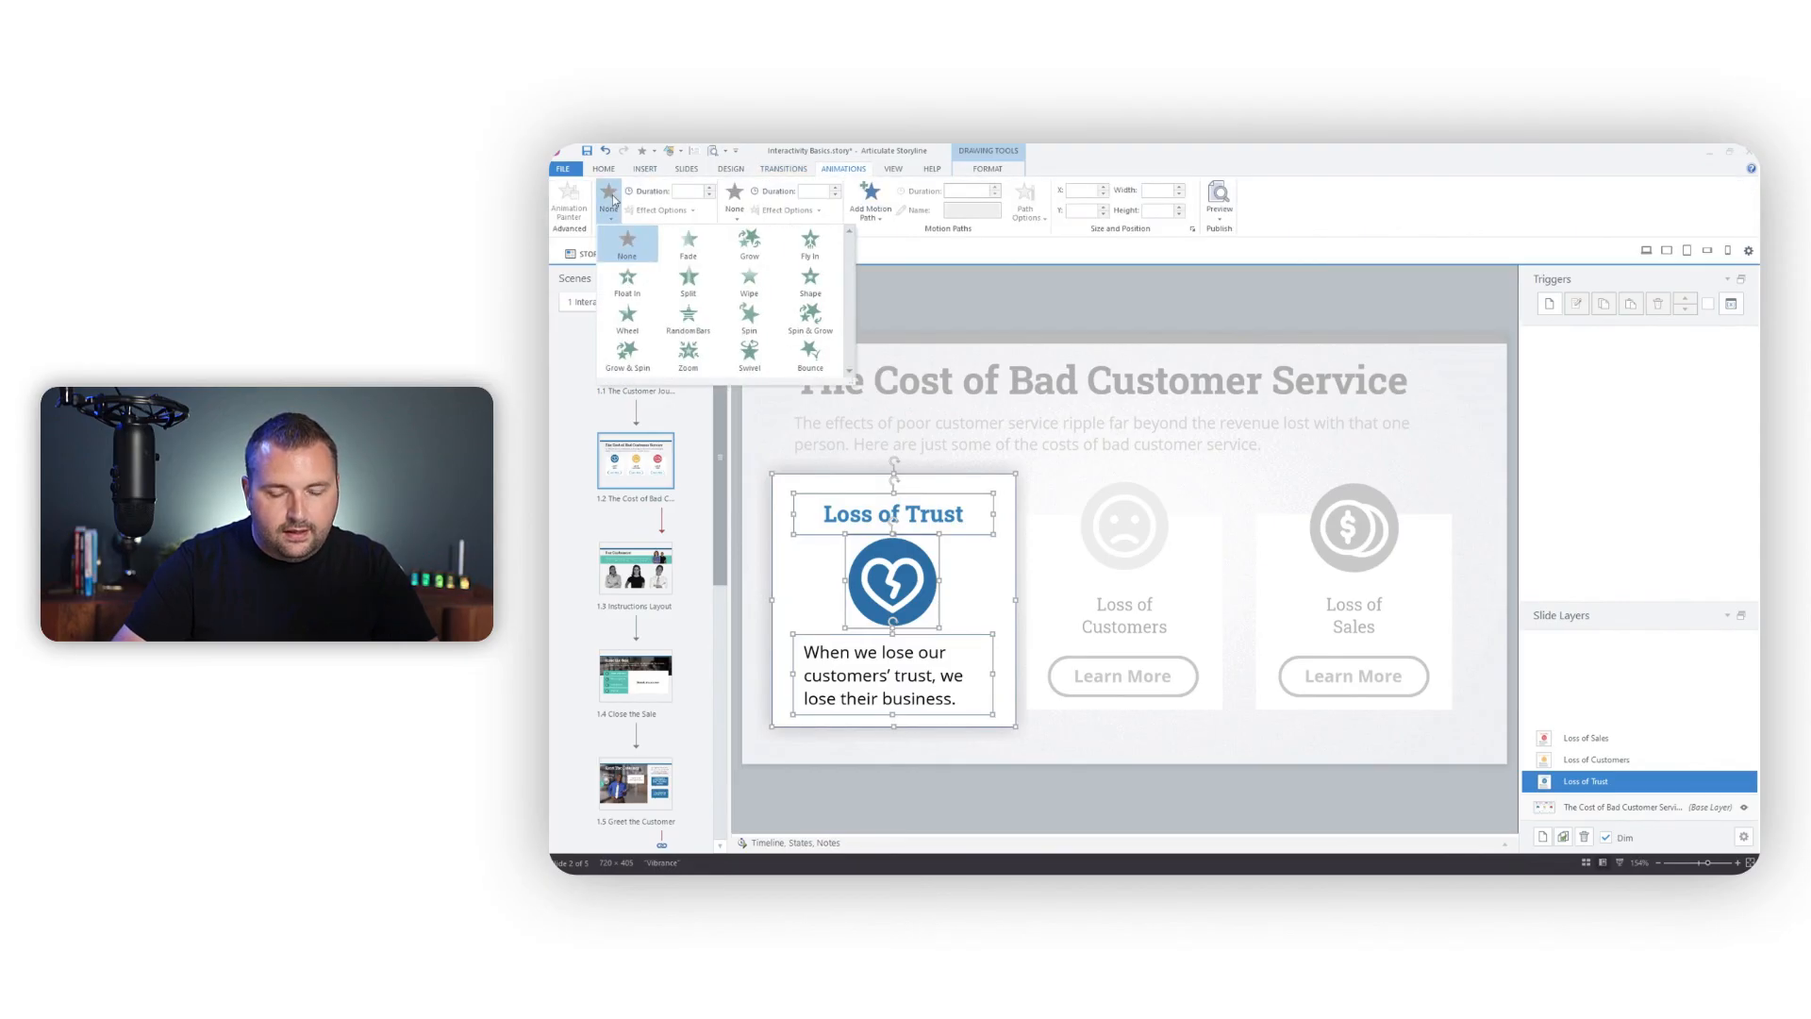
click(689, 353)
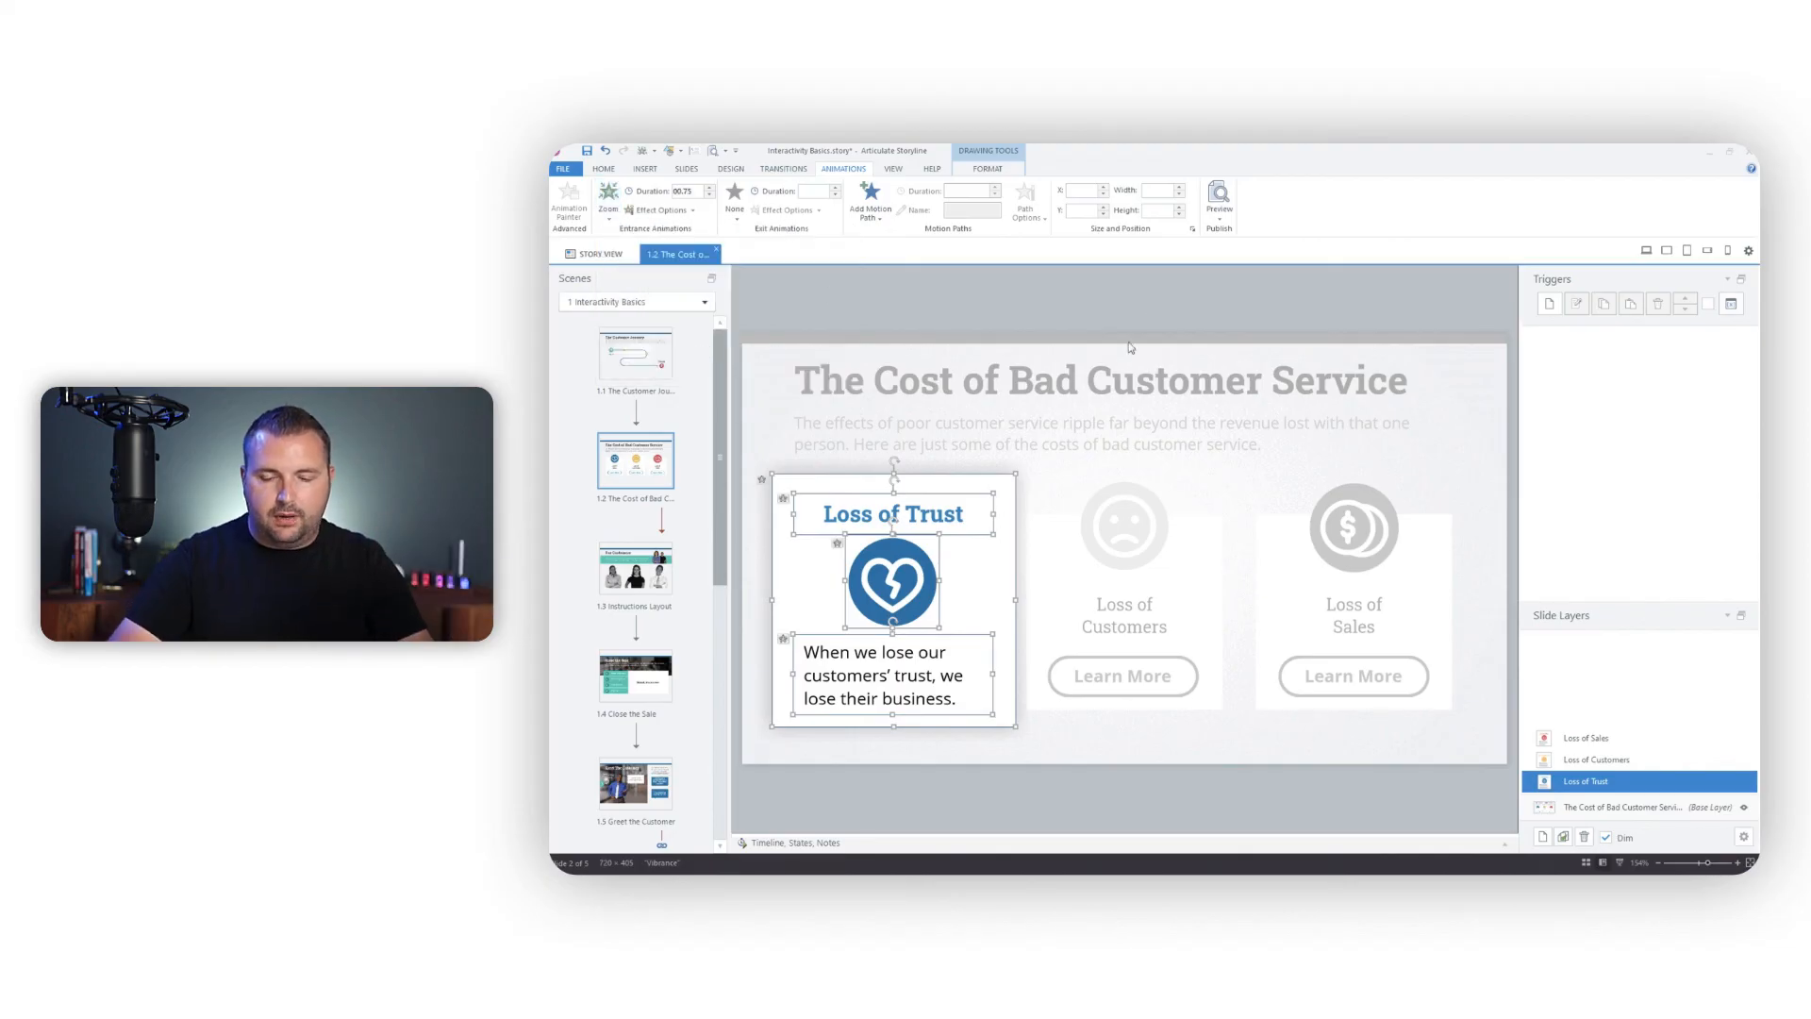
Preview slide 1.2, show the Loss of Trust layer to check its entrance animations, and return to editing
click(1221, 215)
click(1232, 235)
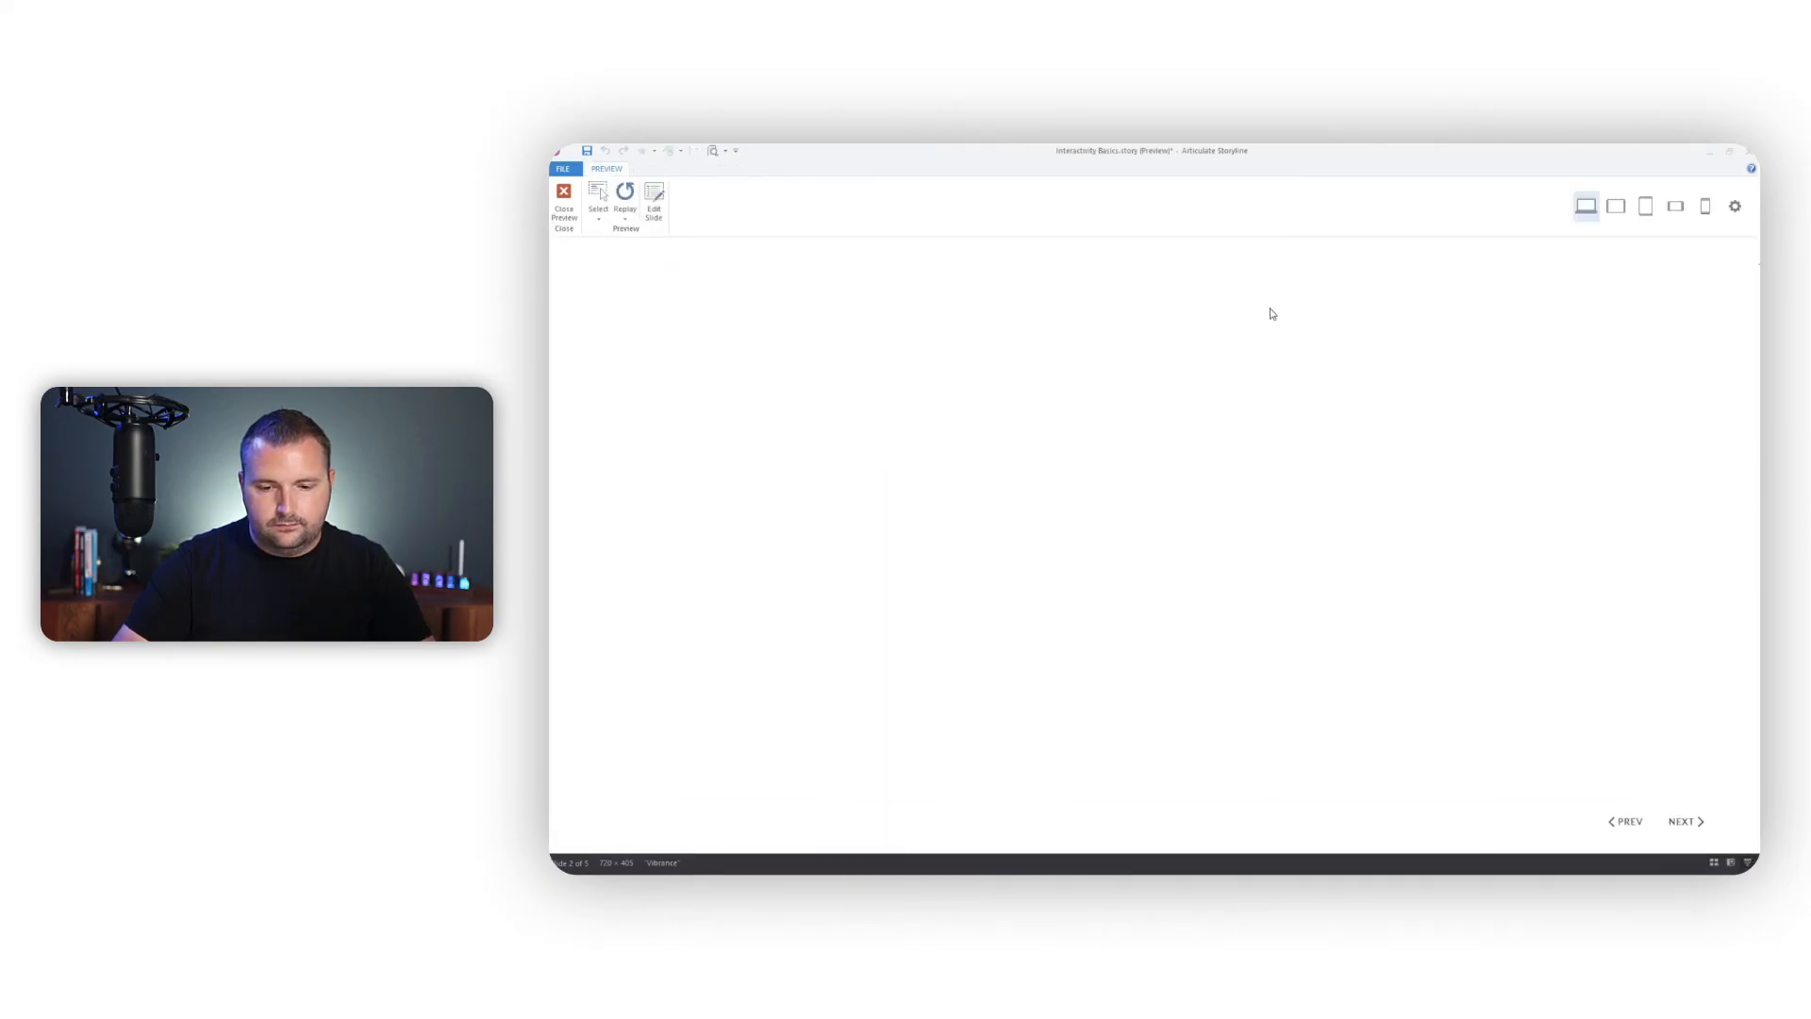
click(907, 686)
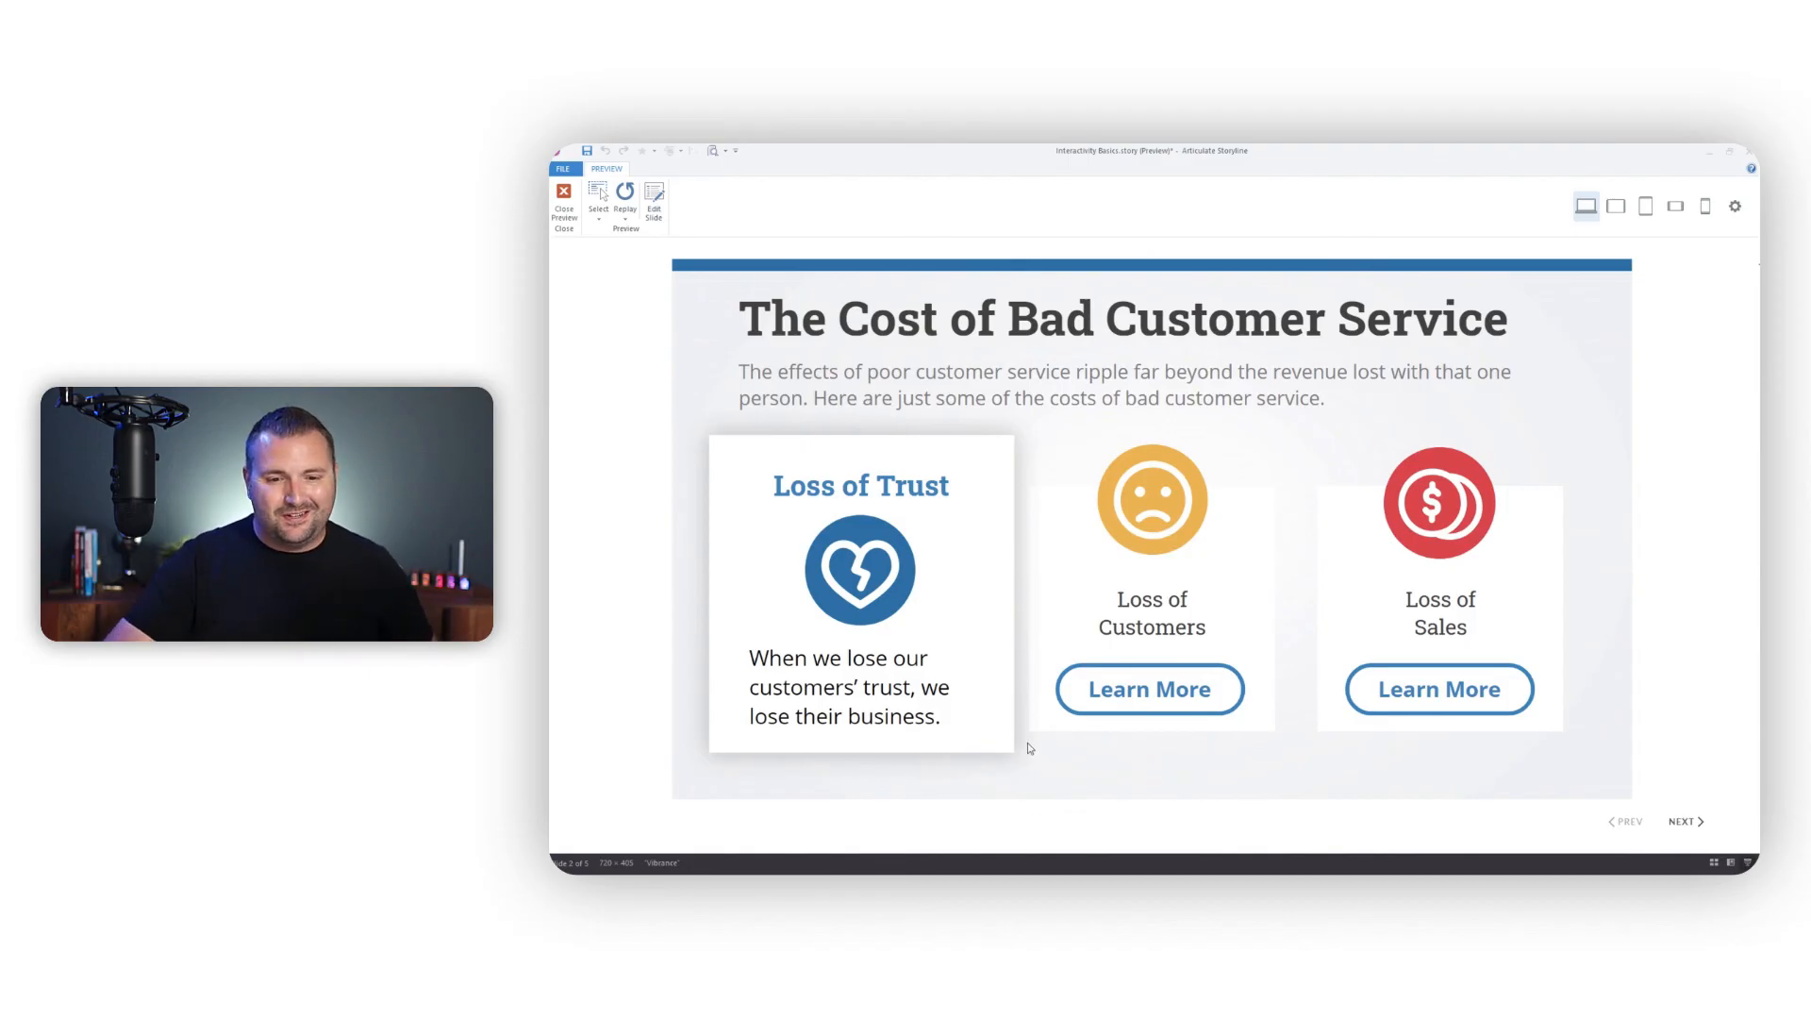
click(565, 205)
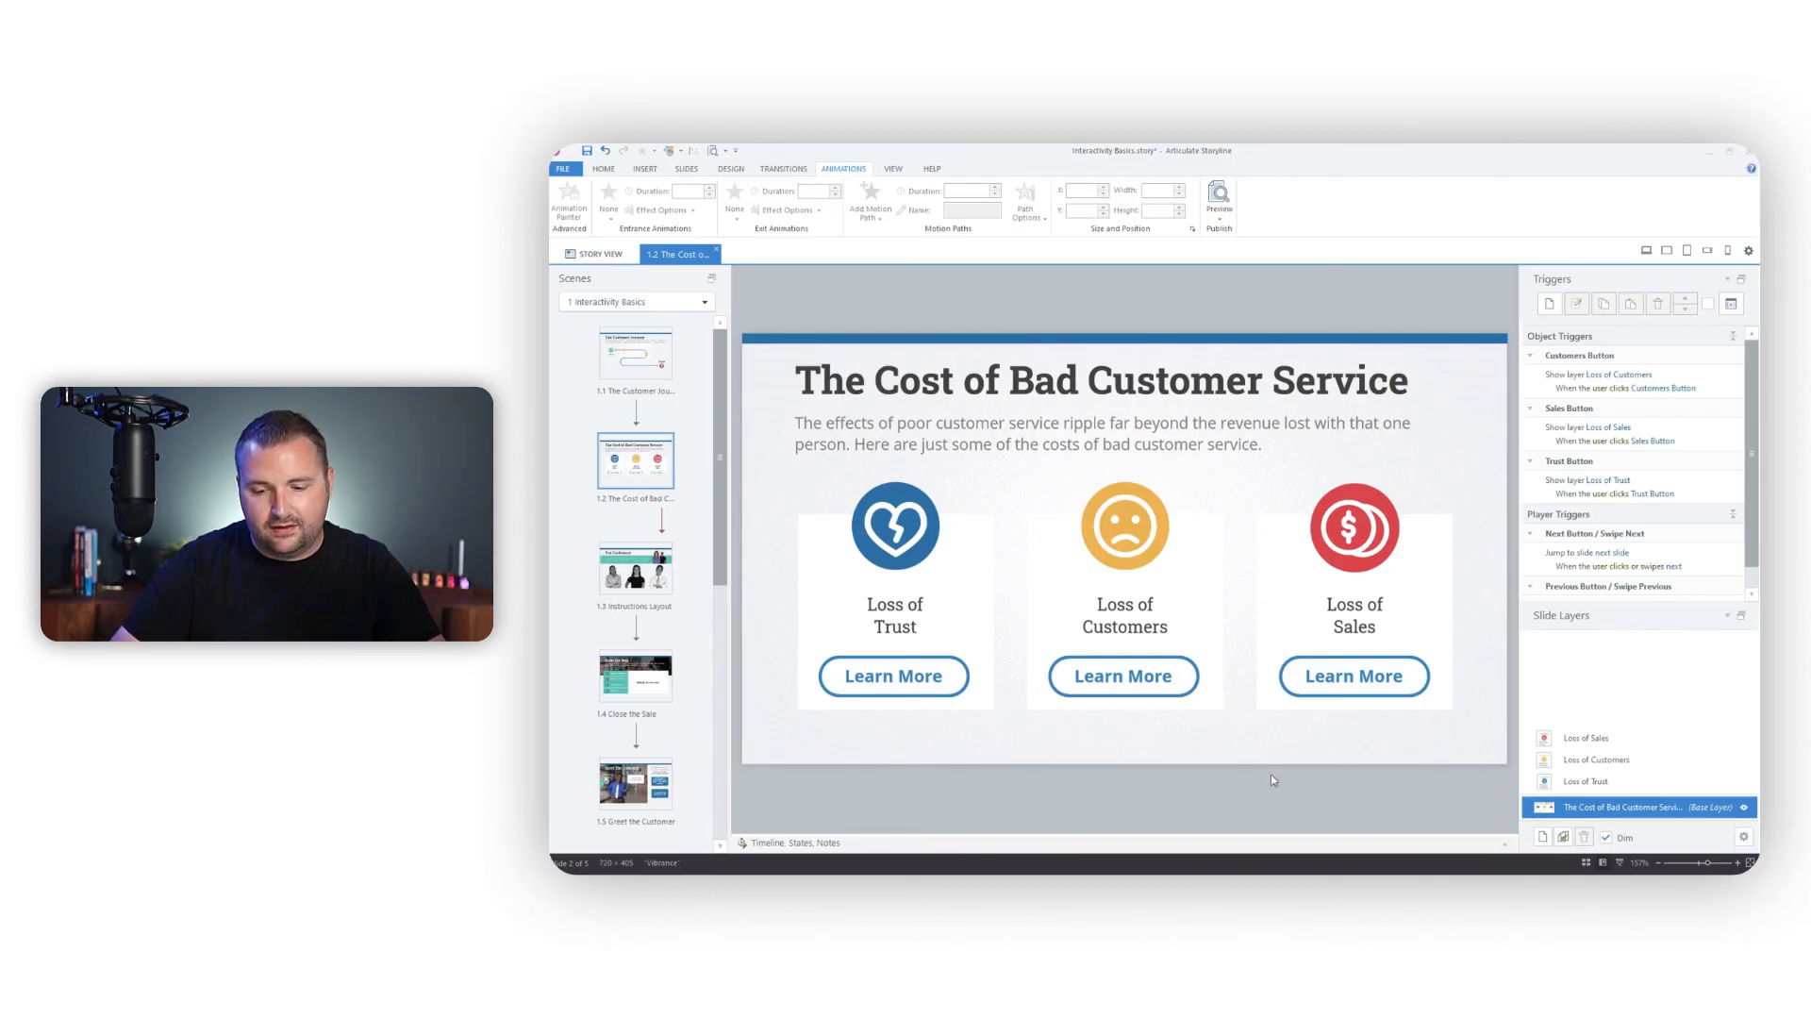
Preview slide 1.2 to check whether its Next button is available before any layer is visited, and return to editing
click(1219, 215)
click(1246, 235)
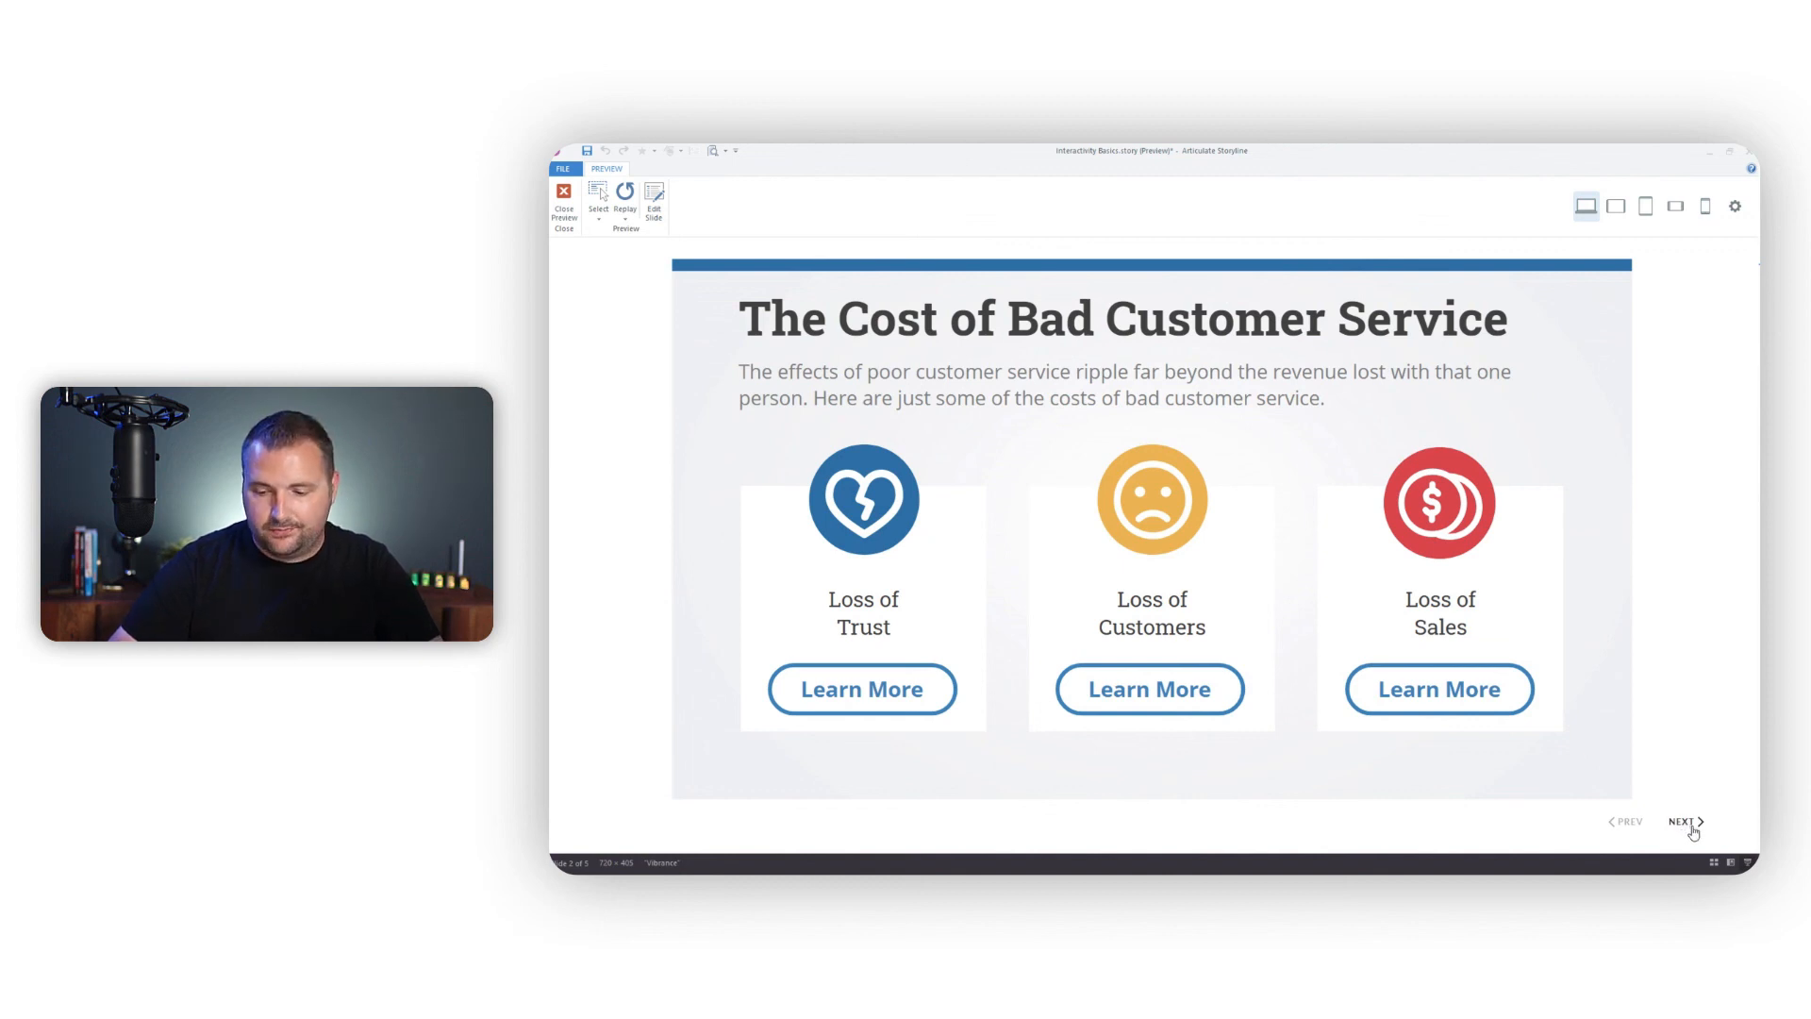
click(563, 211)
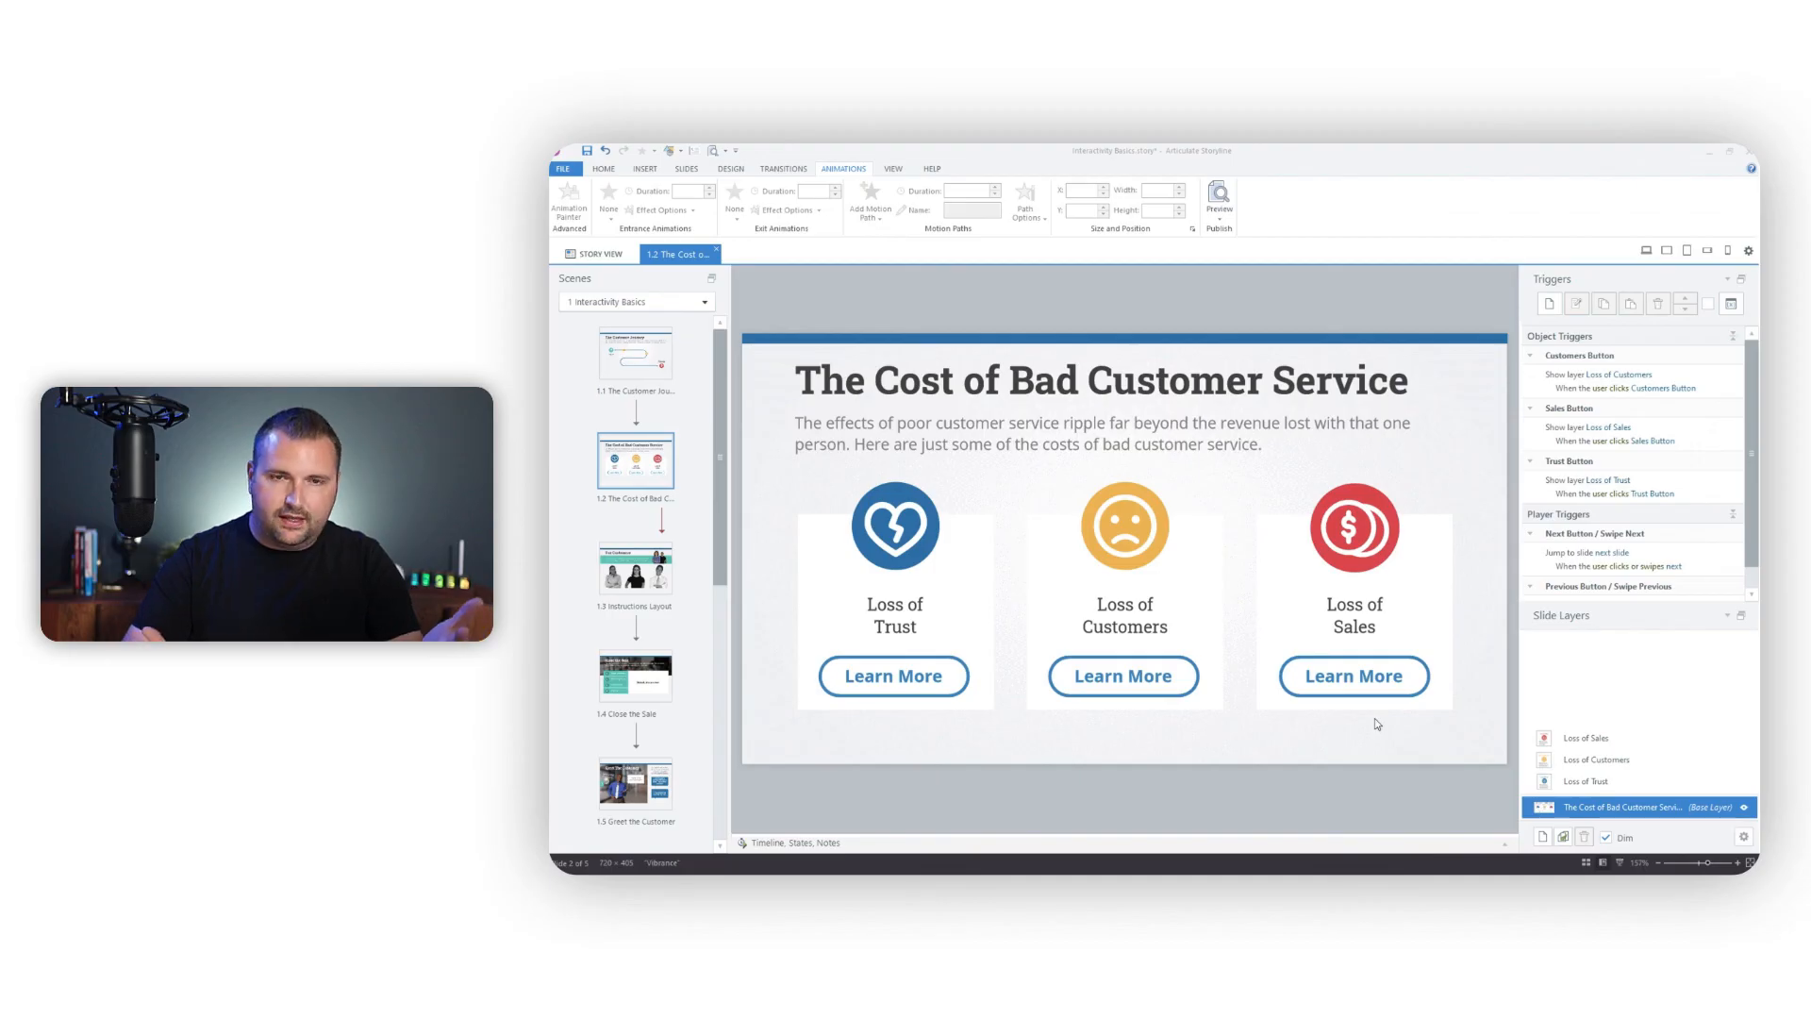
Add a trigger on slide 1.2 that changes the Next Button's state to Disabled when the timeline starts on this slide
click(1548, 304)
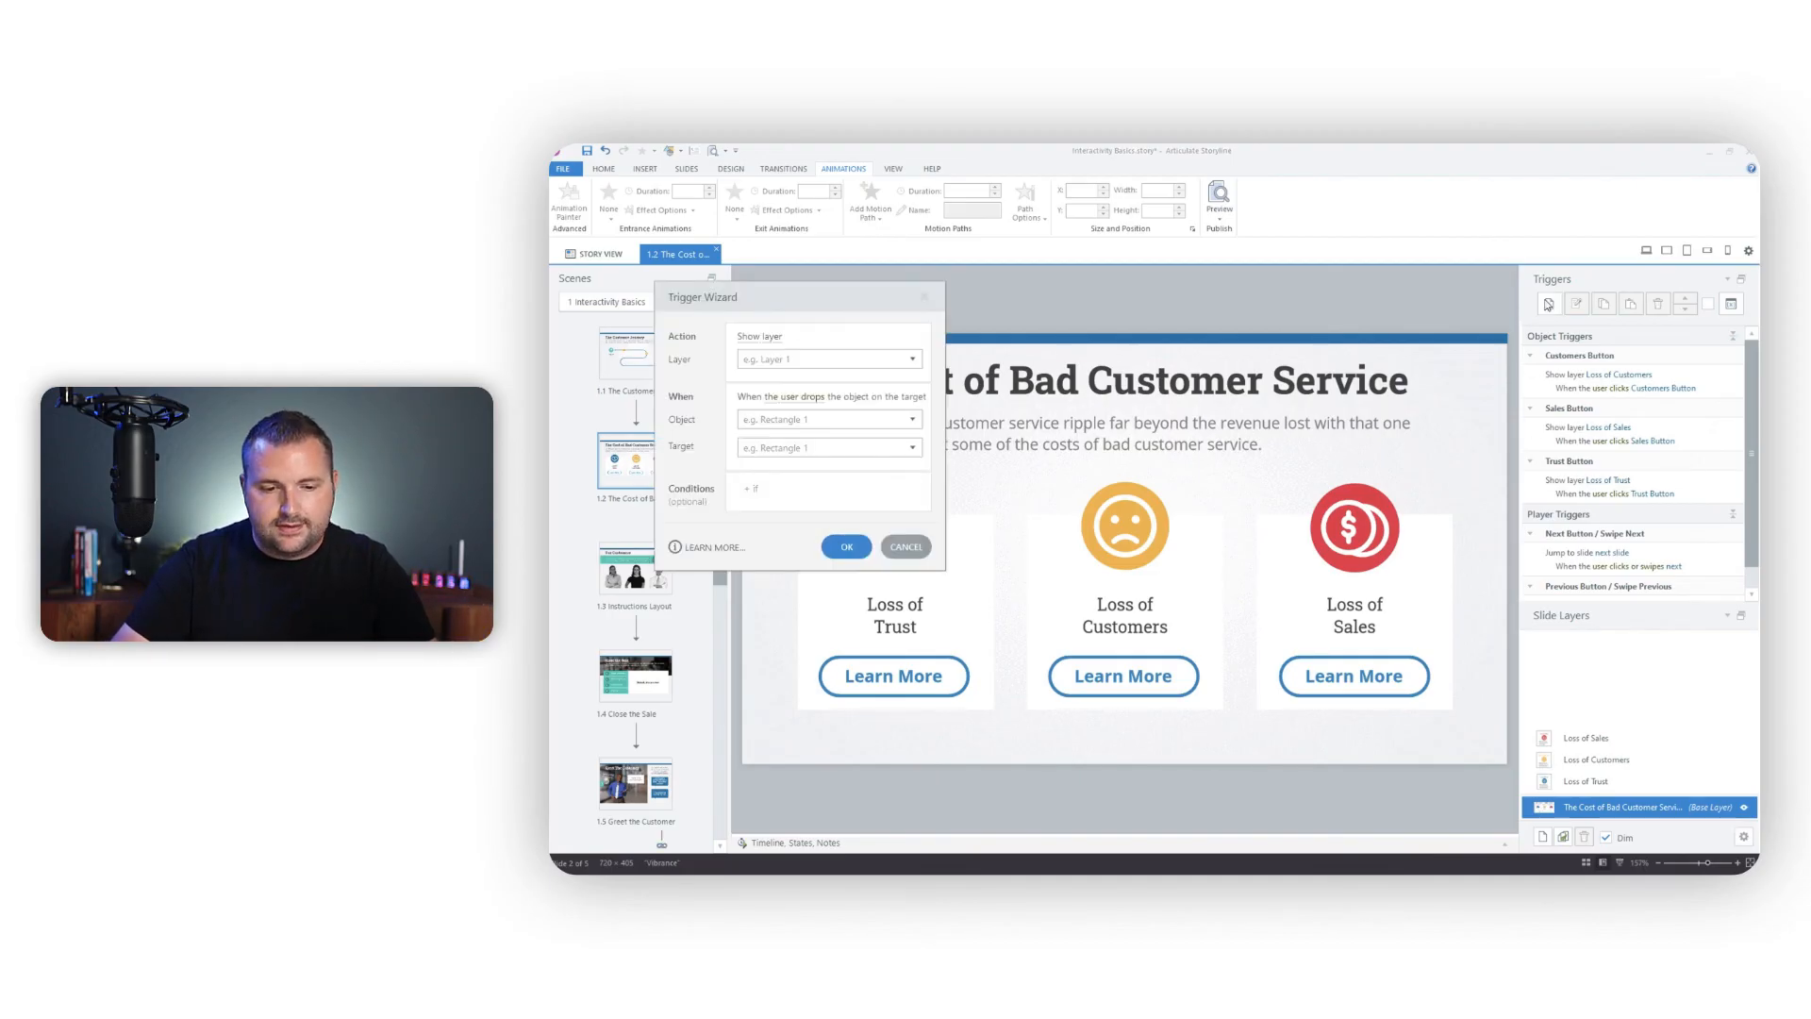
click(759, 337)
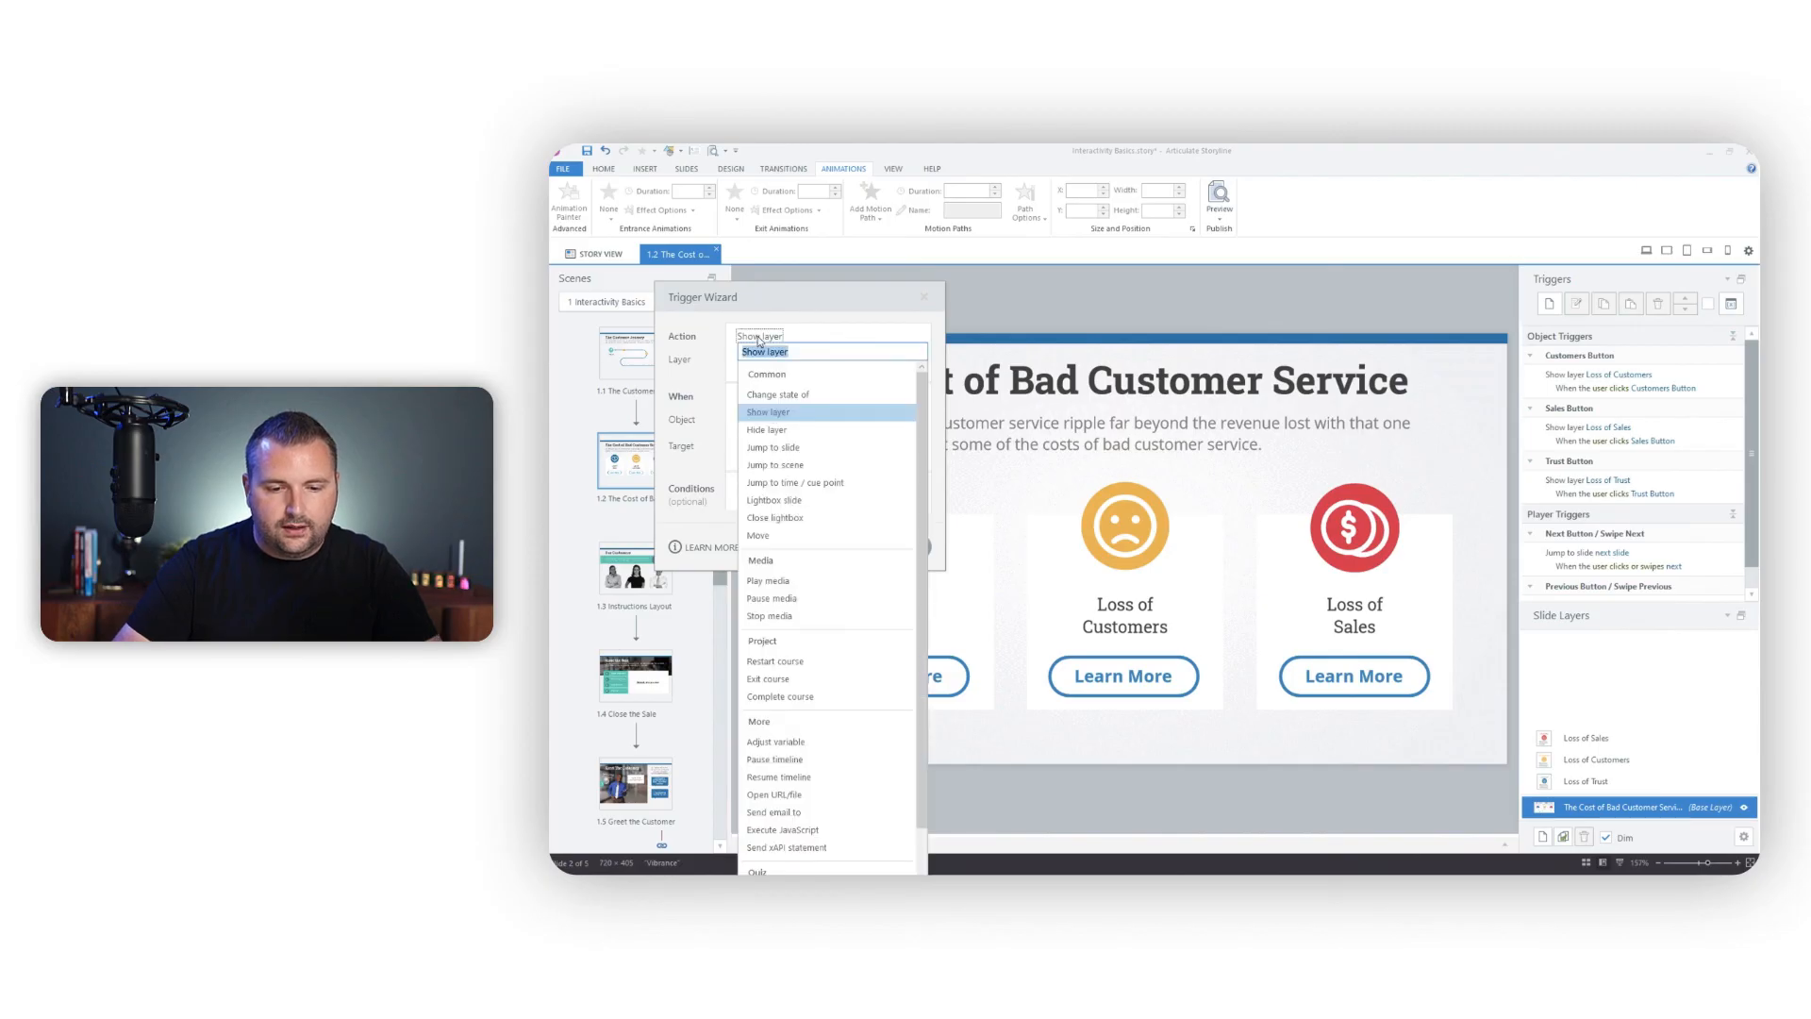
click(831, 398)
click(826, 358)
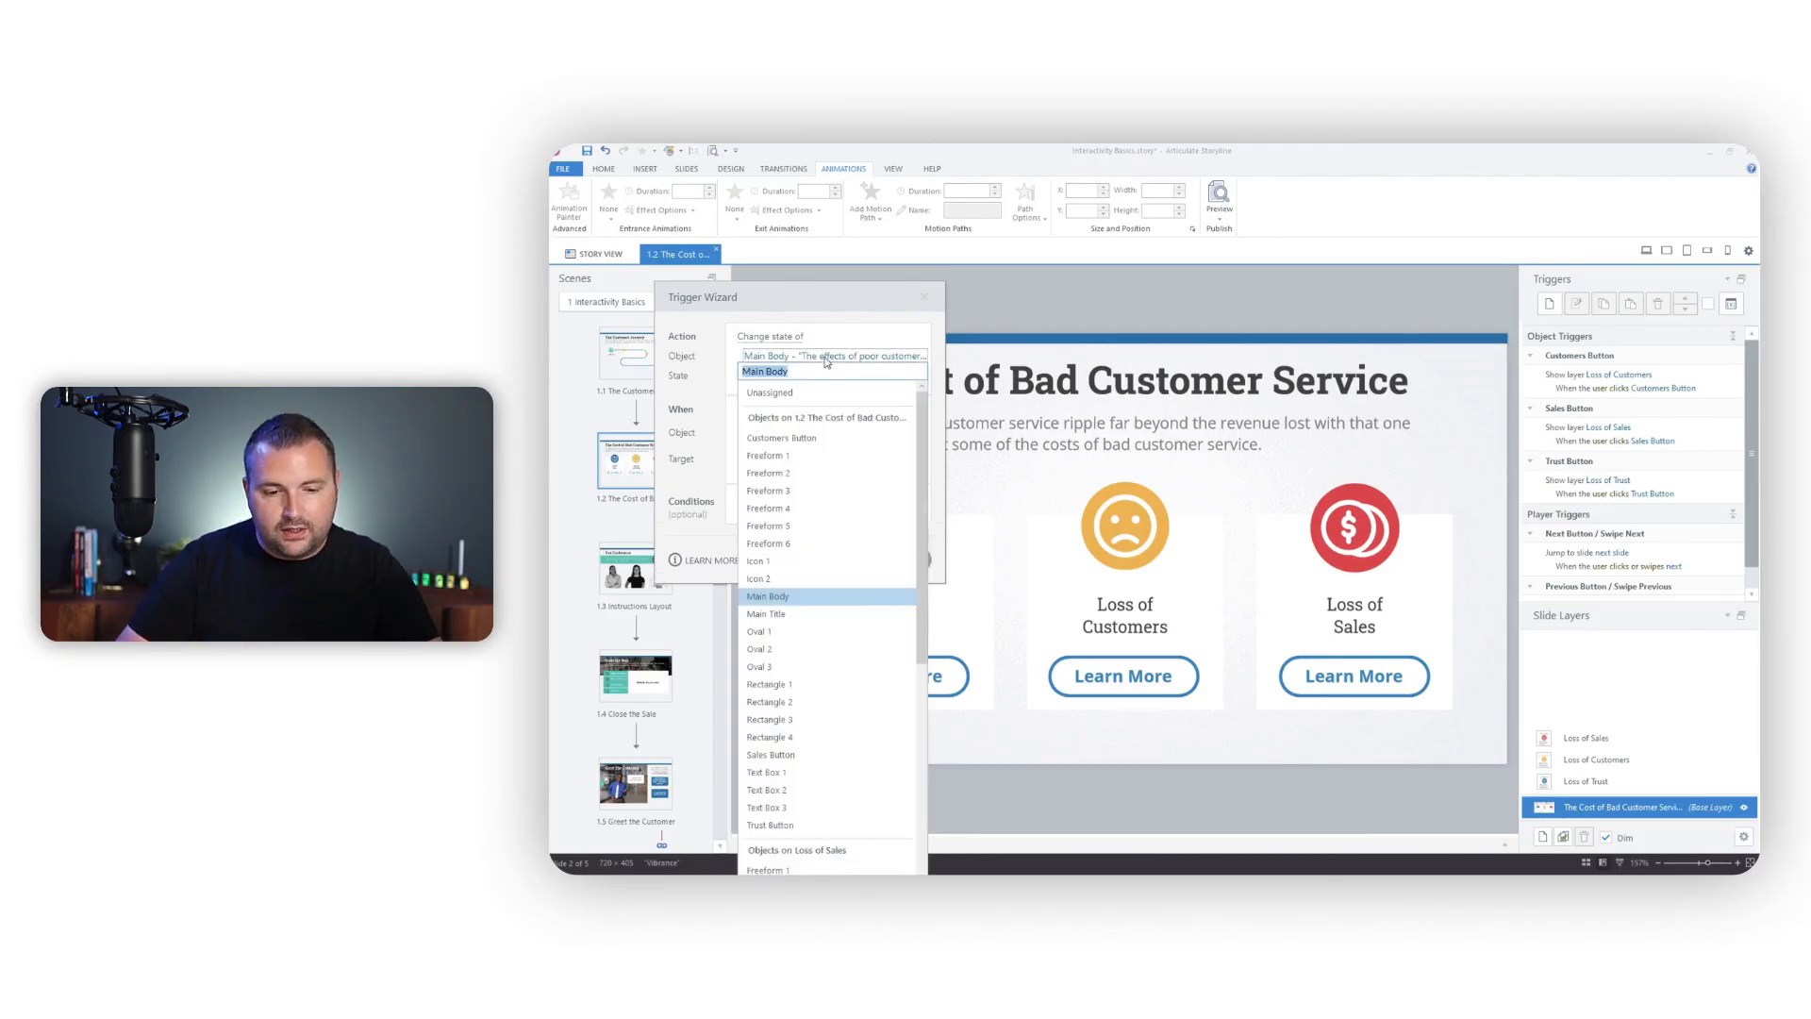
drag(919, 411, 919, 675)
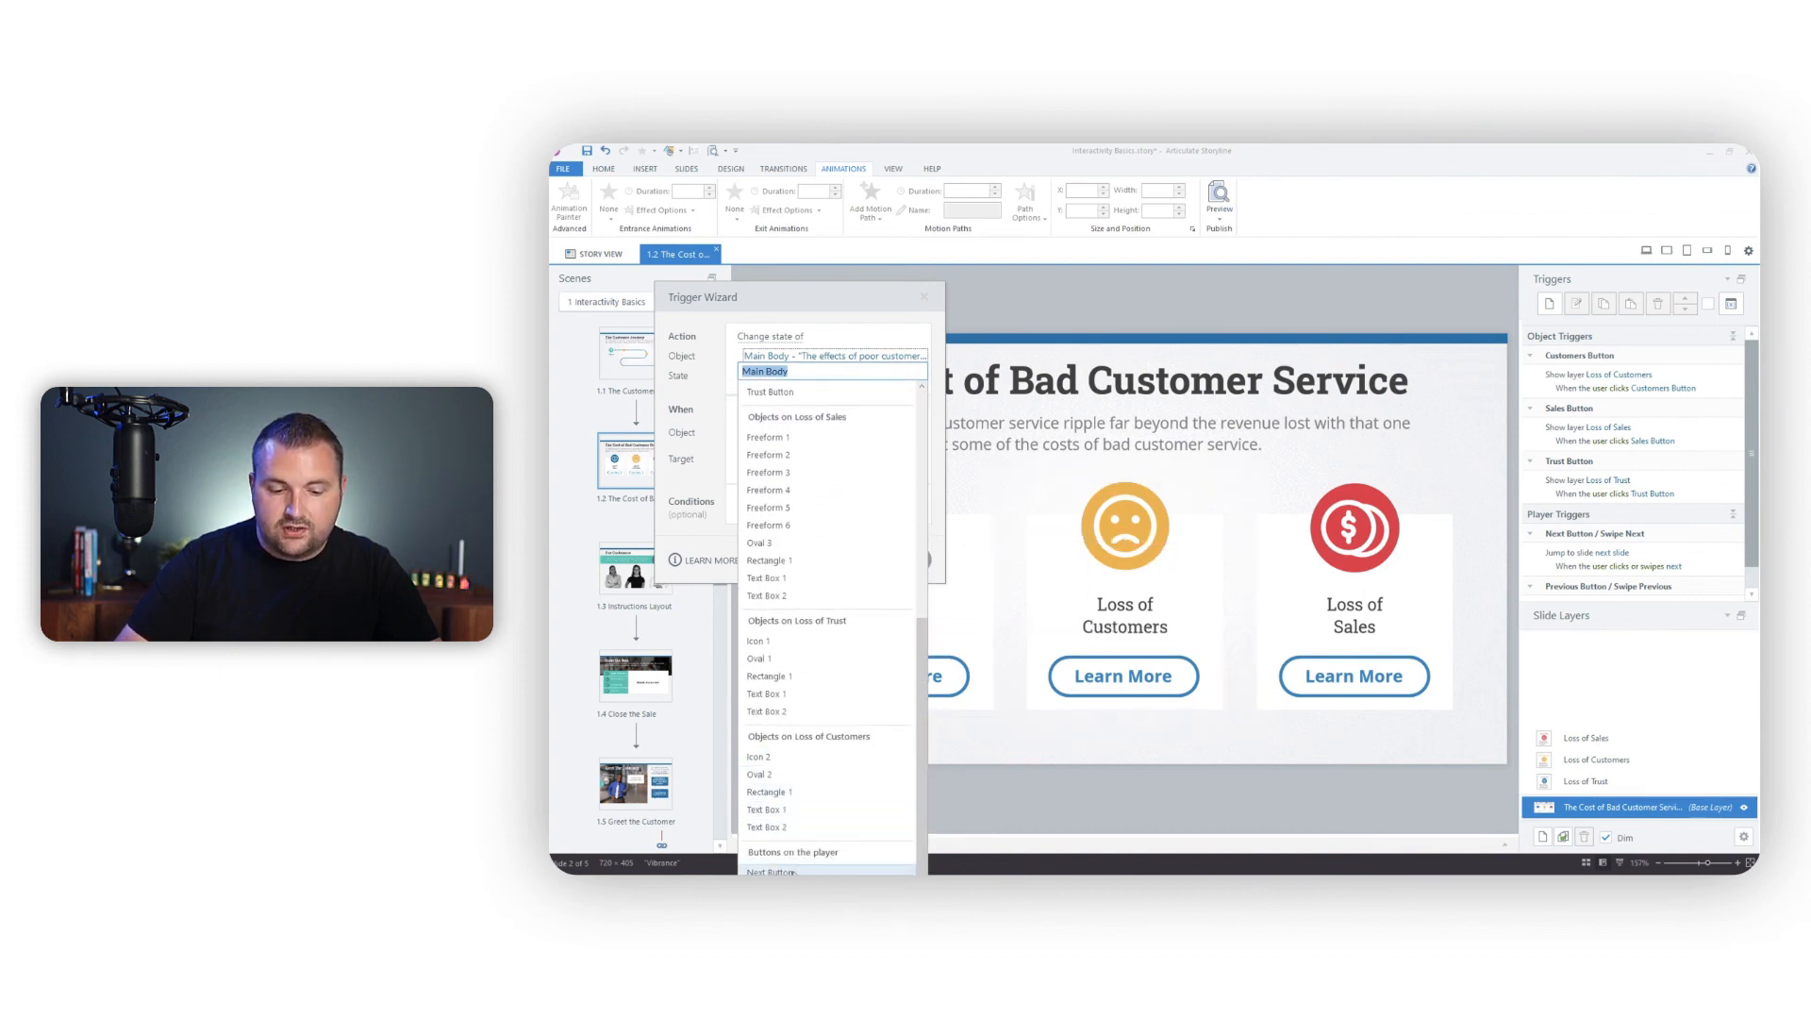
click(795, 872)
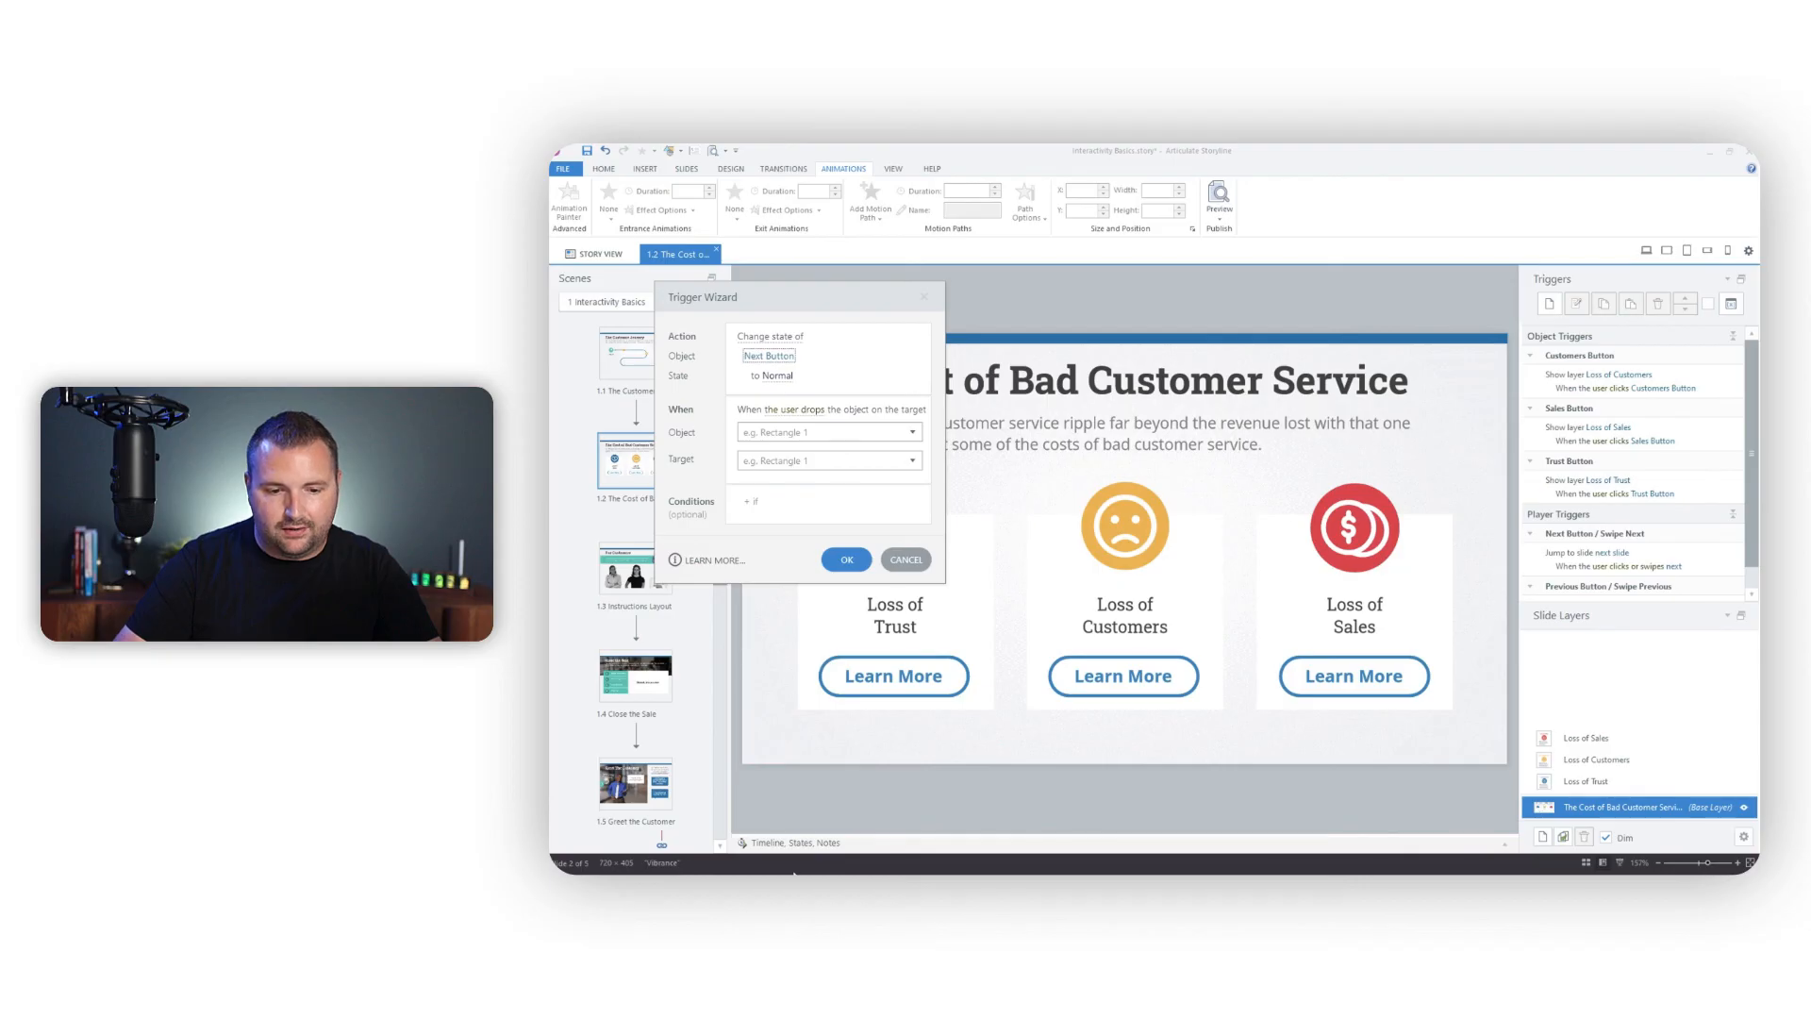
click(779, 375)
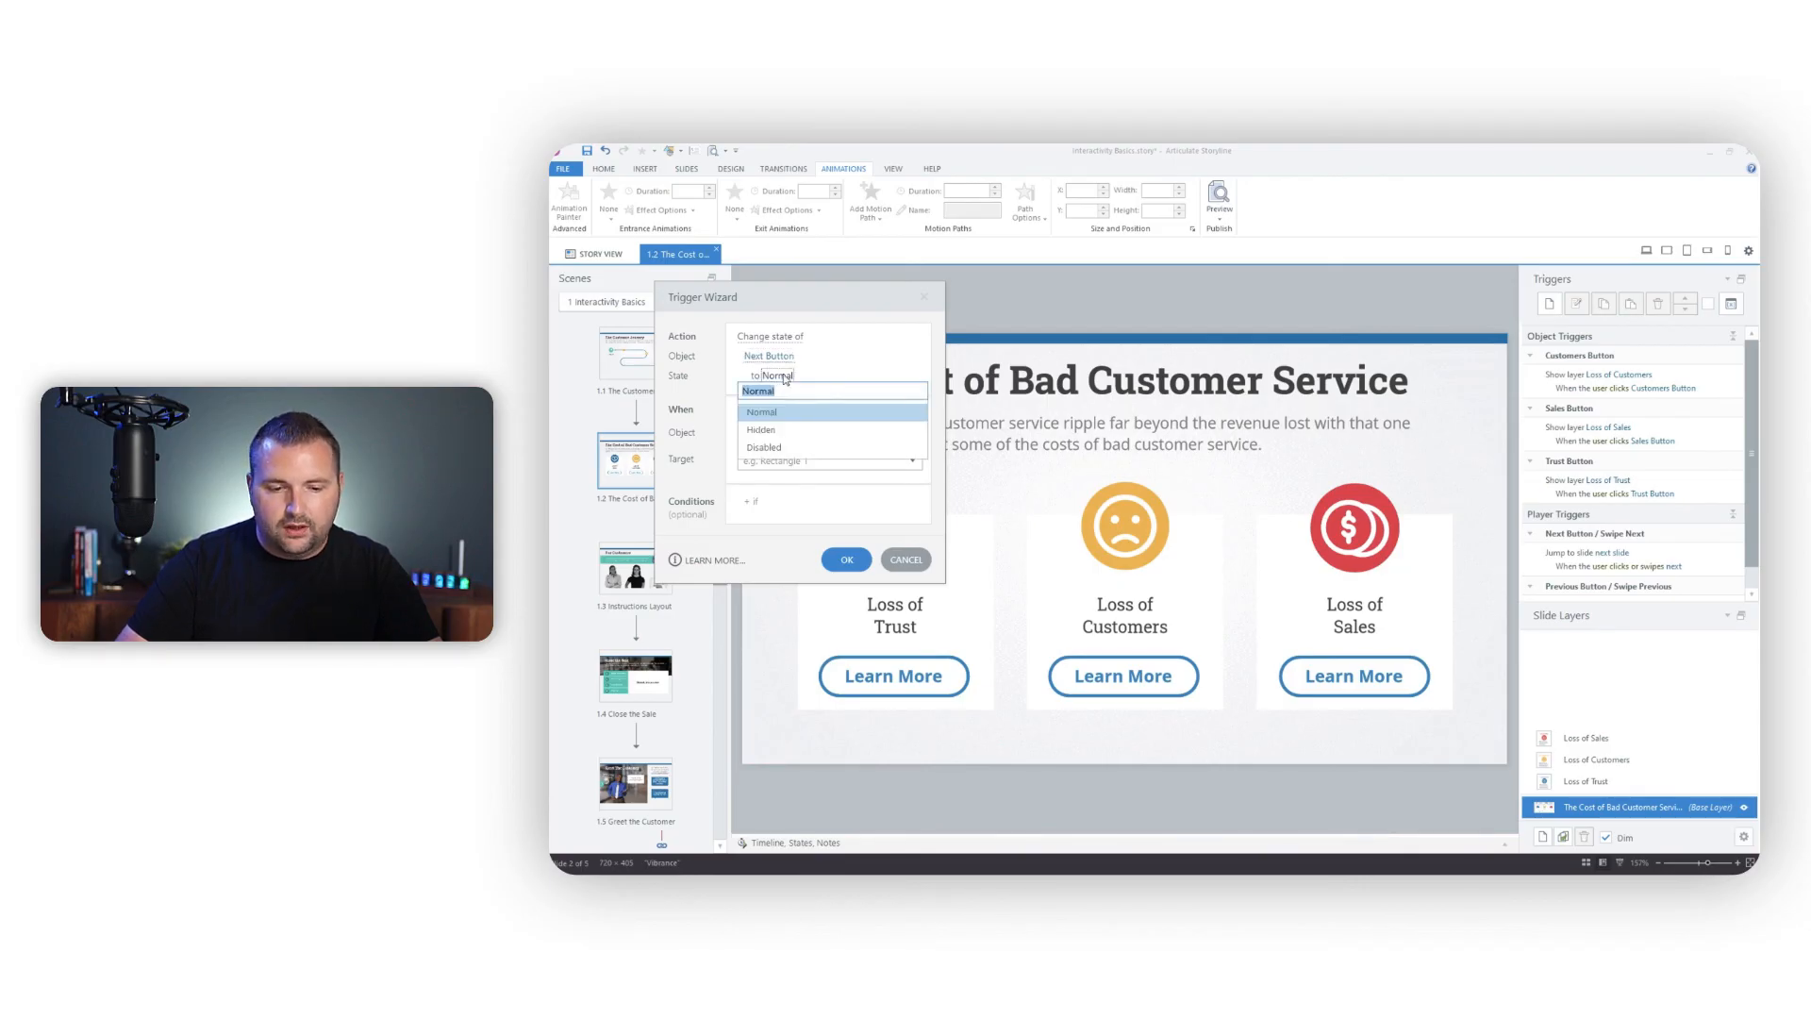
click(798, 449)
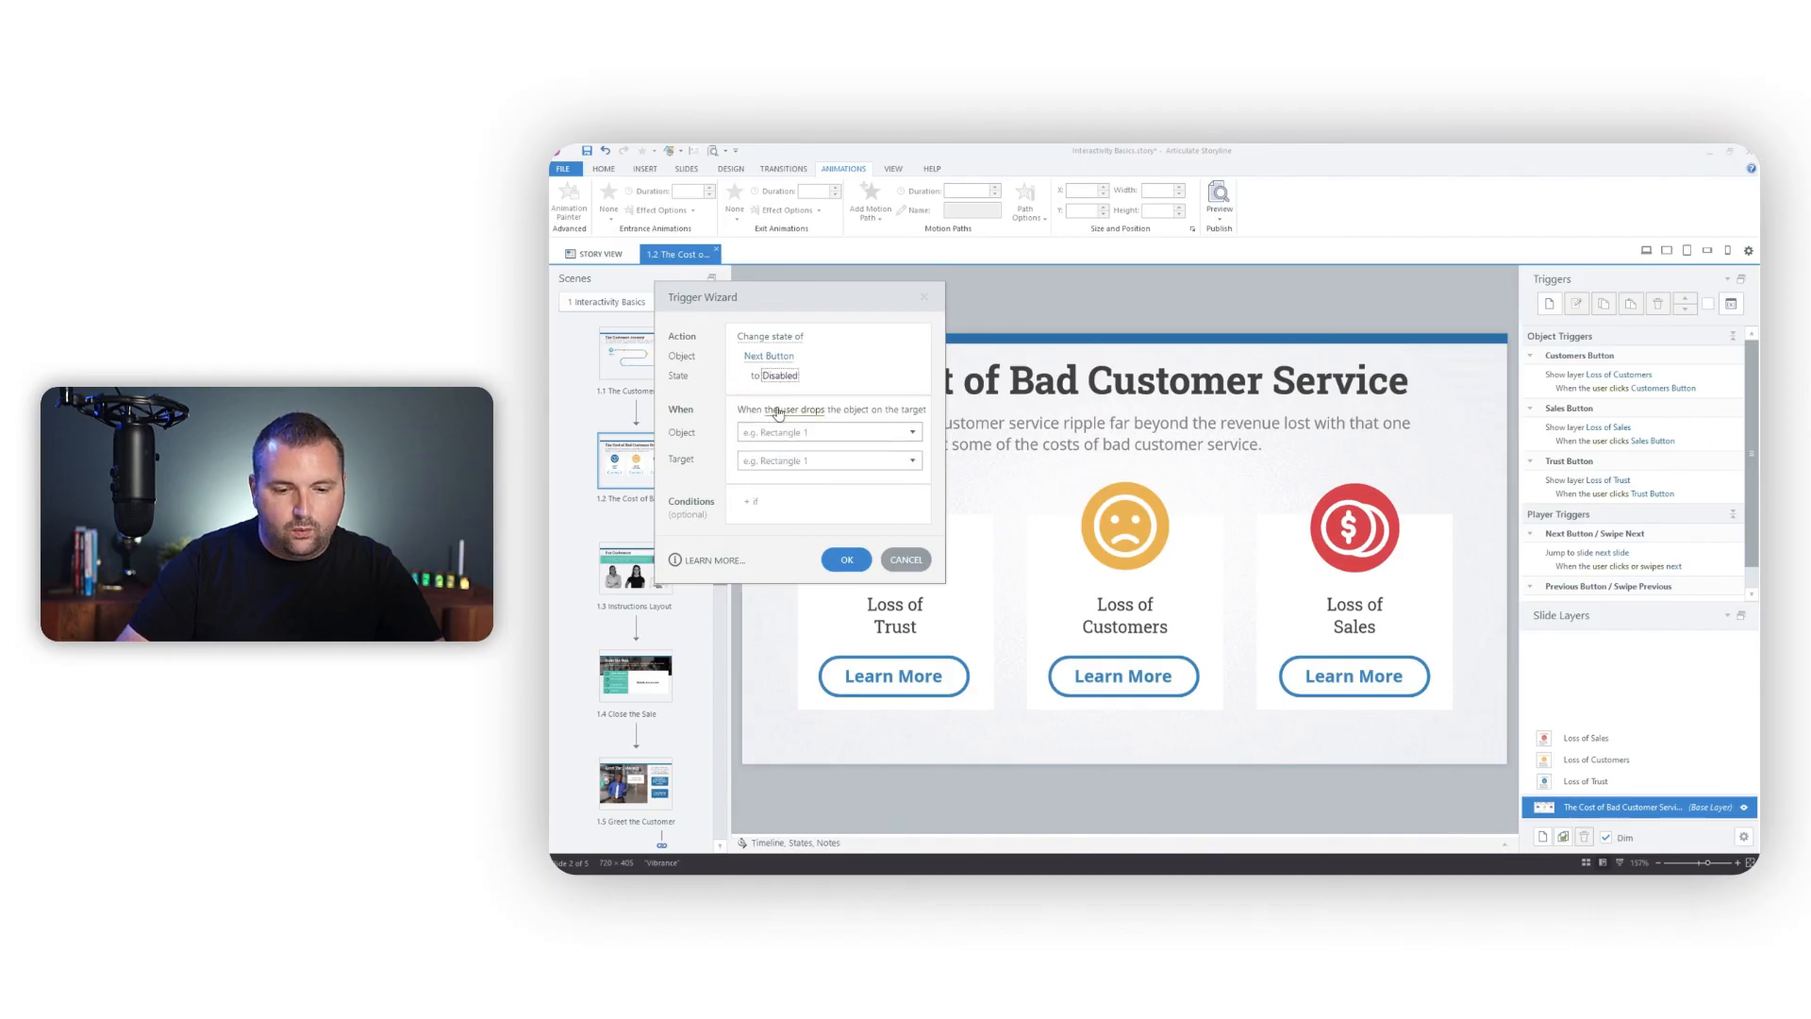
click(776, 410)
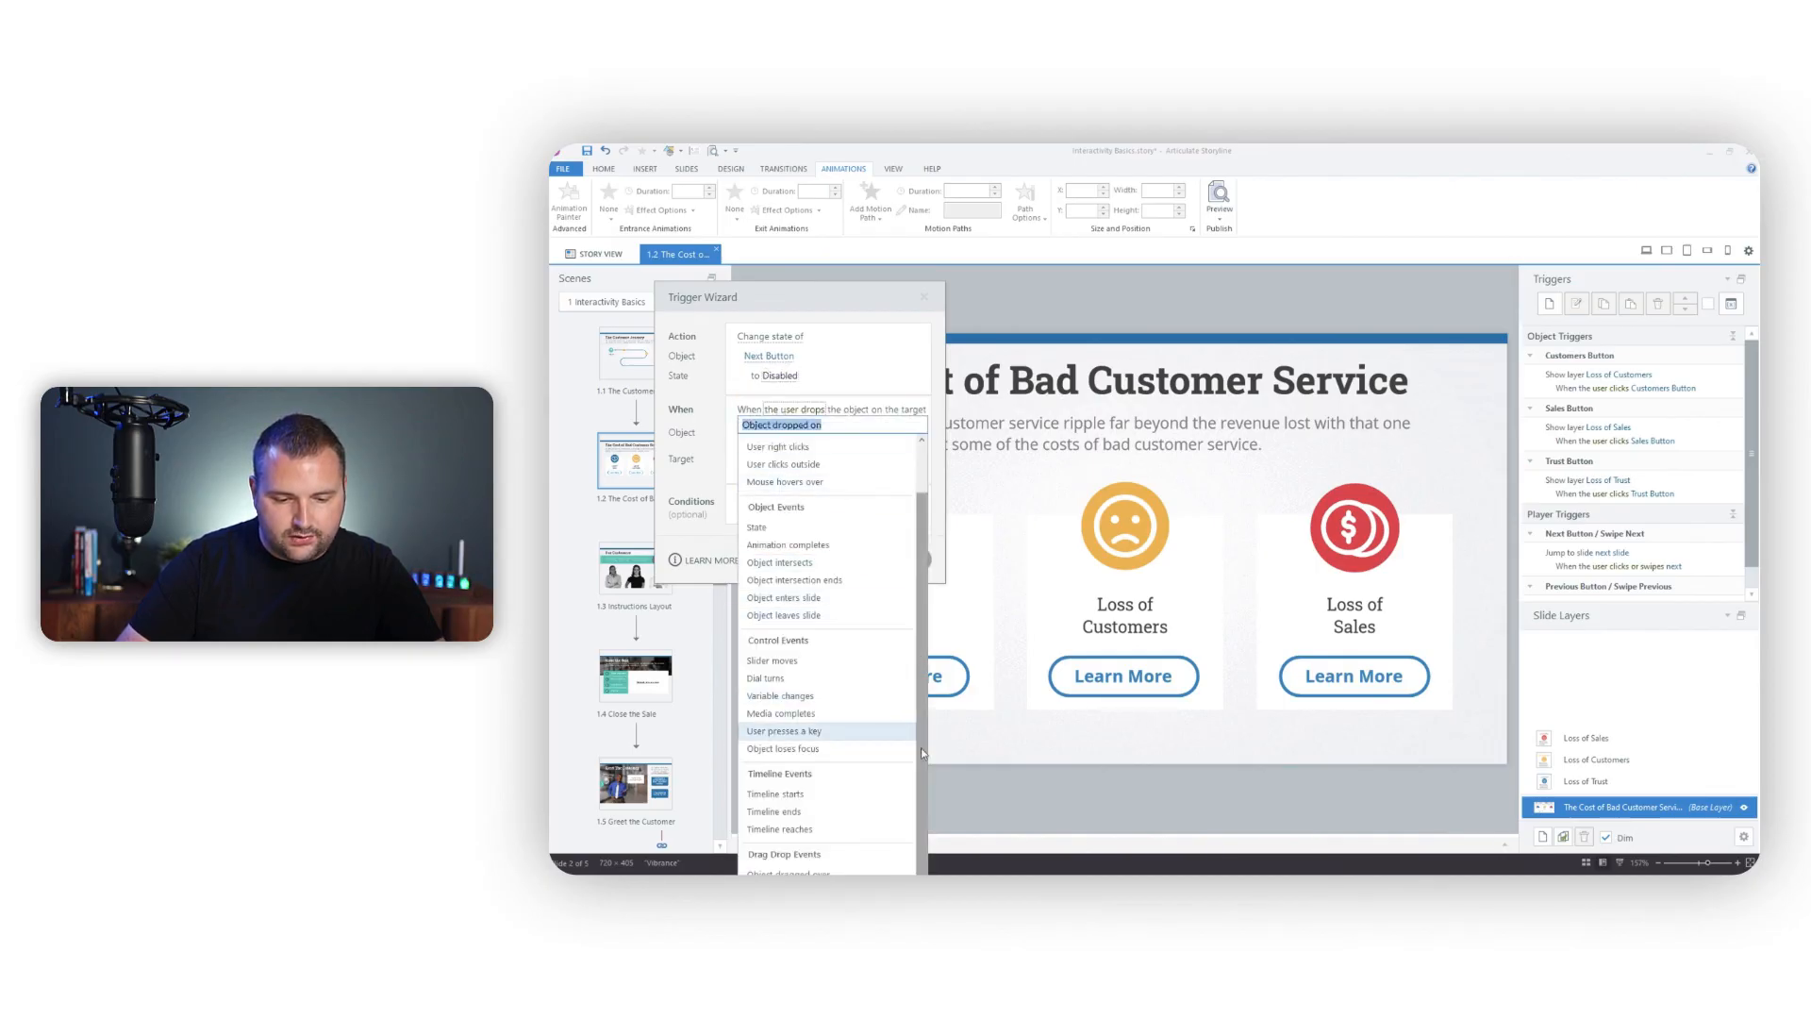
click(860, 796)
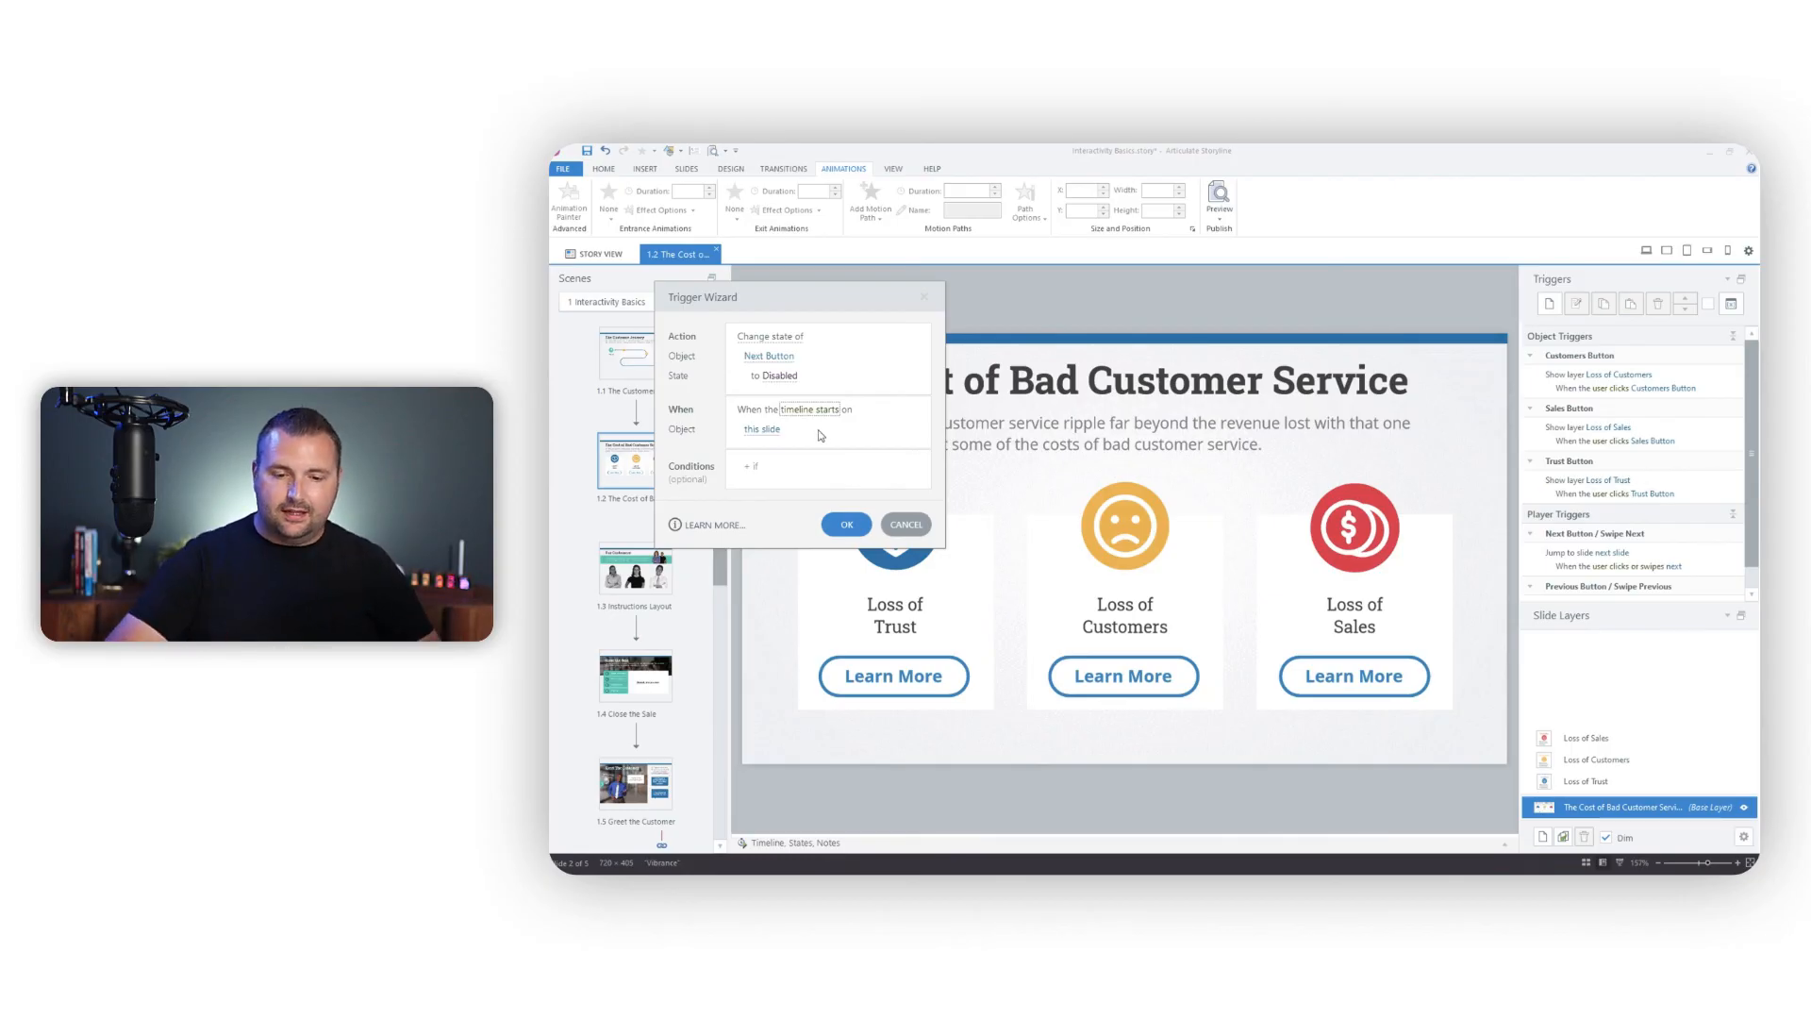
click(847, 523)
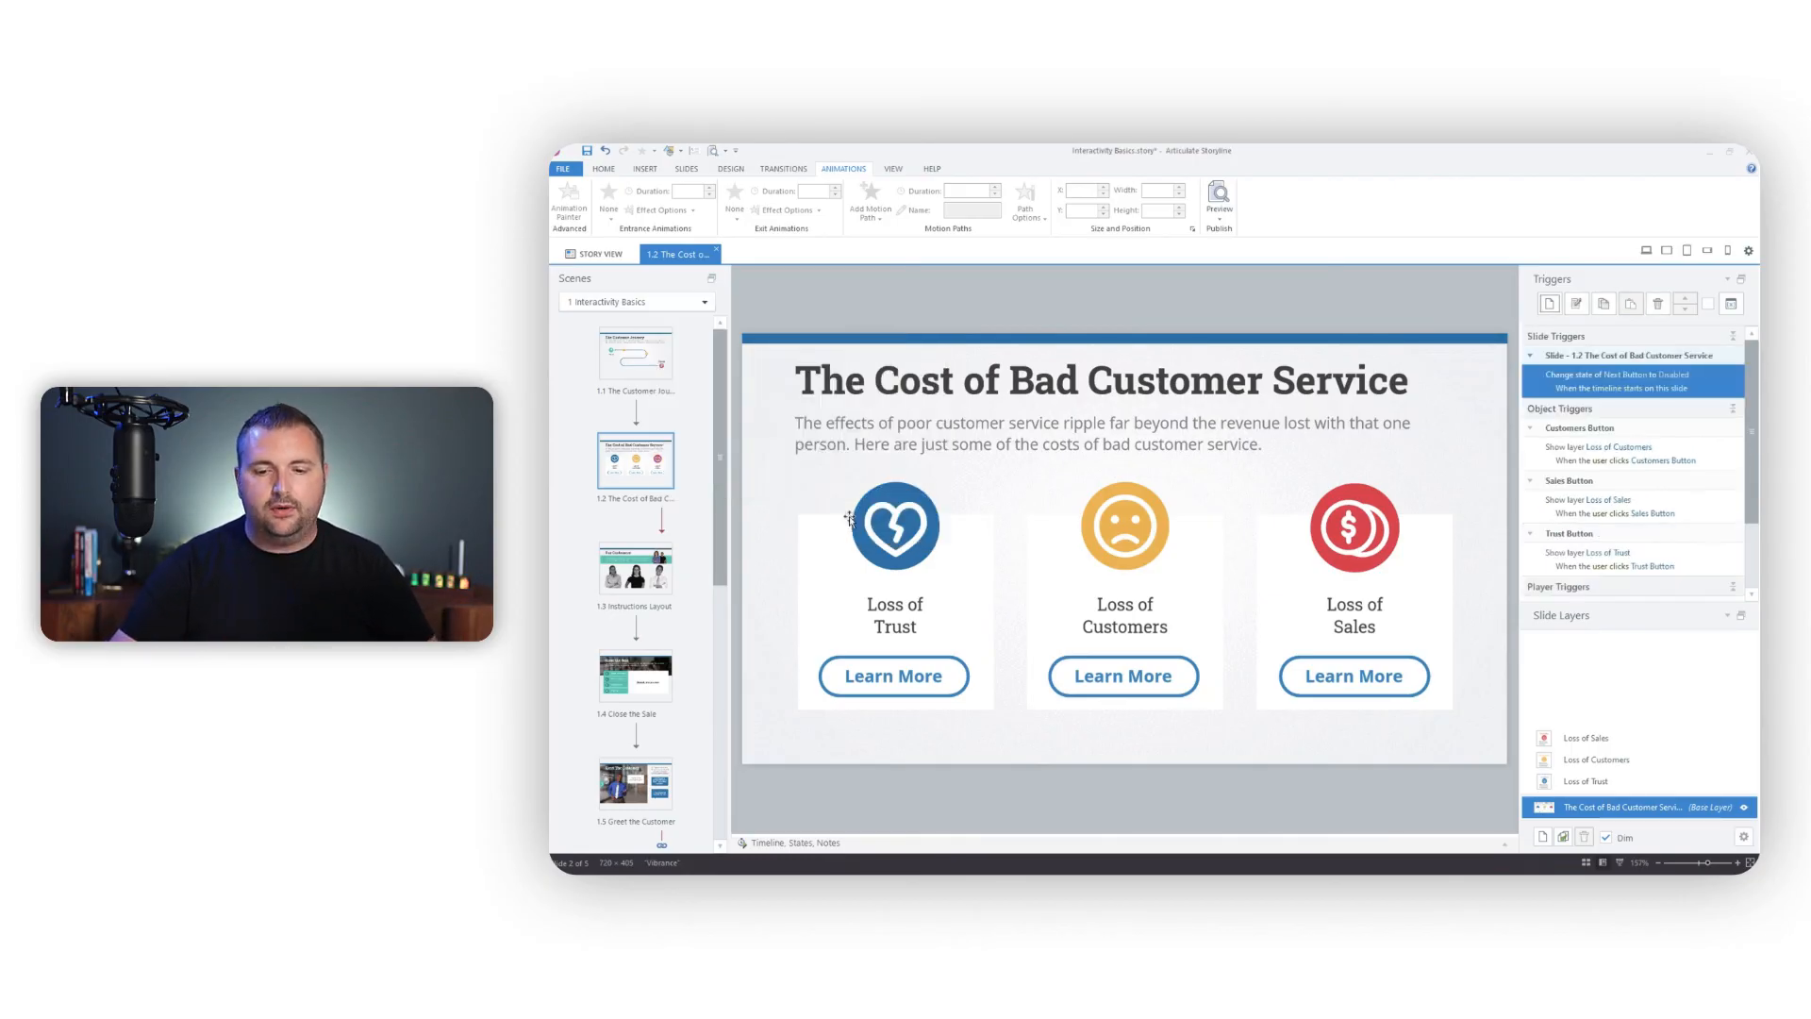
Preview slide 1.2 to check the Next button's disabled state at the start, and return to editing
click(1236, 214)
click(1244, 233)
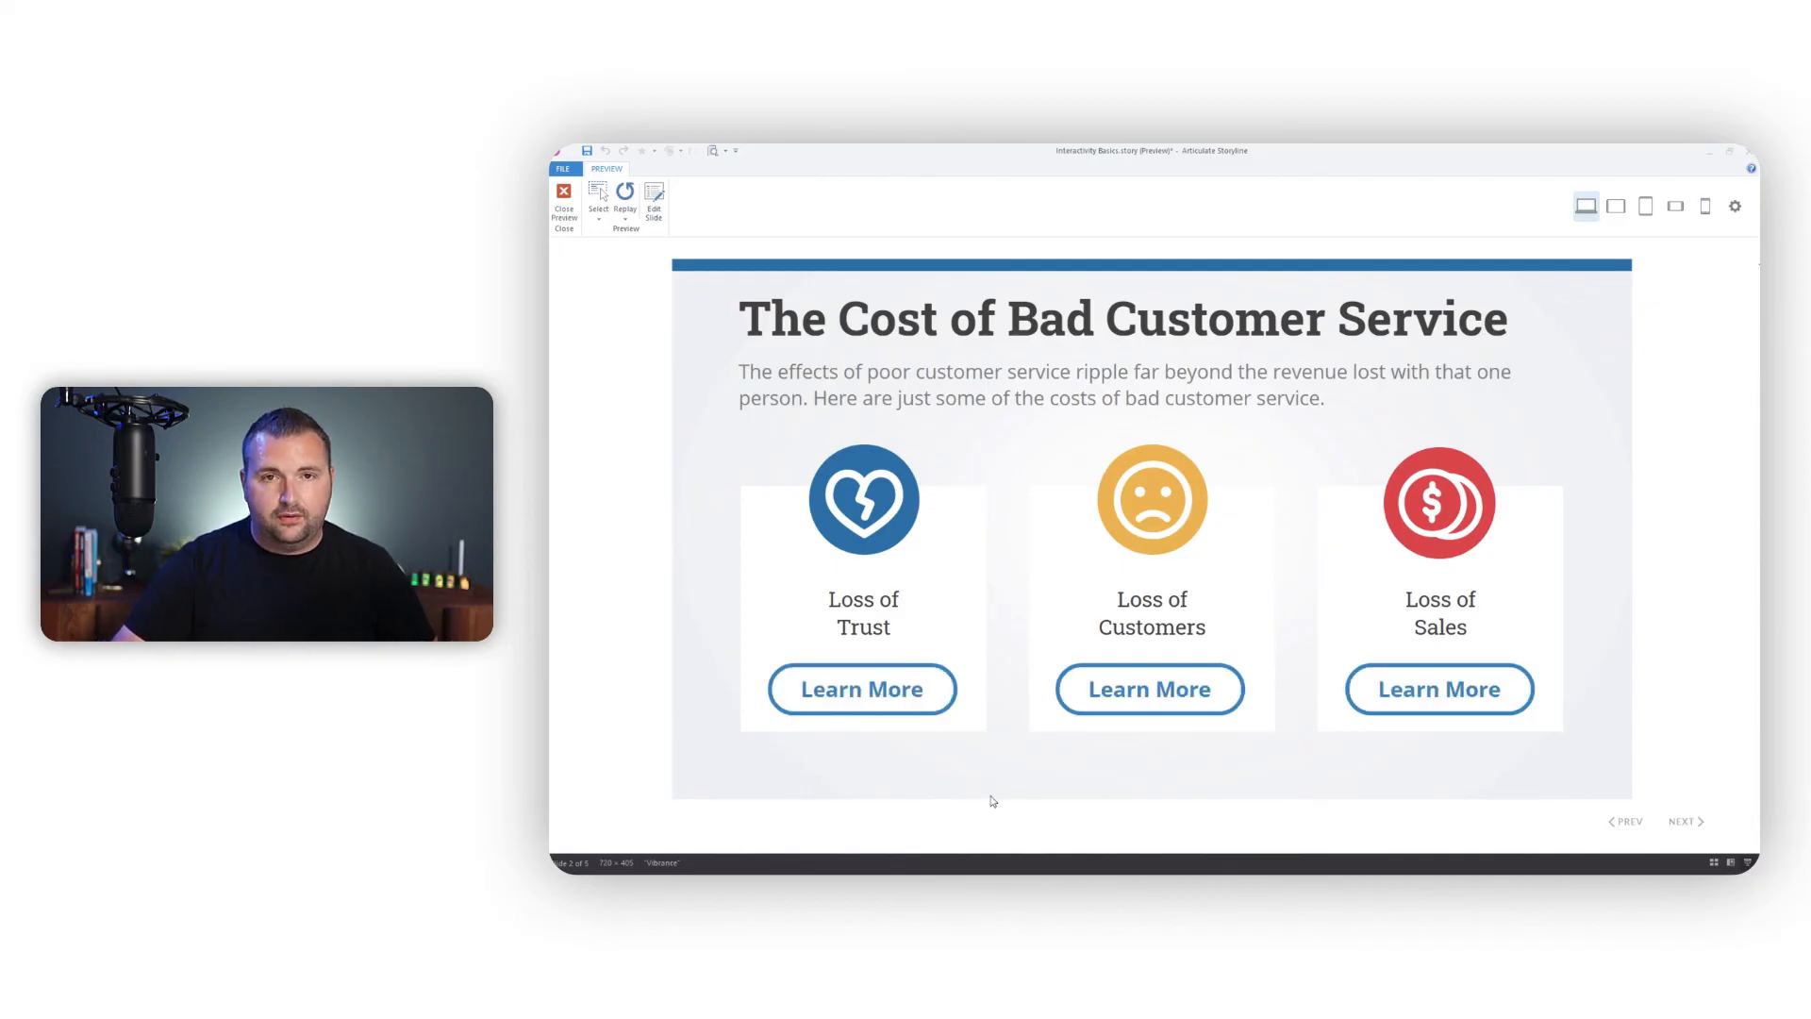
click(564, 200)
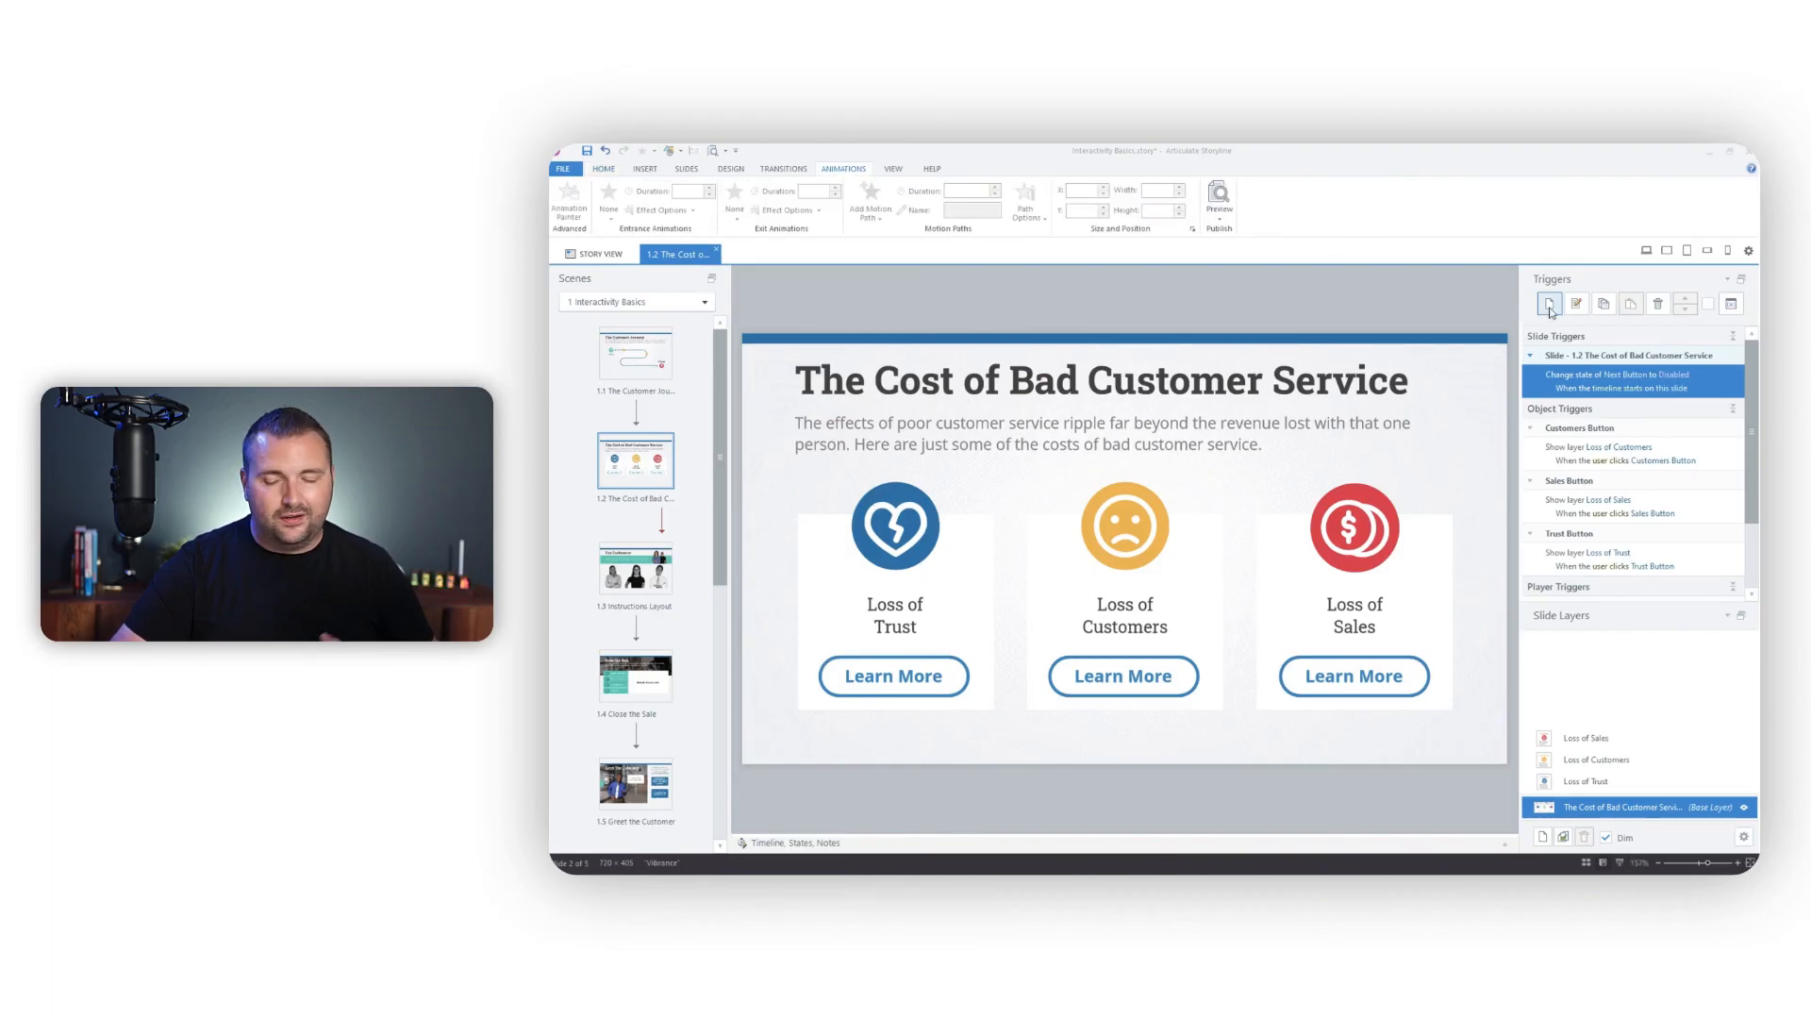
Add a trigger changing the Next Button's state to Normal when the state of all of Customers Button, Sales Button and Trust Button is Visited
click(1549, 305)
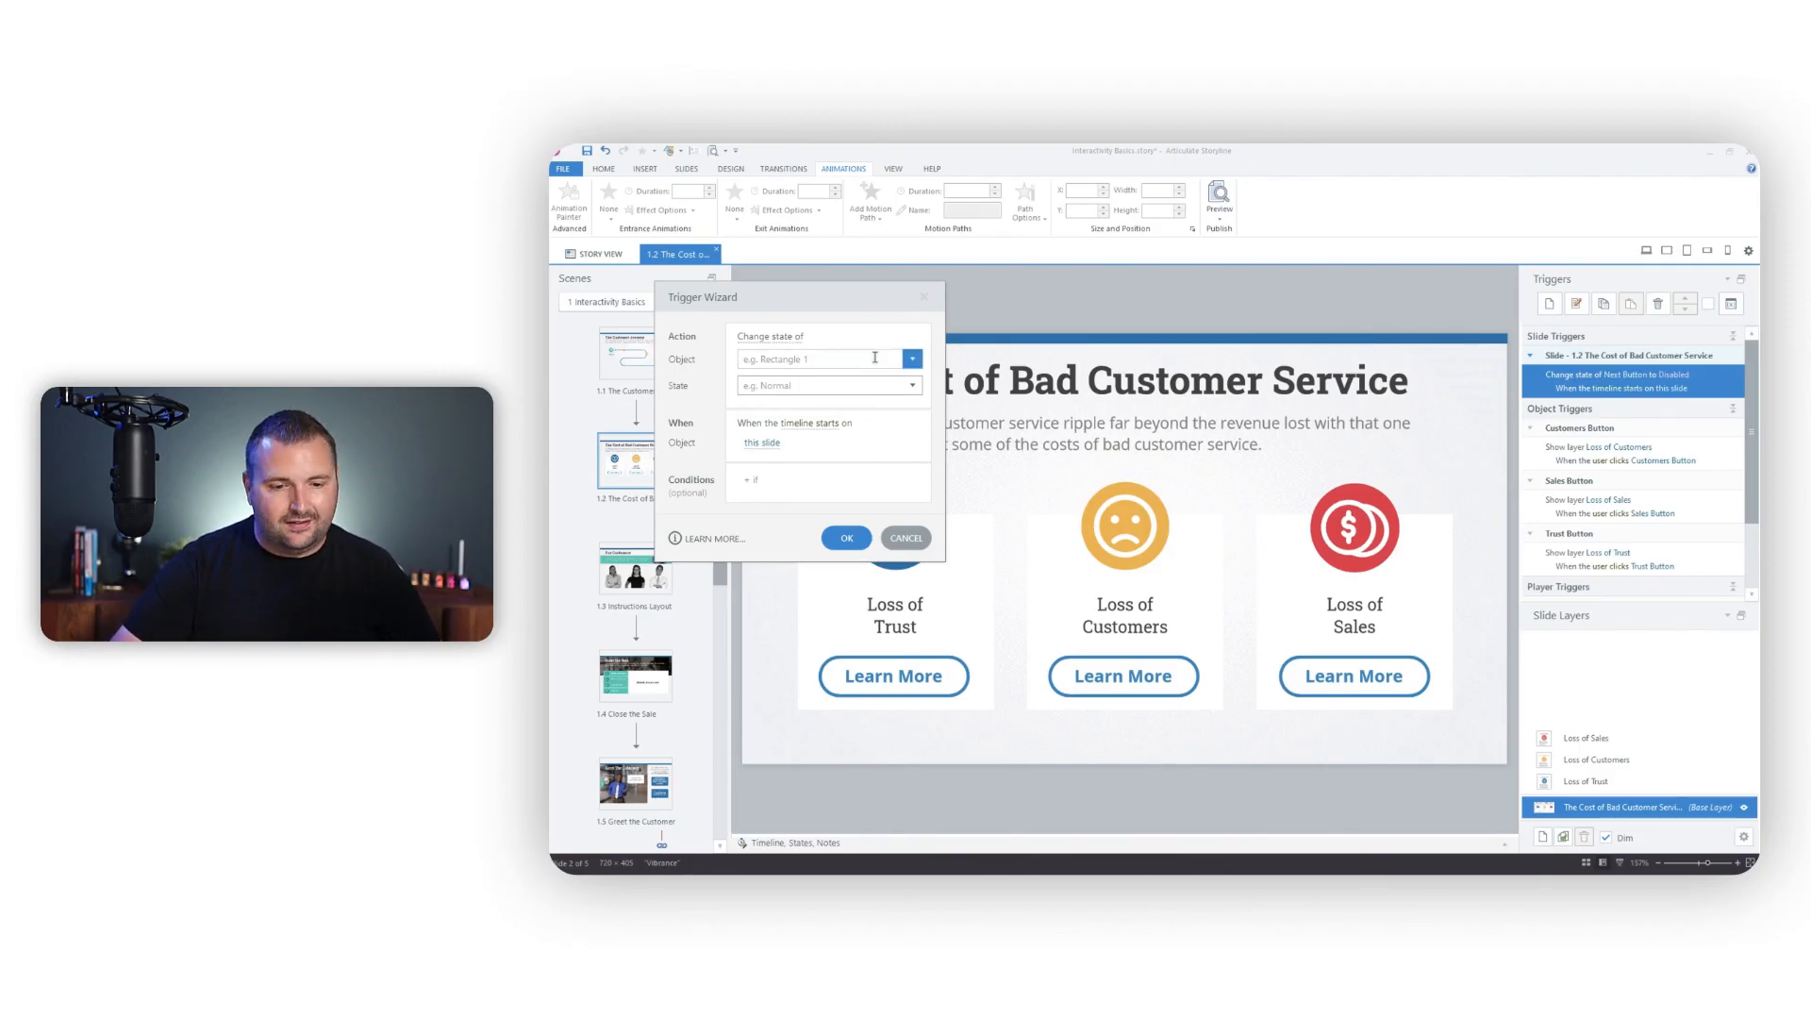
click(912, 359)
drag(915, 431, 914, 725)
click(800, 872)
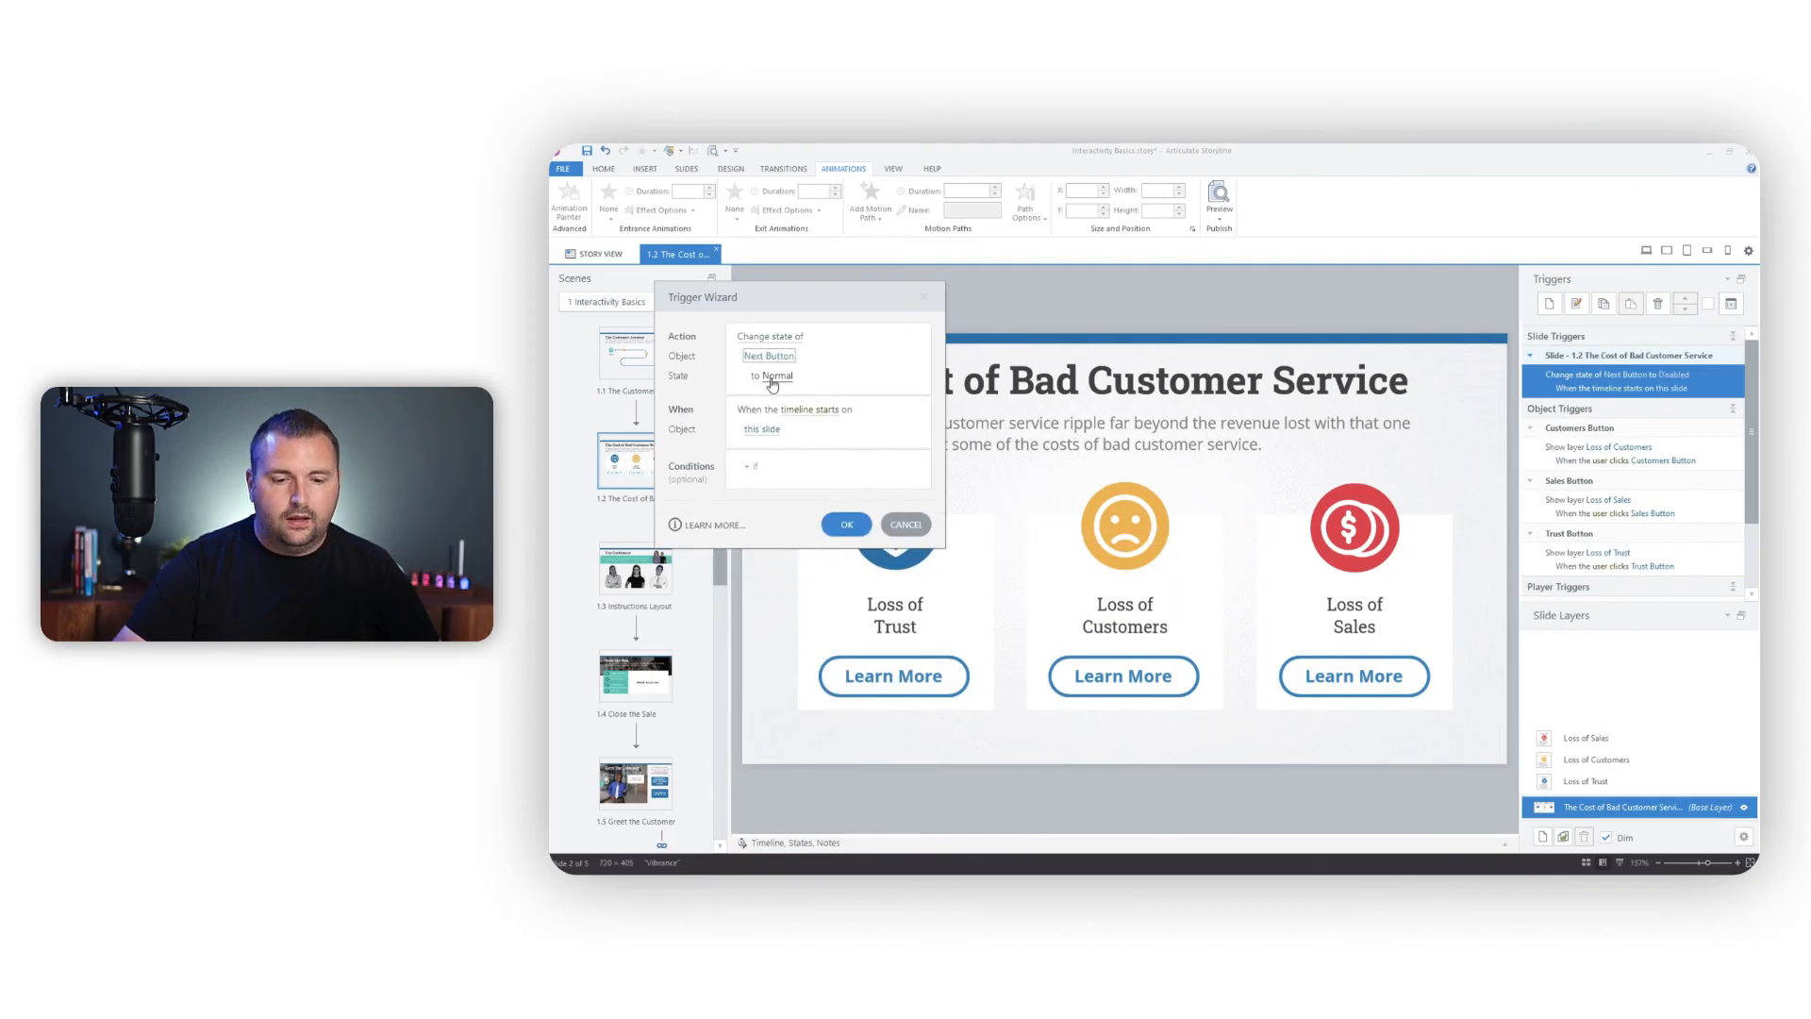
click(810, 410)
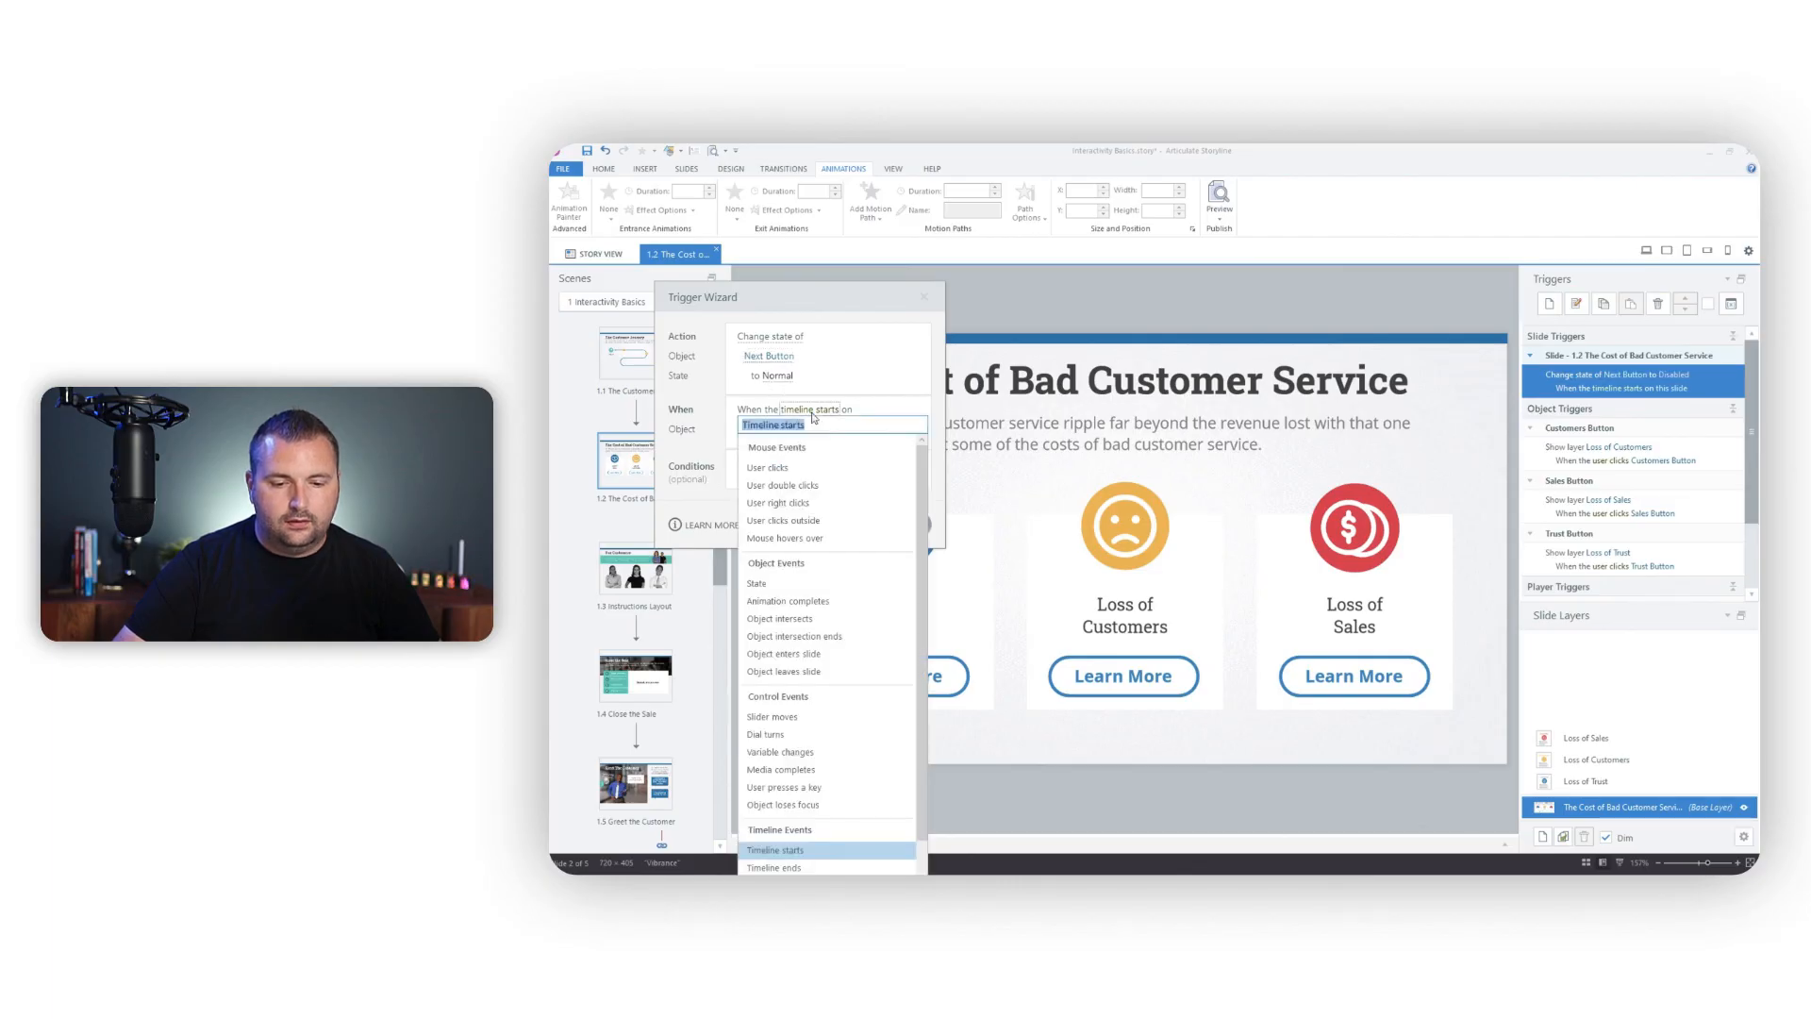
click(795, 586)
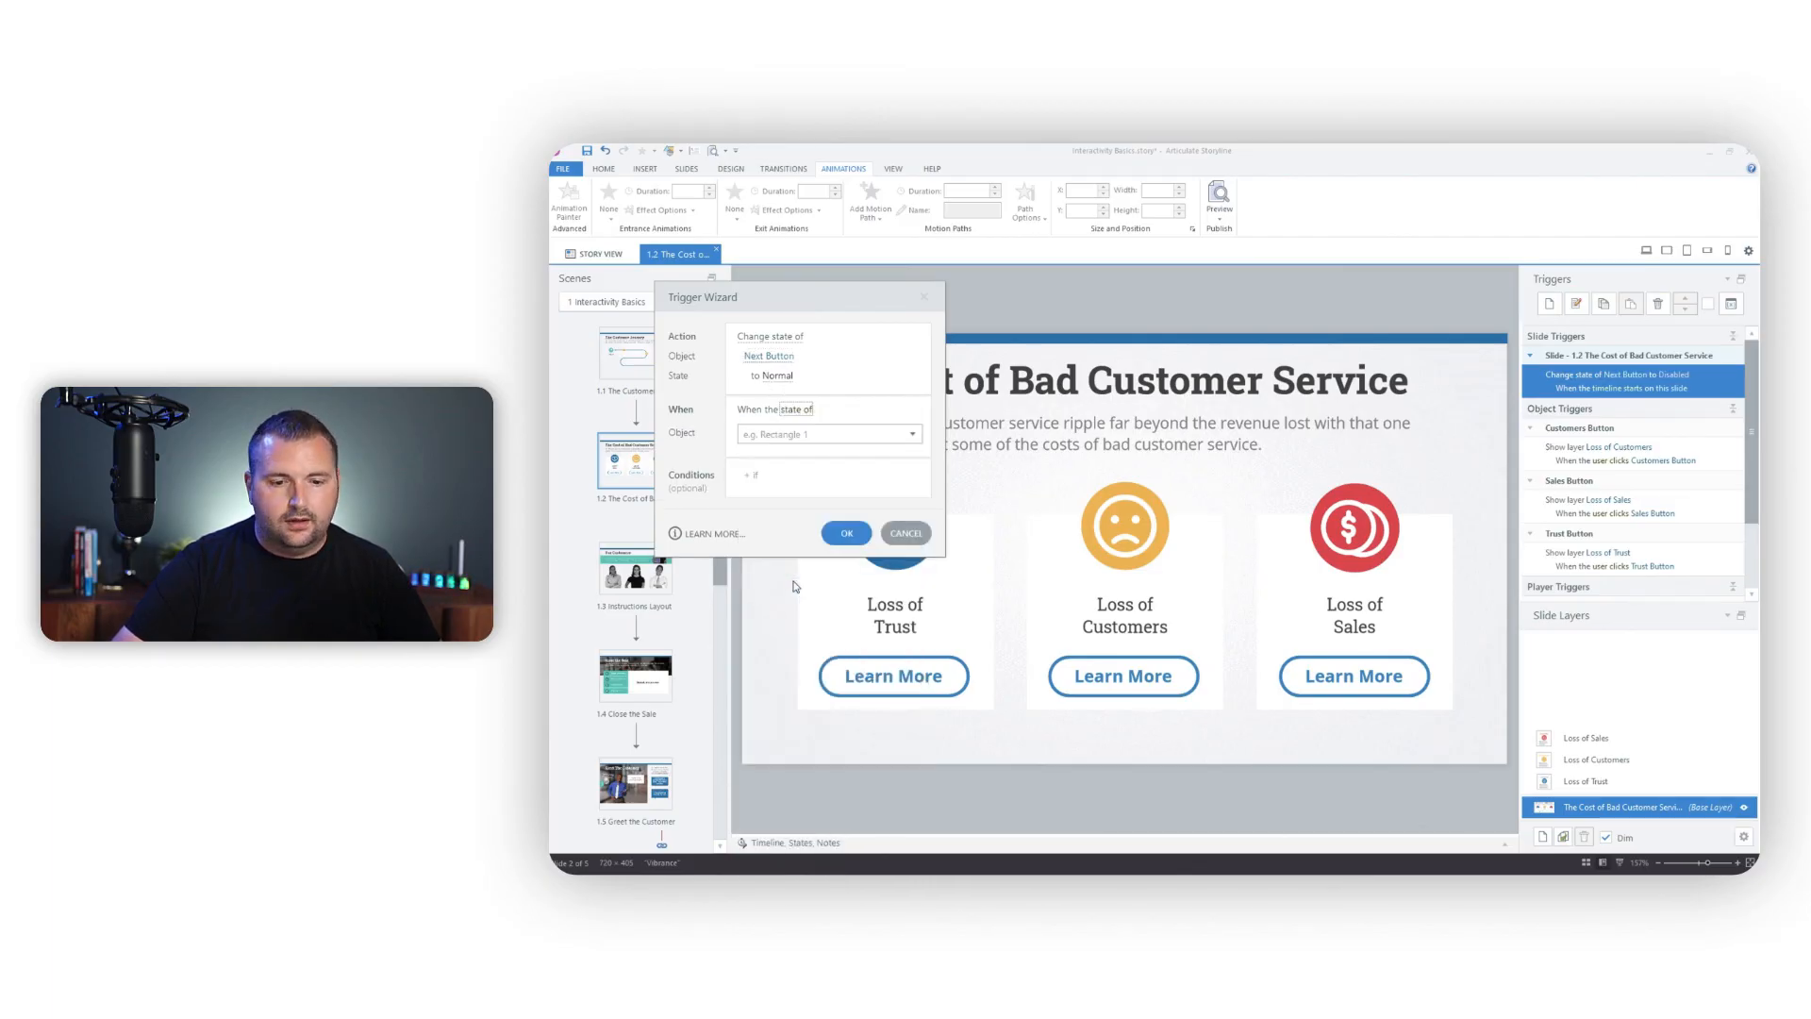
click(827, 436)
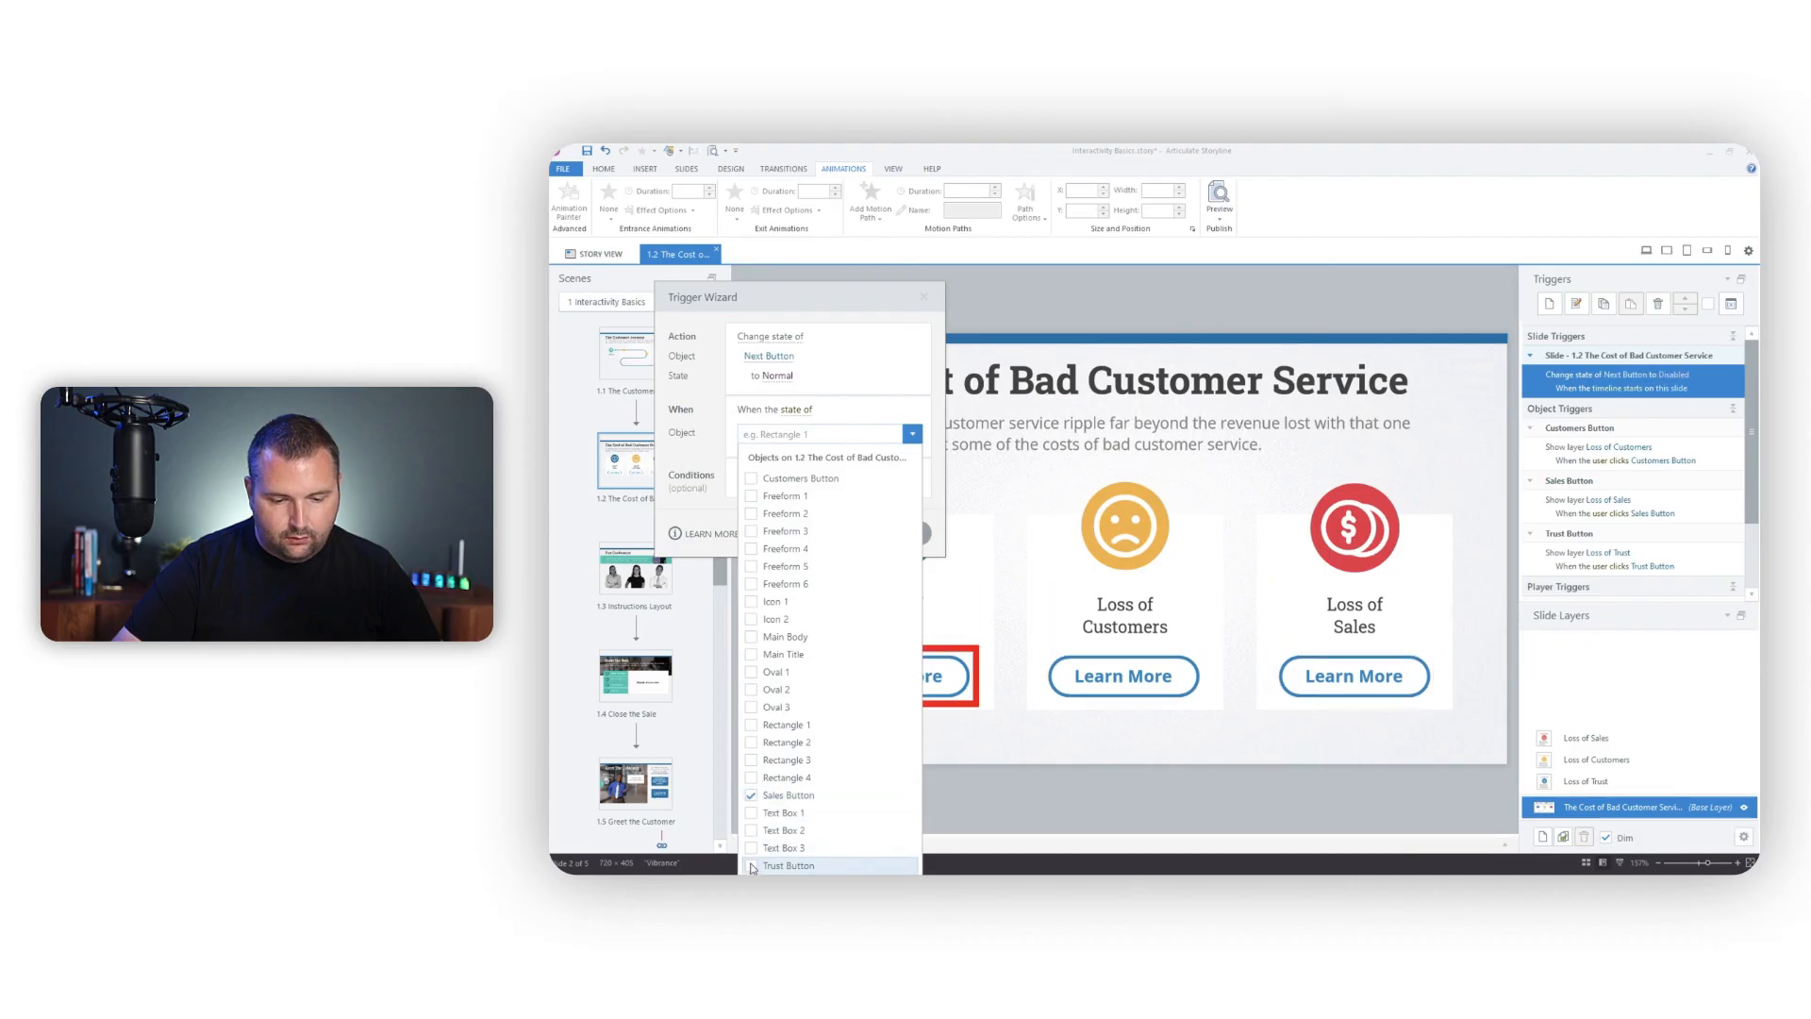
click(752, 480)
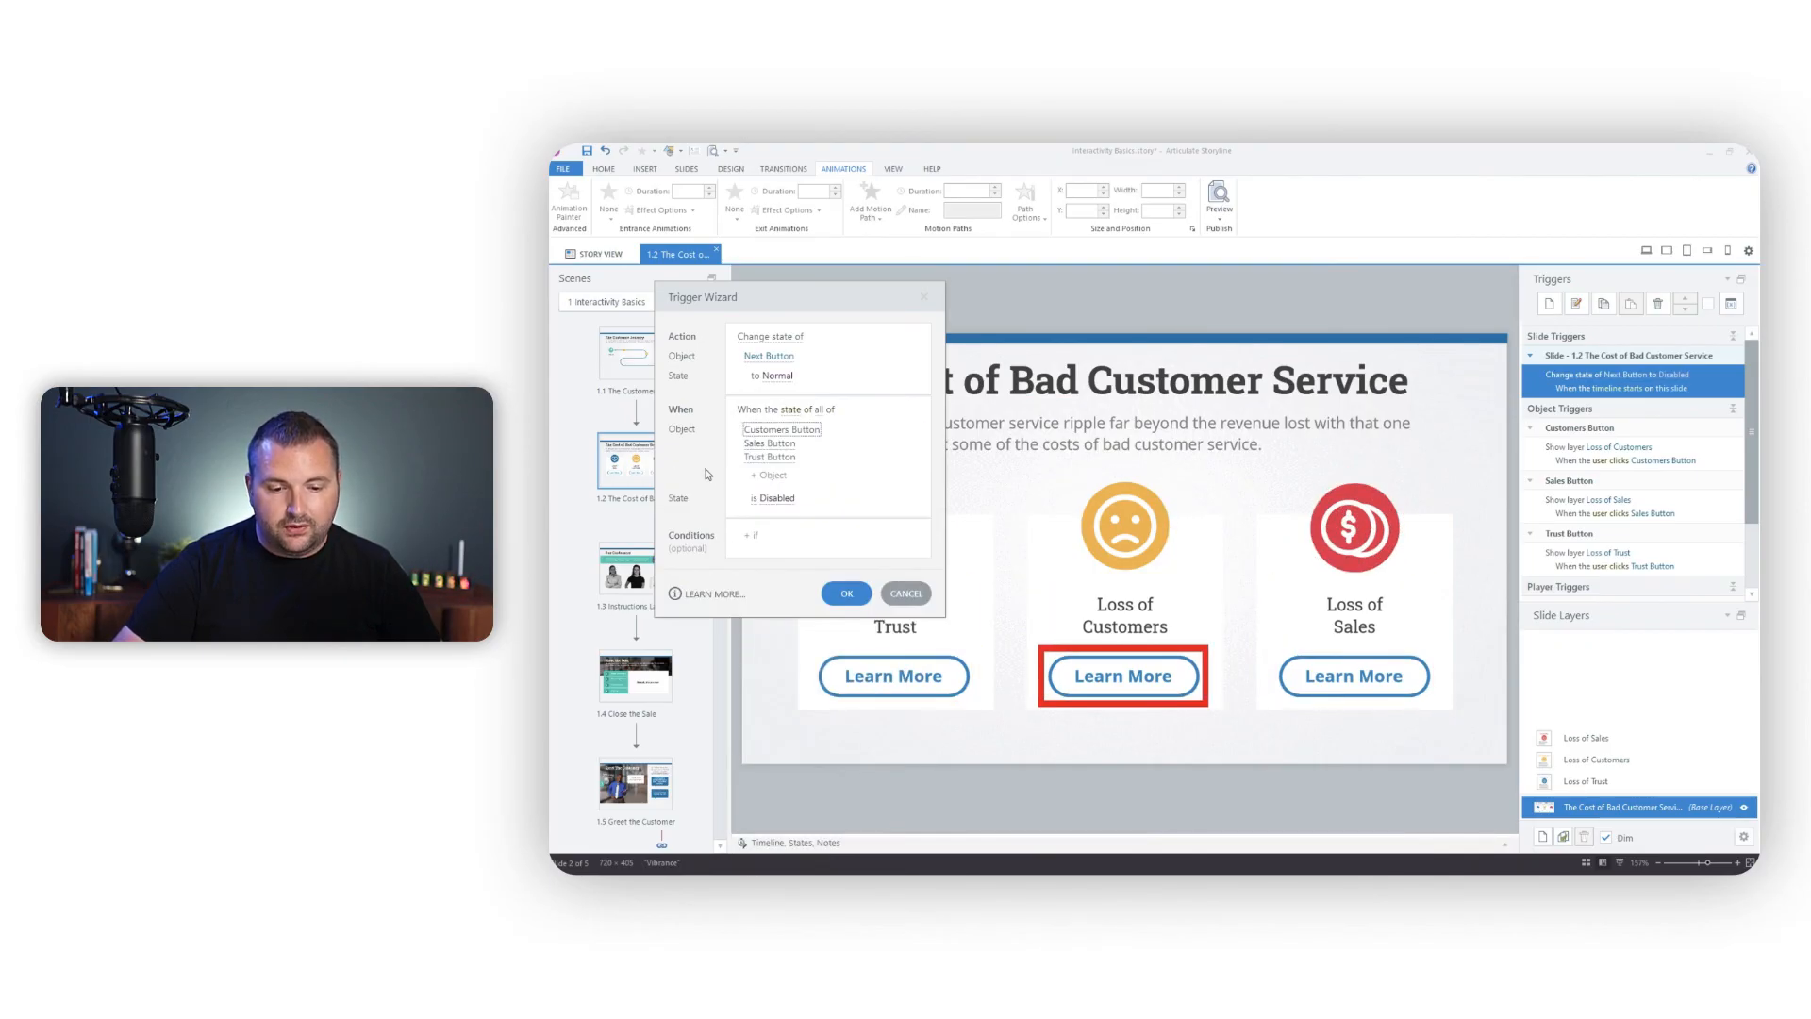
click(782, 498)
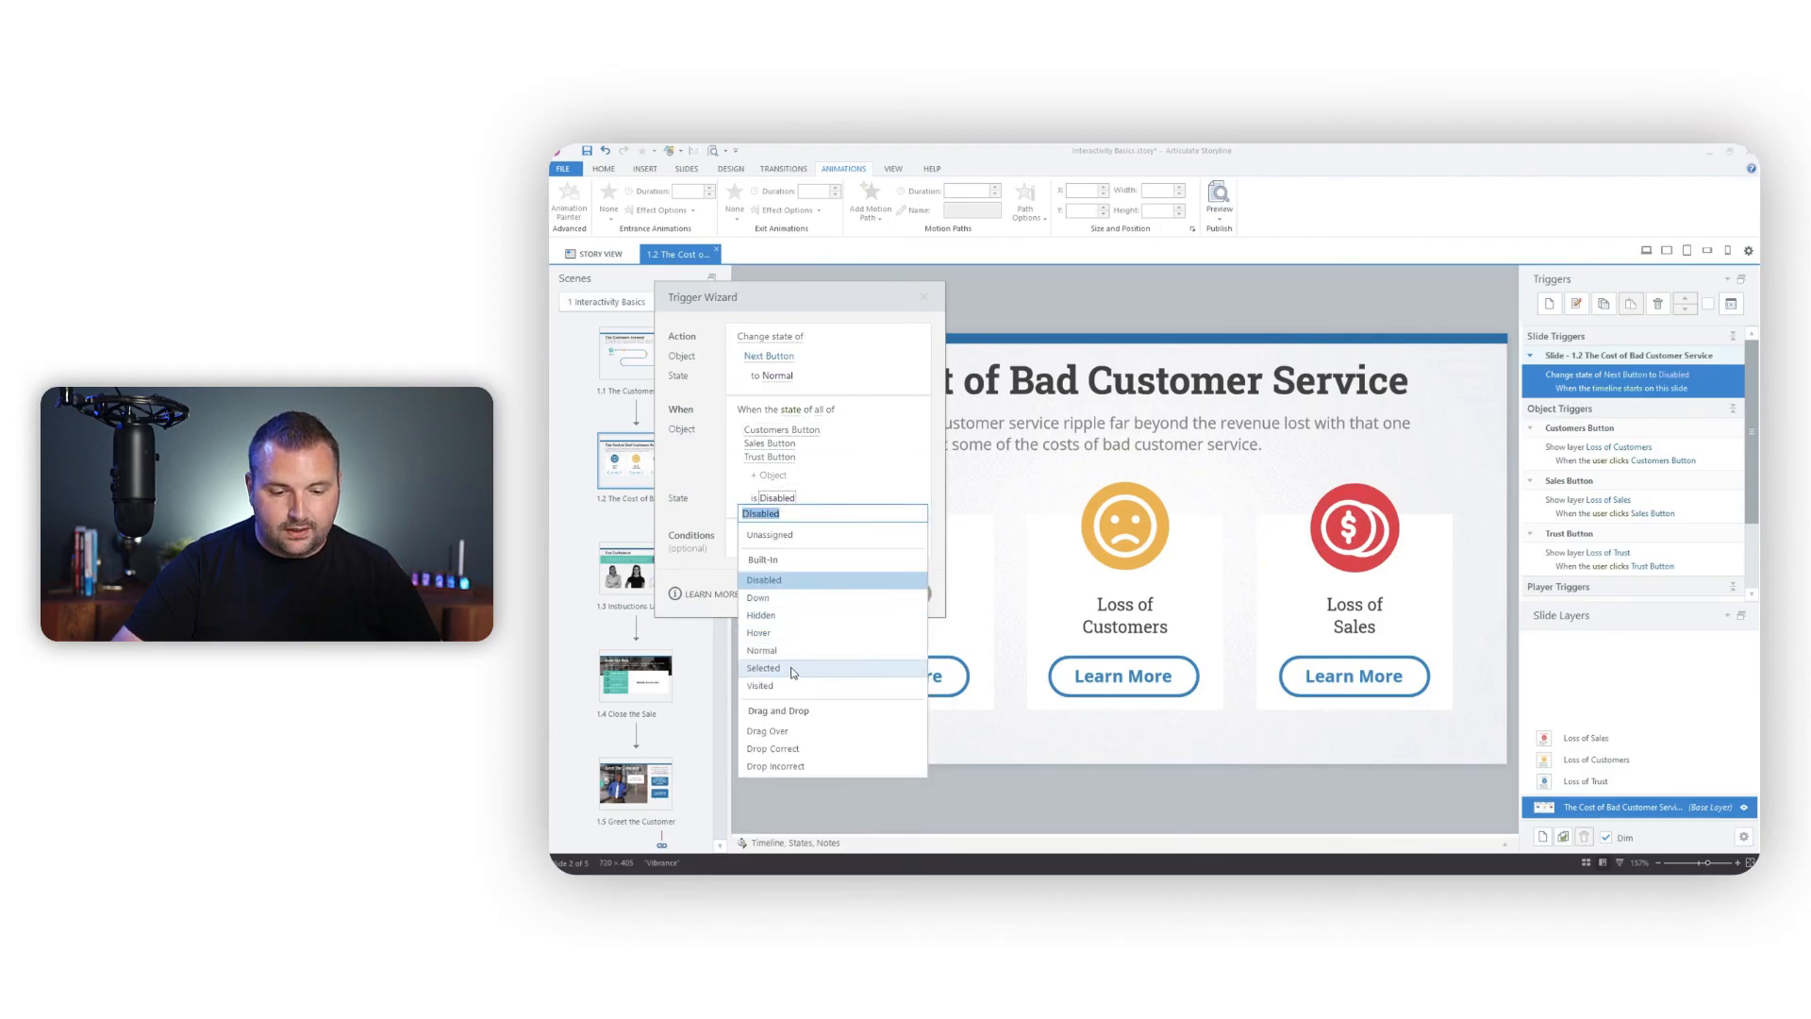
click(761, 686)
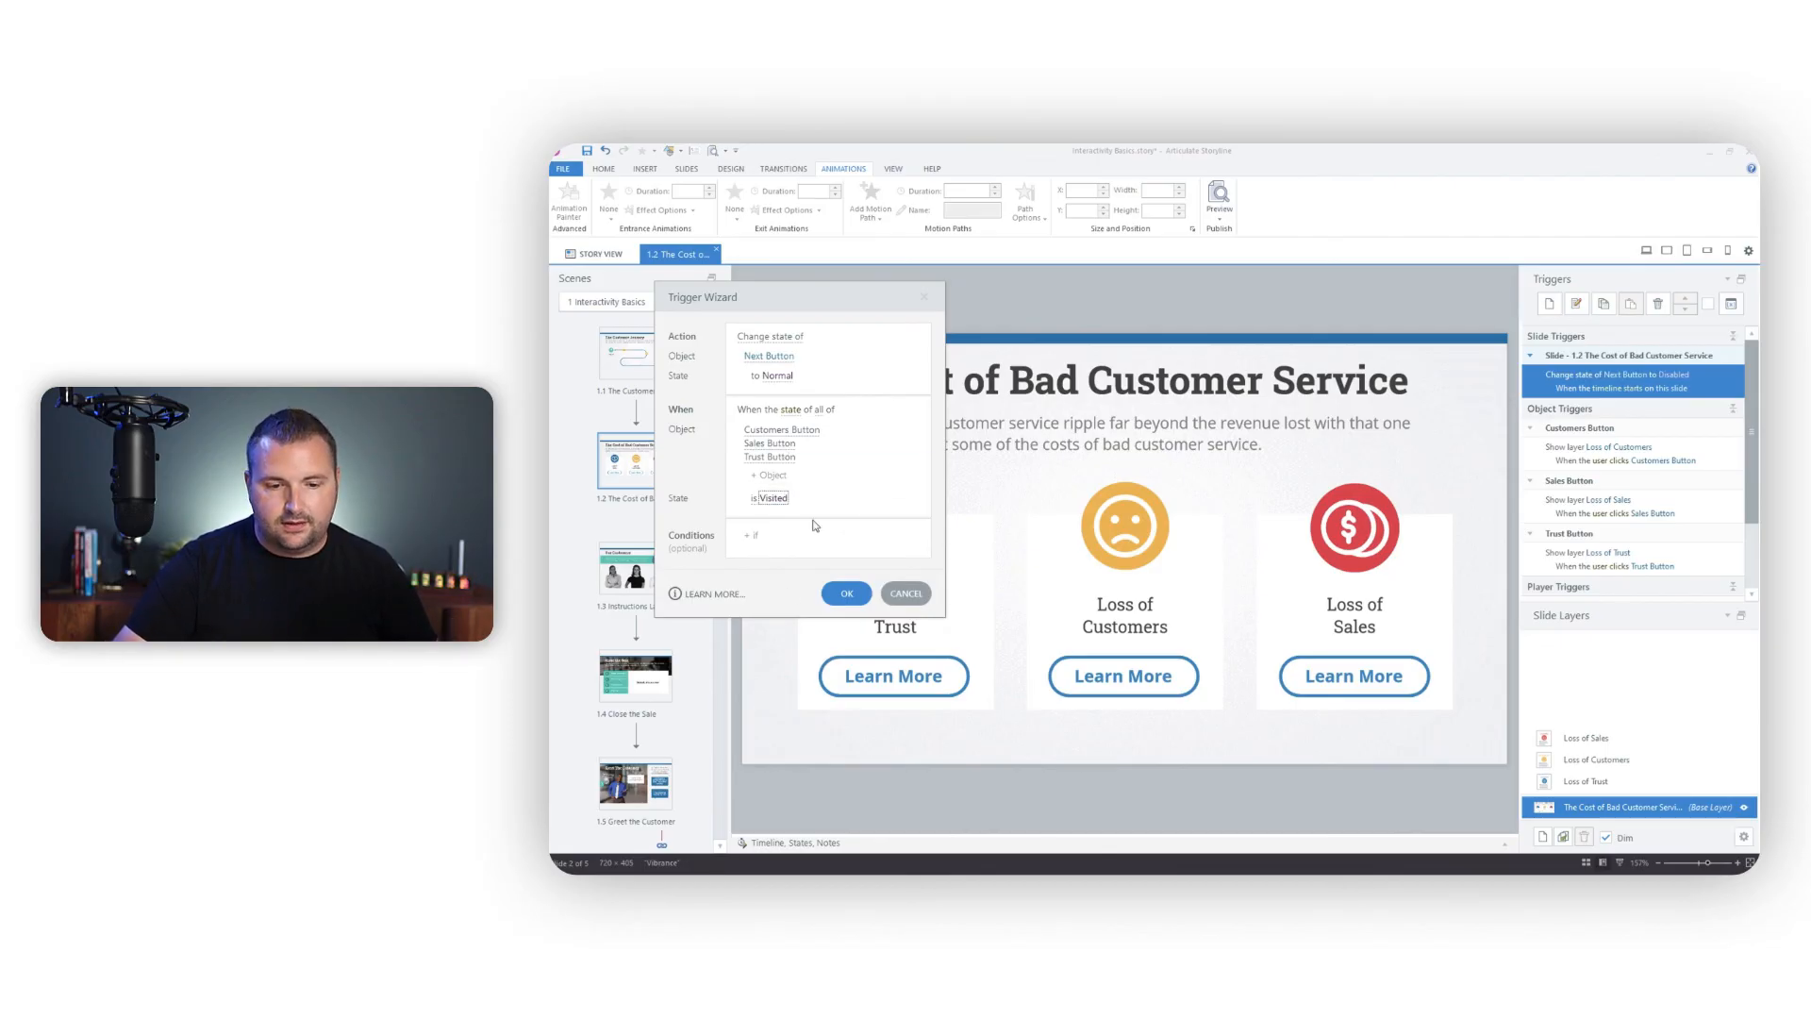
click(846, 594)
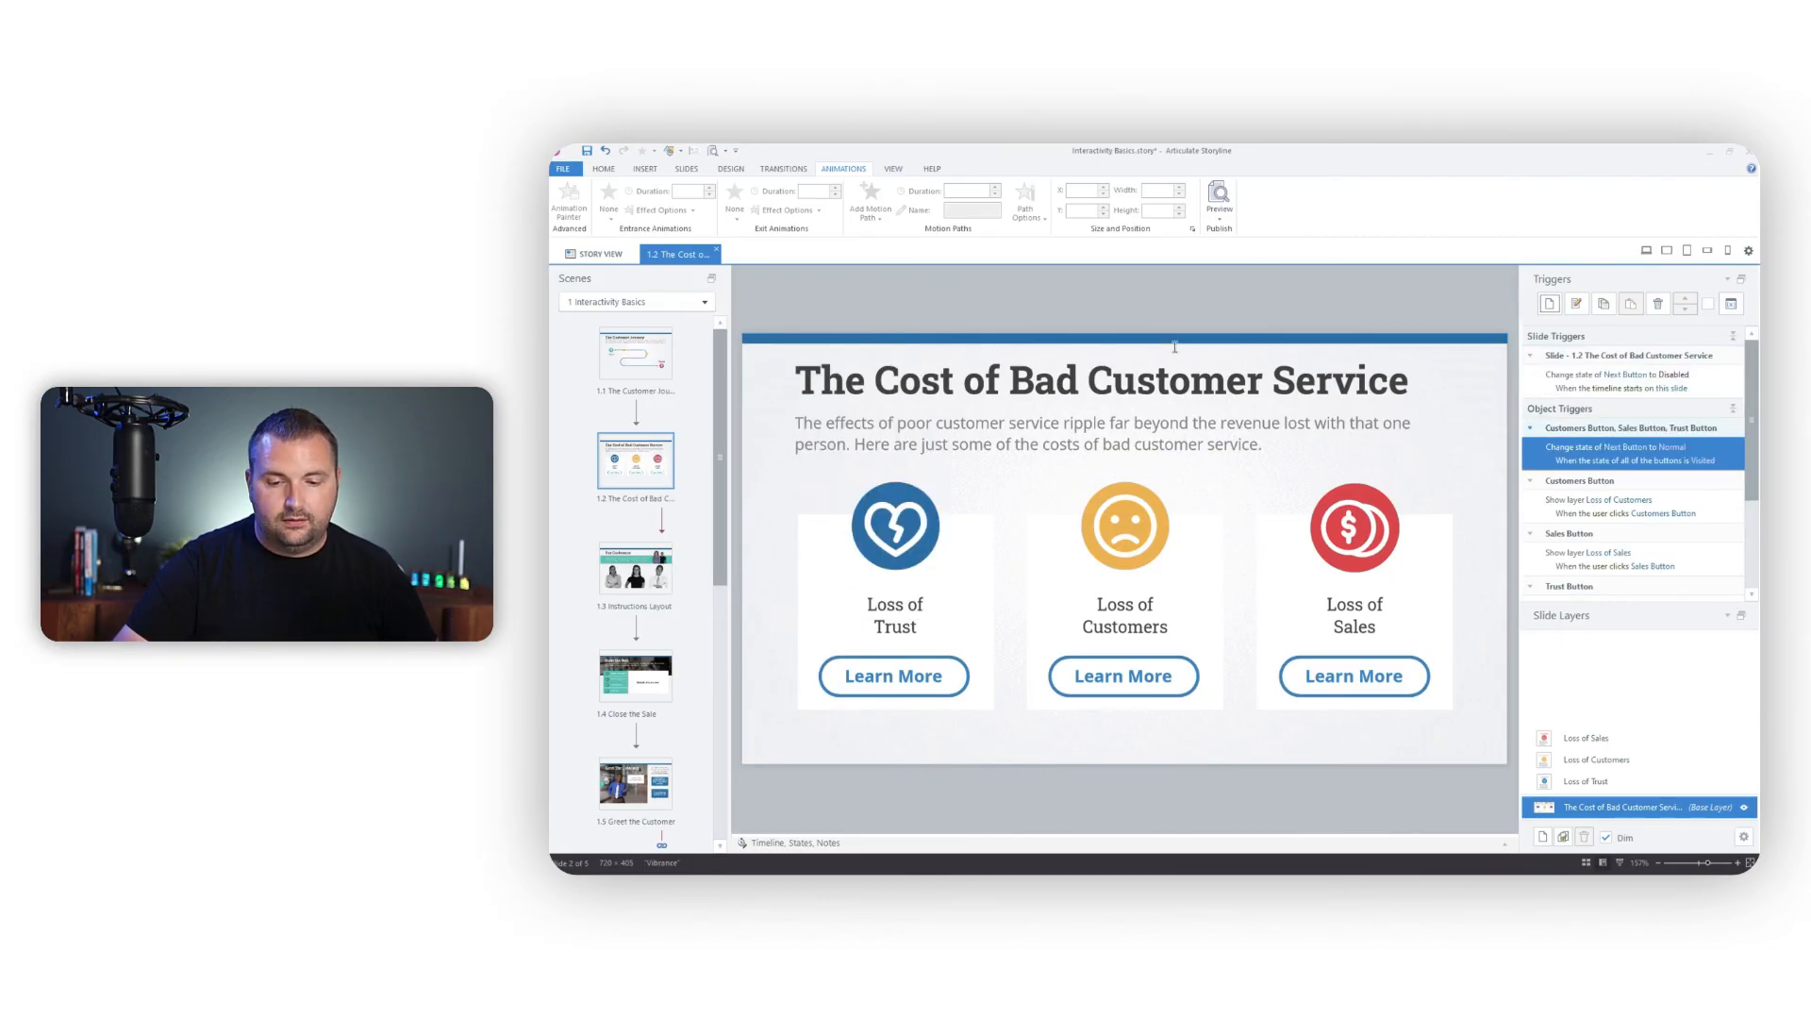
Preview slide 1.2, show the Loss of Trust, Loss of Customers and Loss of Sales layers to test the Next button, and return to editing
click(1227, 223)
click(1236, 233)
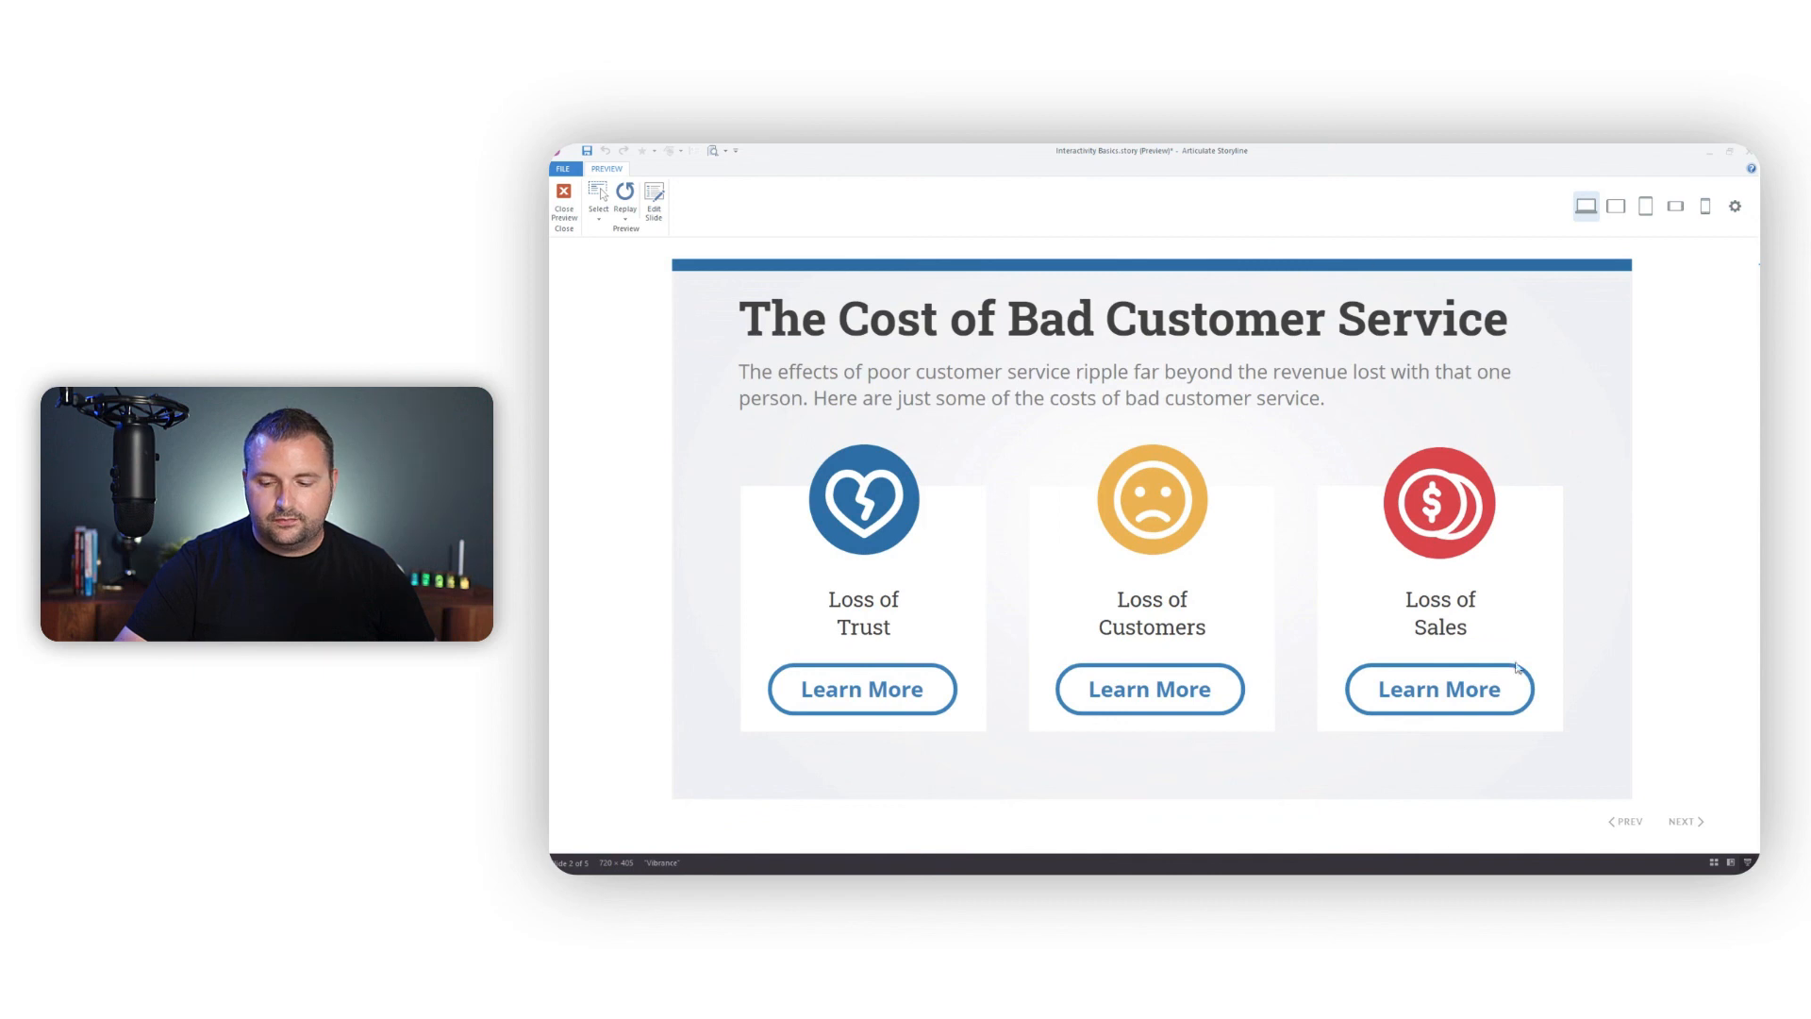
click(898, 693)
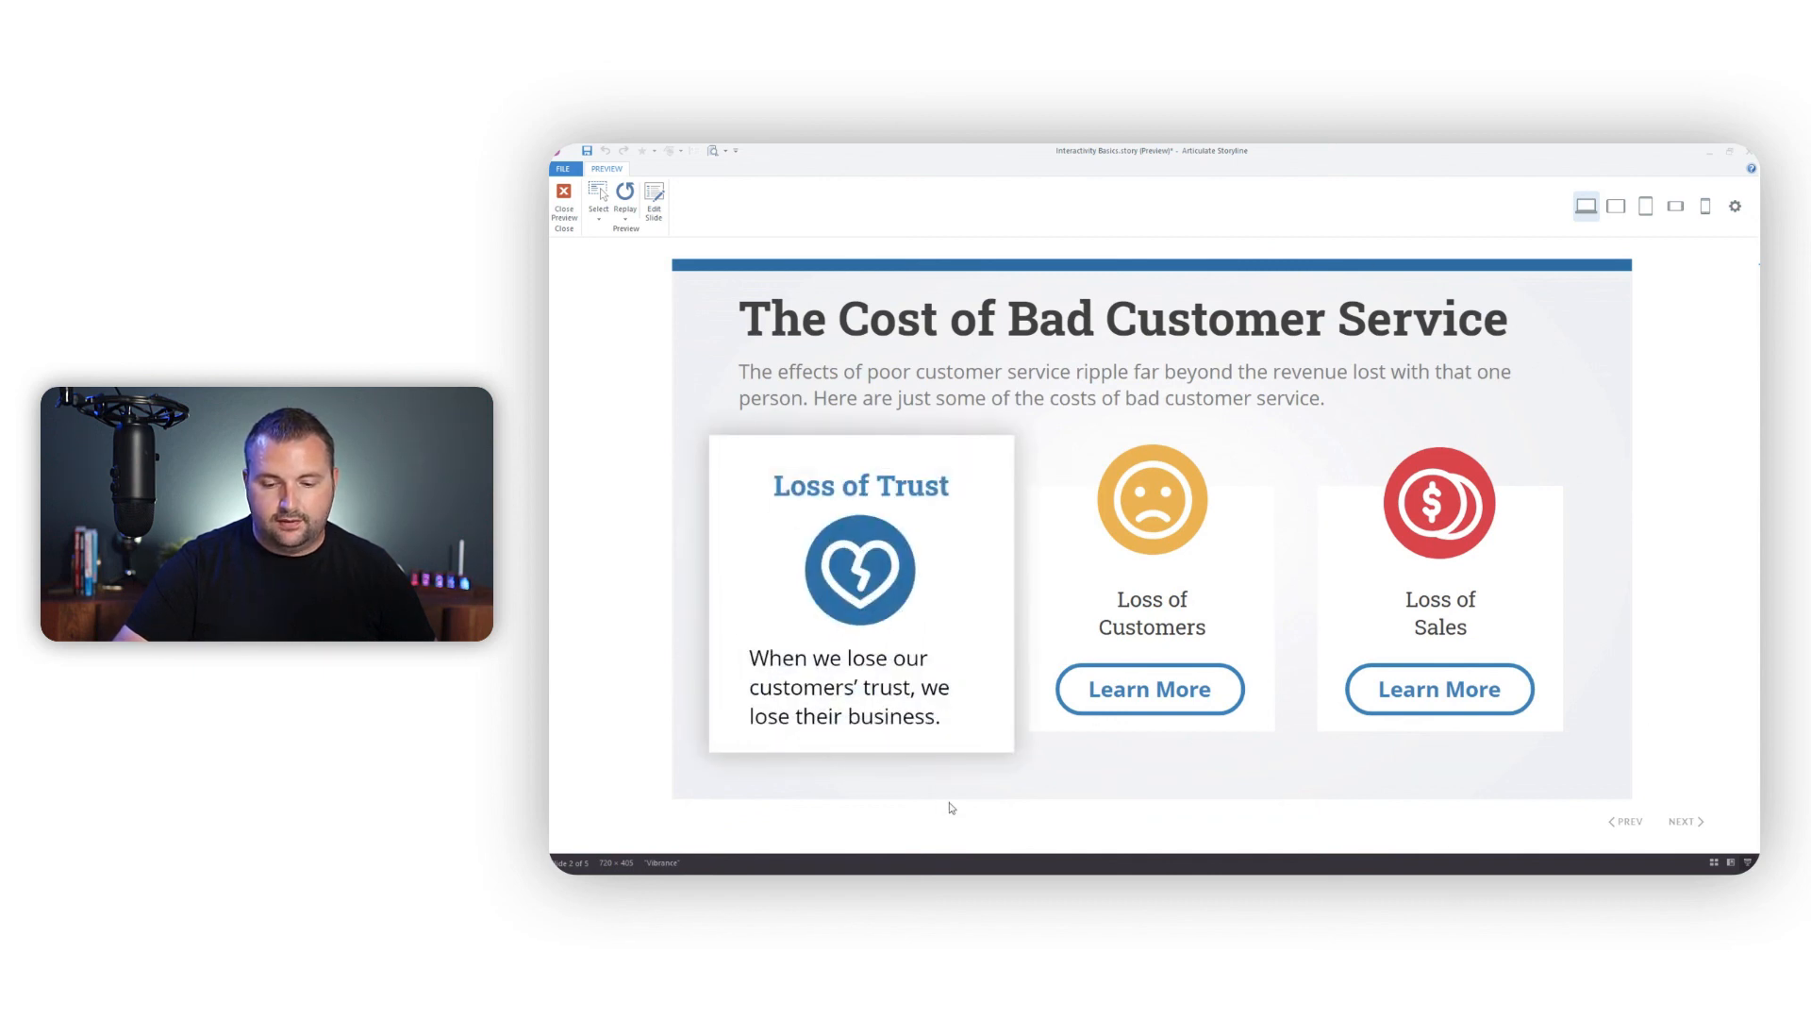
click(1146, 689)
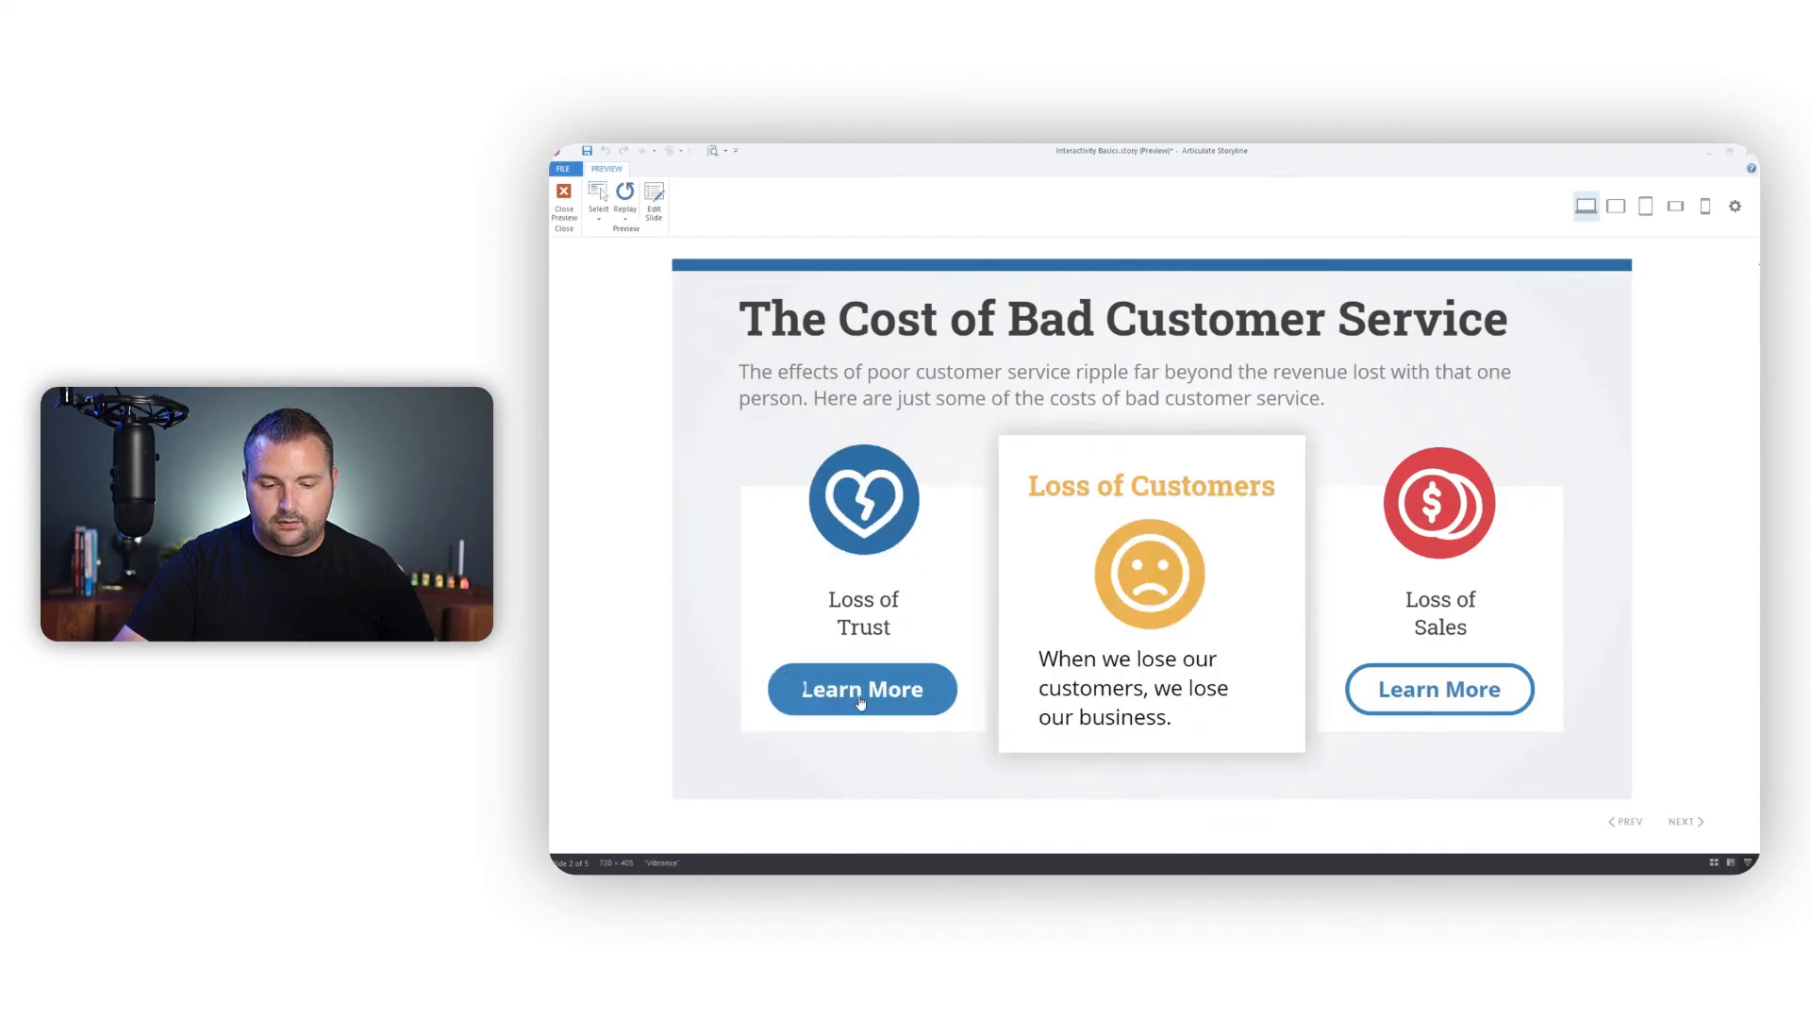
click(1382, 700)
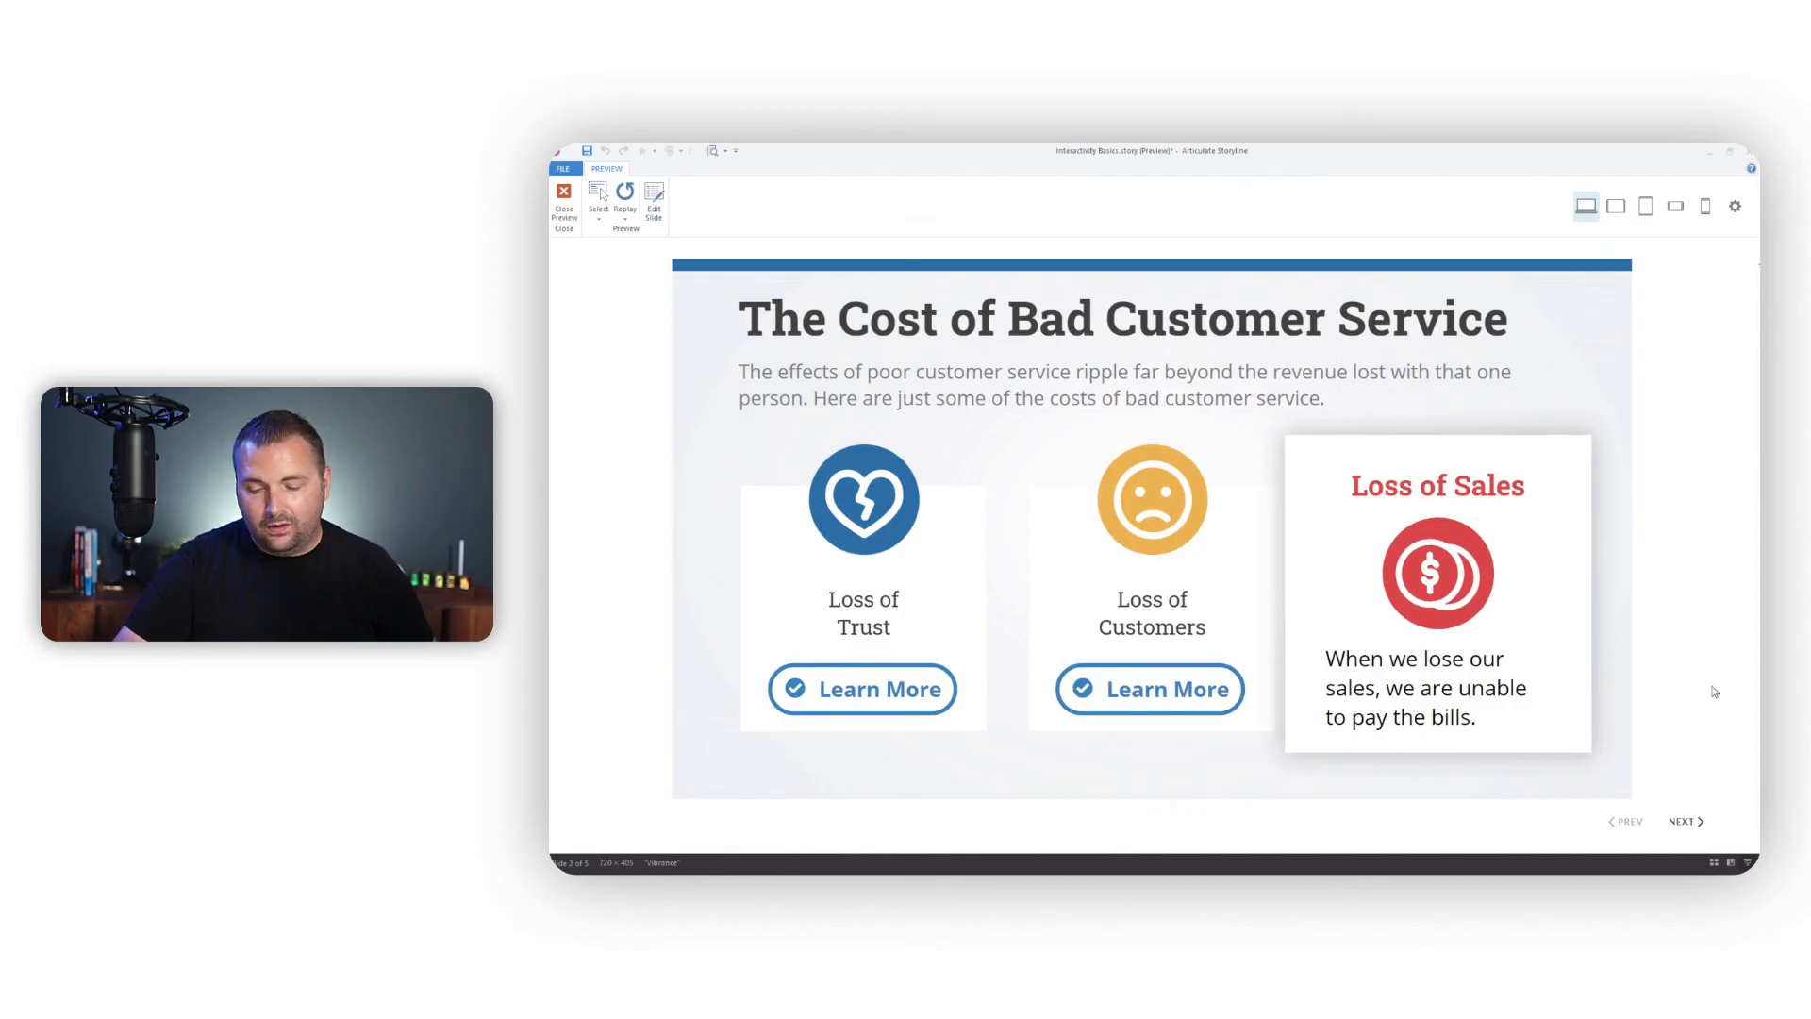
click(1683, 823)
click(1151, 558)
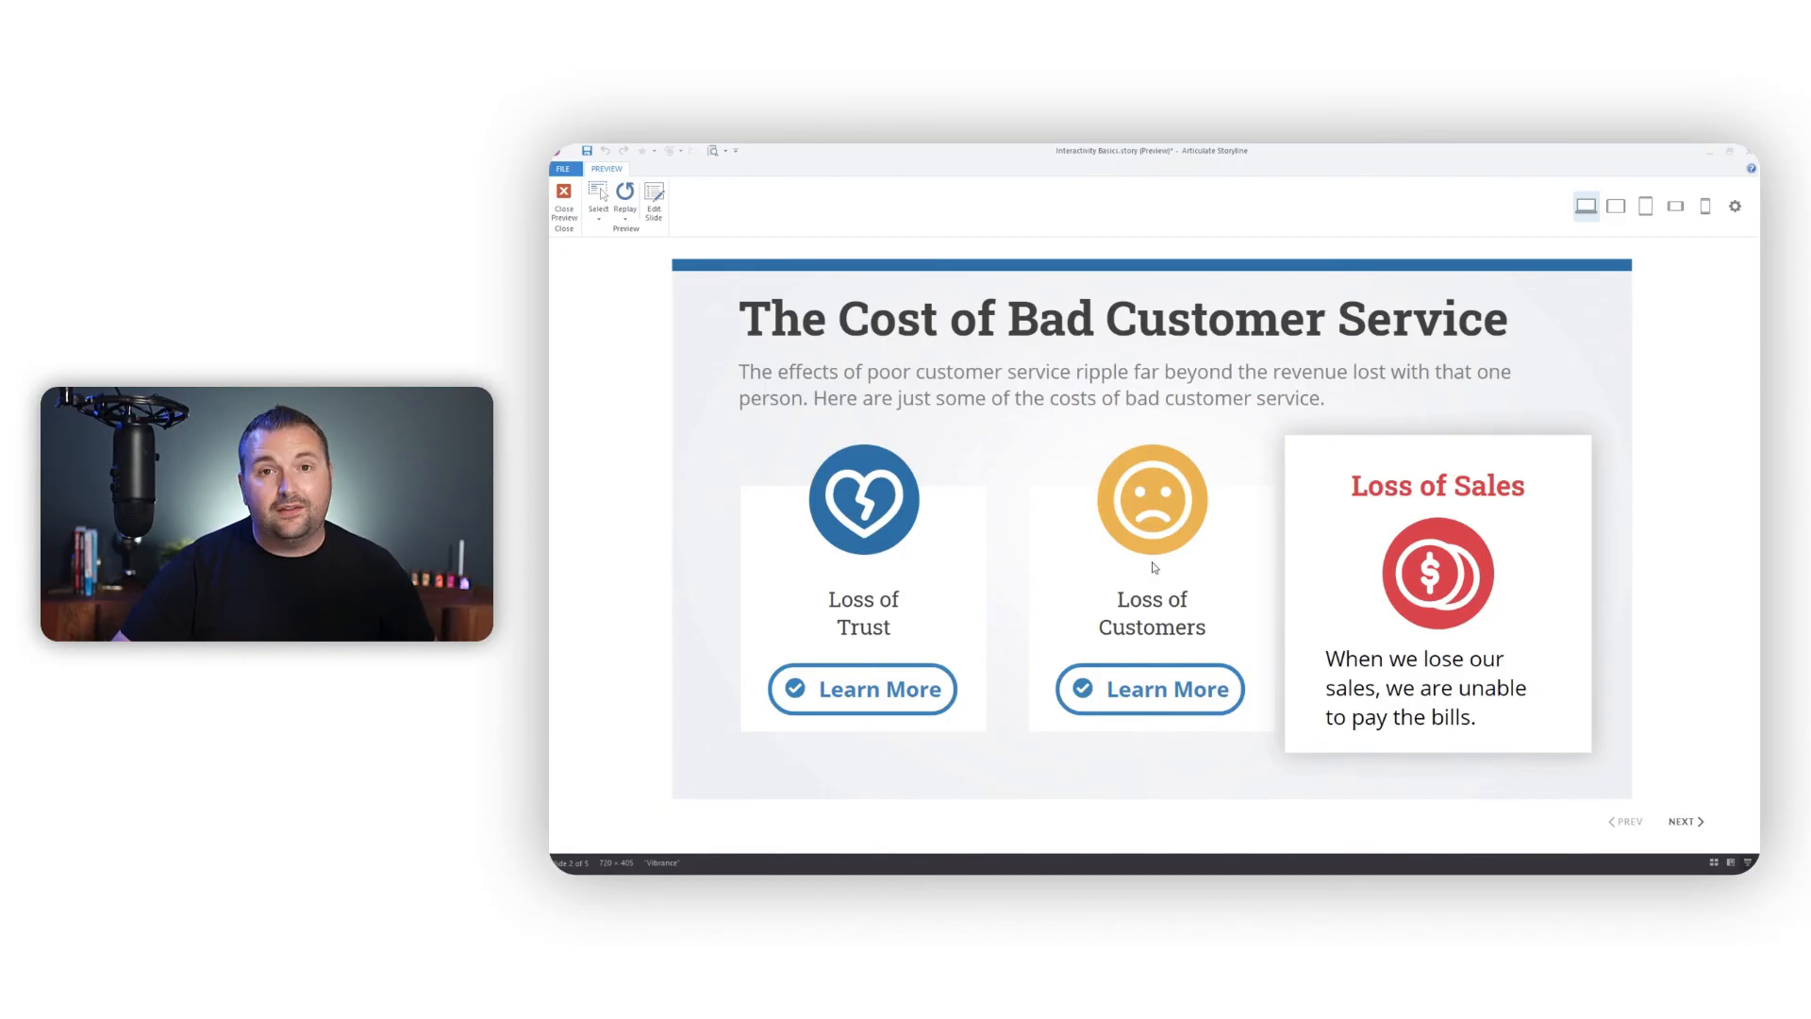
click(564, 200)
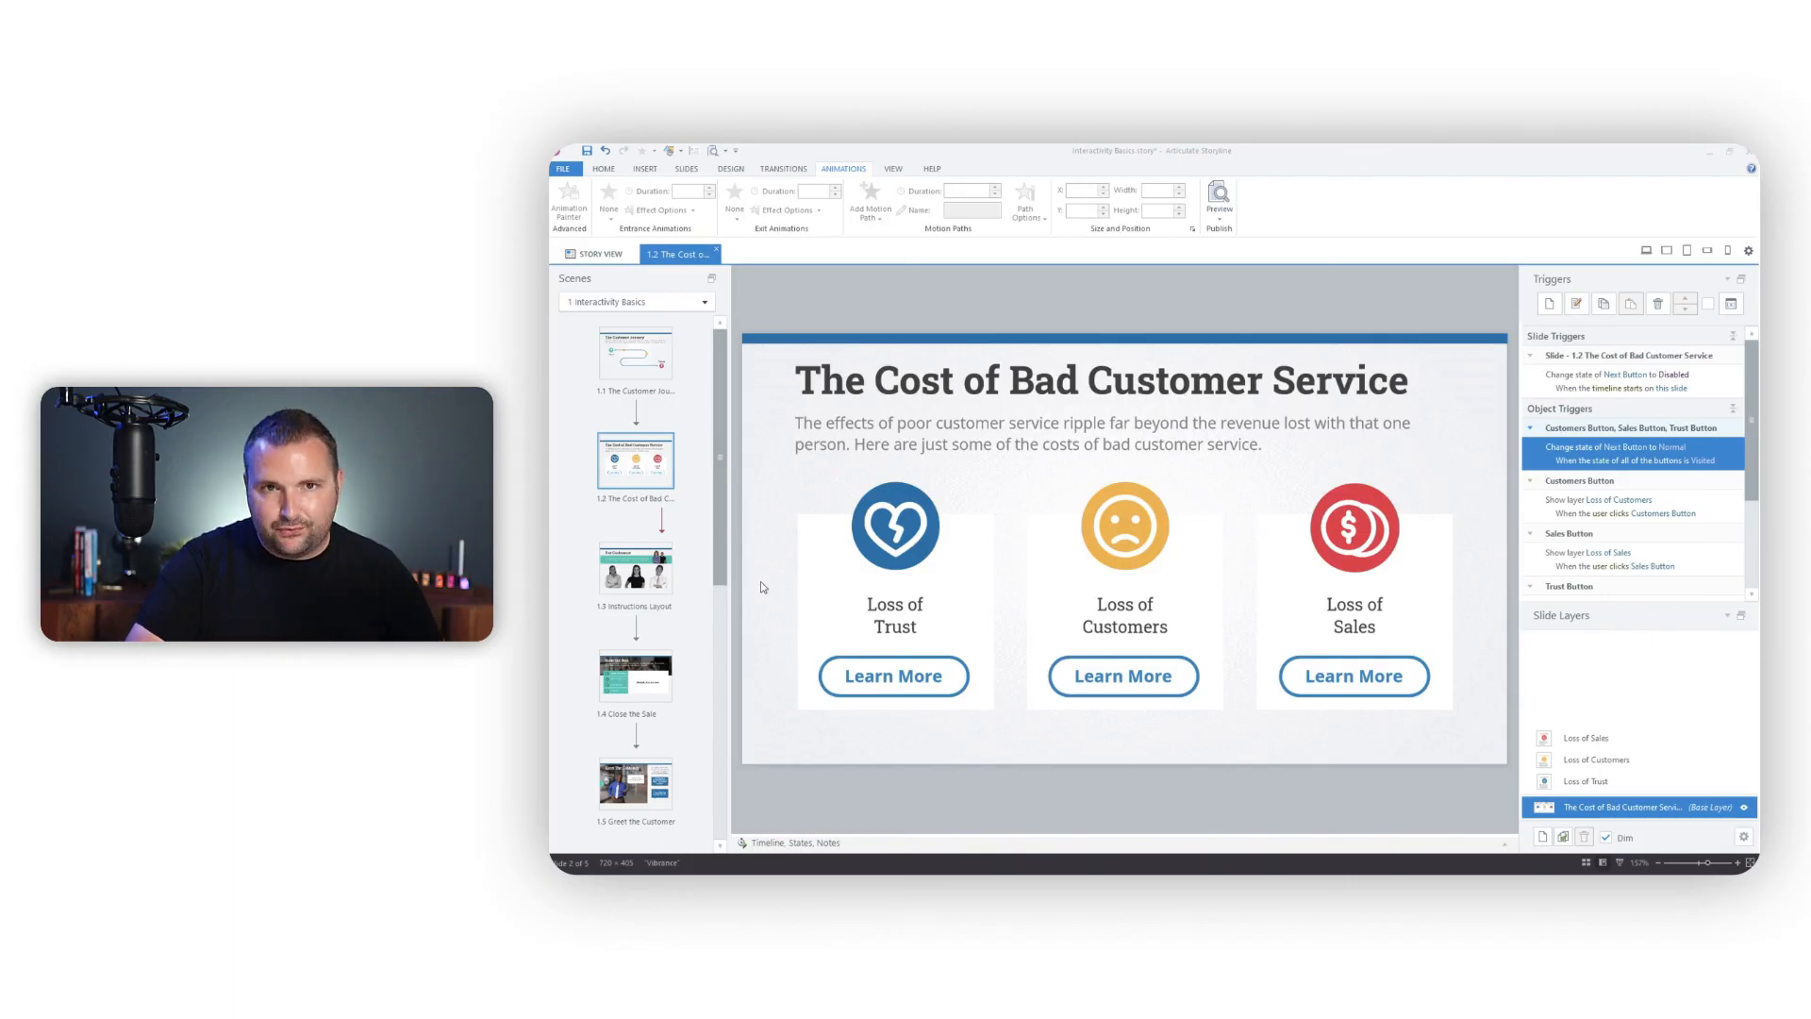
Review slide 1.1, slide 1.2's Loss of Trust layer, the Our Customers base layer and the Close the Sale slide
click(638, 366)
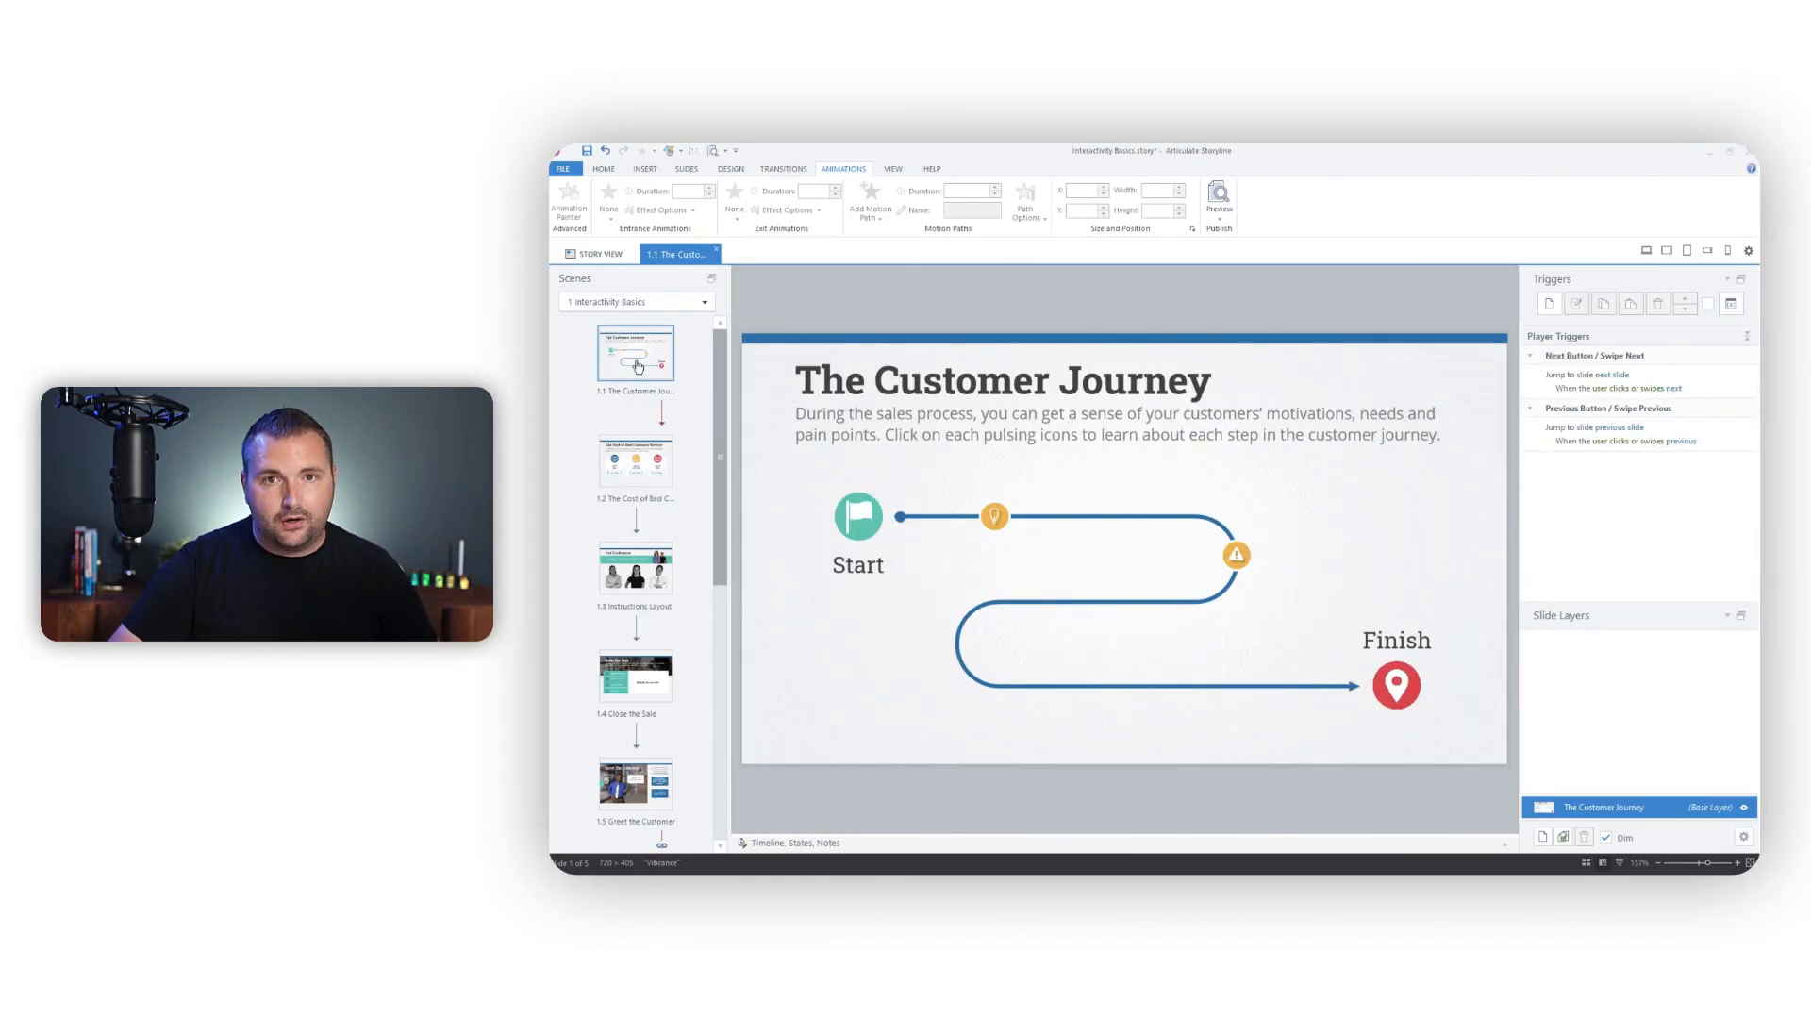
click(632, 486)
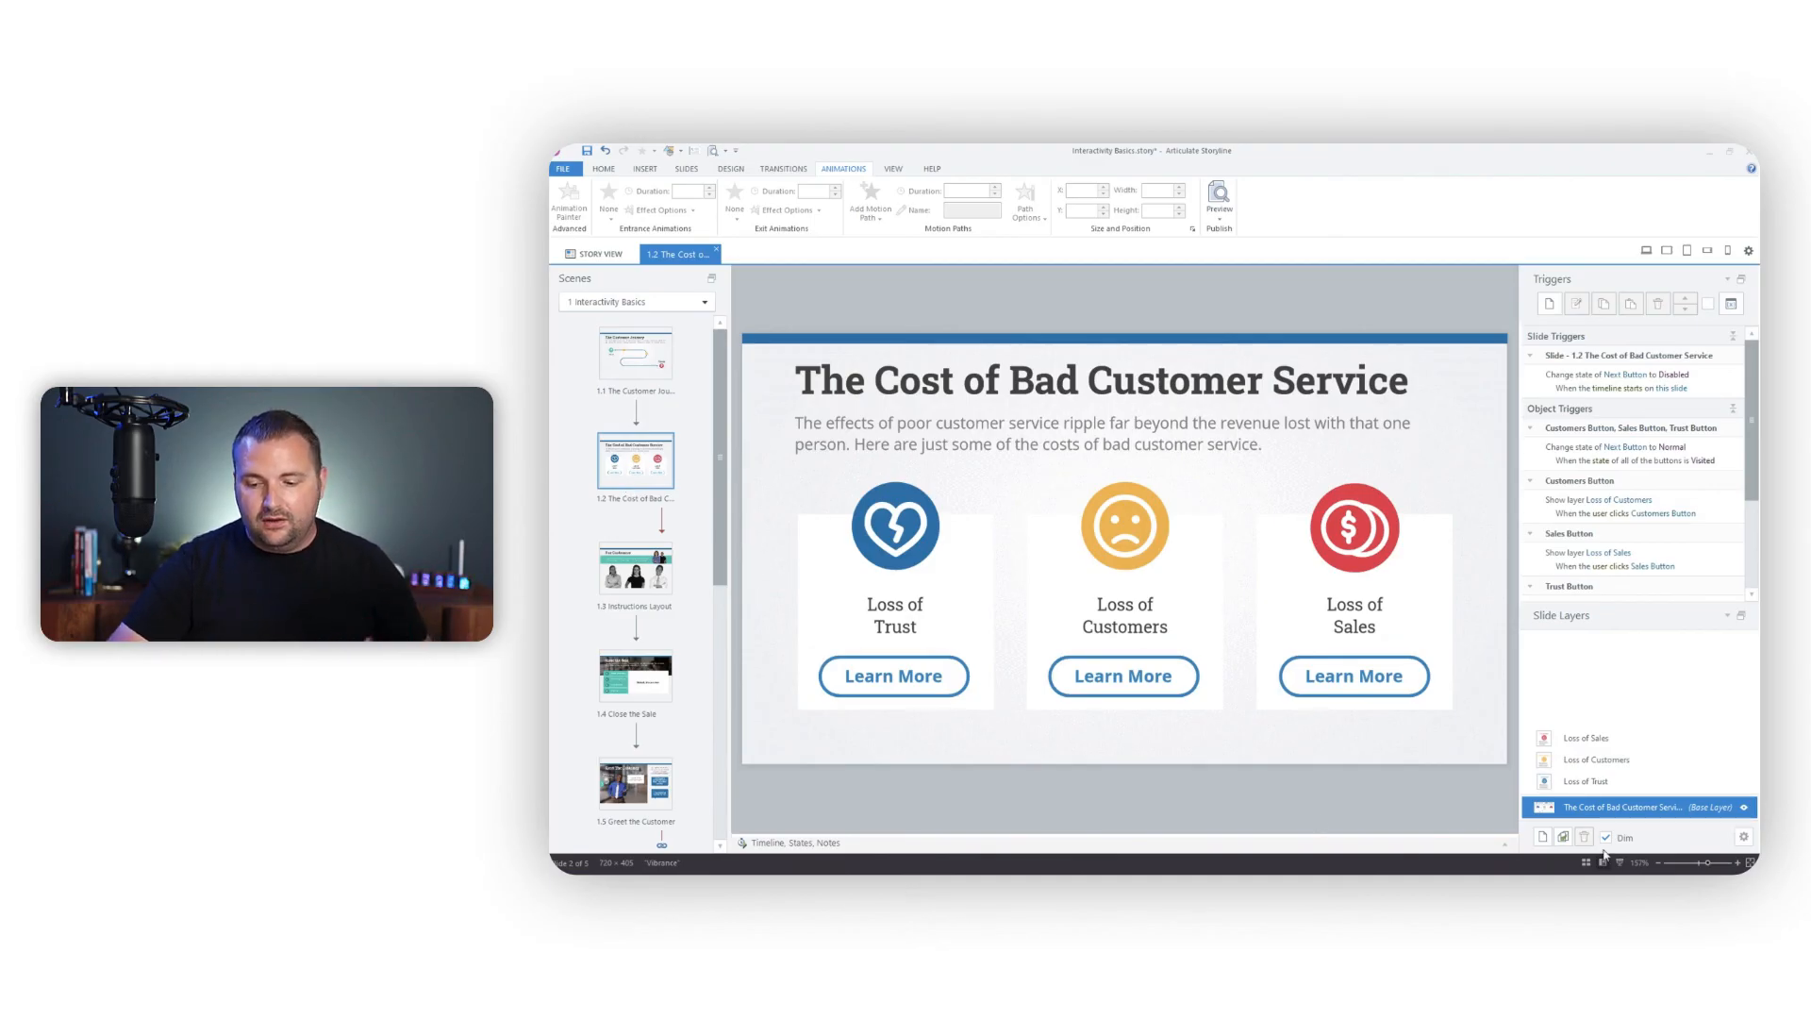
click(1634, 782)
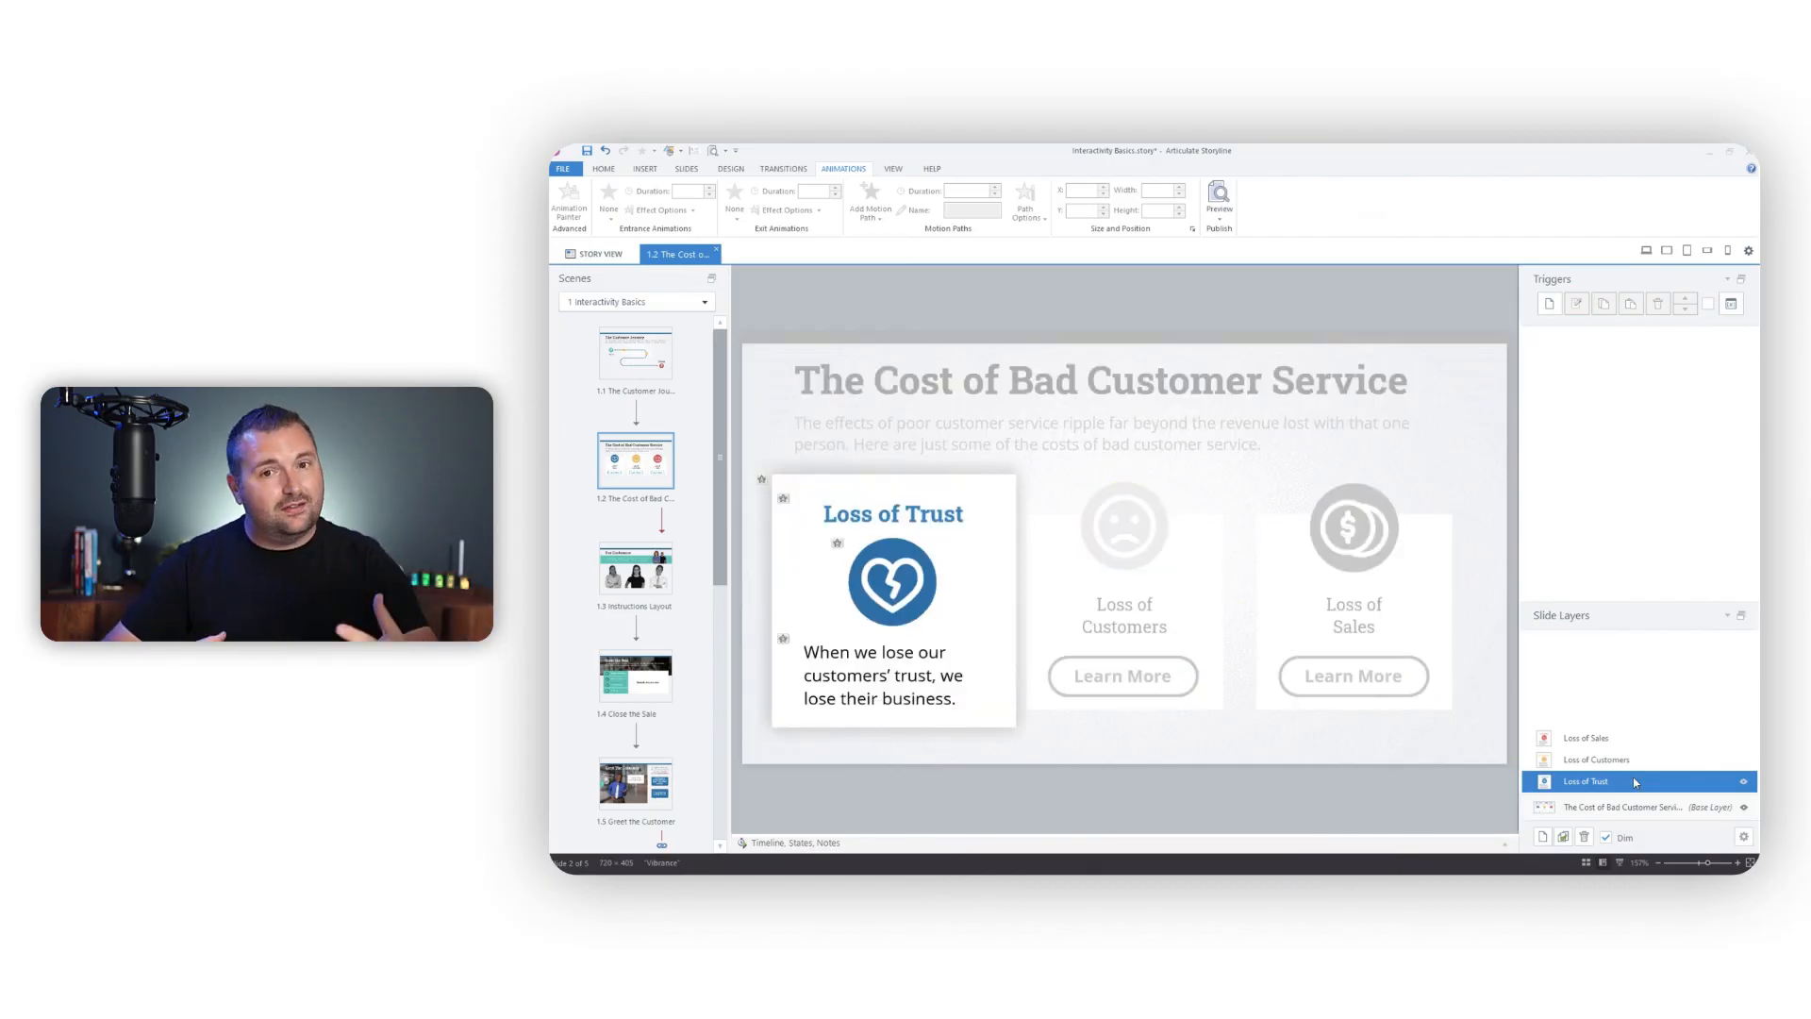
click(669, 587)
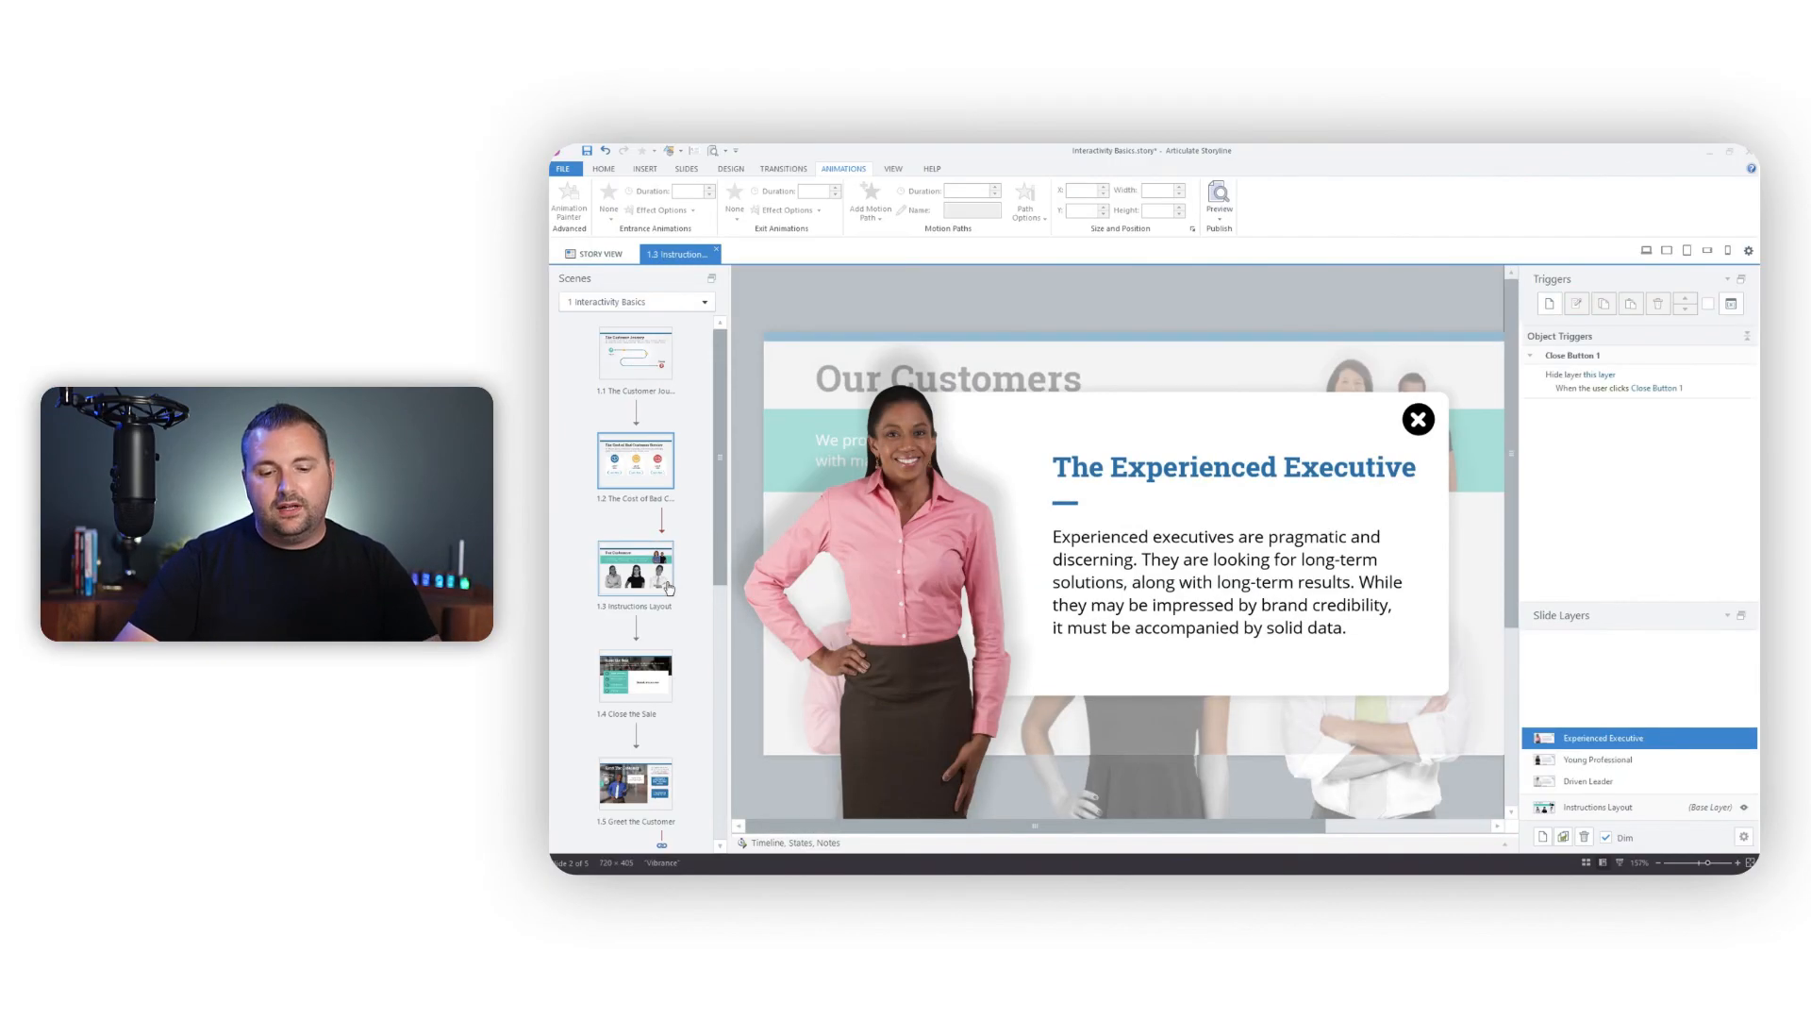
click(1594, 807)
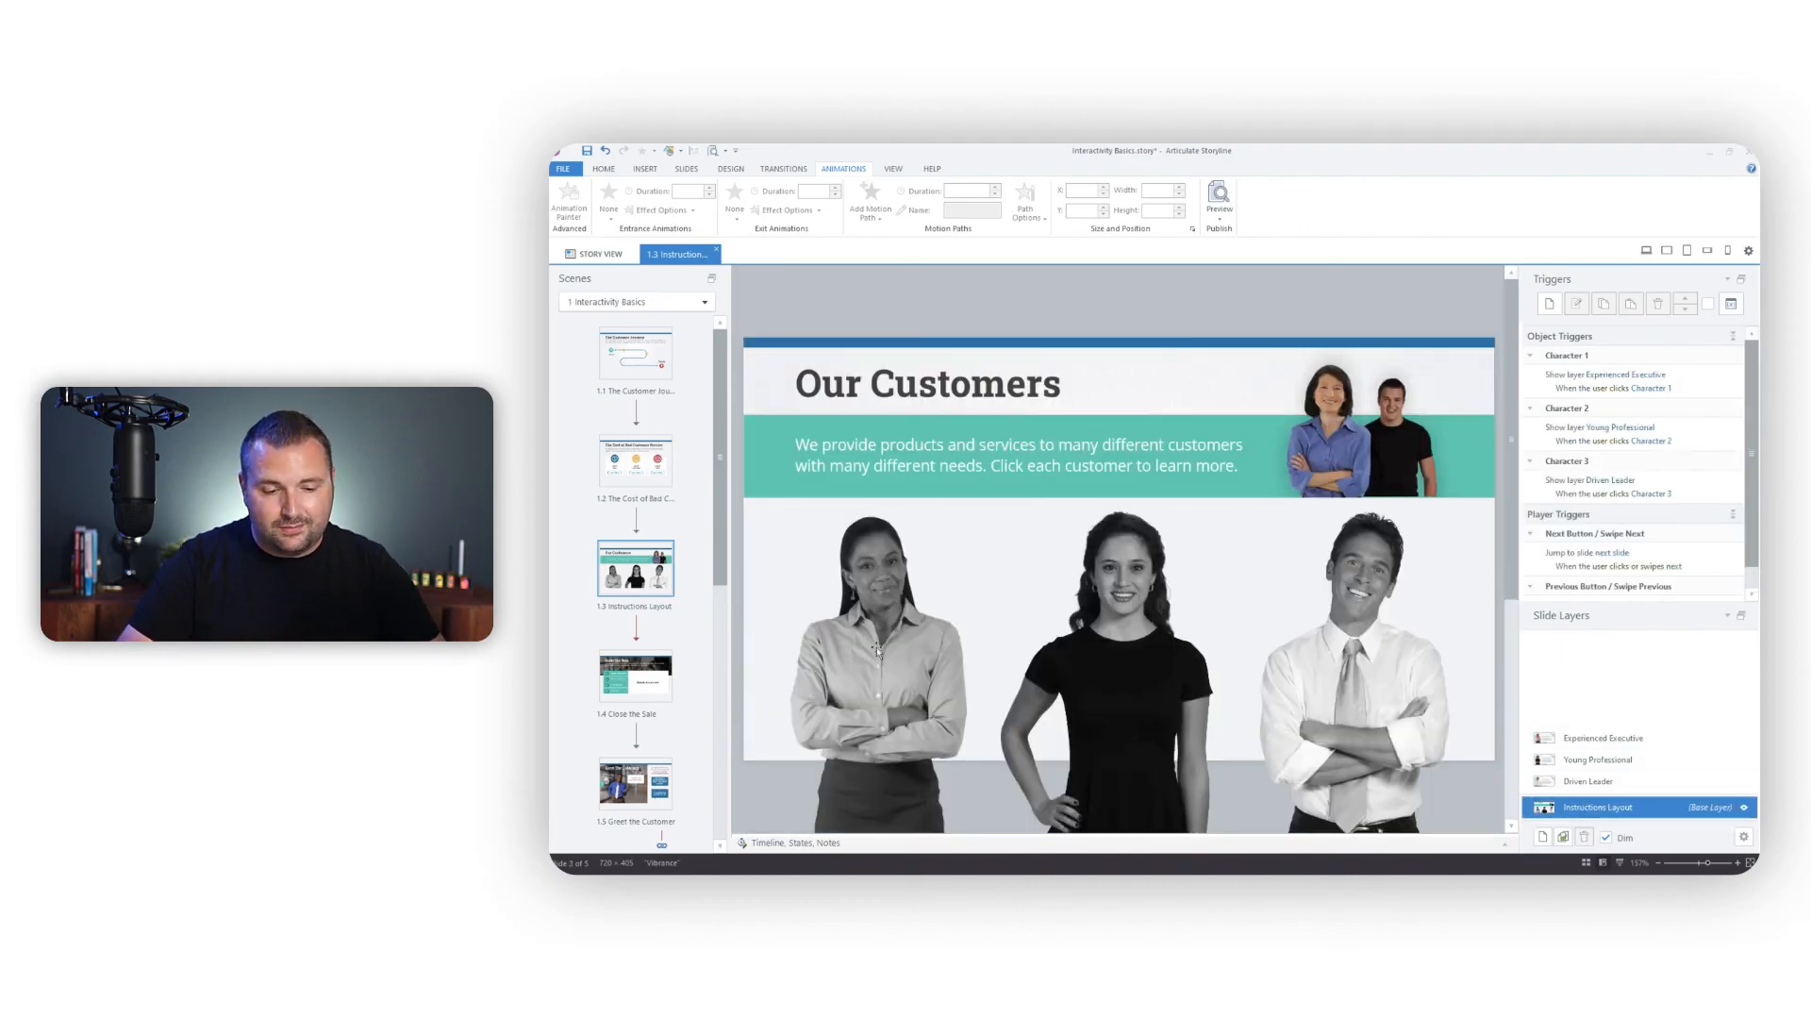
click(621, 678)
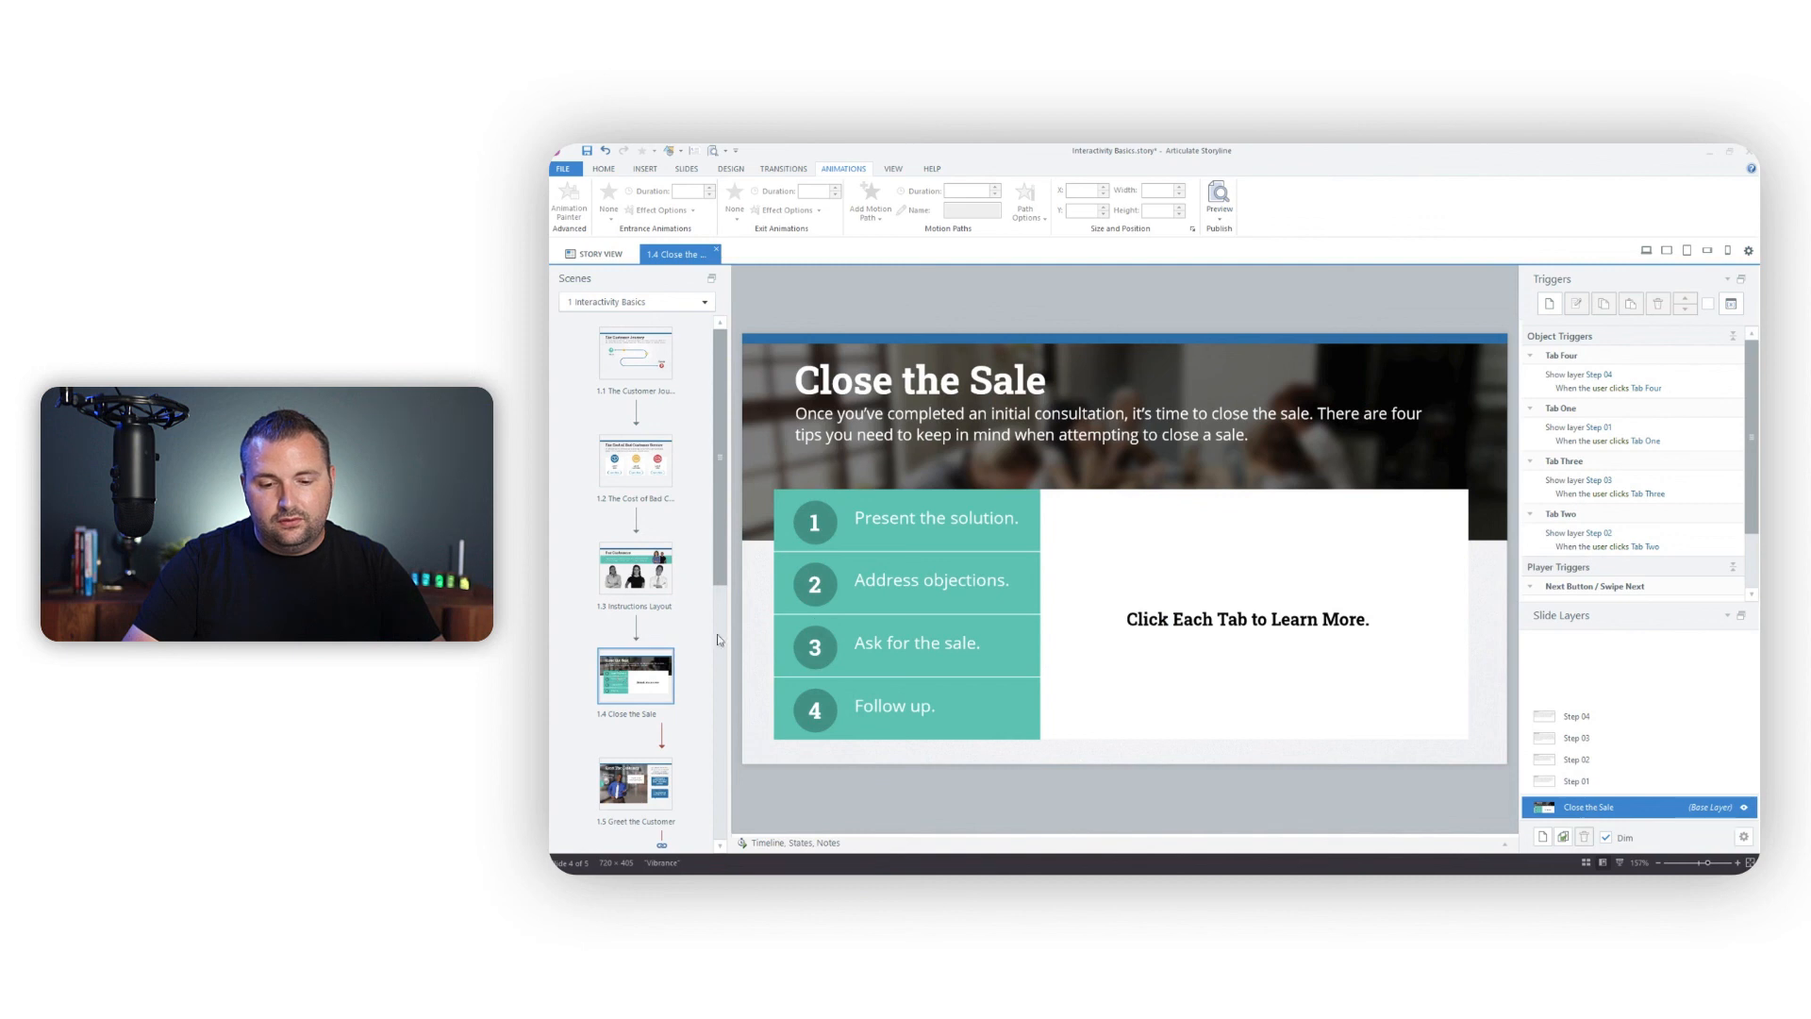